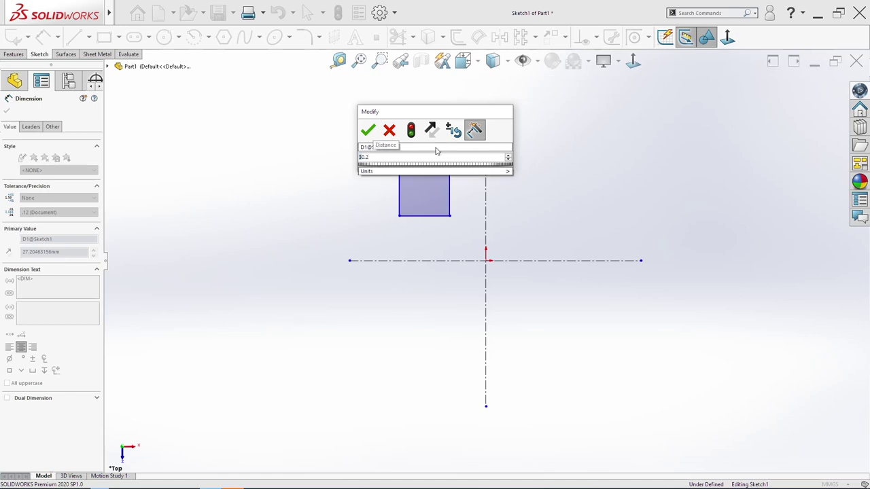
Finish the rectangle's 30.2 mm width dimension and add an Equal relation between its upper and right edges
{"action": "key", "text": "Escape"}
{"action": "left_click", "coordinate": [441, 170]}
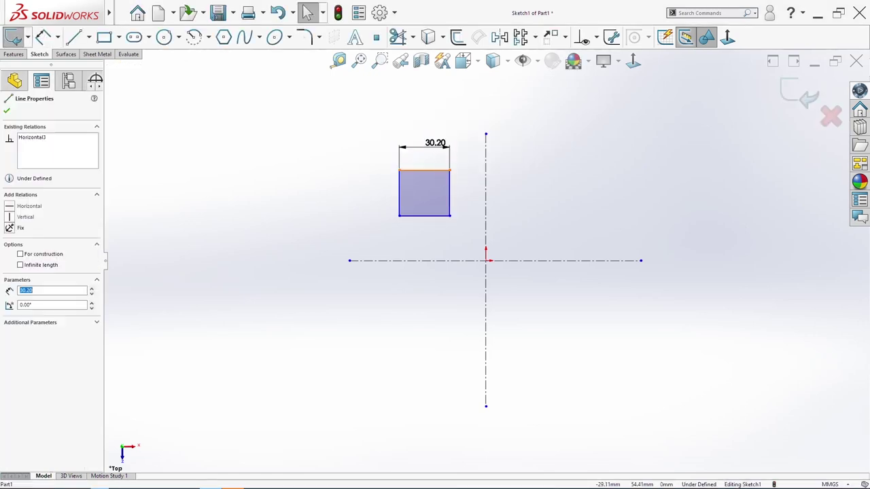
{"action": "left_click", "coordinate": [449, 193], "text": "ctrl"}
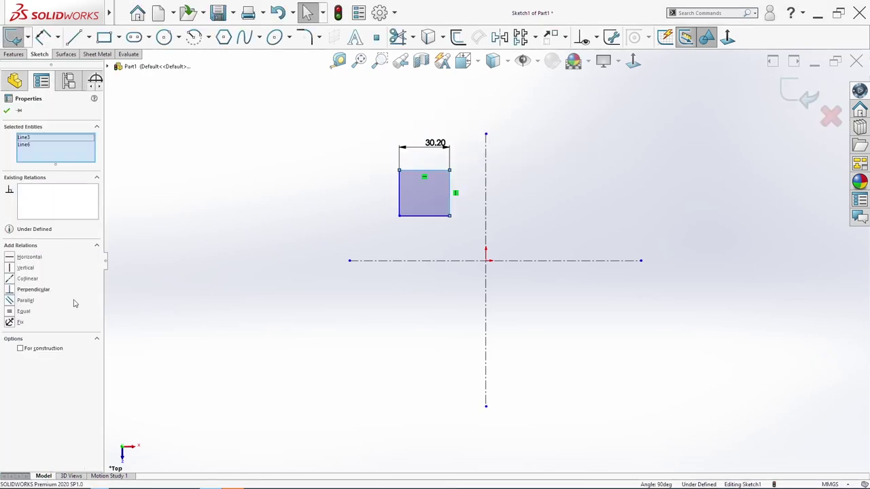
{"action": "left_click", "coordinate": [14, 312]}
{"action": "left_click", "coordinate": [409, 315]}
Mirror the square about the vertical centreline
{"action": "left_click_drag", "start_coordinate": [377, 146], "coordinate": [477, 247]}
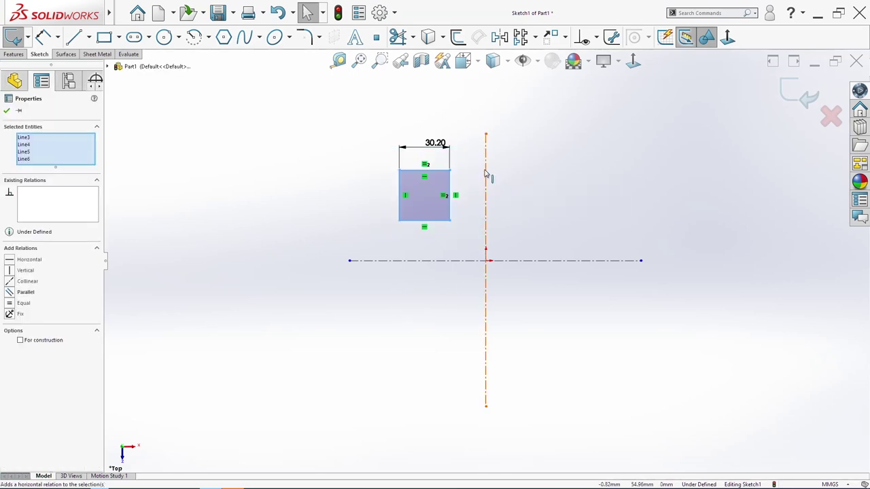
{"action": "left_click", "coordinate": [485, 174], "text": "ctrl"}
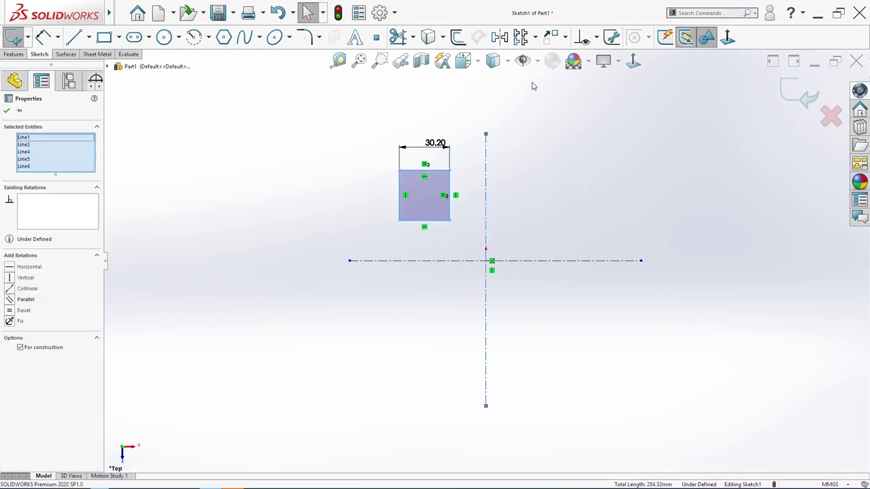
{"action": "left_click", "coordinate": [500, 37]}
Mirror both upper squares about the horizontal centreline
{"action": "left_click_drag", "start_coordinate": [602, 235], "coordinate": [346, 139]}
{"action": "left_click", "coordinate": [459, 261], "text": "ctrl"}
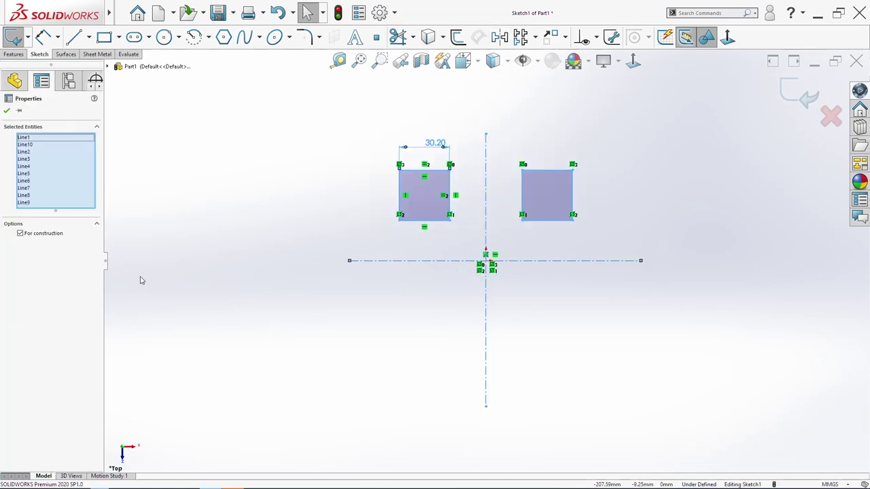
{"action": "left_click", "coordinate": [486, 176], "text": "ctrl"}
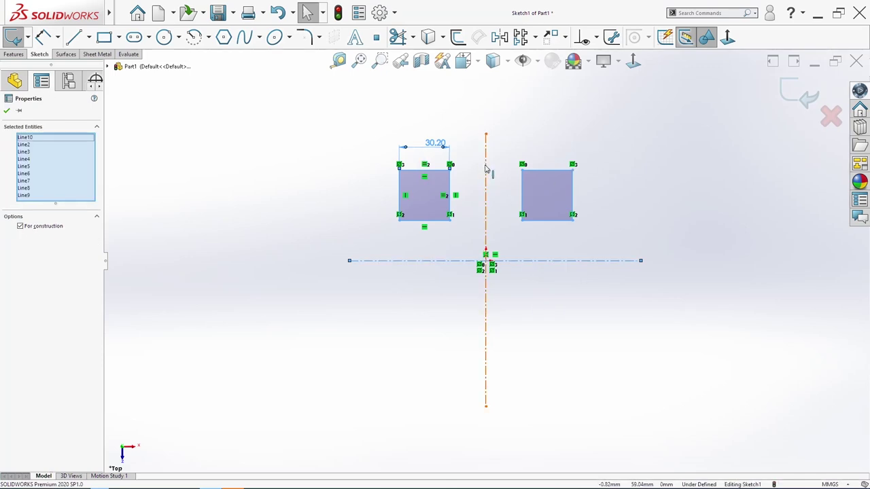
{"action": "left_click", "coordinate": [500, 37]}
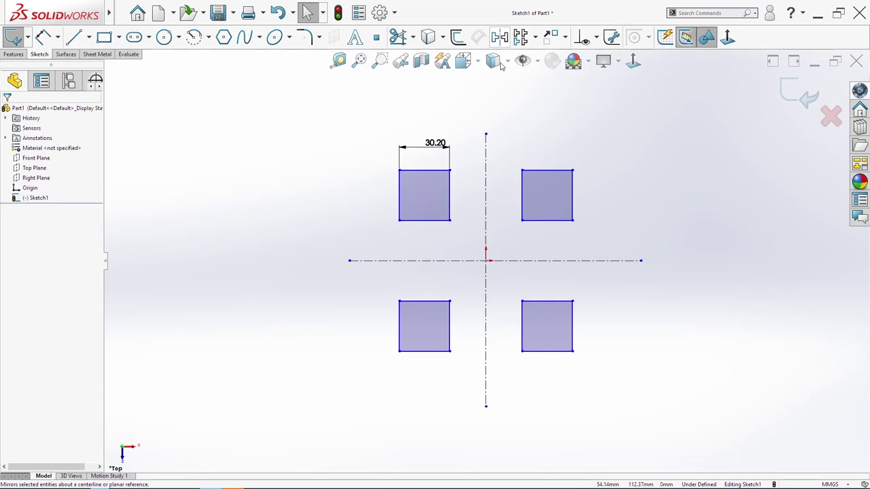
Dimension the vertical gap between the upper and lower squares across the horizontal centreline as 63.8 mm
{"action": "key", "text": "s"}
{"action": "left_click", "coordinate": [317, 246]}
{"action": "left_click", "coordinate": [441, 220]}
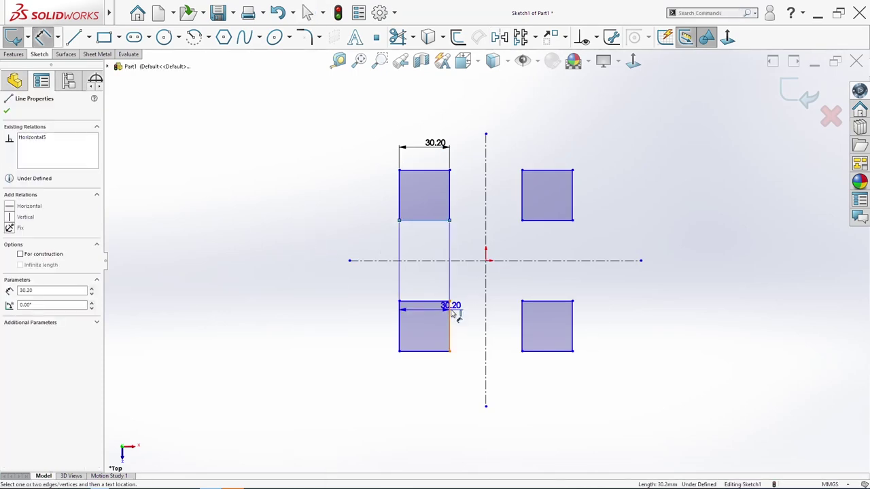
{"action": "left_click", "coordinate": [445, 260]}
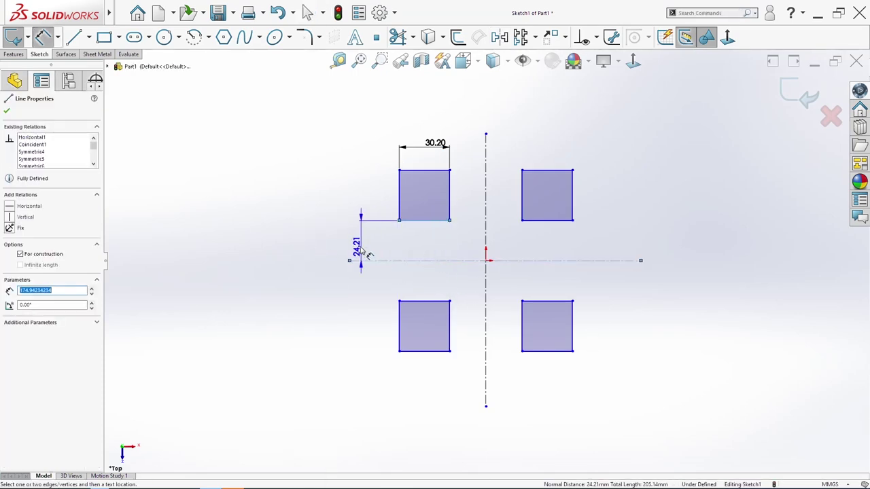
{"action": "left_click", "coordinate": [336, 281]}
{"action": "type", "text": "40"}
{"action": "key", "text": "Return"}
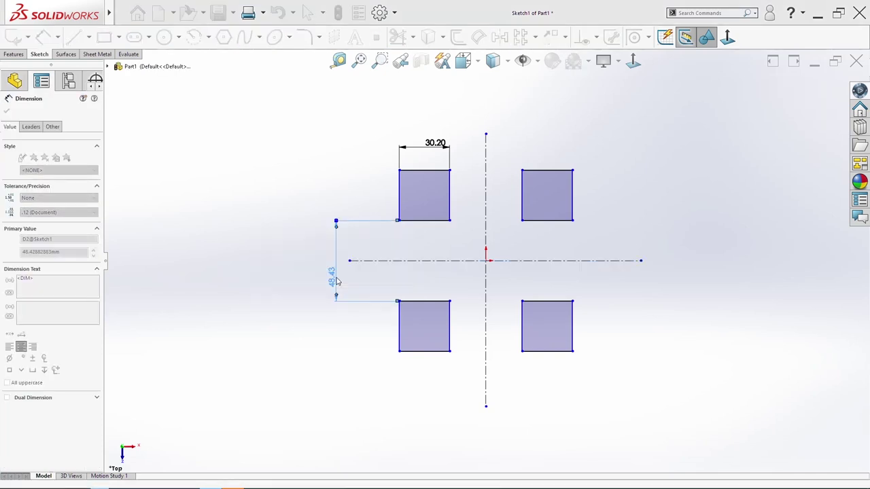
Dimension the horizontal gap between the left and right squares as 63.8 mm and exit the sketch
{"action": "left_click", "coordinate": [450, 178]}
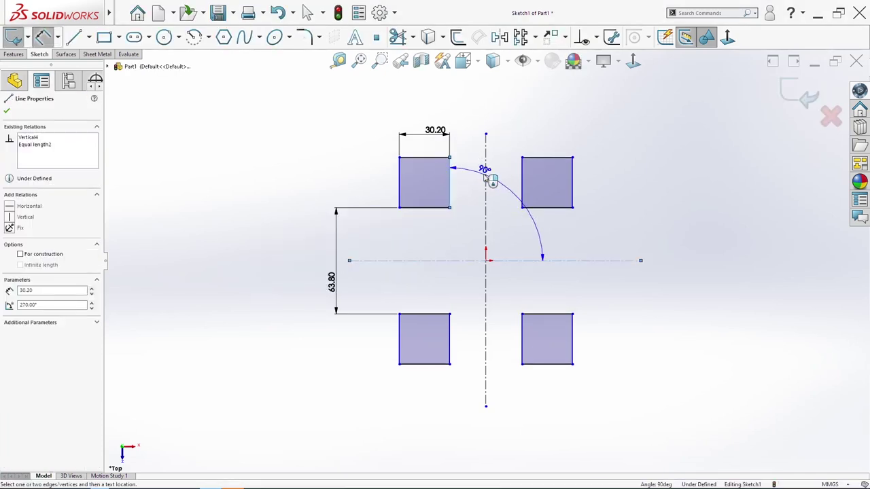
{"action": "left_click", "coordinate": [485, 179]}
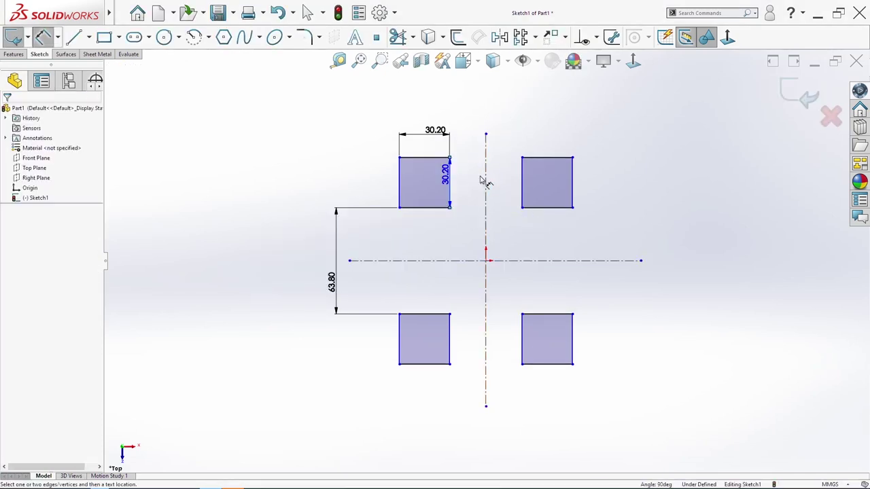
{"action": "left_click", "coordinate": [504, 121]}
{"action": "type", "text": "63.8"}
{"action": "key", "text": "Return"}
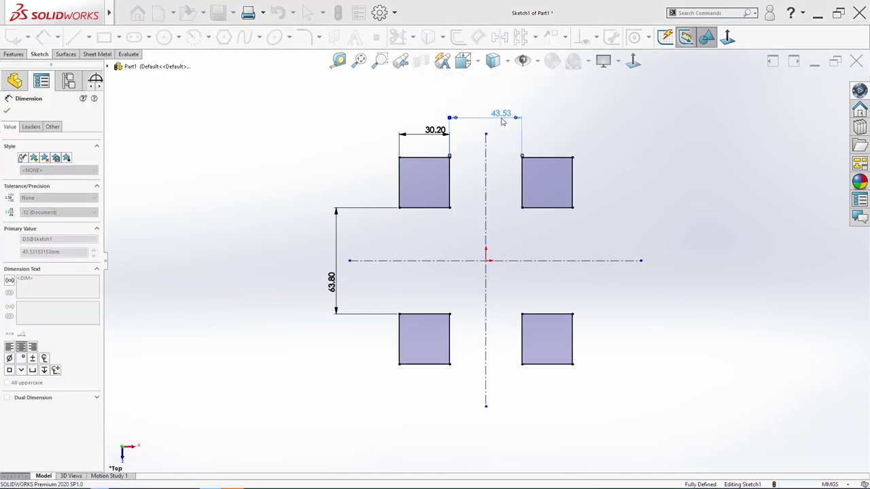
{"action": "left_click", "coordinate": [800, 97]}
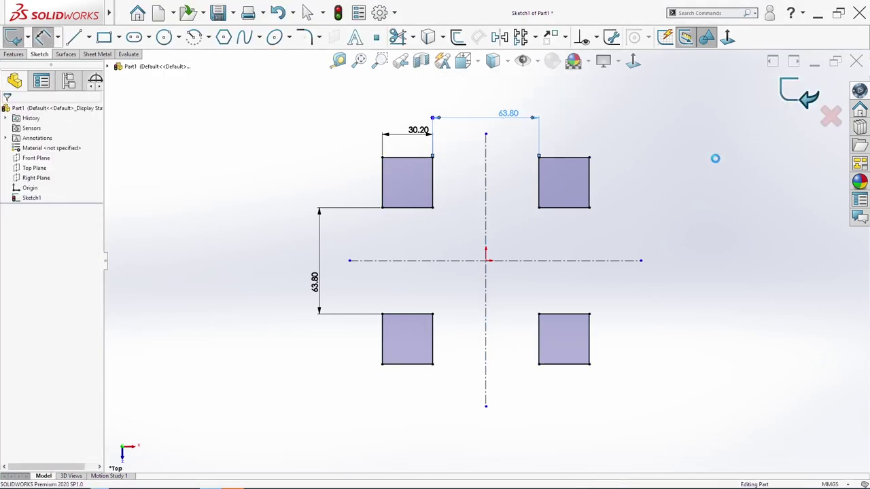
{"action": "left_click", "coordinate": [190, 186]}
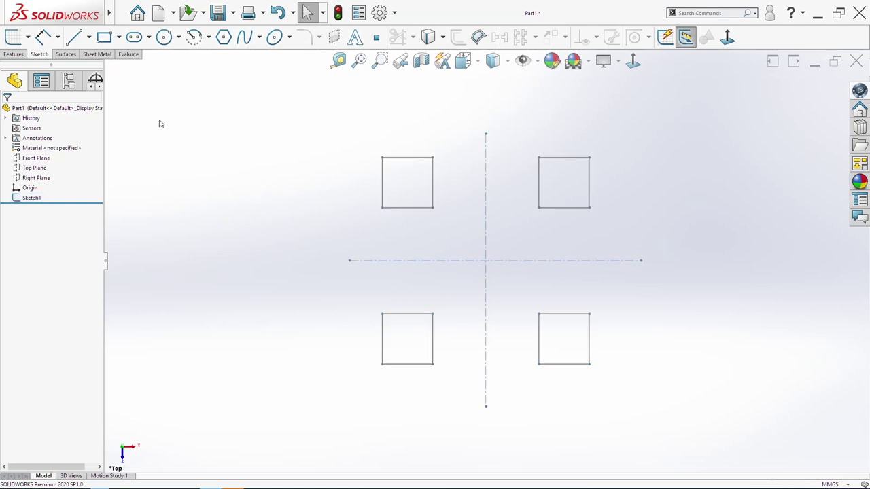
Extrude the sketch of the four squares as a 5 mm blind boss
{"action": "left_click", "coordinate": [14, 55]}
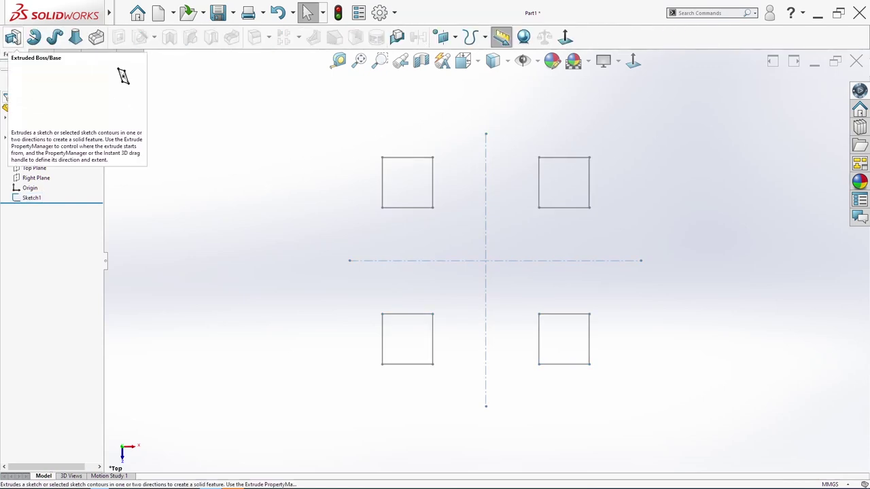
{"action": "left_click", "coordinate": [12, 37]}
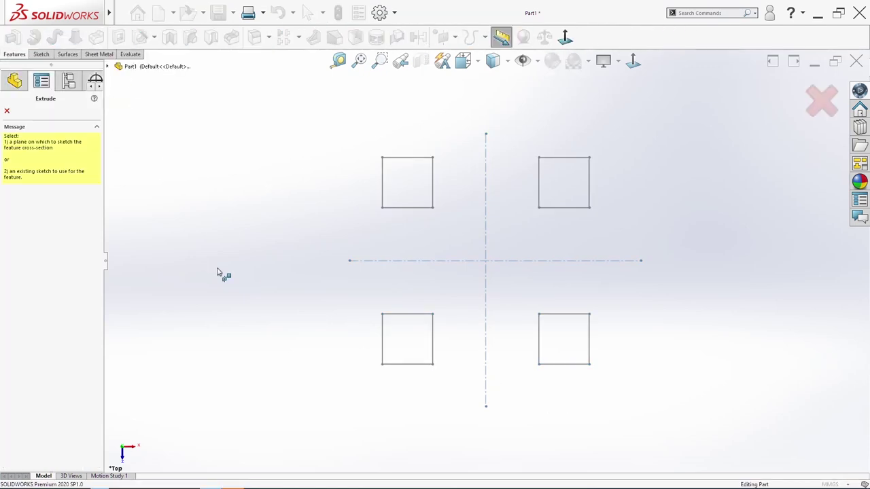
{"action": "key", "text": "Escape"}
{"action": "left_click", "coordinate": [42, 198]}
{"action": "left_click", "coordinate": [7, 41]}
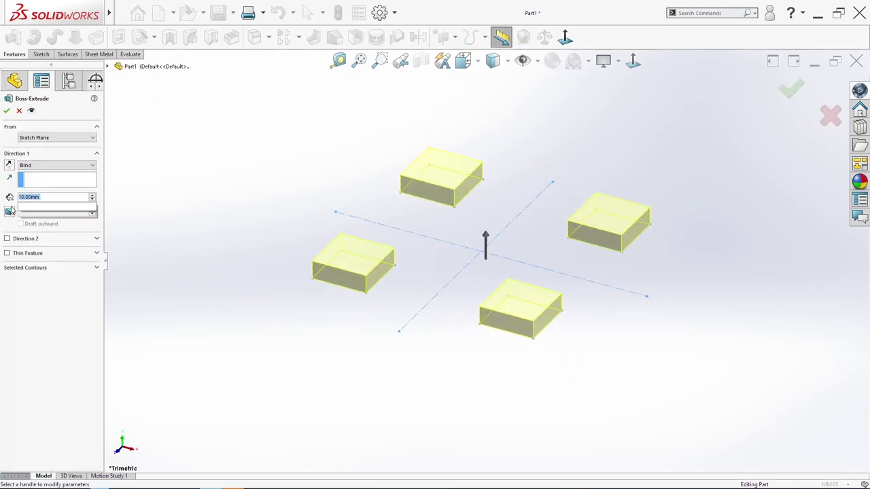
{"action": "type", "text": "5"}
{"action": "key", "text": "Return"}
{"action": "middle_click_drag", "start_coordinate": [449, 400], "coordinate": [503, 353]}
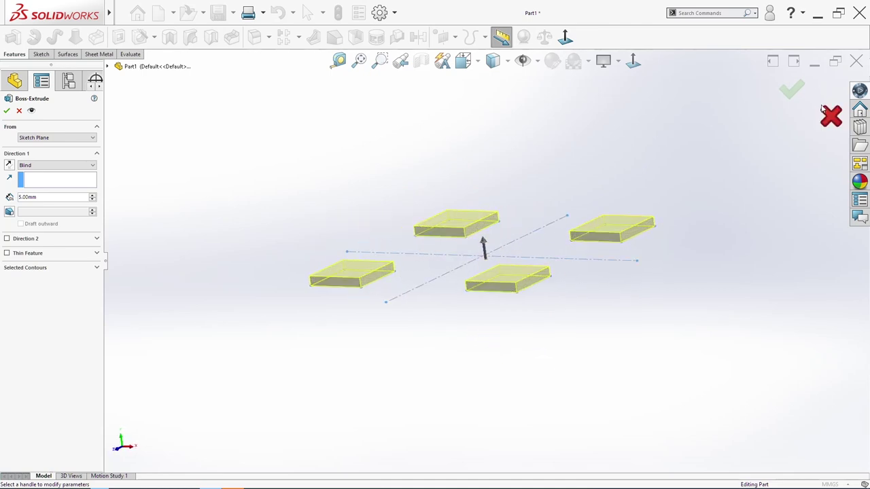
{"action": "left_click", "coordinate": [803, 92]}
Orient the model to the Front view and open a new sketch on the Front Plane
{"action": "middle_click_drag", "start_coordinate": [491, 229], "coordinate": [500, 346]}
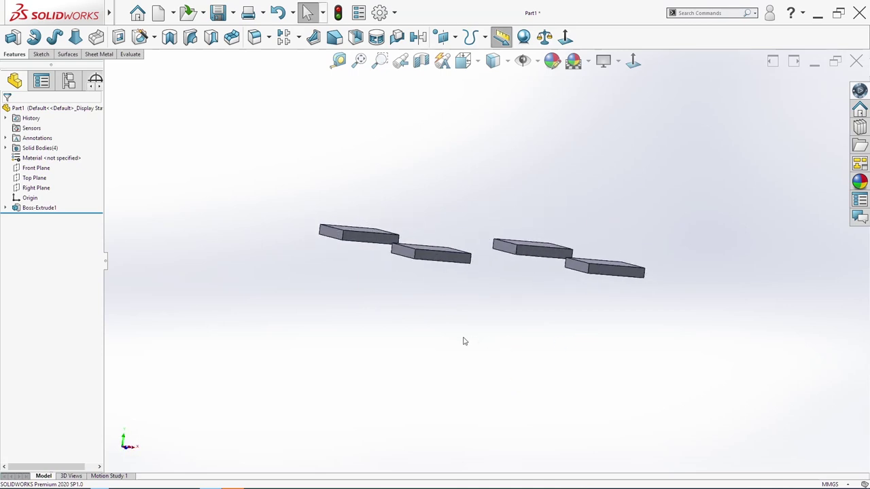
{"action": "key", "text": "space"}
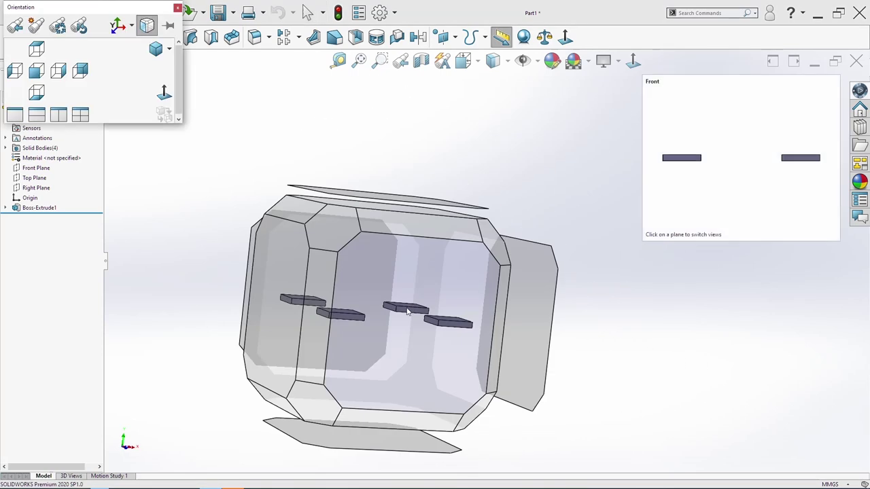
{"action": "left_click", "coordinate": [407, 311]}
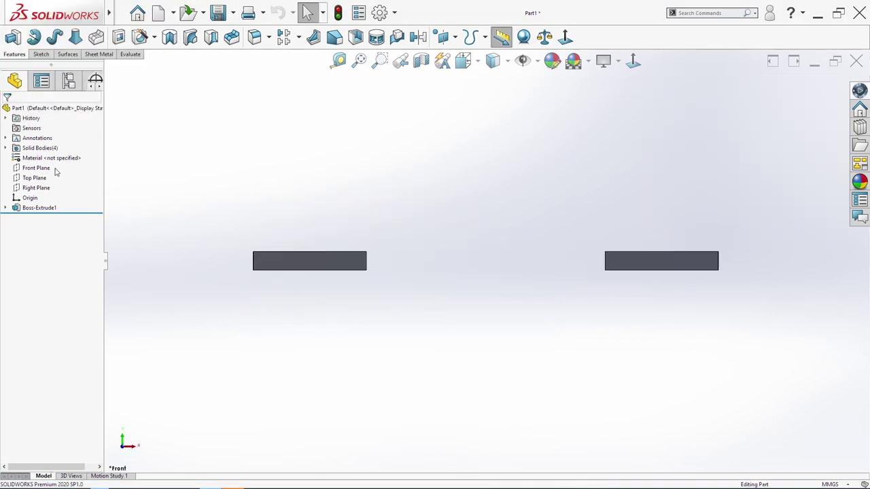
{"action": "left_click", "coordinate": [47, 169]}
{"action": "right_click", "coordinate": [47, 170]}
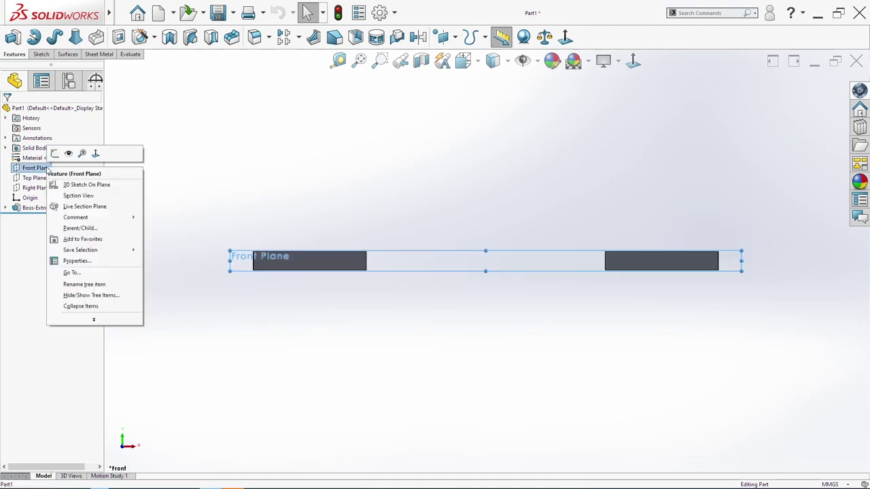
{"action": "left_click", "coordinate": [54, 151]}
Draw a vertical centreline about 206 mm long and a horizontal centreline about 252 mm long, both through the origin
{"action": "key", "text": "s"}
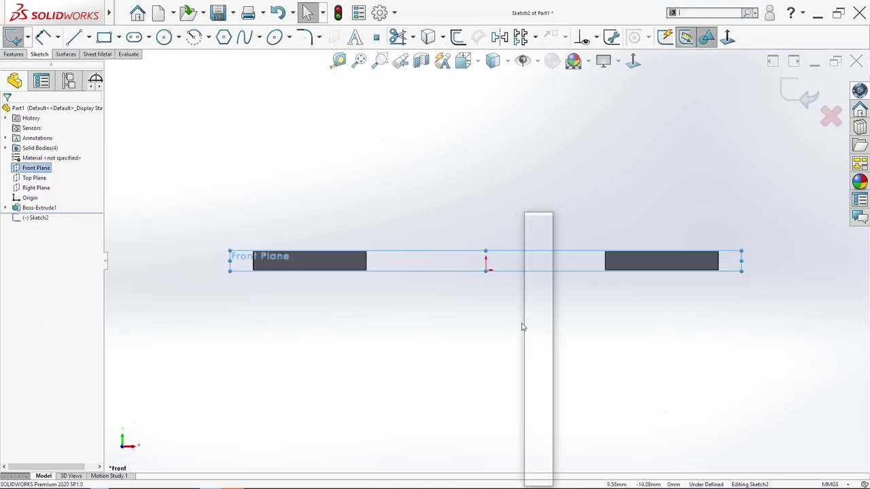
{"action": "left_click", "coordinate": [548, 288]}
{"action": "left_click", "coordinate": [554, 316]}
{"action": "scroll", "coordinate": [516, 340], "scroll_direction": "up", "scroll_amount": 5}
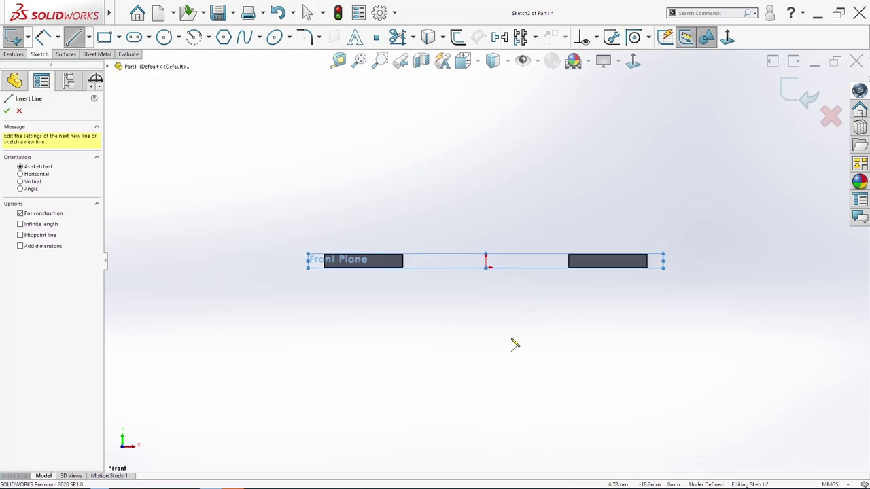
{"action": "left_click", "coordinate": [486, 130]}
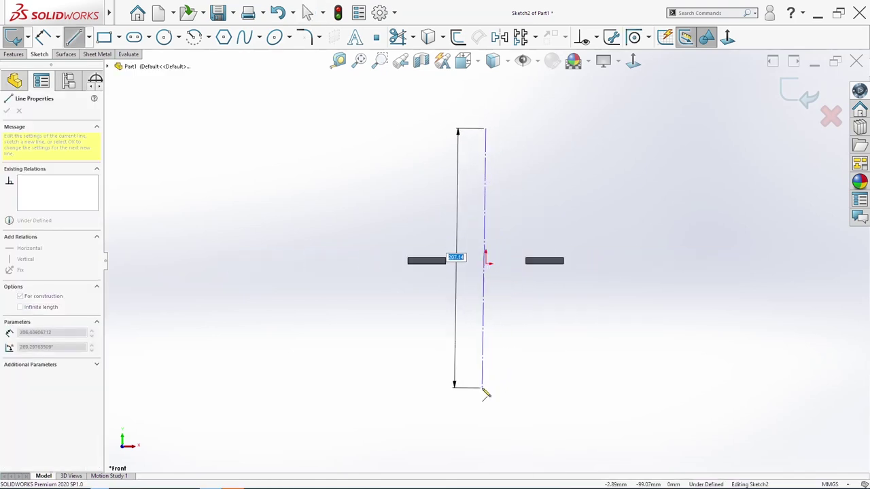
{"action": "double_click", "coordinate": [485, 385]}
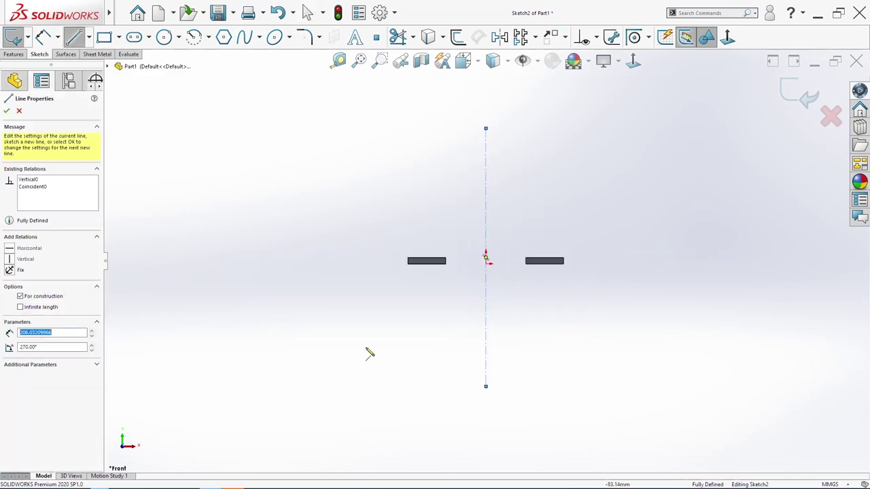
{"action": "left_click", "coordinate": [328, 264]}
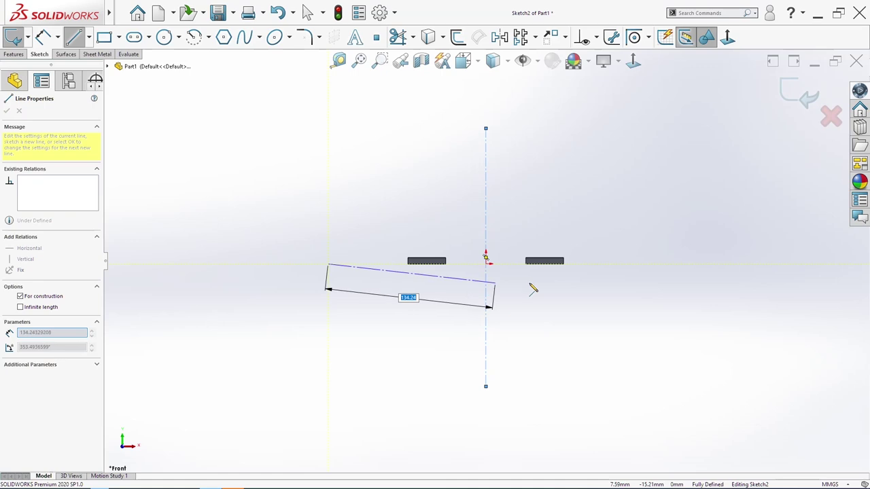
{"action": "double_click", "coordinate": [643, 269]}
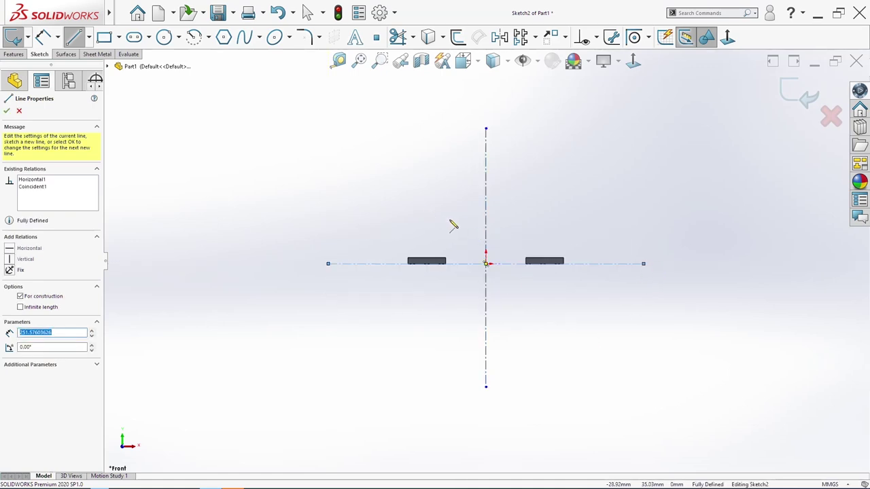
Add three horizontal centrelines: about 200 mm along the plates' upper face, and two above it about 79 mm and 107 mm long
{"action": "left_click", "coordinate": [407, 259]}
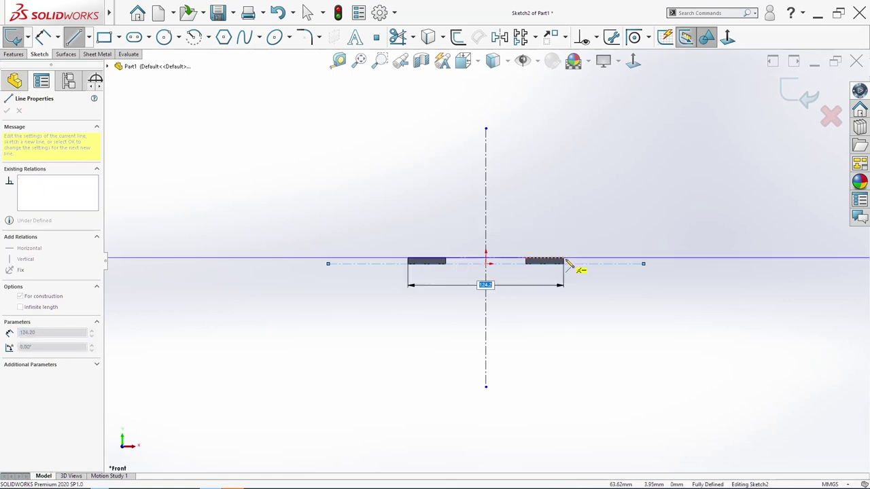
{"action": "double_click", "coordinate": [659, 259]}
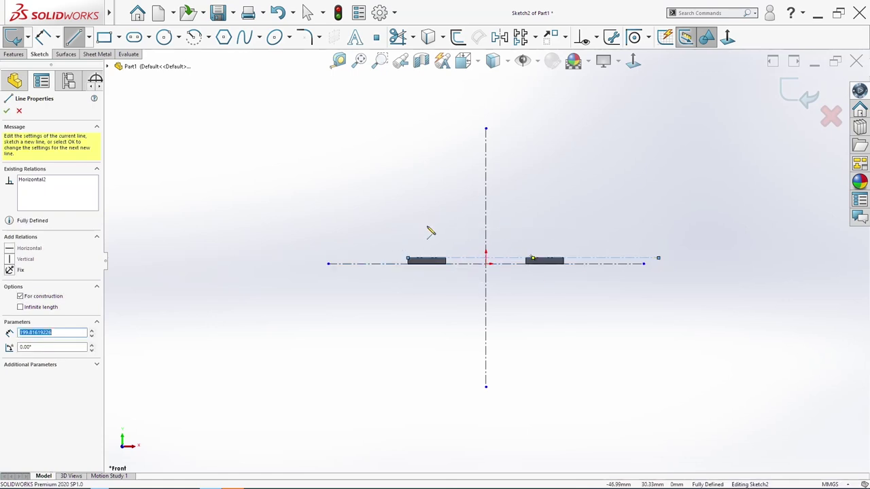
{"action": "left_click", "coordinate": [434, 202]}
{"action": "double_click", "coordinate": [532, 202]}
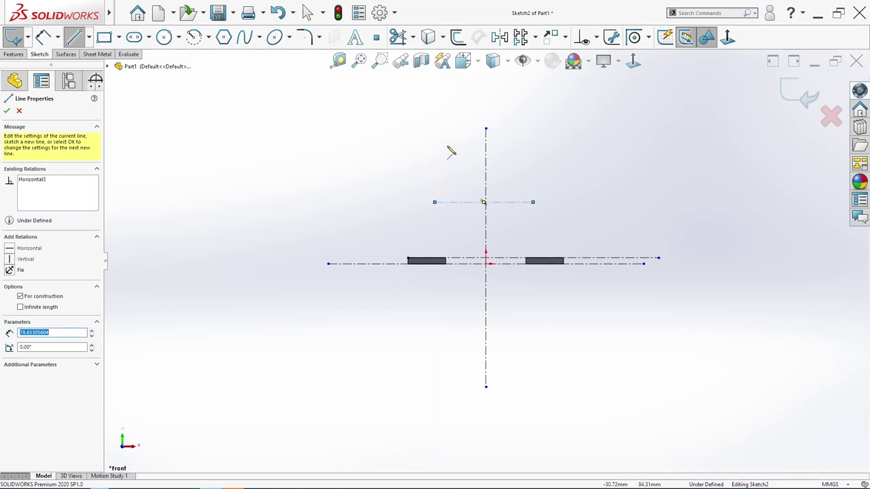
{"action": "left_click", "coordinate": [427, 153]}
{"action": "double_click", "coordinate": [561, 154]}
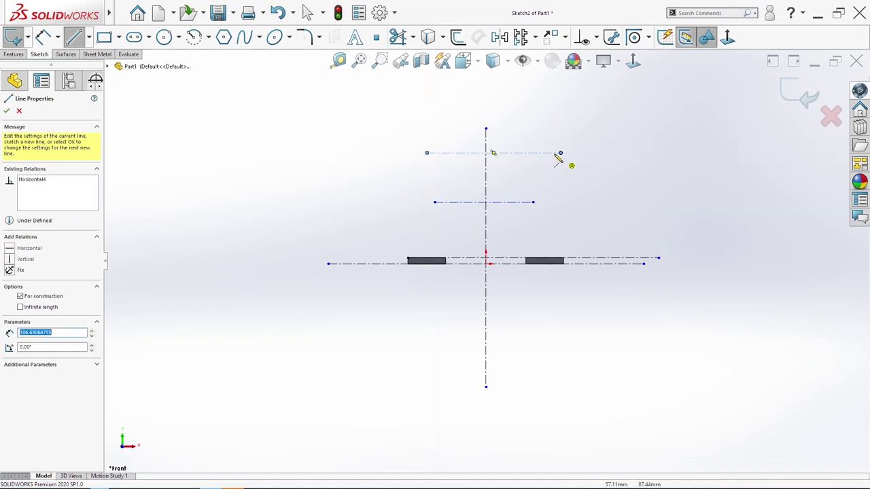
{"action": "key", "text": "Escape"}
{"action": "right_click", "coordinate": [549, 163]}
{"action": "key", "text": "Escape"}
Draw a short horizontal line about 13 mm long starting at the vertical centreline's upper end
{"action": "key", "text": "s"}
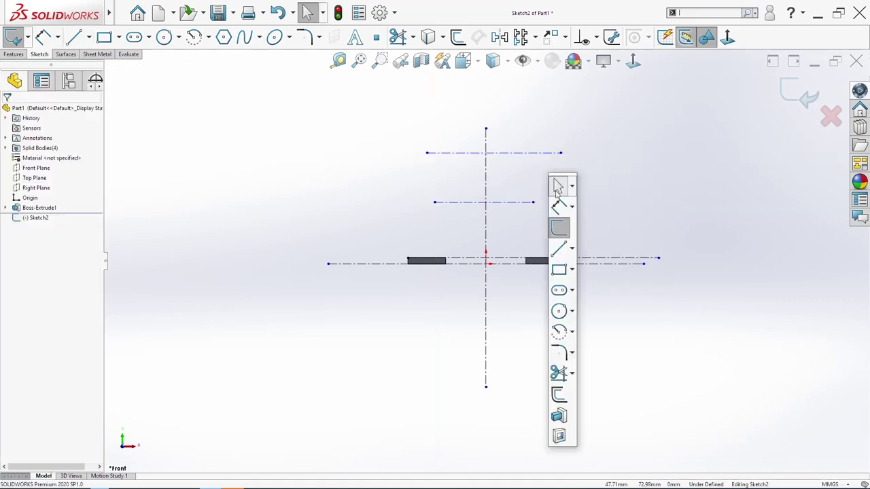
{"action": "left_click", "coordinate": [559, 246]}
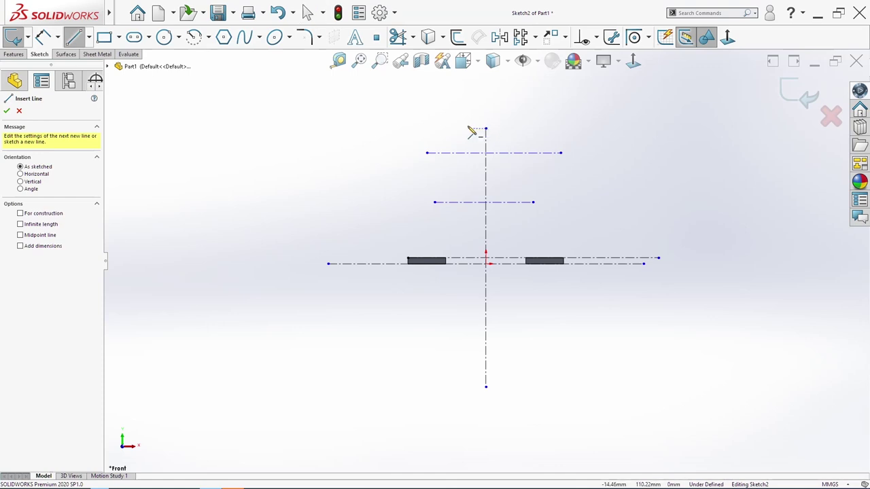
{"action": "left_click", "coordinate": [486, 129]}
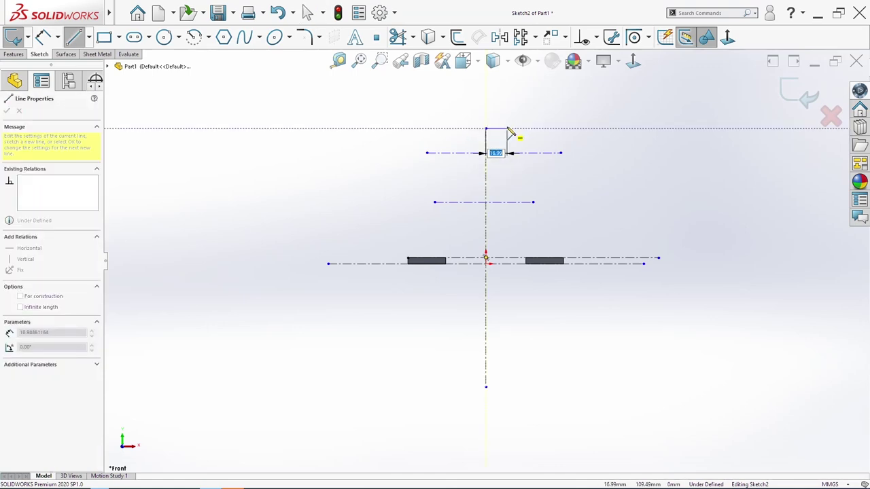
{"action": "left_click", "coordinate": [503, 129]}
{"action": "key", "text": "Escape"}
Dimension the short top line 276.5 mm above the centreline on the plates' upper face
{"action": "key", "text": "s"}
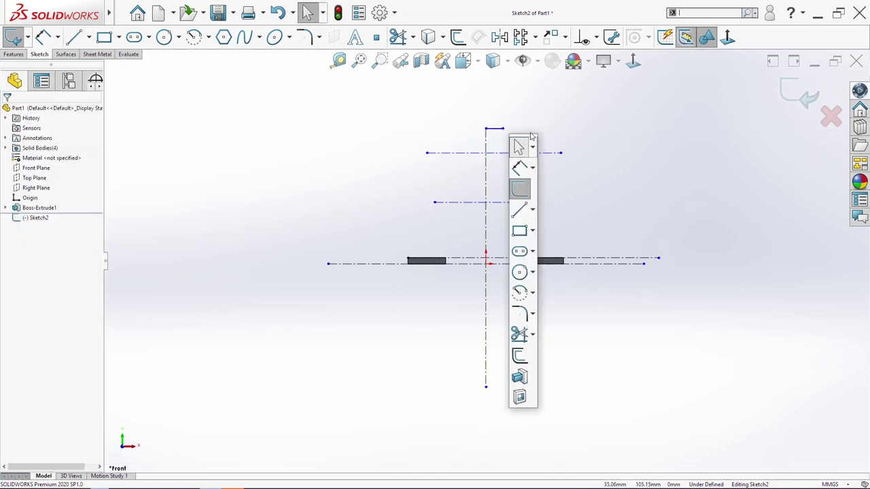
{"action": "left_click", "coordinate": [520, 167]}
{"action": "left_click", "coordinate": [501, 130]}
{"action": "left_click", "coordinate": [506, 258]}
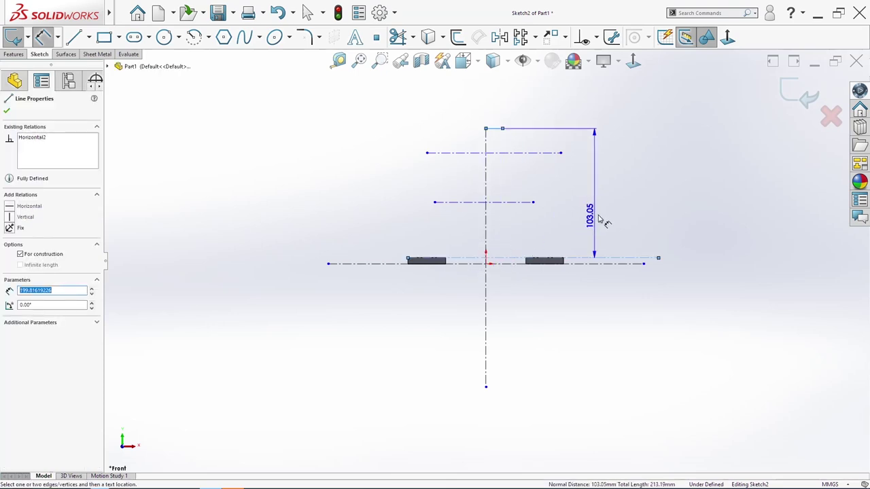
{"action": "left_click", "coordinate": [671, 211]}
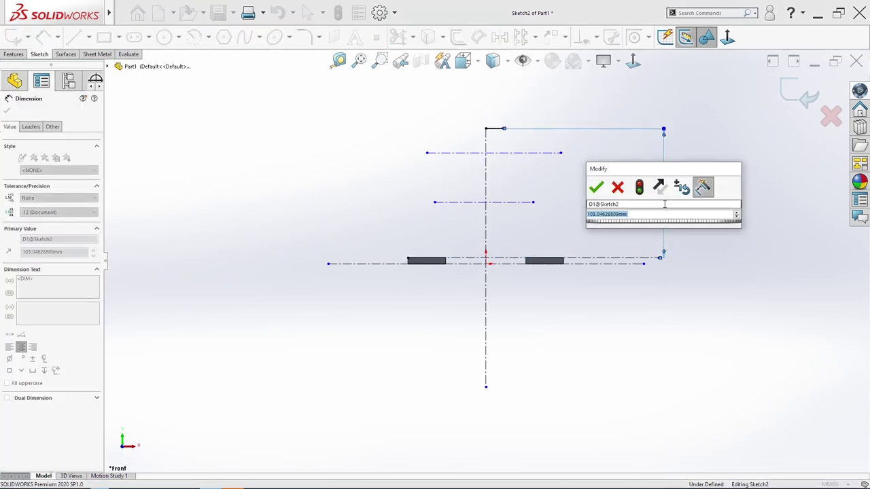
{"action": "type", "text": "276.5"}
{"action": "key", "text": "Return"}
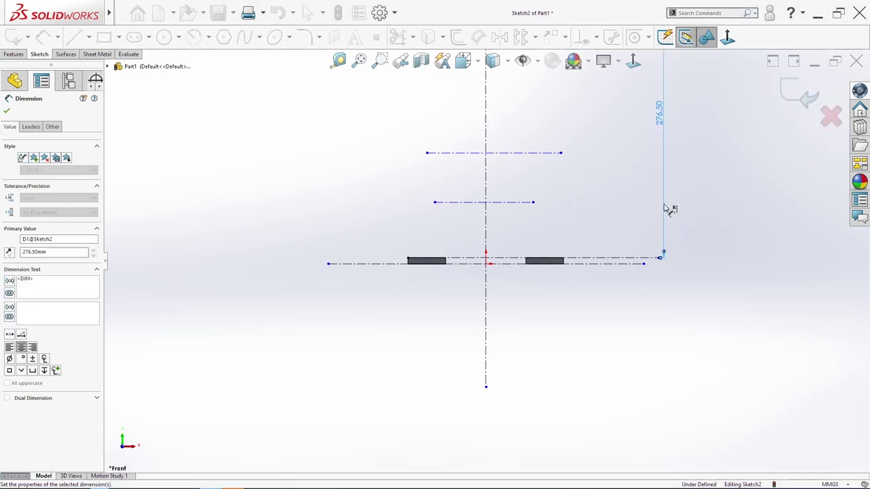
Dimension the higher of the two intermediate centrelines 193.7 mm above the centreline on the plates' upper face
{"action": "scroll", "coordinate": [574, 159], "scroll_direction": "down", "scroll_amount": 2}
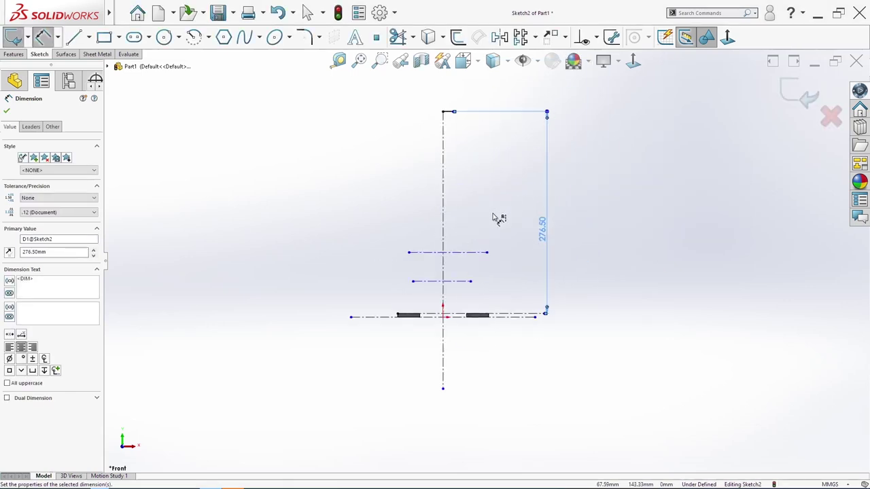
{"action": "left_click", "coordinate": [484, 252]}
{"action": "left_click", "coordinate": [533, 316]}
{"action": "left_click", "coordinate": [543, 289]}
{"action": "type", "text": "193.7"}
{"action": "key", "text": "Return"}
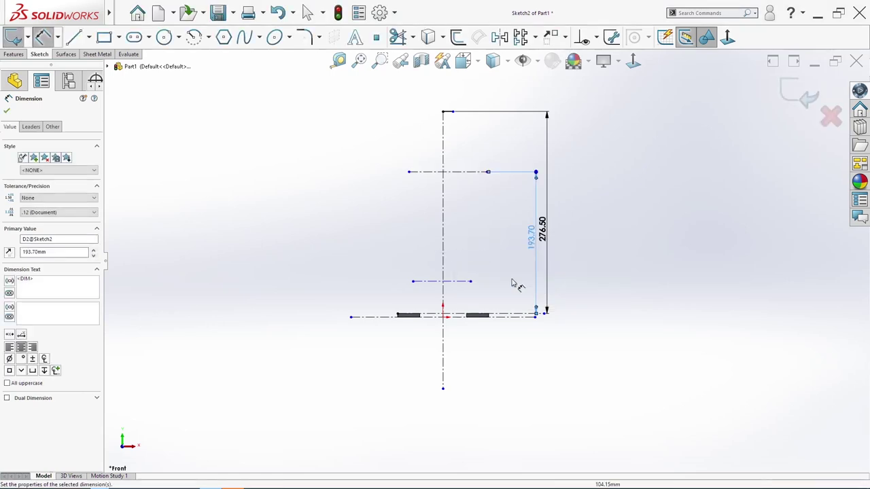
Dimension the lower intermediate centreline 103.5 mm above the centreline on the plates' upper face
{"action": "left_click", "coordinate": [466, 281]}
{"action": "left_click", "coordinate": [523, 316]}
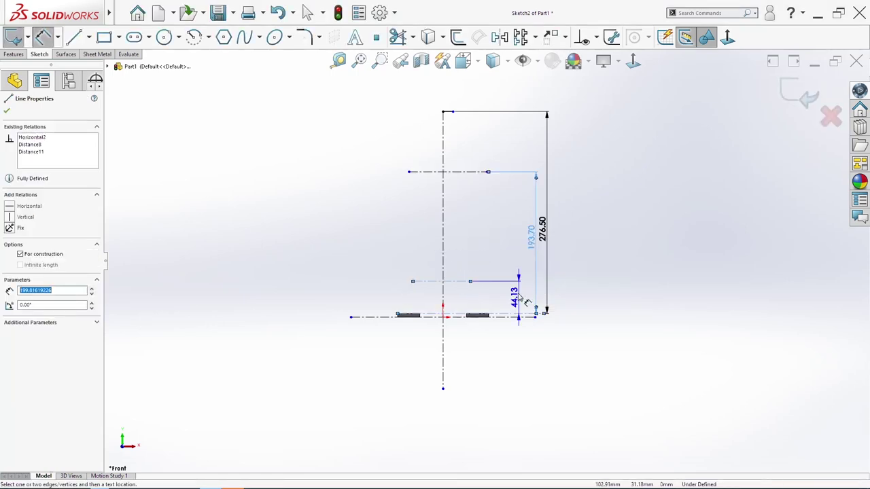
{"action": "left_click", "coordinate": [527, 293]}
{"action": "type", "text": "103.5"}
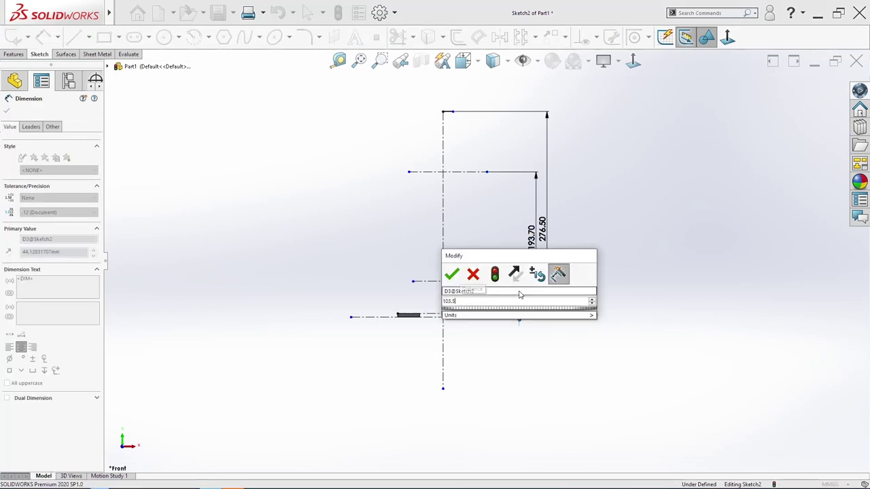
{"action": "key", "text": "Return"}
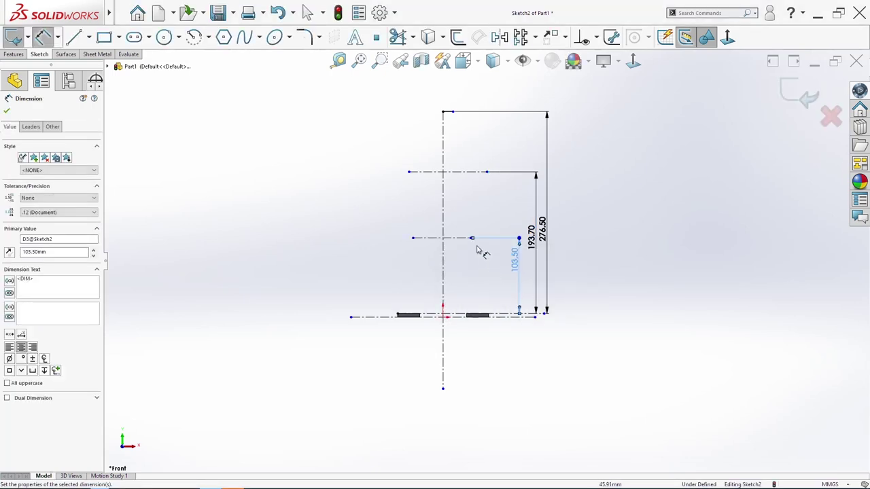
{"action": "key", "text": "Escape"}
Draw the profile from the top line's free end: a line to the upper centreline, then tangent arcs to the lower centreline and the plates' upper-face line
{"action": "key", "text": "s"}
{"action": "left_click", "coordinate": [506, 286]}
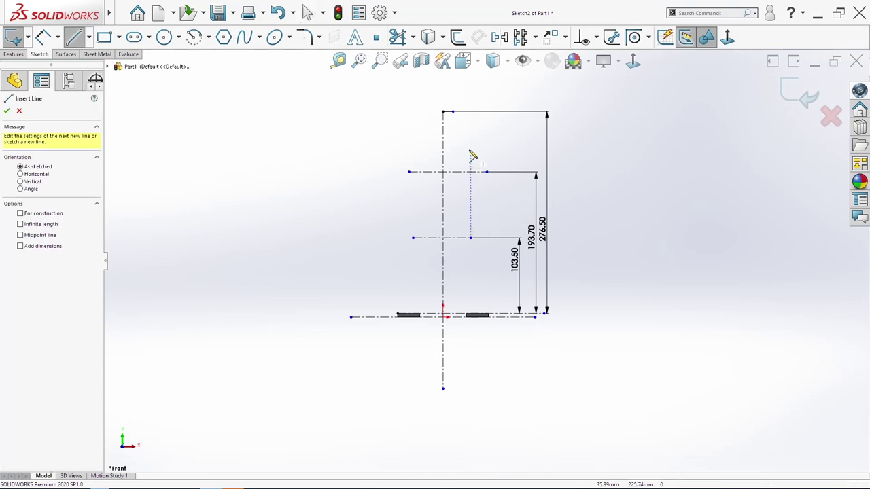
{"action": "left_click", "coordinate": [453, 112]}
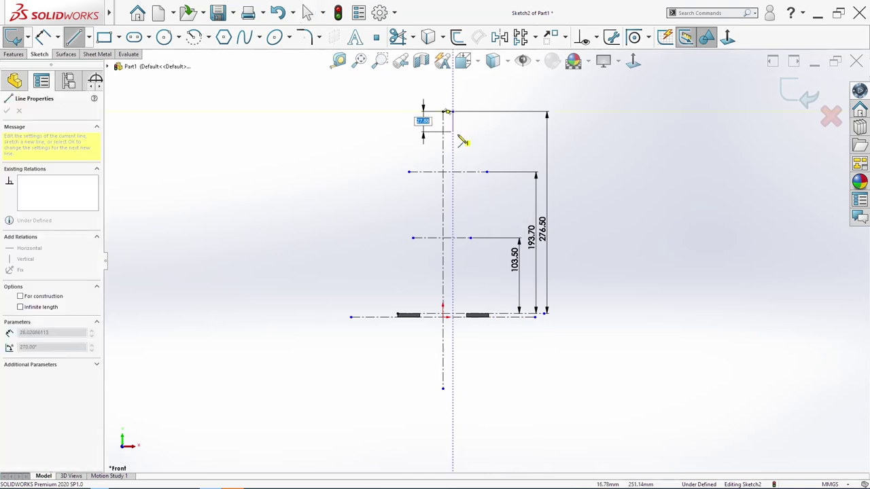
{"action": "left_click", "coordinate": [458, 173]}
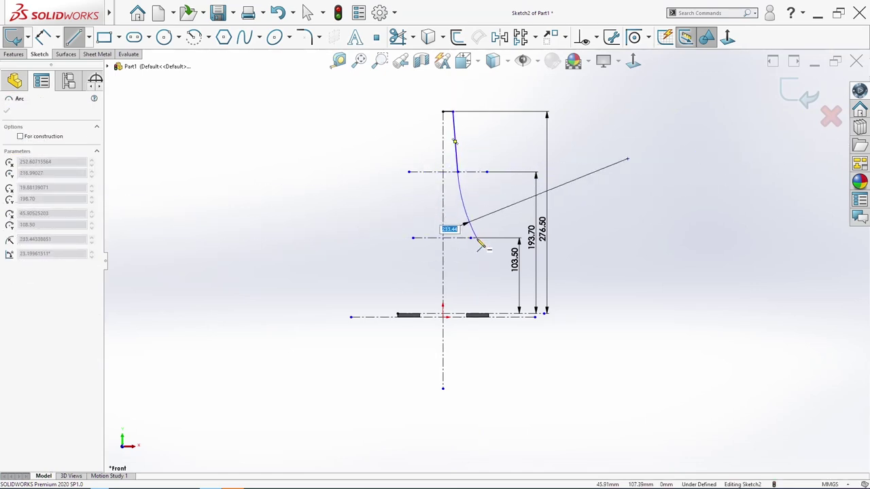
{"action": "left_click", "coordinate": [479, 242]}
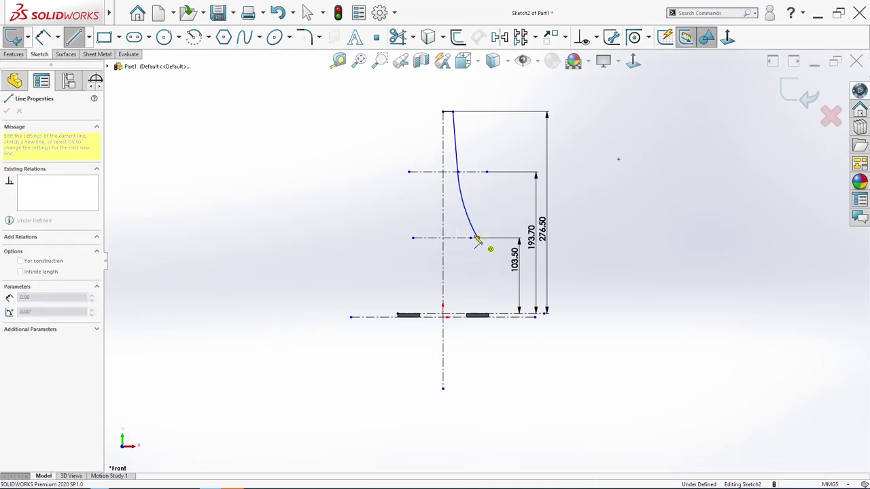
{"action": "left_click", "coordinate": [535, 318]}
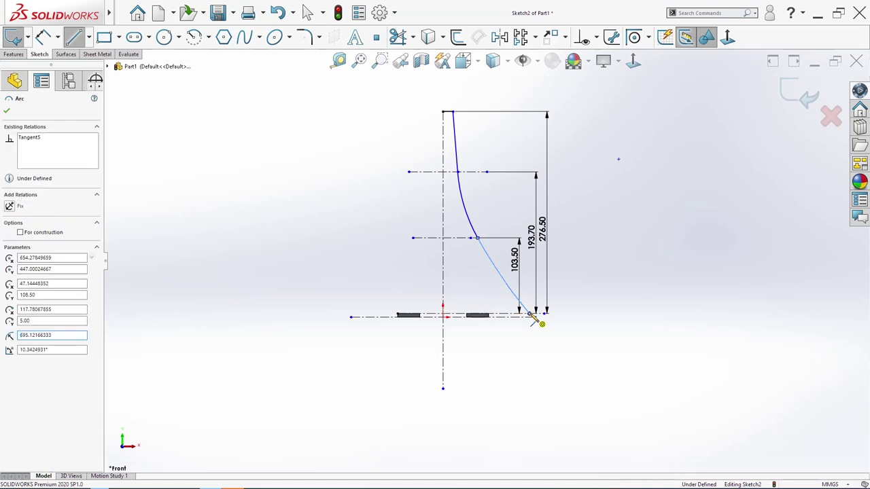
{"action": "key", "text": "Escape"}
Make the joint between the two arcs coincident with the lower intermediate centreline
{"action": "scroll", "coordinate": [523, 258], "scroll_direction": "down", "scroll_amount": 1}
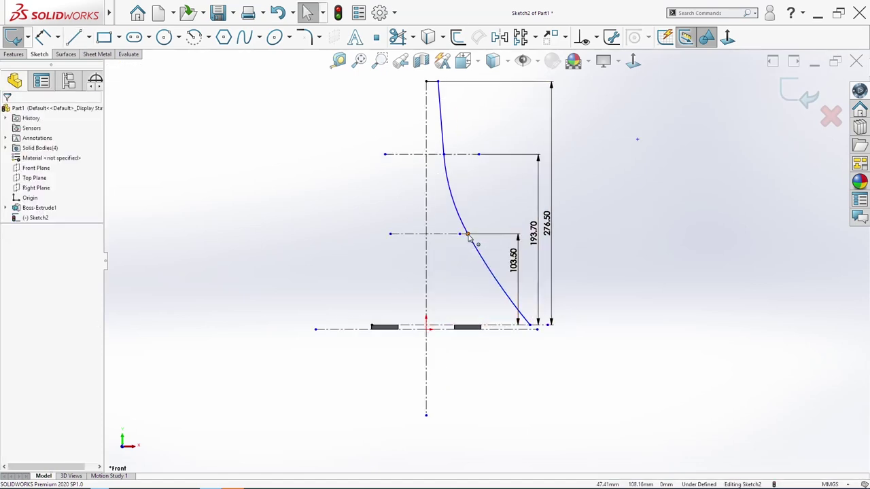
{"action": "left_click", "coordinate": [466, 235]}
{"action": "left_click", "coordinate": [450, 235], "text": "ctrl"}
{"action": "left_click", "coordinate": [29, 268]}
{"action": "left_click", "coordinate": [381, 211]}
Check the coincidence of the line–arc joint with the upper intermediate centreline and of the lower arc's end with the plates' upper-face line
{"action": "left_click", "coordinate": [448, 155]}
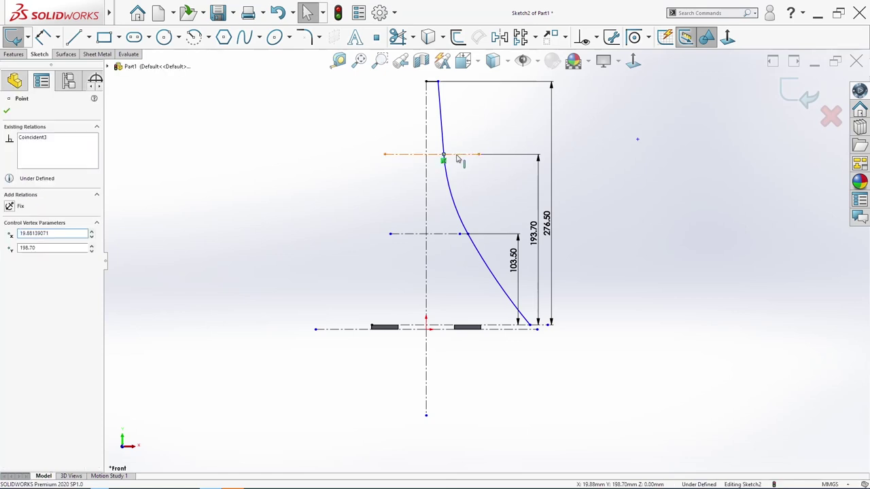
{"action": "left_click", "coordinate": [457, 155], "text": "ctrl"}
{"action": "left_click", "coordinate": [29, 268]}
{"action": "left_click", "coordinate": [590, 333]}
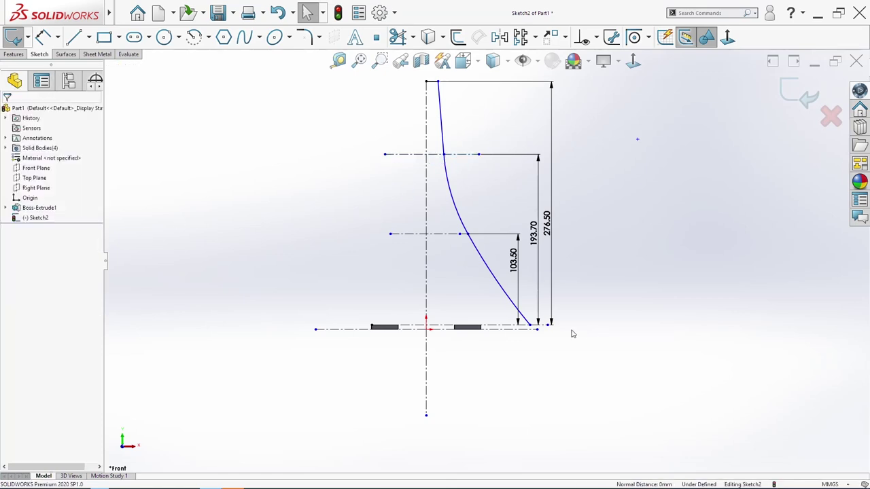
{"action": "left_click", "coordinate": [529, 327]}
{"action": "left_click", "coordinate": [505, 329], "text": "ctrl"}
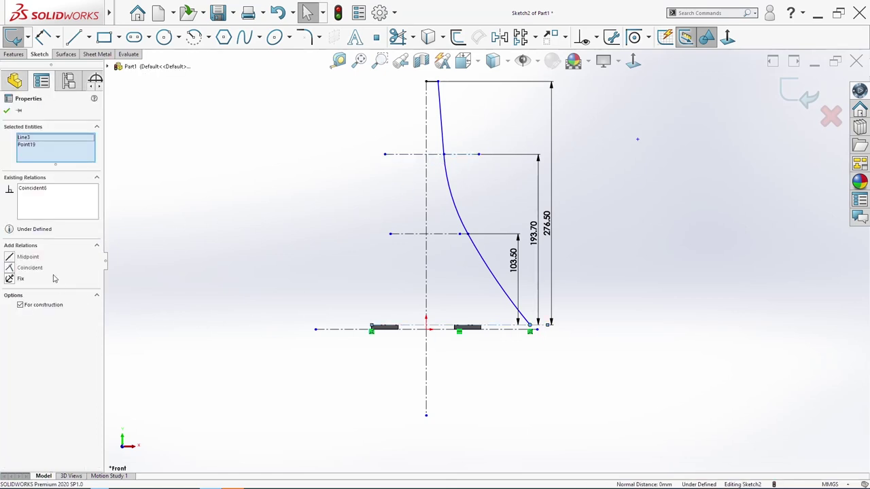
{"action": "left_click", "coordinate": [29, 268]}
{"action": "left_click", "coordinate": [453, 225]}
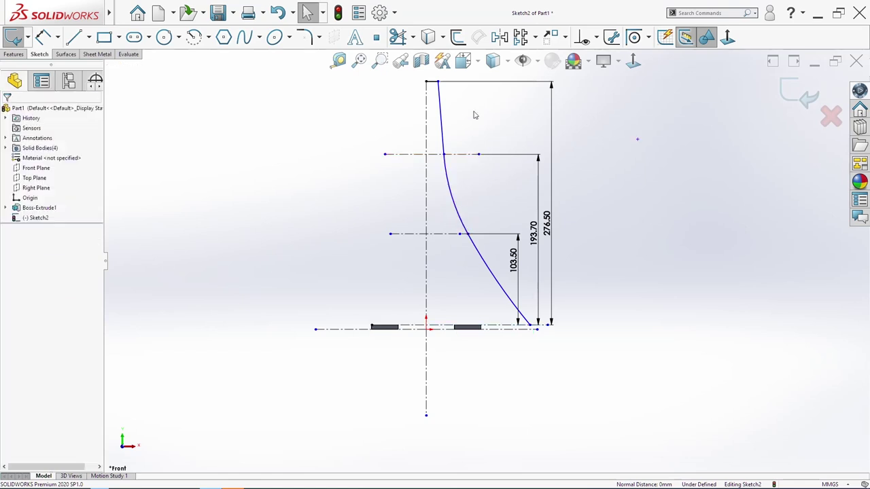
Dimension the short horizontal line at the profile's top to 6 mm
{"action": "key", "text": "s"}
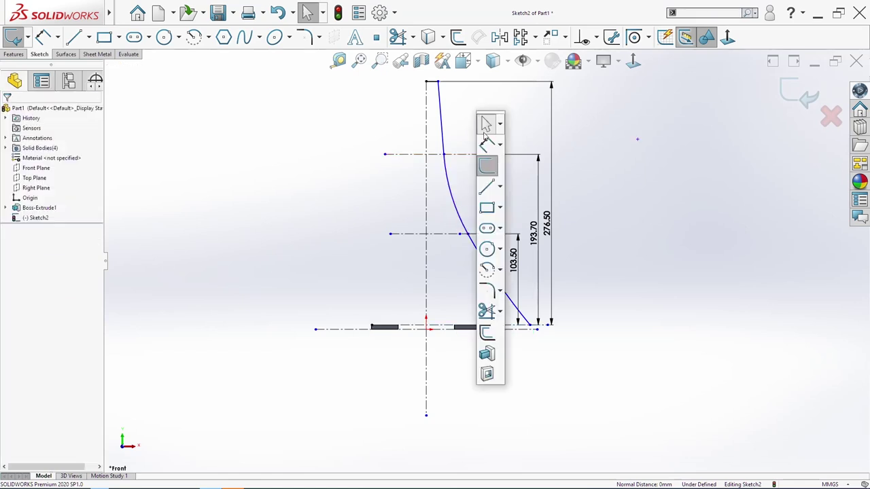
{"action": "left_click", "coordinate": [477, 125]}
{"action": "left_click", "coordinate": [437, 83]}
{"action": "left_click", "coordinate": [427, 91]}
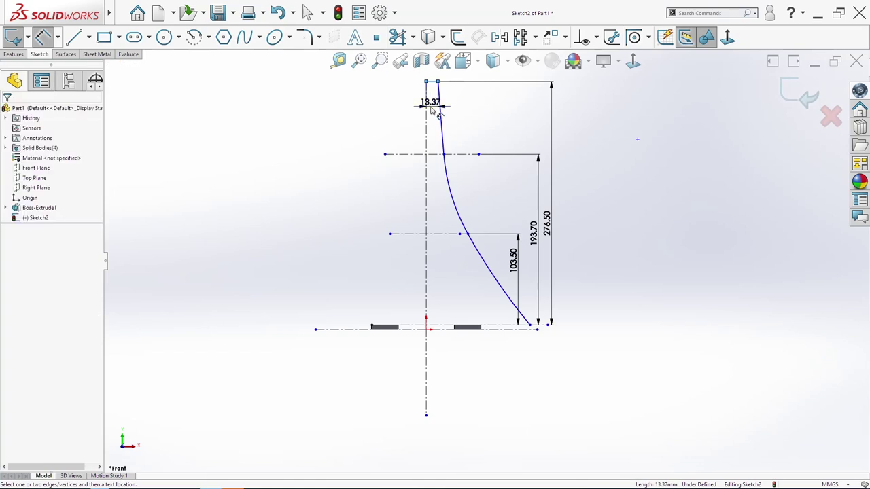
{"action": "left_click", "coordinate": [434, 107]}
{"action": "type", "text": "6"}
{"action": "key", "text": "Return"}
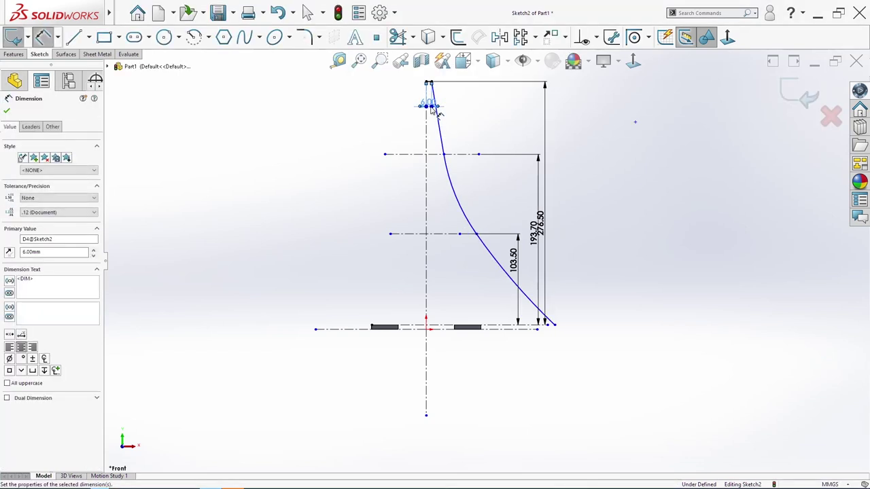
Dimension the joint between the line and the upper arc 7.4 mm from the vertical centreline
{"action": "left_click", "coordinate": [444, 155]}
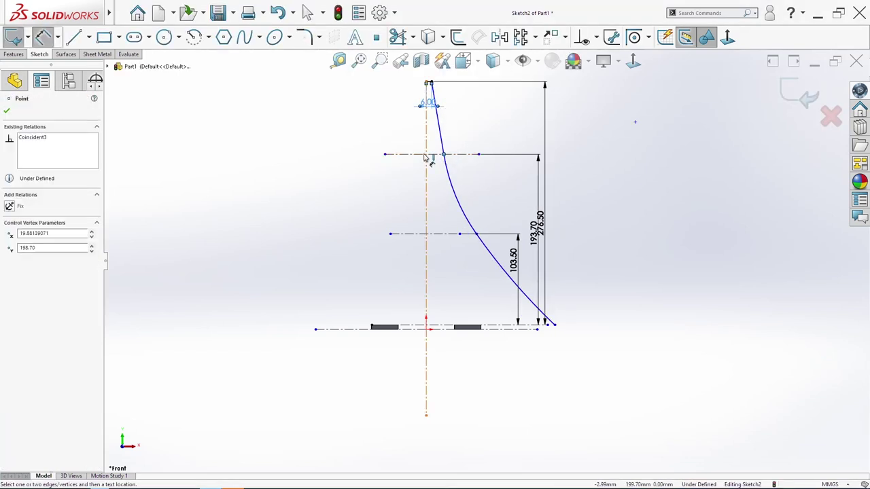
{"action": "left_click", "coordinate": [426, 177]}
{"action": "left_click", "coordinate": [438, 184]}
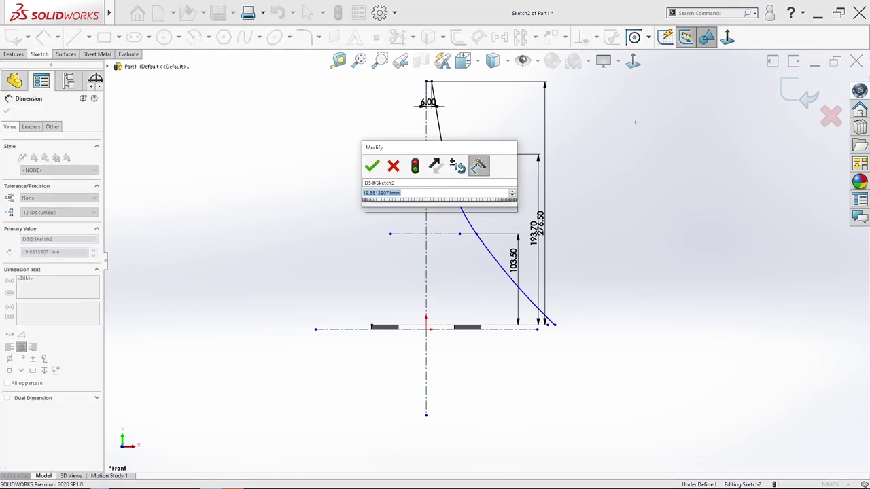
{"action": "type", "text": "7.4"}
{"action": "key", "text": "Return"}
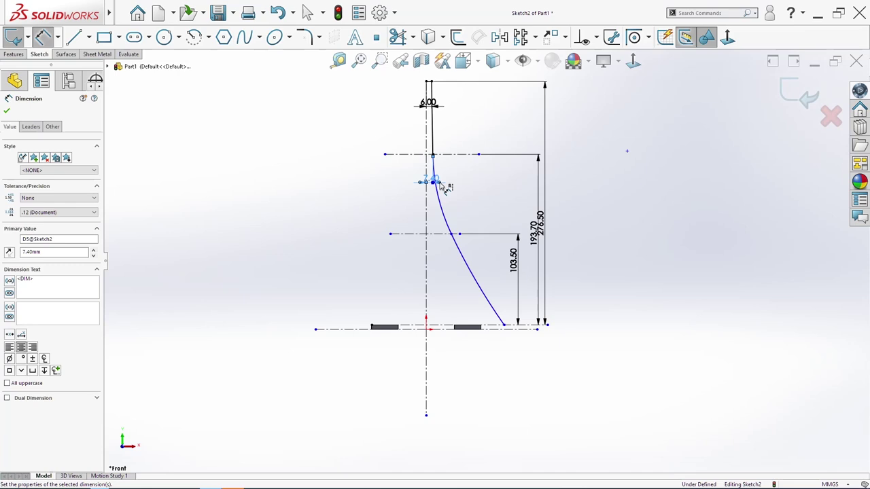
Dimension the joint between the two arcs 17.3 mm and the lower arc's bottom end 58.5 mm from the vertical centreline
{"action": "left_click", "coordinate": [450, 234]}
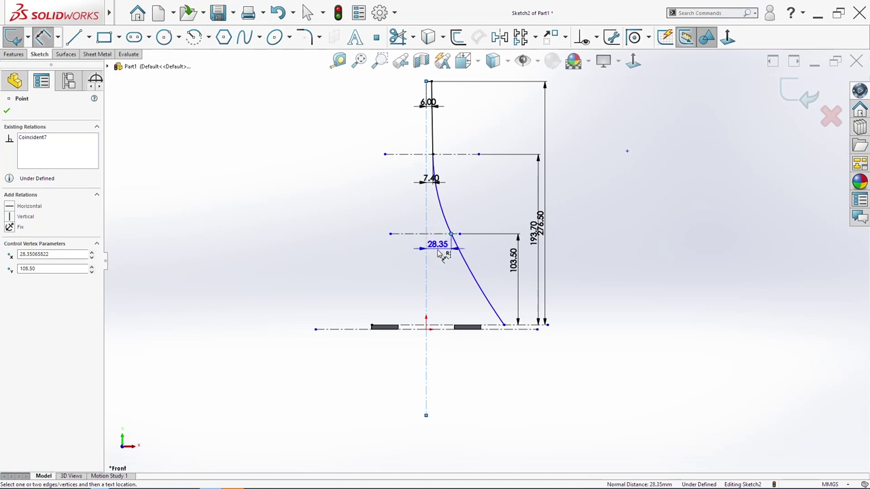
{"action": "left_click", "coordinate": [438, 251]}
{"action": "type", "text": "20.5"}
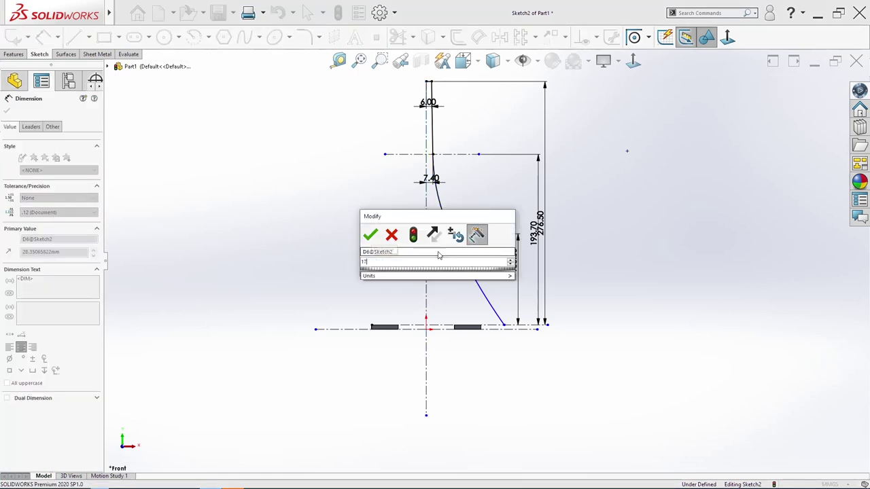
{"action": "key", "text": "Return"}
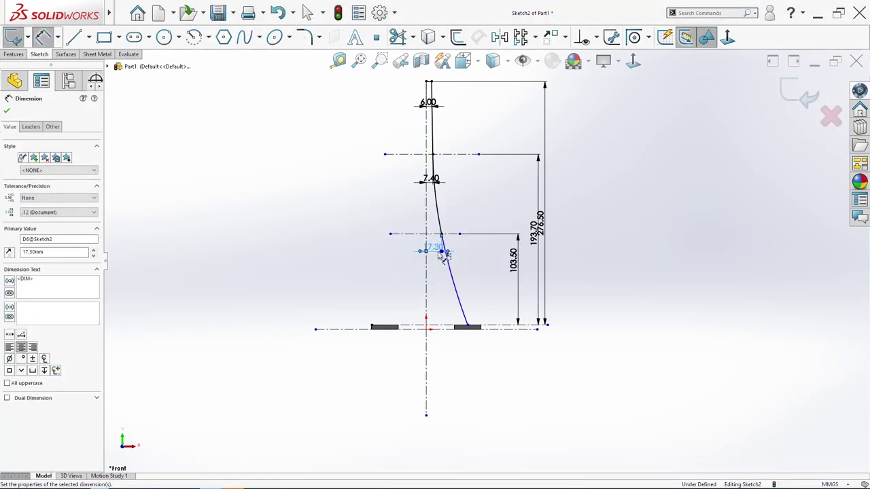
{"action": "left_click", "coordinate": [468, 328]}
{"action": "left_click", "coordinate": [443, 372]}
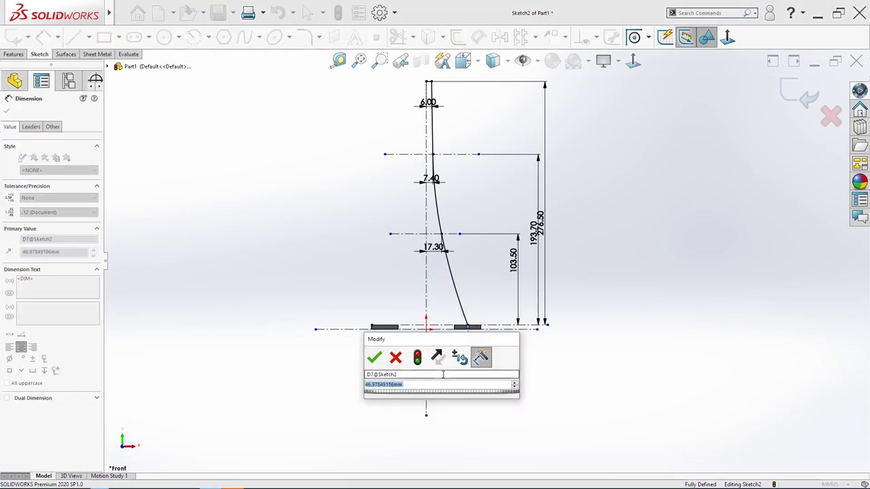
{"action": "type", "text": "62.5"}
{"action": "key", "text": "Return"}
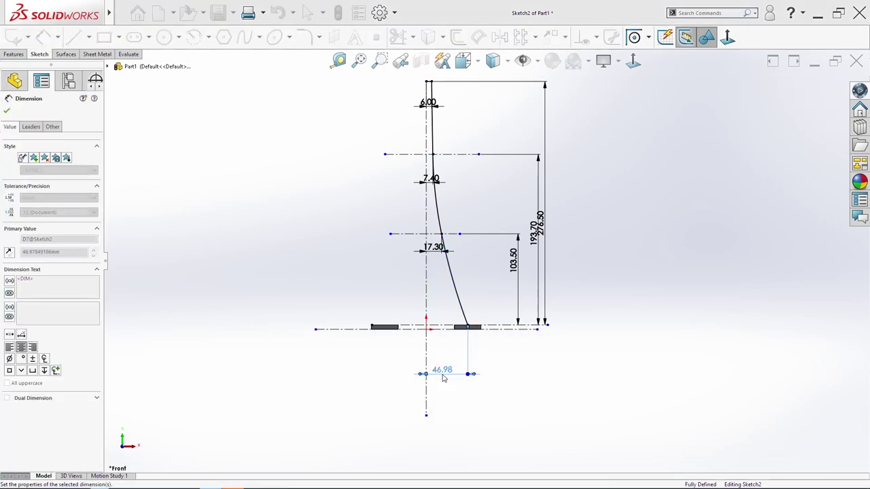
Sketch a line about 24 mm long inward along the plate's upper face from the leg profile's bottom end, continuing with an arc up to the vertical centreline
{"action": "key", "text": "s"}
{"action": "left_click", "coordinate": [487, 288]}
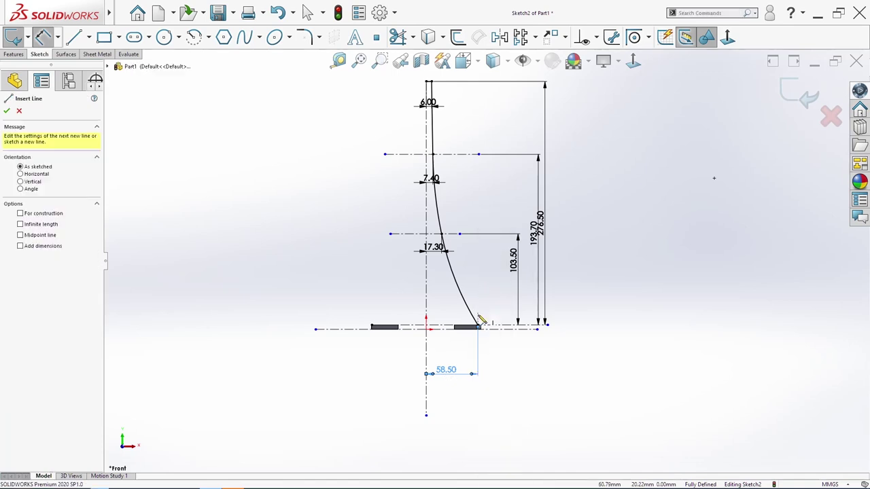
{"action": "scroll", "coordinate": [483, 310], "scroll_direction": "down", "scroll_amount": 6}
{"action": "left_click", "coordinate": [520, 271]}
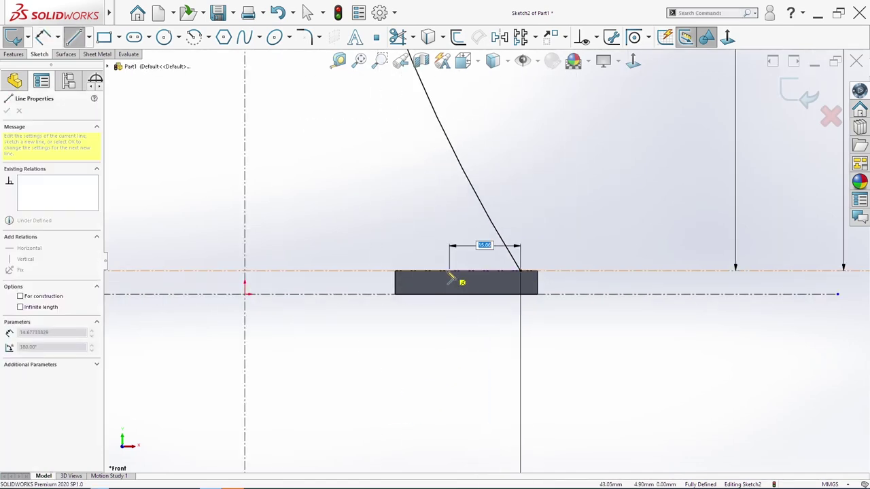
{"action": "left_click", "coordinate": [409, 272]}
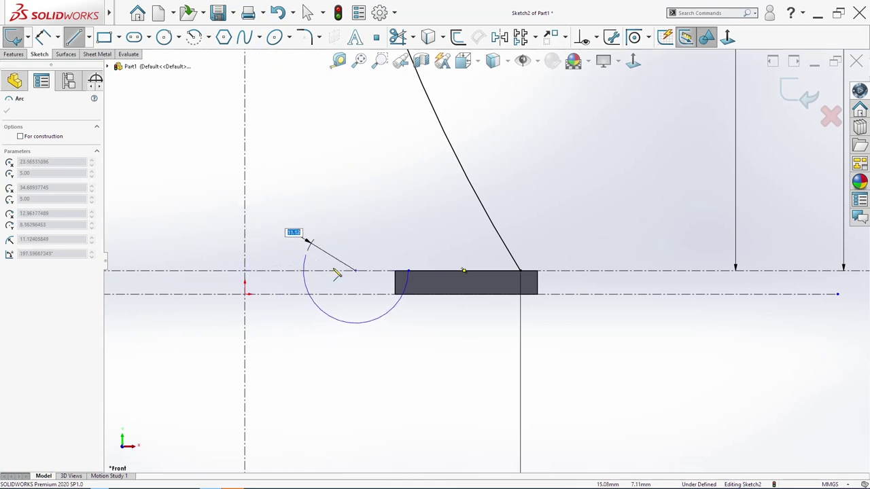
{"action": "left_click", "coordinate": [246, 191]}
{"action": "key", "text": "Escape"}
Make the new arc's centre point coincident with the vertical centreline
{"action": "left_click", "coordinate": [307, 271]}
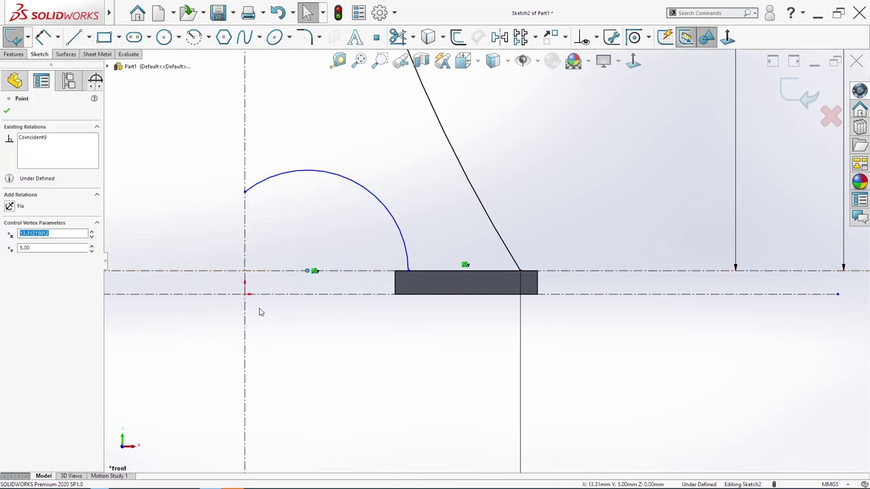
{"action": "left_click", "coordinate": [246, 359], "text": "ctrl"}
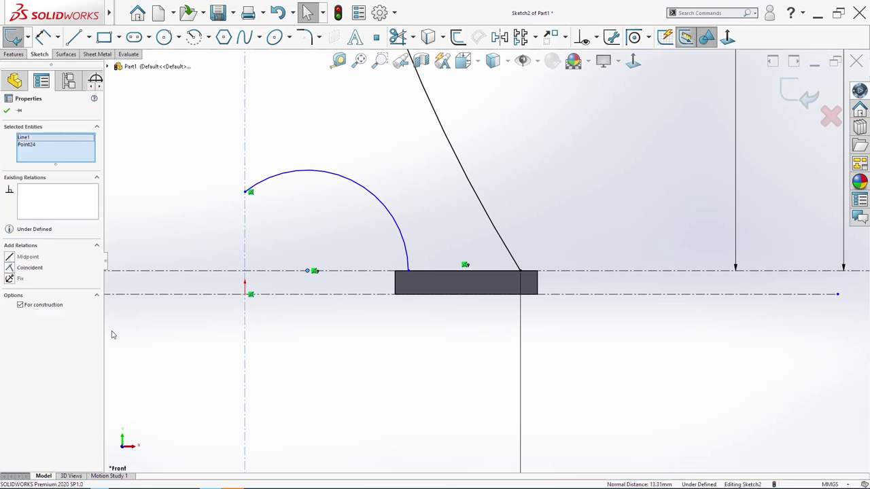
{"action": "left_click", "coordinate": [30, 268]}
{"action": "key", "text": "Escape"}
Move the arc's lower end outward onto the plate's upper face and its centre down the centreline to about Y -7.2 mm
{"action": "left_click", "coordinate": [245, 271]}
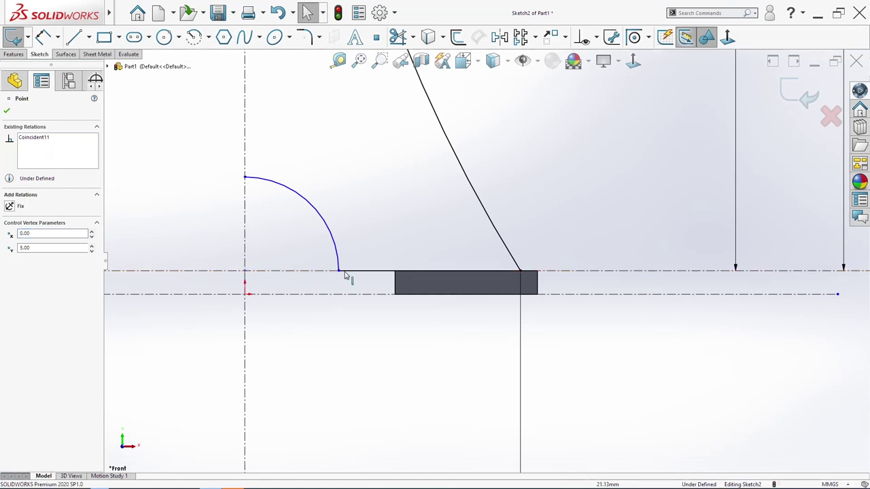
{"action": "left_click_drag", "start_coordinate": [340, 273], "coordinate": [409, 271]}
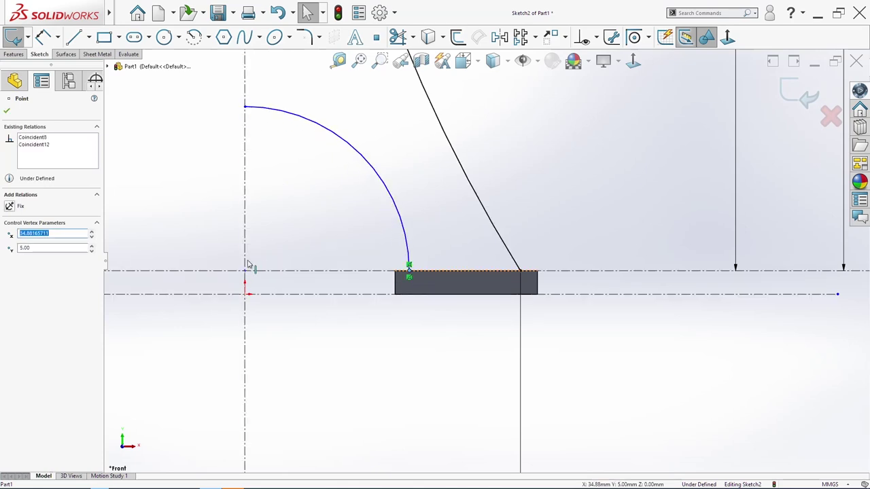
{"action": "left_click_drag", "start_coordinate": [245, 283], "coordinate": [245, 316]}
{"action": "key", "text": "Escape"}
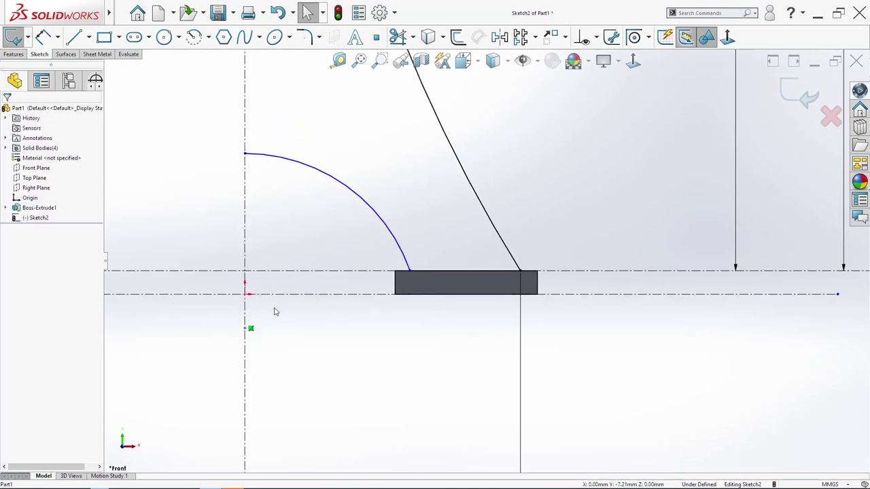
Dimension the arc's upper end 25 mm above the plates' upper-face line
{"action": "key", "text": "s"}
{"action": "left_click", "coordinate": [301, 248]}
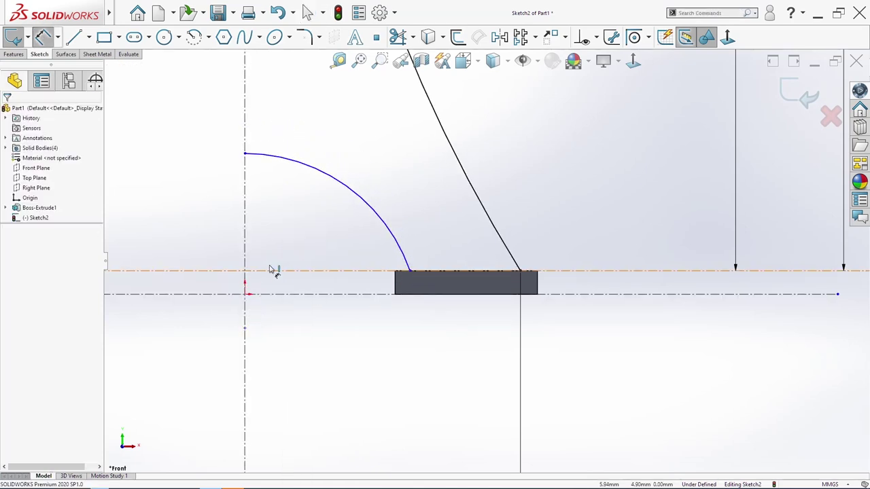
{"action": "left_click", "coordinate": [270, 270]}
{"action": "left_click", "coordinate": [246, 154]}
{"action": "left_click", "coordinate": [231, 190]}
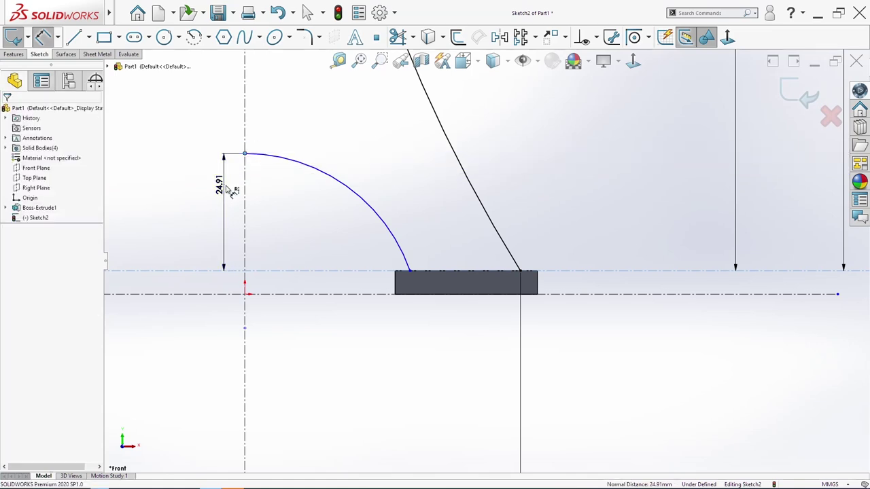
{"action": "type", "text": "25"}
{"action": "key", "text": "Return"}
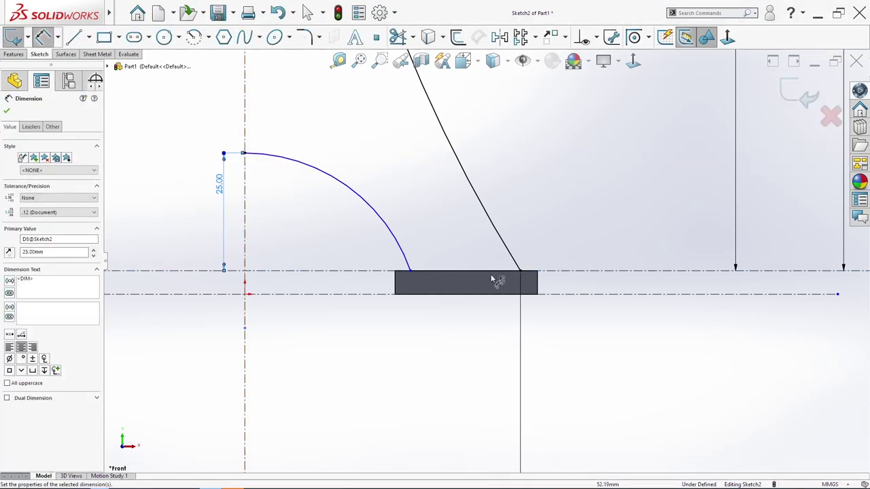
Dimension the horizontal line on the plate's upper face to 22.3 mm
{"action": "left_click", "coordinate": [489, 286]}
{"action": "left_click", "coordinate": [485, 355]}
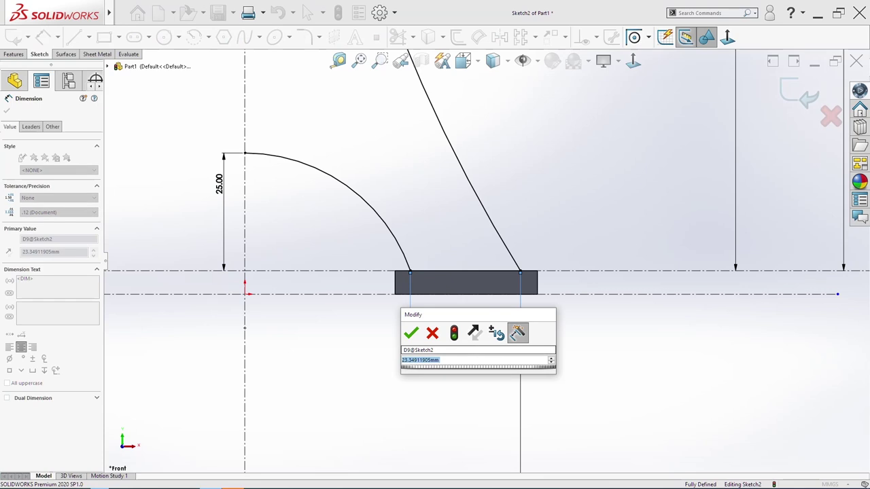
{"action": "type", "text": "22.3"}
{"action": "key", "text": "Return"}
{"action": "key", "text": "Escape"}
{"action": "key", "text": "Escape"}
Mirror the whole half profile, its three lines and three arcs, about the vertical centreline
{"action": "scroll", "coordinate": [476, 349], "scroll_direction": "up", "scroll_amount": 7}
{"action": "scroll", "coordinate": [475, 339], "scroll_direction": "up", "scroll_amount": 5}
{"action": "scroll", "coordinate": [495, 312], "scroll_direction": "down", "scroll_amount": 3}
{"action": "scroll", "coordinate": [495, 312], "scroll_direction": "up", "scroll_amount": 4}
{"action": "scroll", "coordinate": [463, 190], "scroll_direction": "up", "scroll_amount": 3}
{"action": "mouse_move", "coordinate": [437, 130]}
{"action": "left_mouse_down"}
{"action": "mouse_move", "coordinate": [481, 194]}
{"action": "mouse_move", "coordinate": [564, 364]}
{"action": "left_mouse_up"}
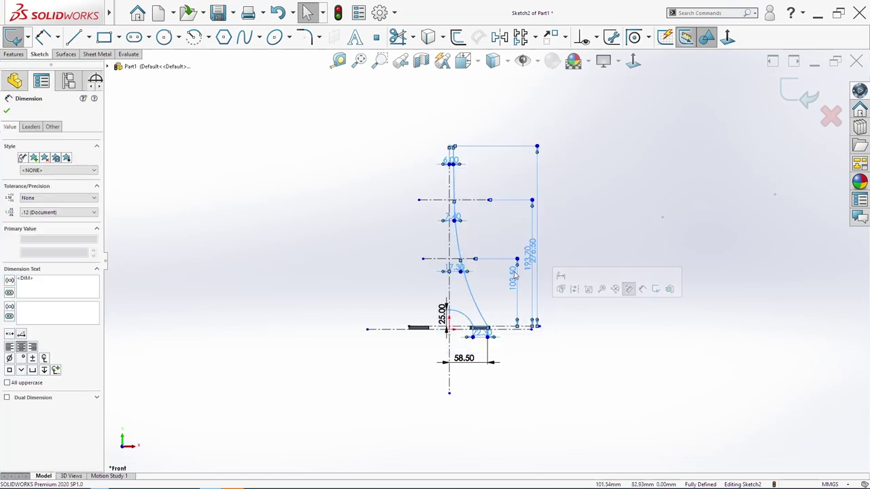
{"action": "scroll", "coordinate": [485, 224], "scroll_direction": "up", "scroll_amount": 2}
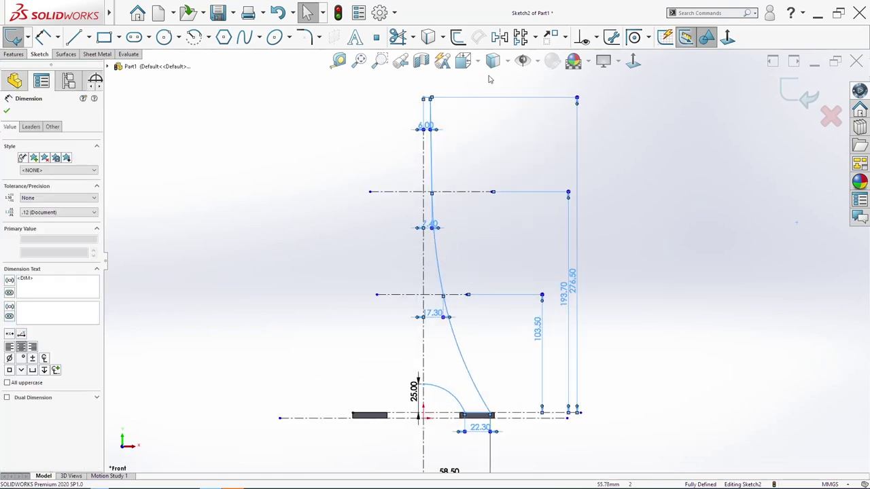
{"action": "left_click", "coordinate": [499, 37]}
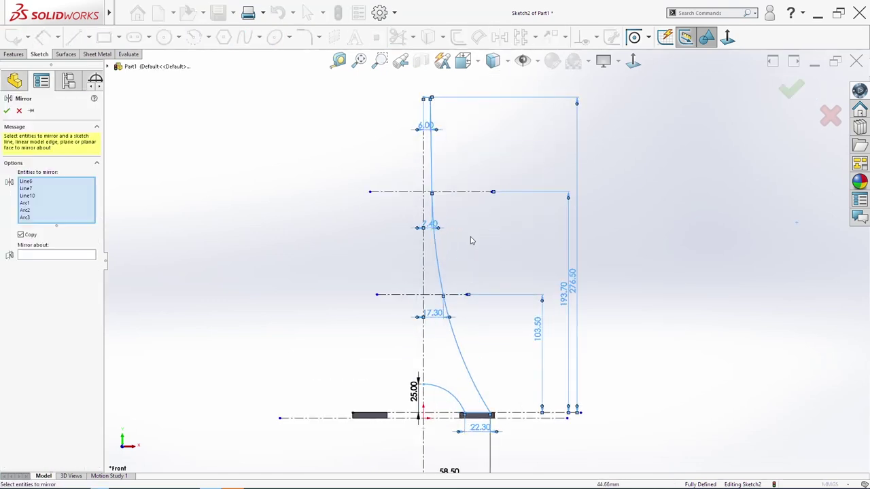
{"action": "left_click", "coordinate": [69, 256]}
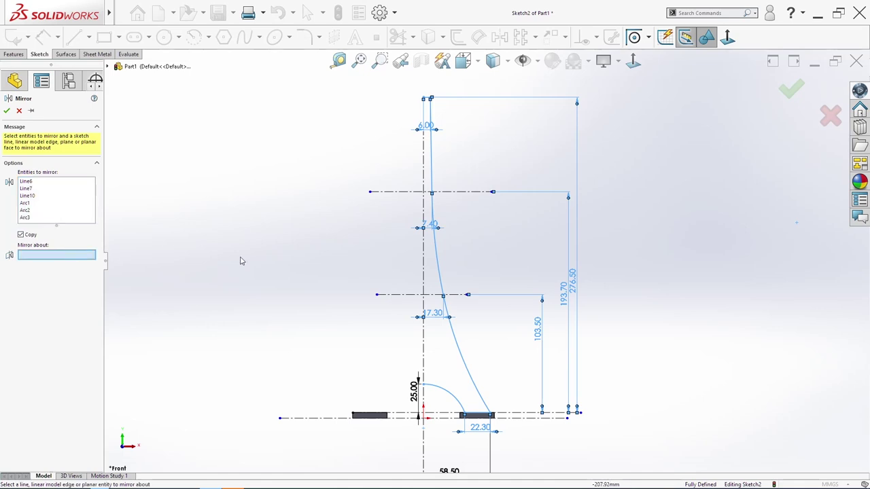
{"action": "left_click", "coordinate": [423, 261]}
{"action": "left_click", "coordinate": [6, 110]}
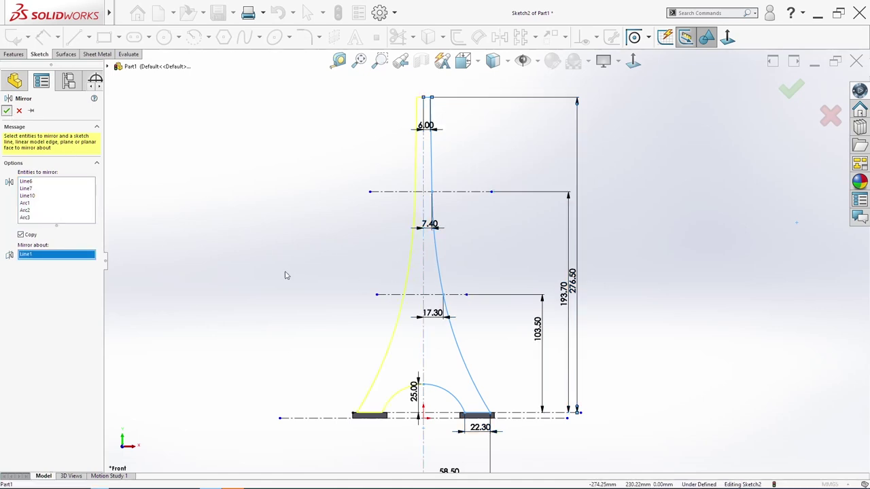
Dimension the mirrored arch's height to 25 mm from the plates' upper-face line to its apex
{"action": "scroll", "coordinate": [399, 394], "scroll_direction": "down", "scroll_amount": 4}
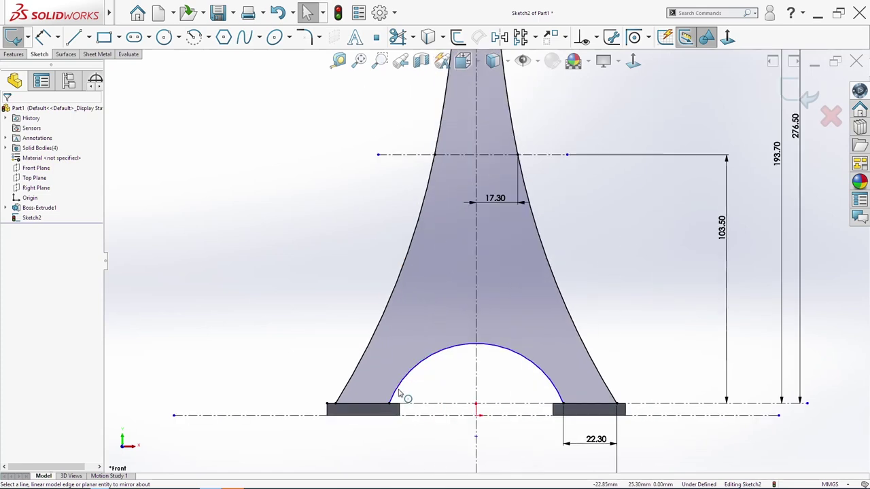
{"action": "left_click", "coordinate": [454, 353]}
{"action": "left_click", "coordinate": [445, 377]}
{"action": "key", "text": "s"}
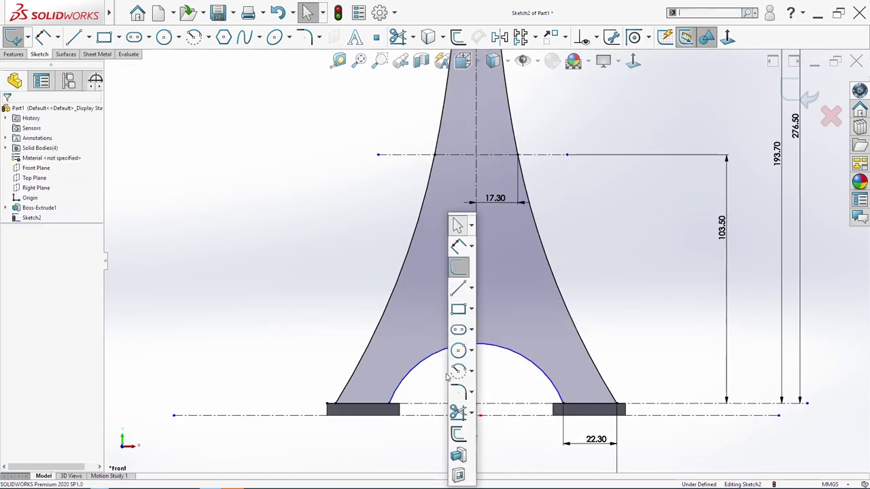
{"action": "left_click", "coordinate": [457, 246]}
{"action": "left_click", "coordinate": [494, 404]}
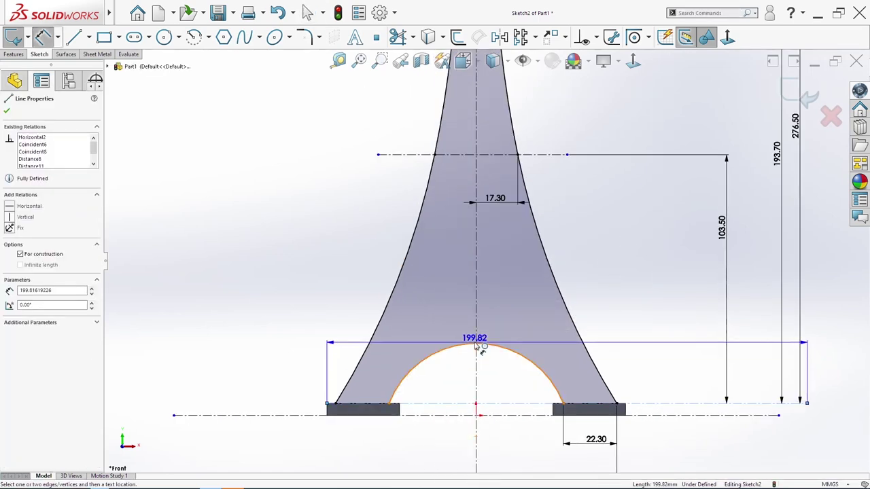
{"action": "left_click", "coordinate": [474, 347]}
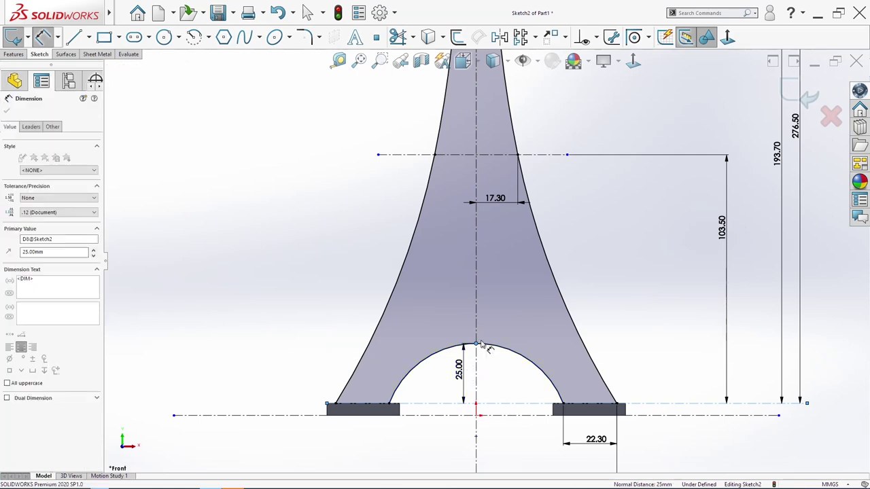
{"action": "left_click", "coordinate": [469, 361]}
{"action": "left_click", "coordinate": [398, 352]}
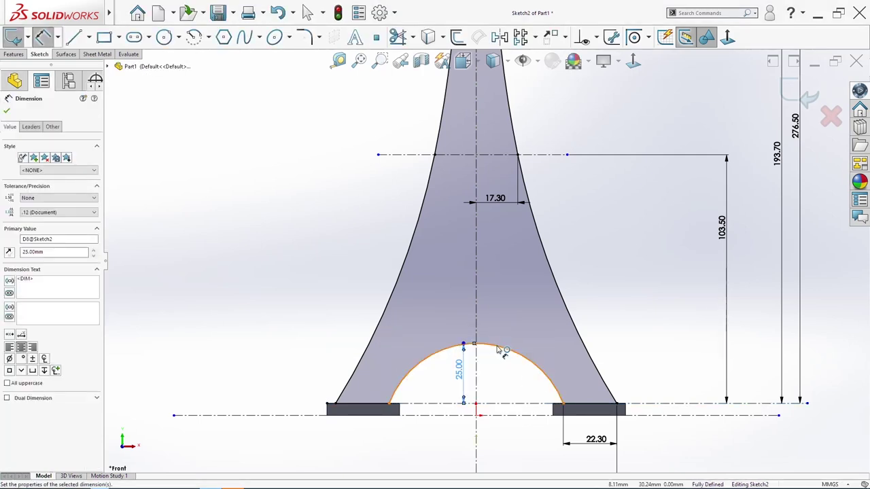
Sketch an open half-trapezoid about 36 mm tall and 15.4 mm wide at its base, starting and ending on the vertical centreline above the arch
{"action": "scroll", "coordinate": [366, 321], "scroll_direction": "up", "scroll_amount": 4}
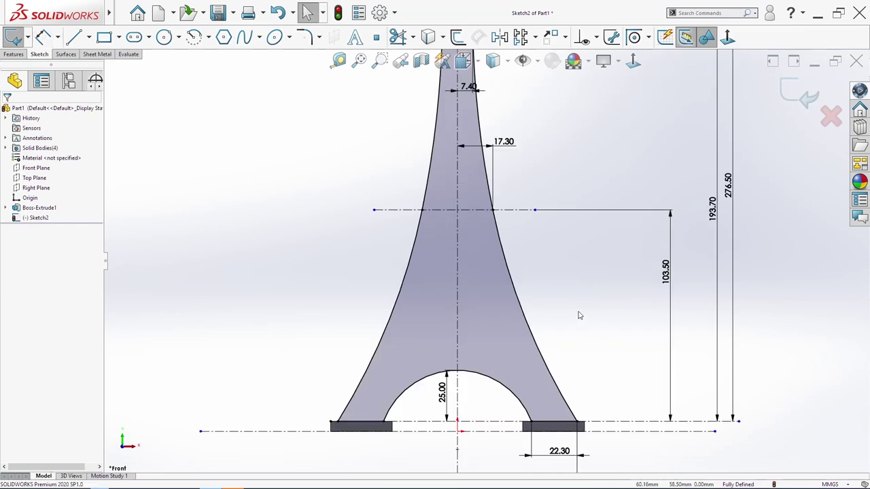
{"action": "key", "text": "s"}
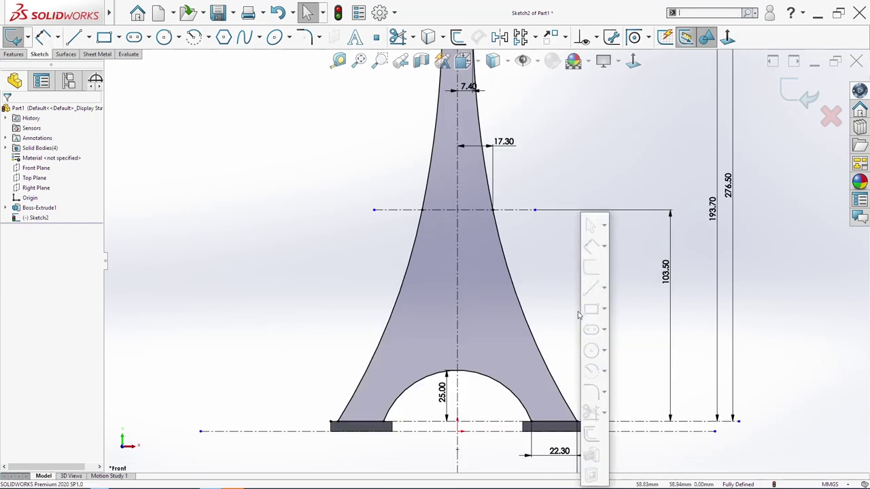
{"action": "left_click", "coordinate": [591, 292]}
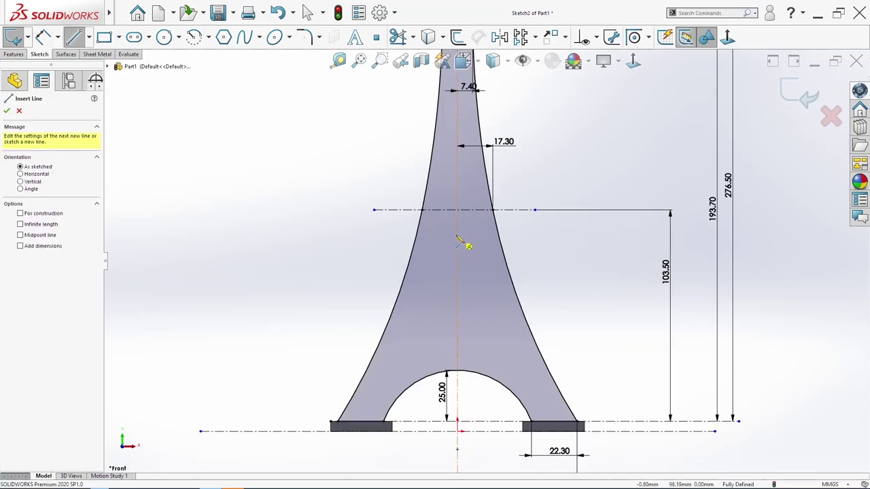
{"action": "left_click", "coordinate": [457, 242]}
{"action": "left_click", "coordinate": [473, 234]}
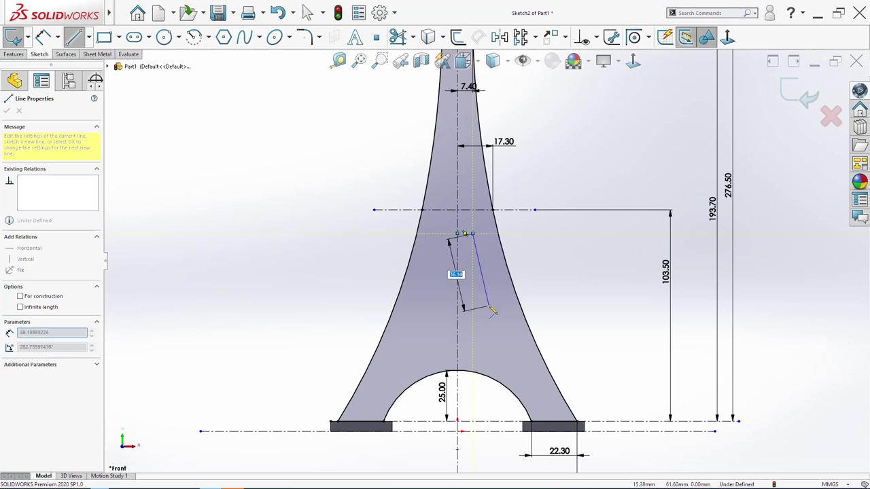
{"action": "left_click", "coordinate": [489, 307]}
{"action": "left_click", "coordinate": [458, 308]}
{"action": "key", "text": "Escape"}
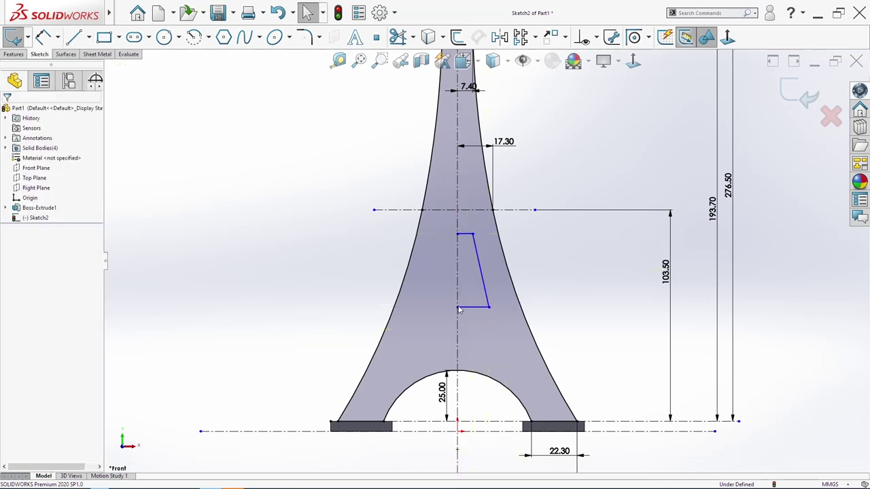
Dimension the half-trapezoid's height between its two horizontal lines to 42 mm
{"action": "key", "text": "s"}
{"action": "left_click", "coordinate": [536, 246]}
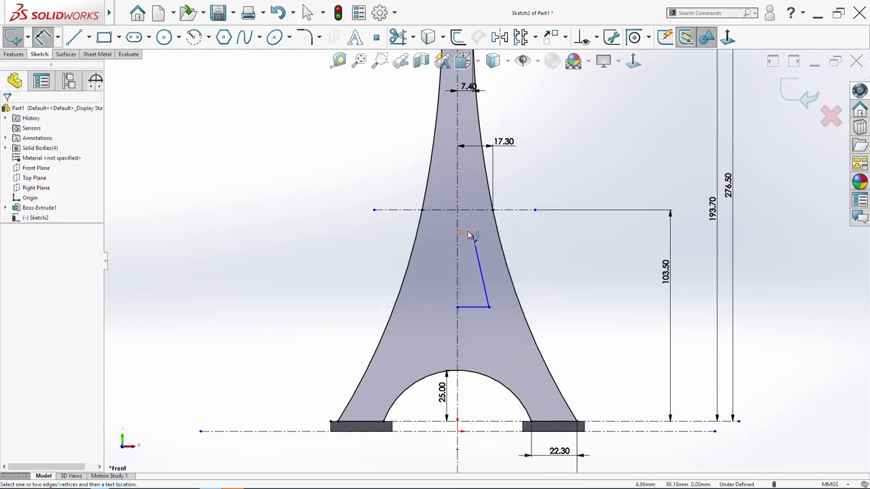
{"action": "left_click", "coordinate": [470, 236]}
{"action": "left_click", "coordinate": [568, 286]}
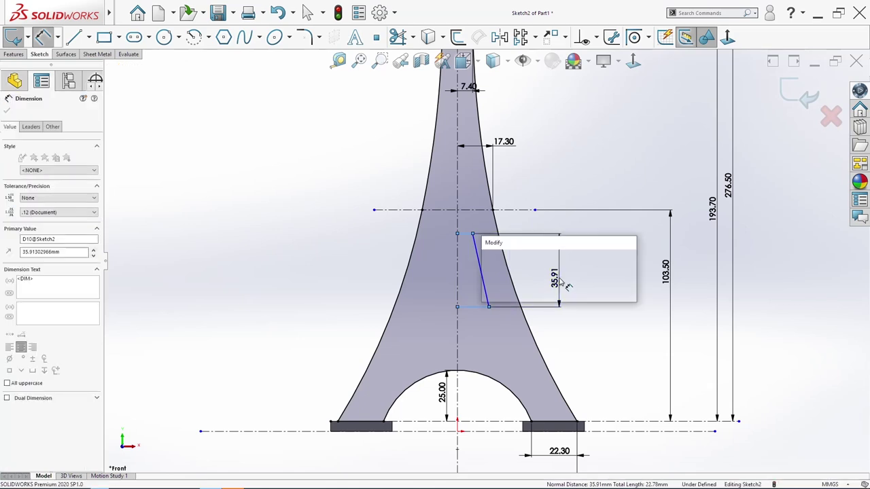
{"action": "type", "text": "42"}
{"action": "key", "text": "Return"}
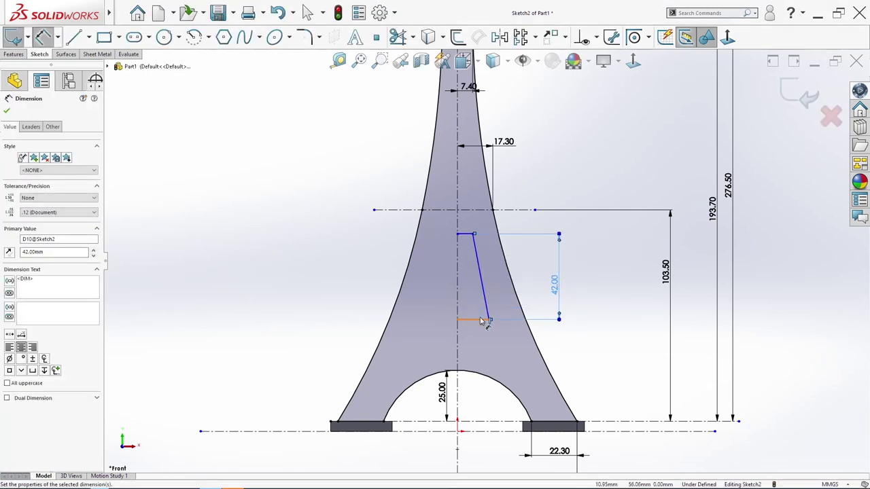
Dimension the half-trapezoid's bottom line 57.5 mm above the plate's upper face
{"action": "left_click", "coordinate": [481, 321]}
{"action": "left_click", "coordinate": [566, 421]}
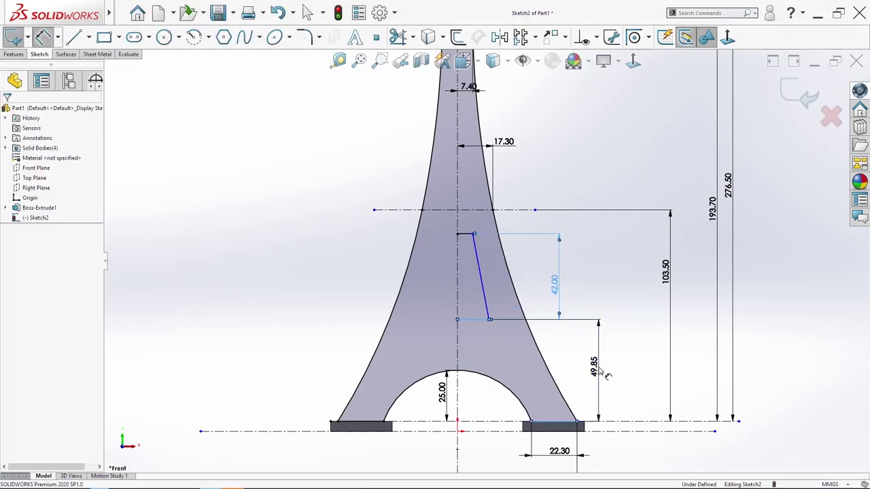
{"action": "left_click", "coordinate": [604, 373]}
{"action": "key", "text": "Return"}
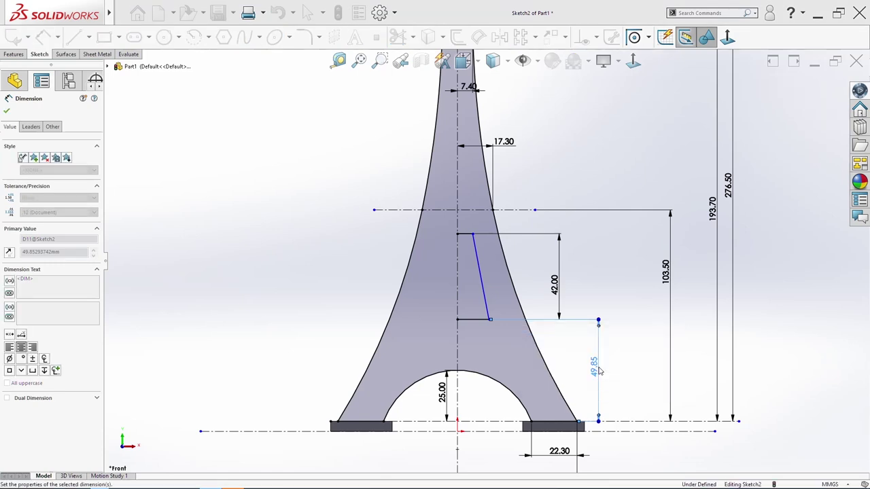
Dimension the half-trapezoid's bottom line to 14 mm and its top line to 5.9 mm
{"action": "left_click", "coordinate": [483, 306]}
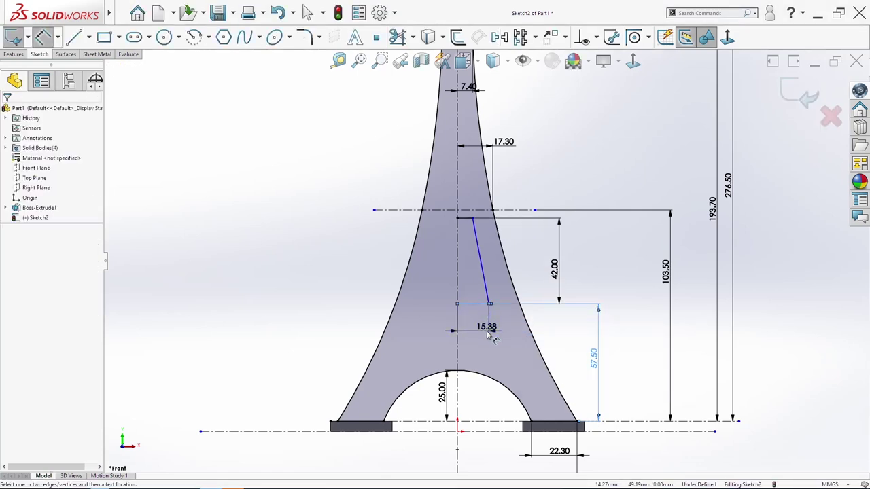
{"action": "left_click", "coordinate": [491, 331]}
{"action": "key", "text": "Return"}
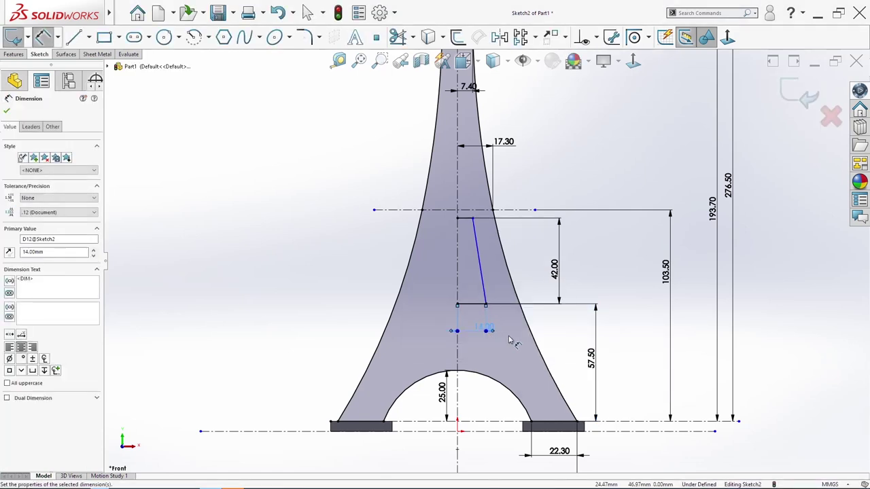
{"action": "left_click", "coordinate": [470, 222]}
{"action": "left_click", "coordinate": [472, 193]}
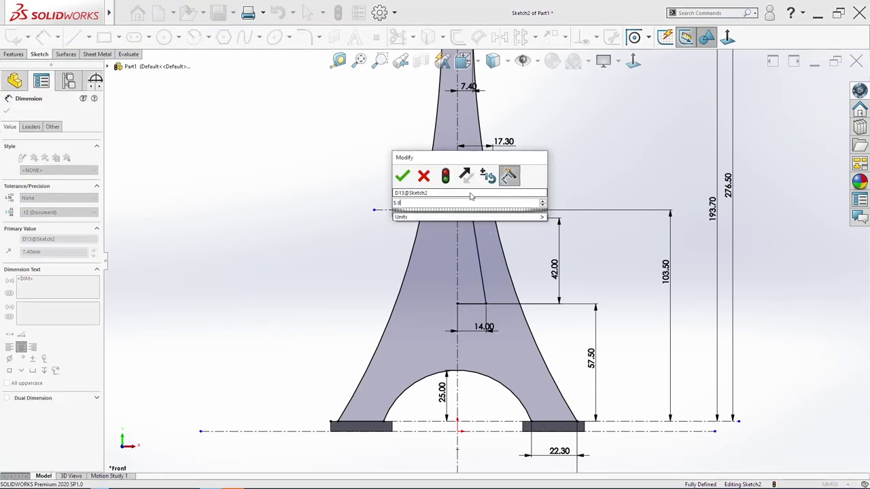
{"action": "key", "text": "Return"}
{"action": "key", "text": "Escape"}
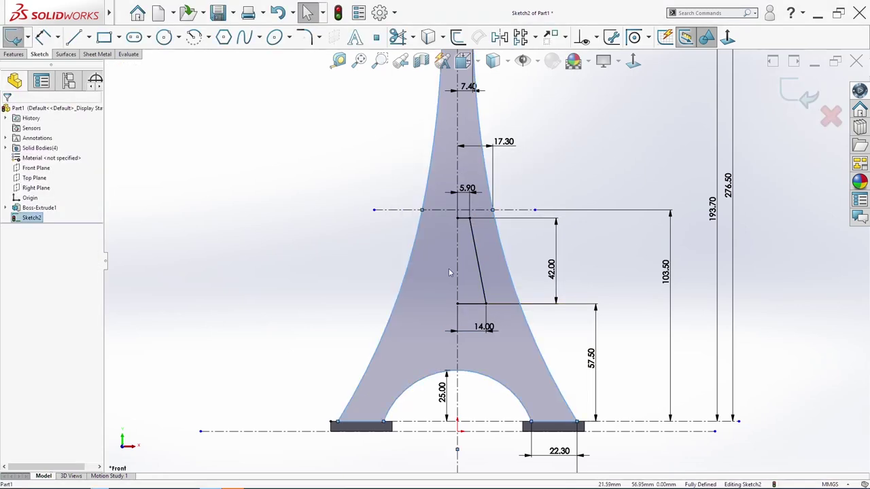
Mirror the half-trapezoid's three lines about the vertical centreline and finish the sketch
{"action": "left_click", "coordinate": [473, 241]}
{"action": "left_click", "coordinate": [463, 218], "text": "ctrl"}
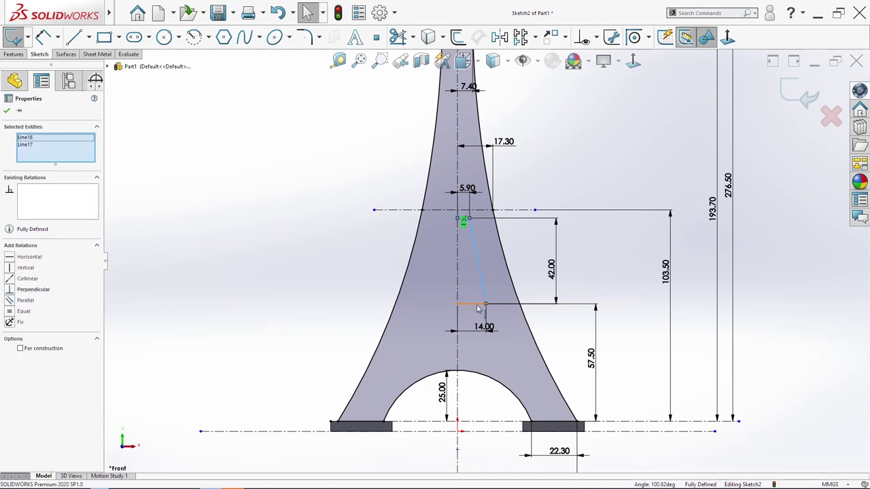
{"action": "left_click", "coordinate": [466, 303], "text": "ctrl"}
{"action": "left_click", "coordinate": [457, 258], "text": "ctrl"}
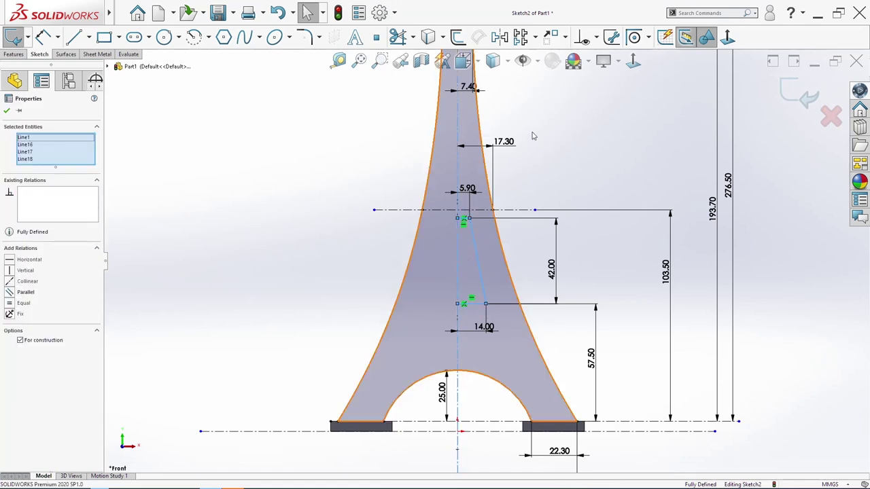
{"action": "left_click", "coordinate": [499, 37]}
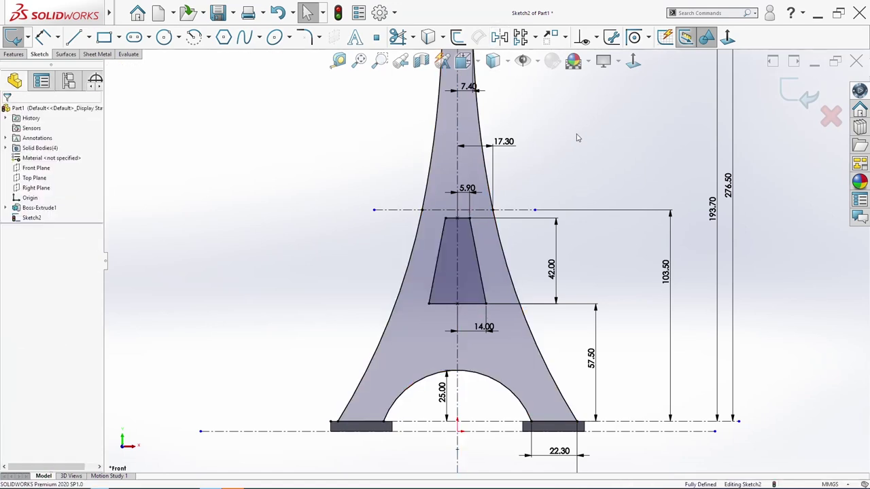
{"action": "scroll", "coordinate": [577, 135], "scroll_direction": "up", "scroll_amount": 3}
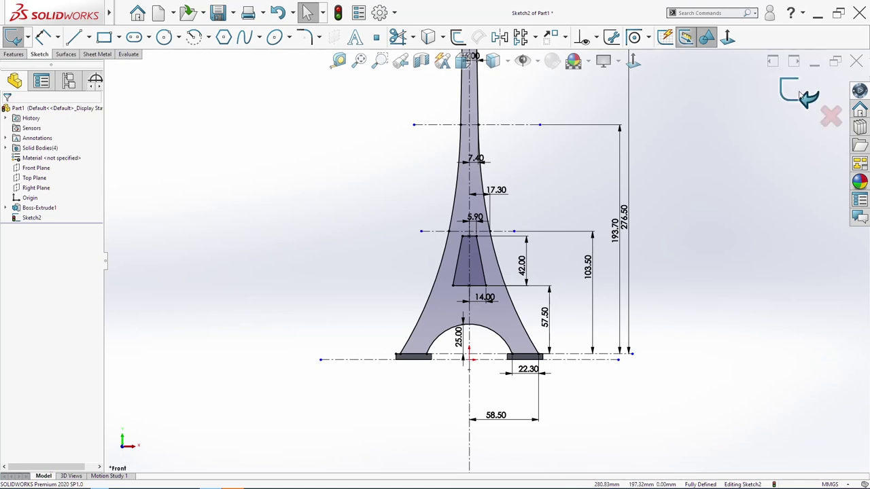
{"action": "key", "text": "ctrl+b"}
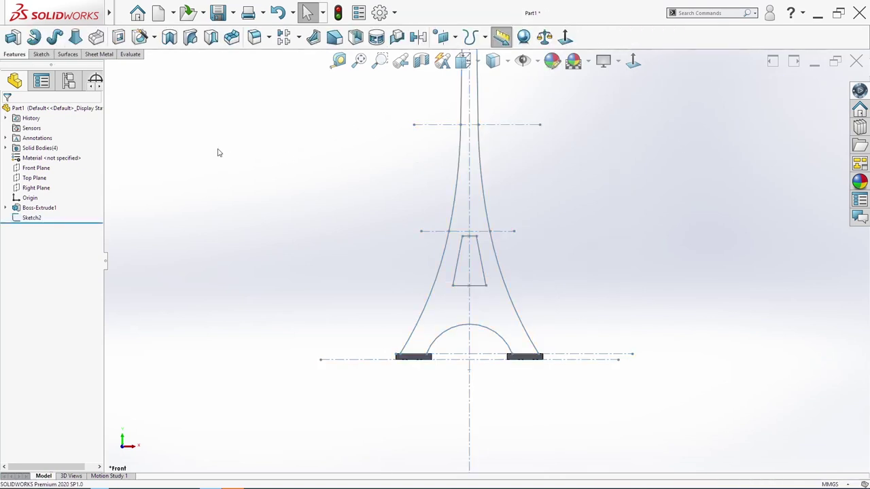
Extrude the tower profile sketch as a Mid Plane boss 117 mm deep, merged with the plates
{"action": "left_click", "coordinate": [13, 37]}
{"action": "key", "text": "Escape"}
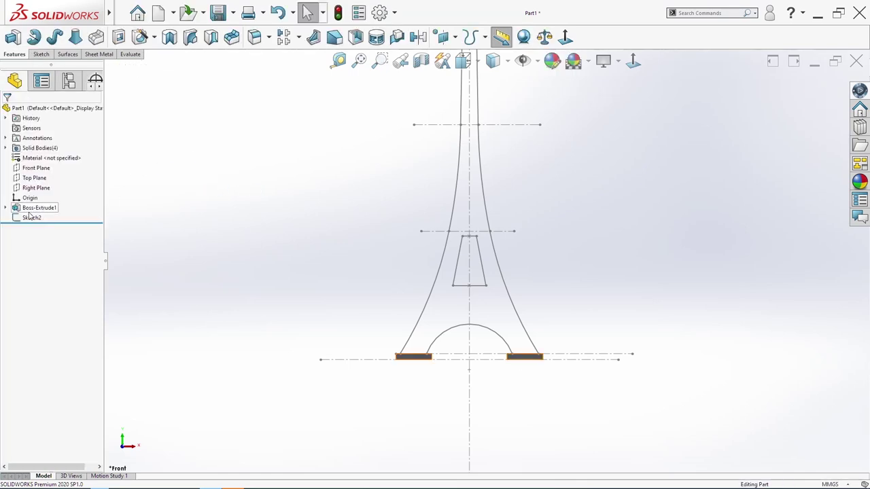
{"action": "left_click", "coordinate": [30, 216]}
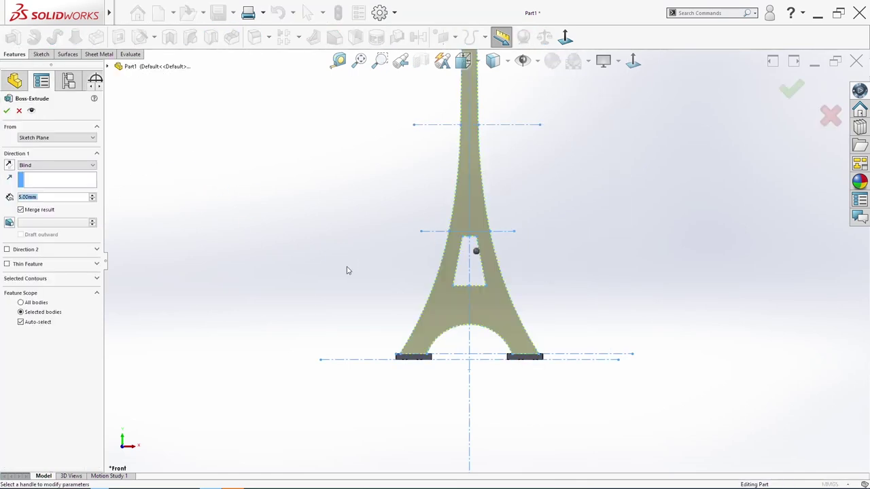
{"action": "left_click", "coordinate": [49, 165]}
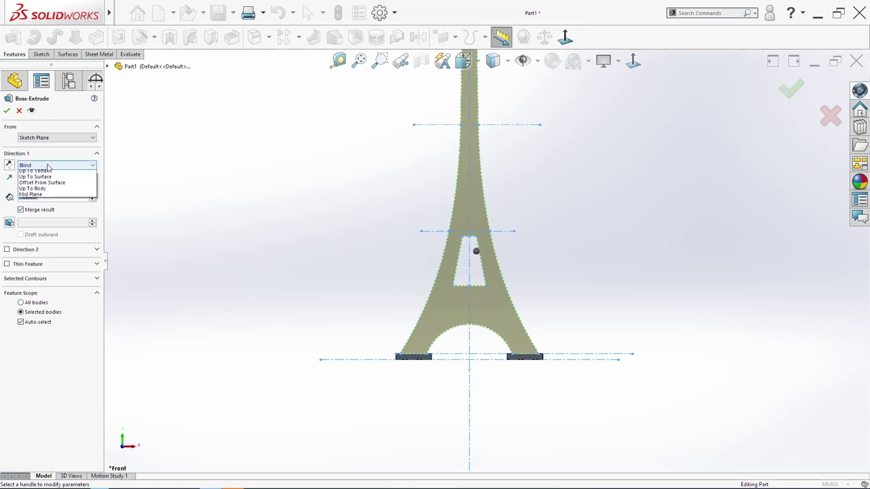
{"action": "left_click", "coordinate": [53, 208]}
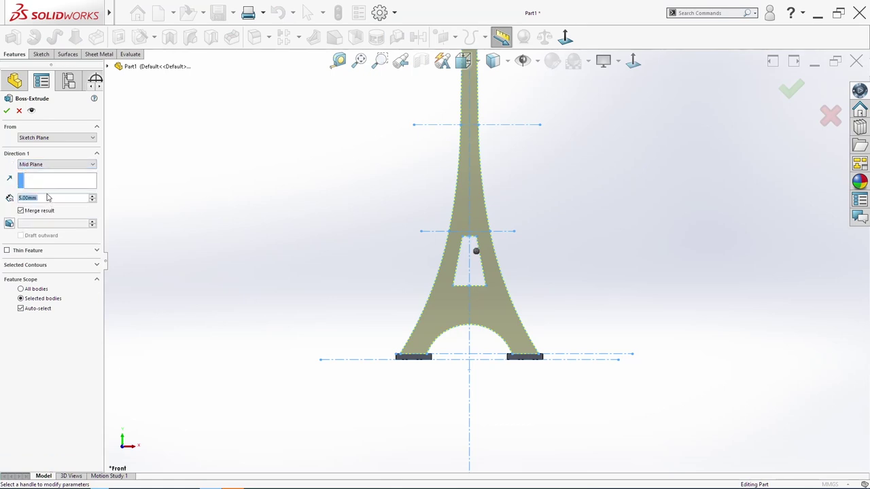
{"action": "type", "text": "117"}
{"action": "scroll", "coordinate": [301, 256], "scroll_direction": "up", "scroll_amount": 2}
{"action": "middle_click_drag", "start_coordinate": [382, 272], "coordinate": [456, 288]}
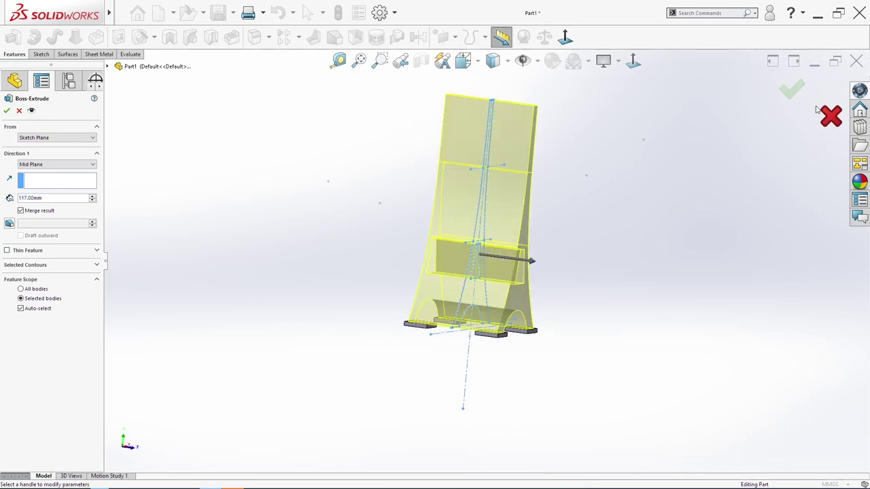
{"action": "left_click", "coordinate": [799, 93]}
Start a new sketch on the Right Plane, with the view facing the left side of the model
{"action": "middle_click_drag", "start_coordinate": [629, 252], "coordinate": [614, 272]}
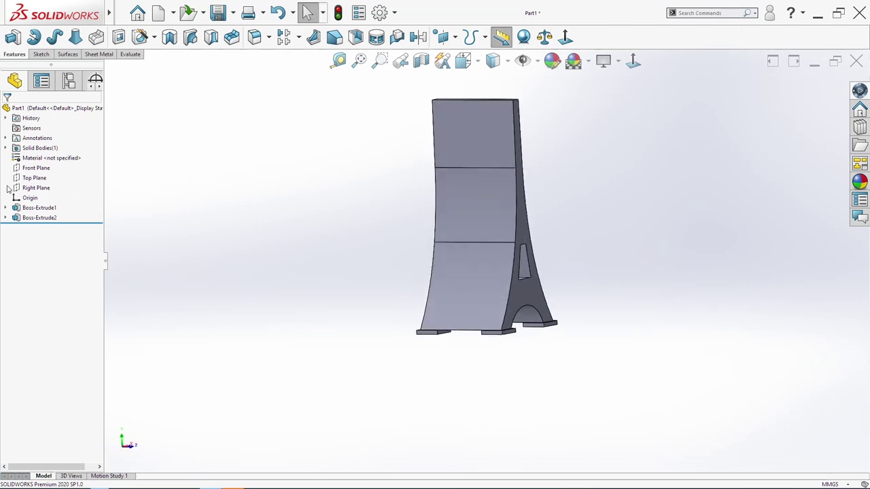
{"action": "left_click", "coordinate": [29, 187]}
{"action": "right_click", "coordinate": [29, 188]}
{"action": "left_click", "coordinate": [36, 171]}
{"action": "middle_click_drag", "start_coordinate": [523, 394], "coordinate": [572, 398]}
{"action": "key", "text": "space"}
{"action": "left_click", "coordinate": [422, 340]}
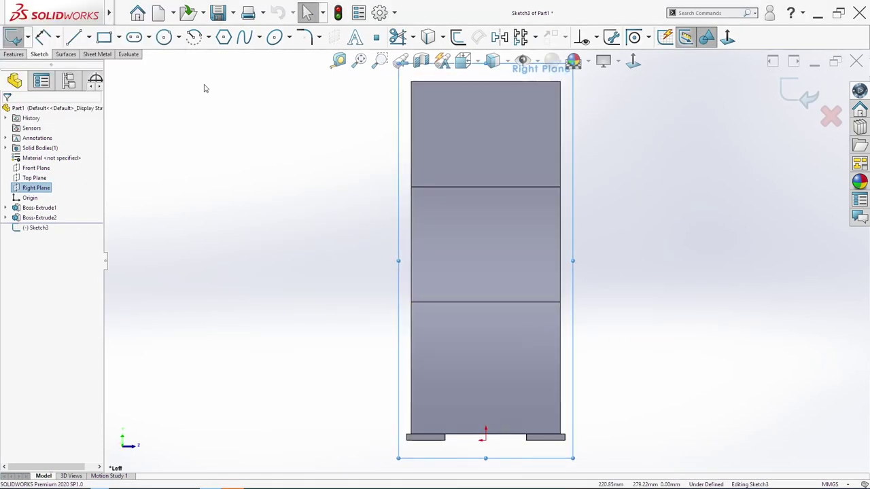
Draw a vertical centreline through the origin spanning beyond the body, and a horizontal centreline about 301 mm long through the origin
{"action": "left_click", "coordinate": [88, 38]}
{"action": "left_click", "coordinate": [94, 64]}
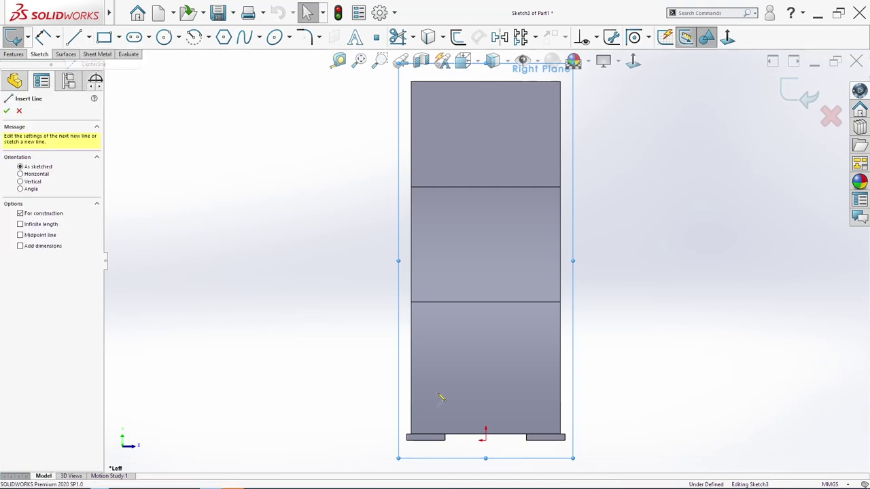
{"action": "left_click", "coordinate": [486, 438]}
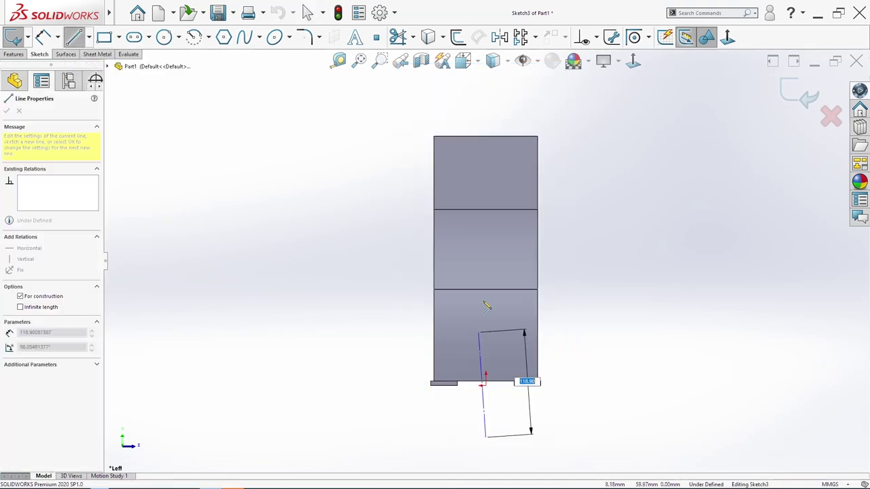
{"action": "double_click", "coordinate": [485, 114]}
{"action": "left_click", "coordinate": [373, 385]}
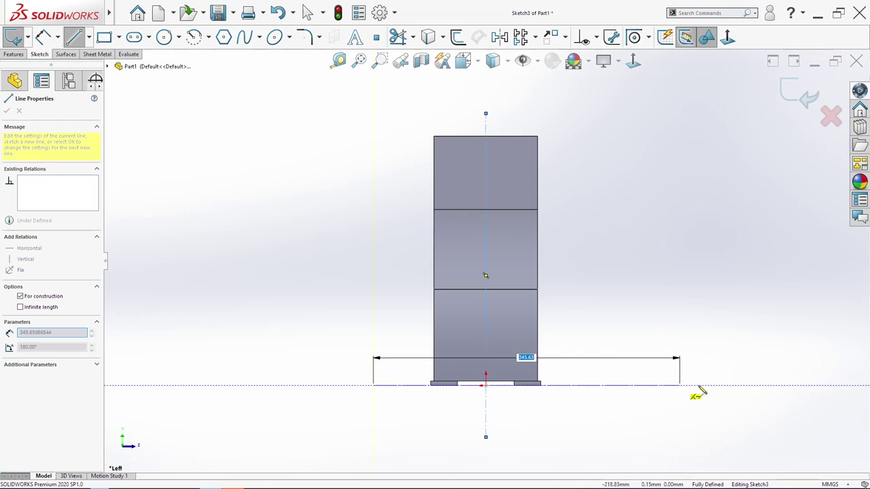
{"action": "double_click", "coordinate": [640, 386]}
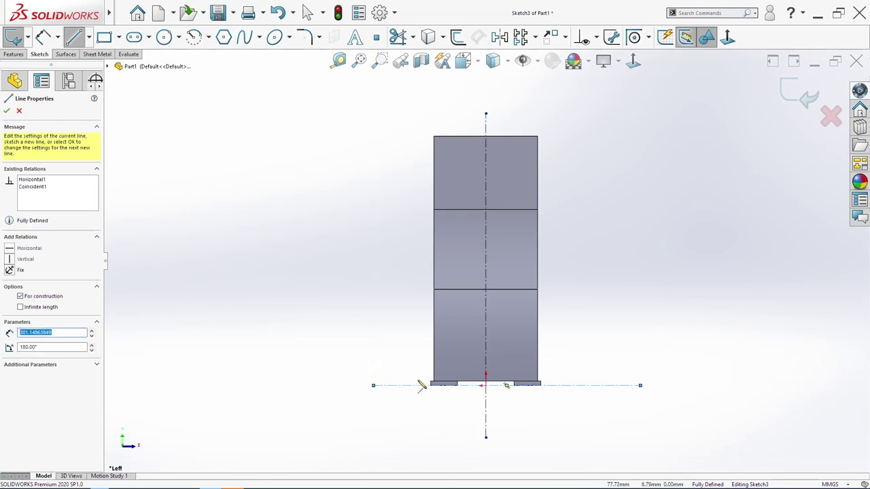
Draw three horizontal centrelines, about 202, 160 and 166 mm long, on the plates' upper face and the body's lower and upper dividing edges
{"action": "left_click", "coordinate": [441, 384]}
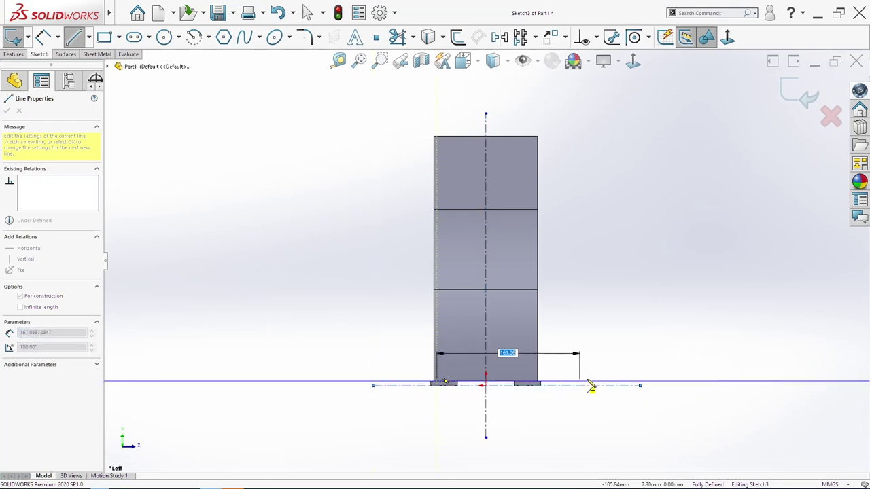
{"action": "double_click", "coordinate": [615, 384]}
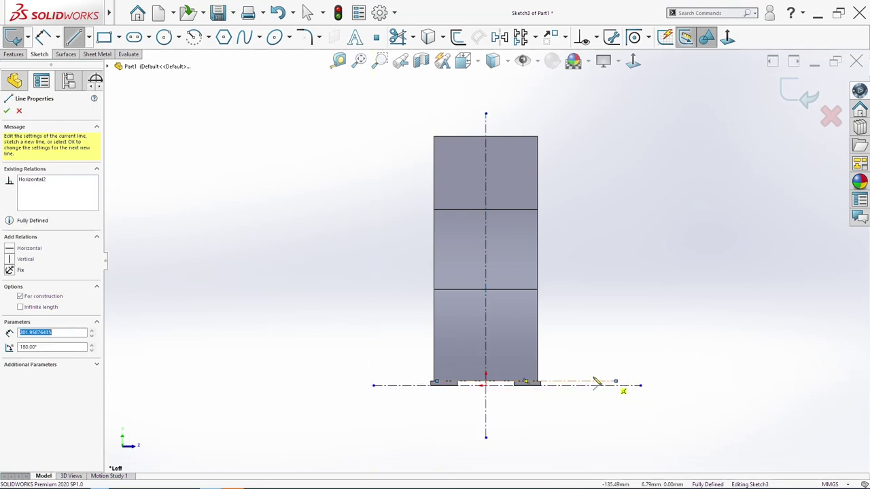
{"action": "left_click", "coordinate": [451, 290]}
{"action": "double_click", "coordinate": [592, 289]}
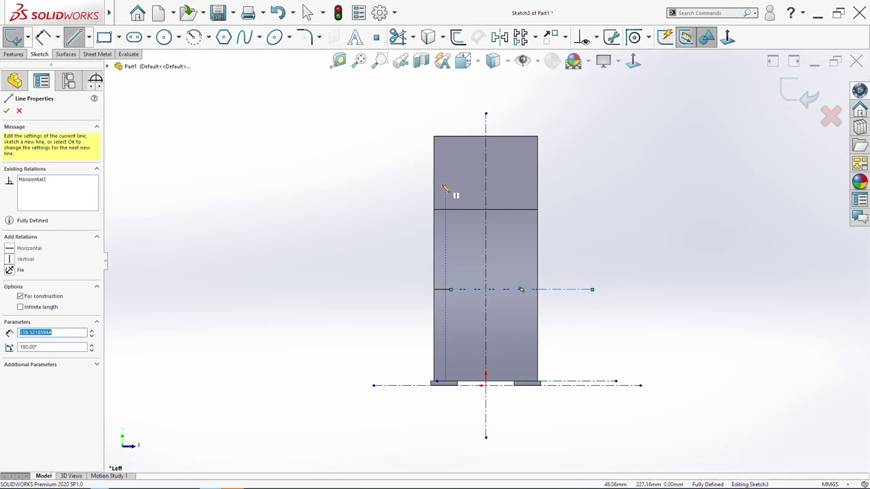
{"action": "left_click", "coordinate": [454, 210]}
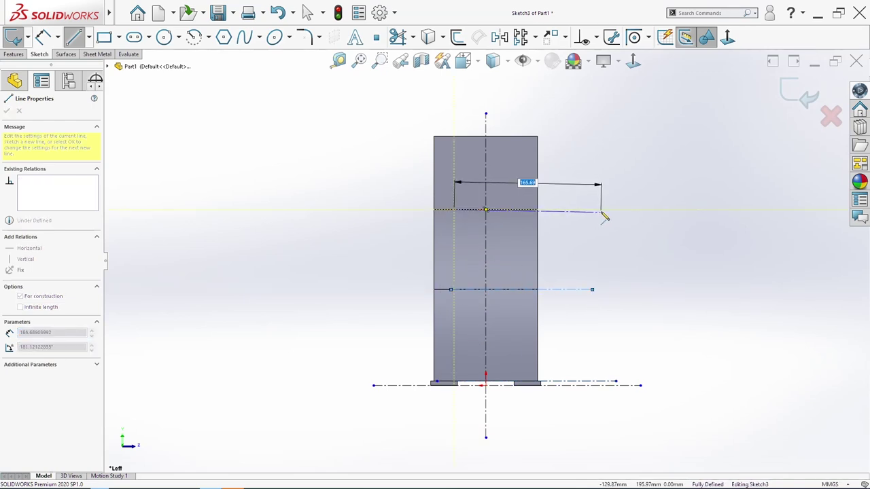
{"action": "double_click", "coordinate": [601, 211]}
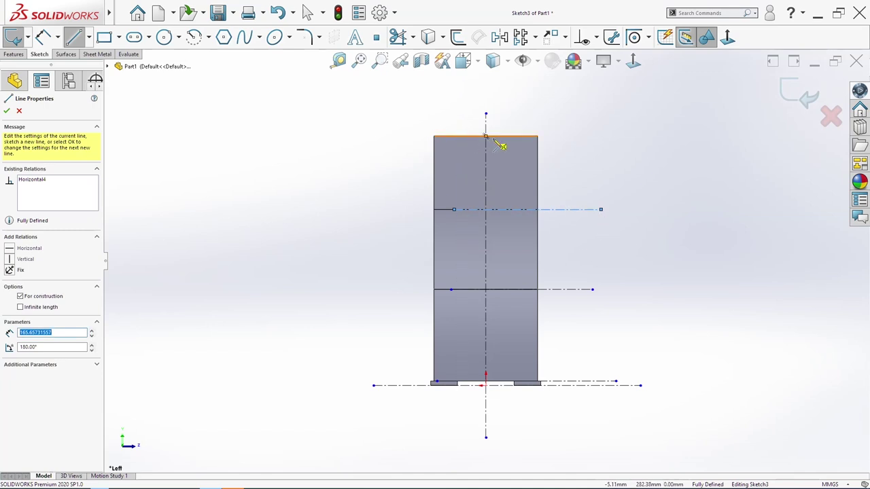
{"action": "key", "text": "Escape"}
Sketch a line about 17.4 mm along the top edge from the centreline, a slanted line about 84.4 mm long, and an arc to the lower dividing line
{"action": "key", "text": "s"}
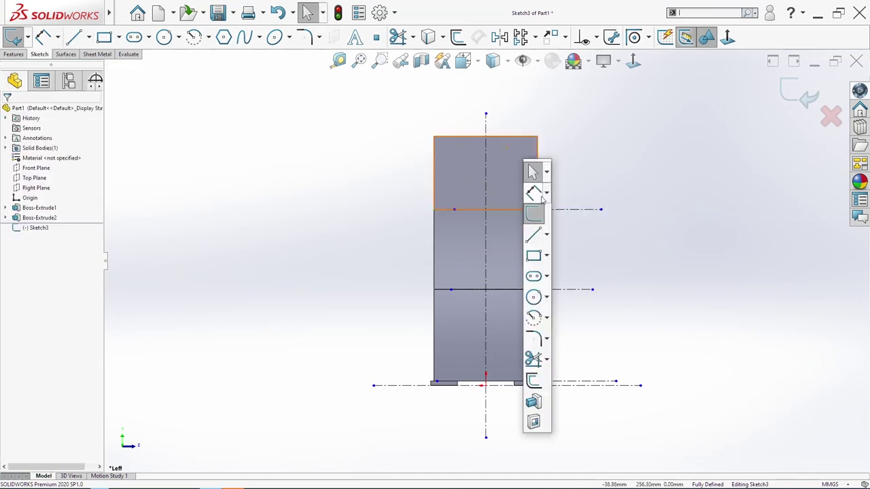
{"action": "left_click", "coordinate": [537, 233]}
{"action": "left_click", "coordinate": [500, 136]}
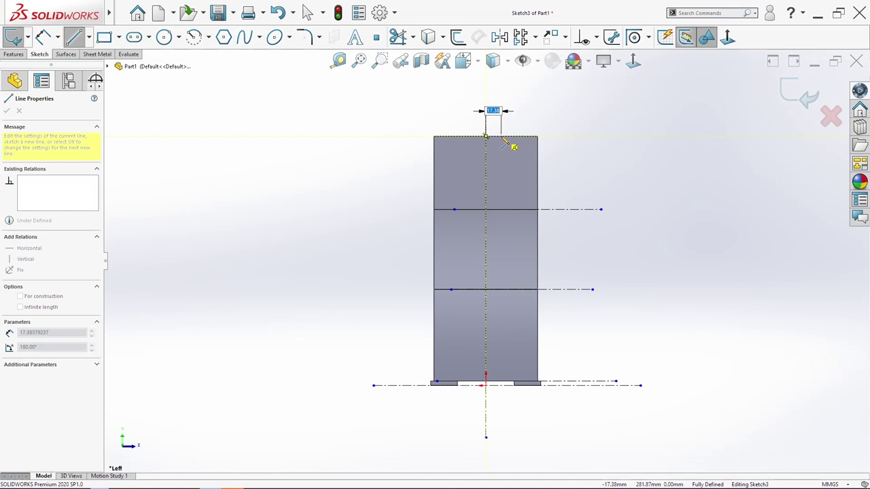
{"action": "left_click", "coordinate": [516, 211]}
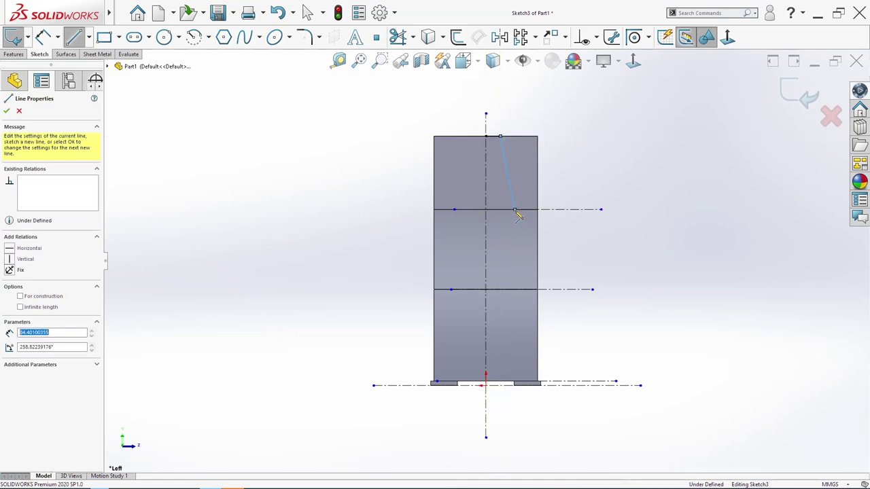
{"action": "left_click", "coordinate": [548, 290]}
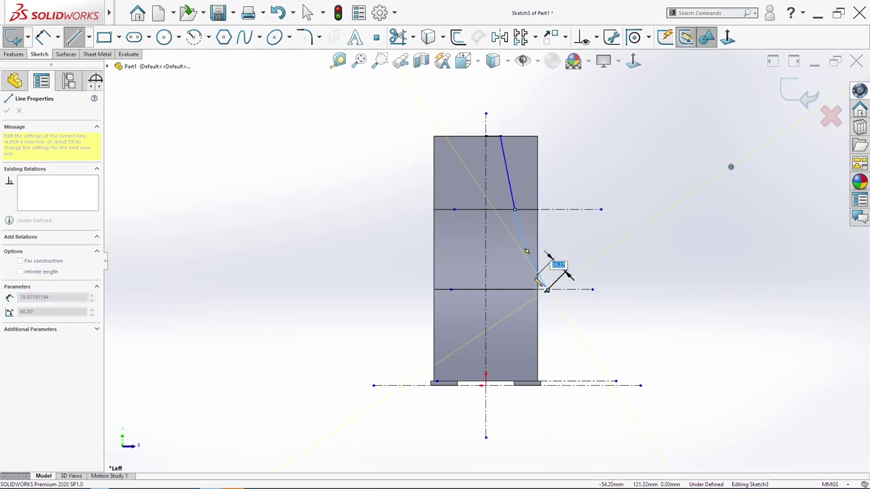
{"action": "key", "text": "Escape"}
Sketch a centre-point arc of about 126 mm radius from the first arc's lower end, curving outward toward the plates
{"action": "key", "text": "s"}
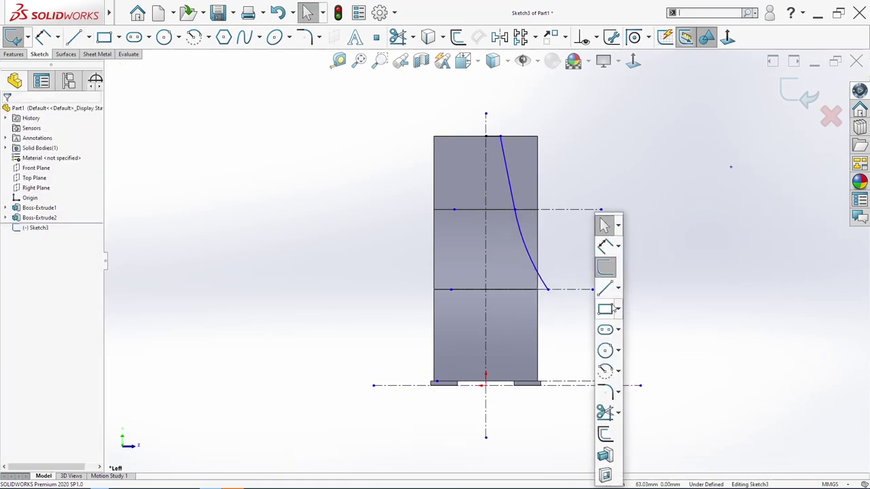
{"action": "left_click", "coordinate": [616, 373]}
{"action": "left_click", "coordinate": [657, 270]}
{"action": "left_click", "coordinate": [548, 290]}
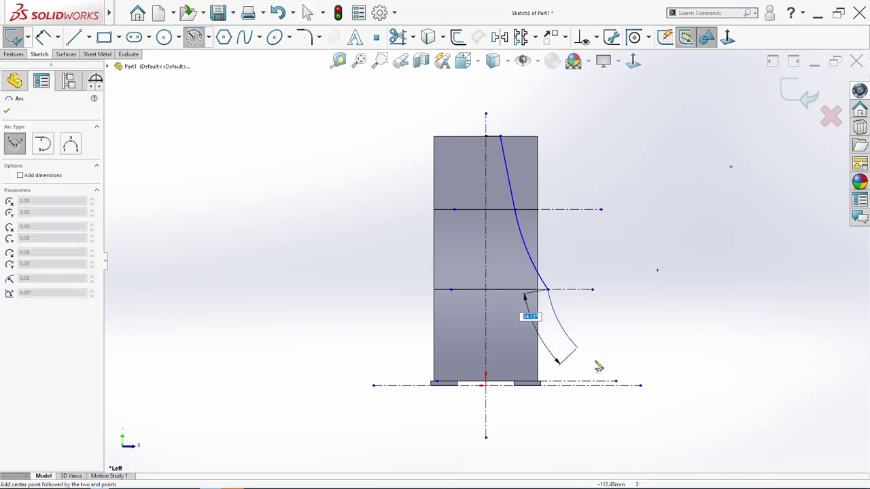
{"action": "left_click", "coordinate": [608, 369]}
{"action": "key", "text": "Escape"}
Make the two arcs tangent to each other and the slanted line tangent to the upper arc
{"action": "left_click", "coordinate": [548, 297]}
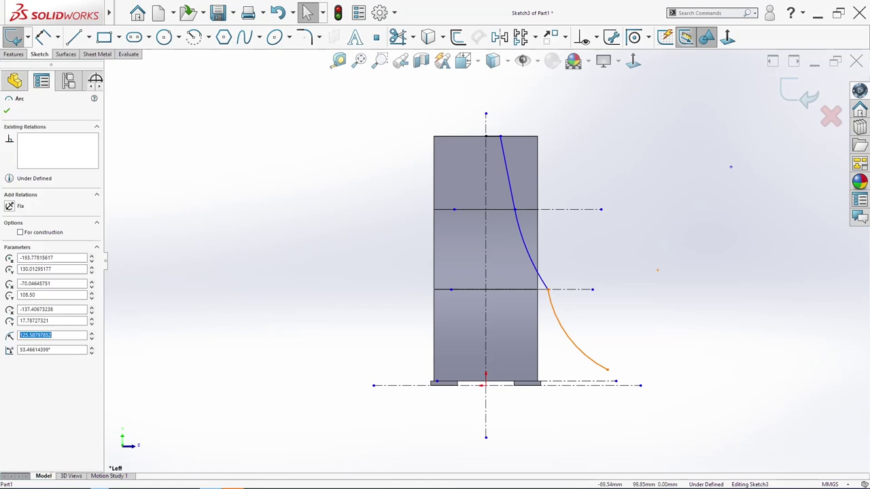
{"action": "left_click", "coordinate": [543, 282], "text": "ctrl"}
{"action": "left_click", "coordinate": [25, 268]}
{"action": "key", "text": "Escape"}
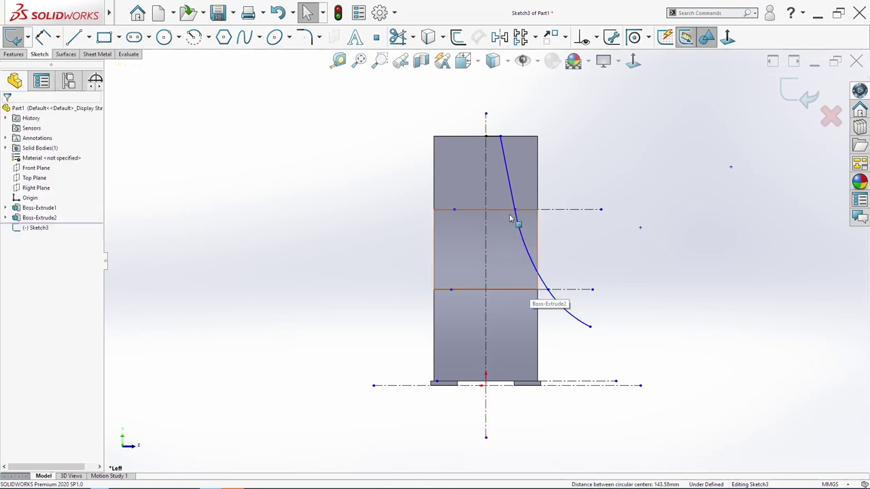
{"action": "left_click", "coordinate": [513, 200]}
{"action": "left_click", "coordinate": [529, 245], "text": "ctrl"}
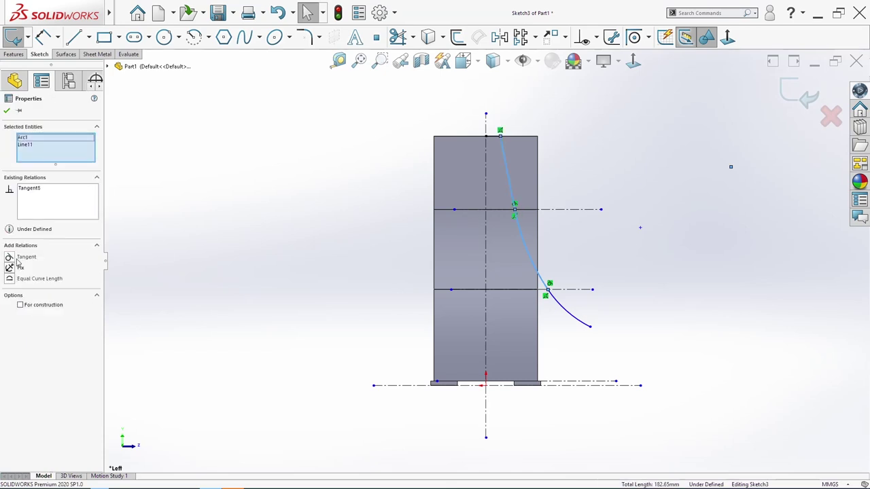
{"action": "left_click", "coordinate": [20, 263]}
{"action": "key", "text": "Escape"}
Make the lower arc's free end coincident with the centreline on the plates' upper face
{"action": "left_click", "coordinate": [590, 328]}
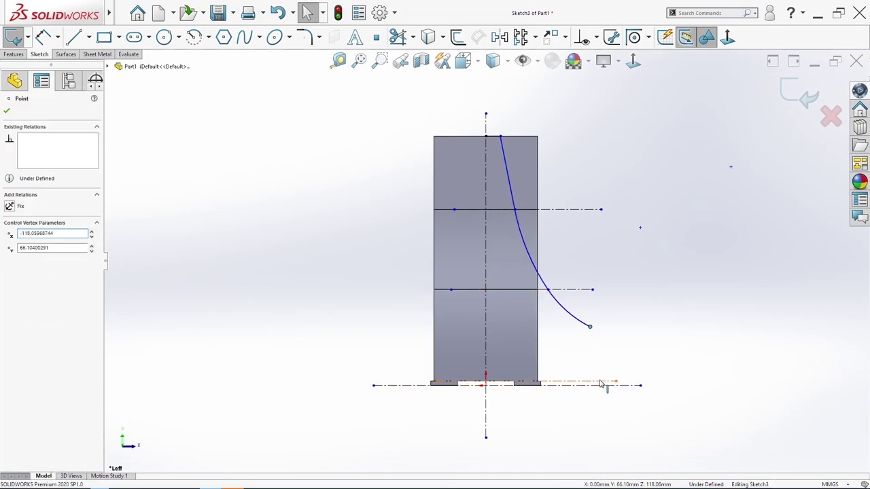
{"action": "left_click", "coordinate": [613, 383], "text": "ctrl"}
{"action": "left_click", "coordinate": [29, 267]}
{"action": "key", "text": "Escape"}
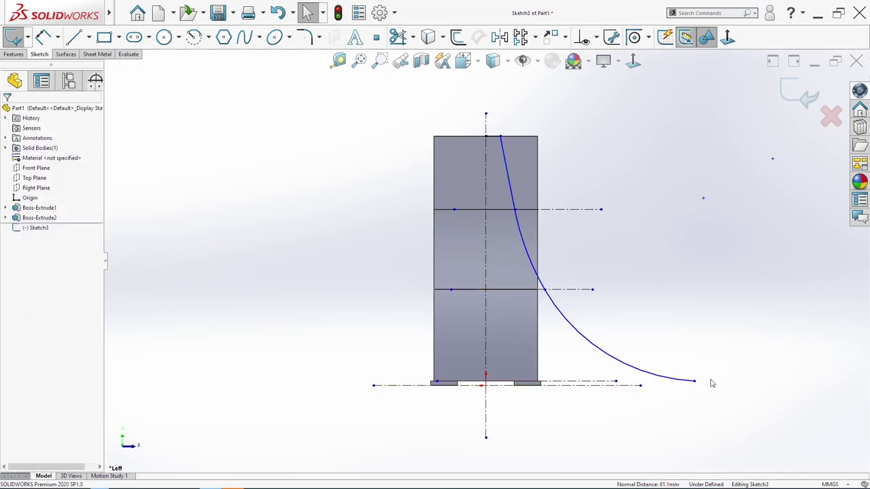
Reshape the side curve, placing its lower end on the body's lower outer corner and pulling the upper points in toward the vertical centreline
{"action": "left_click_drag", "start_coordinate": [547, 290], "coordinate": [550, 280]}
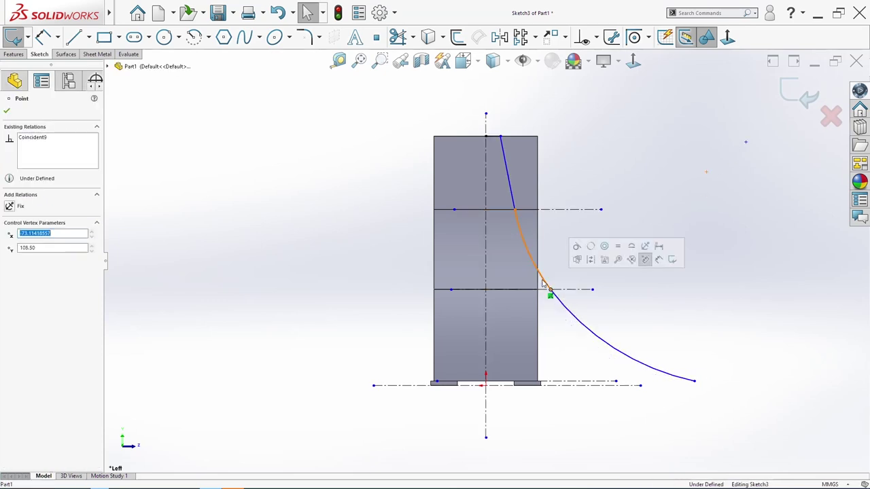
{"action": "left_click", "coordinate": [514, 207]}
{"action": "mouse_move", "coordinate": [514, 210]}
{"action": "left_mouse_down"}
{"action": "mouse_move", "coordinate": [537, 225]}
{"action": "mouse_move", "coordinate": [519, 214]}
{"action": "left_mouse_up"}
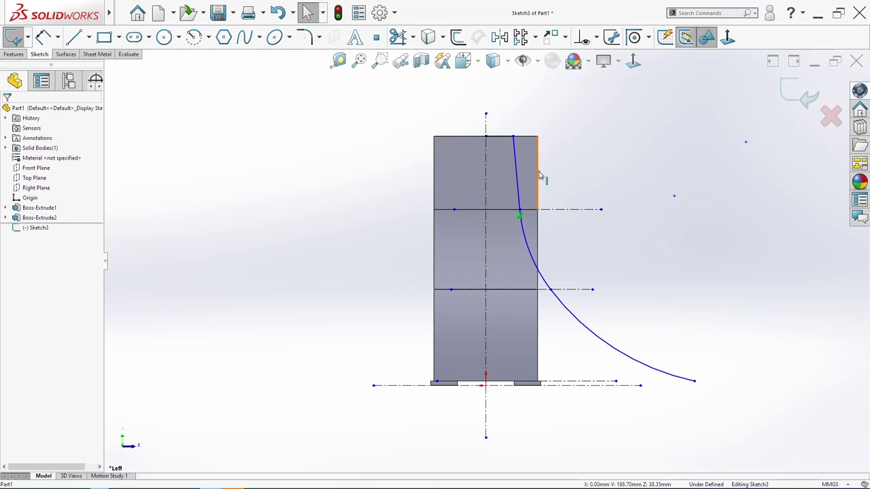
{"action": "left_click_drag", "start_coordinate": [694, 382], "coordinate": [538, 383]}
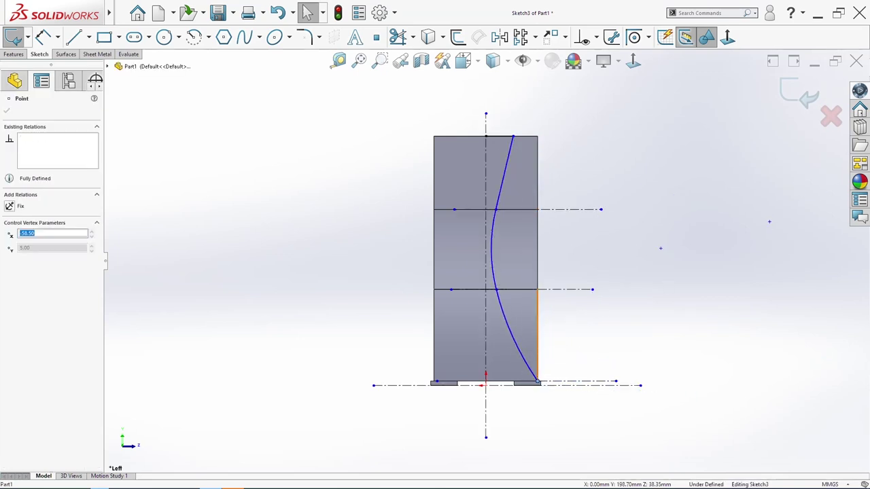
{"action": "left_click", "coordinate": [659, 246]}
{"action": "left_click_drag", "start_coordinate": [515, 140], "coordinate": [496, 136]}
{"action": "mouse_move", "coordinate": [503, 289]}
{"action": "left_mouse_down"}
{"action": "mouse_move", "coordinate": [514, 290]}
{"action": "mouse_move", "coordinate": [504, 289]}
{"action": "left_mouse_up"}
{"action": "left_click", "coordinate": [579, 273]}
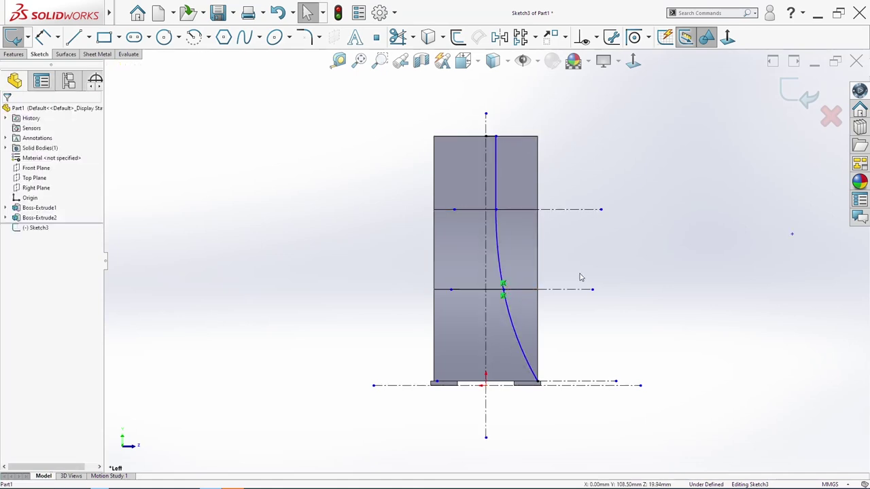
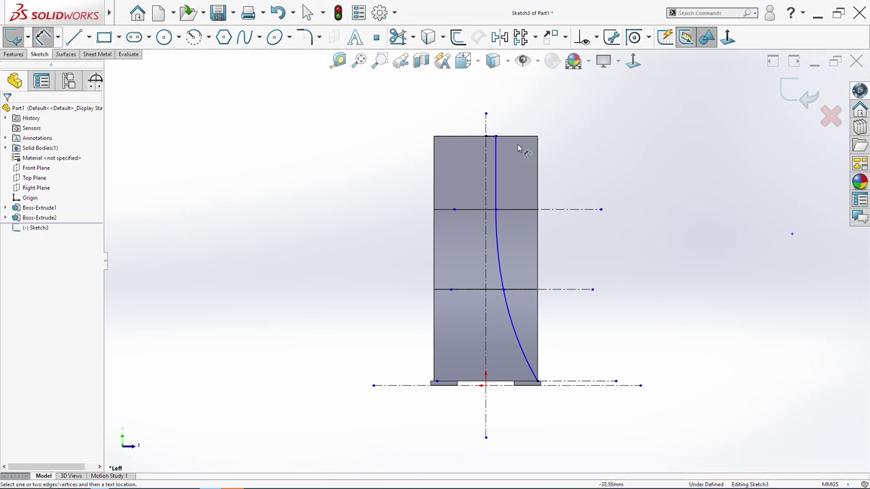
Dimension the short line on the body's top edge as 6 mm
{"action": "left_click", "coordinate": [492, 135]}
{"action": "left_click", "coordinate": [500, 117]}
{"action": "type", "text": "6"}
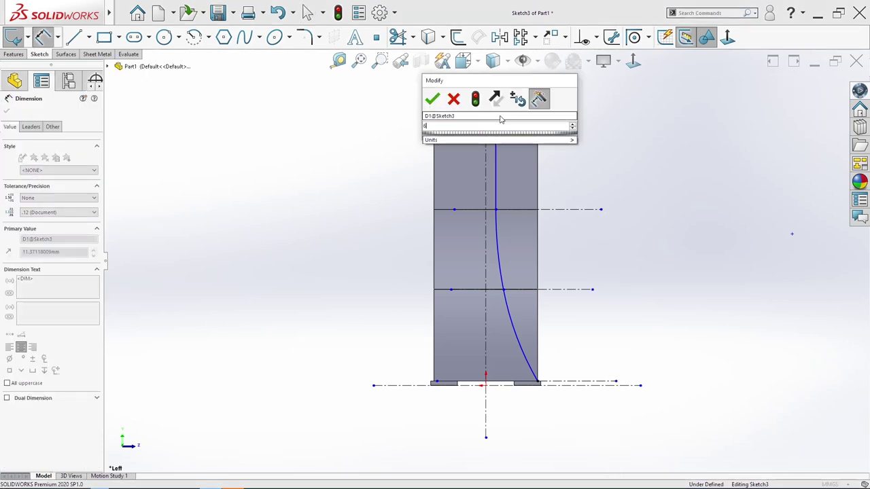
{"action": "key", "text": "Return"}
Dimension the distance from the vertical centreline to the curve's point on the upper dividing line as 7.4 mm
{"action": "scroll", "coordinate": [489, 167], "scroll_direction": "down", "scroll_amount": 4}
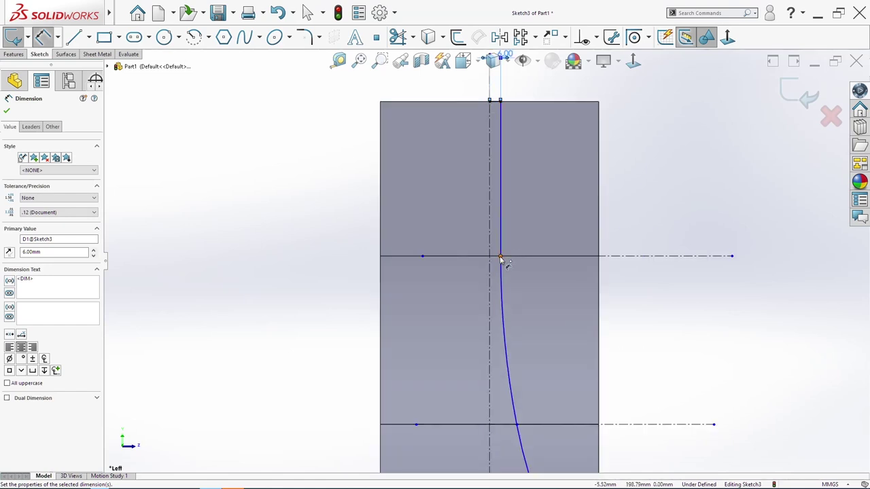
{"action": "left_click", "coordinate": [500, 256]}
{"action": "left_click", "coordinate": [496, 236]}
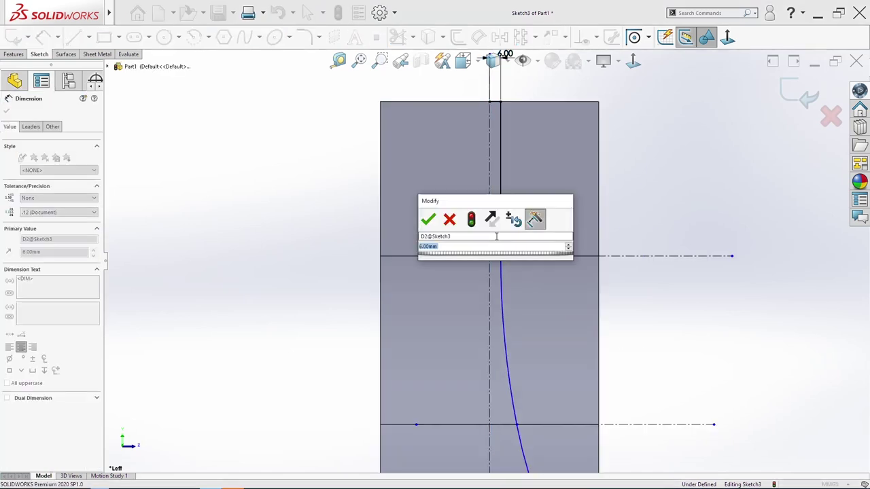
{"action": "key", "text": "Return"}
{"action": "key", "text": "Escape"}
{"action": "left_click", "coordinate": [500, 284]}
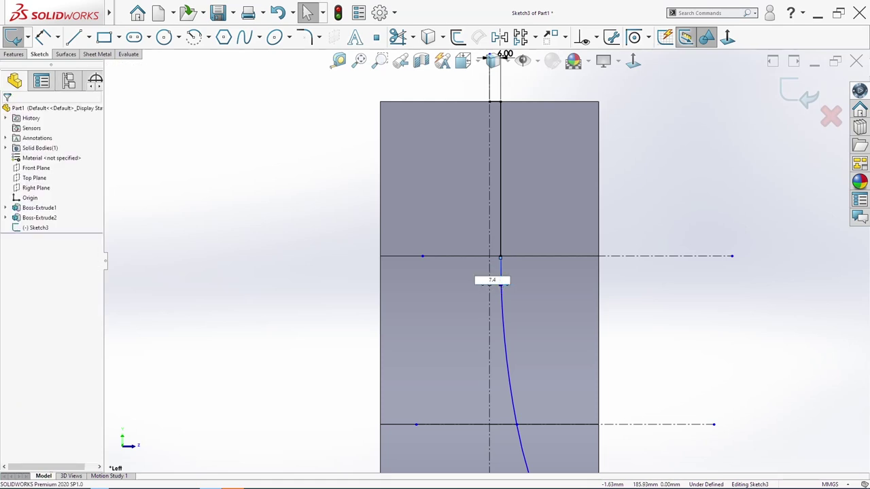
{"action": "type", "text": "7.4"}
{"action": "key", "text": "Return"}
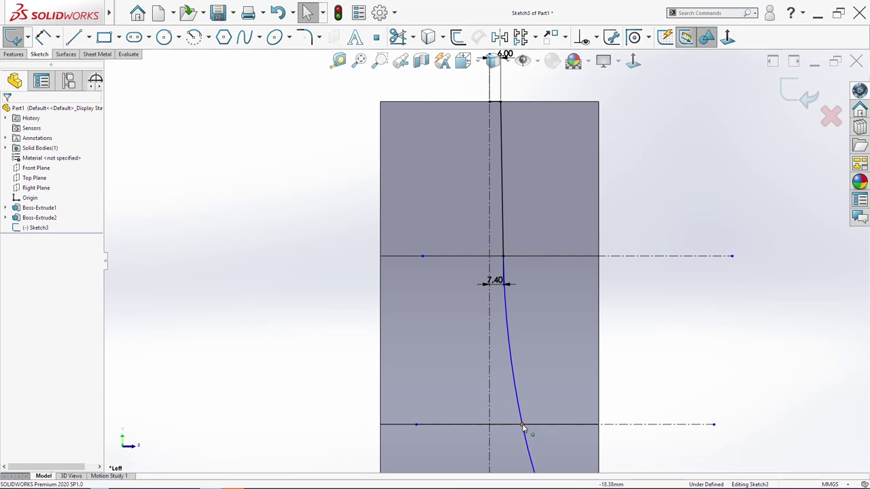
Dimension the distance from the vertical centreline to the curve's point on the lower dividing line as 17.3 mm
{"action": "key", "text": "s"}
{"action": "left_click", "coordinate": [553, 250]}
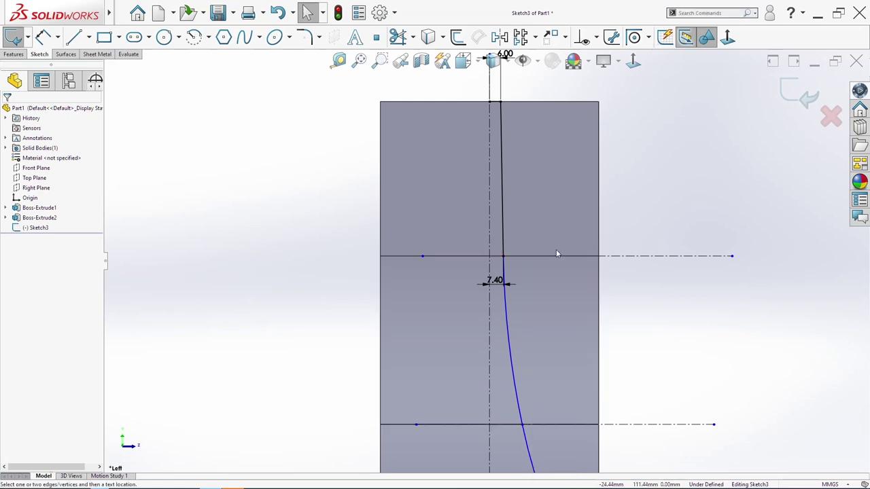
{"action": "left_click", "coordinate": [518, 421]}
{"action": "left_click", "coordinate": [491, 407]}
{"action": "left_click", "coordinate": [510, 416]}
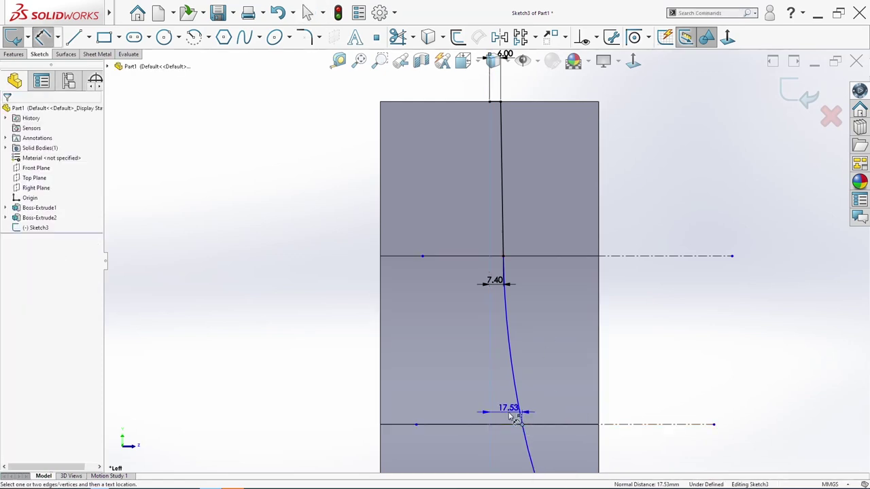
{"action": "type", "text": "17.3"}
{"action": "key", "text": "Return"}
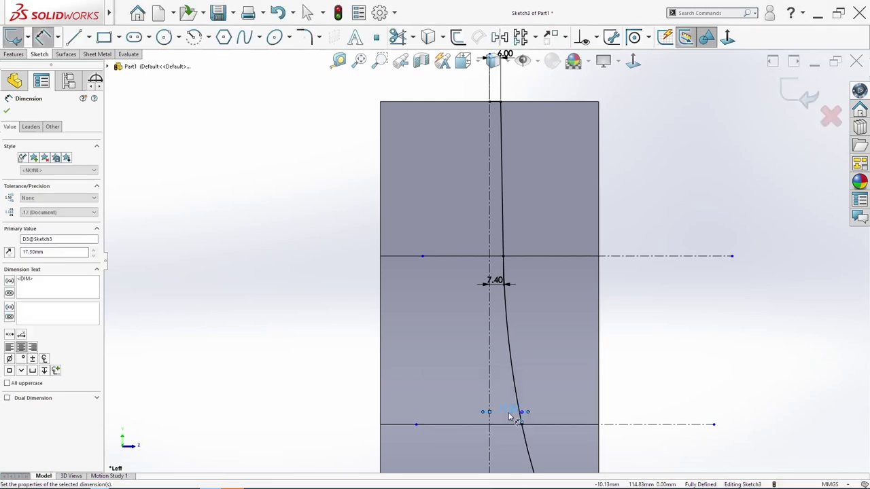
Add a driven dimension between the vertical centreline and the curve's lower end point, placed below the plates
{"action": "key", "text": "f"}
{"action": "left_click", "coordinate": [524, 381]}
{"action": "left_click", "coordinate": [487, 369]}
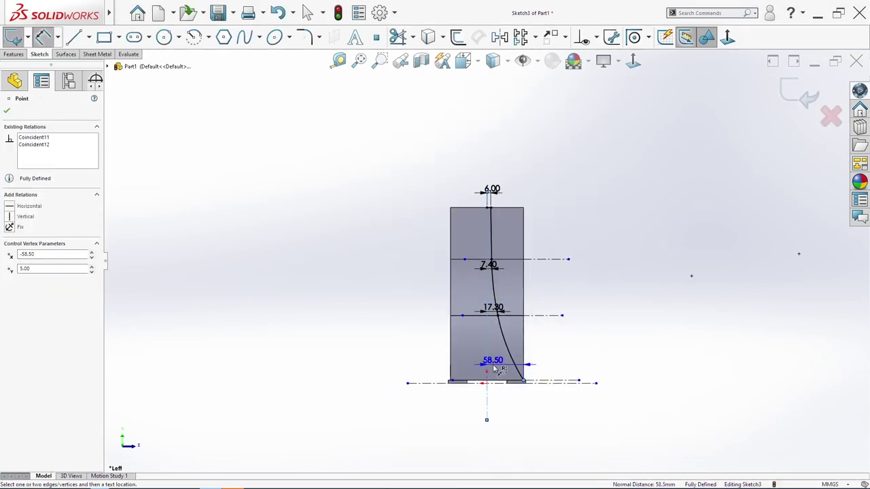
{"action": "left_click", "coordinate": [501, 423]}
{"action": "scroll", "coordinate": [503, 425], "scroll_direction": "down", "scroll_amount": 4}
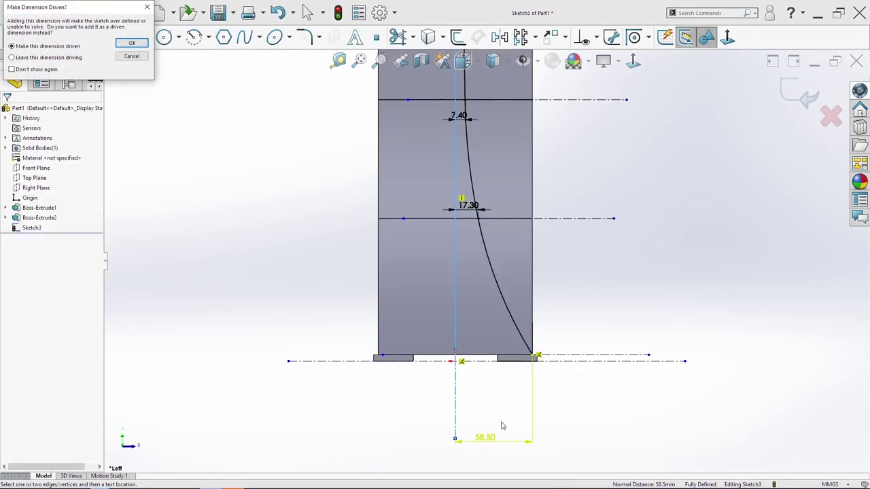
{"action": "left_click", "coordinate": [121, 43]}
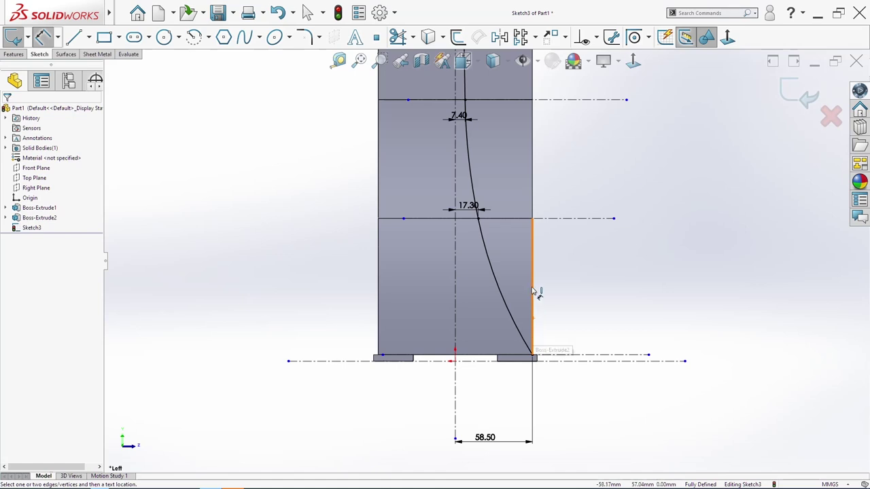
{"action": "key", "text": "Escape"}
Sketch a line about 22 mm long inward from the curve's lower end along the plate top, continuing with an arc up to the vertical centreline
{"action": "scroll", "coordinate": [570, 281], "scroll_direction": "down", "scroll_amount": 1}
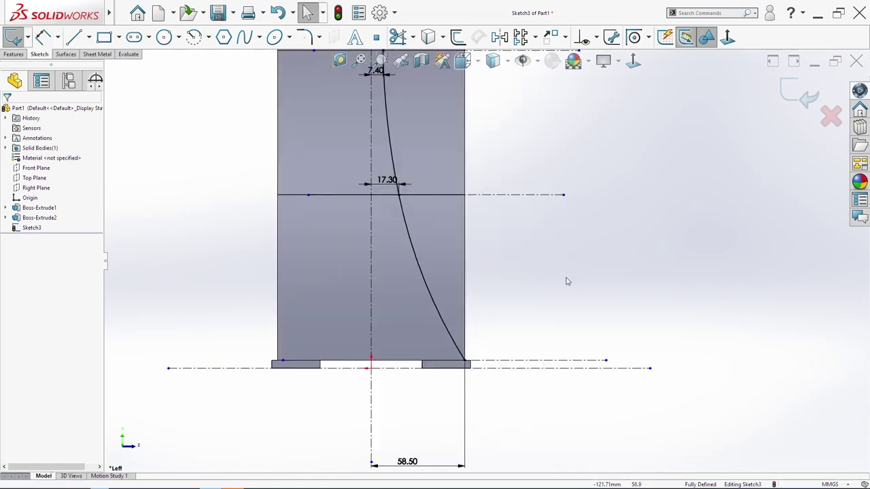
{"action": "scroll", "coordinate": [566, 283], "scroll_direction": "up", "scroll_amount": 3}
{"action": "key", "text": "s"}
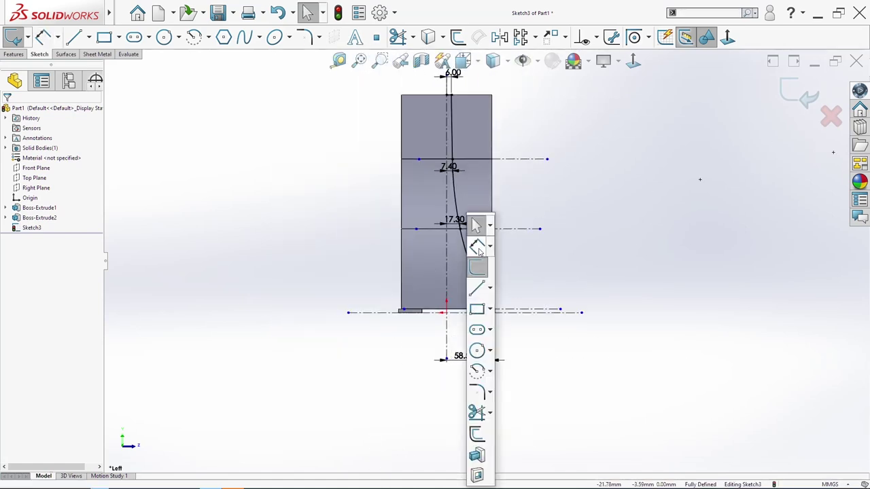
{"action": "left_click", "coordinate": [478, 288]}
{"action": "scroll", "coordinate": [494, 317], "scroll_direction": "down", "scroll_amount": 5}
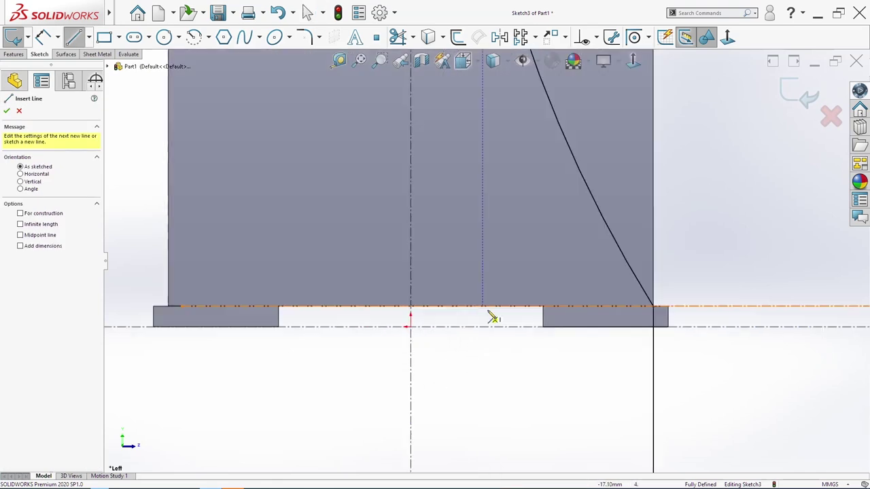
{"action": "left_click", "coordinate": [653, 308]}
{"action": "left_click", "coordinate": [563, 307]}
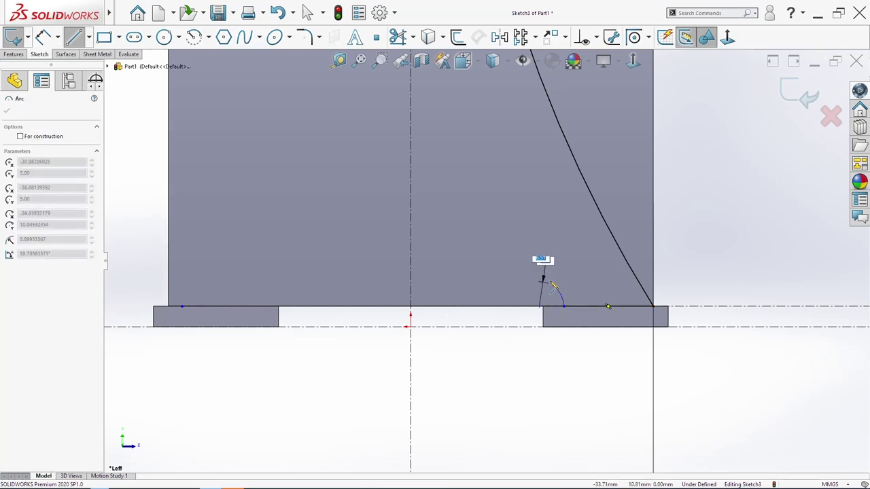
{"action": "left_click", "coordinate": [410, 217]}
{"action": "key", "text": "Escape"}
Delete the coincident relation that holds the arch arc's centre point on the line along the plate top
{"action": "left_click_drag", "start_coordinate": [464, 306], "coordinate": [451, 305]}
{"action": "left_click", "coordinate": [449, 304]}
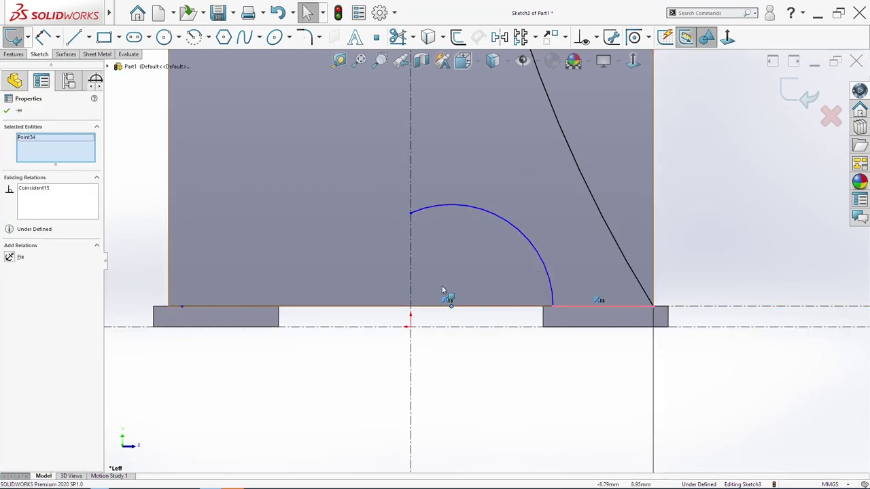
{"action": "left_click", "coordinate": [444, 300]}
{"action": "key", "text": "Delete"}
{"action": "key", "text": "Return"}
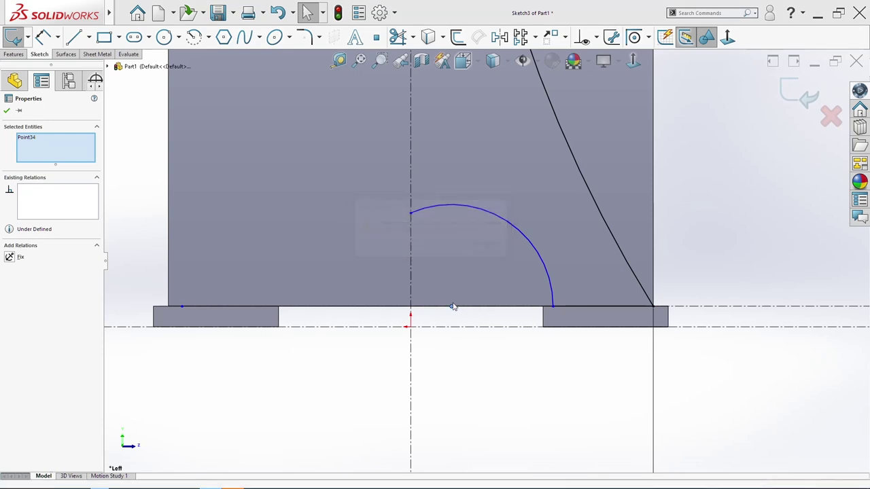
Move the arch arc's centre point below the plates and make it coincident with the vertical centreline
{"action": "left_click_drag", "start_coordinate": [452, 306], "coordinate": [408, 355]}
{"action": "left_click", "coordinate": [410, 356], "text": "ctrl"}
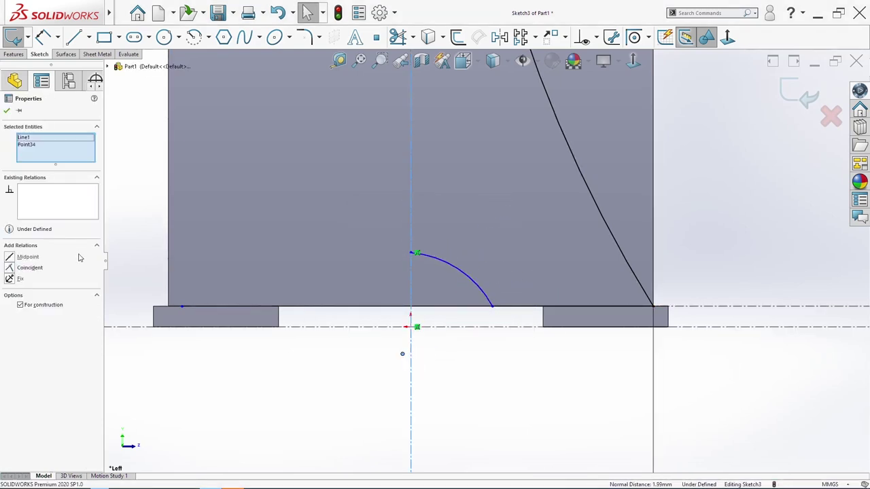
{"action": "left_click", "coordinate": [28, 271]}
{"action": "key", "text": "Escape"}
Dimension the height from the plates' upper-face centreline to the arch arc's top point as 25 mm
{"action": "key", "text": "s"}
{"action": "left_click", "coordinate": [434, 248]}
{"action": "left_click", "coordinate": [426, 306]}
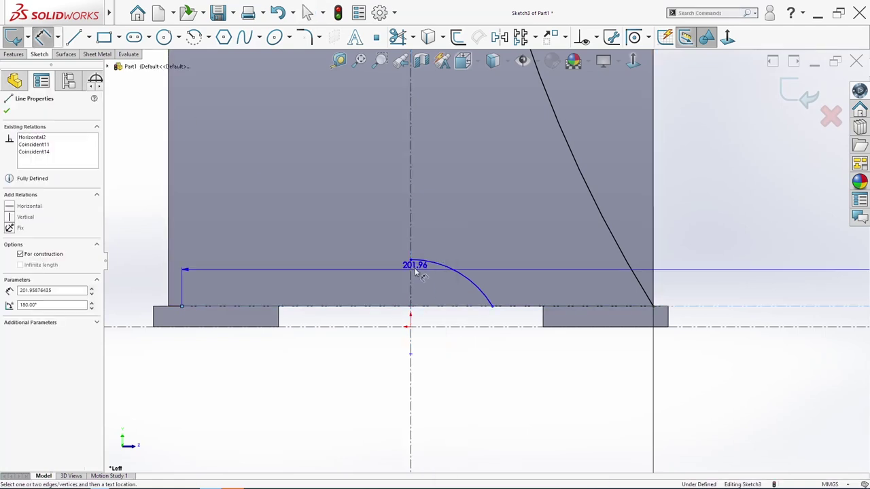
{"action": "left_click", "coordinate": [410, 261]}
{"action": "left_click", "coordinate": [399, 282]}
{"action": "type", "text": "2"}
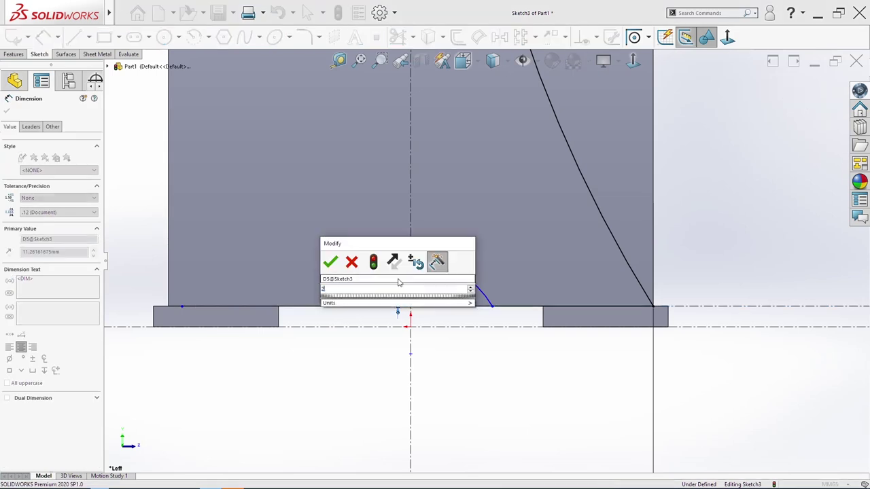
{"action": "type", "text": "5"}
{"action": "key", "text": "Return"}
Dimension the short line on the plate top between the arch arc and the side curve as 22.3 mm
{"action": "left_click", "coordinate": [624, 307]}
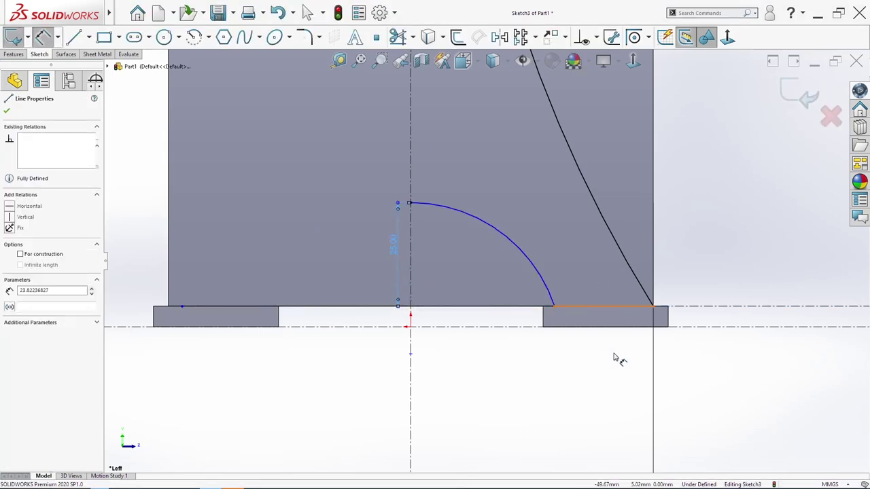
{"action": "left_click", "coordinate": [612, 377]}
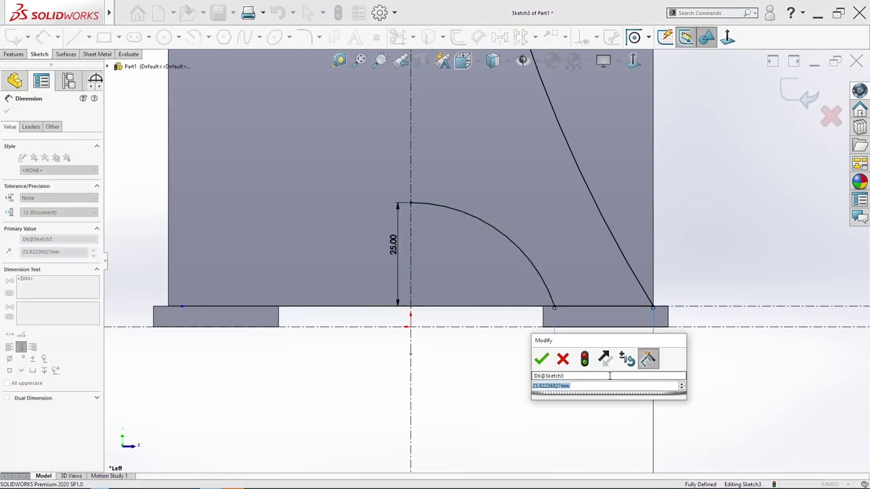
{"action": "type", "text": "22.3"}
{"action": "key", "text": "Return"}
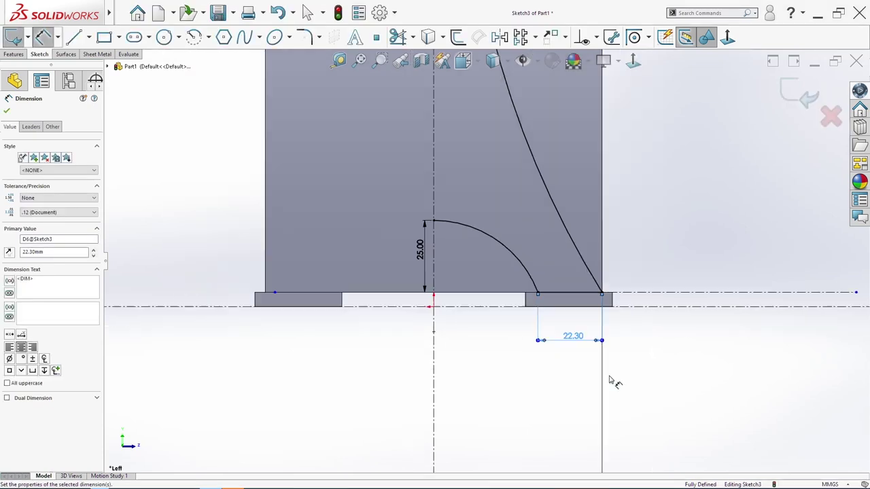
{"action": "scroll", "coordinate": [609, 377], "scroll_direction": "up", "scroll_amount": 6}
{"action": "scroll", "coordinate": [501, 192], "scroll_direction": "down", "scroll_amount": 3}
{"action": "scroll", "coordinate": [500, 192], "scroll_direction": "up", "scroll_amount": 4}
{"action": "scroll", "coordinate": [506, 122], "scroll_direction": "down", "scroll_amount": 3}
{"action": "scroll", "coordinate": [498, 227], "scroll_direction": "up", "scroll_amount": 3}
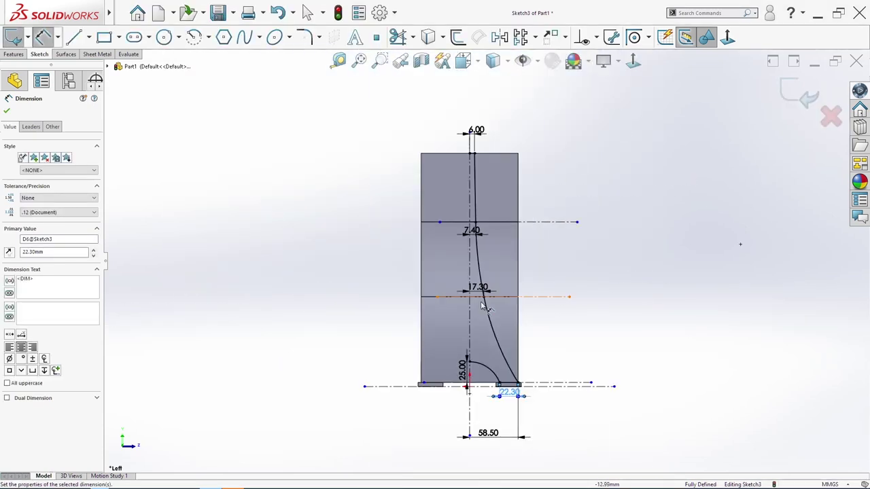
{"action": "scroll", "coordinate": [481, 328], "scroll_direction": "down", "scroll_amount": 2}
{"action": "key", "text": "Escape"}
Sketch three connected lines beside the vertical centreline above the arch: a top line about 6 mm long, a slanted side and a horizontal bottom line
{"action": "scroll", "coordinate": [472, 319], "scroll_direction": "down", "scroll_amount": 2}
{"action": "key", "text": "s"}
{"action": "scroll", "coordinate": [483, 323], "scroll_direction": "down", "scroll_amount": 4}
{"action": "key", "text": "s"}
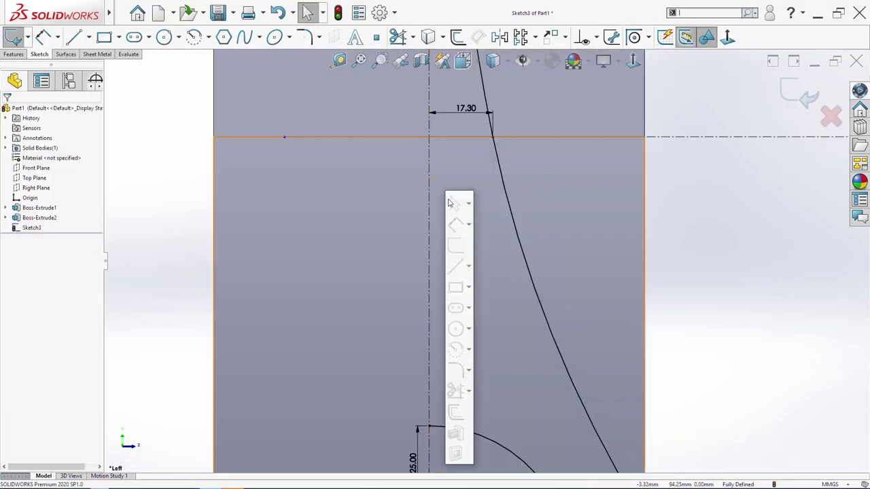
{"action": "left_click", "coordinate": [455, 265]}
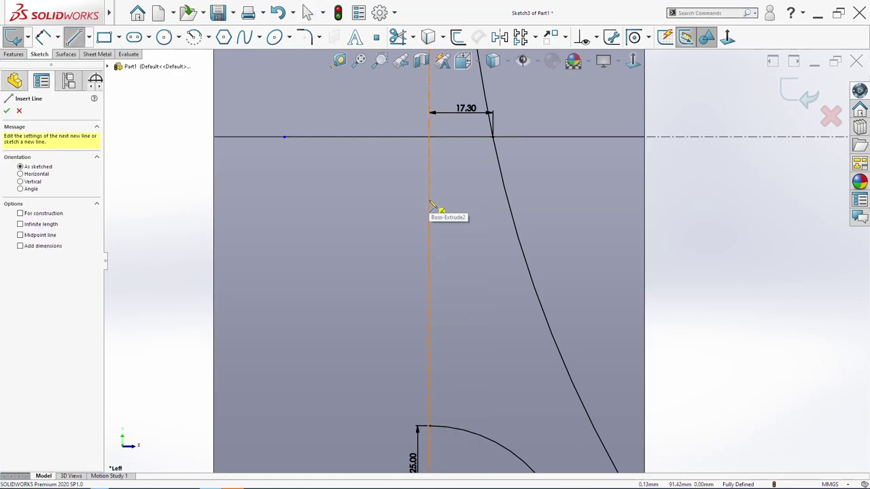
{"action": "left_click", "coordinate": [450, 199]}
{"action": "left_click", "coordinate": [462, 294]}
{"action": "left_click", "coordinate": [429, 294]}
{"action": "key", "text": "Escape"}
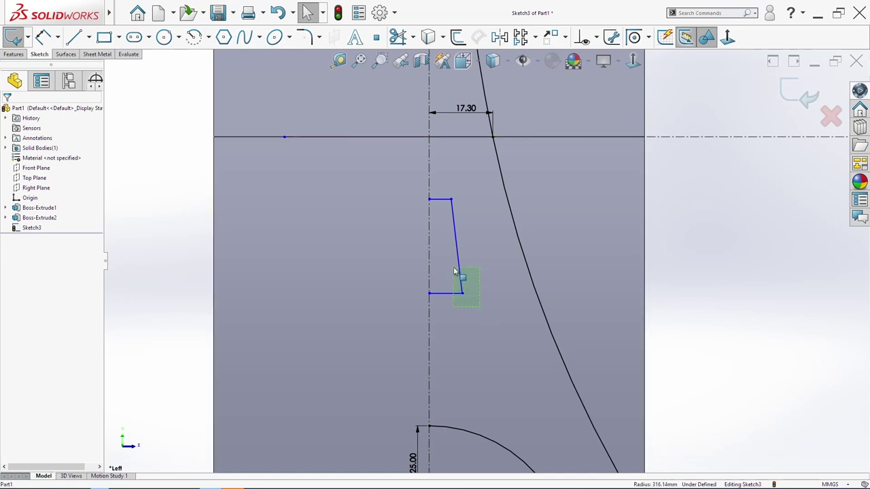
Dimension the top line of the opening above the arch as 5.9 mm
{"action": "left_click_drag", "start_coordinate": [408, 189], "coordinate": [408, 187]}
{"action": "left_click", "coordinate": [481, 271]}
{"action": "key", "text": "s"}
{"action": "left_click", "coordinate": [471, 243]}
{"action": "left_click", "coordinate": [449, 203]}
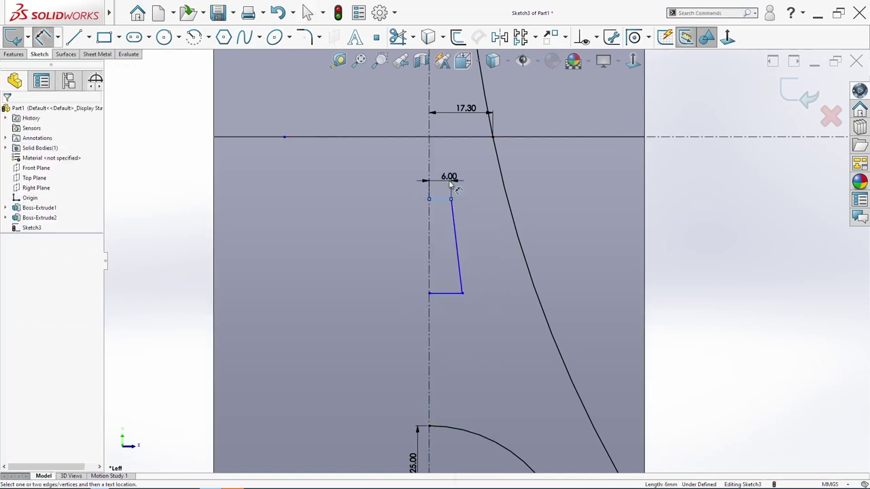
{"action": "left_click", "coordinate": [452, 187]}
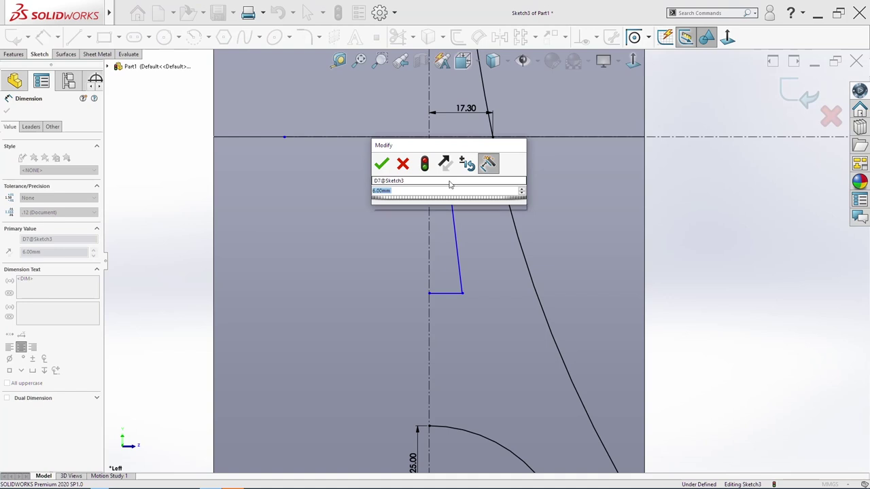
{"action": "type", "text": "5.9"}
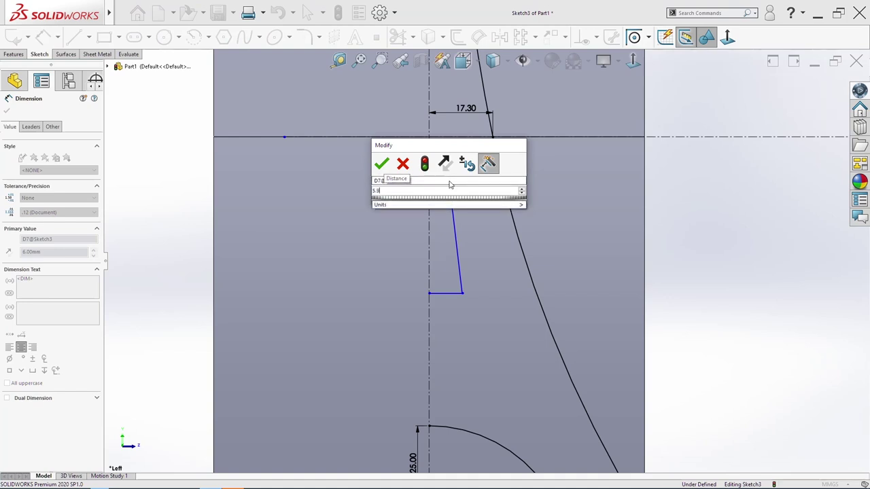
{"action": "key", "text": "Return"}
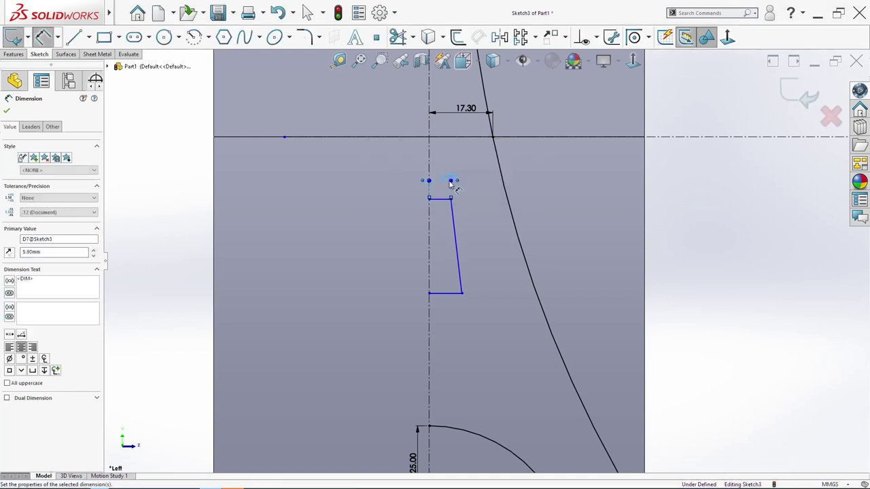
Dimension the bottom horizontal line of the opening as 14 mm
{"action": "left_click", "coordinate": [459, 297]}
{"action": "left_click", "coordinate": [453, 319]}
{"action": "type", "text": "14"}
{"action": "key", "text": "Return"}
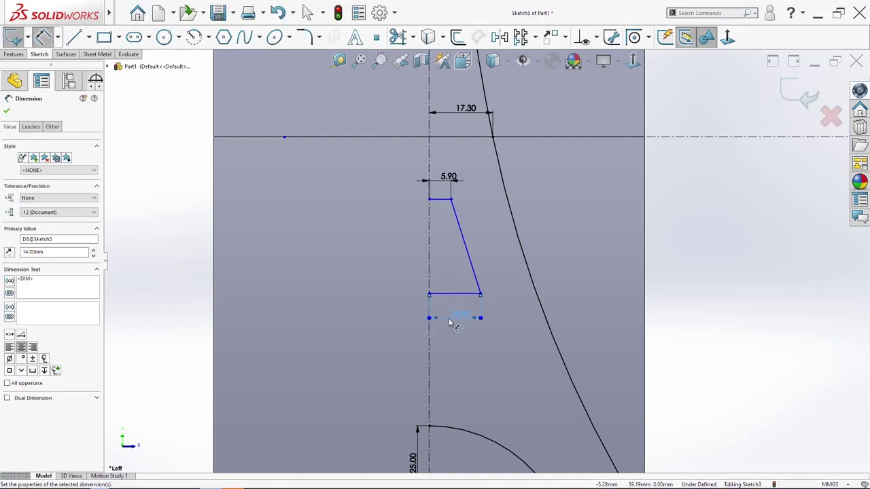
Dimension the vertical distance between the opening's top and bottom lines as 42 mm
{"action": "left_click", "coordinate": [443, 200]}
{"action": "left_click", "coordinate": [468, 297]}
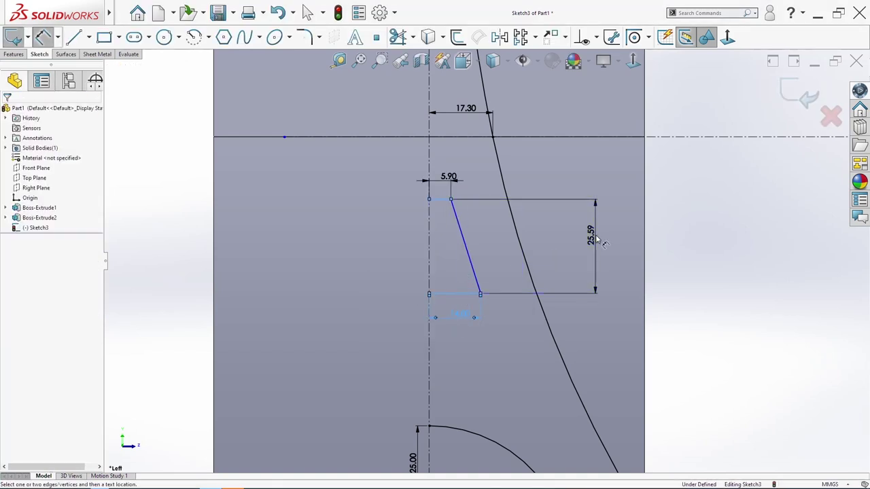
{"action": "left_click", "coordinate": [595, 242]}
{"action": "type", "text": "42"}
{"action": "key", "text": "Return"}
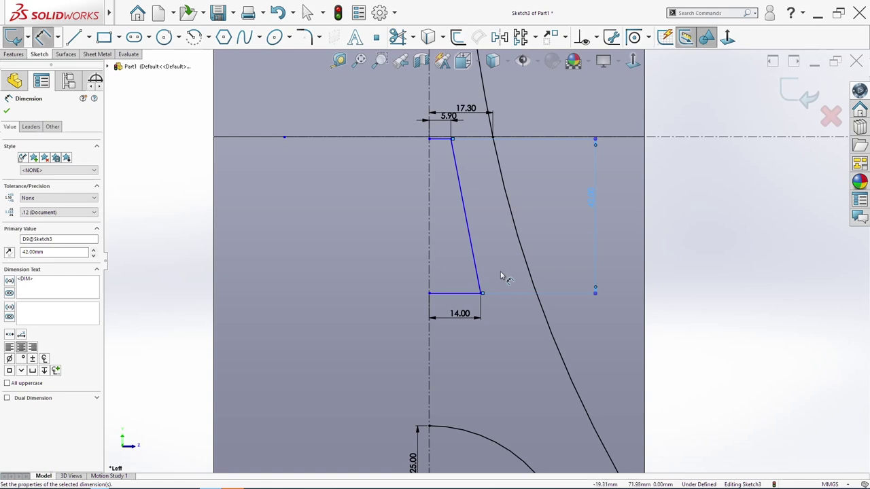
Dimension the height from the line on the plate top to the opening's bottom line as 57.5 mm
{"action": "left_click", "coordinate": [459, 294]}
{"action": "key", "text": "f"}
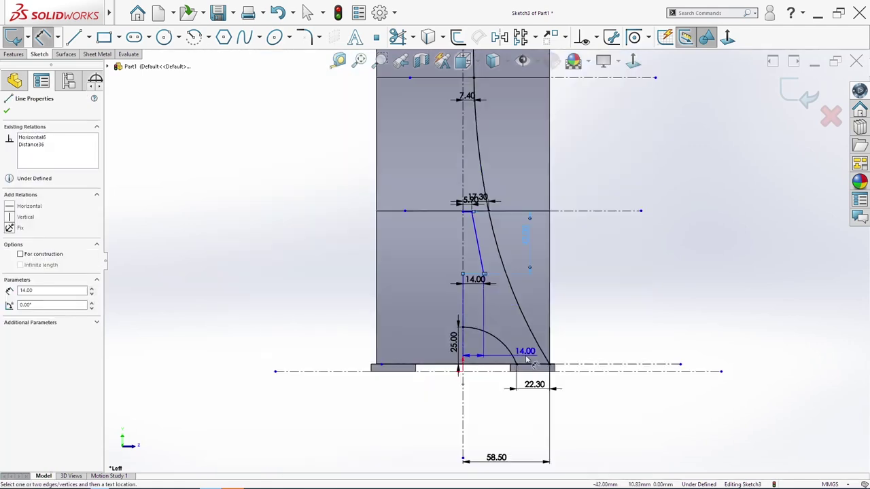
{"action": "left_click", "coordinate": [539, 364]}
{"action": "left_click", "coordinate": [629, 310]}
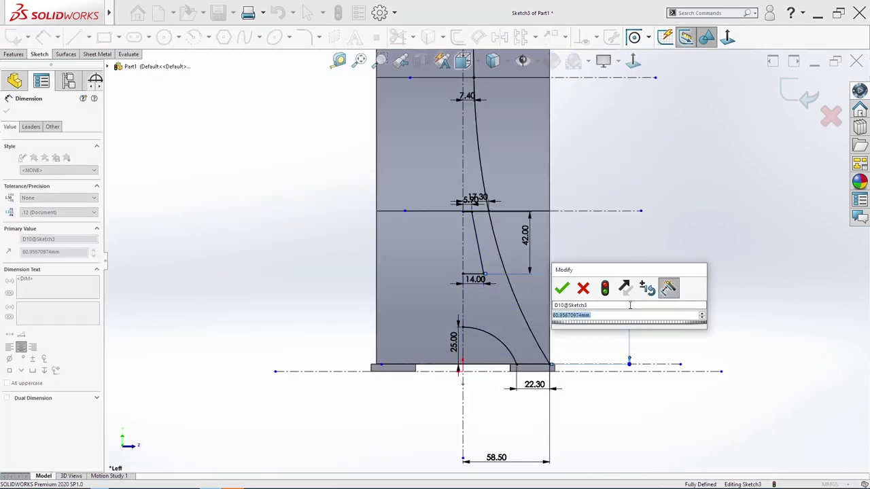
{"action": "type", "text": "57.5"}
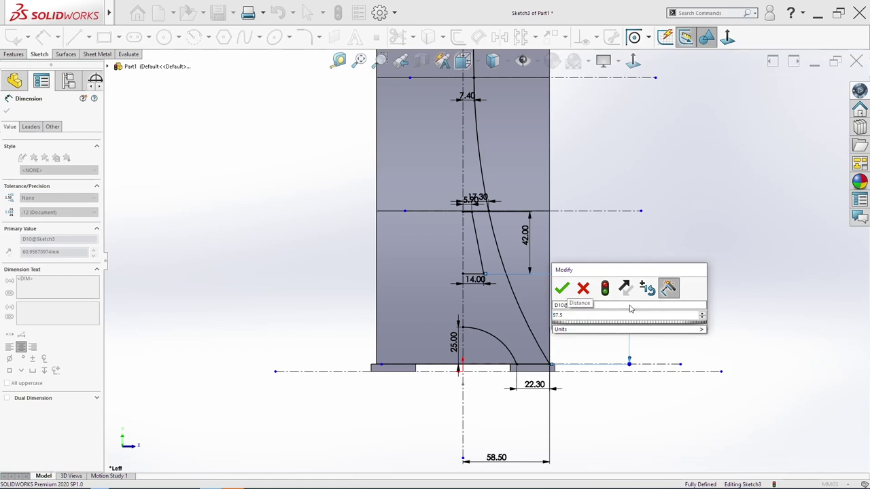
{"action": "key", "text": "Return"}
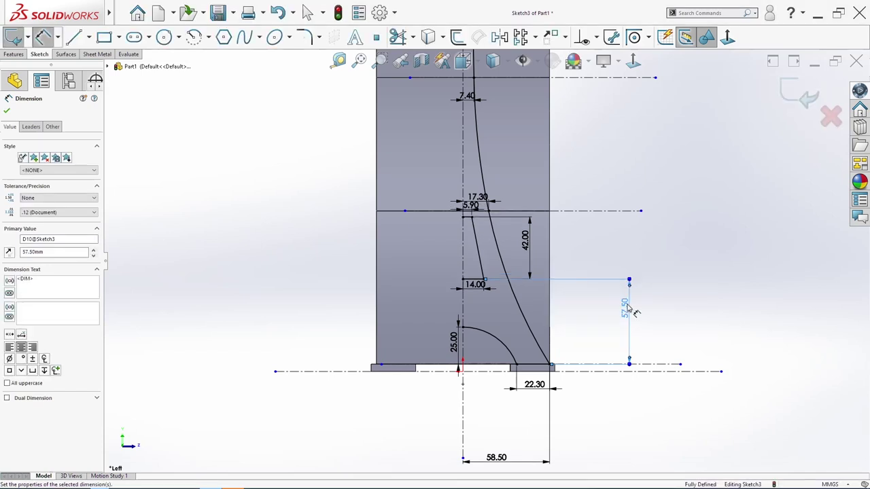
{"action": "key", "text": "f"}
{"action": "key", "text": "Escape"}
Mirror all entities of the half side profile about the vertical centreline
{"action": "left_click_drag", "start_coordinate": [573, 362], "coordinate": [429, 95]}
{"action": "scroll", "coordinate": [525, 229], "scroll_direction": "down", "scroll_amount": 5}
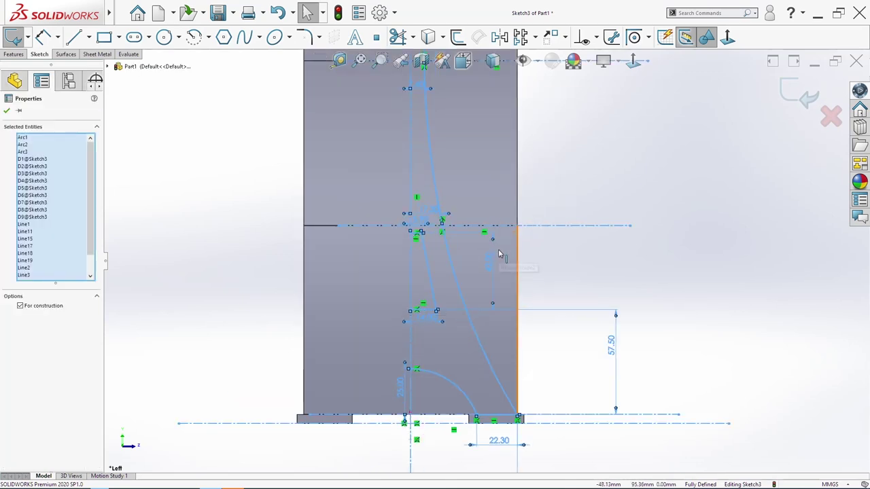
{"action": "scroll", "coordinate": [484, 255], "scroll_direction": "up", "scroll_amount": 2}
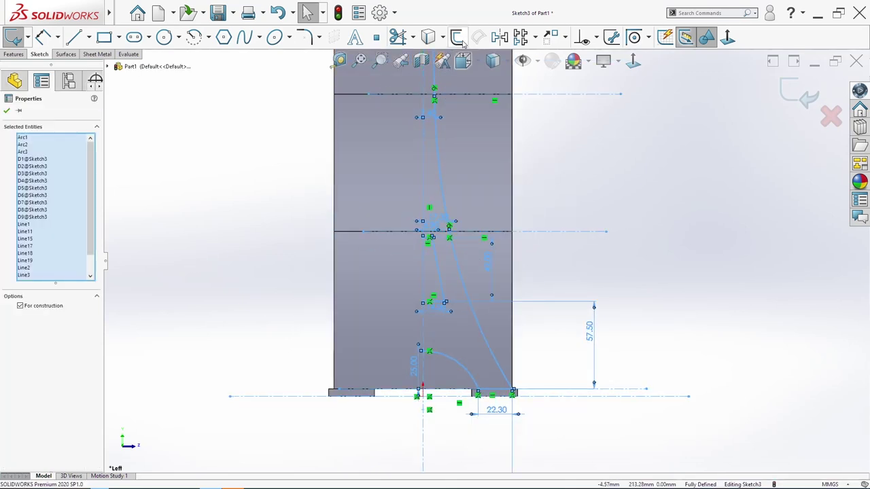
{"action": "left_click", "coordinate": [501, 39]}
{"action": "left_click", "coordinate": [52, 314]}
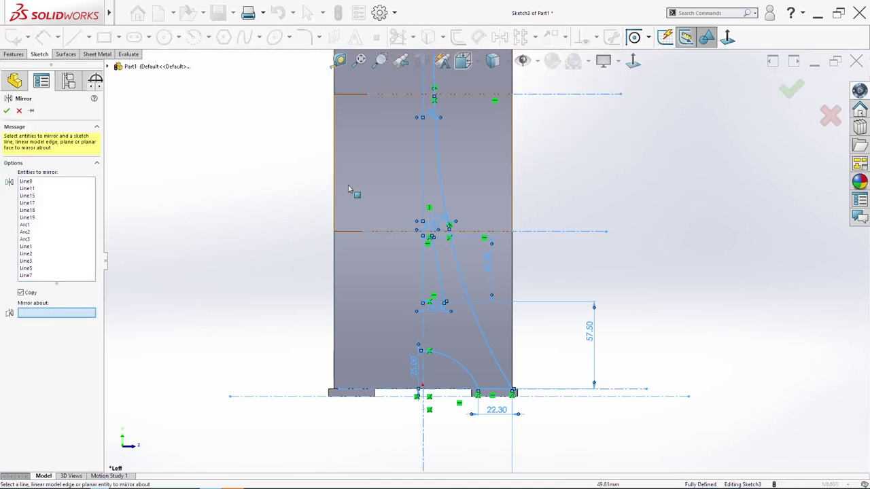
{"action": "left_click", "coordinate": [423, 152]}
{"action": "scroll", "coordinate": [394, 265], "scroll_direction": "up", "scroll_amount": 3}
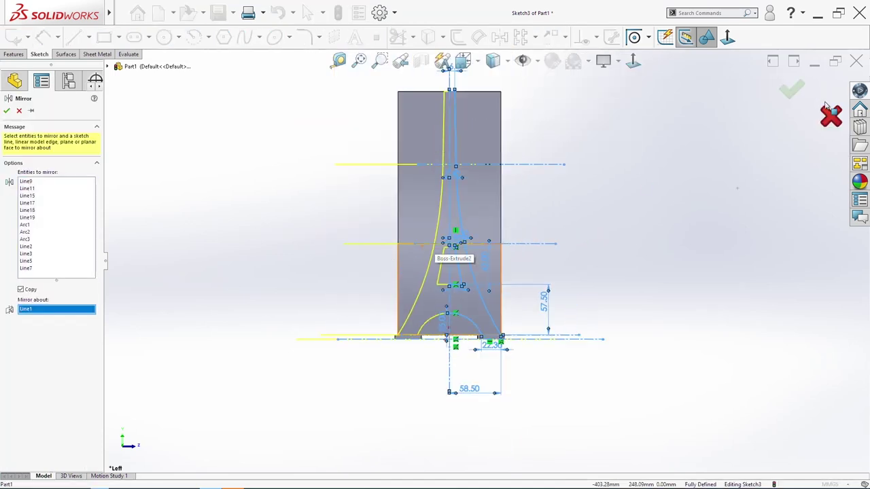
{"action": "left_click", "coordinate": [792, 88]}
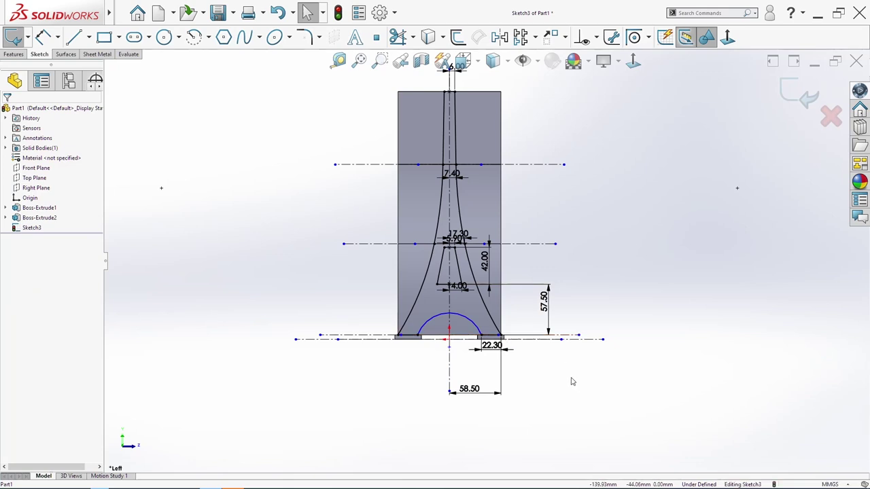
Dimension the height from the plates' upper-face centreline to the mirrored arch's top point as 25 mm
{"action": "scroll", "coordinate": [469, 383], "scroll_direction": "up", "scroll_amount": 5}
{"action": "scroll", "coordinate": [422, 262], "scroll_direction": "up", "scroll_amount": 3}
{"action": "key", "text": "s"}
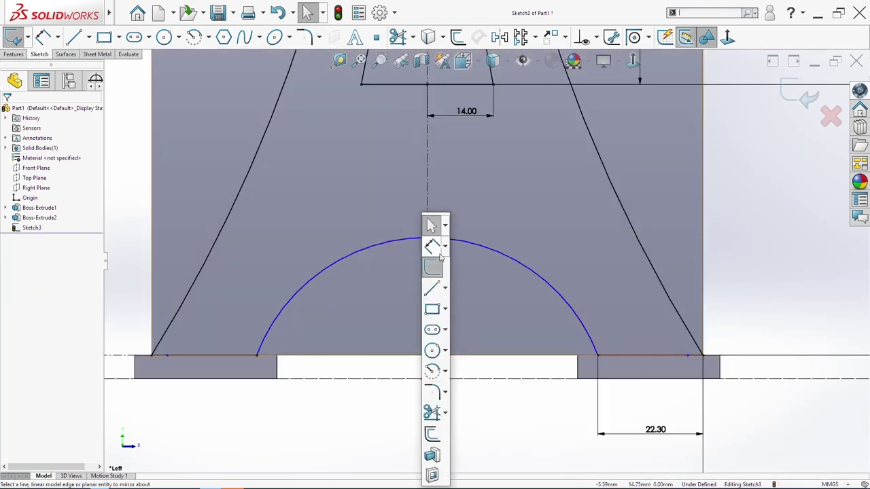
{"action": "left_click", "coordinate": [433, 247]}
{"action": "left_click", "coordinate": [433, 355]}
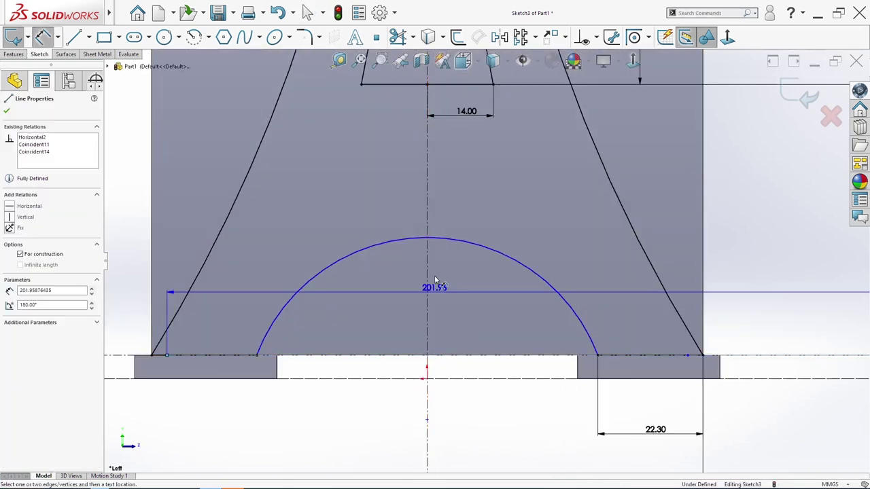
{"action": "left_click", "coordinate": [426, 238]}
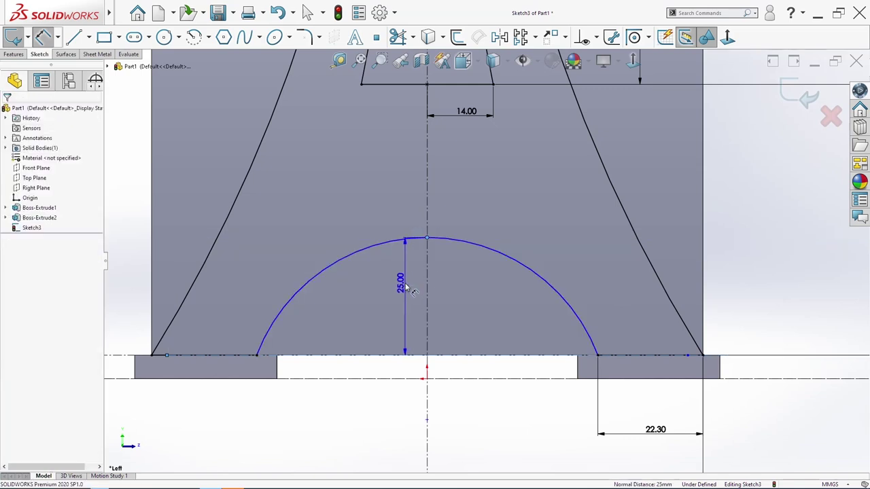
{"action": "left_click", "coordinate": [407, 287]}
{"action": "key", "text": "Escape"}
{"action": "scroll", "coordinate": [448, 289], "scroll_direction": "up", "scroll_amount": 5}
{"action": "key", "text": "s"}
{"action": "left_click", "coordinate": [380, 268]}
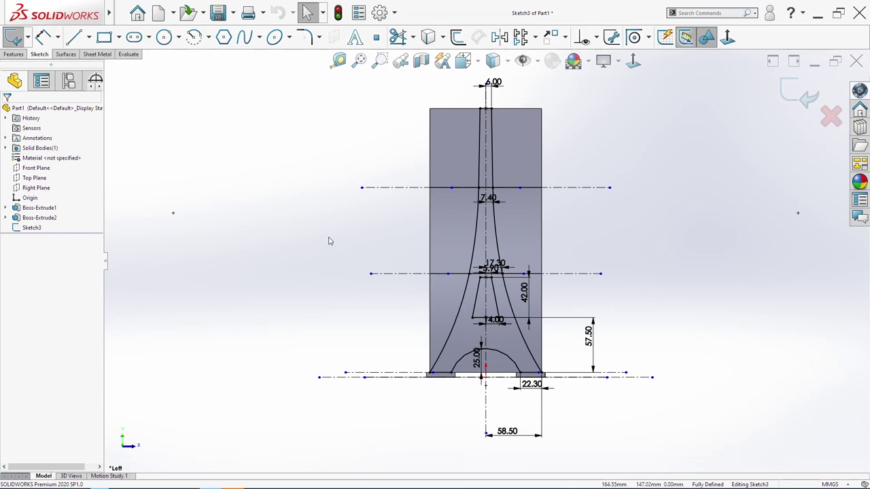
Sketch three connected lines enclosing the area outside the mirrored side curve, from the tower top outward, down and about 62 mm back to its base corner
{"action": "key", "text": "s"}
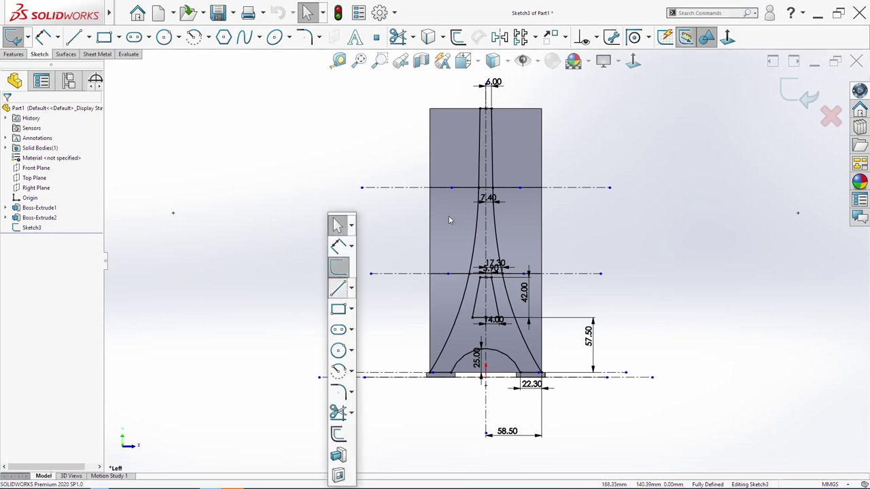
{"action": "left_click", "coordinate": [338, 288]}
{"action": "left_click", "coordinate": [480, 108]}
{"action": "left_click", "coordinate": [371, 108]}
{"action": "left_click", "coordinate": [370, 372]}
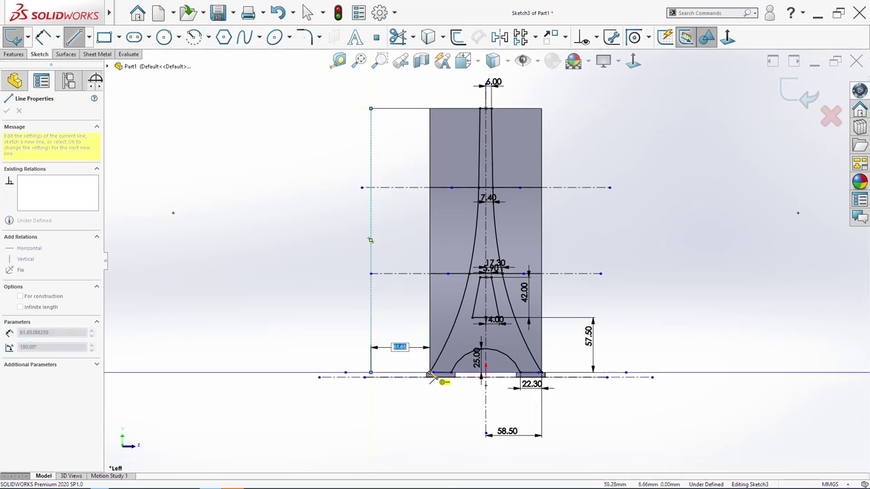
{"action": "double_click", "coordinate": [430, 374]}
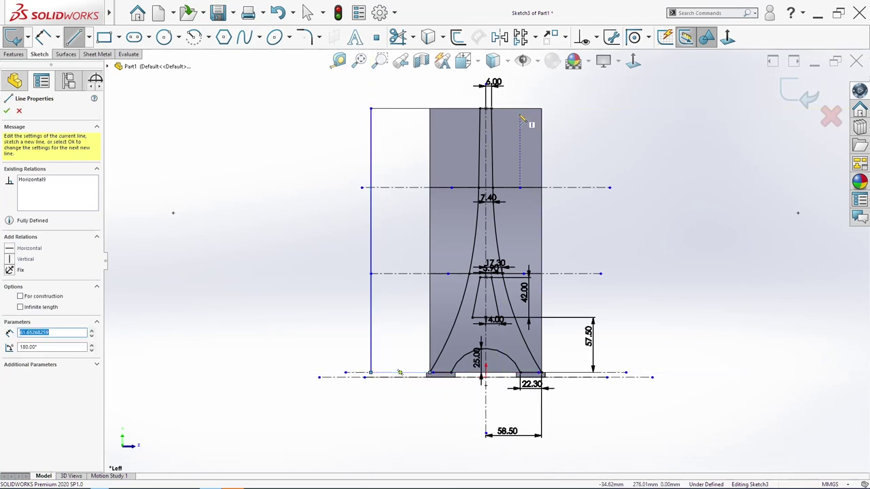
Sketch three matching connected lines outside the original side curve, from the tower top outward, down and back to its base corner
{"action": "left_click", "coordinate": [625, 109]}
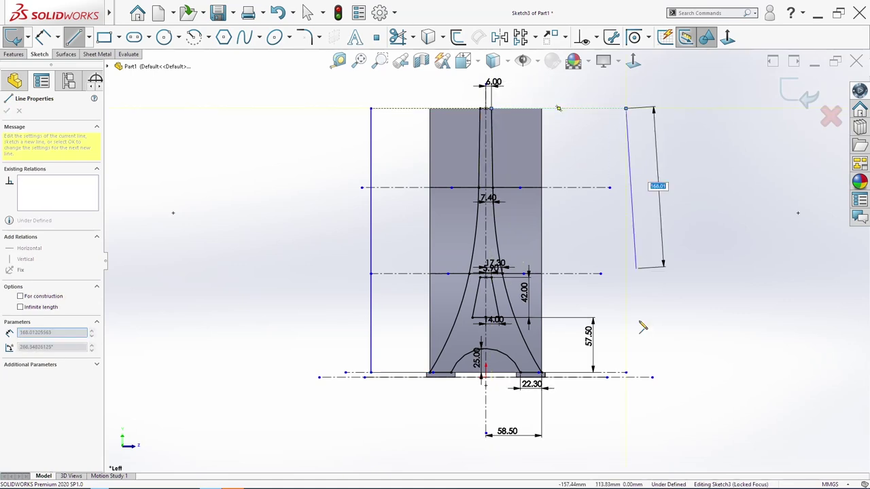
{"action": "left_click", "coordinate": [625, 373]}
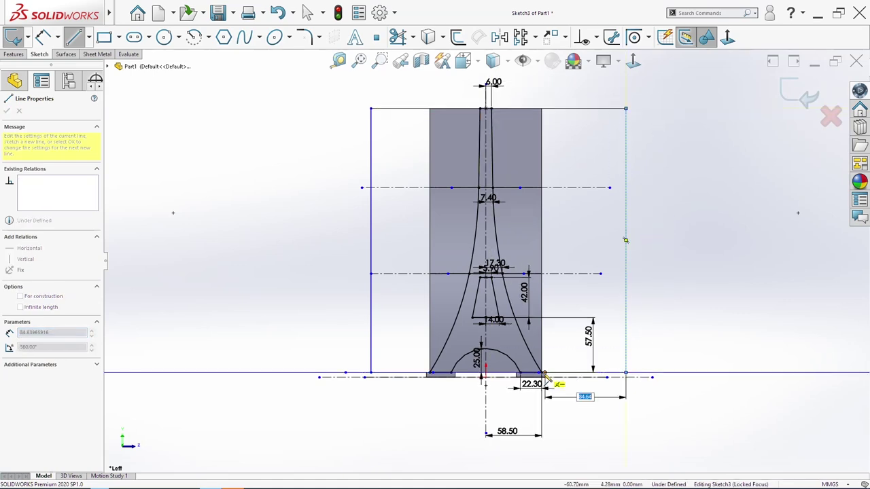
{"action": "key", "text": "Escape"}
{"action": "key", "text": "Escape"}
{"action": "key", "text": "f"}
{"action": "scroll", "coordinate": [561, 292], "scroll_direction": "down", "scroll_amount": 2}
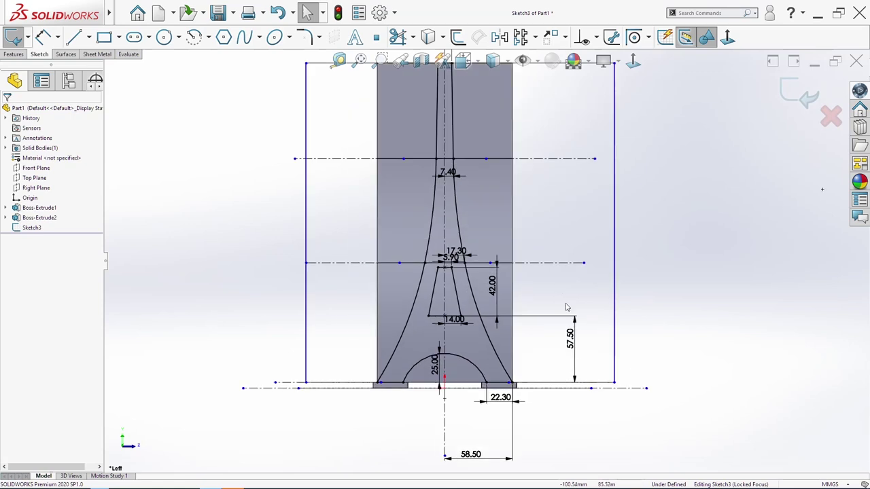
{"action": "scroll", "coordinate": [621, 278], "scroll_direction": "up", "scroll_amount": 2}
{"action": "scroll", "coordinate": [460, 145], "scroll_direction": "down", "scroll_amount": 1}
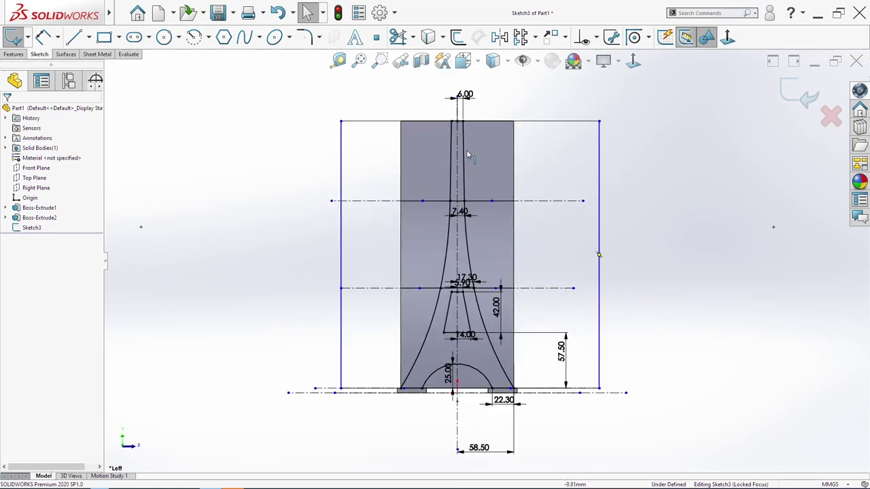
Cut-extrude the two regions outside the tower's curved sides with the Through All end condition
{"action": "key", "text": "s"}
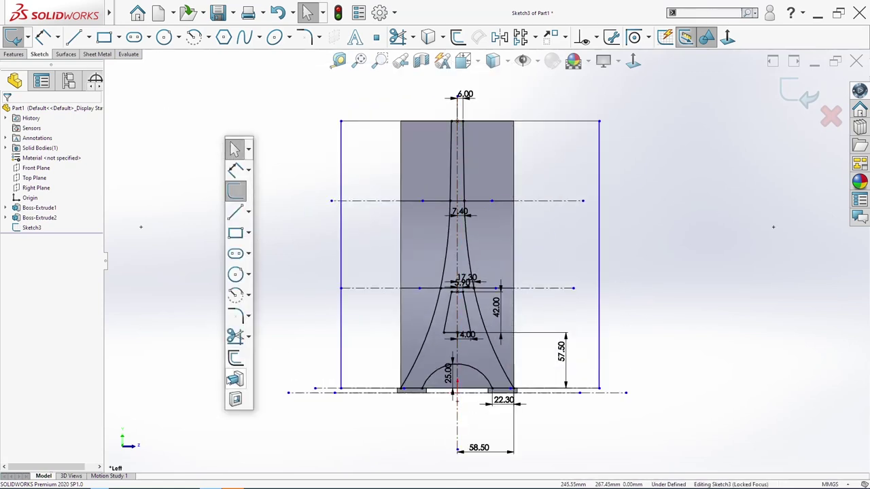
{"action": "left_click", "coordinate": [235, 399]}
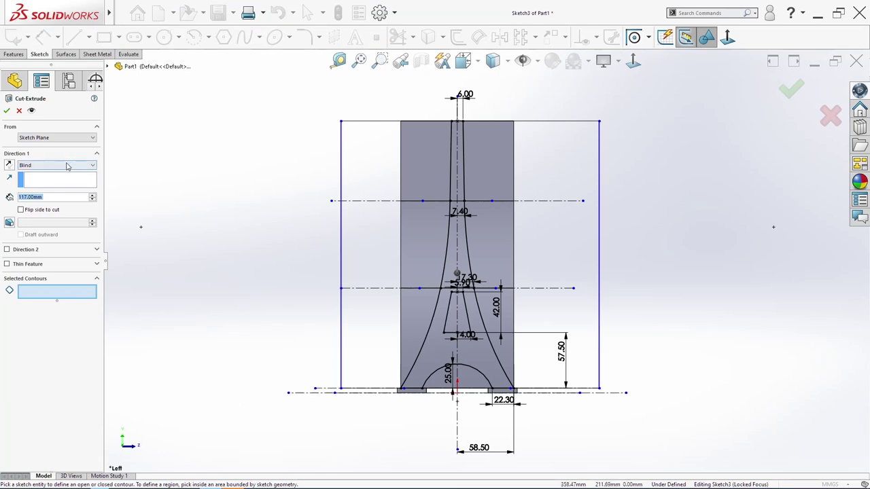
{"action": "left_click", "coordinate": [388, 189]}
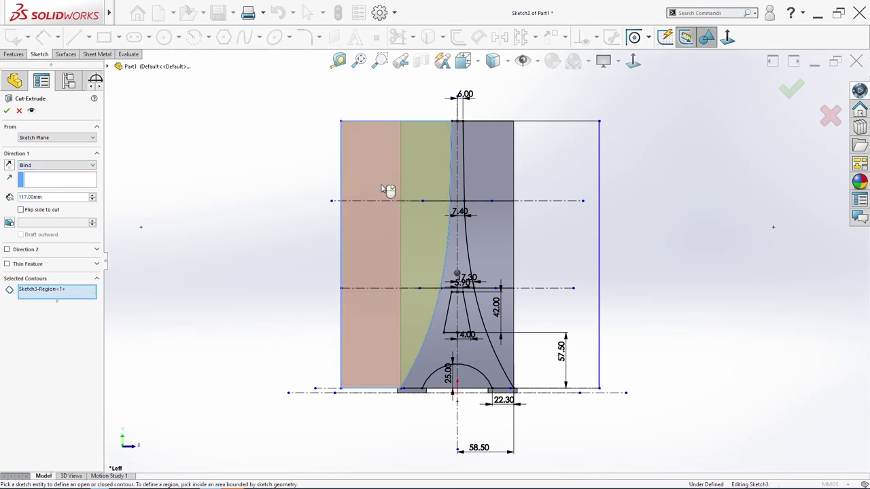
{"action": "left_click", "coordinate": [552, 178]}
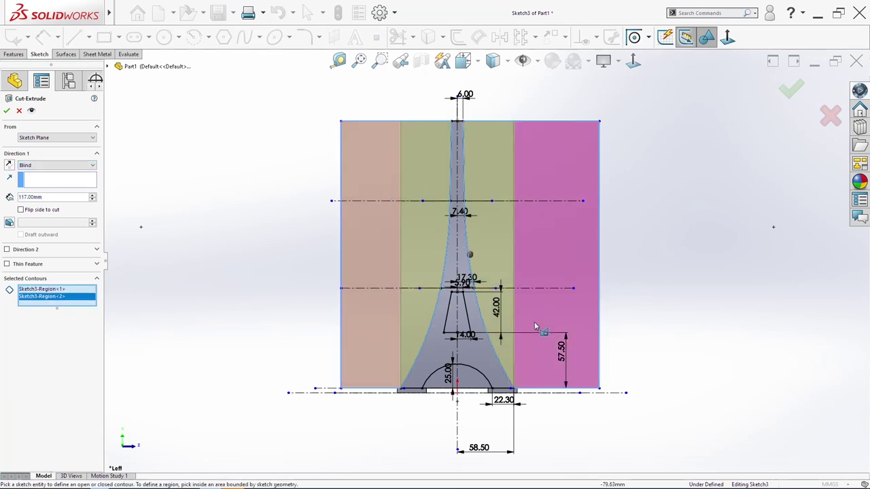
{"action": "left_click", "coordinate": [55, 165]}
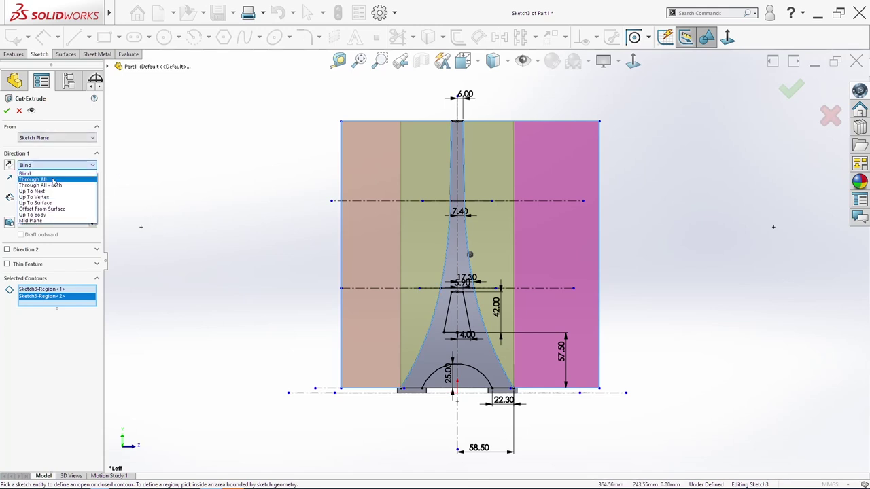
{"action": "left_click", "coordinate": [37, 172]}
{"action": "left_click", "coordinate": [7, 111]}
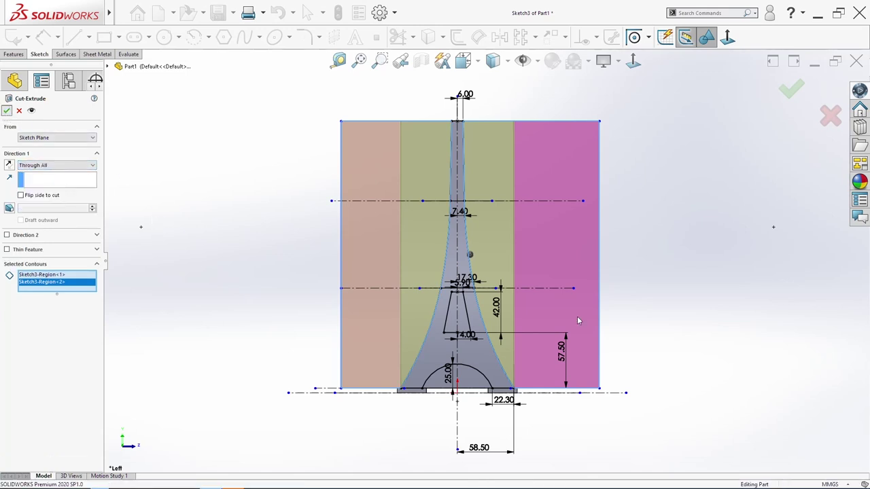
Extend the cut outside the tower's curved sides in a second direction, Blind 117 mm
{"action": "mouse_move", "coordinate": [677, 311]}
{"action": "middle_mouse_down"}
{"action": "mouse_move", "coordinate": [578, 307]}
{"action": "mouse_move", "coordinate": [672, 298]}
{"action": "middle_mouse_up"}
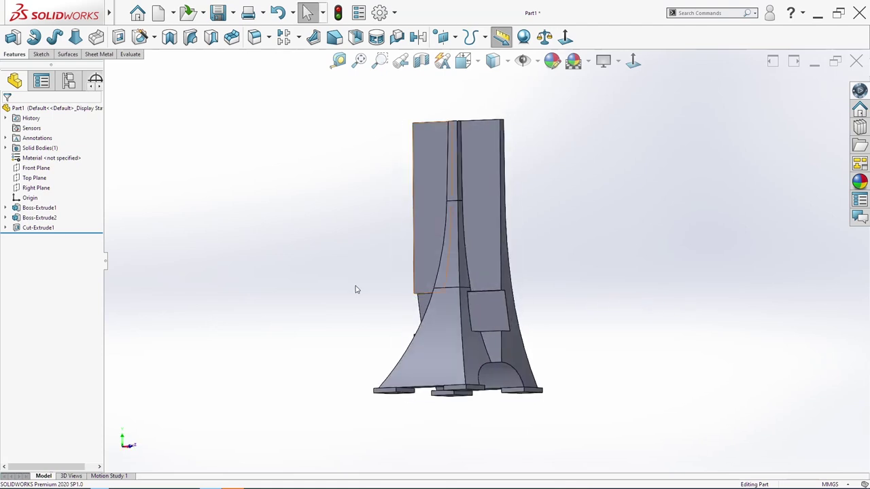
{"action": "right_click", "coordinate": [58, 231]}
{"action": "left_click", "coordinate": [50, 198]}
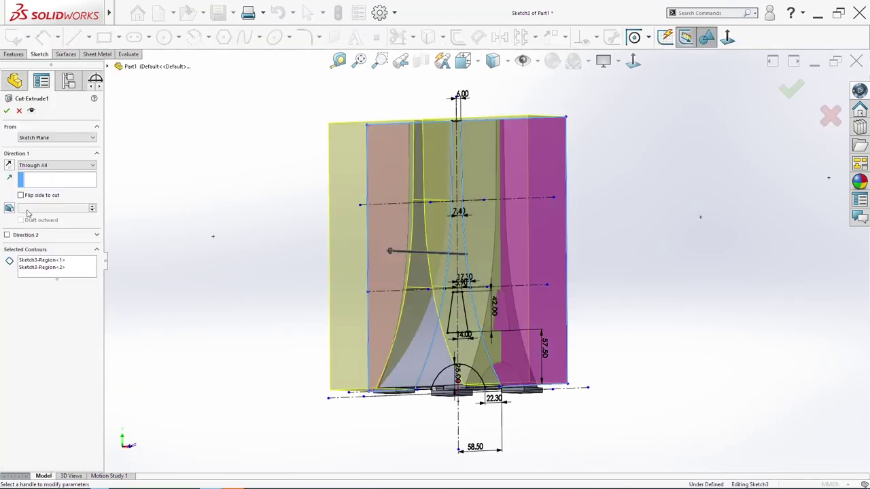
{"action": "left_click", "coordinate": [7, 235]}
{"action": "left_click", "coordinate": [6, 110]}
{"action": "middle_click_drag", "start_coordinate": [677, 238], "coordinate": [561, 272]}
{"action": "middle_click_drag", "start_coordinate": [365, 324], "coordinate": [468, 309]}
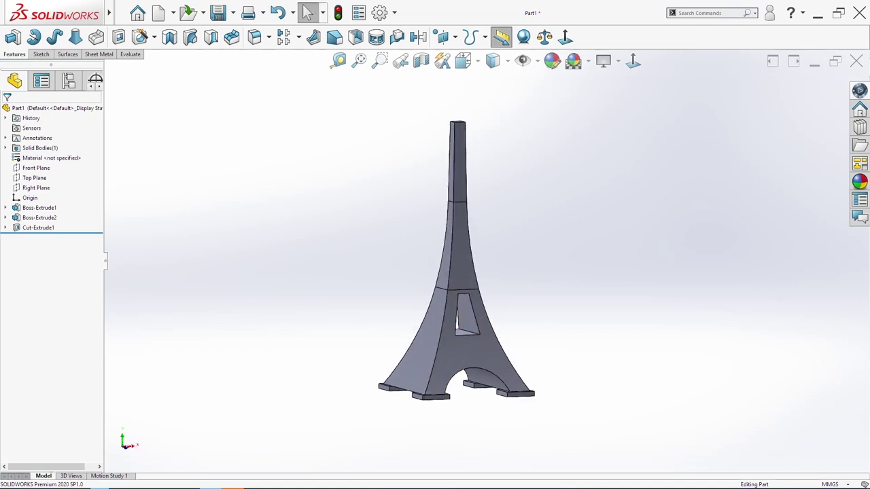
Add the trapezoidal opening's region to the contours of the tower's side cut
{"action": "right_click", "coordinate": [21, 225]}
{"action": "left_click", "coordinate": [190, 248]}
{"action": "right_click", "coordinate": [32, 228]}
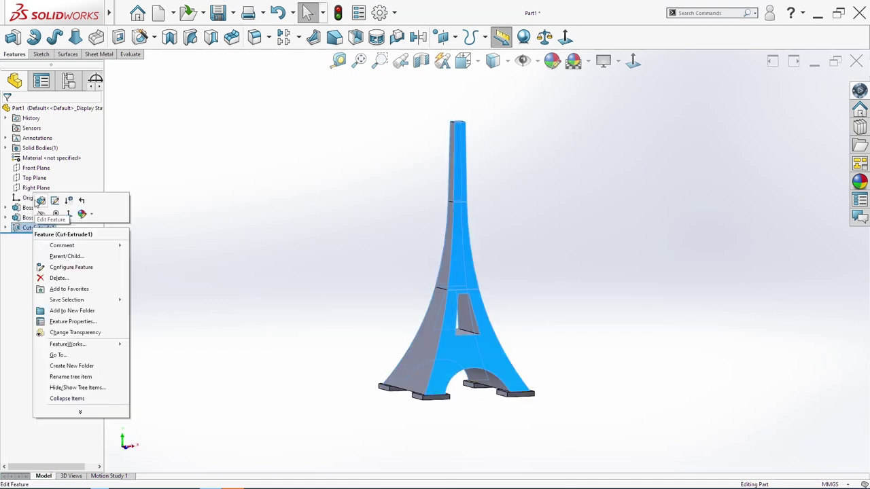
{"action": "left_click", "coordinate": [40, 200]}
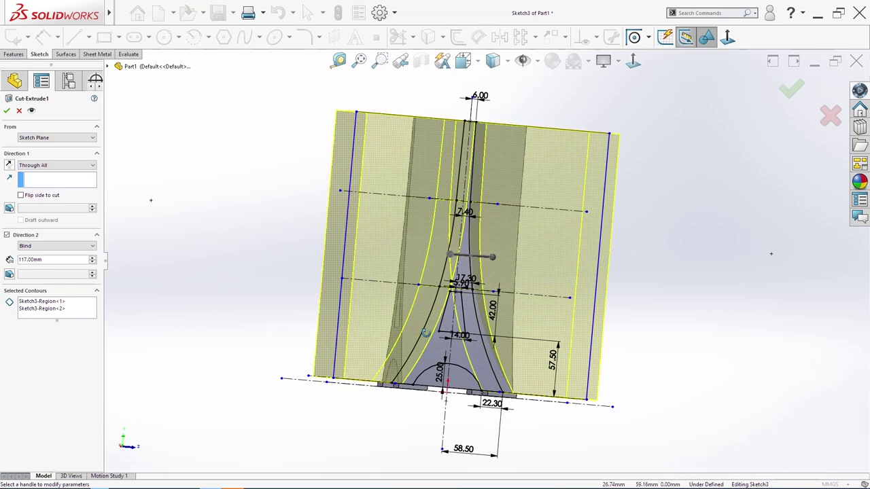
{"action": "left_click", "coordinate": [464, 322]}
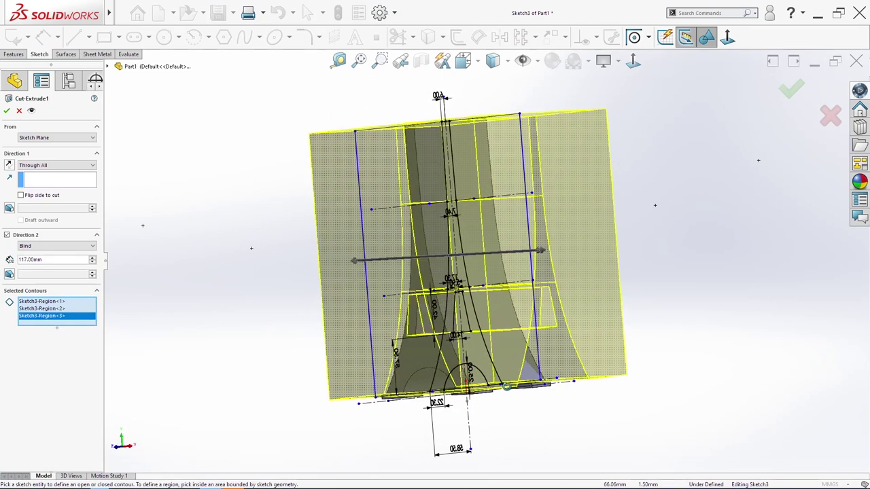
{"action": "key", "text": "Return"}
{"action": "middle_click_drag", "start_coordinate": [638, 305], "coordinate": [794, 170]}
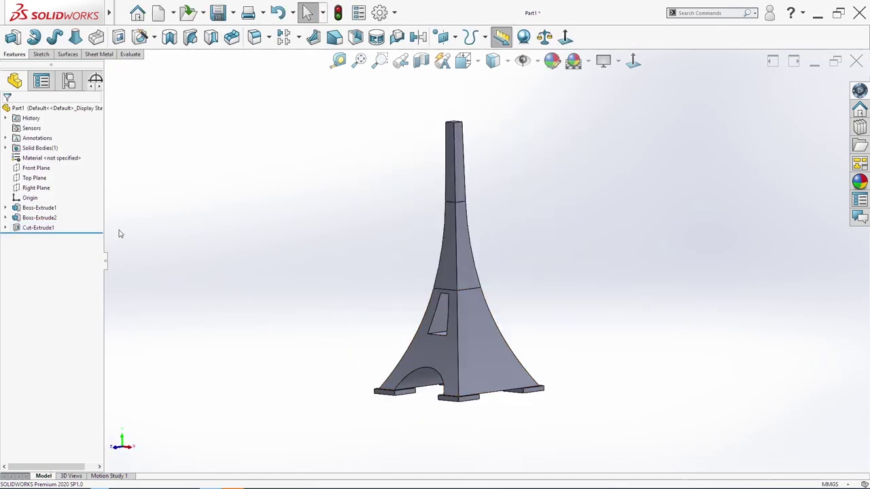
{"action": "middle_click_drag", "start_coordinate": [323, 288], "coordinate": [488, 346]}
{"action": "middle_click_drag", "start_coordinate": [469, 398], "coordinate": [489, 398]}
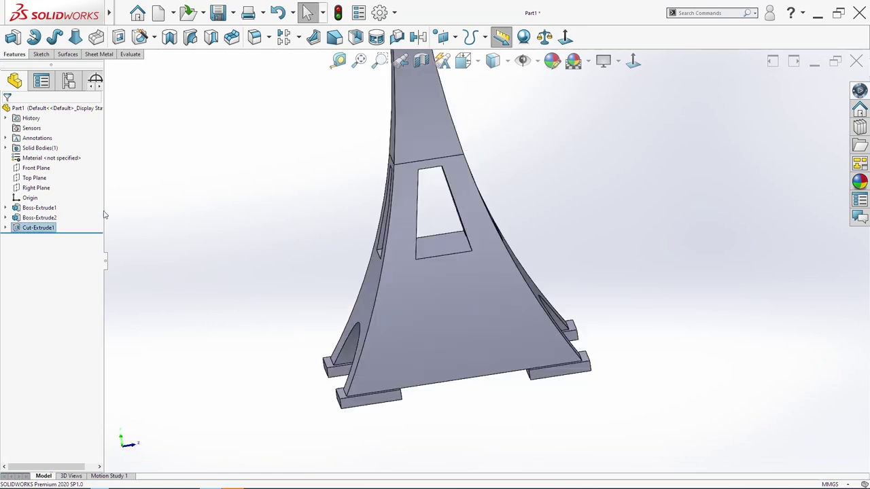
{"action": "left_click", "coordinate": [5, 228]}
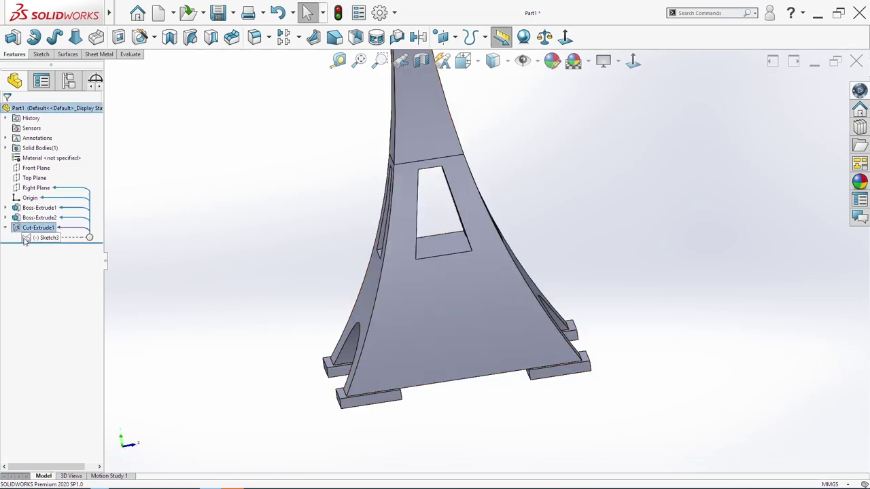
{"action": "right_click", "coordinate": [27, 237]}
{"action": "left_click", "coordinate": [33, 212]}
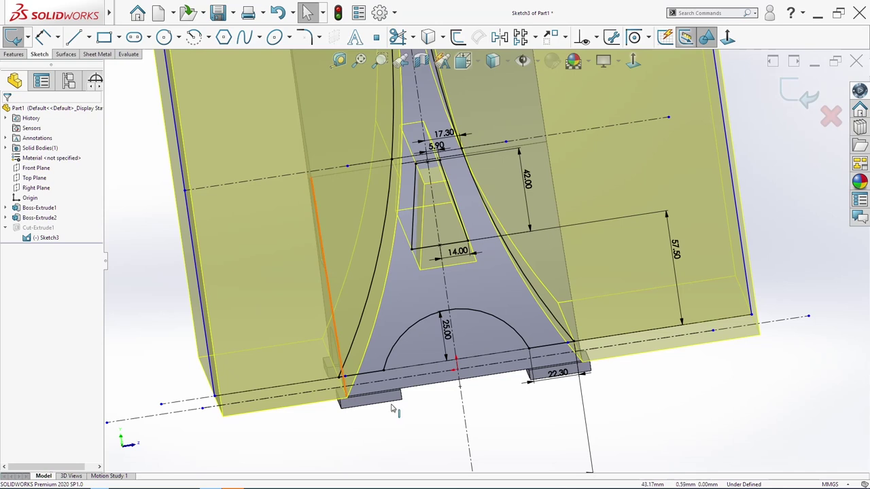
{"action": "key", "text": "s"}
{"action": "left_click", "coordinate": [416, 289]}
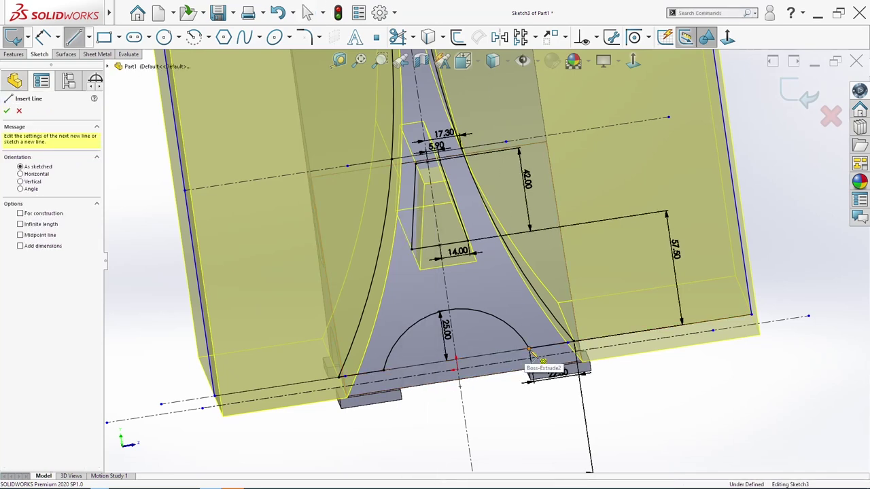
{"action": "left_click", "coordinate": [529, 349]}
{"action": "key", "text": "Escape"}
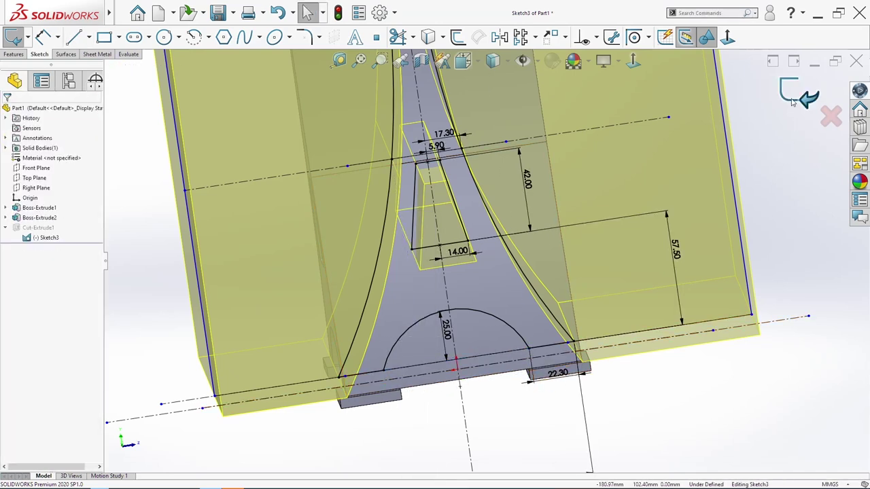
{"action": "key", "text": "ctrl+b"}
Add the region under the base arch to the contours of the tower's side cut
{"action": "right_click", "coordinate": [31, 227]}
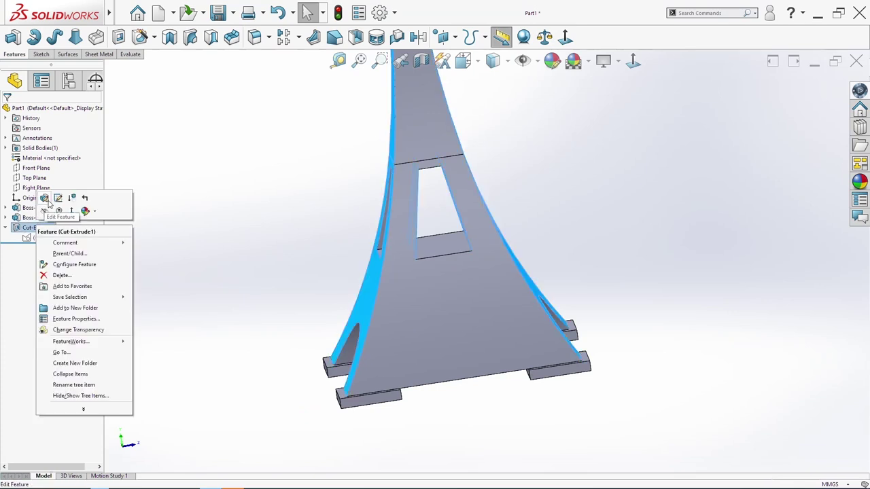
{"action": "left_click", "coordinate": [45, 198]}
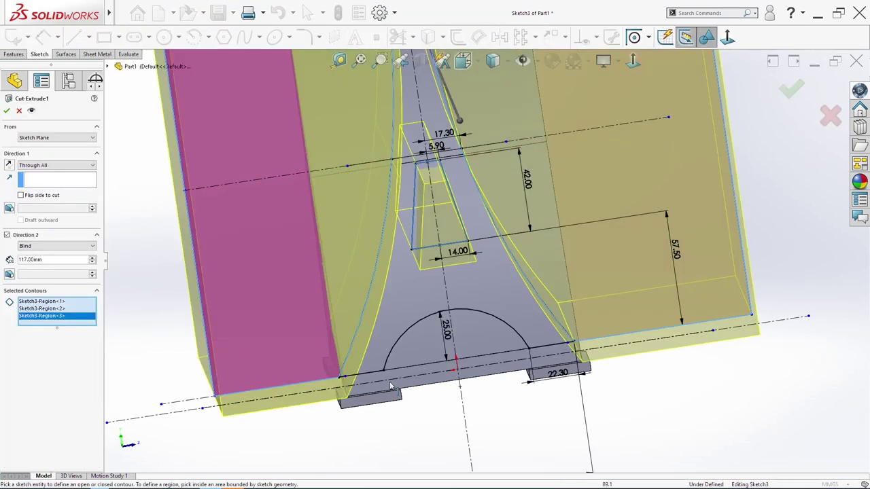
{"action": "left_click", "coordinate": [494, 344]}
{"action": "middle_click_drag", "start_coordinate": [538, 388], "coordinate": [721, 190]}
{"action": "left_click", "coordinate": [790, 88]}
{"action": "scroll", "coordinate": [575, 426], "scroll_direction": "up", "scroll_amount": 4}
{"action": "middle_click_drag", "start_coordinate": [575, 425], "coordinate": [382, 361]}
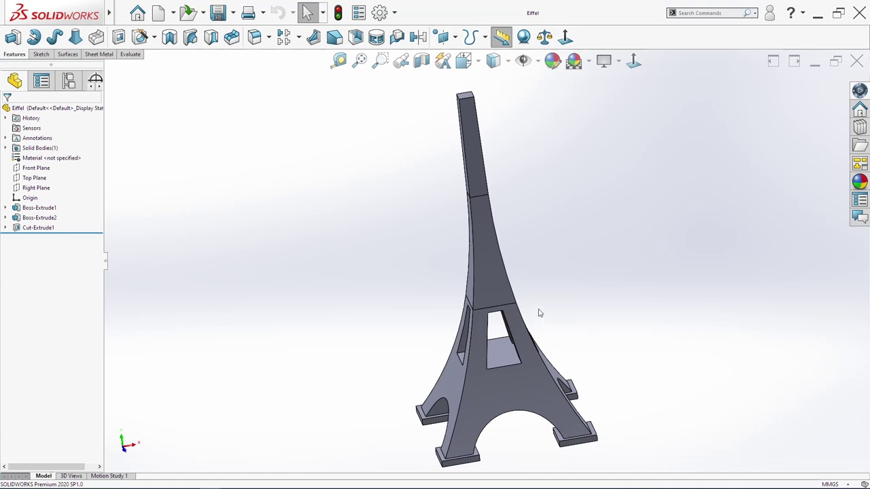
Open a new sketch on the Front Plane, viewed from the front at the tower's tip
{"action": "left_click", "coordinate": [470, 97]}
{"action": "middle_click_drag", "start_coordinate": [408, 229], "coordinate": [427, 224]}
{"action": "scroll", "coordinate": [423, 207], "scroll_direction": "up", "scroll_amount": 5}
{"action": "left_click", "coordinate": [486, 226]}
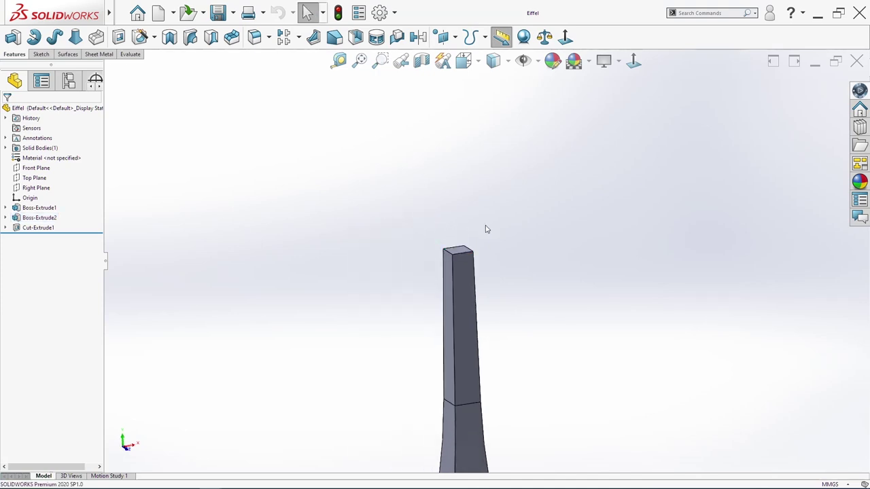
{"action": "key", "text": "space"}
{"action": "key", "text": "space"}
{"action": "key", "text": "space"}
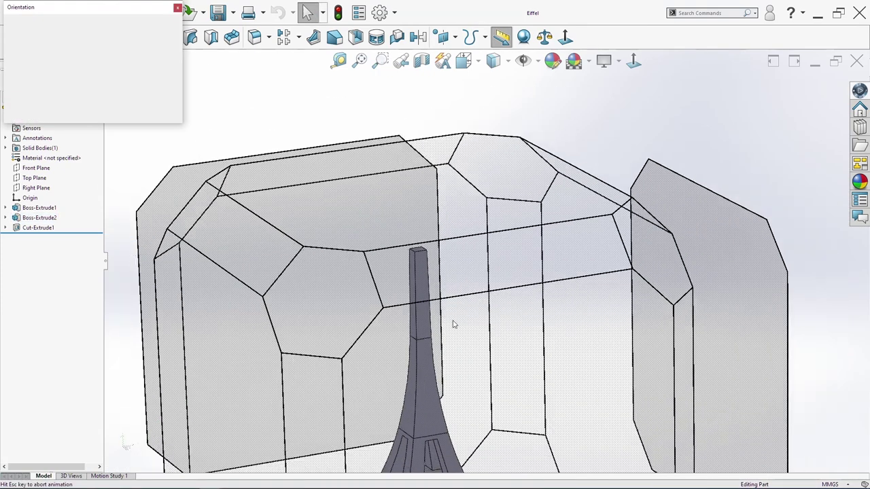
{"action": "left_click", "coordinate": [392, 310]}
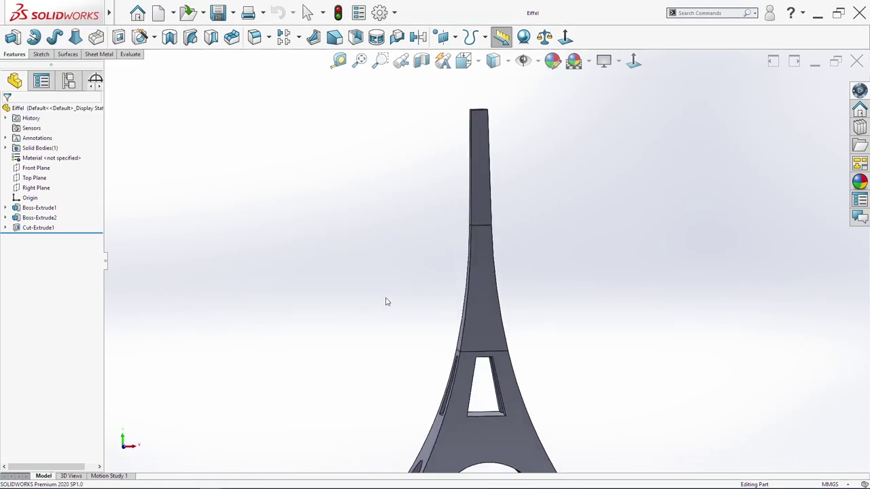
{"action": "right_click", "coordinate": [37, 168]}
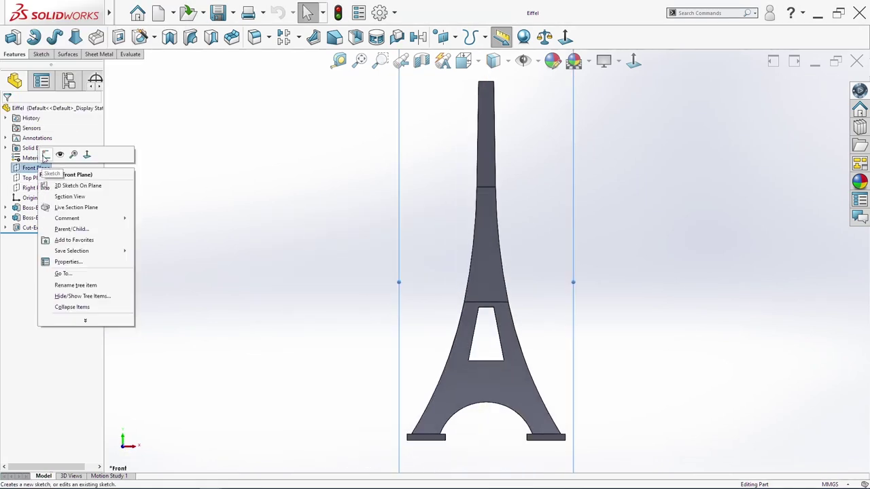
{"action": "left_click", "coordinate": [45, 155]}
{"action": "scroll", "coordinate": [443, 235], "scroll_direction": "down", "scroll_amount": 5}
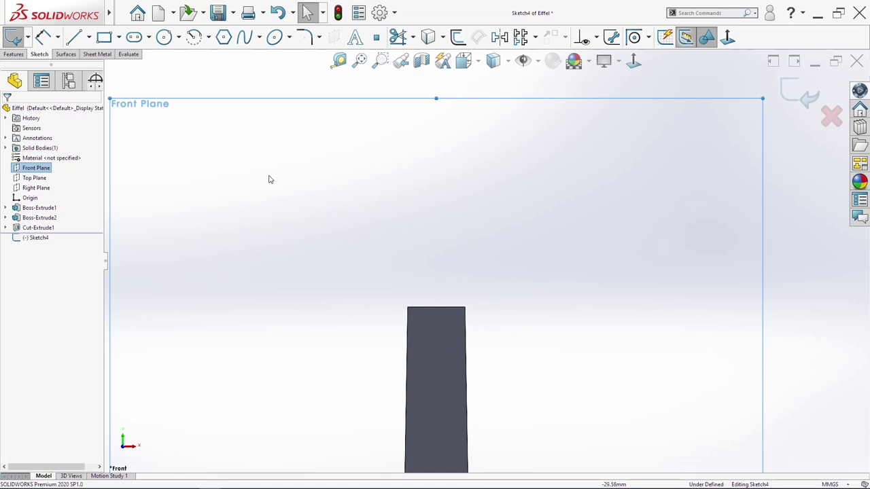
Sketch a vertical centreline about 48 mm long upward from the midpoint of the tower's top edge
{"action": "key", "text": "s"}
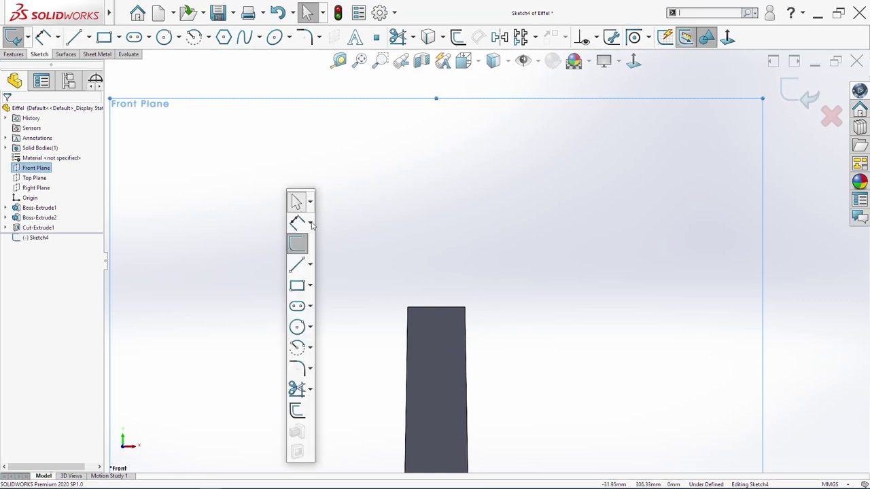
{"action": "left_click", "coordinate": [297, 265]}
{"action": "key", "text": "Escape"}
{"action": "key", "text": "s"}
{"action": "left_click", "coordinate": [386, 289]}
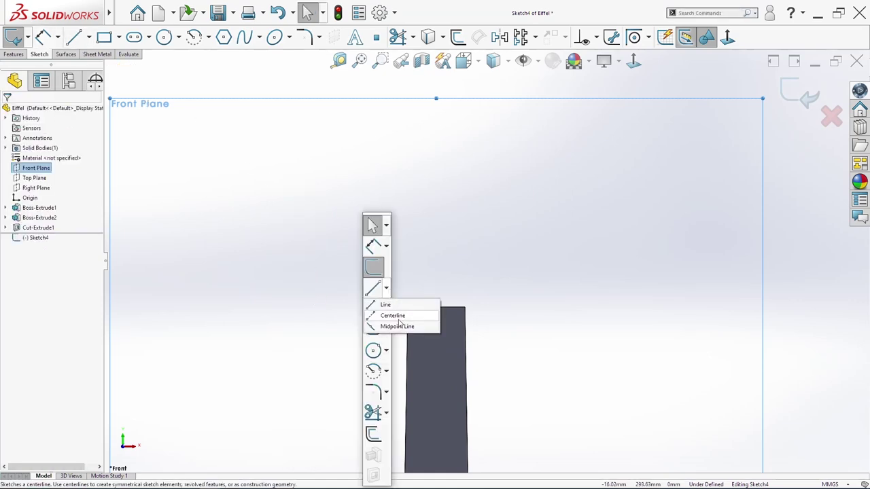
{"action": "left_click", "coordinate": [394, 315]}
{"action": "left_click", "coordinate": [435, 307]}
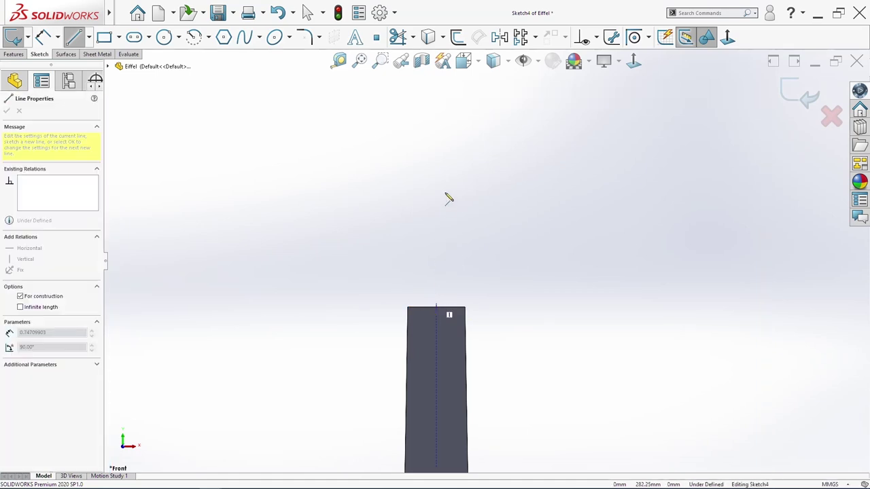
{"action": "left_click", "coordinate": [436, 79]}
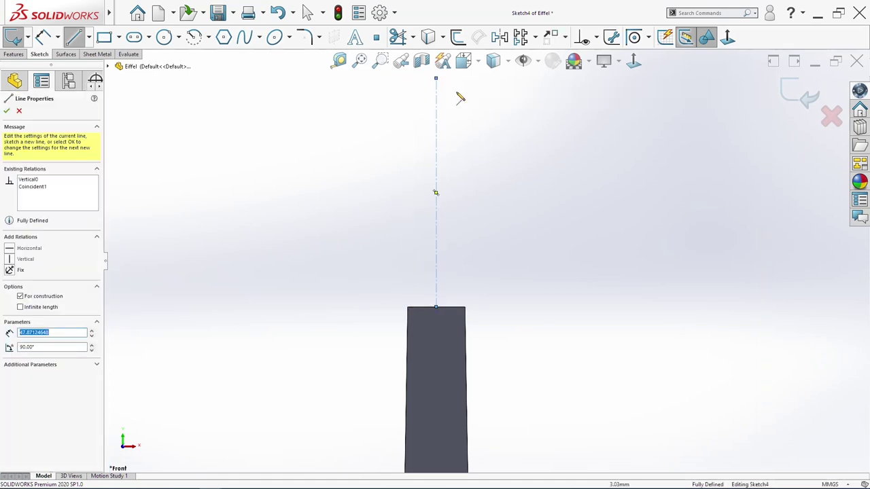
Sketch a horizontal line about 4 mm outward from just below the centreline's upper end, continued by a vertical line downward
{"action": "scroll", "coordinate": [494, 110], "scroll_direction": "up", "scroll_amount": 1}
{"action": "key", "text": "s"}
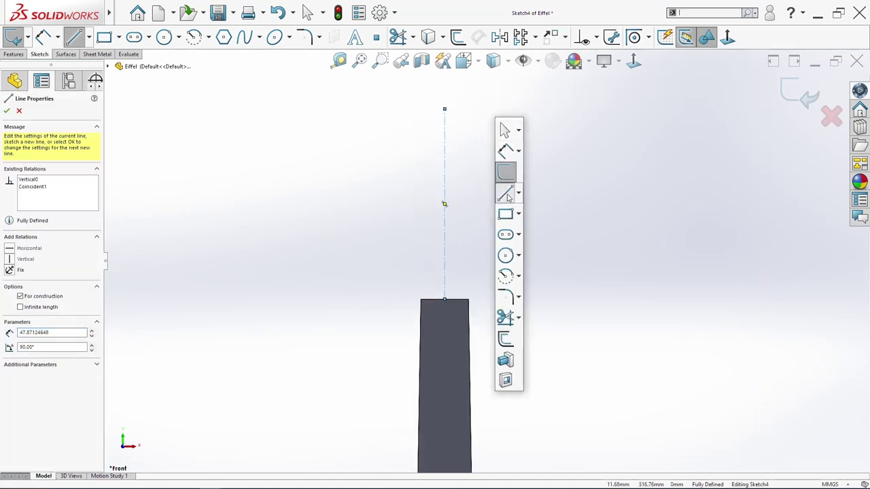
{"action": "left_click", "coordinate": [504, 193]}
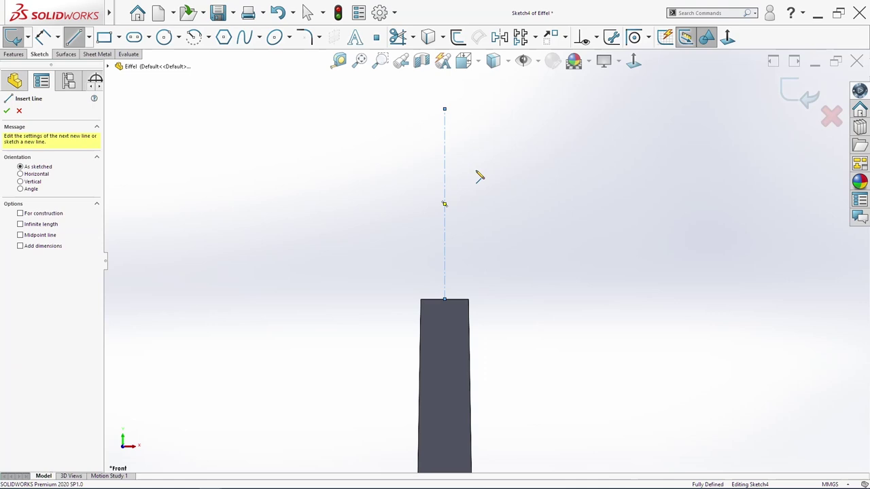
{"action": "left_click", "coordinate": [444, 116]}
{"action": "left_click", "coordinate": [460, 117]}
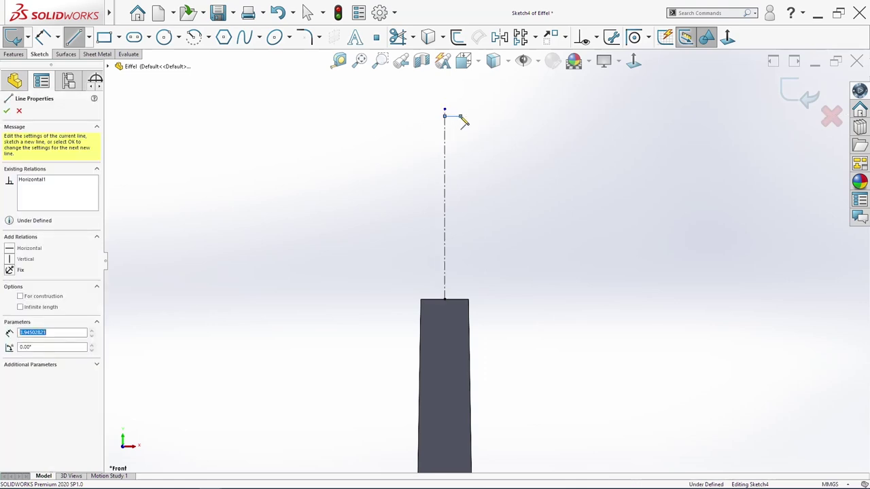
{"action": "left_click", "coordinate": [460, 188]}
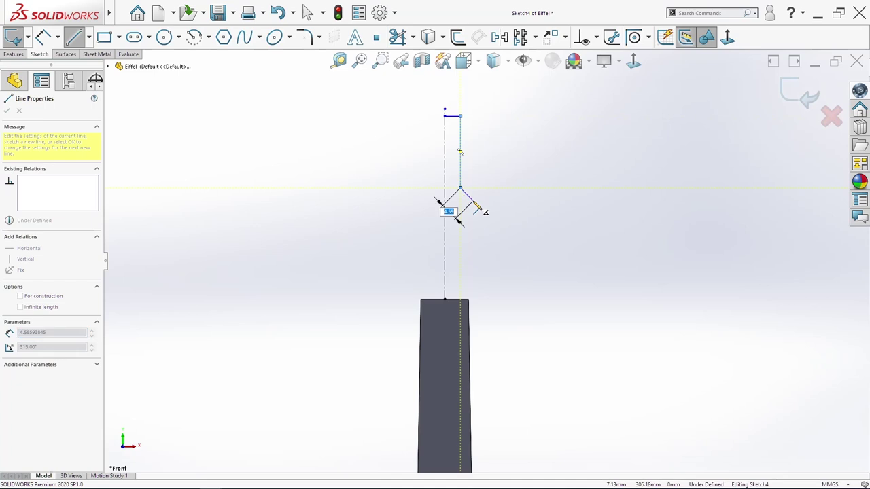
Continue the profile with an outward slant and stepped vertical and horizontal lines, ending in a concave arc at the tower's top corner
{"action": "left_click", "coordinate": [473, 245]}
{"action": "left_click", "coordinate": [460, 246]}
{"action": "left_click", "coordinate": [460, 262]}
{"action": "left_click", "coordinate": [460, 262]}
{"action": "left_click", "coordinate": [479, 262]}
{"action": "key", "text": "a"}
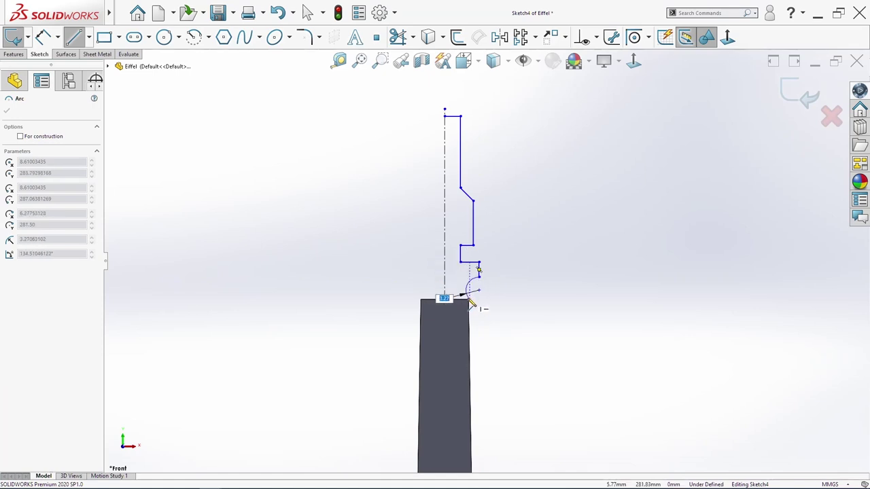
{"action": "left_click", "coordinate": [467, 300]}
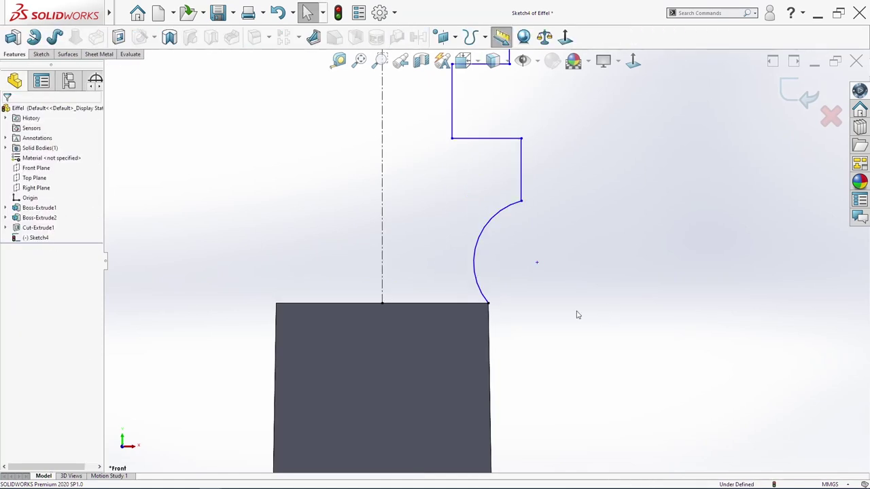
Make the profile's lower arc tangent to the tower's side edge
{"action": "left_click_drag", "start_coordinate": [479, 286], "coordinate": [488, 305]}
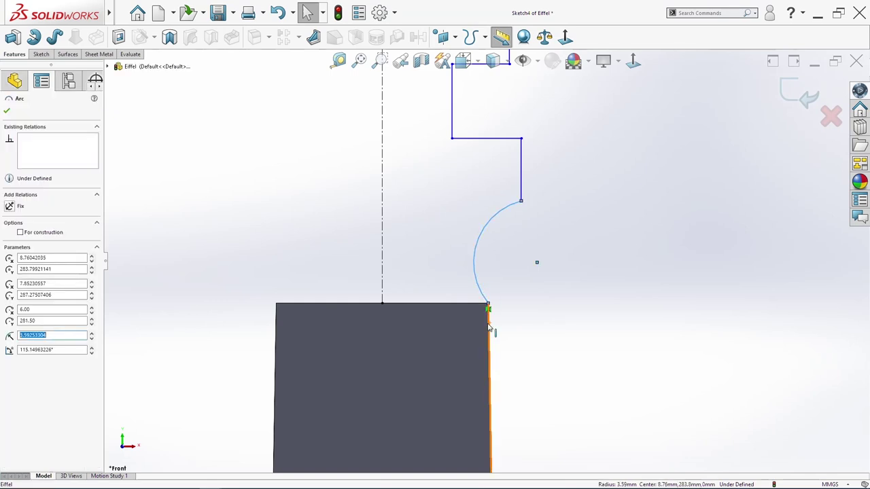
{"action": "left_click", "coordinate": [488, 326], "text": "ctrl"}
{"action": "left_click", "coordinate": [25, 258]}
{"action": "key", "text": "Escape"}
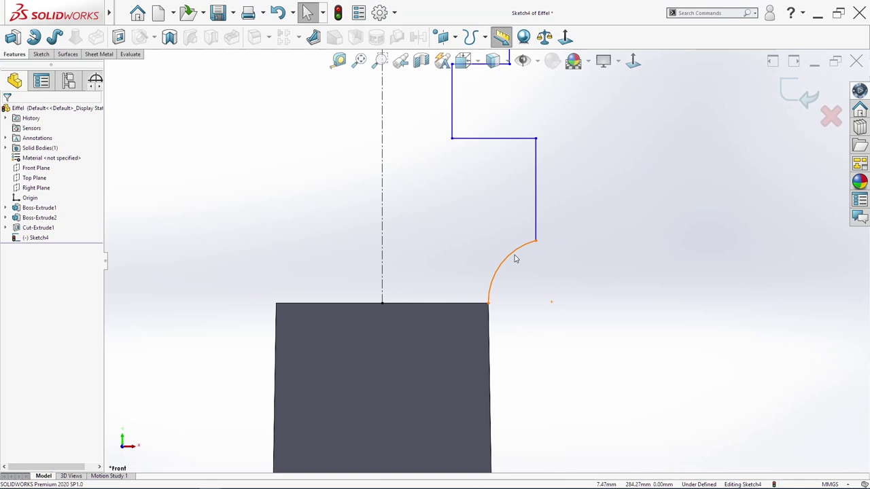
Dimension the height from the tower's top edge to the arc's upper endpoint as 9 mm
{"action": "key", "text": "s"}
{"action": "left_click", "coordinate": [551, 224]}
{"action": "left_click", "coordinate": [475, 306]}
{"action": "left_click", "coordinate": [536, 241]}
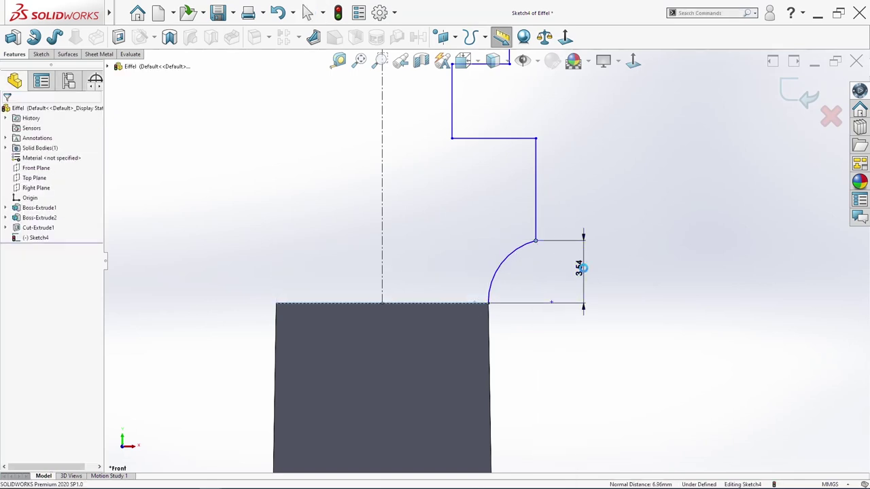
{"action": "left_click", "coordinate": [583, 268]}
{"action": "type", "text": "9"}
{"action": "key", "text": "Return"}
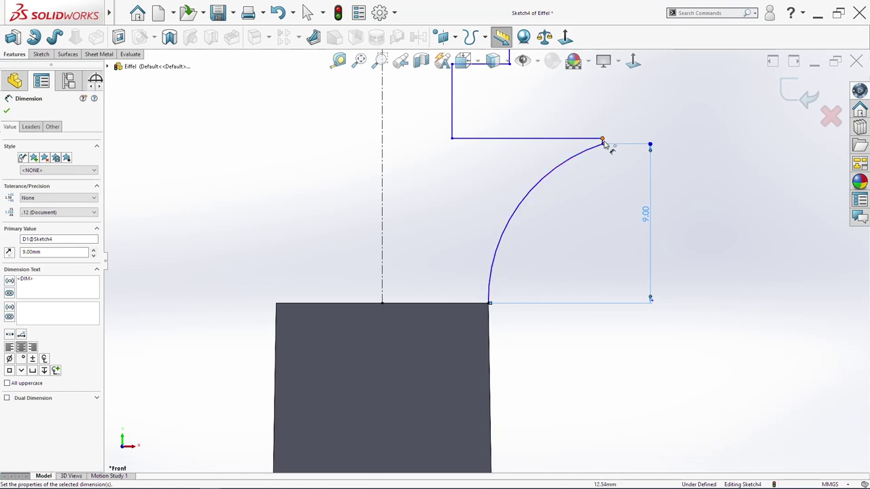
Dimension the horizontal distance from the centreline to the arc's upper endpoint as 9 mm
{"action": "left_click", "coordinate": [602, 141]}
{"action": "left_click", "coordinate": [383, 190]}
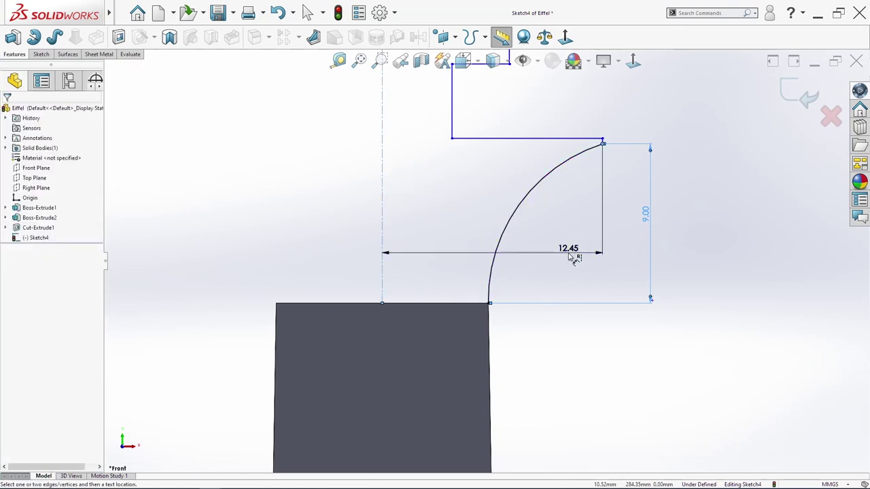
{"action": "left_click", "coordinate": [570, 253]}
{"action": "type", "text": "9"}
{"action": "key", "text": "Return"}
{"action": "scroll", "coordinate": [565, 255], "scroll_direction": "up", "scroll_amount": 3}
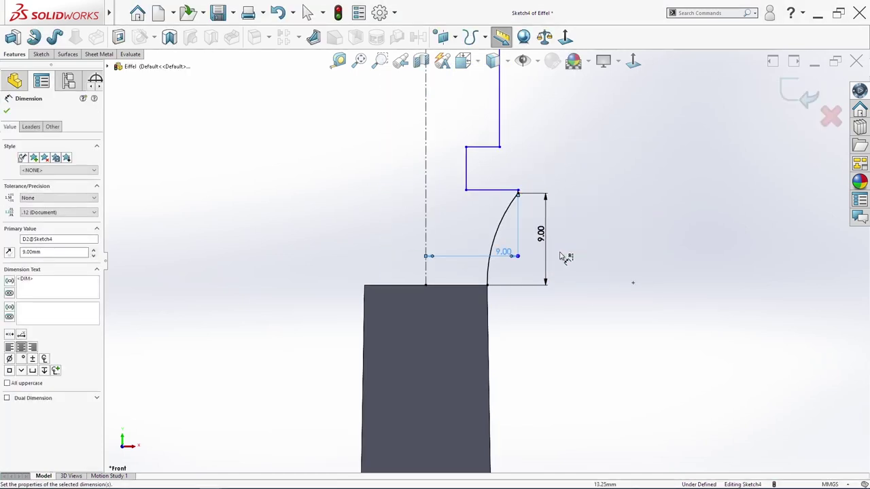
{"action": "scroll", "coordinate": [499, 173], "scroll_direction": "down", "scroll_amount": 2}
Dimension the short vertical line directly above the arc as 4 mm
{"action": "key", "text": "Escape"}
{"action": "left_click_drag", "start_coordinate": [518, 272], "coordinate": [518, 256]}
{"action": "key", "text": "s"}
{"action": "left_click", "coordinate": [576, 243]}
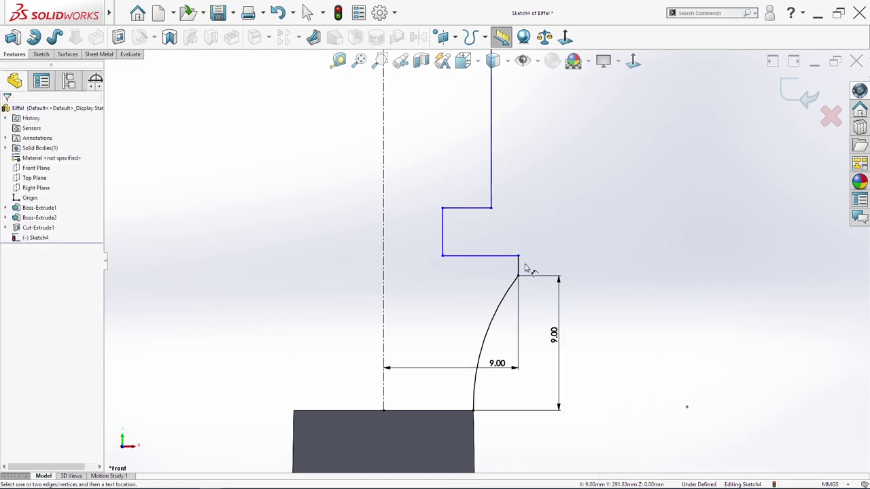
{"action": "left_click", "coordinate": [519, 272]}
{"action": "left_click", "coordinate": [518, 256]}
{"action": "left_click", "coordinate": [602, 283]}
{"action": "type", "text": "4"}
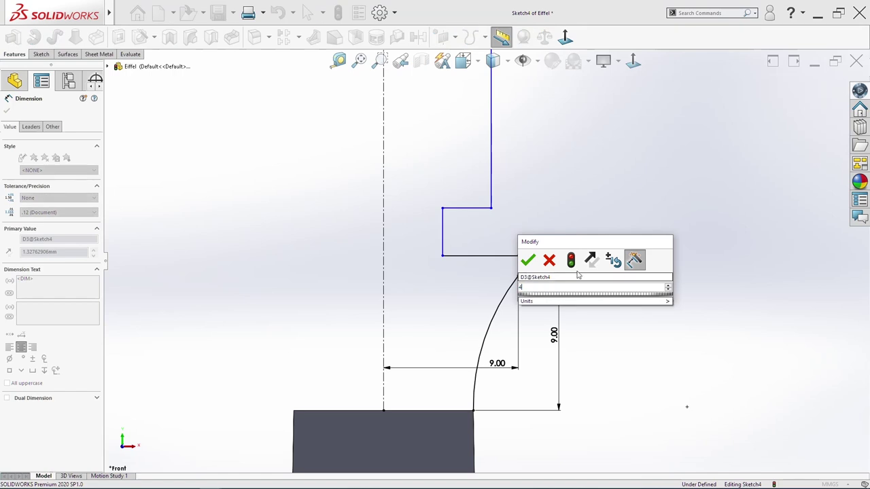
{"action": "left_click", "coordinate": [528, 261]}
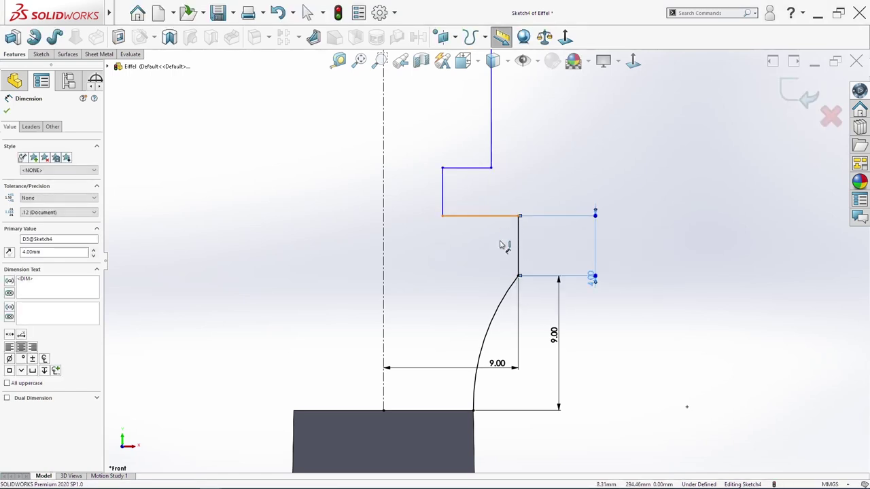
Dimension the profile's lower horizontal step as 1.5 mm and the vertical line rising from its inner end as 3 mm
{"action": "left_click", "coordinate": [495, 216]}
{"action": "left_click", "coordinate": [479, 257]}
{"action": "type", "text": "1.5"}
{"action": "key", "text": "Return"}
{"action": "left_click", "coordinate": [496, 183]}
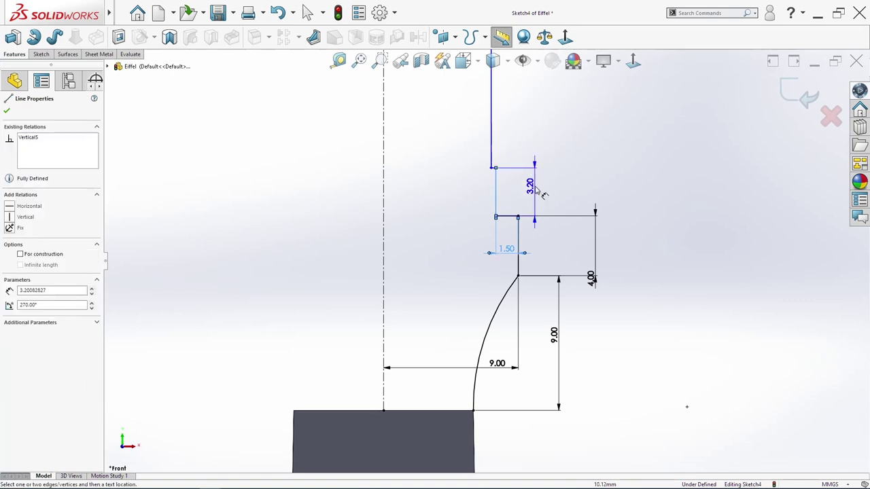
{"action": "left_click", "coordinate": [492, 173]}
{"action": "key", "text": "Escape"}
Move the lower end of the next vertical line outward past the recess and dimension the resulting horizontal step as 0.8 mm
{"action": "scroll", "coordinate": [466, 212], "scroll_direction": "up", "scroll_amount": 1}
{"action": "left_click", "coordinate": [466, 212]}
{"action": "left_click_drag", "start_coordinate": [467, 212], "coordinate": [481, 211]}
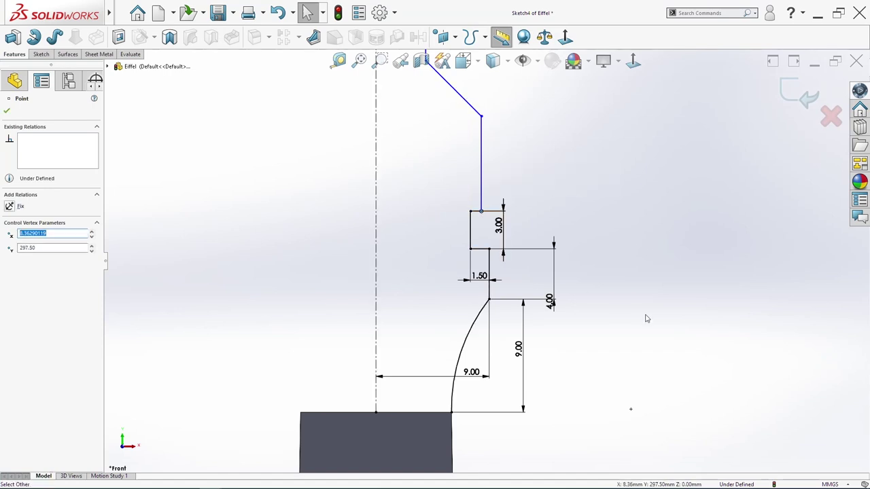
{"action": "key", "text": "s"}
{"action": "left_click", "coordinate": [662, 249]}
{"action": "left_click", "coordinate": [480, 213]}
{"action": "left_click", "coordinate": [470, 227]}
{"action": "left_click", "coordinate": [478, 229]}
{"action": "type", "text": ".8"}
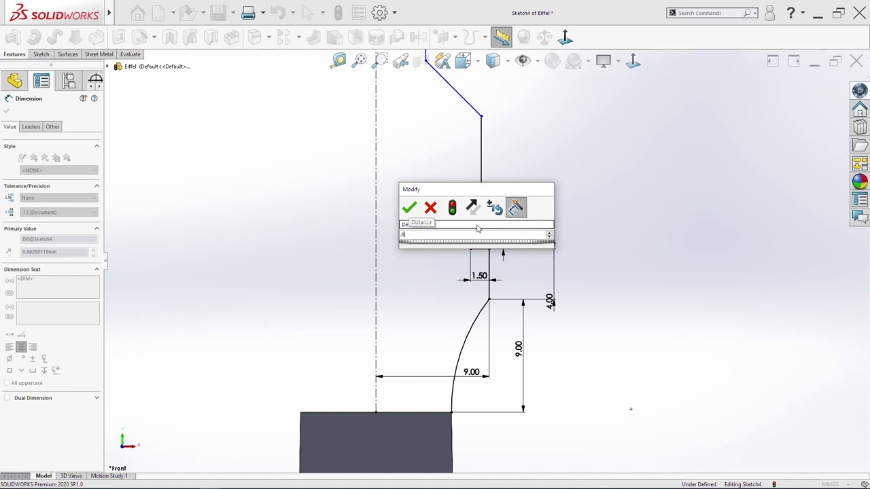
{"action": "key", "text": "Return"}
Dimension the vertical line between the 0.8 mm step and the slanted line as 6 mm
{"action": "left_click", "coordinate": [483, 139]}
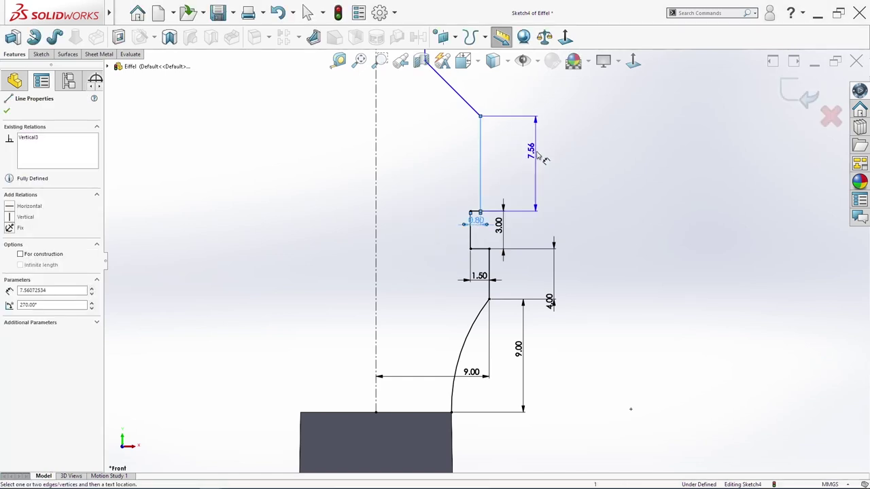
{"action": "left_click", "coordinate": [550, 165]}
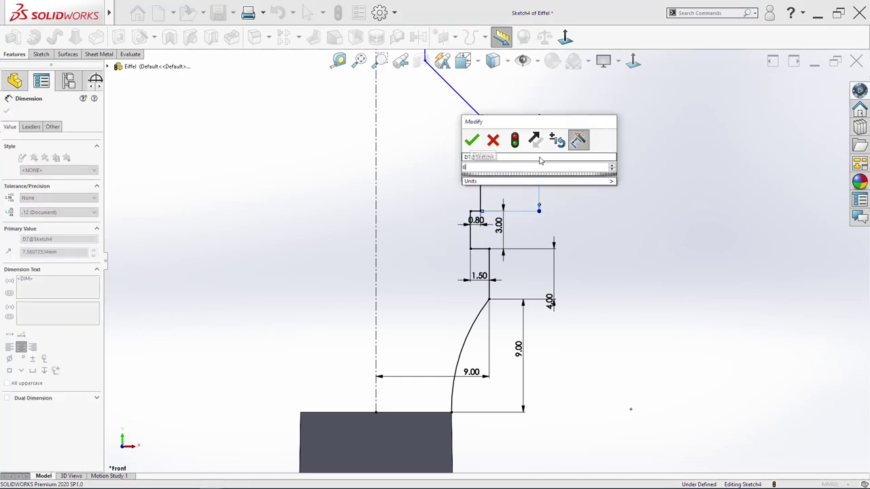
{"action": "type", "text": "6"}
{"action": "key", "text": "Return"}
{"action": "scroll", "coordinate": [475, 158], "scroll_direction": "up", "scroll_amount": 3}
{"action": "scroll", "coordinate": [476, 158], "scroll_direction": "down", "scroll_amount": 3}
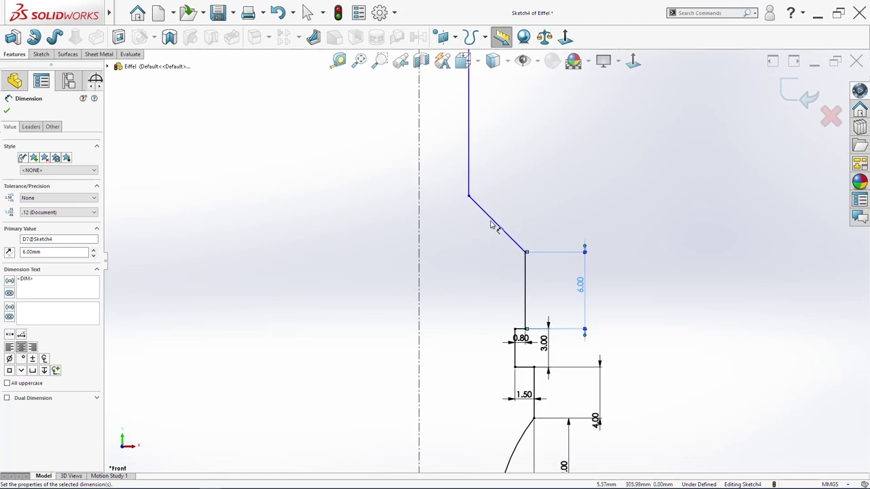
{"action": "key", "text": "Escape"}
Dimension the angle between the slanted line and the centreline as 56.5°
{"action": "left_click", "coordinate": [495, 222]}
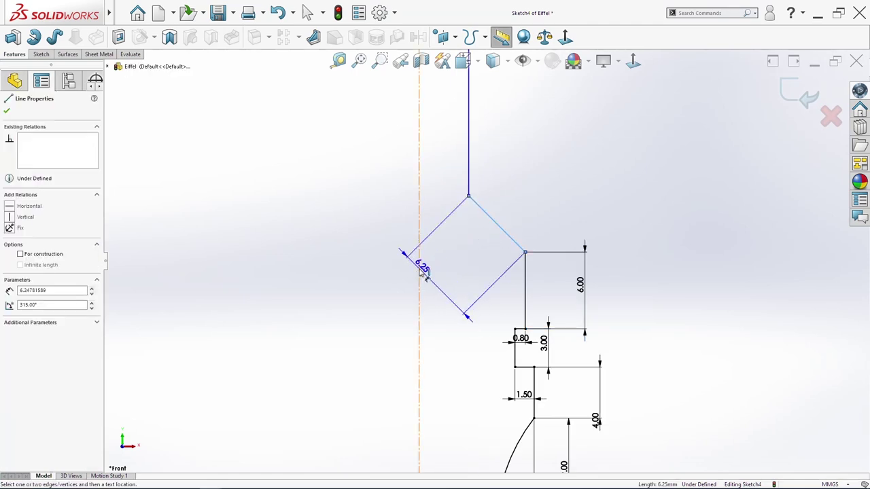
{"action": "left_click", "coordinate": [419, 267]}
{"action": "left_click", "coordinate": [460, 278]}
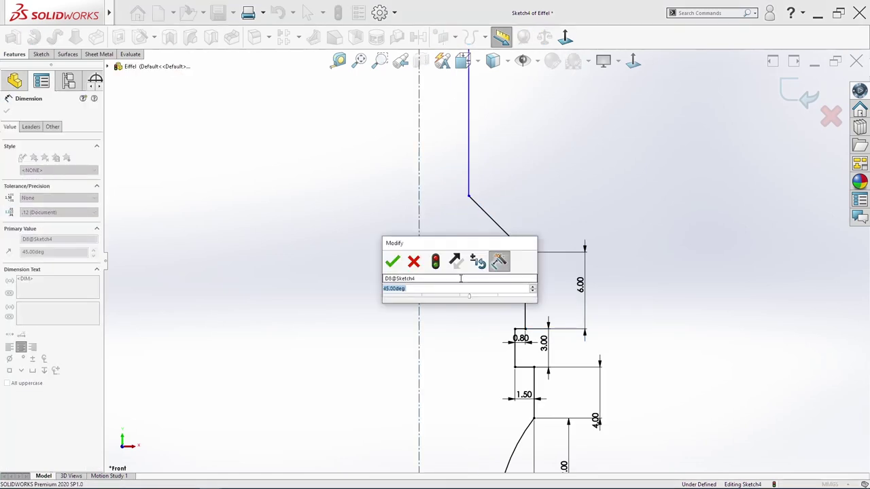
{"action": "type", "text": "56.5"}
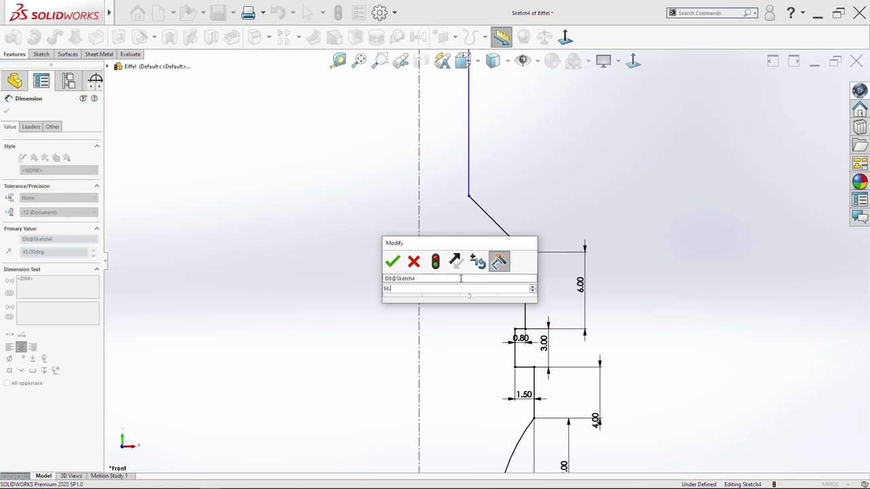
{"action": "key", "text": "Return"}
Dimension the distance from the centreline to the long upper vertical line as 1.7 mm
{"action": "left_click", "coordinate": [465, 278]}
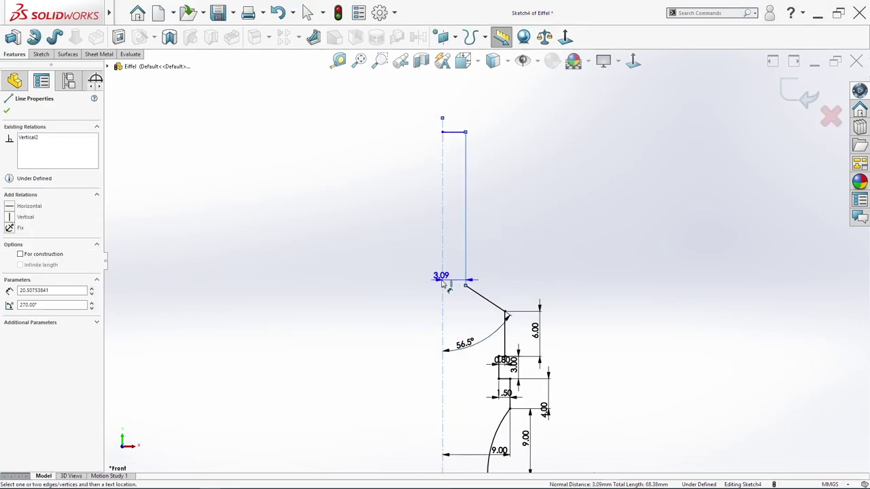
{"action": "left_click", "coordinate": [468, 320]}
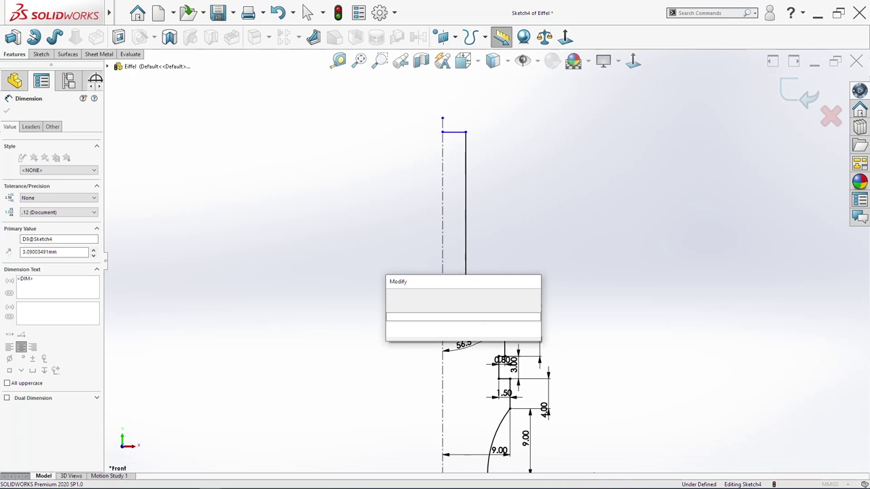
{"action": "type", "text": "1.7"}
{"action": "key", "text": "Return"}
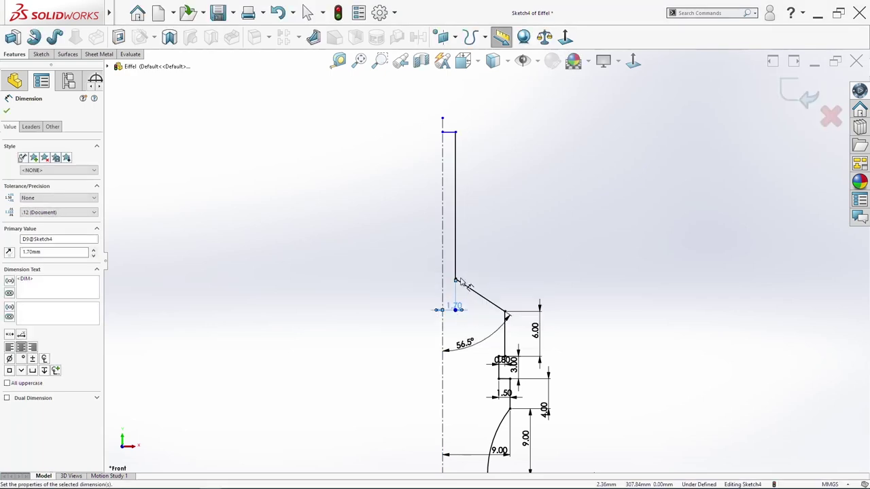
{"action": "key", "text": "Escape"}
Sketch a three-sided rectangular notch about 1.1 mm deep, inward from the long vertical line just above the slanted line
{"action": "scroll", "coordinate": [459, 276], "scroll_direction": "down", "scroll_amount": 5}
{"action": "scroll", "coordinate": [461, 249], "scroll_direction": "up", "scroll_amount": 5}
{"action": "scroll", "coordinate": [517, 274], "scroll_direction": "down", "scroll_amount": 5}
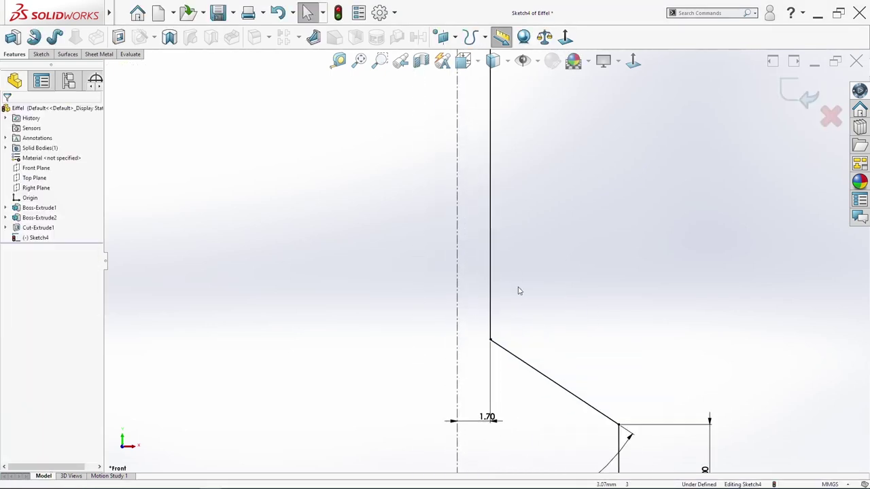
{"action": "key", "text": "s"}
{"action": "left_click", "coordinate": [534, 287]}
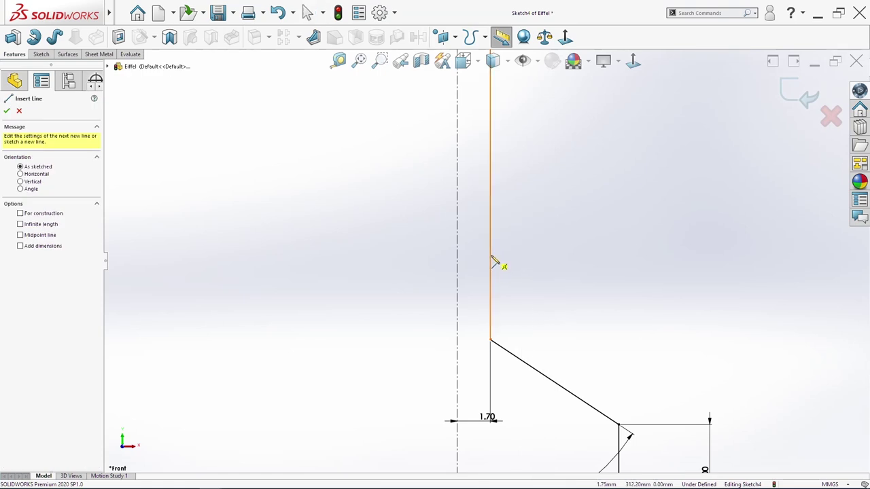
{"action": "left_click", "coordinate": [491, 256]}
{"action": "left_click", "coordinate": [469, 256]}
{"action": "left_click", "coordinate": [468, 223]}
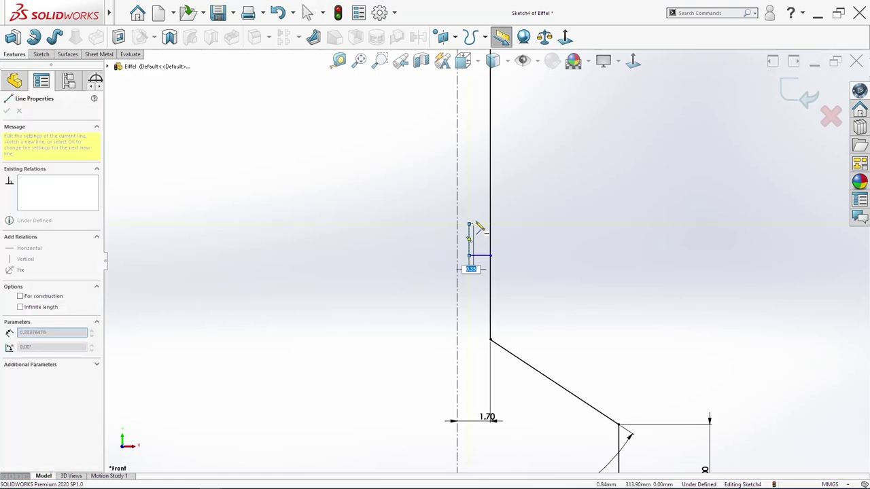
{"action": "left_click", "coordinate": [489, 225]}
{"action": "key", "text": "Escape"}
Dimension the notch's vertical line and set its height to 1.4 mm
{"action": "key", "text": "s"}
{"action": "left_click", "coordinate": [542, 246]}
{"action": "left_click", "coordinate": [469, 241]}
{"action": "left_click", "coordinate": [528, 245]}
{"action": "type", "text": "14"}
{"action": "key", "text": "Return"}
{"action": "scroll", "coordinate": [408, 282], "scroll_direction": "up", "scroll_amount": 6}
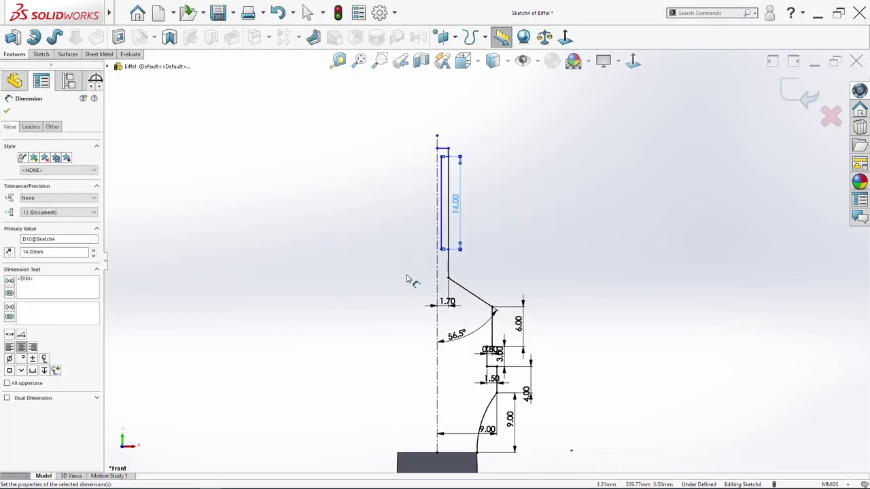
{"action": "double_click", "coordinate": [465, 201]}
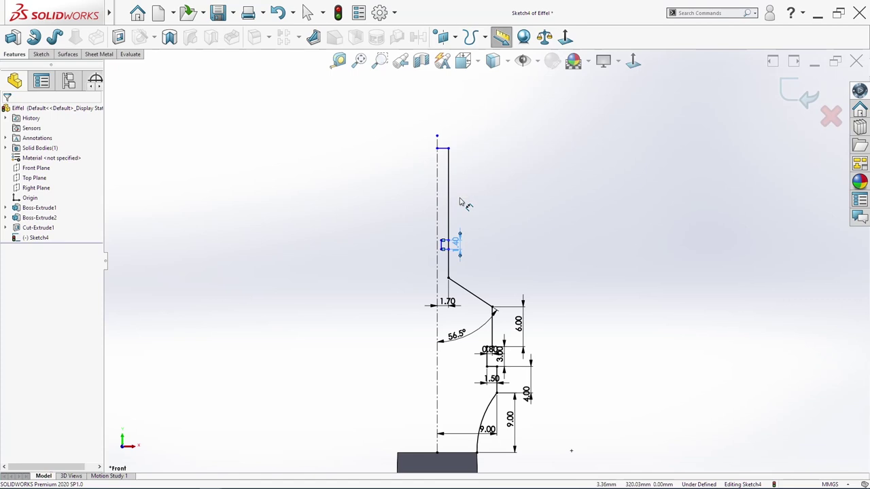
Dimension the height from the slanted line's upper end to the notch's lower line as 3.3 mm
{"action": "scroll", "coordinate": [457, 205], "scroll_direction": "down", "scroll_amount": 3}
{"action": "left_click", "coordinate": [441, 291]}
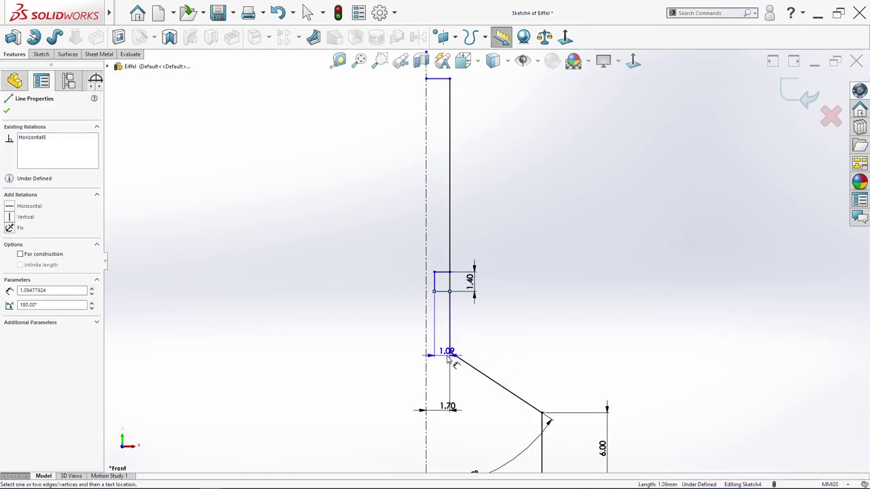
{"action": "left_click", "coordinate": [450, 352]}
{"action": "left_click", "coordinate": [541, 334]}
{"action": "type", "text": "3.3"}
{"action": "key", "text": "Return"}
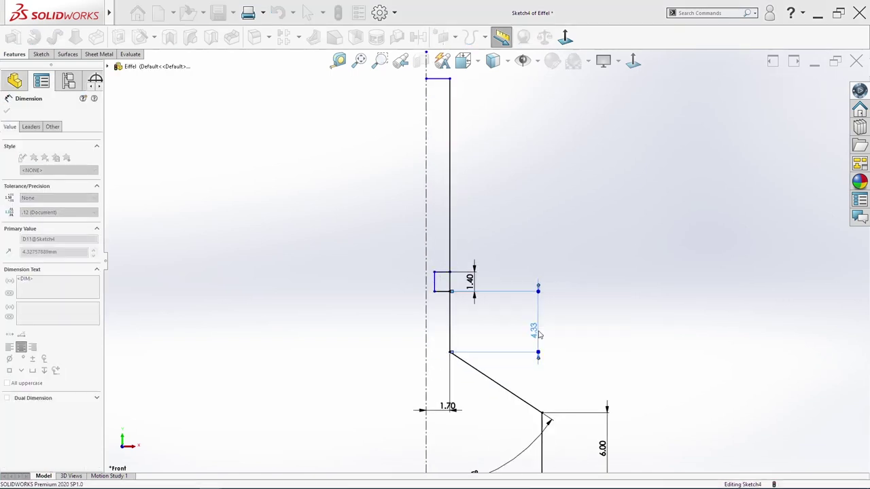
Dimension the notch's horizontal depth as 0.9 mm
{"action": "left_click", "coordinate": [441, 288]}
{"action": "left_click", "coordinate": [440, 334]}
{"action": "type", "text": "1"}
{"action": "key", "text": "Return"}
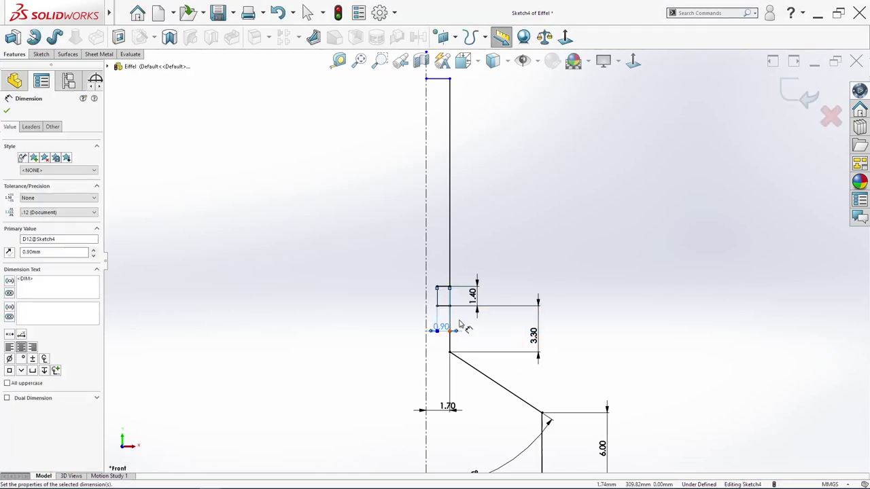
{"action": "left_click", "coordinate": [460, 320]}
Create a linear sketch pattern of the three notch lines with one X instance and three Y instances spaced 5 mm apart
{"action": "scroll", "coordinate": [459, 306], "scroll_direction": "down", "scroll_amount": 6}
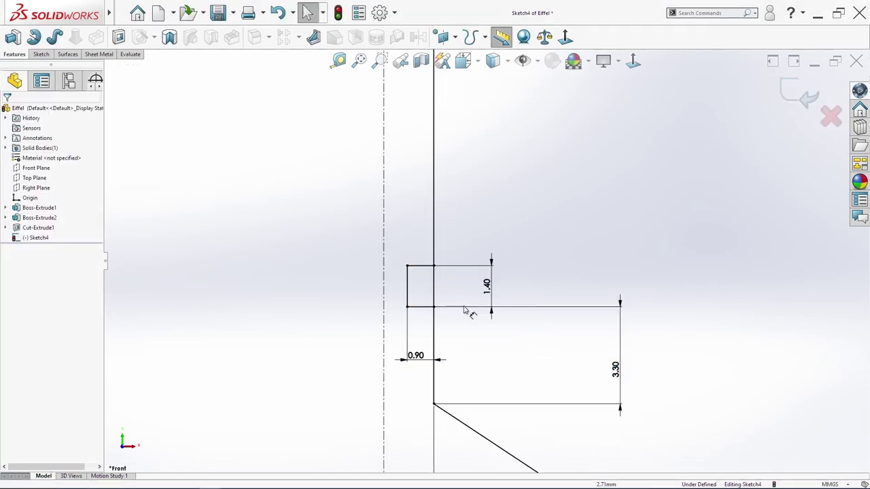
{"action": "left_click", "coordinate": [413, 314]}
{"action": "left_click", "coordinate": [378, 276], "text": "ctrl"}
{"action": "left_click", "coordinate": [407, 242], "text": "ctrl"}
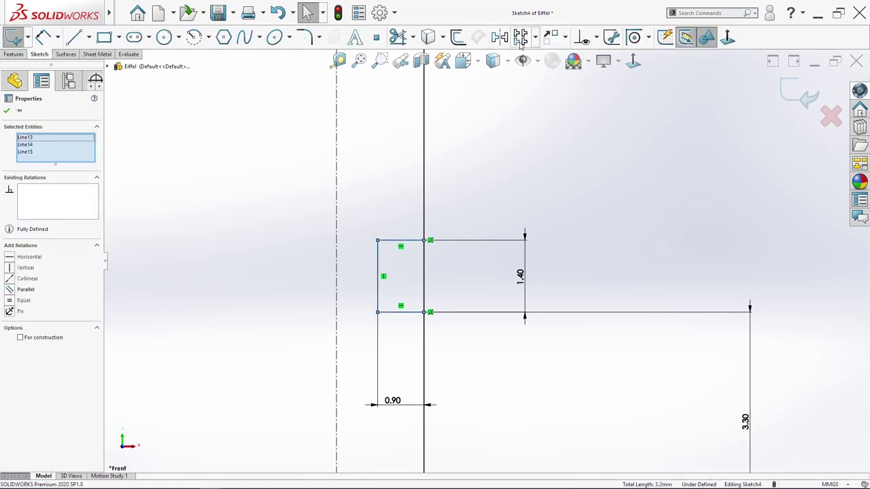
{"action": "left_click", "coordinate": [521, 37]}
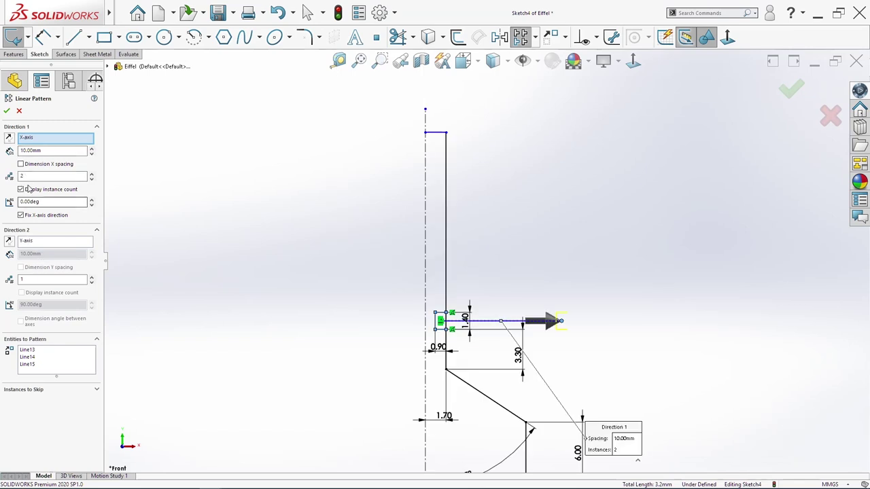
{"action": "left_click_drag", "start_coordinate": [37, 176], "coordinate": [10, 179]}
{"action": "type", "text": "1"}
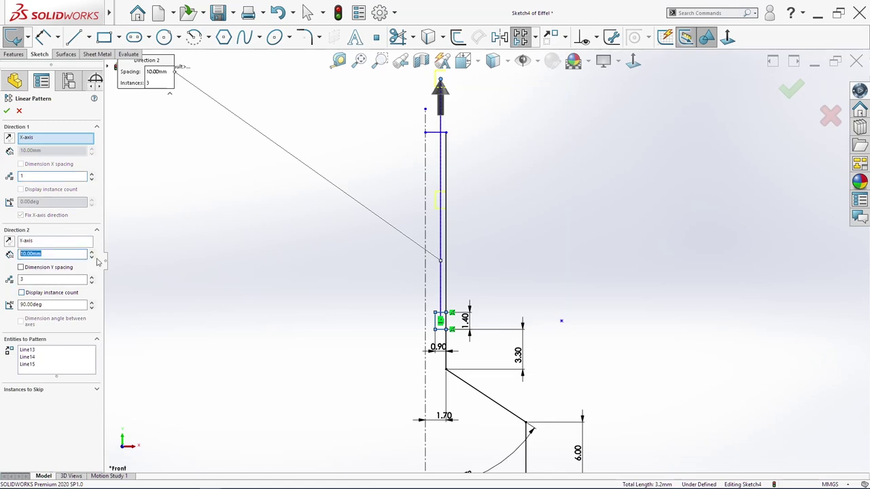
{"action": "type", "text": "5"}
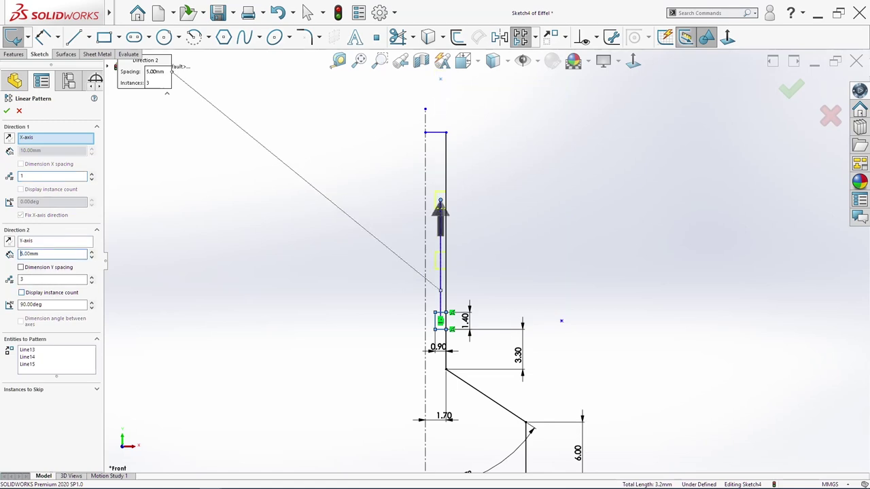
{"action": "left_click", "coordinate": [6, 111]}
Dimension the vertical spacing between the lower lines of the bottom and middle notches as 5 mm
{"action": "key", "text": "s"}
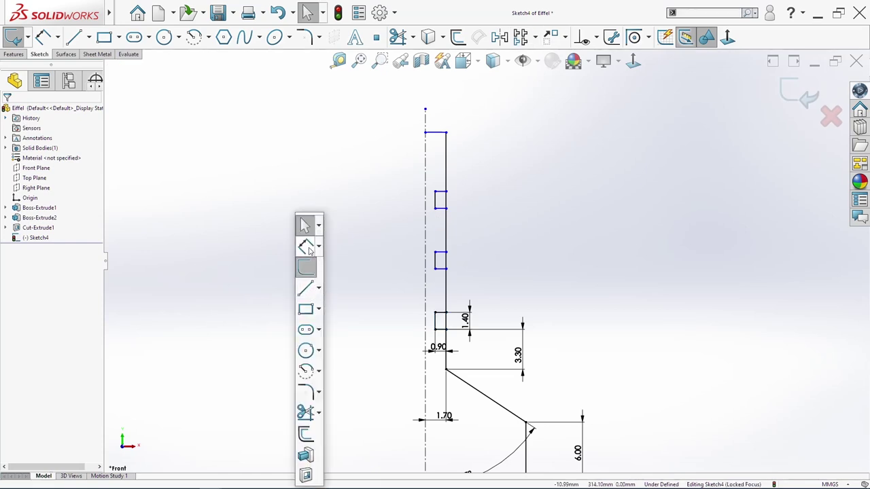
{"action": "left_click", "coordinate": [307, 248]}
{"action": "left_click", "coordinate": [442, 332]}
{"action": "left_click", "coordinate": [444, 270]}
{"action": "left_click", "coordinate": [516, 294]}
{"action": "key", "text": "Escape"}
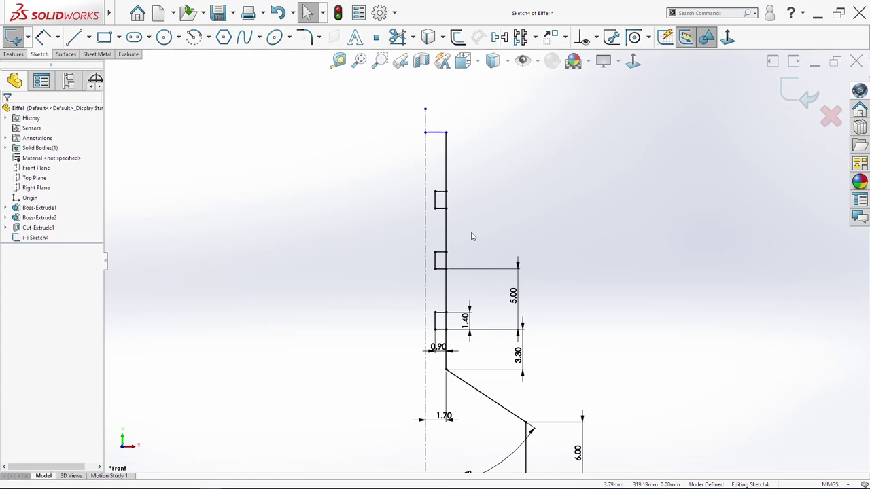
Dimension the distance from the uppermost notch's upper line to the profile's top horizontal line as 14 mm
{"action": "scroll", "coordinate": [474, 143], "scroll_direction": "down", "scroll_amount": 3}
{"action": "key", "text": "s"}
{"action": "key", "text": "s"}
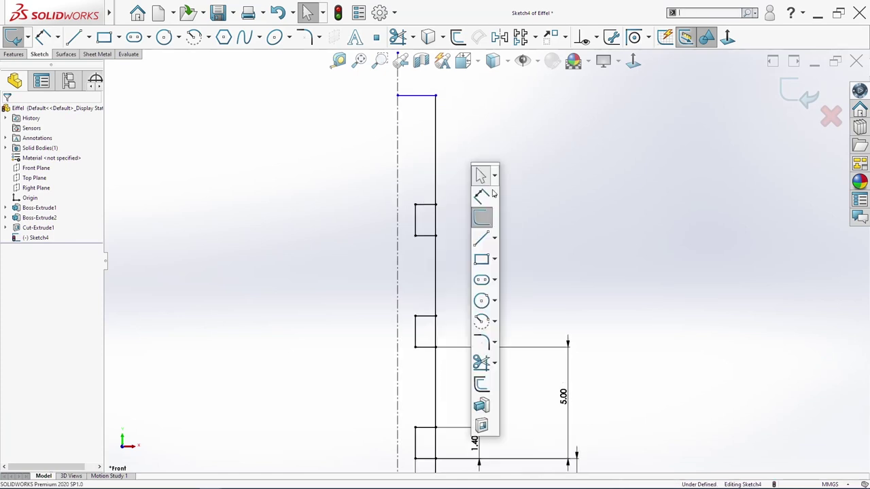
{"action": "left_click", "coordinate": [482, 198]}
{"action": "left_click", "coordinate": [433, 98]}
{"action": "left_click", "coordinate": [437, 205]}
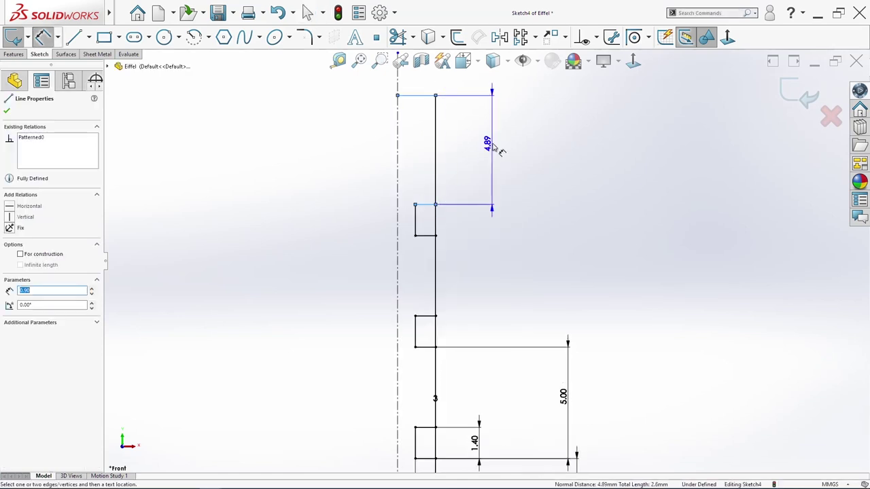
{"action": "left_click", "coordinate": [493, 144]}
{"action": "type", "text": "14"}
{"action": "key", "text": "Return"}
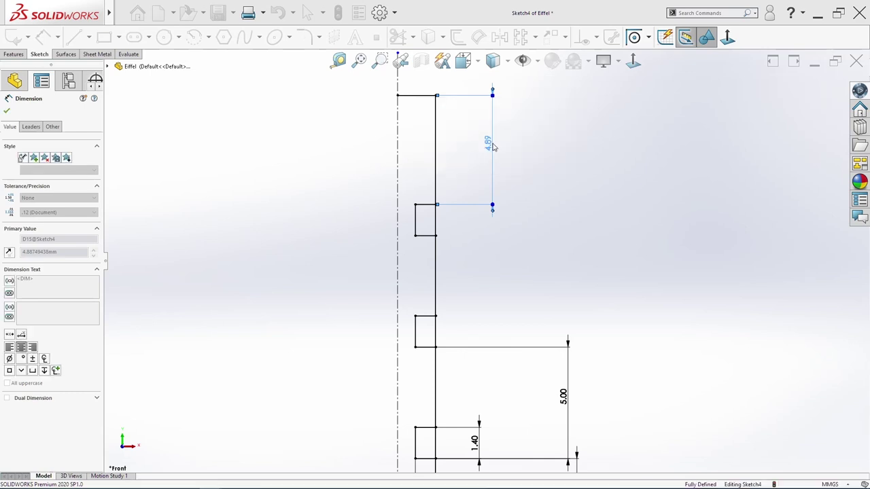
Trim away the vertical profile segments that close off the three notches
{"action": "key", "text": "Escape"}
{"action": "scroll", "coordinate": [515, 216], "scroll_direction": "up", "scroll_amount": 4}
{"action": "scroll", "coordinate": [513, 217], "scroll_direction": "down", "scroll_amount": 2}
{"action": "key", "text": "s"}
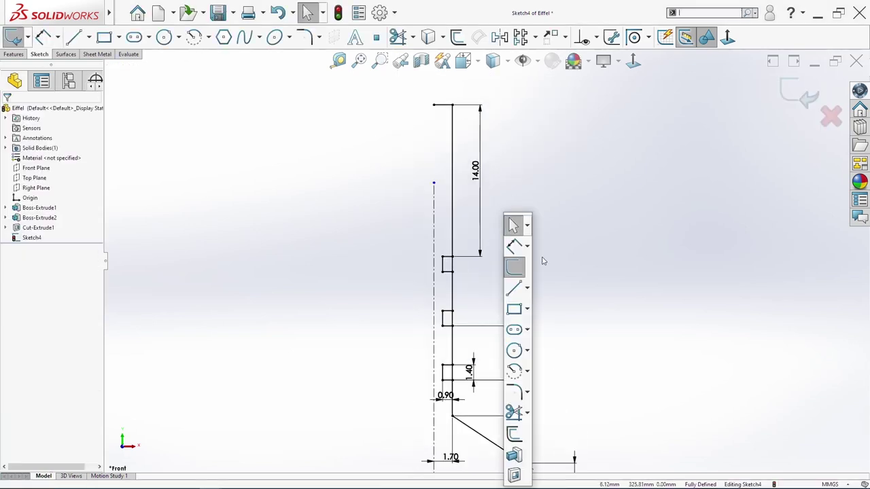
{"action": "left_click", "coordinate": [513, 413]}
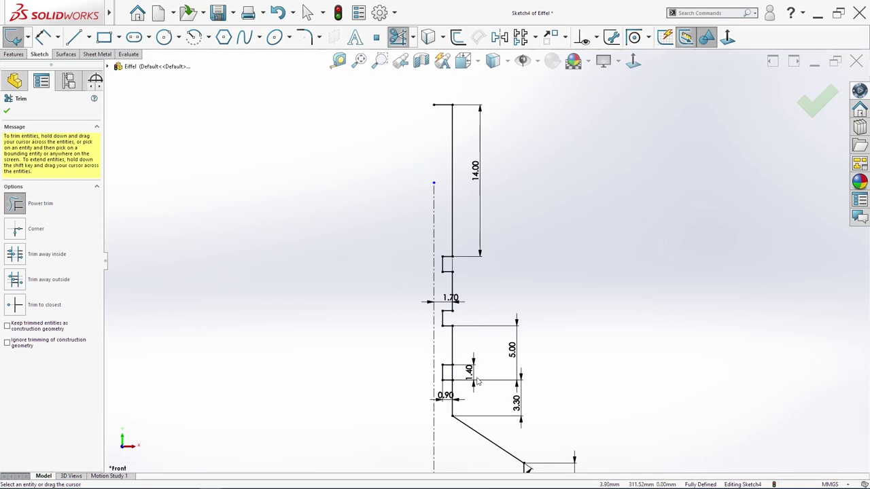
{"action": "scroll", "coordinate": [515, 272], "scroll_direction": "up", "scroll_amount": 3}
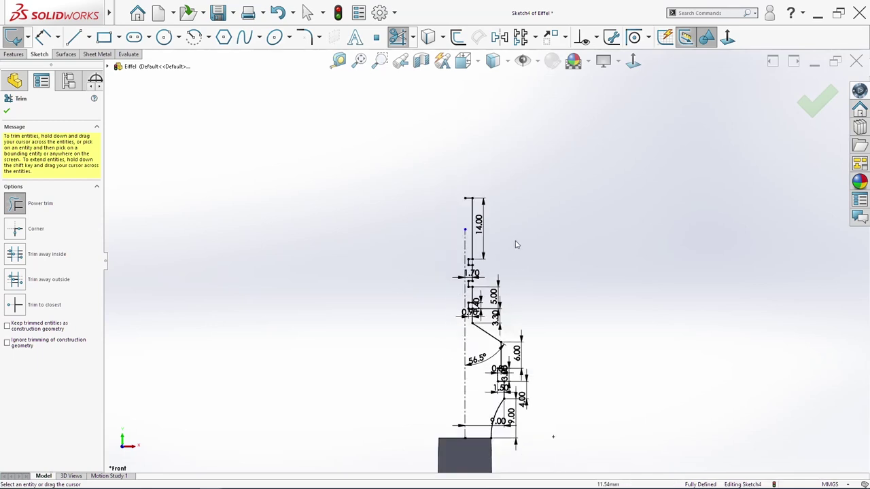
{"action": "scroll", "coordinate": [514, 245], "scroll_direction": "down", "scroll_amount": 2}
{"action": "key", "text": "Escape"}
Close the profile with a horizontal line from the arc's lower end to the bottom end of the centreline
{"action": "key", "text": "s"}
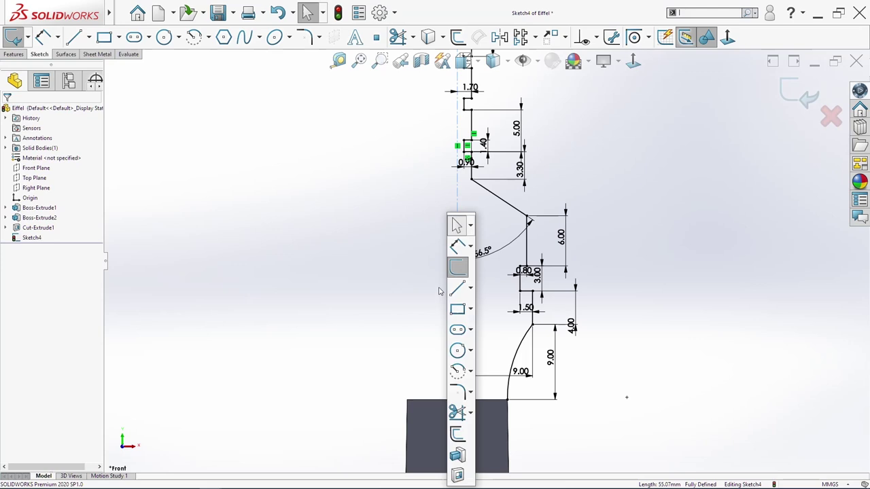
{"action": "left_click", "coordinate": [458, 287]}
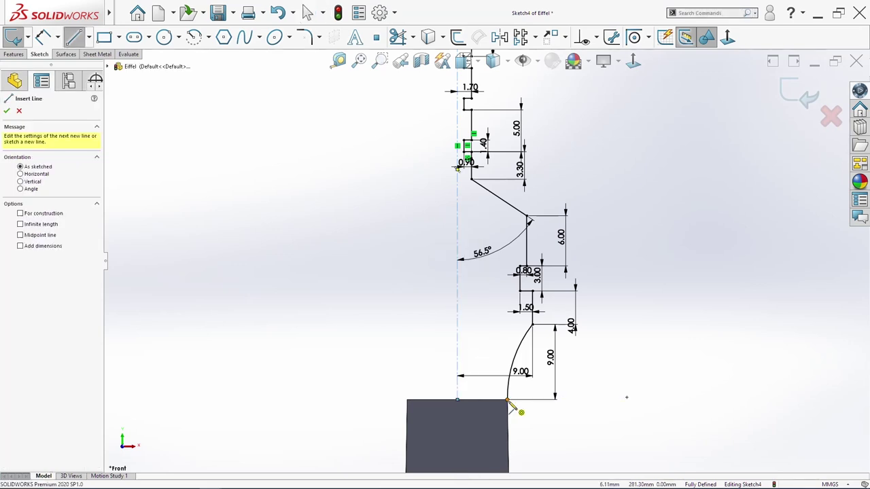
{"action": "left_click", "coordinate": [508, 400]}
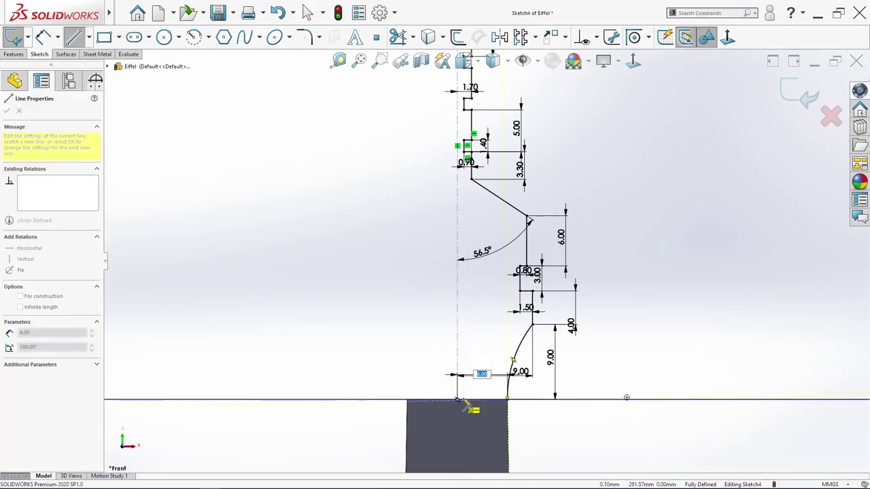
{"action": "left_click", "coordinate": [457, 399]}
{"action": "key", "text": "Escape"}
{"action": "scroll", "coordinate": [535, 253], "scroll_direction": "up", "scroll_amount": 3}
{"action": "scroll", "coordinate": [534, 220], "scroll_direction": "down", "scroll_amount": 2}
{"action": "scroll", "coordinate": [525, 225], "scroll_direction": "up", "scroll_amount": 1}
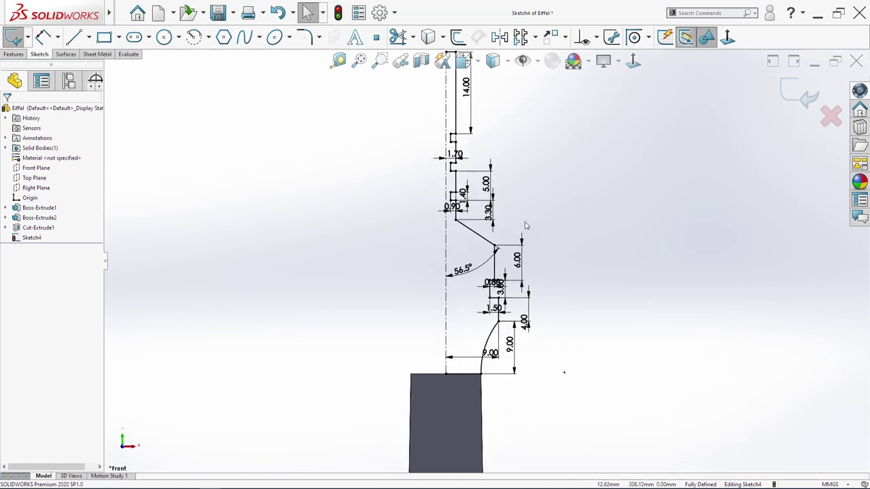
Revolve the closed tip profile 360 degrees around the vertical centreline, merging it with the tower body
{"action": "left_click", "coordinate": [15, 55]}
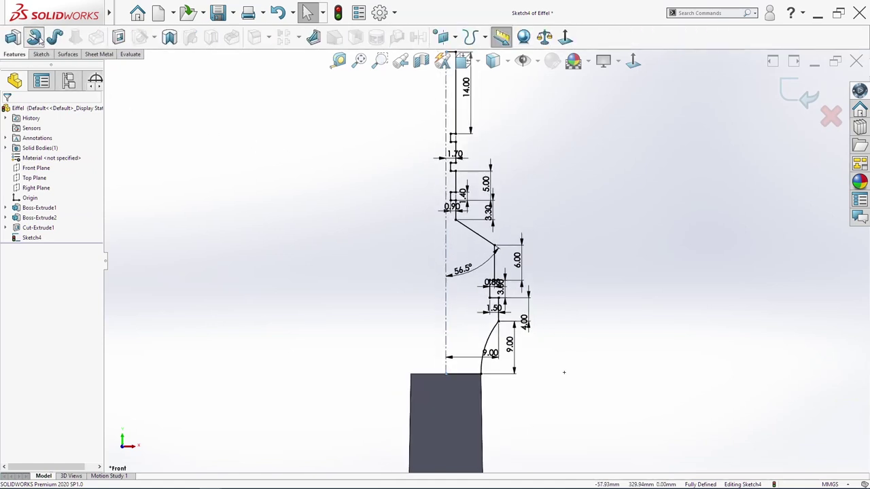
{"action": "left_click", "coordinate": [35, 38]}
{"action": "left_click", "coordinate": [457, 252]}
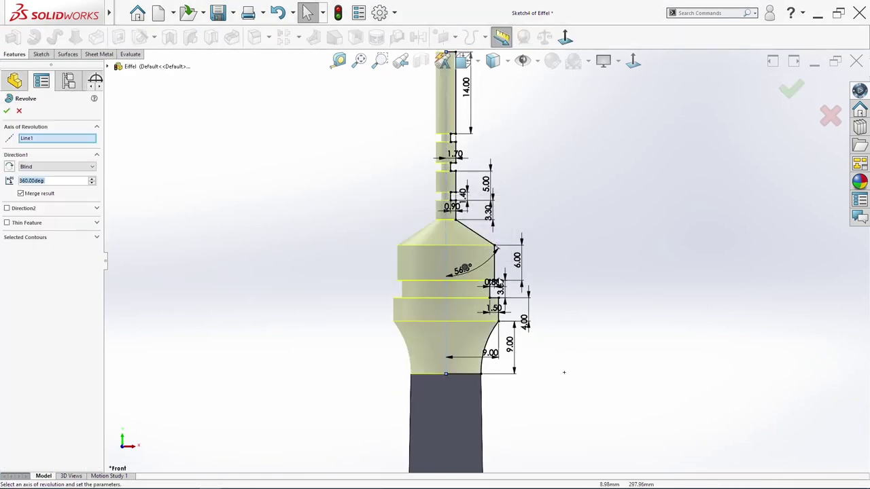
{"action": "left_click", "coordinate": [792, 90]}
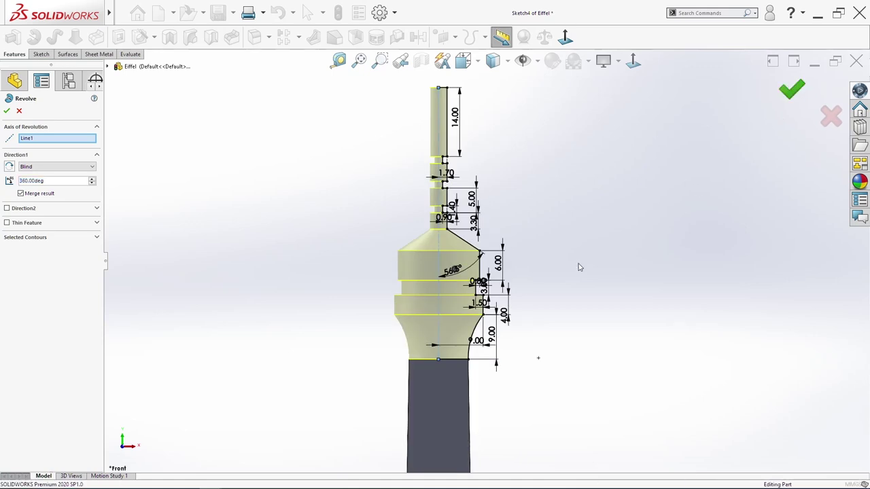
Chamfer the top circular edge of the antenna rod by 1 mm at 45 degrees
{"action": "middle_click_drag", "start_coordinate": [479, 340], "coordinate": [424, 309]}
{"action": "scroll", "coordinate": [503, 353], "scroll_direction": "up", "scroll_amount": 6}
{"action": "scroll", "coordinate": [487, 263], "scroll_direction": "down", "scroll_amount": 2}
{"action": "scroll", "coordinate": [485, 262], "scroll_direction": "up", "scroll_amount": 5}
{"action": "scroll", "coordinate": [483, 252], "scroll_direction": "down", "scroll_amount": 3}
{"action": "middle_click_drag", "start_coordinate": [507, 76], "coordinate": [500, 177], "text": "ctrl"}
{"action": "scroll", "coordinate": [437, 369], "scroll_direction": "down", "scroll_amount": 3}
{"action": "key", "text": "s"}
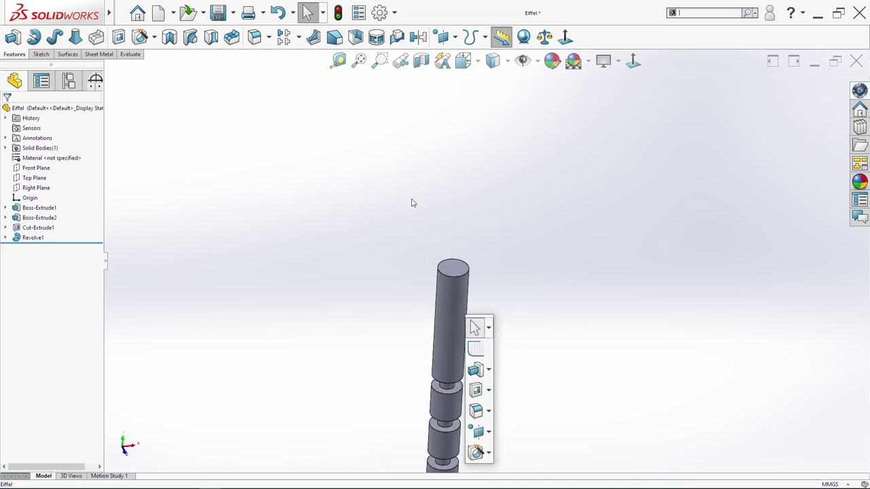
{"action": "left_click", "coordinate": [298, 37]}
{"action": "left_click", "coordinate": [267, 36]}
{"action": "left_click", "coordinate": [273, 63]}
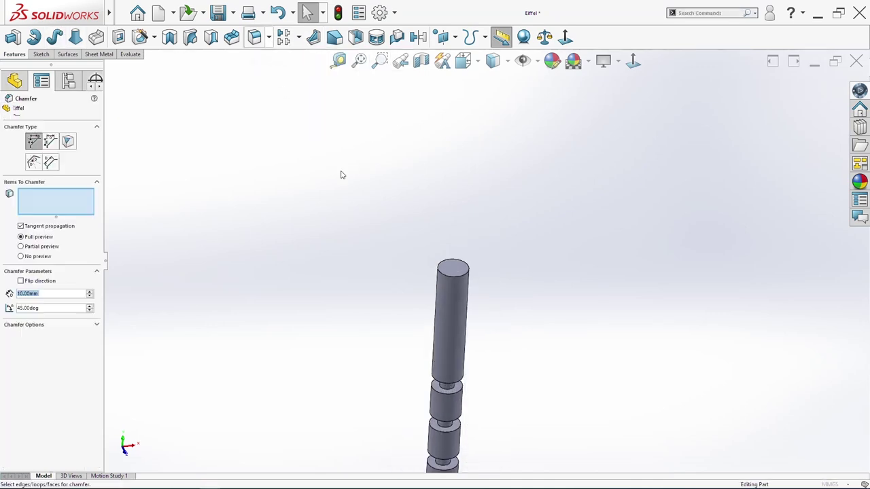
{"action": "left_click", "coordinate": [453, 269]}
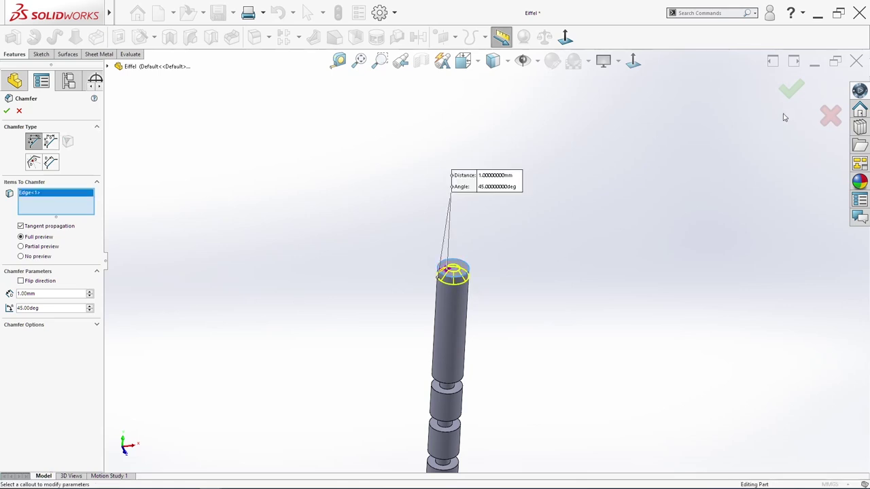
{"action": "left_click", "coordinate": [798, 92]}
Start a sketch on the Front Plane and draw a rectangle about 3.4 mm wide and 3.7 mm high on the upper drum
{"action": "middle_click_drag", "start_coordinate": [526, 349], "coordinate": [514, 307]}
{"action": "scroll", "coordinate": [514, 306], "scroll_direction": "up", "scroll_amount": 3}
{"action": "middle_click_drag", "start_coordinate": [511, 208], "coordinate": [554, 247]}
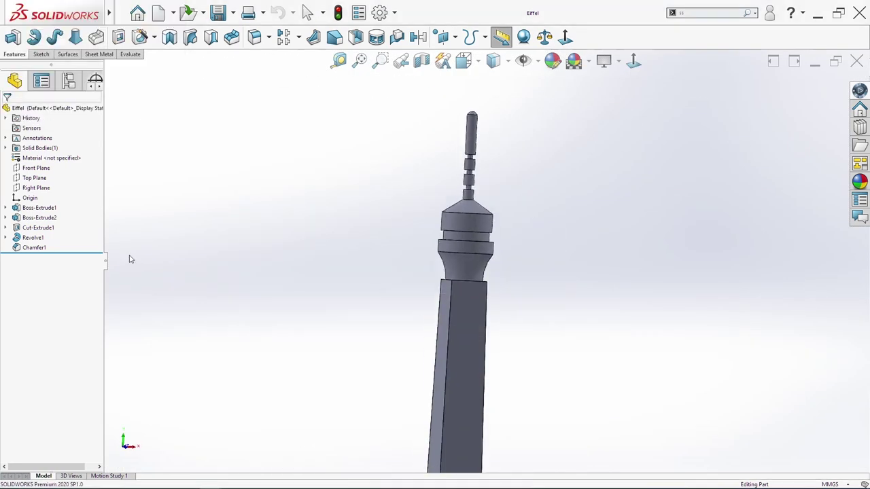
{"action": "right_click", "coordinate": [38, 171]}
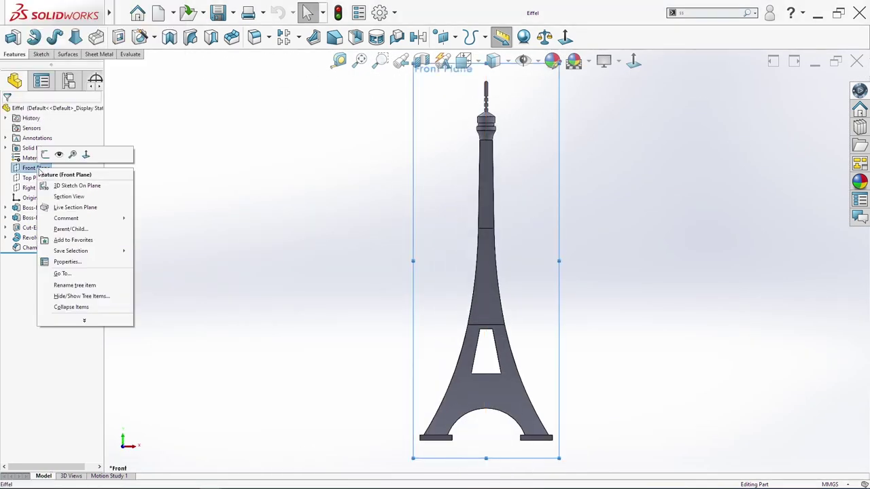
{"action": "left_click", "coordinate": [44, 154]}
{"action": "scroll", "coordinate": [506, 126], "scroll_direction": "down", "scroll_amount": 5}
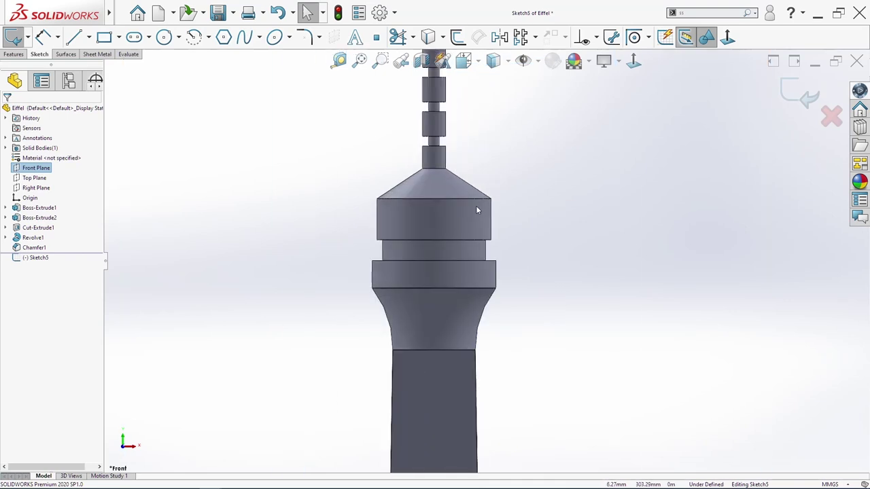
{"action": "key", "text": "r"}
{"action": "scroll", "coordinate": [445, 223], "scroll_direction": "down", "scroll_amount": 3}
{"action": "mouse_move", "coordinate": [379, 194]}
{"action": "left_mouse_down"}
{"action": "mouse_move", "coordinate": [442, 247]}
{"action": "mouse_move", "coordinate": [430, 245]}
{"action": "left_mouse_up"}
{"action": "key", "text": "Escape"}
Draw a vertical construction centreline from the midpoint of the upper drum's lower edge up past the rectangle
{"action": "key", "text": "s"}
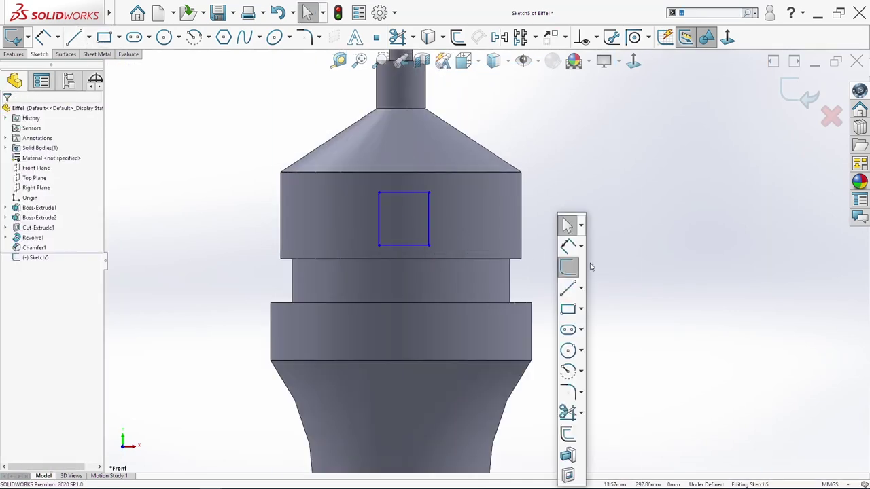
{"action": "left_click", "coordinate": [581, 288]}
{"action": "left_click", "coordinate": [590, 312]}
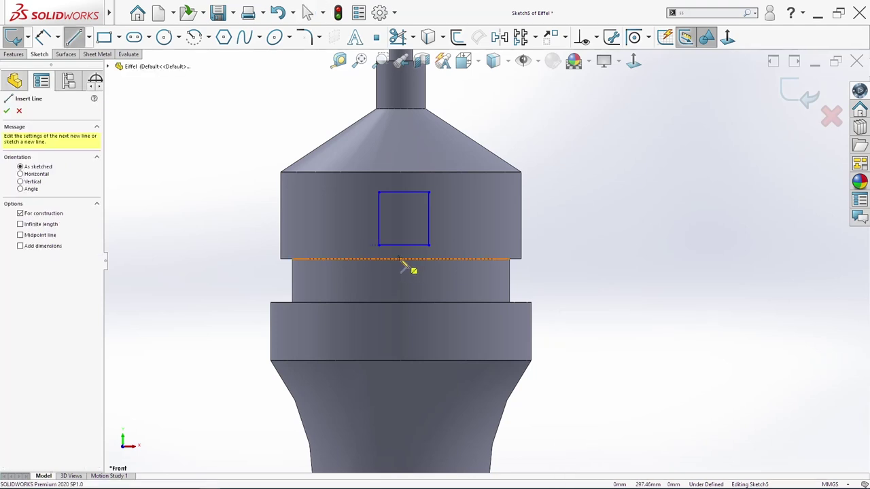
{"action": "left_click", "coordinate": [401, 259]}
{"action": "left_click", "coordinate": [401, 160]}
{"action": "key", "text": "Escape"}
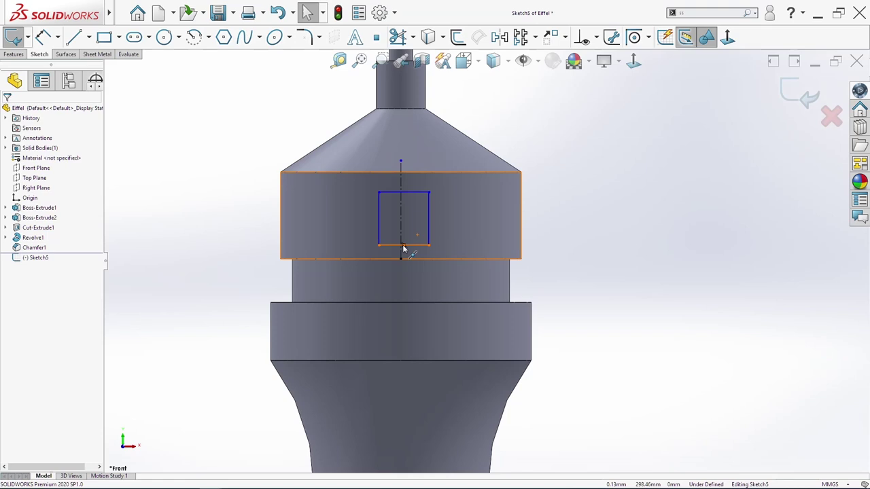
Centre the rectangle on the vertical centreline by relating its lower edge to that line
{"action": "left_click", "coordinate": [403, 245]}
{"action": "left_click", "coordinate": [401, 225], "text": "ctrl"}
{"action": "left_click", "coordinate": [35, 268]}
{"action": "key", "text": "Escape"}
Dimension the rectangle's width as 3.3 mm
{"action": "key", "text": "s"}
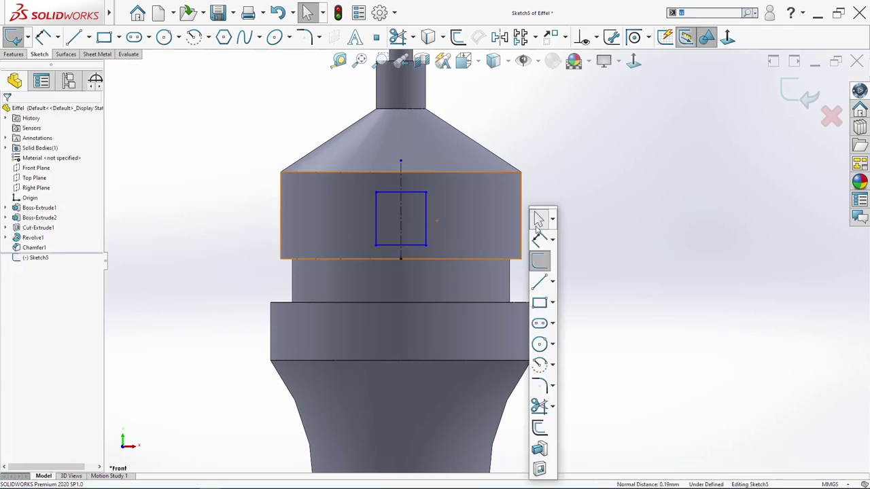
{"action": "left_click", "coordinate": [539, 237]}
{"action": "left_click", "coordinate": [417, 194]}
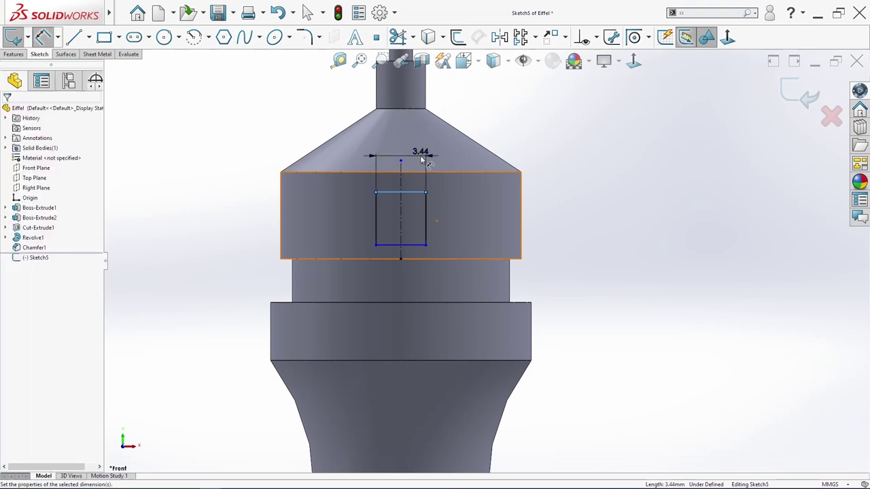
{"action": "left_click", "coordinate": [421, 157]}
{"action": "key", "text": "Return"}
Dimension the rectangle's height as 4 mm
{"action": "key", "text": "s"}
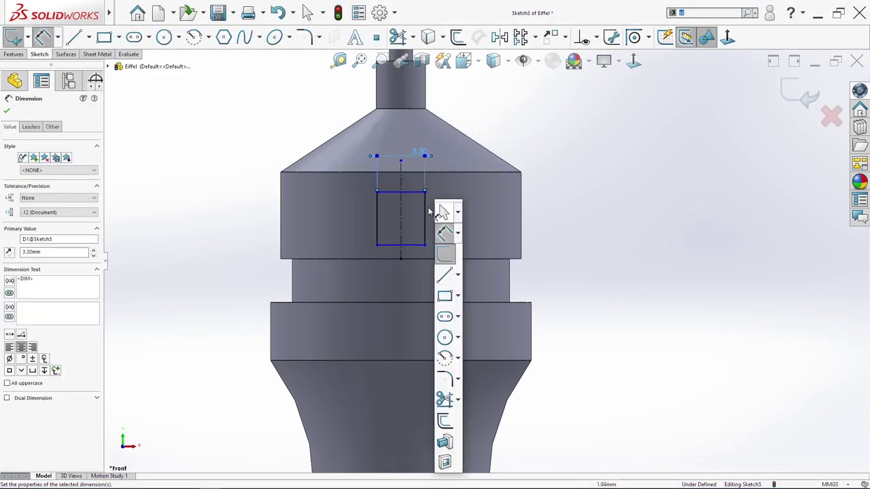
{"action": "key", "text": "s"}
{"action": "key", "text": "Escape"}
{"action": "left_click", "coordinate": [425, 205]}
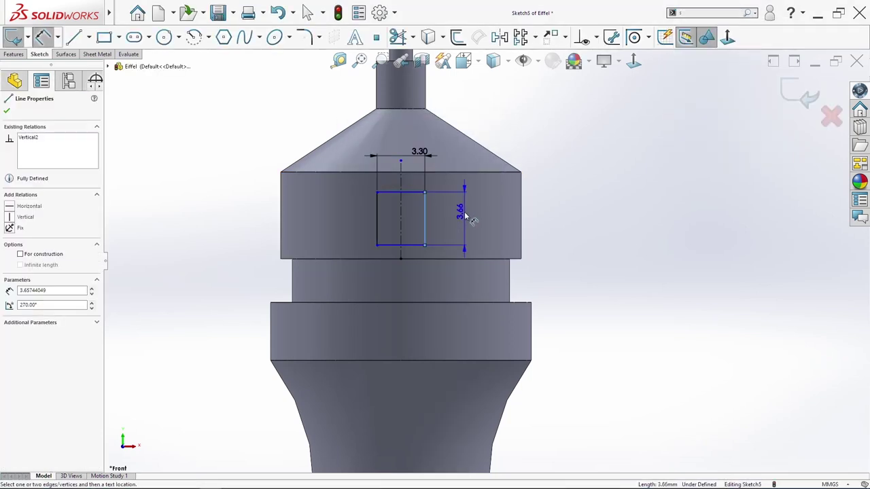
{"action": "left_click", "coordinate": [458, 217]}
{"action": "type", "text": "4"}
{"action": "key", "text": "Return"}
{"action": "key", "text": "Escape"}
Dimension the distance between the rectangle's lower line and the upper drum's lower edge as 1 mm
{"action": "key", "text": "s"}
{"action": "left_click", "coordinate": [479, 246]}
{"action": "left_click", "coordinate": [463, 270]}
{"action": "left_click", "coordinate": [452, 258]}
{"action": "left_click", "coordinate": [610, 273]}
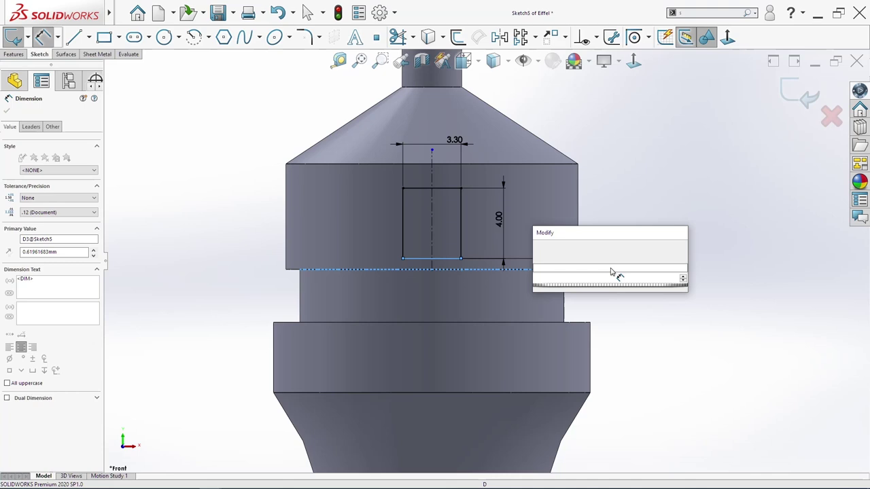
{"action": "type", "text": "1"}
{"action": "key", "text": "Return"}
{"action": "key", "text": "Escape"}
Cut-extrude the rectangle with a 10 mm blind depth to form a window in the upper drum
{"action": "key", "text": "s"}
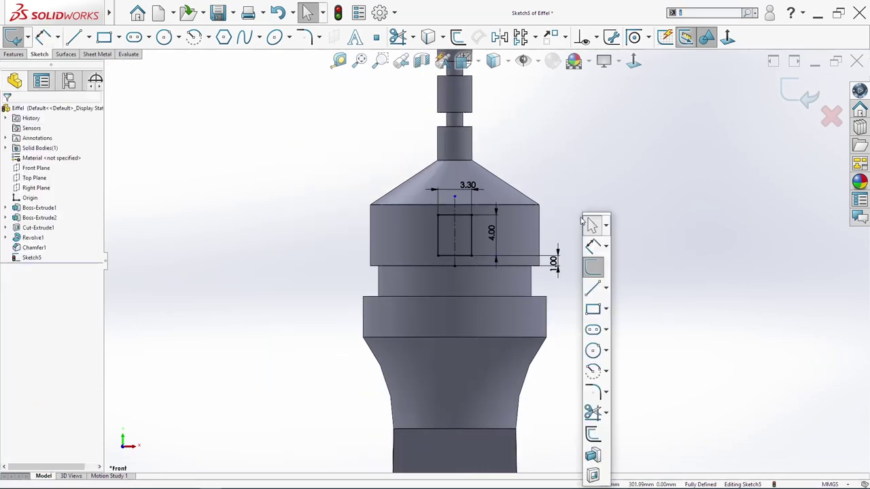
{"action": "left_click", "coordinate": [15, 54]}
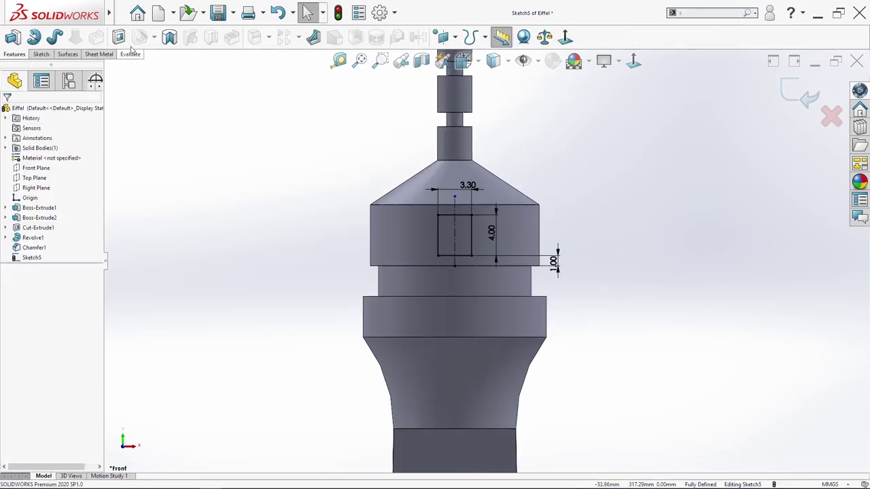
{"action": "left_click", "coordinate": [119, 38]}
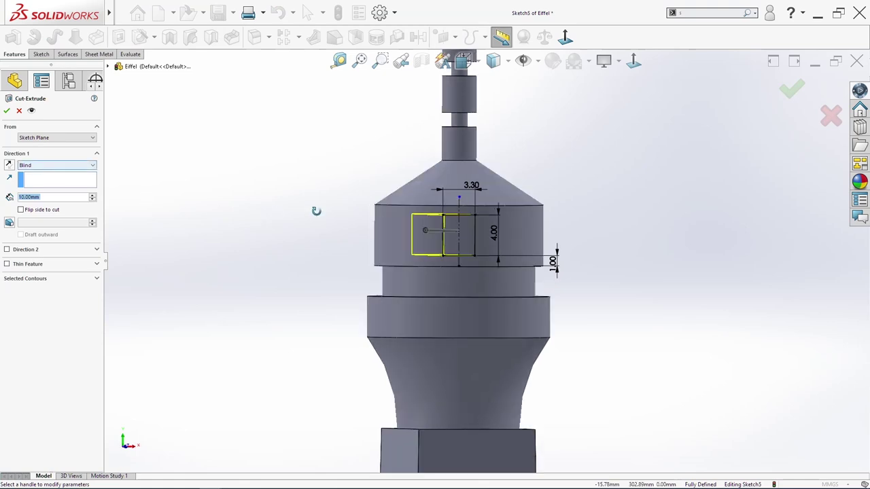
{"action": "left_click", "coordinate": [5, 110]}
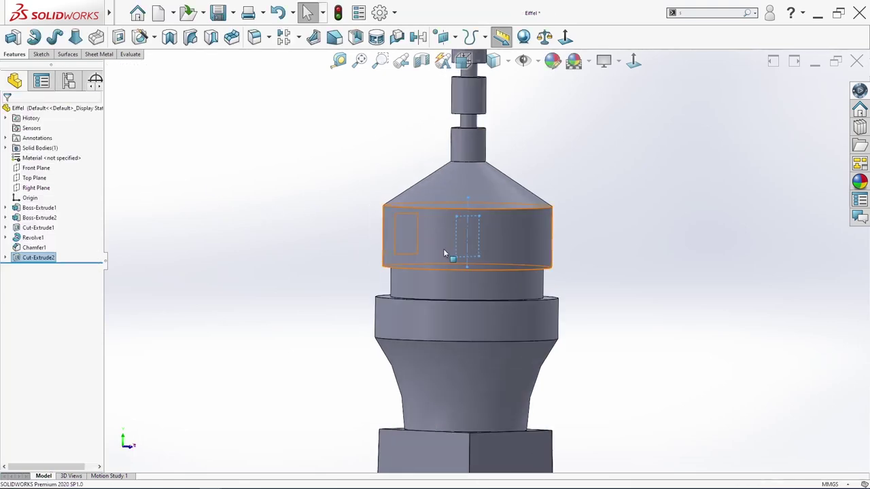
Create a circular pattern of the window cut around the upper drum's cylindrical face, equally spaced over 360 degrees
{"action": "middle_click_drag", "start_coordinate": [349, 249], "coordinate": [415, 254]}
{"action": "left_click", "coordinate": [39, 258]}
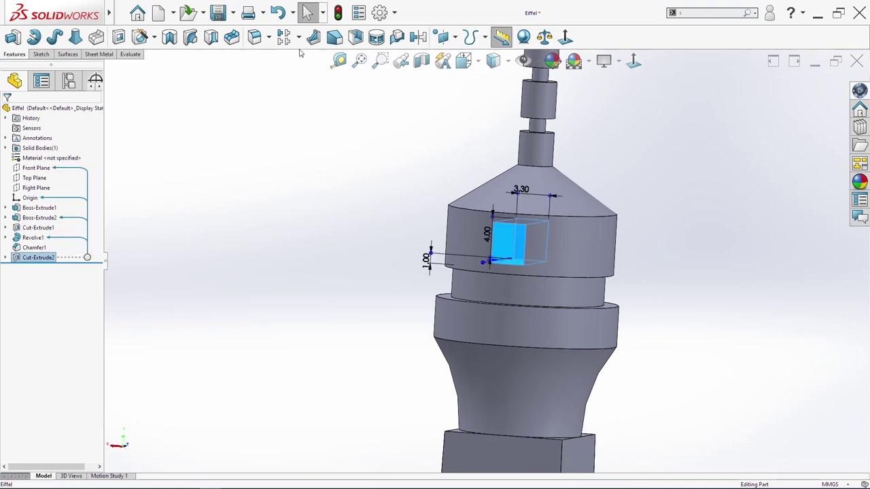
{"action": "left_click", "coordinate": [299, 37]}
{"action": "left_click", "coordinate": [307, 66]}
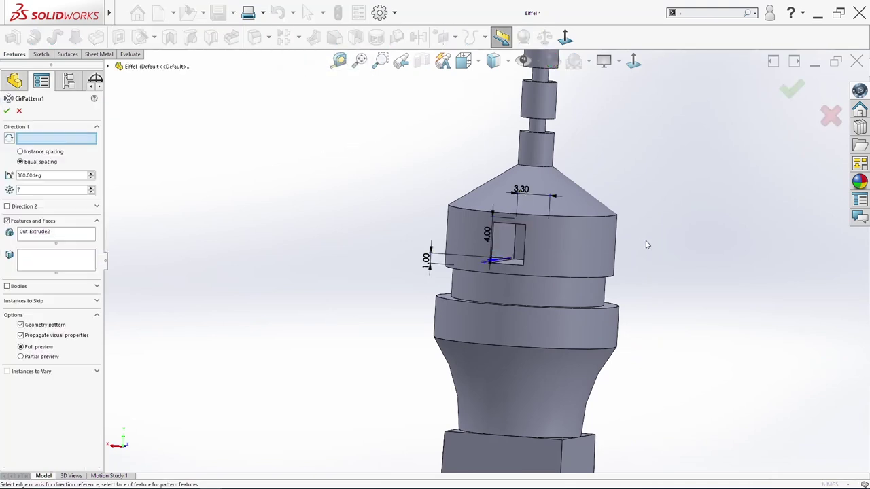
{"action": "left_click", "coordinate": [588, 230]}
{"action": "middle_click_drag", "start_coordinate": [658, 275], "coordinate": [541, 288]}
{"action": "scroll", "coordinate": [528, 241], "scroll_direction": "up", "scroll_amount": 3}
{"action": "scroll", "coordinate": [503, 224], "scroll_direction": "down", "scroll_amount": 4}
{"action": "middle_click_drag", "start_coordinate": [491, 238], "coordinate": [462, 228]}
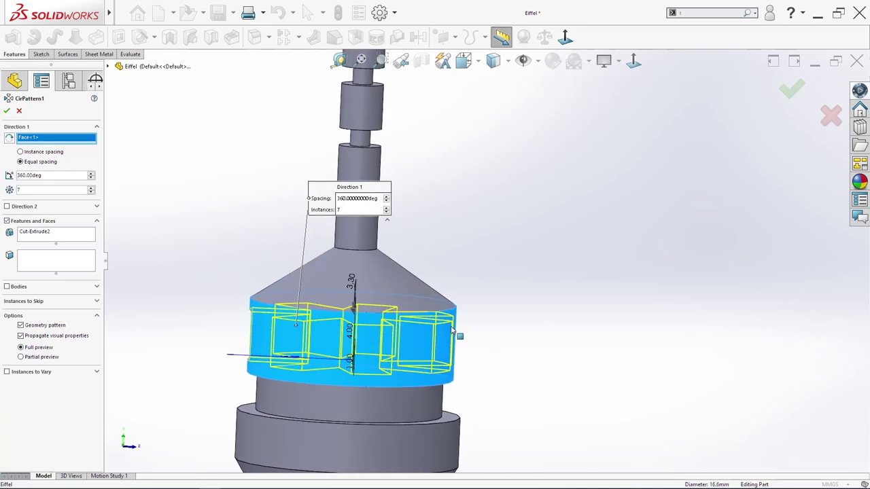
{"action": "key", "text": "Return"}
{"action": "middle_click_drag", "start_coordinate": [489, 371], "coordinate": [477, 446]}
{"action": "left_click", "coordinate": [7, 110]}
Examine the patterned drum windows, the whole tower from the right side, and the arched legs at its base
{"action": "middle_click_drag", "start_coordinate": [515, 308], "coordinate": [495, 281]}
{"action": "scroll", "coordinate": [495, 280], "scroll_direction": "up", "scroll_amount": 3}
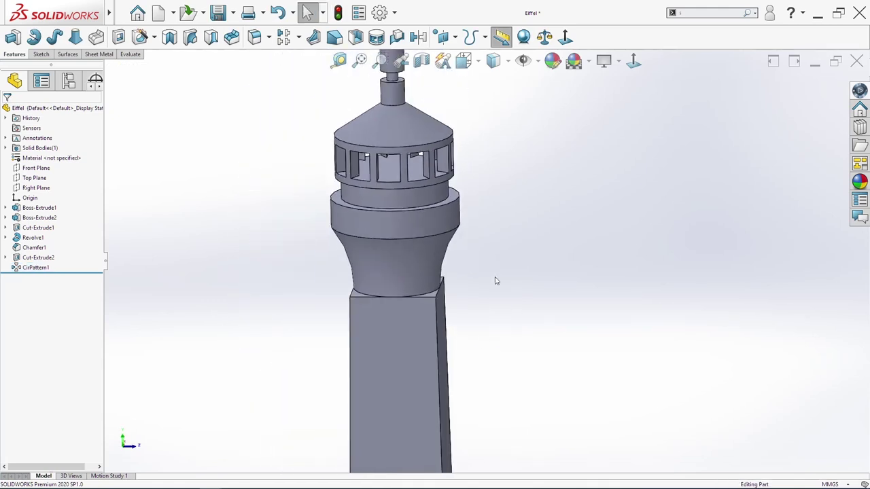
{"action": "scroll", "coordinate": [401, 184], "scroll_direction": "down", "scroll_amount": 3}
{"action": "middle_click_drag", "start_coordinate": [401, 183], "coordinate": [596, 245]}
{"action": "scroll", "coordinate": [595, 248], "scroll_direction": "up", "scroll_amount": 8}
{"action": "key", "text": "space"}
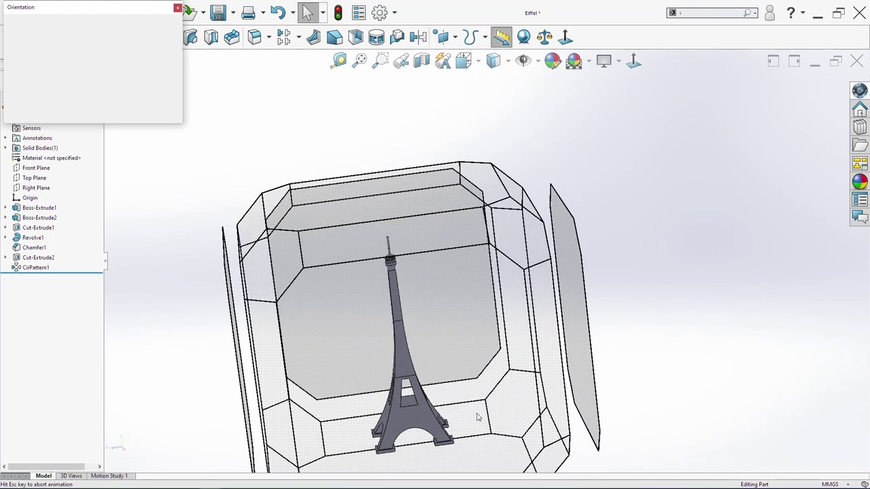
{"action": "left_click", "coordinate": [421, 378]}
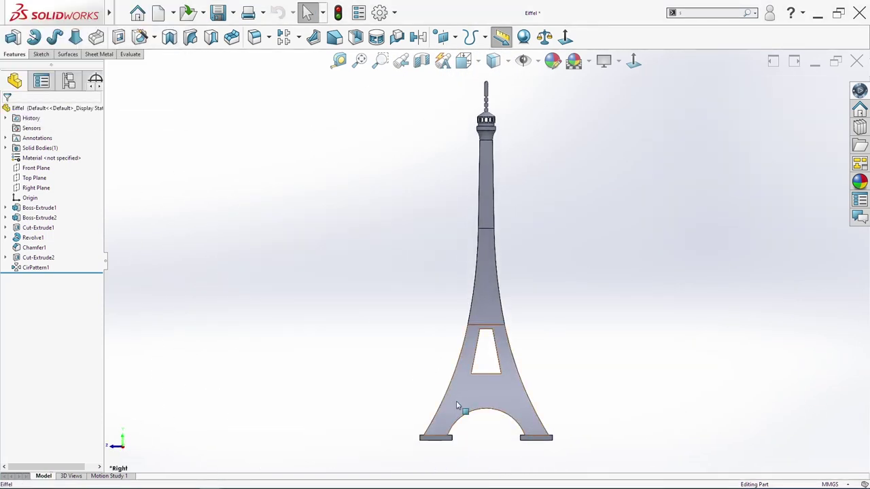
{"action": "scroll", "coordinate": [457, 405], "scroll_direction": "down", "scroll_amount": 2}
{"action": "middle_click_drag", "start_coordinate": [449, 397], "coordinate": [541, 344]}
{"action": "scroll", "coordinate": [464, 265], "scroll_direction": "up", "scroll_amount": 3}
{"action": "scroll", "coordinate": [427, 386], "scroll_direction": "down", "scroll_amount": 5}
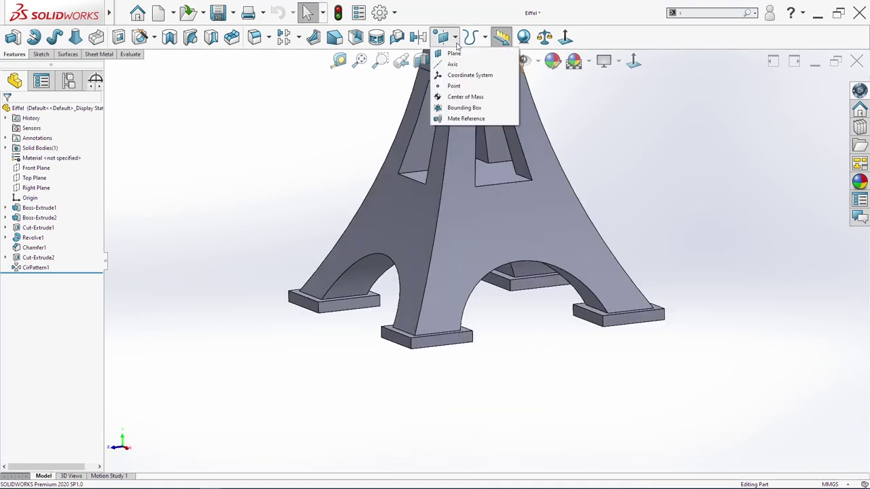
Create a reference plane offset 58 mm upward from the underside of one leg's base pad, using Flip offset
{"action": "mouse_move", "coordinate": [441, 365]}
{"action": "middle_mouse_down"}
{"action": "mouse_move", "coordinate": [445, 294]}
{"action": "mouse_move", "coordinate": [442, 364]}
{"action": "middle_mouse_up"}
{"action": "left_click", "coordinate": [435, 345]}
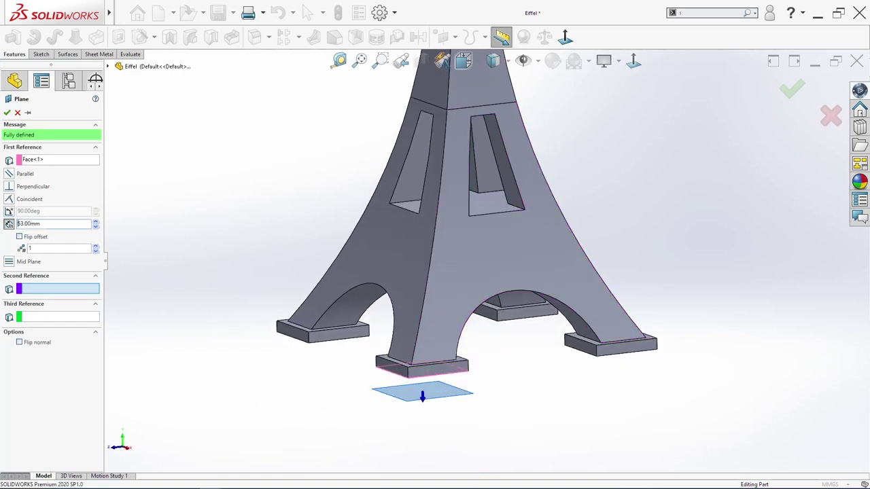
{"action": "left_click", "coordinate": [19, 237]}
{"action": "middle_click_drag", "start_coordinate": [449, 308], "coordinate": [459, 240]}
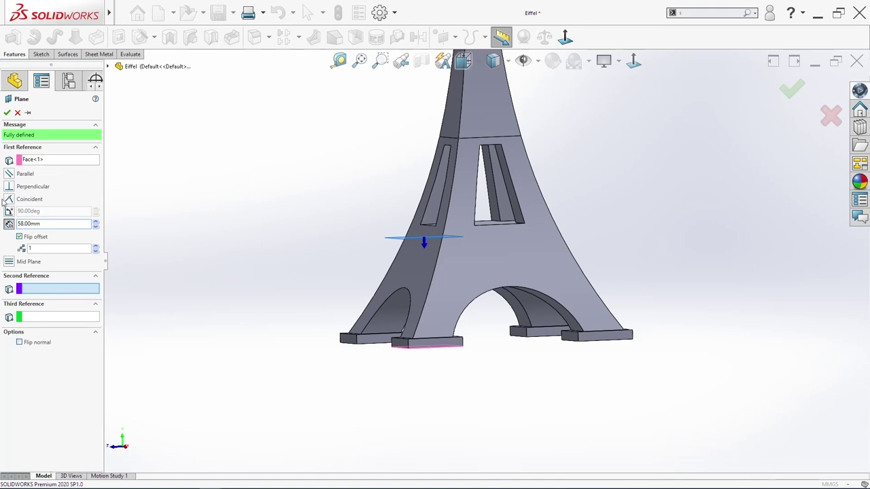
{"action": "left_click", "coordinate": [6, 113]}
Start a sketch on the new offset plane and orient the view to the tower's top
{"action": "middle_click_drag", "start_coordinate": [543, 378], "coordinate": [453, 364]}
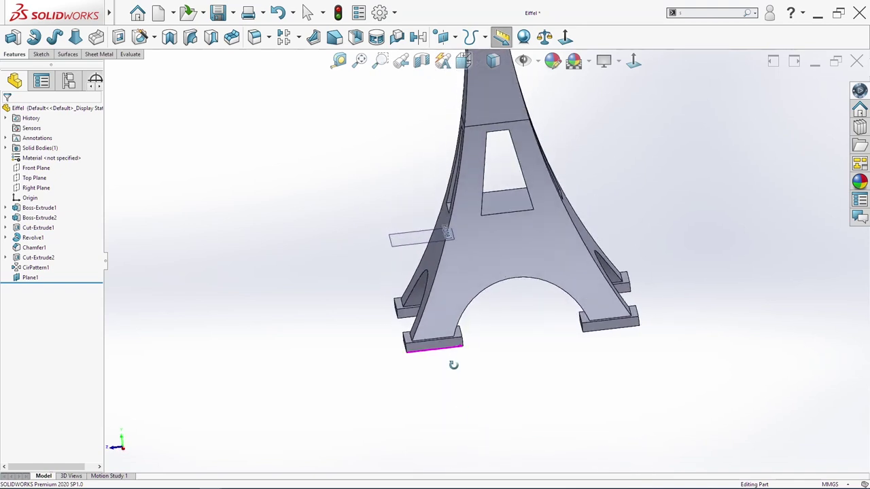
{"action": "middle_click_drag", "start_coordinate": [540, 310], "coordinate": [413, 252]}
{"action": "right_click", "coordinate": [418, 259]}
{"action": "left_click", "coordinate": [326, 252]}
{"action": "right_click", "coordinate": [23, 269]}
{"action": "right_click", "coordinate": [23, 277]}
{"action": "left_click", "coordinate": [30, 251]}
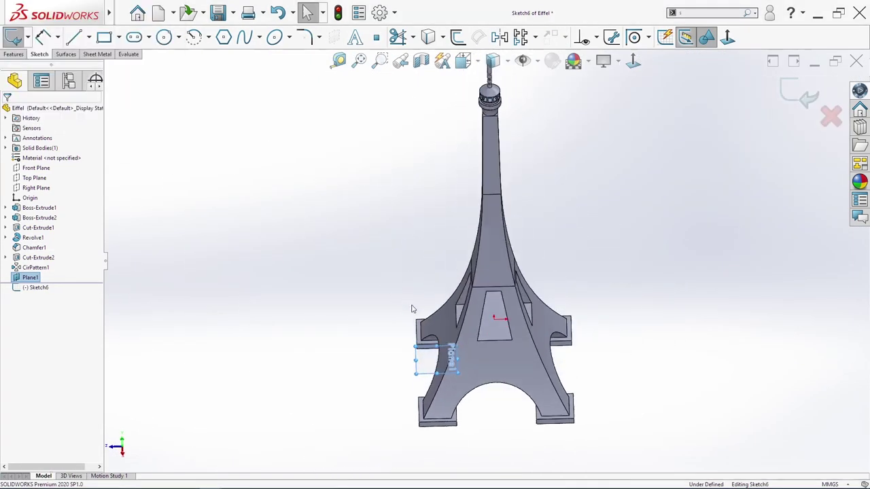
{"action": "key", "text": "space"}
{"action": "left_click", "coordinate": [419, 223]}
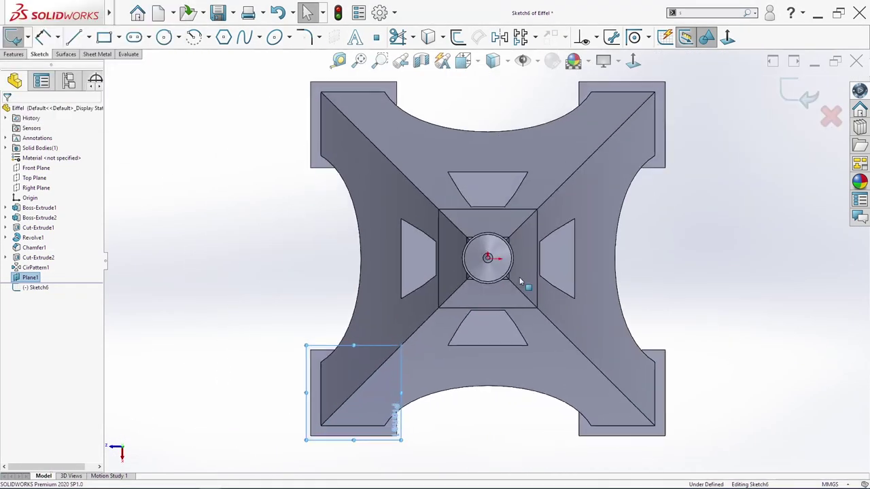
{"action": "left_click", "coordinate": [124, 12]}
{"action": "left_click", "coordinate": [139, 117]}
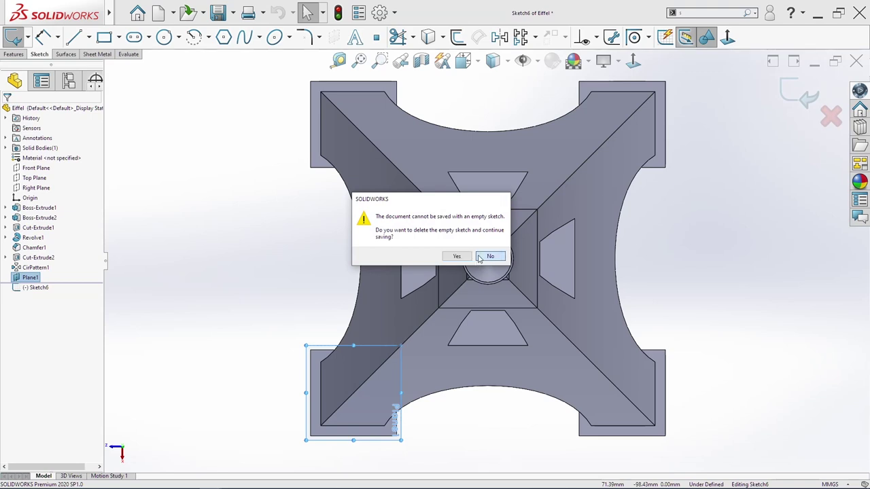
{"action": "left_click", "coordinate": [479, 258]}
Sketch a vertical and a horizontal centerline crossing at the origin and extending beyond the tower's outline
{"action": "key", "text": "s"}
{"action": "left_click", "coordinate": [309, 288]}
{"action": "left_click", "coordinate": [314, 312]}
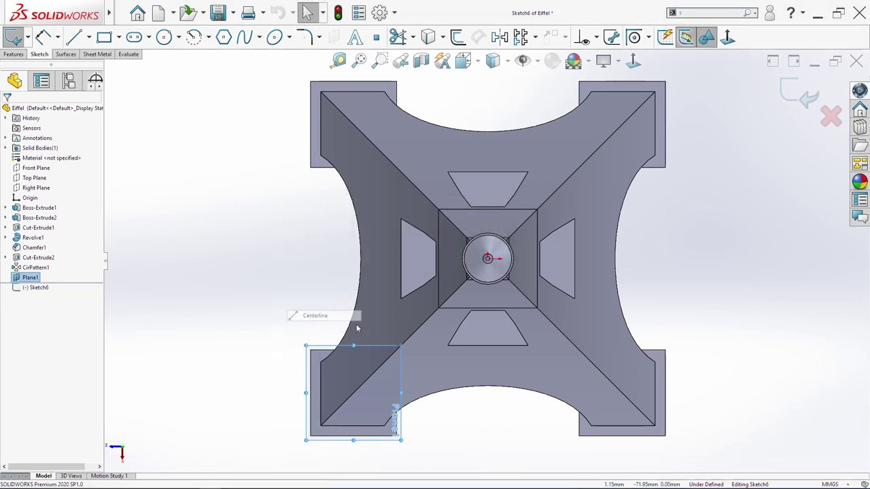
{"action": "left_click", "coordinate": [487, 129]}
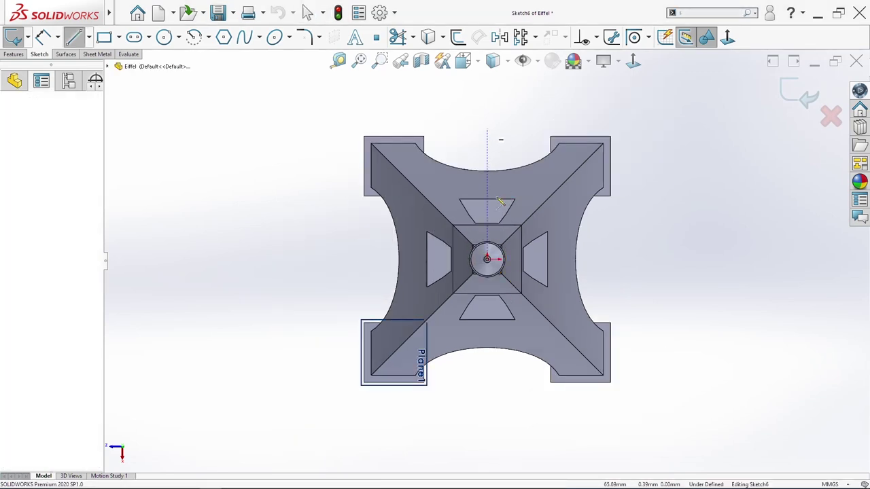
{"action": "left_click", "coordinate": [487, 380]}
{"action": "left_click", "coordinate": [317, 259]}
{"action": "left_click", "coordinate": [678, 259]}
{"action": "key", "text": "Escape"}
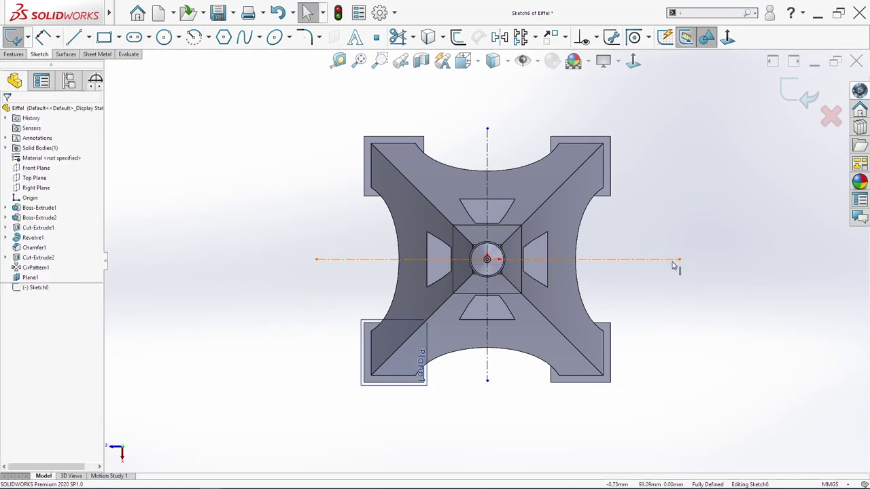
Sketch a corner rectangle around the tower's center, with its short sides about 93 mm long
{"action": "key", "text": "s"}
{"action": "left_click", "coordinate": [695, 315]}
{"action": "left_click", "coordinate": [333, 162]}
{"action": "left_click", "coordinate": [651, 347]}
{"action": "key", "text": "Escape"}
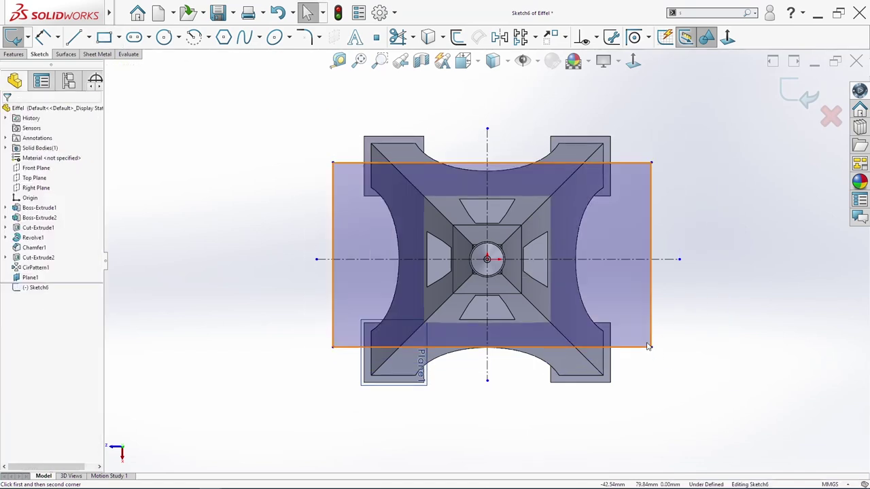
Make two adjacent sides of the rectangle equal in length to turn it into a square
{"action": "left_click", "coordinate": [647, 346]}
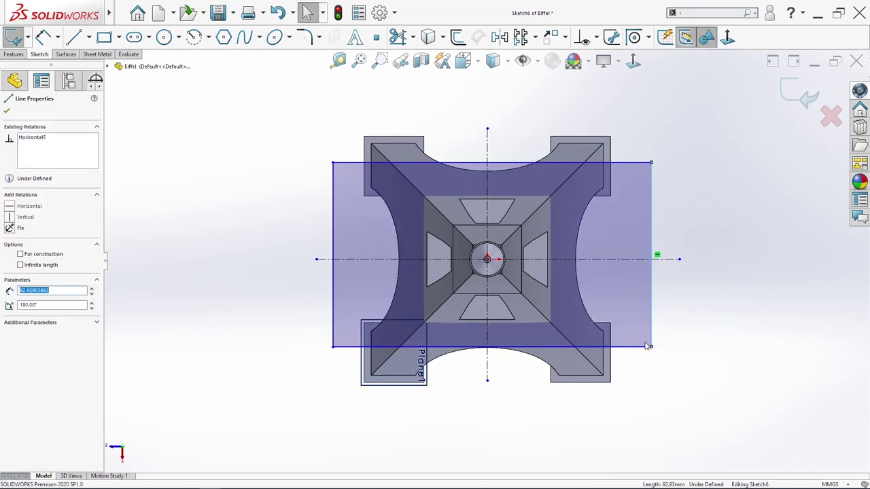
{"action": "left_click", "coordinate": [646, 347], "text": "ctrl"}
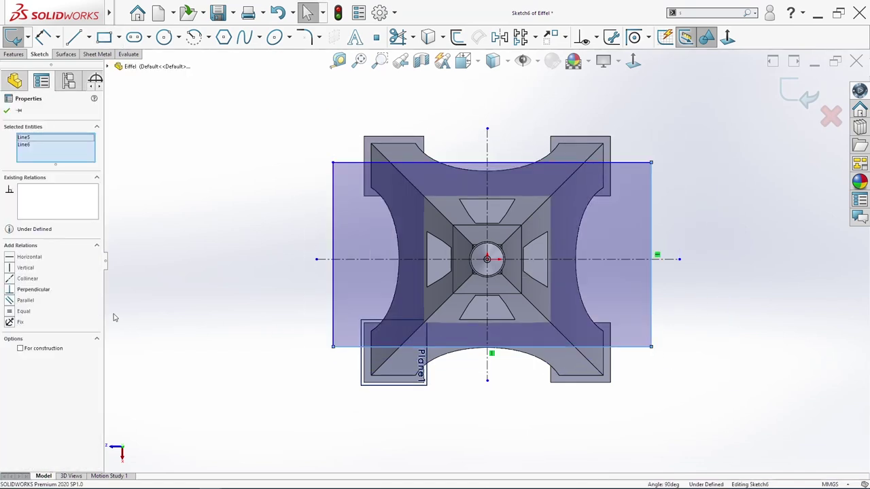
{"action": "left_click", "coordinate": [25, 311]}
{"action": "key", "text": "Escape"}
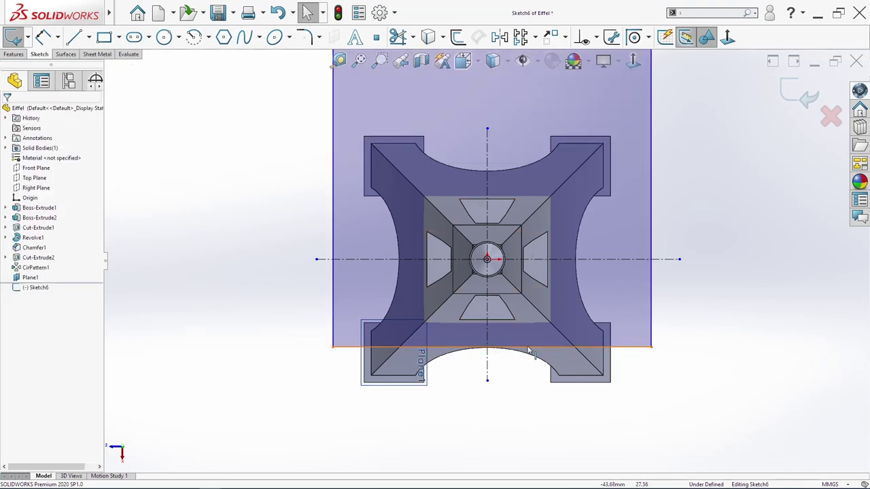
Add an Intersection relation that places the midpoint of the square's lower side on the vertical centerline
{"action": "left_click", "coordinate": [494, 347]}
{"action": "left_click", "coordinate": [492, 347], "text": "ctrl"}
{"action": "left_click", "coordinate": [486, 334], "text": "ctrl"}
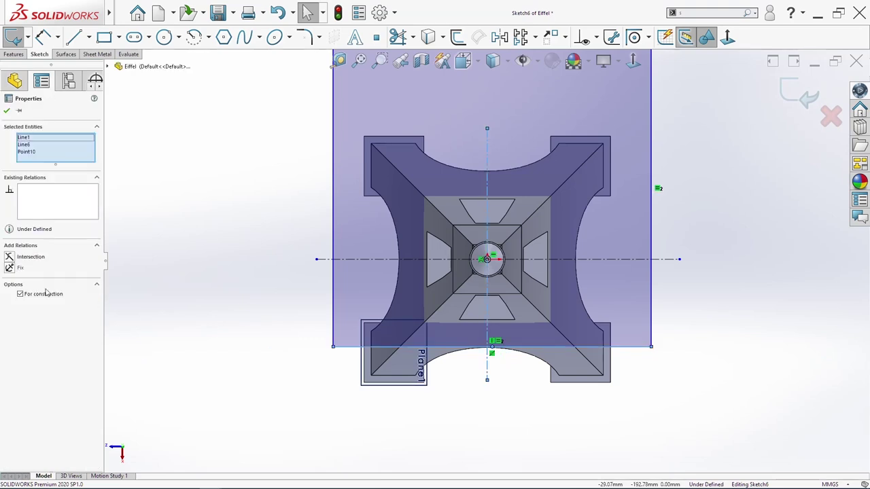
{"action": "left_click", "coordinate": [30, 257]}
{"action": "left_click", "coordinate": [703, 270]}
Add an Intersection relation between the horizontal centerline, the square's side beyond the X-axis arrow and that side's midpoint
{"action": "left_click", "coordinate": [659, 260]}
{"action": "scroll", "coordinate": [660, 259], "scroll_direction": "up", "scroll_amount": 5}
{"action": "scroll", "coordinate": [621, 181], "scroll_direction": "down", "scroll_amount": 4}
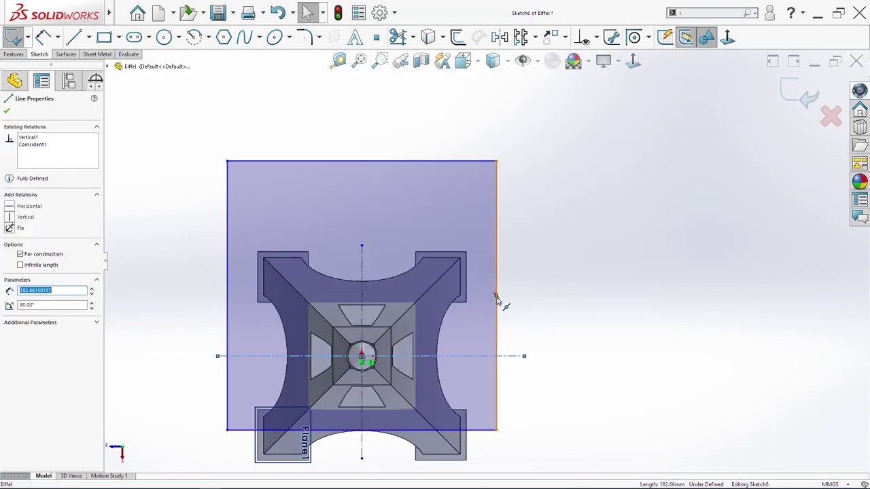
{"action": "left_click", "coordinate": [496, 295], "text": "ctrl"}
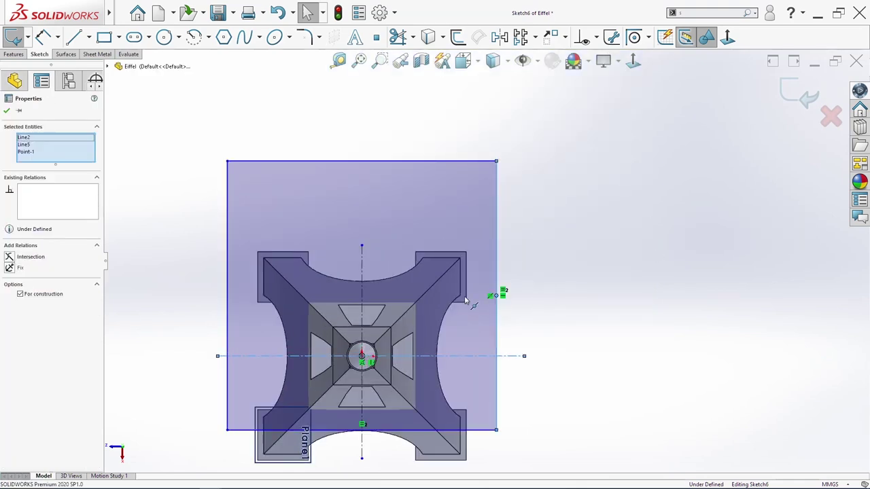
{"action": "left_click", "coordinate": [34, 258]}
{"action": "scroll", "coordinate": [485, 262], "scroll_direction": "up", "scroll_amount": 3}
{"action": "scroll", "coordinate": [415, 407], "scroll_direction": "down", "scroll_amount": 2}
{"action": "key", "text": "Escape"}
{"action": "scroll", "coordinate": [333, 293], "scroll_direction": "down", "scroll_amount": 3}
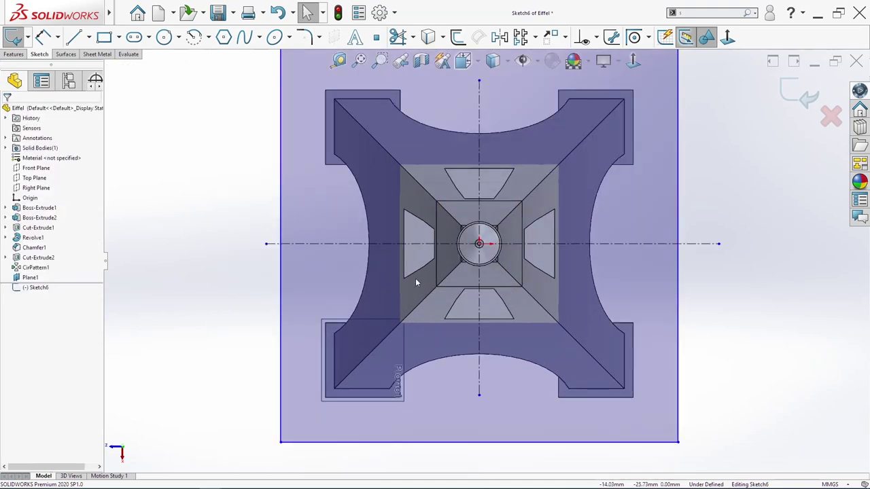
Dimension the distance from the horizontal centerline to the square's lower side as 37.80 mm
{"action": "scroll", "coordinate": [434, 261], "scroll_direction": "up", "scroll_amount": 1}
{"action": "key", "text": "s"}
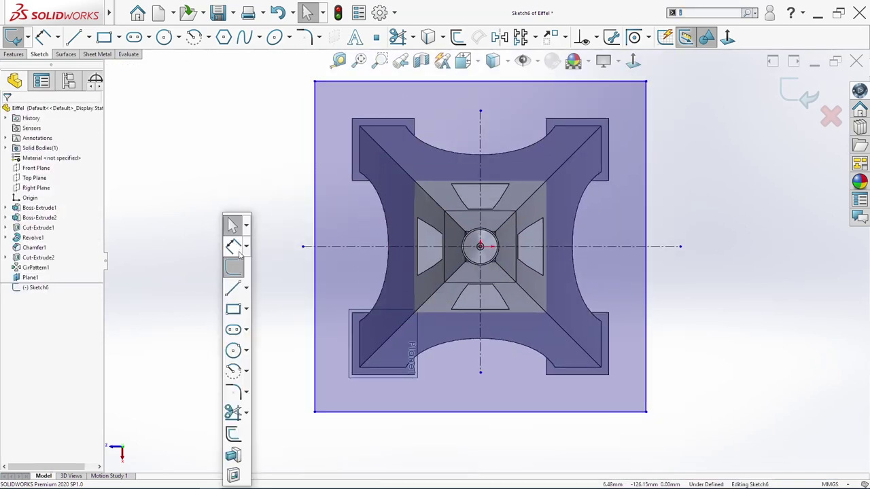
{"action": "left_click", "coordinate": [236, 248]}
{"action": "left_click", "coordinate": [397, 249]}
{"action": "left_click", "coordinate": [408, 412]}
{"action": "left_click", "coordinate": [278, 320]}
{"action": "left_click", "coordinate": [281, 322]}
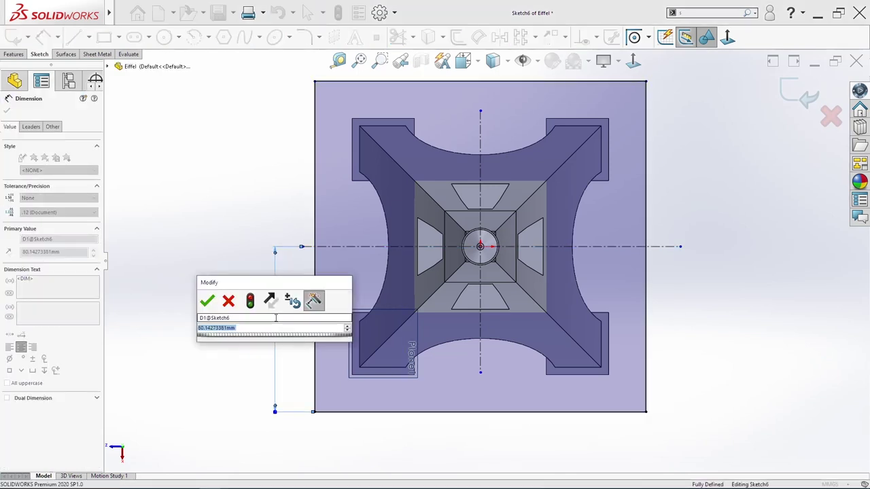
{"action": "type", "text": "80"}
{"action": "key", "text": "Return"}
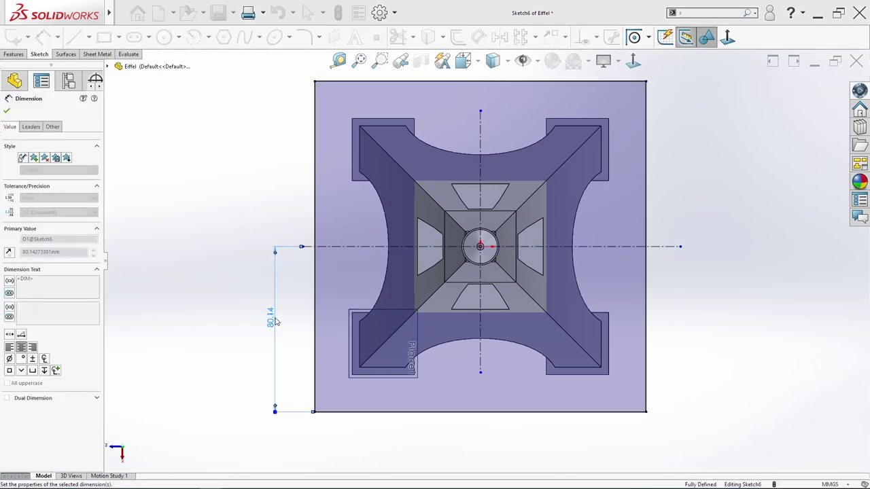
{"action": "key", "text": "Escape"}
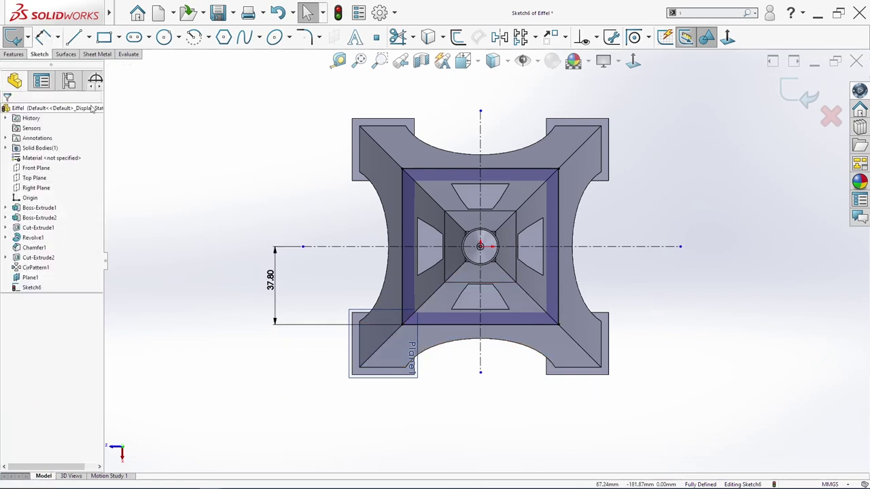
Begin a blind boss extrusion of the square sketch with the result merged into the tower
{"action": "middle_click_drag", "start_coordinate": [336, 164], "coordinate": [371, 469]}
{"action": "key", "text": "s"}
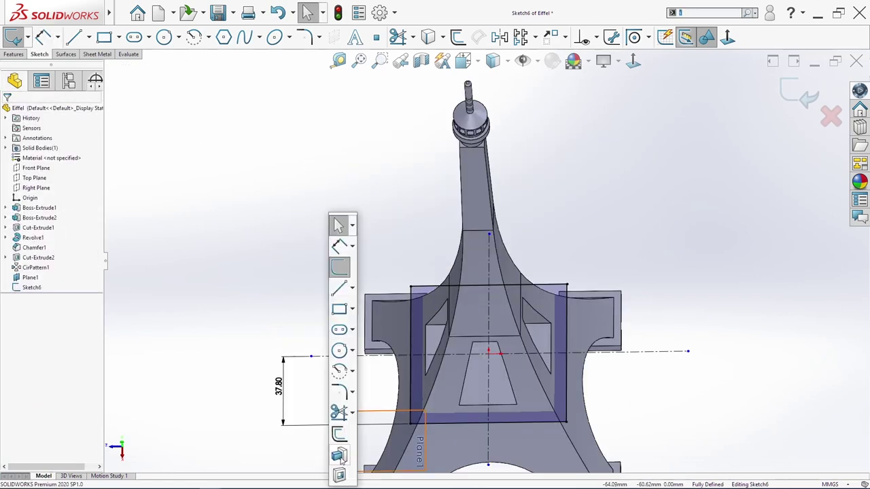
{"action": "left_click", "coordinate": [339, 456]}
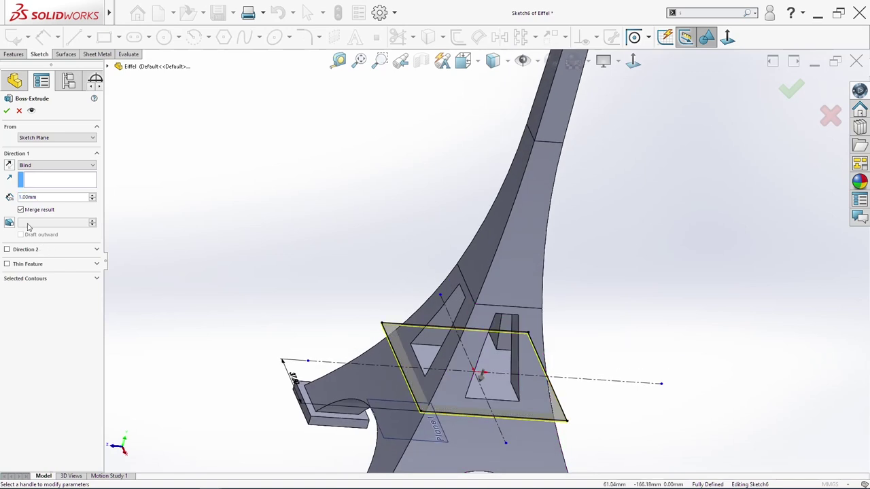
Extrude the rectangular platform profile blind 1 mm in the reversed direction, merged with the tower
{"action": "middle_click_drag", "start_coordinate": [567, 435], "coordinate": [565, 381]}
{"action": "scroll", "coordinate": [434, 418], "scroll_direction": "down", "scroll_amount": 4}
{"action": "left_click", "coordinate": [9, 166]}
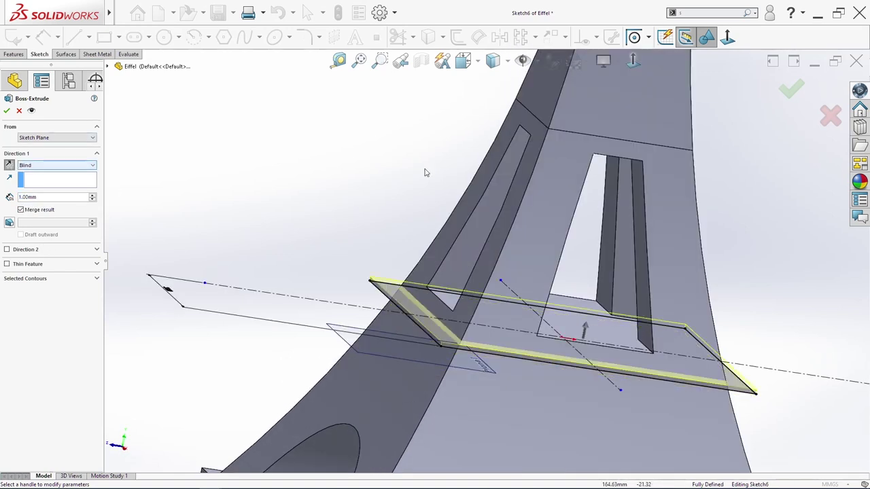
{"action": "left_click", "coordinate": [790, 87]}
{"action": "middle_click_drag", "start_coordinate": [803, 261], "coordinate": [776, 283]}
{"action": "key", "text": "f"}
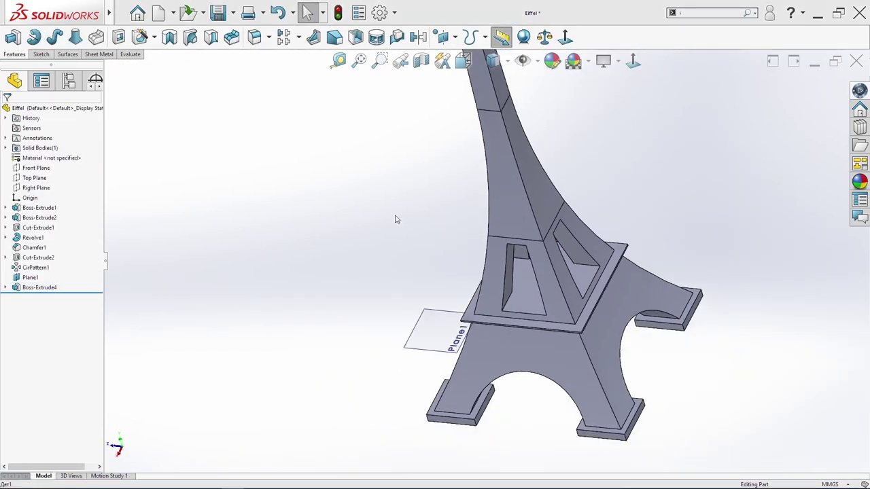
Hide the reference plane Plane1 used for the platform
{"action": "right_click", "coordinate": [35, 277]}
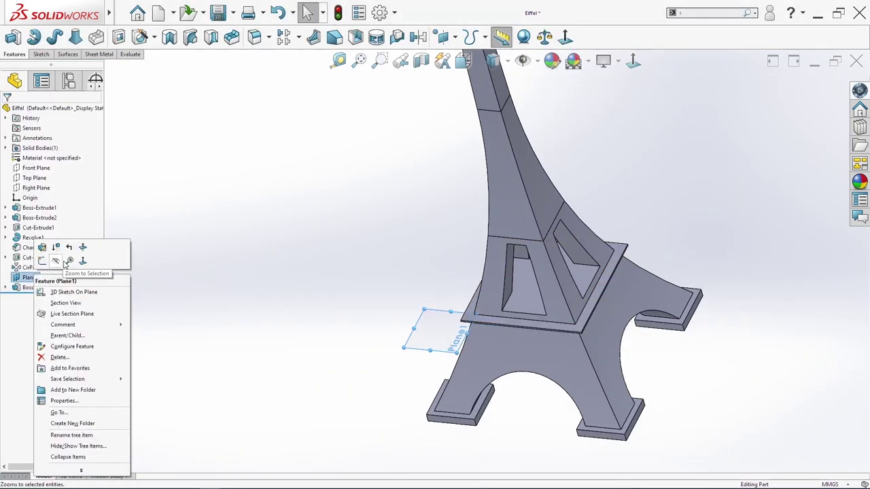
{"action": "left_click", "coordinate": [45, 262]}
{"action": "right_click", "coordinate": [28, 277]}
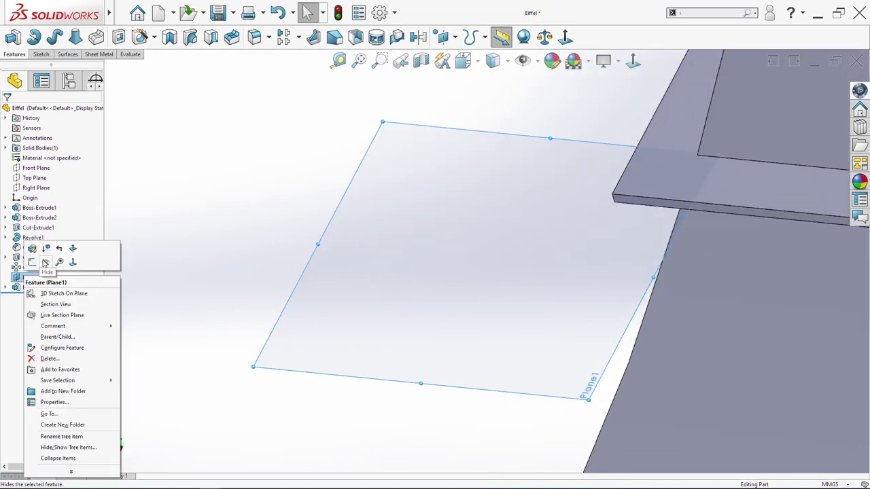
{"action": "left_click", "coordinate": [45, 263]}
Start a new sketch on the Right Plane, facing the tower window in the Right view
{"action": "scroll", "coordinate": [497, 239], "scroll_direction": "up", "scroll_amount": 4}
{"action": "key", "text": "space"}
{"action": "left_click", "coordinate": [380, 340]}
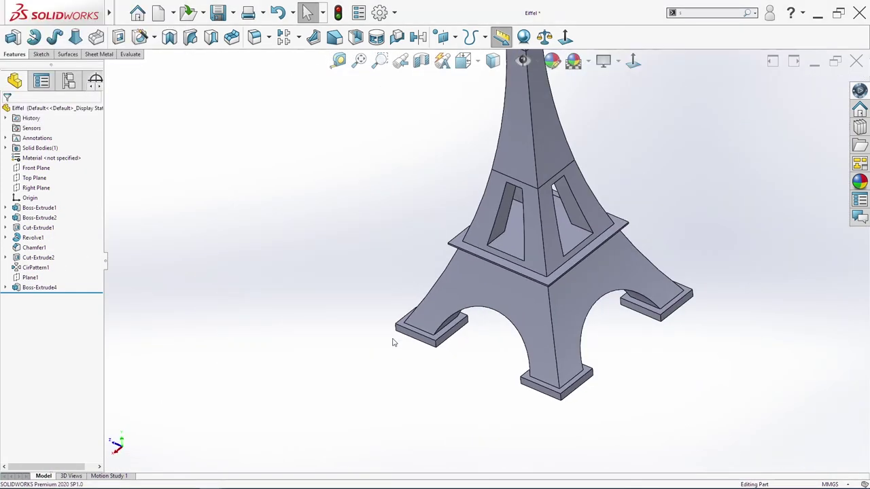
{"action": "key", "text": "space"}
{"action": "left_click", "coordinate": [336, 363]}
{"action": "scroll", "coordinate": [485, 345], "scroll_direction": "down", "scroll_amount": 5}
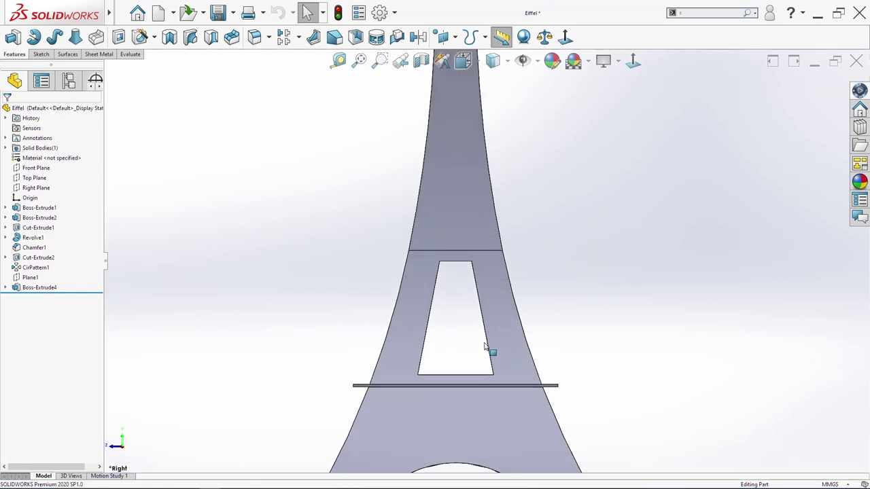
{"action": "right_click", "coordinate": [33, 188]}
{"action": "left_click", "coordinate": [39, 174]}
{"action": "scroll", "coordinate": [489, 401], "scroll_direction": "down", "scroll_amount": 3}
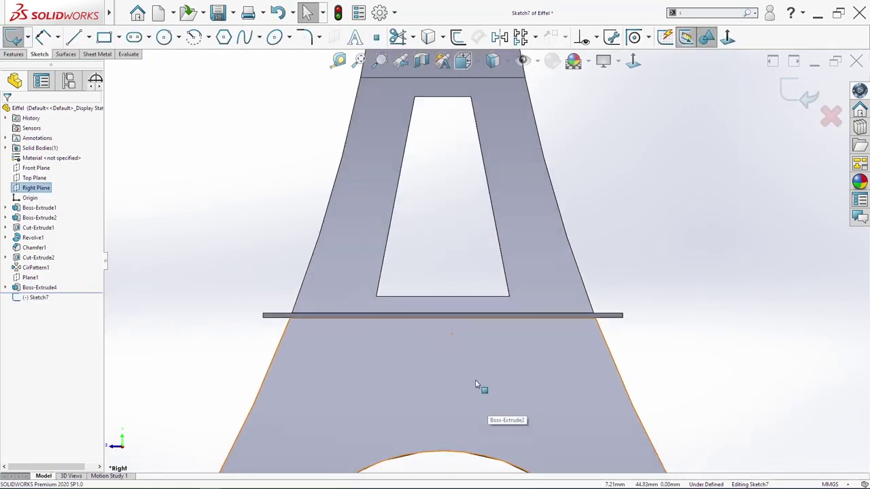
Sketch three connected lines: about 3.6 mm down from the window's lower-left corner, 30 mm along the platform top, and 6.3 mm up toward the right edge
{"action": "key", "text": "s"}
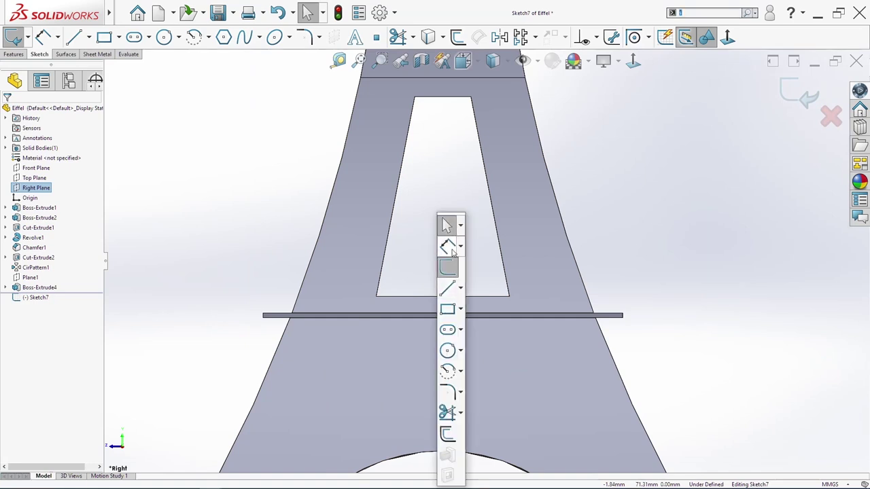
{"action": "left_click", "coordinate": [448, 289]}
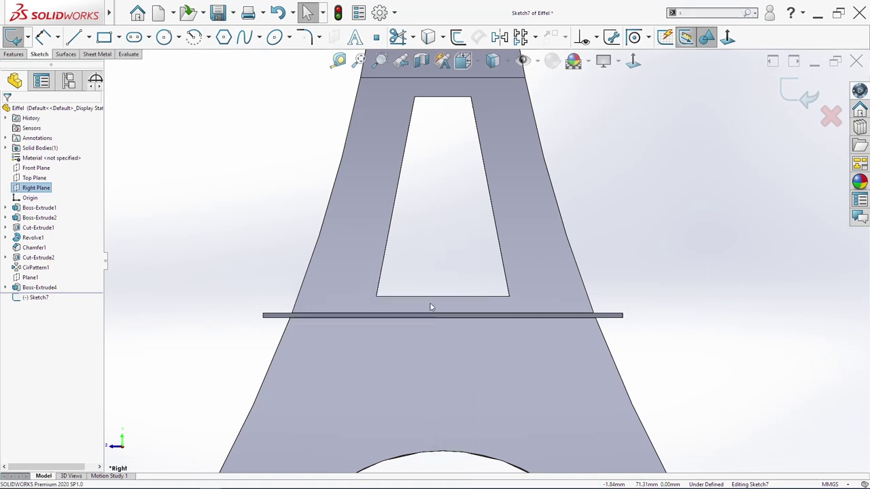
{"action": "left_click", "coordinate": [376, 297]}
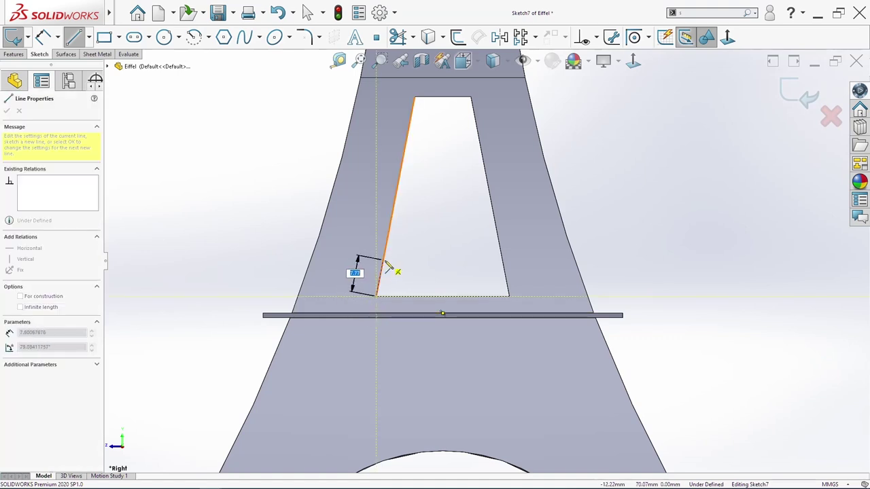
{"action": "left_click", "coordinate": [373, 311]}
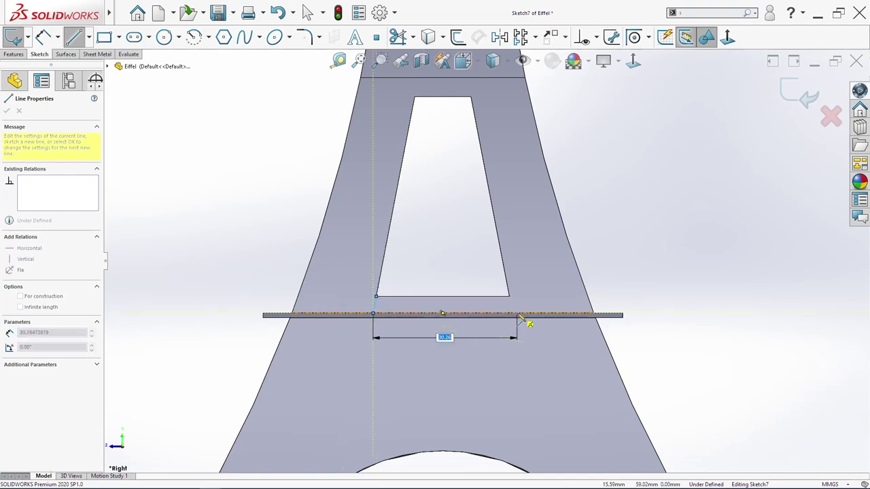
{"action": "left_click", "coordinate": [515, 315]}
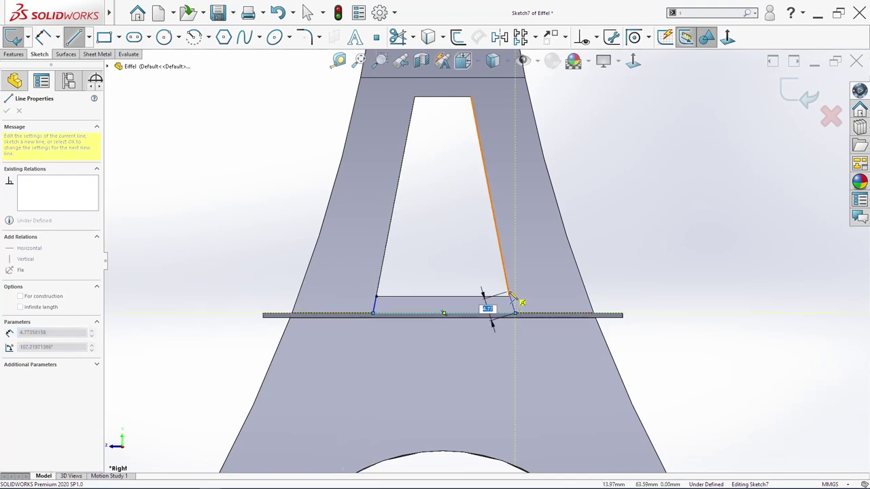
{"action": "key", "text": "Escape"}
Make the two slanted sketch lines collinear with the window's matching side edges
{"action": "left_click", "coordinate": [506, 294]}
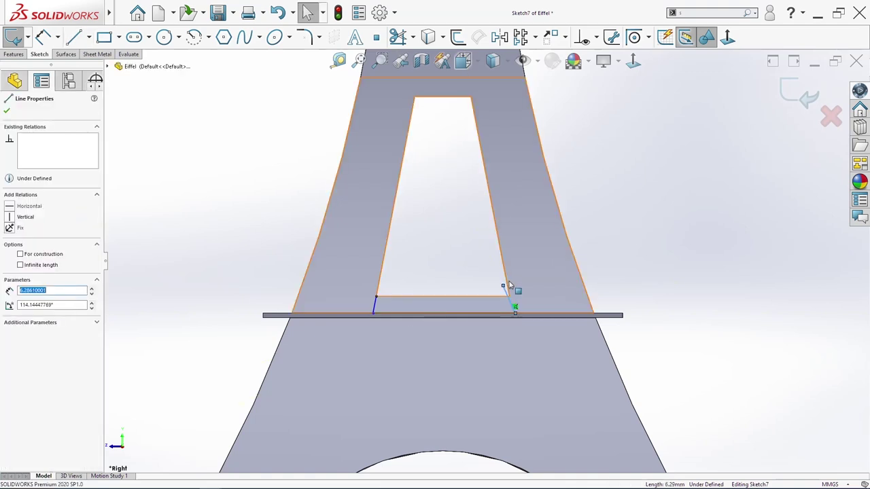
{"action": "left_click", "coordinate": [504, 284], "text": "ctrl"}
{"action": "key", "text": "Escape"}
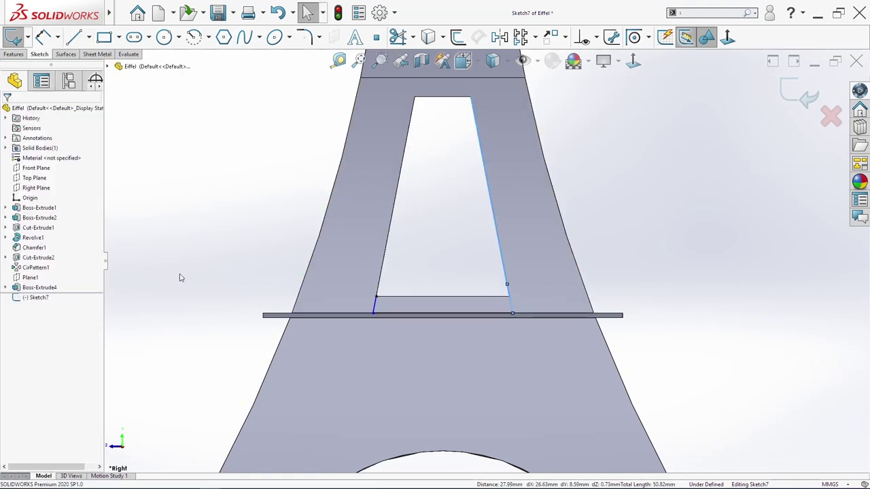
{"action": "left_click", "coordinate": [375, 303]}
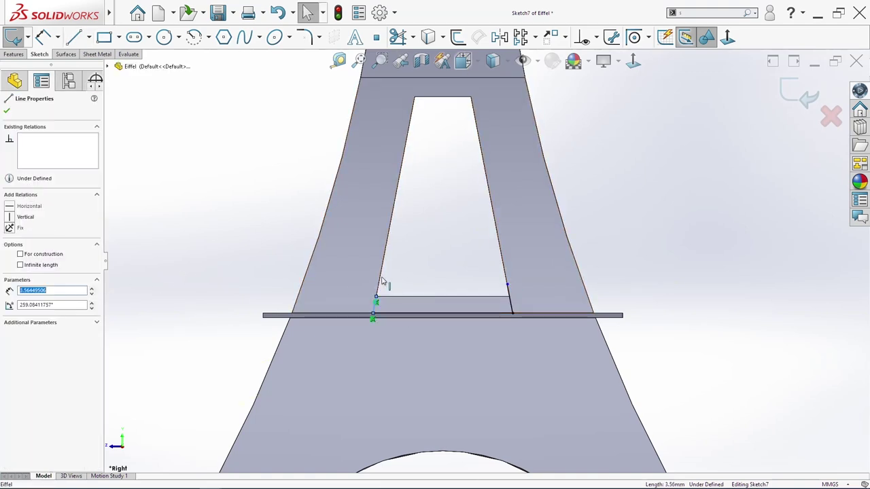
{"action": "left_click", "coordinate": [381, 281], "text": "ctrl"}
{"action": "left_click", "coordinate": [26, 257]}
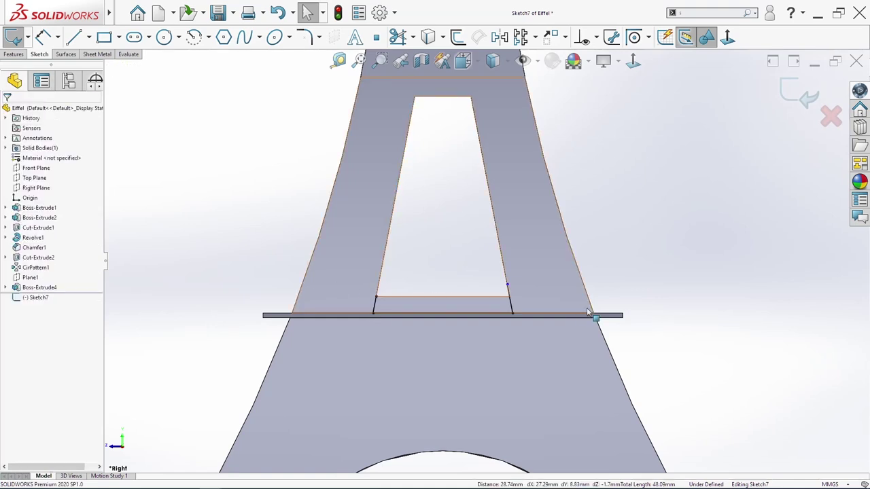
Move the right line's free end to the window's lower-right corner and close the profile with a line between the window's lower corners
{"action": "left_click", "coordinate": [511, 304]}
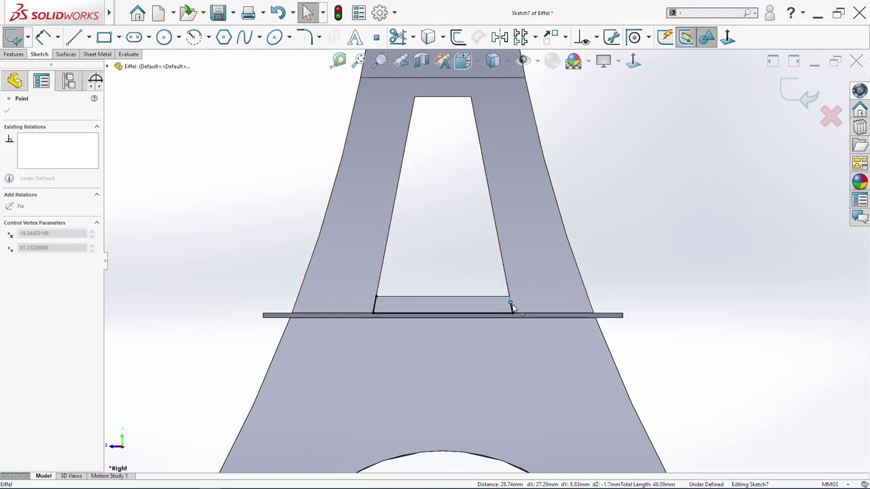
{"action": "key", "text": "Escape"}
{"action": "key", "text": "s"}
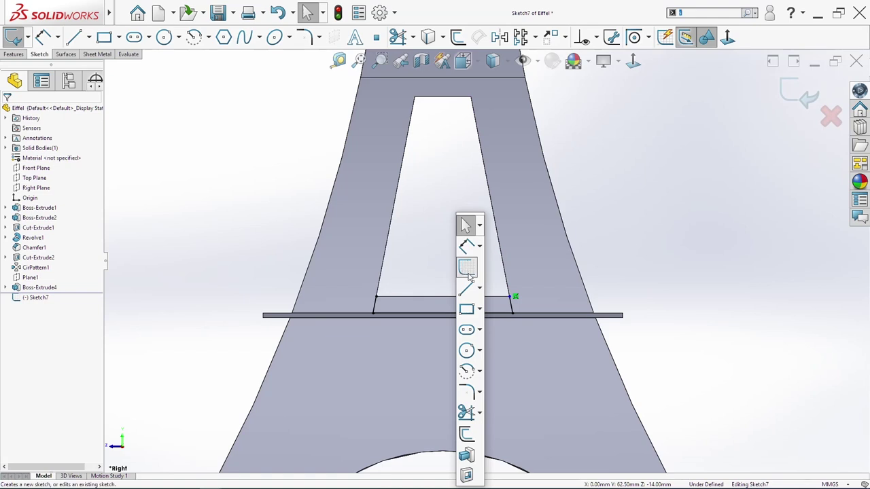
{"action": "left_click", "coordinate": [466, 289]}
{"action": "left_click", "coordinate": [376, 296]}
{"action": "left_click", "coordinate": [509, 297]}
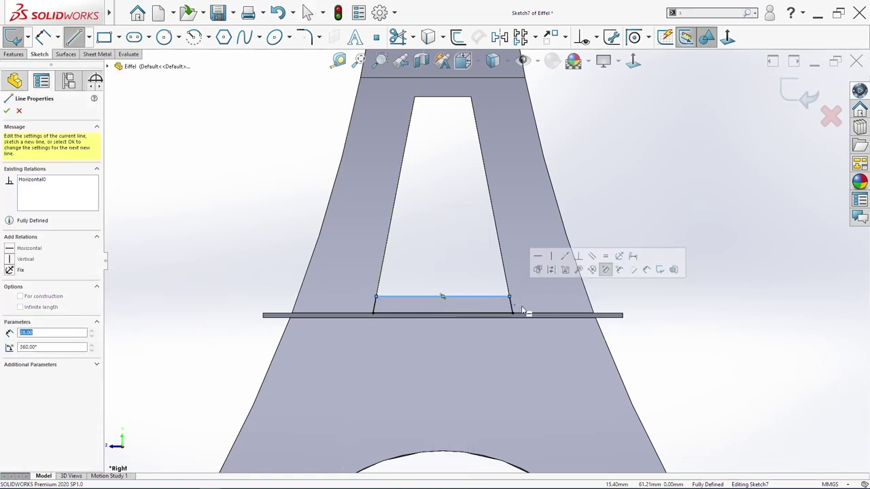
{"action": "key", "text": "Escape"}
{"action": "left_click", "coordinate": [509, 299]}
{"action": "key", "text": "Escape"}
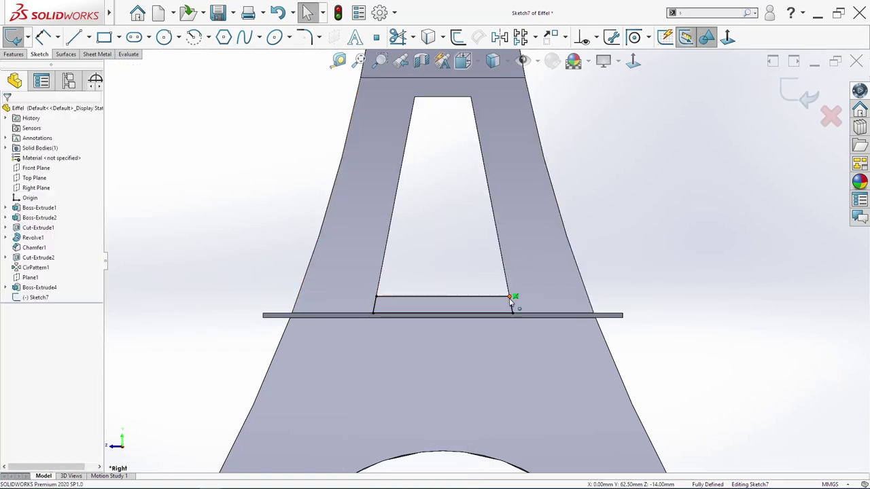
Extrude-cut the closed profile below the window with the Mid Plane end condition at 80 mm
{"action": "key", "text": "s"}
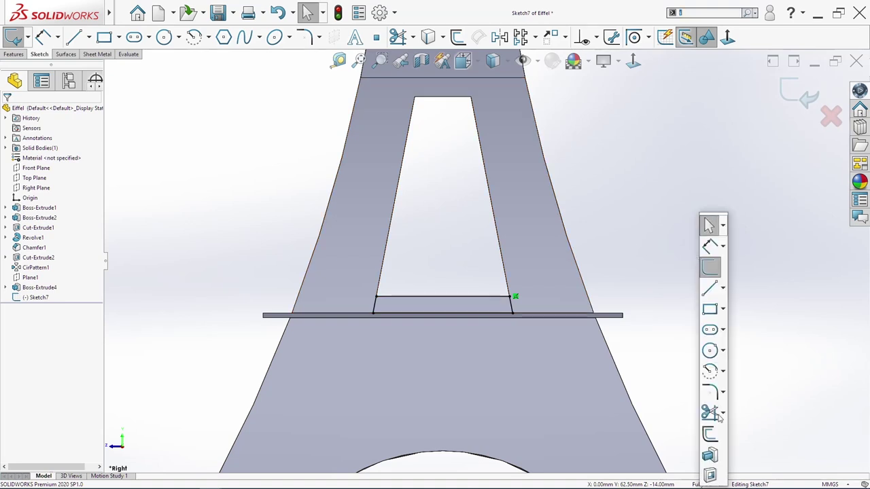
{"action": "left_click", "coordinate": [715, 474]}
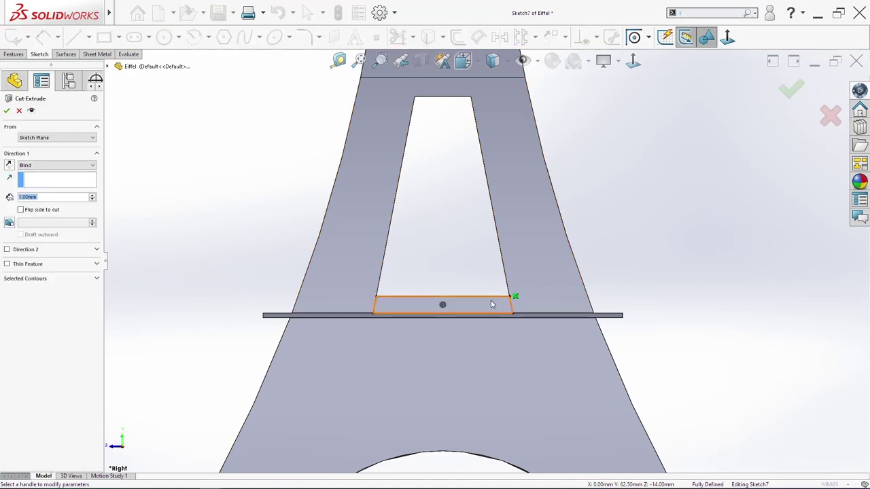
{"action": "left_click", "coordinate": [48, 166]}
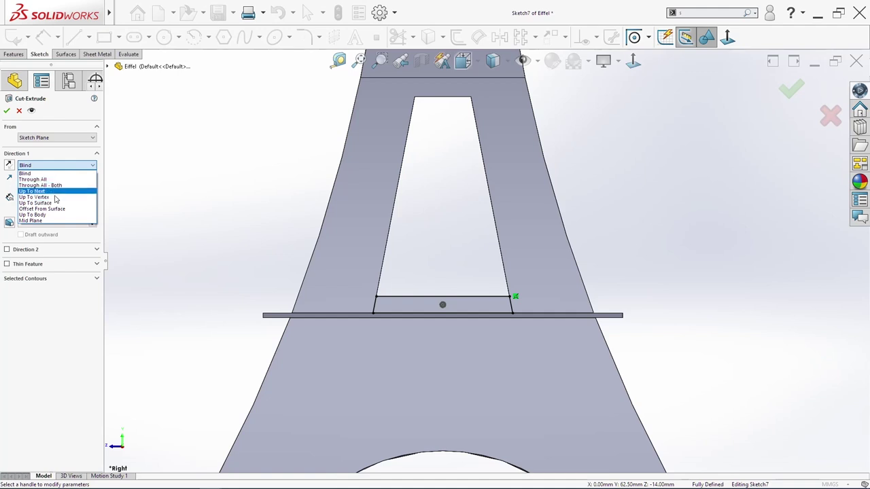
{"action": "left_click", "coordinate": [53, 215]}
{"action": "left_click", "coordinate": [45, 167]}
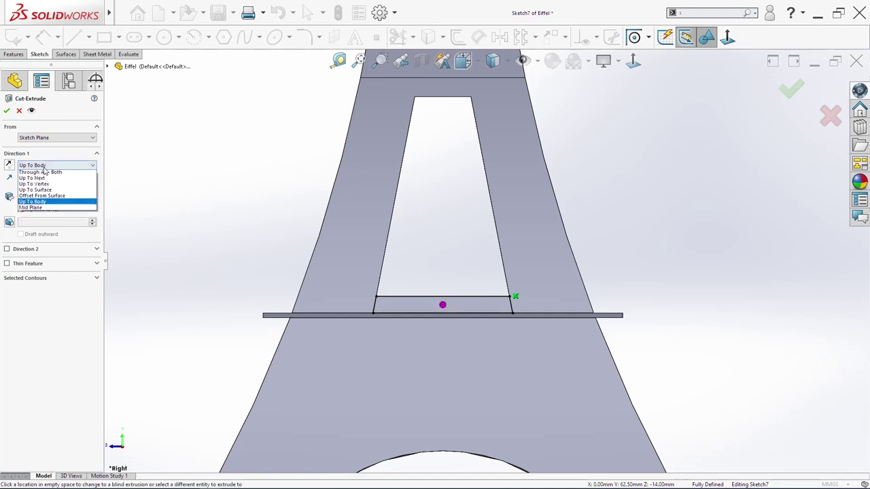
{"action": "left_click", "coordinate": [43, 220]}
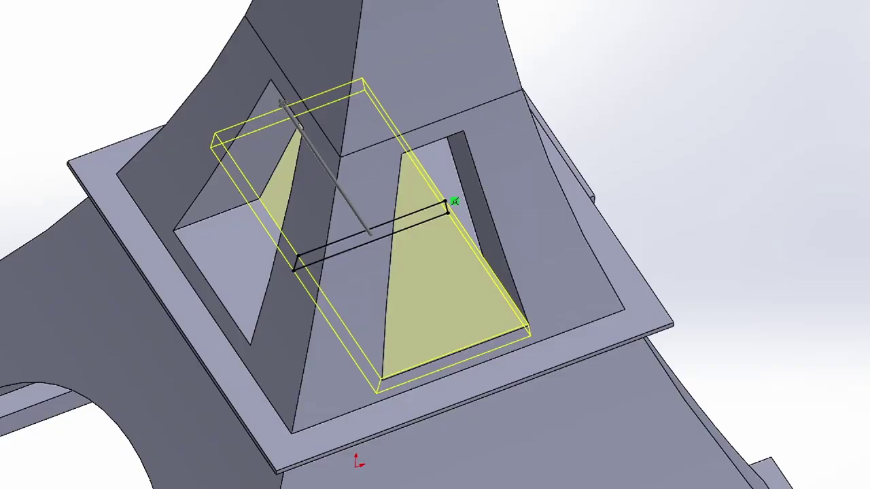
{"action": "type", "text": "80"}
{"action": "key", "text": "Return"}
{"action": "middle_click_drag", "start_coordinate": [339, 302], "coordinate": [313, 262]}
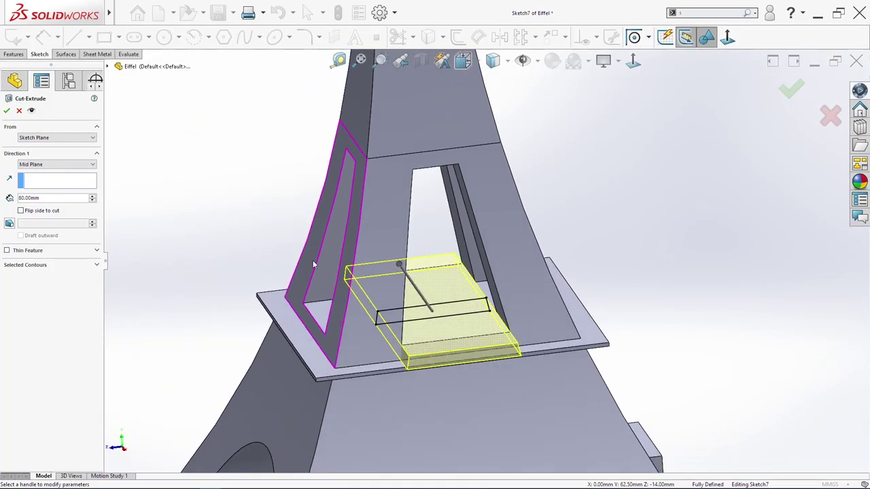
{"action": "left_click", "coordinate": [8, 111]}
Start a new sketch on the Front Plane with the tower in the Back view
{"action": "middle_click_drag", "start_coordinate": [584, 334], "coordinate": [515, 306]}
{"action": "key", "text": "space"}
{"action": "left_click", "coordinate": [404, 349]}
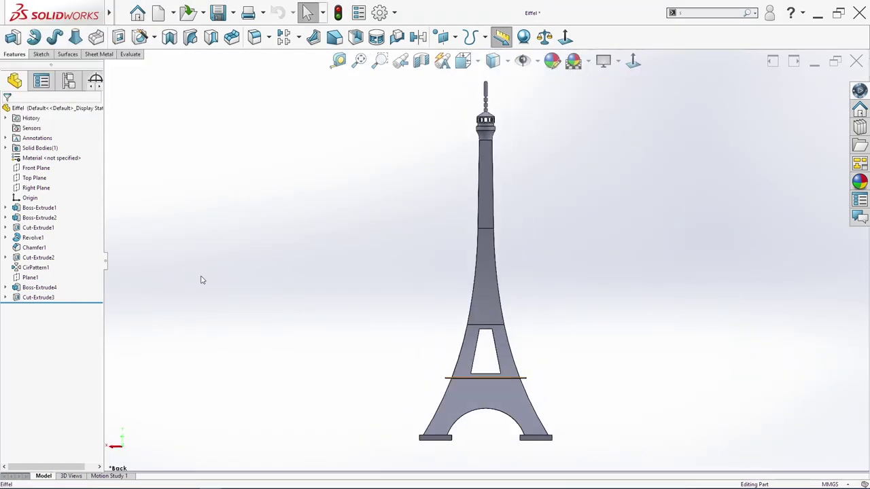
{"action": "right_click", "coordinate": [36, 168]}
{"action": "left_click", "coordinate": [47, 156]}
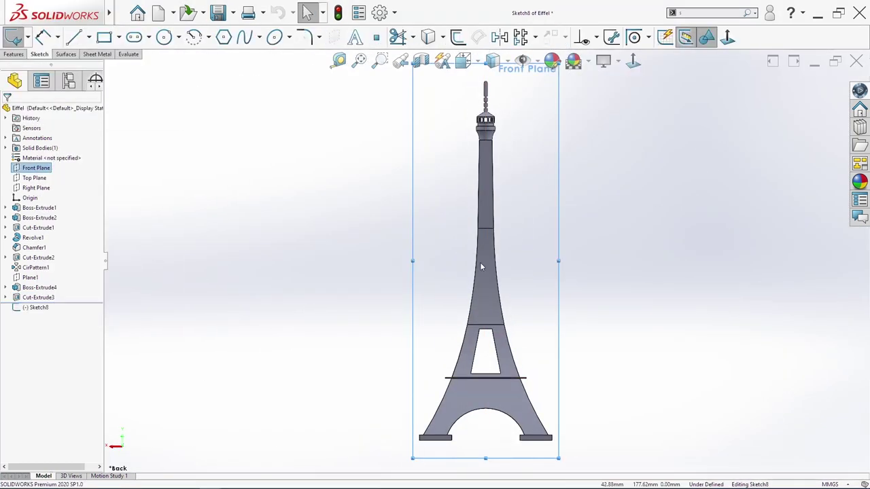
{"action": "scroll", "coordinate": [460, 421], "scroll_direction": "down", "scroll_amount": 7}
Sketch three connected lines from the window's left edge down to the platform, along its top edge, and up to near the window's right edge
{"action": "key", "text": "s"}
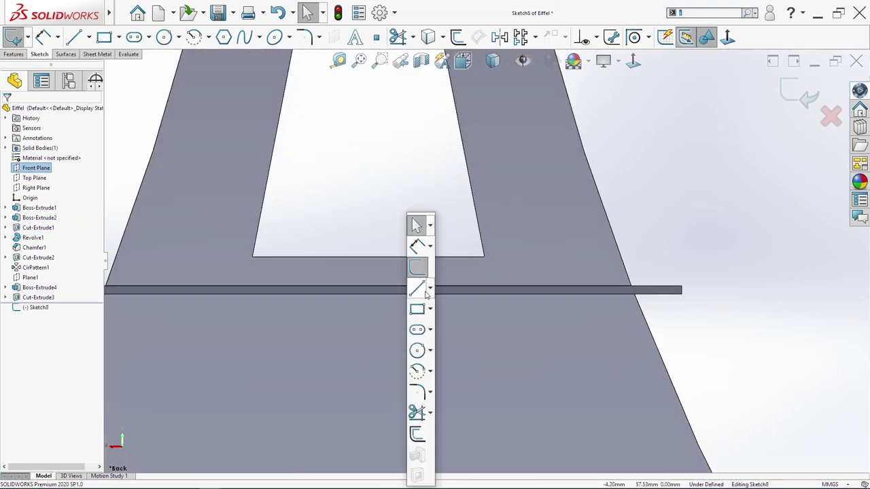
{"action": "left_click", "coordinate": [417, 288]}
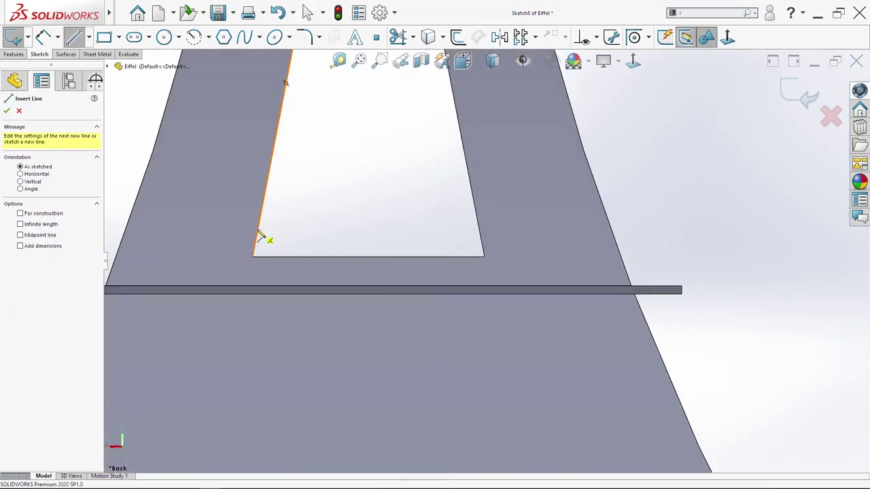
{"action": "left_click", "coordinate": [257, 230]}
{"action": "left_click", "coordinate": [247, 286]}
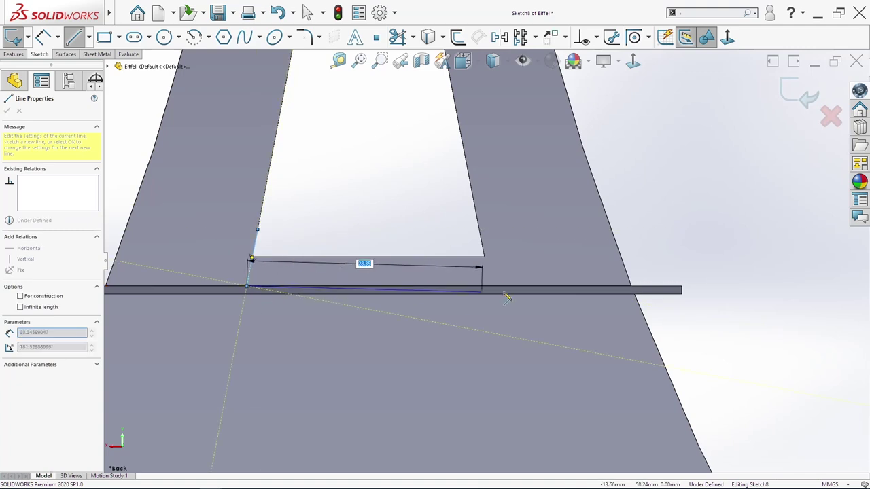
{"action": "left_click", "coordinate": [496, 286]}
{"action": "left_click", "coordinate": [467, 239]}
{"action": "key", "text": "Escape"}
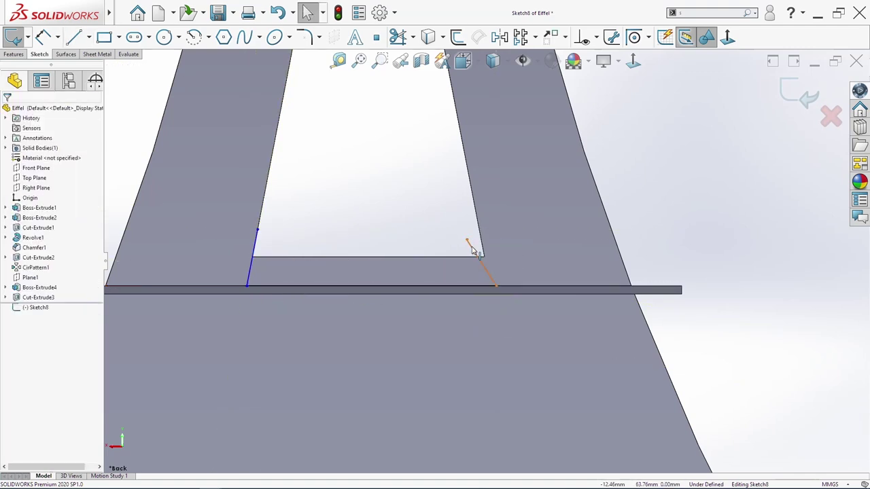
Make both slanted lines of the Front Plane sketch collinear with the adjacent window side edges
{"action": "left_click", "coordinate": [474, 250]}
{"action": "left_click", "coordinate": [480, 244], "text": "ctrl"}
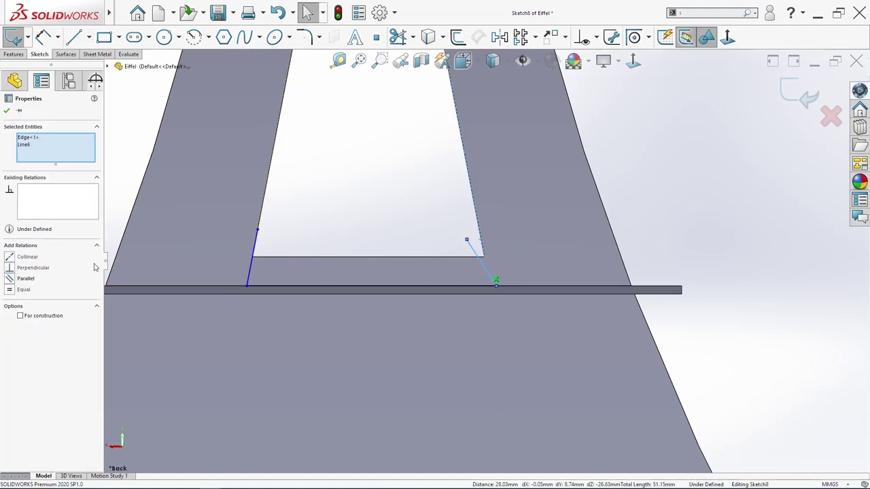
{"action": "left_click", "coordinate": [257, 254]}
{"action": "left_click", "coordinate": [261, 215], "text": "ctrl"}
{"action": "left_click", "coordinate": [28, 257]}
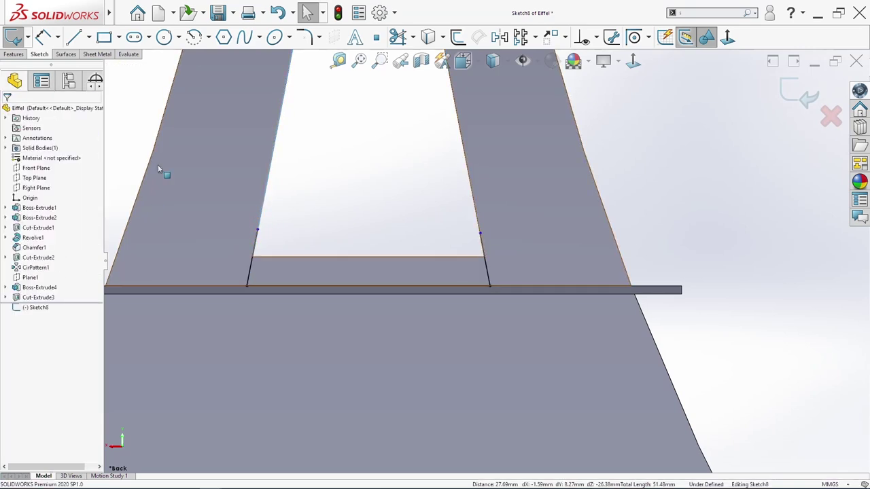
Close the Front Plane profile with a line joining the upper ends of the two slanted lines across the window
{"action": "key", "text": "s"}
{"action": "key", "text": "l"}
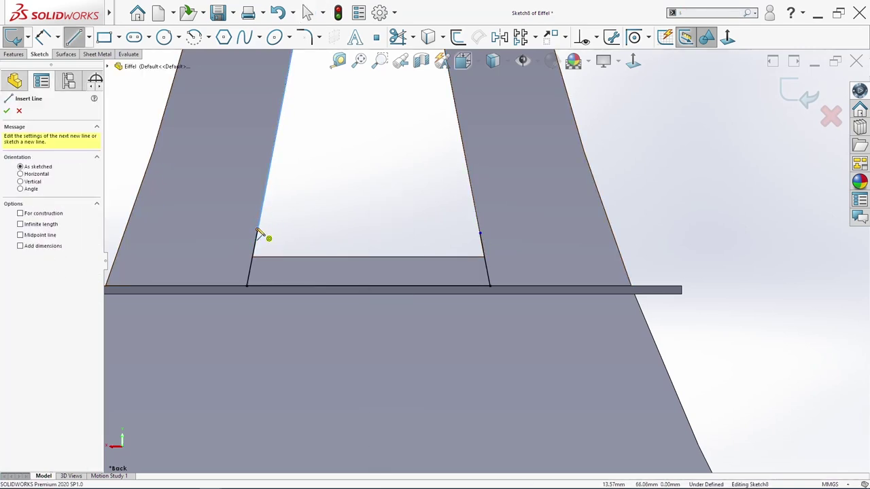
{"action": "left_click", "coordinate": [258, 230]}
{"action": "left_click", "coordinate": [479, 233]}
{"action": "key", "text": "Escape"}
{"action": "scroll", "coordinate": [358, 266], "scroll_direction": "up", "scroll_amount": 2}
{"action": "scroll", "coordinate": [355, 261], "scroll_direction": "down", "scroll_amount": 3}
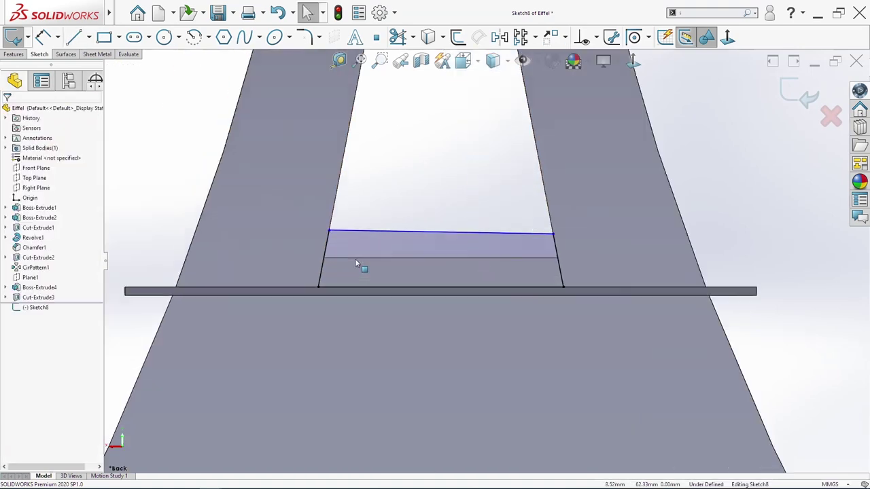
Extrude-cut the closed Front Plane profile with the Mid Plane end condition at 80 mm
{"action": "scroll", "coordinate": [202, 190], "scroll_direction": "up", "scroll_amount": 2}
{"action": "key", "text": "s"}
{"action": "left_click", "coordinate": [226, 411]}
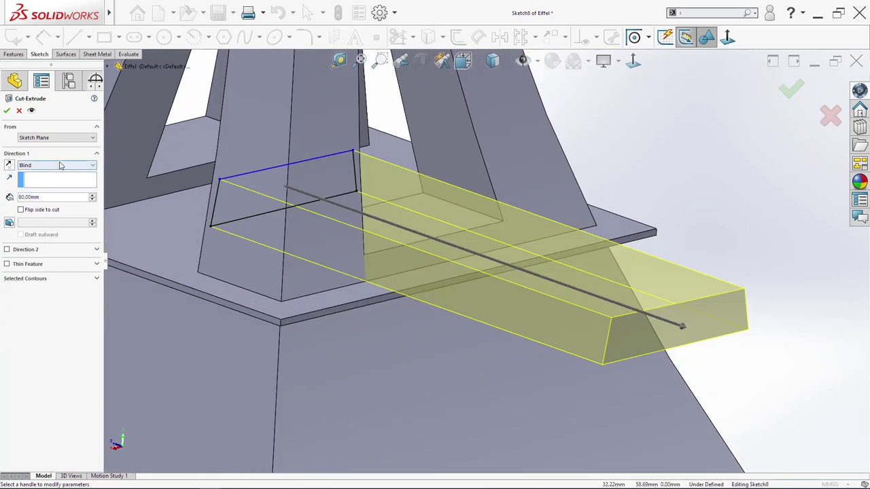
{"action": "left_click", "coordinate": [60, 165]}
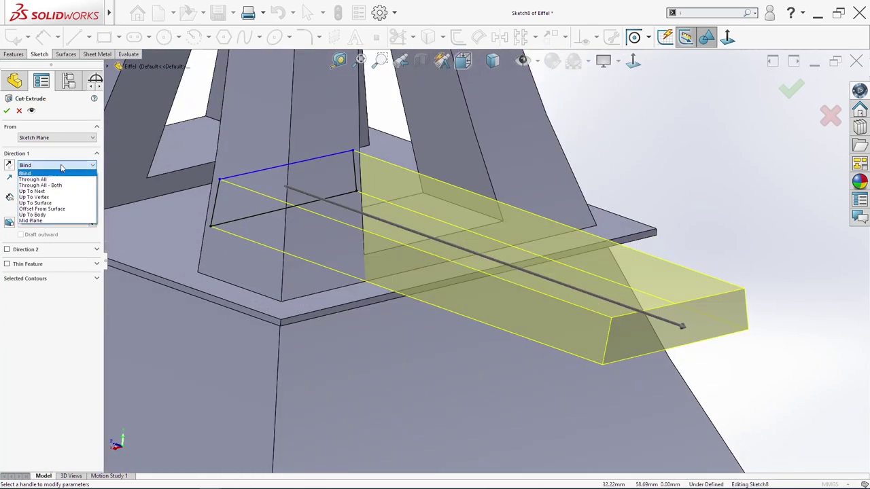
{"action": "left_click", "coordinate": [62, 219]}
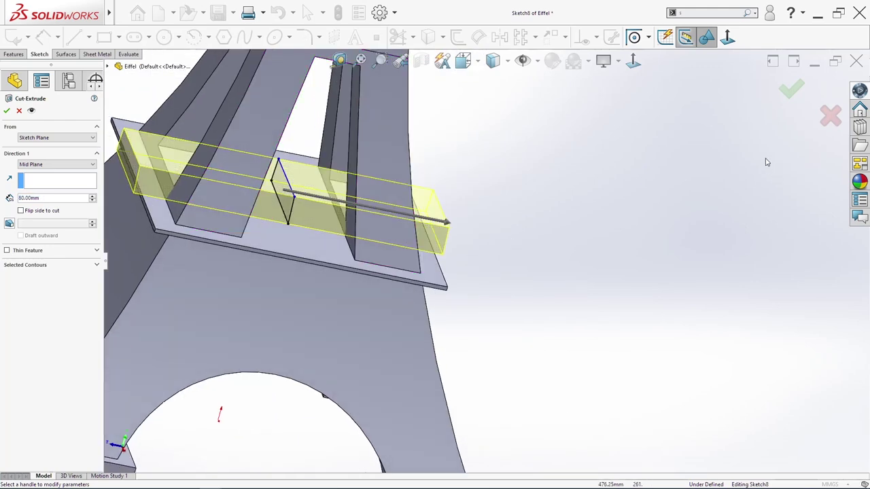
{"action": "key", "text": "Return"}
Start a new sketch on the platform's top face, viewed from the top
{"action": "middle_click_drag", "start_coordinate": [555, 263], "coordinate": [475, 307]}
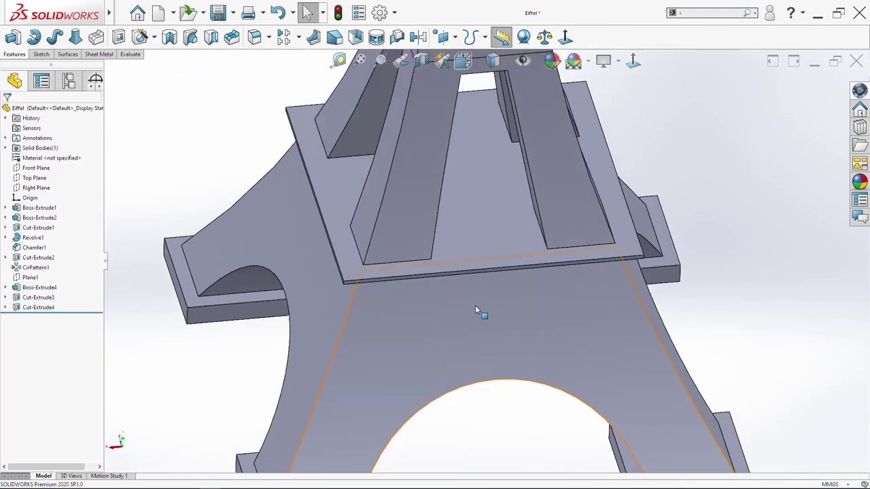
{"action": "key", "text": "space"}
{"action": "left_click", "coordinate": [384, 279]}
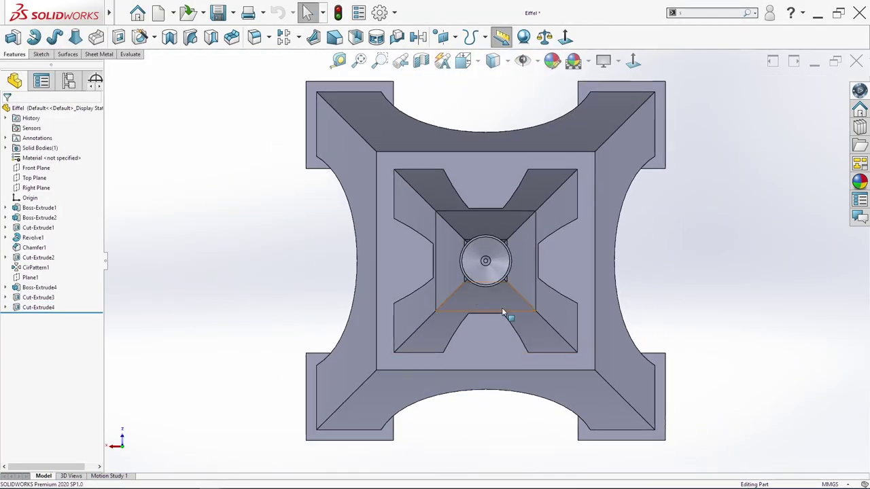
{"action": "scroll", "coordinate": [536, 286], "scroll_direction": "down", "scroll_amount": 3}
{"action": "left_click", "coordinate": [586, 248]}
{"action": "left_click", "coordinate": [600, 284]}
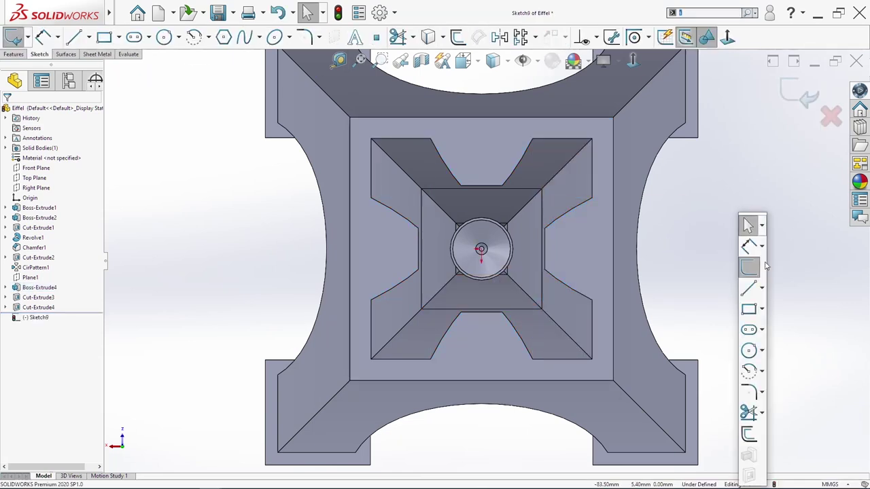
{"action": "left_click", "coordinate": [749, 286]}
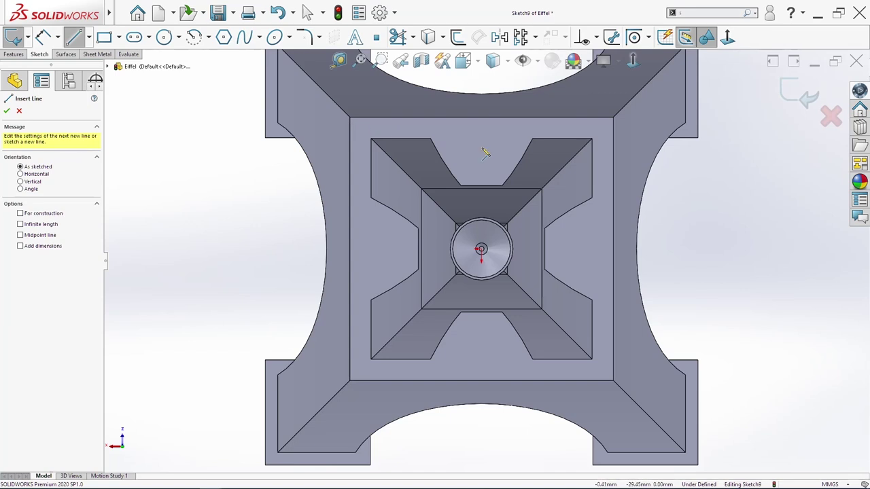
{"action": "left_click", "coordinate": [350, 117]}
{"action": "left_click", "coordinate": [613, 117]}
{"action": "key", "text": "Escape"}
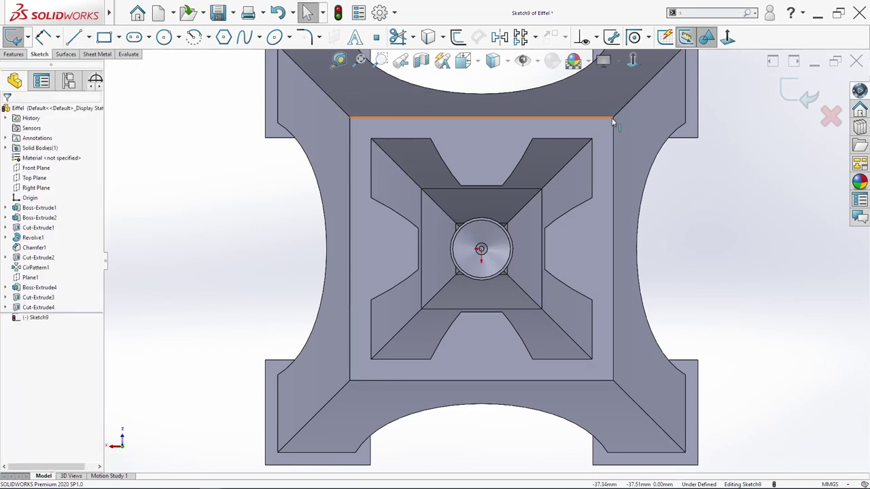
{"action": "key", "text": "s"}
{"action": "left_click", "coordinate": [702, 233]}
{"action": "key", "text": "Escape"}
Sketch a corner rectangle on the platform's outer corners and a second one about 72 mm wide just inside it
{"action": "key", "text": "s"}
{"action": "left_click", "coordinate": [528, 286]}
{"action": "left_click", "coordinate": [350, 118]}
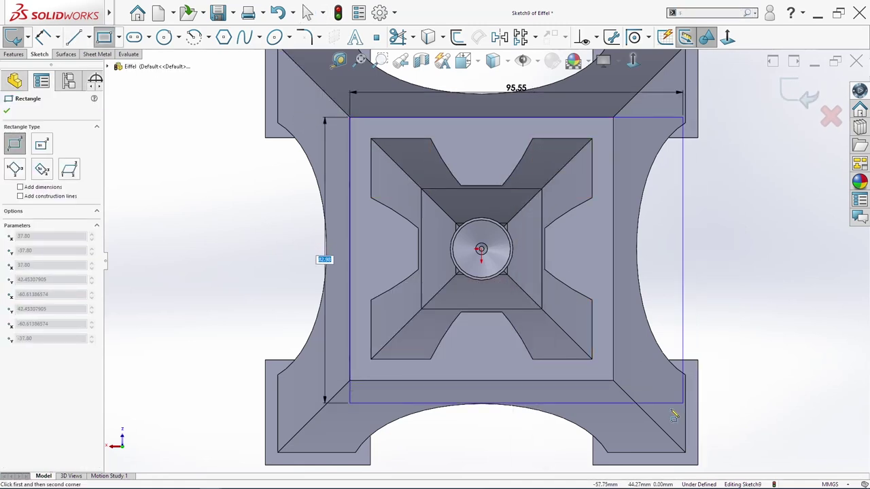
{"action": "left_click", "coordinate": [617, 383]}
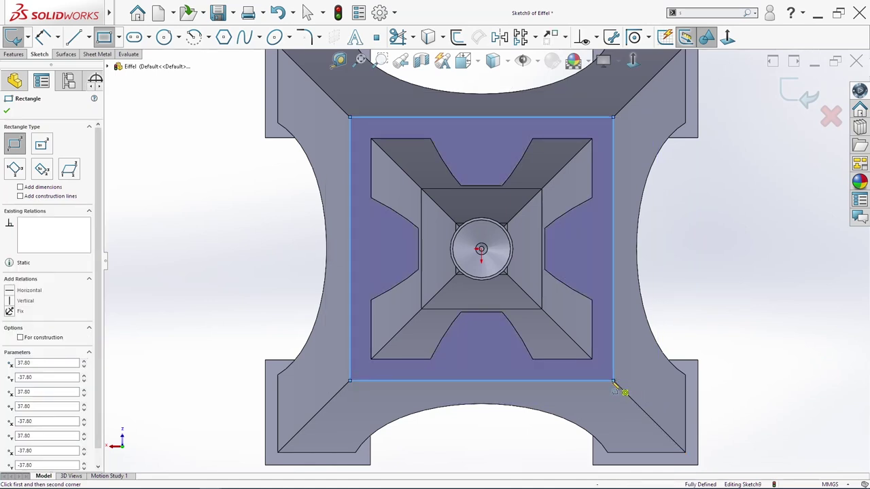
{"action": "left_click", "coordinate": [609, 376]}
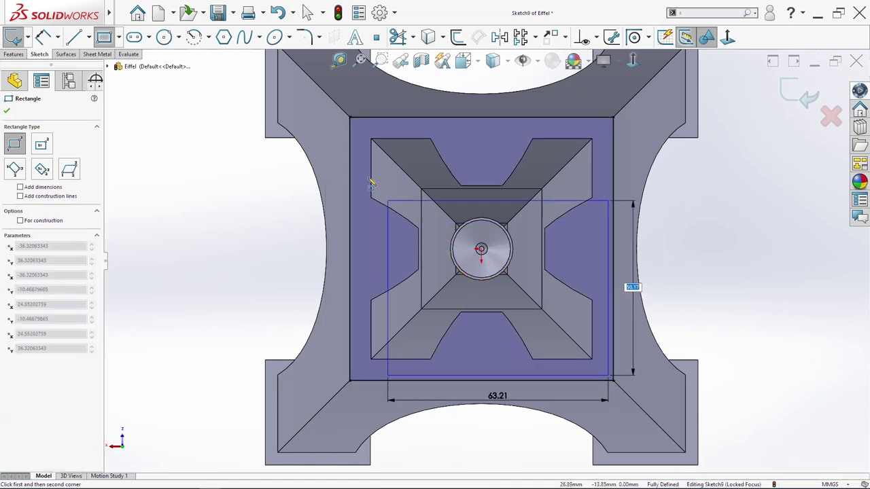
{"action": "left_click", "coordinate": [358, 127]}
{"action": "key", "text": "Escape"}
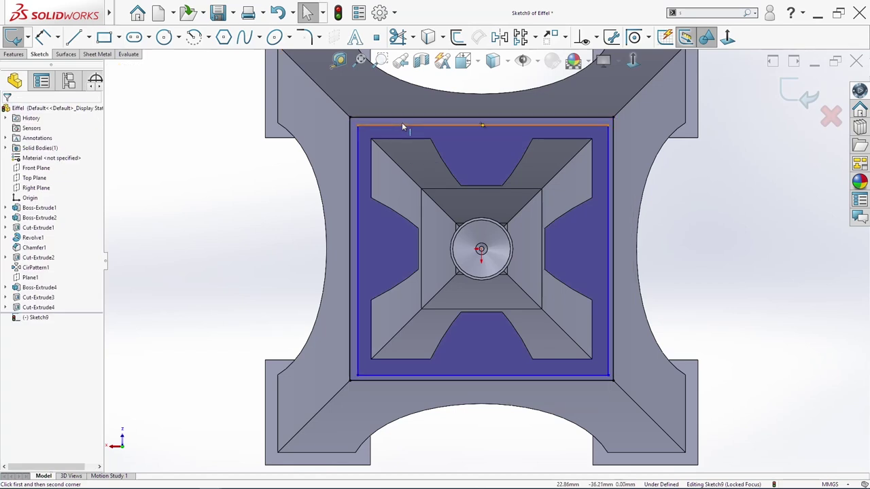
Make the upper and left sides of the inner rectangle equal in length
{"action": "left_click", "coordinate": [358, 158]}
{"action": "left_click", "coordinate": [356, 171], "text": "ctrl"}
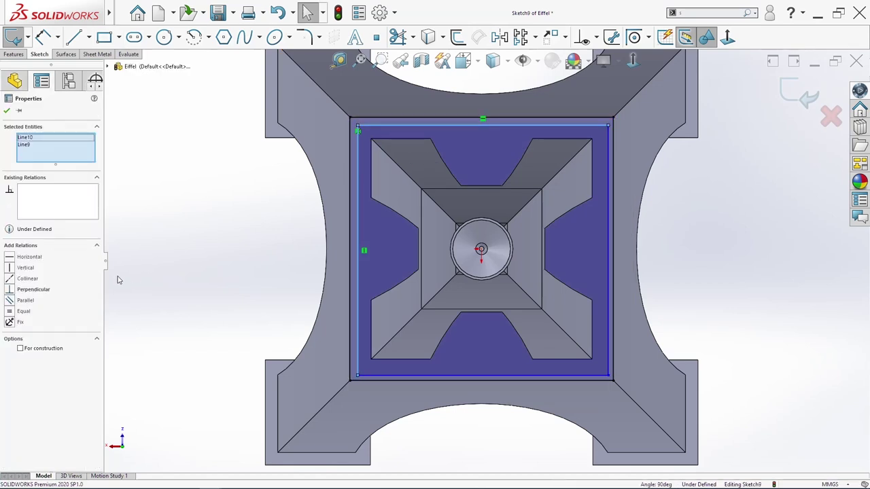
{"action": "left_click", "coordinate": [27, 311]}
{"action": "key", "text": "Escape"}
Dimension the gap between the upper sides of the inner and outer rectangles to 1 mm
{"action": "key", "text": "s"}
{"action": "left_click", "coordinate": [376, 196]}
{"action": "left_click", "coordinate": [381, 131]}
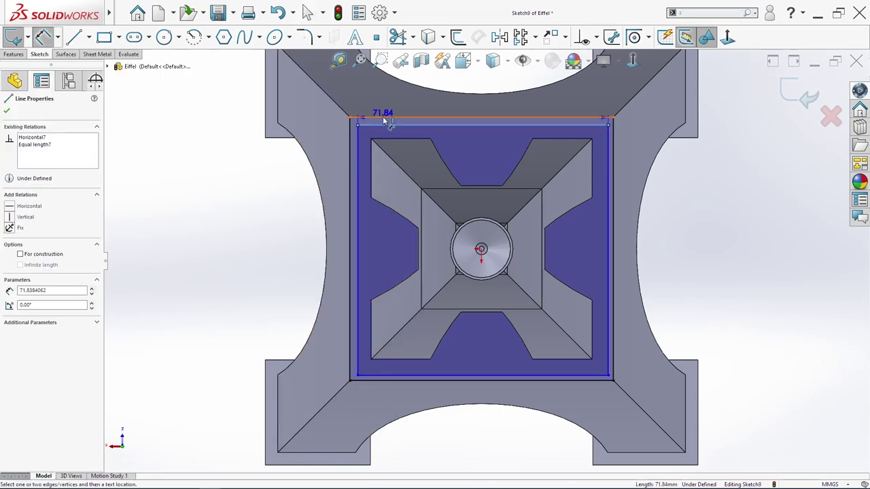
{"action": "left_click", "coordinate": [269, 129]}
{"action": "type", "text": "1"}
{"action": "key", "text": "Return"}
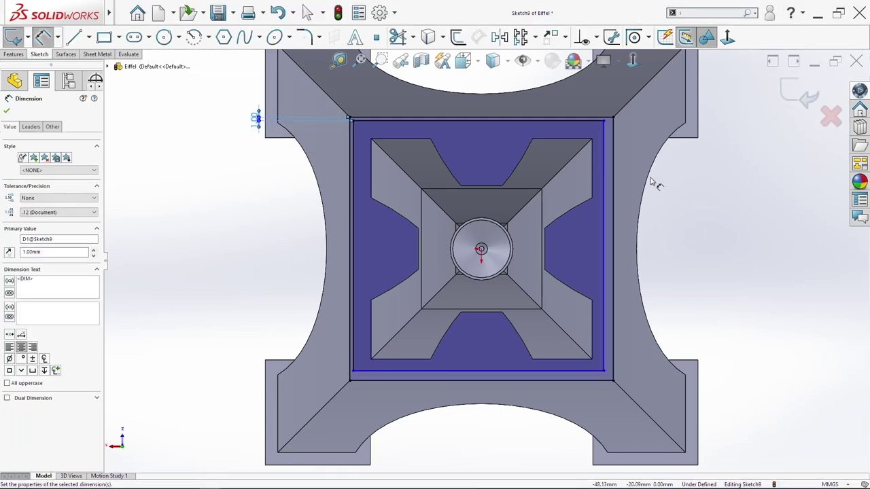
Dimension the gap between the right sides of the inner and outer rectangles to 1 mm
{"action": "left_click", "coordinate": [607, 205]}
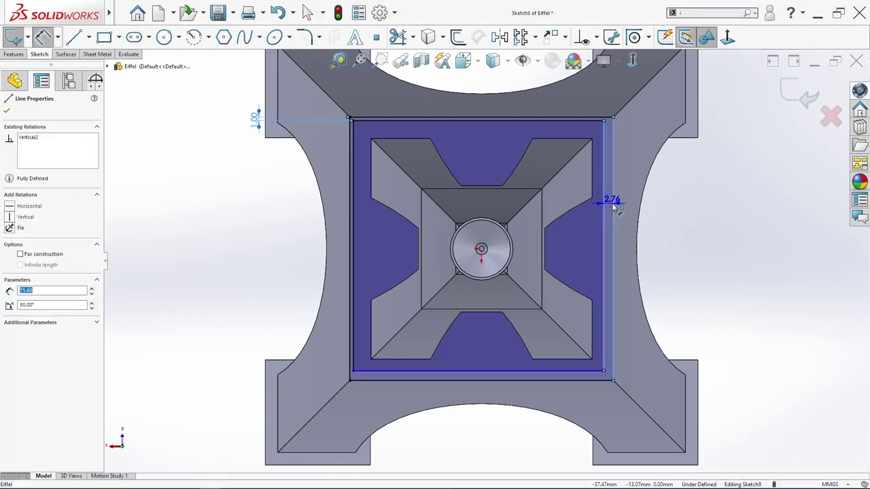
{"action": "left_click", "coordinate": [671, 219]}
{"action": "type", "text": "1.00mm"}
{"action": "key", "text": "Return"}
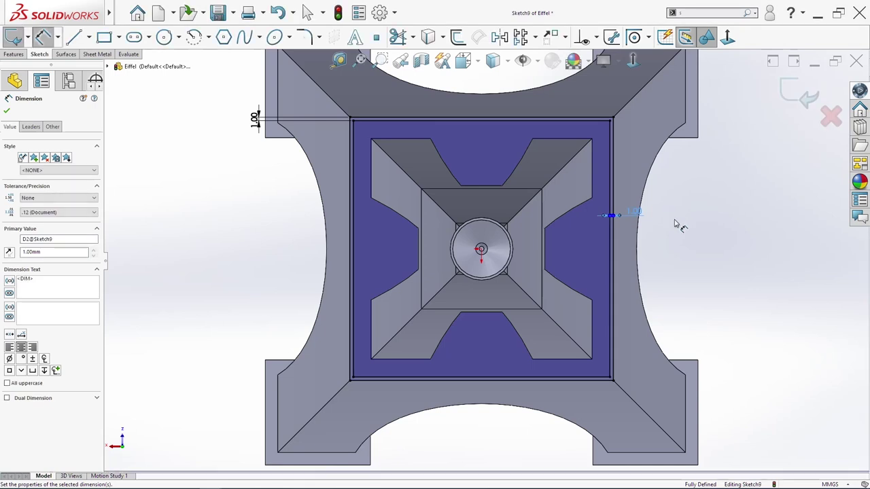
{"action": "key", "text": "Escape"}
Extrude the thin frame between the two rectangles upward 9 mm as a Blind boss merged with the tower
{"action": "middle_click_drag", "start_coordinate": [723, 277], "coordinate": [656, 228]}
{"action": "key", "text": "s"}
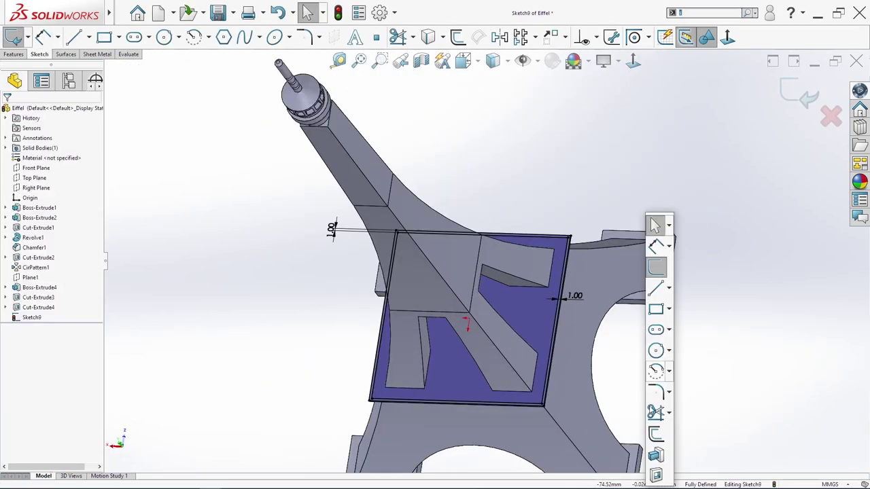
{"action": "left_click", "coordinate": [656, 456]}
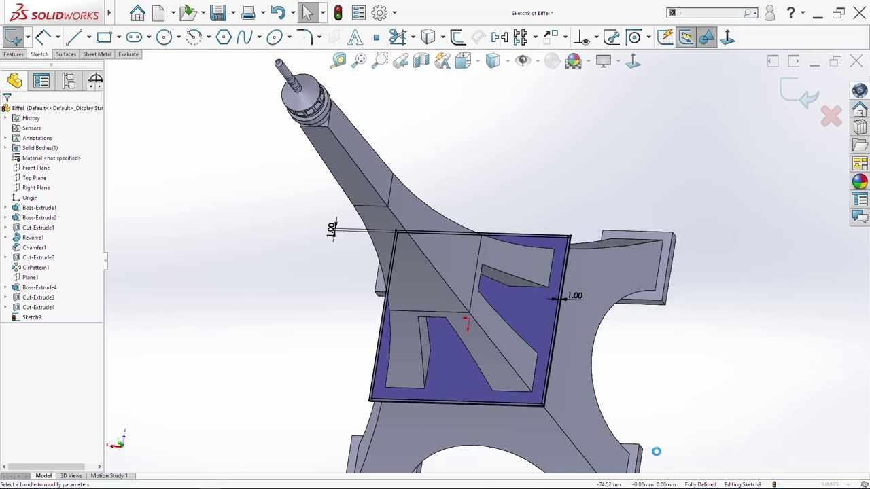
{"action": "scroll", "coordinate": [507, 379], "scroll_direction": "down", "scroll_amount": 5}
{"action": "middle_click_drag", "start_coordinate": [507, 379], "coordinate": [335, 281]}
{"action": "scroll", "coordinate": [335, 281], "scroll_direction": "up", "scroll_amount": 3}
{"action": "middle_click_drag", "start_coordinate": [555, 288], "coordinate": [534, 291]}
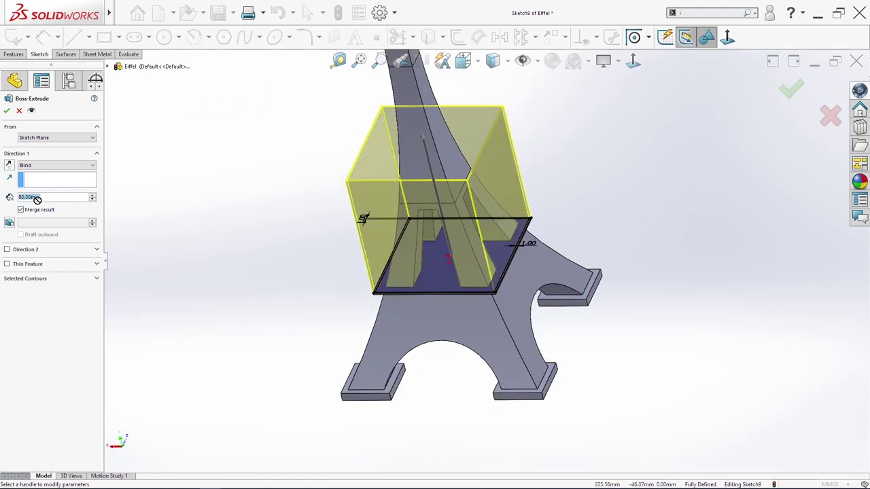
{"action": "type", "text": "5"}
{"action": "key", "text": "Return"}
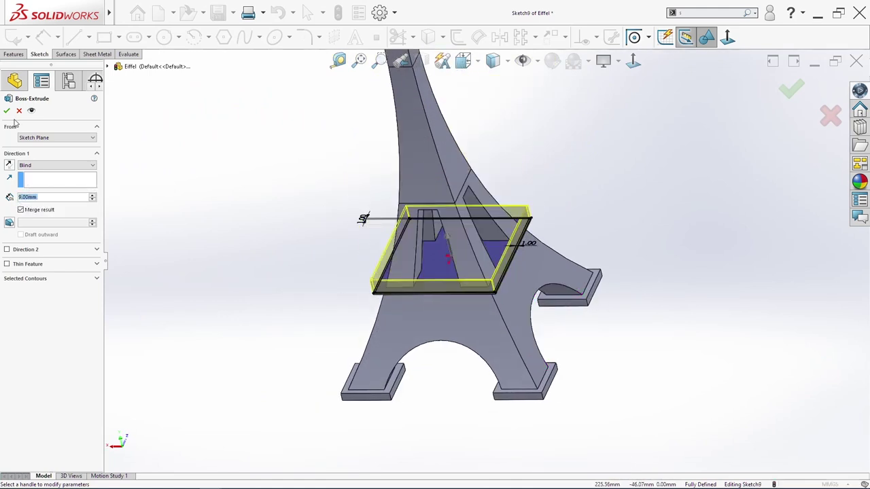
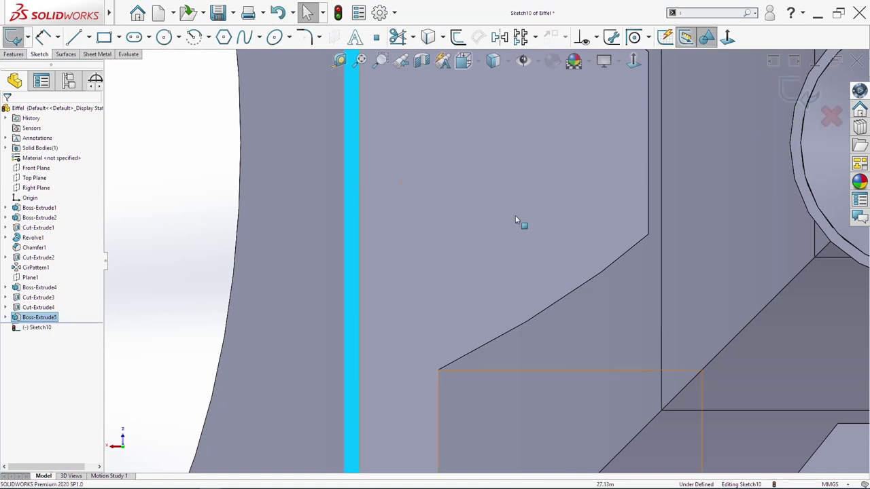
Sketch a horizontal construction line about 99 mm long and a vertical one about 112 mm long through the tower's center
{"action": "key", "text": "Escape"}
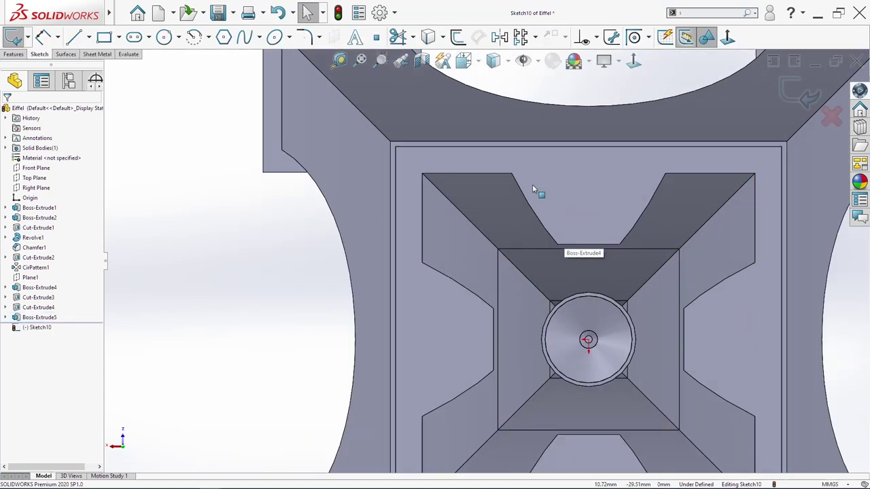
{"action": "key", "text": "s"}
{"action": "key", "text": "l"}
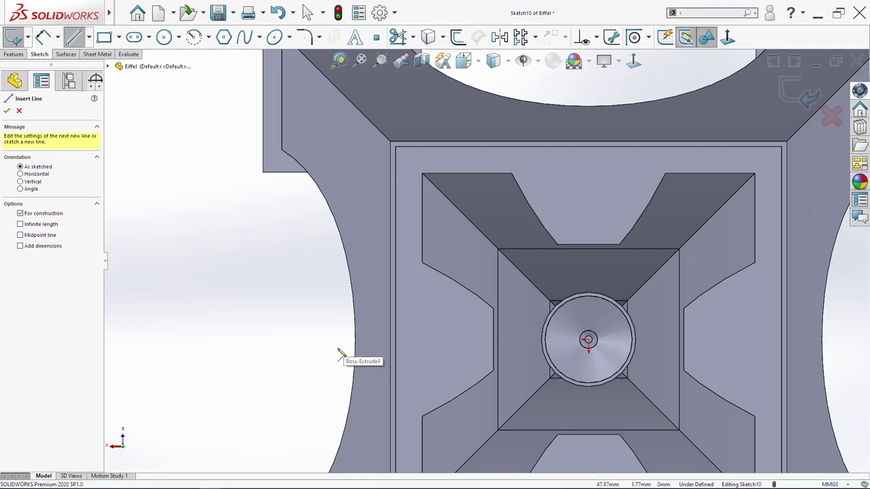
{"action": "left_click", "coordinate": [339, 339]}
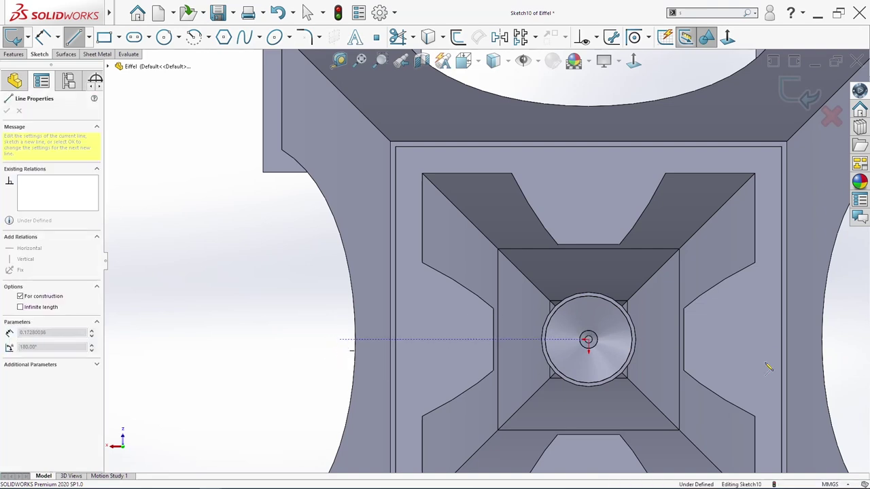
{"action": "left_click", "coordinate": [859, 339]}
{"action": "key", "text": "f"}
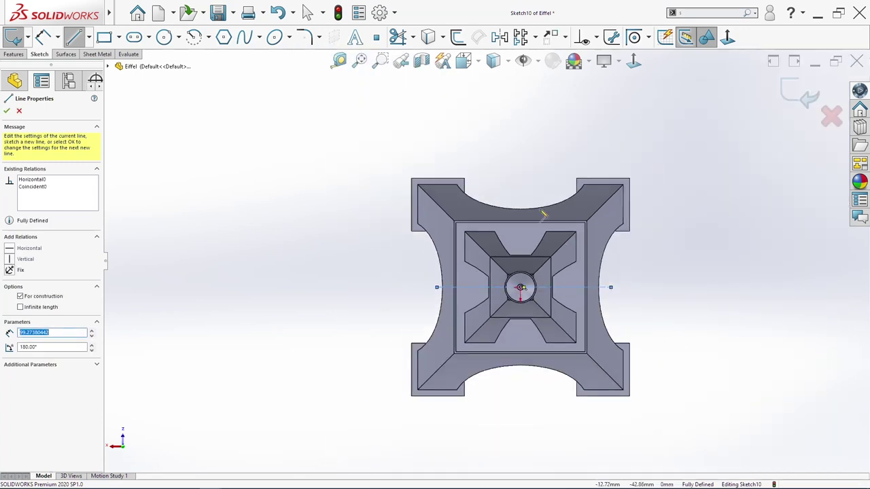
{"action": "left_click", "coordinate": [519, 189]}
{"action": "left_click", "coordinate": [520, 384]}
{"action": "scroll", "coordinate": [519, 303], "scroll_direction": "down", "scroll_amount": 5}
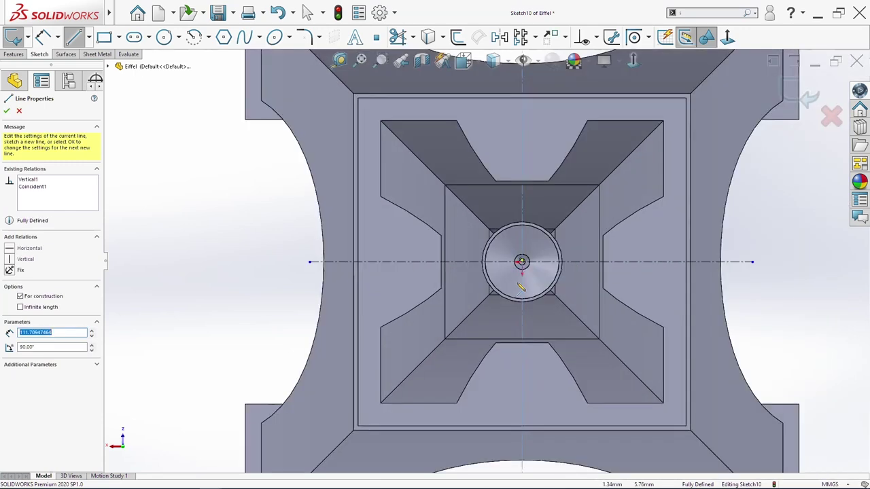
{"action": "scroll", "coordinate": [401, 170], "scroll_direction": "down", "scroll_amount": 5}
{"action": "key", "text": "Escape"}
Sketch a corner rectangle about 18 mm wide over the upper-left leg and convert its four sides to construction geometry
{"action": "key", "text": "s"}
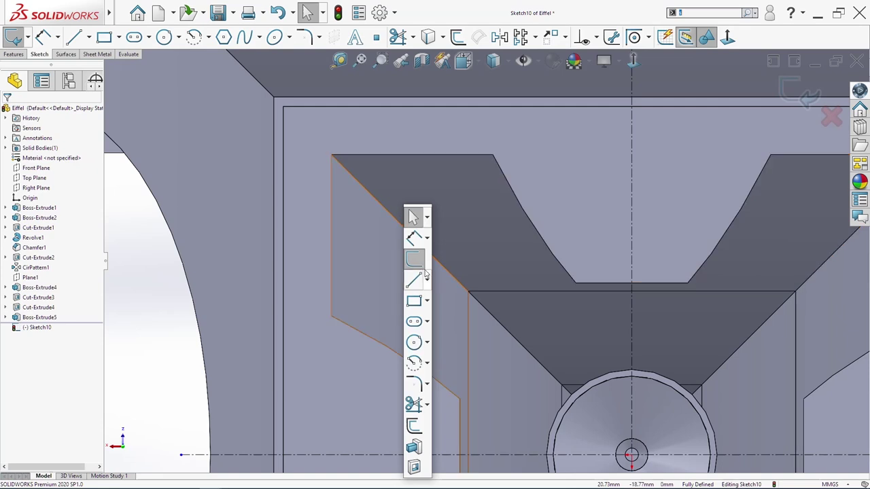
{"action": "left_click", "coordinate": [413, 301]}
{"action": "left_click", "coordinate": [355, 178]}
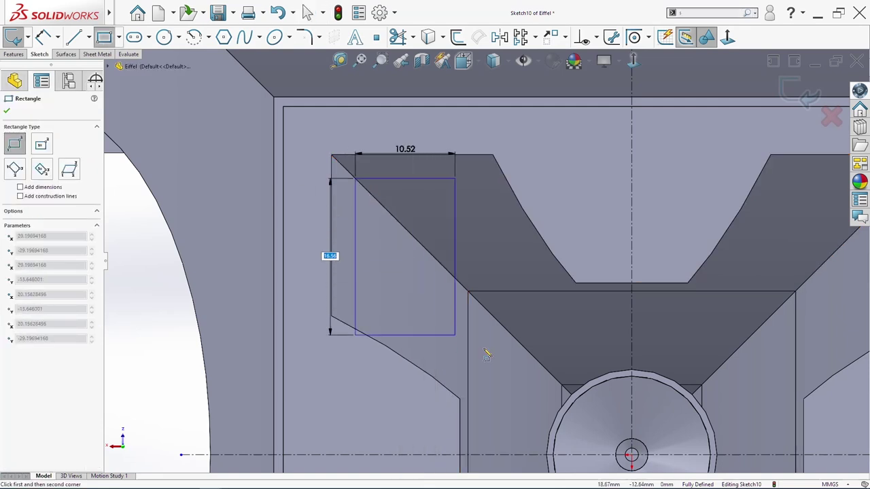
{"action": "left_click", "coordinate": [526, 367]}
{"action": "key", "text": "Escape"}
{"action": "left_click_drag", "start_coordinate": [307, 145], "coordinate": [558, 392]}
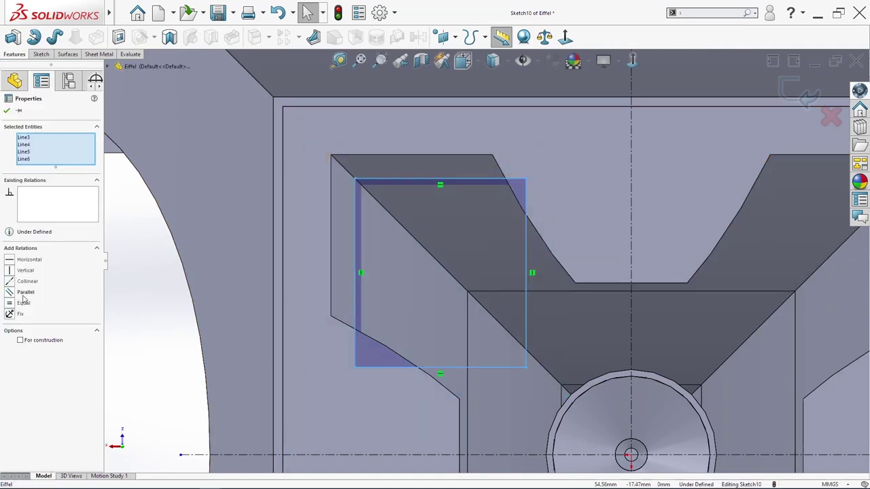
{"action": "left_click", "coordinate": [47, 342]}
{"action": "key", "text": "Escape"}
Dimension the upper side of the construction rectangle to 15 mm
{"action": "key", "text": "s"}
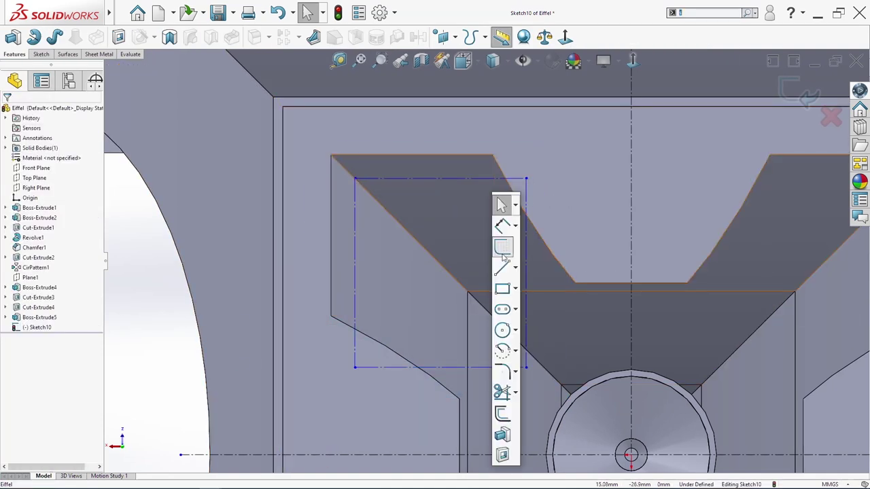
{"action": "left_click", "coordinate": [506, 231]}
{"action": "left_click", "coordinate": [481, 179]}
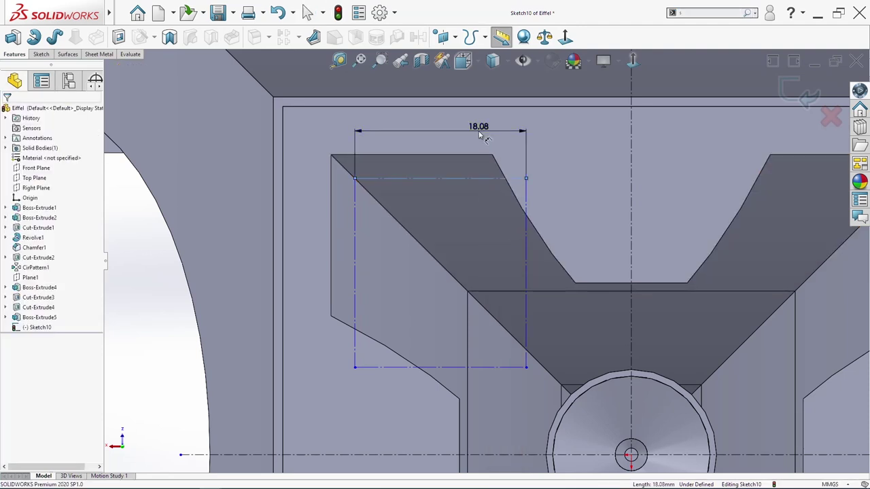
{"action": "left_click", "coordinate": [480, 135]}
{"action": "type", "text": "15"}
{"action": "key", "text": "Return"}
{"action": "key", "text": "Escape"}
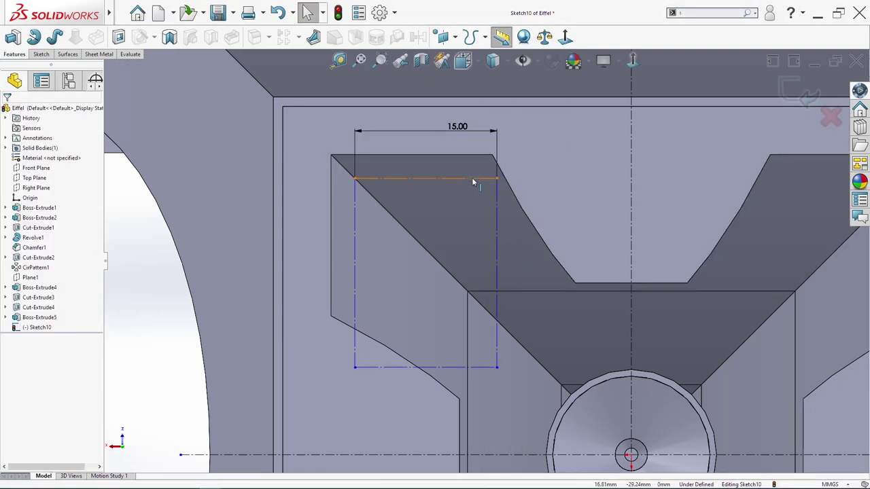
Make the construction rectangle's upper and right sides equal and move its outer corner inward along the leg's diagonal edge
{"action": "left_click", "coordinate": [477, 179]}
{"action": "left_click", "coordinate": [496, 202], "text": "ctrl"}
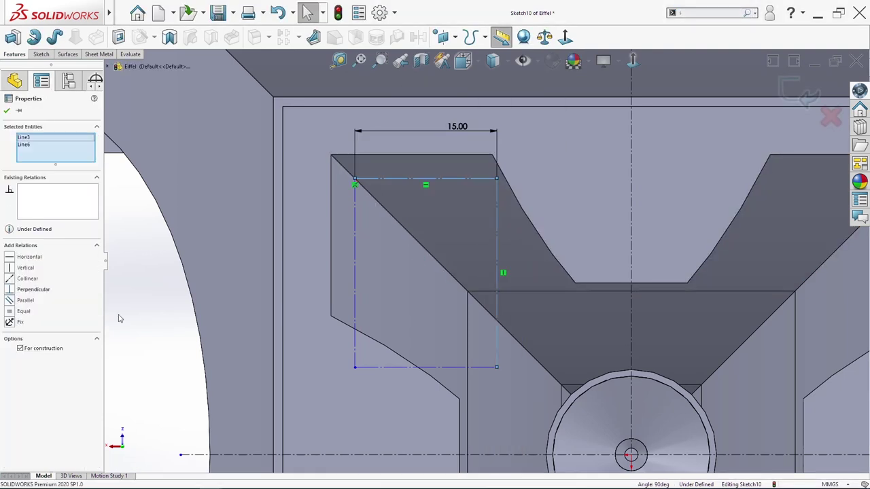
{"action": "left_click", "coordinate": [23, 311]}
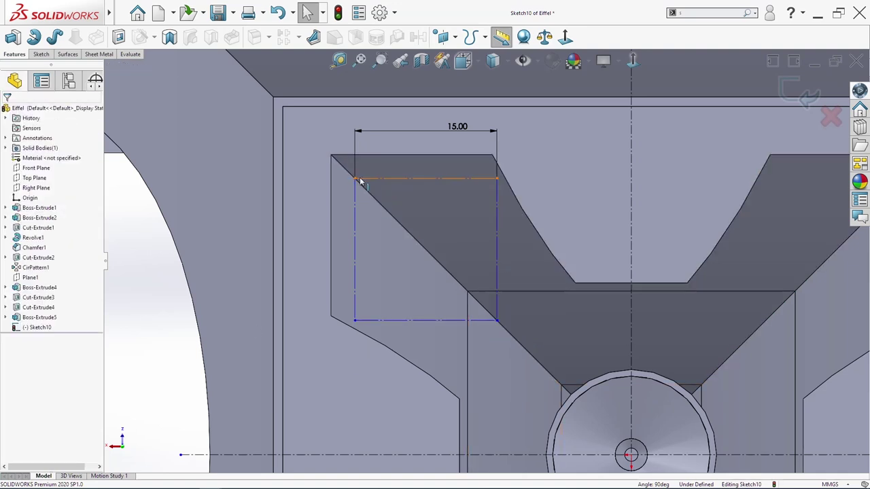
{"action": "left_click_drag", "start_coordinate": [354, 179], "coordinate": [372, 202]}
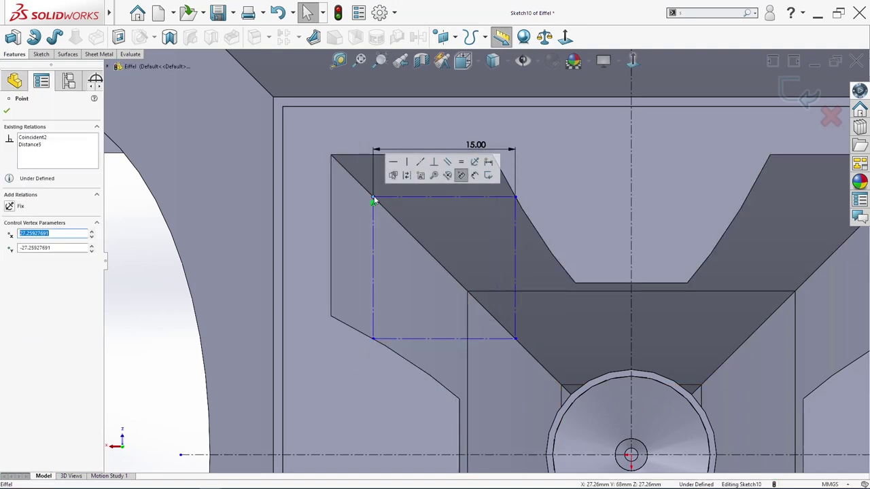
{"action": "key", "text": "Escape"}
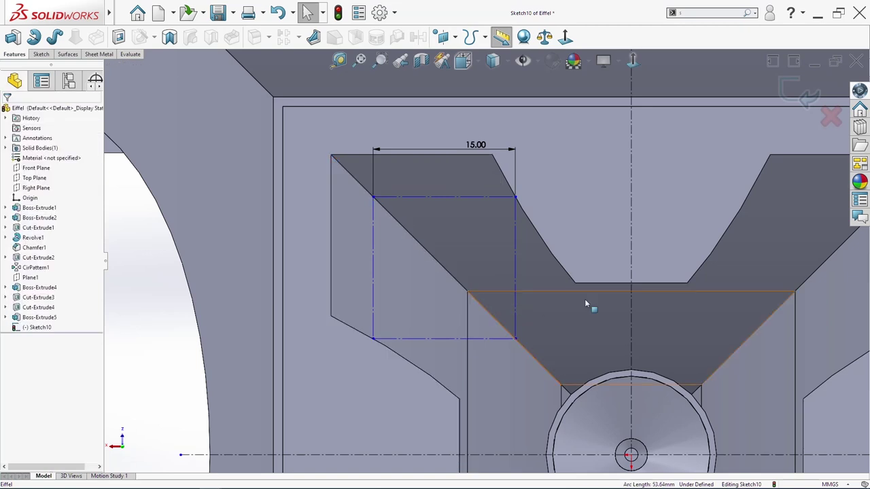
{"action": "key", "text": "s"}
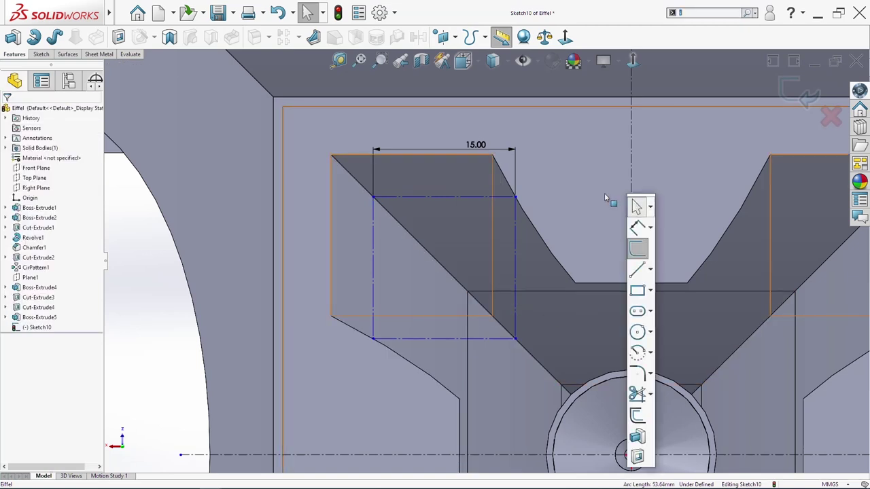
{"action": "left_click", "coordinate": [634, 292]}
{"action": "key", "text": "Escape"}
Dimension the distance from the construction square's right side to the vertical centerline to 13.2 mm
{"action": "key", "text": "s"}
{"action": "left_click", "coordinate": [628, 252]}
{"action": "left_click", "coordinate": [515, 238]}
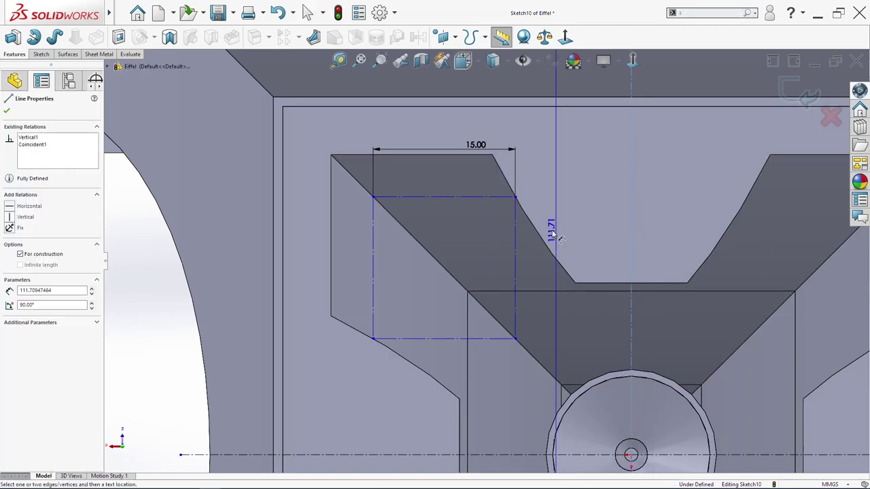
{"action": "left_click", "coordinate": [571, 212]}
{"action": "type", "text": "13.2"}
{"action": "key", "text": "Return"}
{"action": "key", "text": "Escape"}
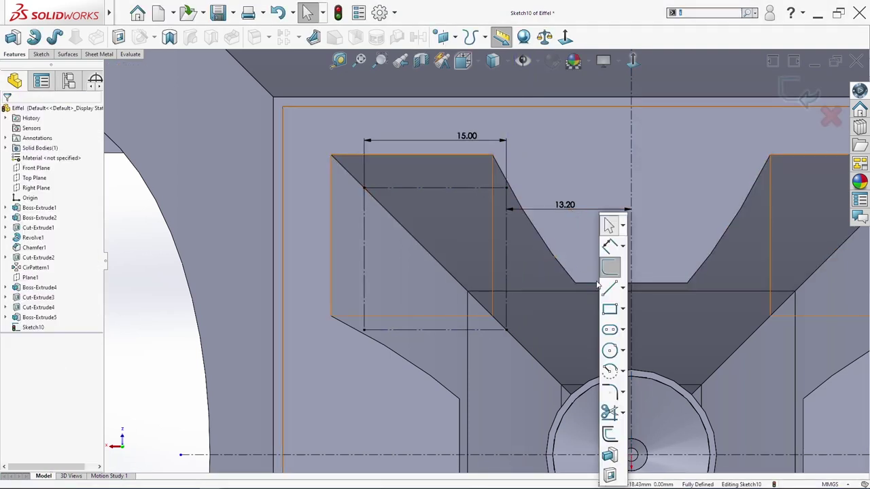
Sketch a corner rectangle about 18 mm wide around the construction square, with both corners on the leg's diagonal
{"action": "left_click", "coordinate": [609, 309]}
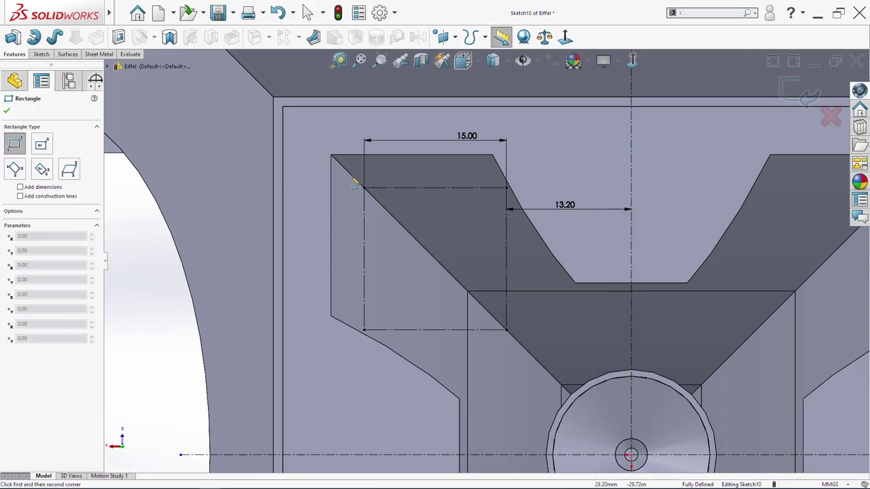
{"action": "left_click", "coordinate": [353, 178]}
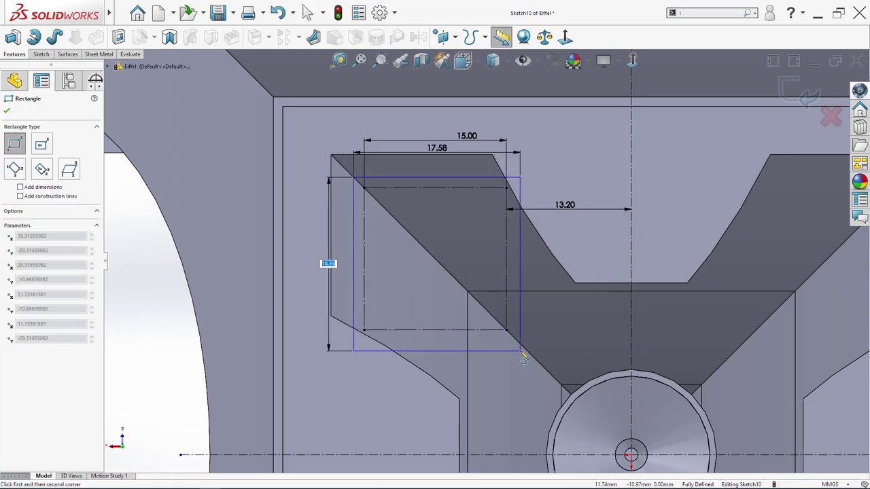
{"action": "left_click", "coordinate": [524, 347]}
{"action": "key", "text": "Escape"}
Dimension the gap between the right sides of the outer rectangle and the construction square to 0.7 mm
{"action": "key", "text": "s"}
{"action": "key", "text": "Escape"}
{"action": "key", "text": "s"}
{"action": "left_click", "coordinate": [556, 245]}
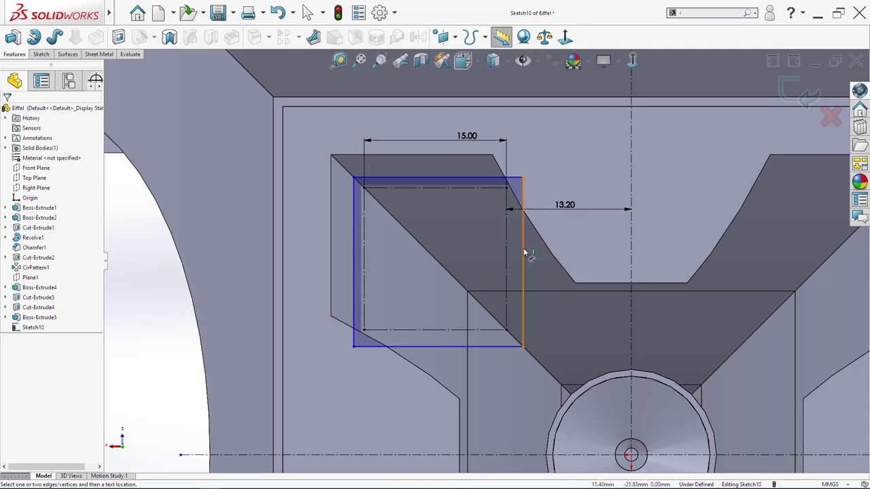
{"action": "left_click", "coordinate": [523, 252]}
{"action": "left_click", "coordinate": [579, 230]}
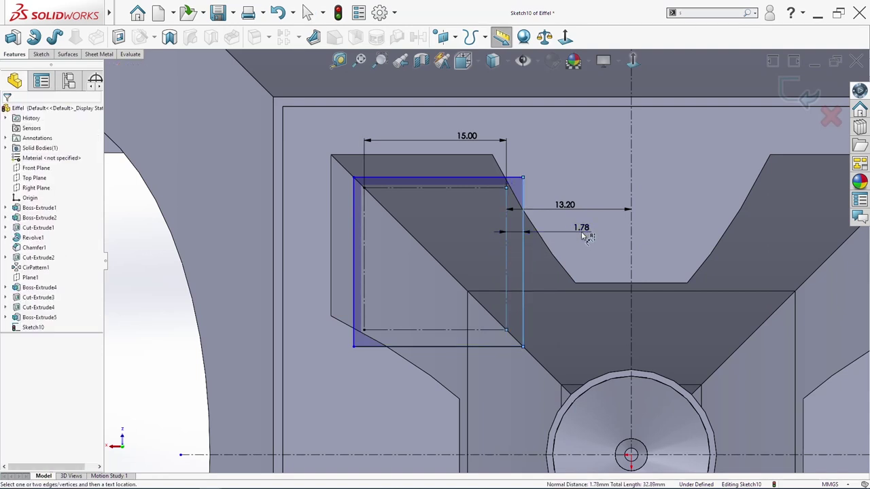
{"action": "type", "text": "0.7"}
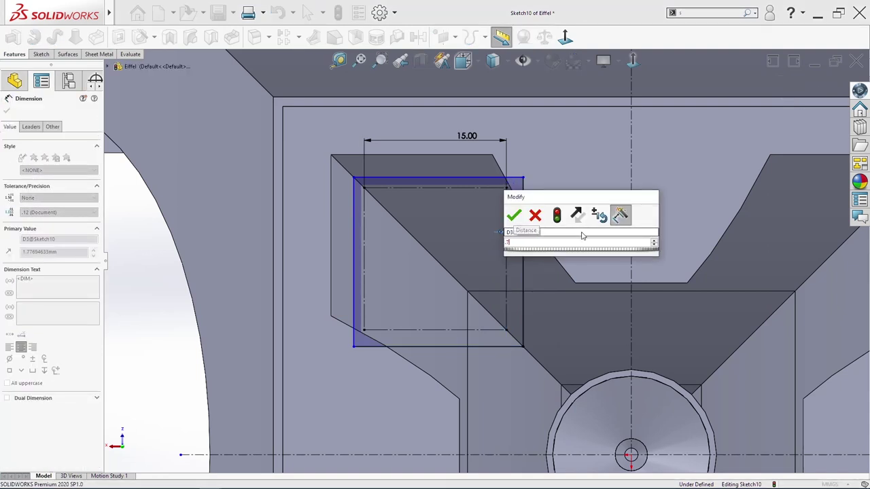
{"action": "key", "text": "Return"}
Dimension the gap between the upper sides of the outer rectangle and the construction square to 0.7 mm
{"action": "left_click", "coordinate": [494, 190]}
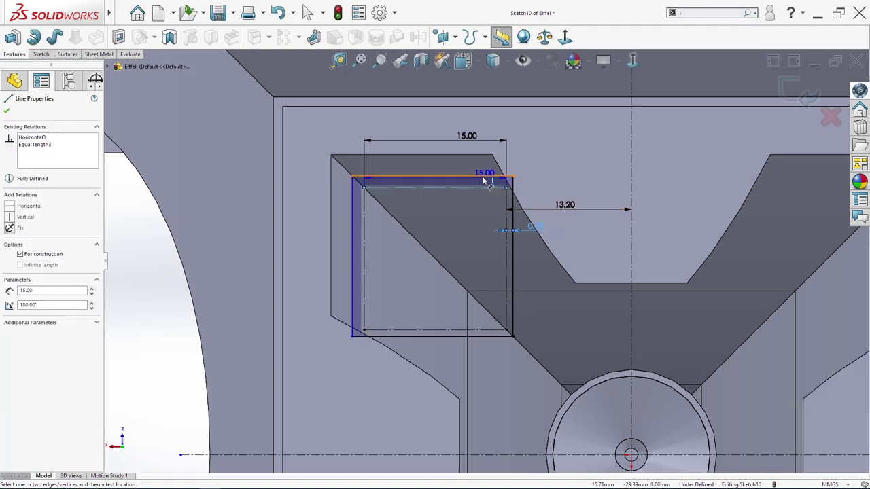
{"action": "left_click", "coordinate": [564, 171]}
{"action": "type", "text": "0.7"}
{"action": "key", "text": "Return"}
{"action": "key", "text": "Escape"}
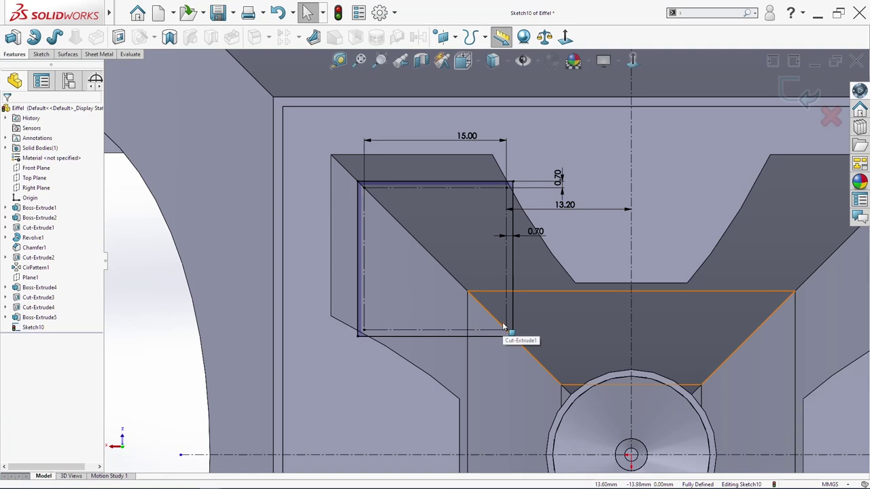
Mirror the outer rectangle and its construction square about the vertical centerline to the opposite upper leg
{"action": "scroll", "coordinate": [530, 319], "scroll_direction": "up", "scroll_amount": 3}
{"action": "mouse_move", "coordinate": [401, 197]}
{"action": "left_mouse_down"}
{"action": "mouse_move", "coordinate": [524, 243]}
{"action": "mouse_move", "coordinate": [660, 317]}
{"action": "left_mouse_up"}
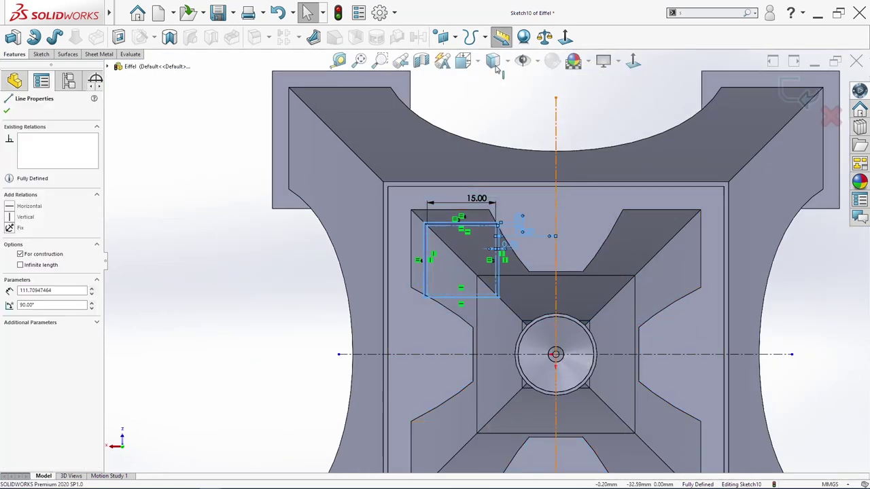
{"action": "left_click", "coordinate": [41, 54]}
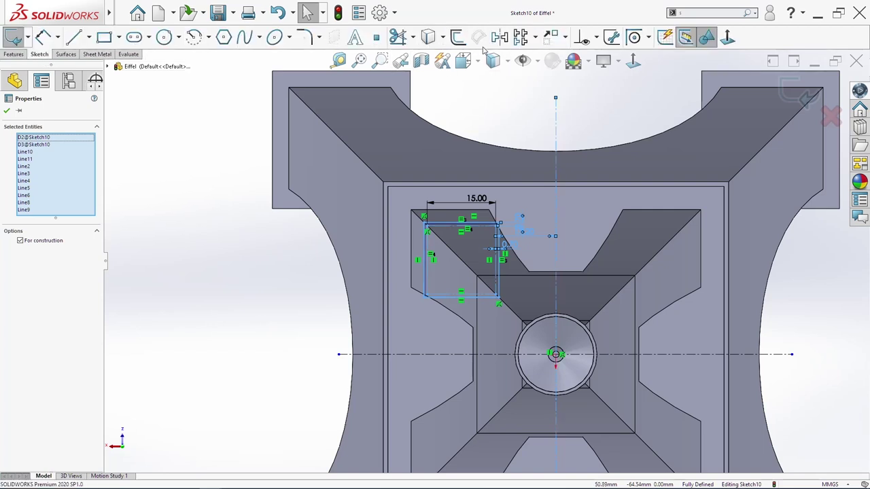
{"action": "left_click", "coordinate": [514, 38]}
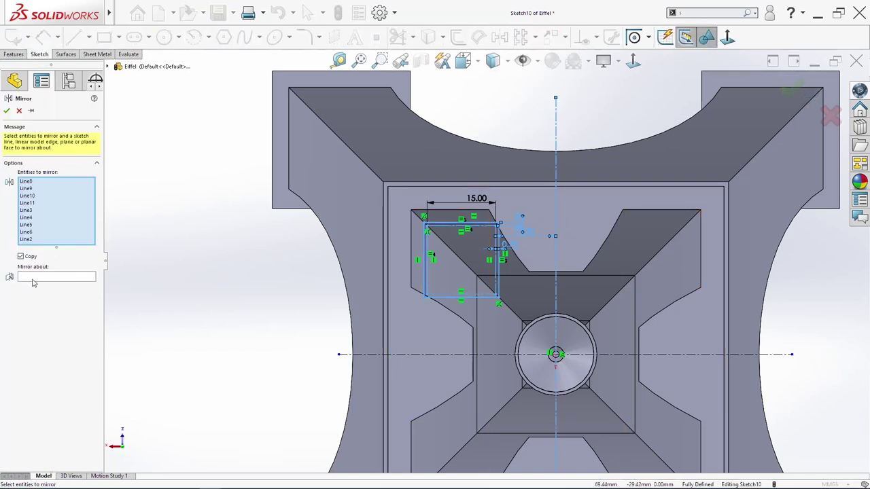
{"action": "left_click", "coordinate": [34, 277]}
{"action": "left_click", "coordinate": [560, 201]}
{"action": "key", "text": "z"}
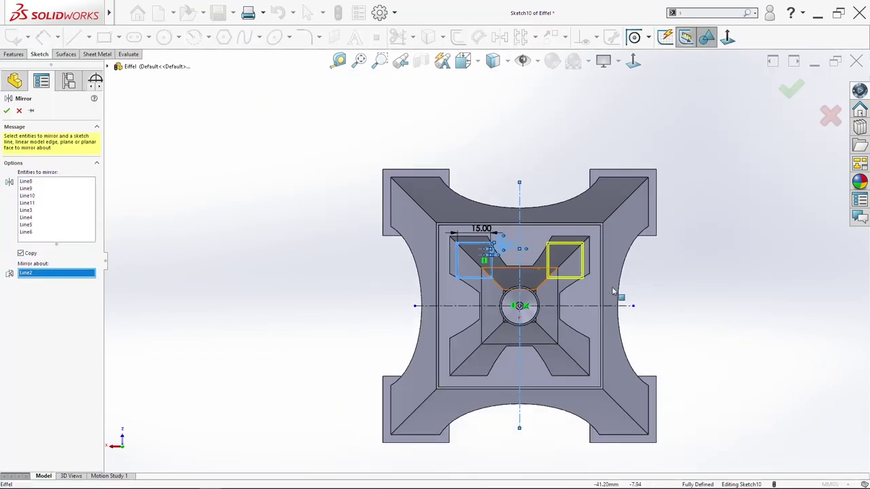
{"action": "left_click", "coordinate": [804, 83]}
Mirror both upper pairs of squares about the horizontal centerline to the two lower legs
{"action": "left_click_drag", "start_coordinate": [692, 291], "coordinate": [370, 212]}
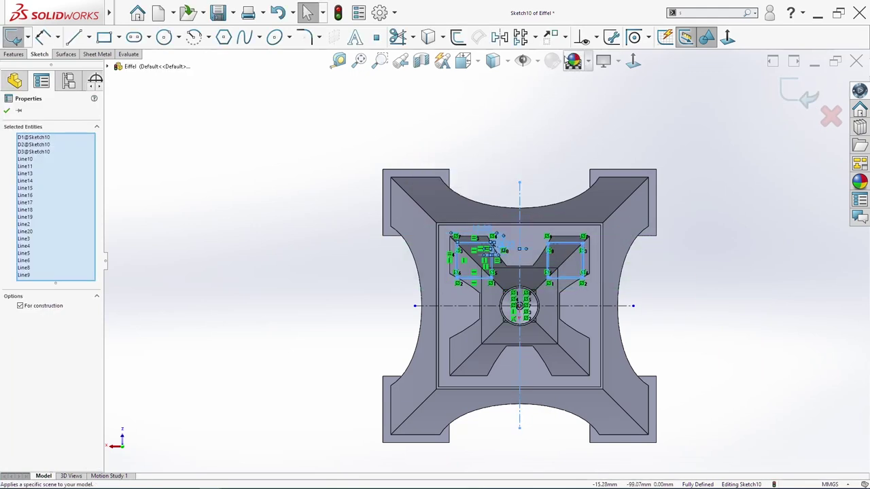
{"action": "left_click", "coordinate": [500, 38]}
{"action": "left_click", "coordinate": [42, 335]}
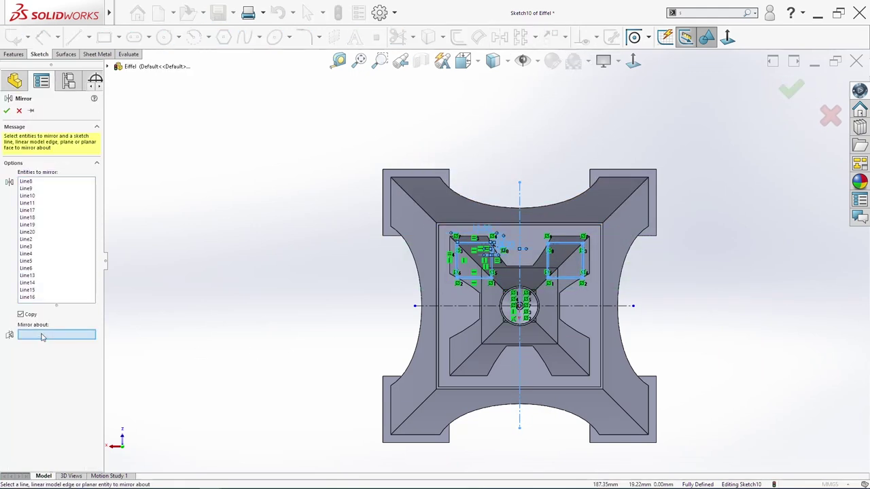
{"action": "left_click", "coordinate": [475, 307]}
{"action": "left_click", "coordinate": [792, 90]}
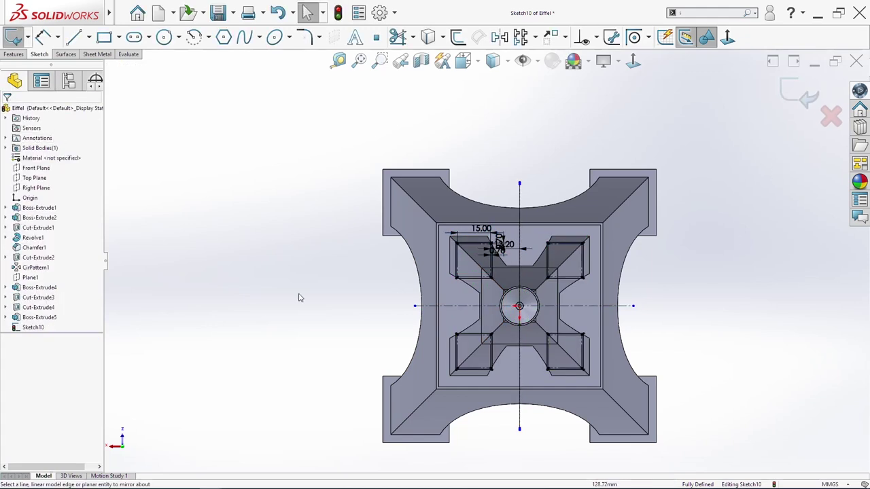
Extrude the four leg squares Up To Surface to the platform floor inside the rim, merged, with a 20° outward draft
{"action": "scroll", "coordinate": [514, 329], "scroll_direction": "down", "scroll_amount": 2}
{"action": "key", "text": "s"}
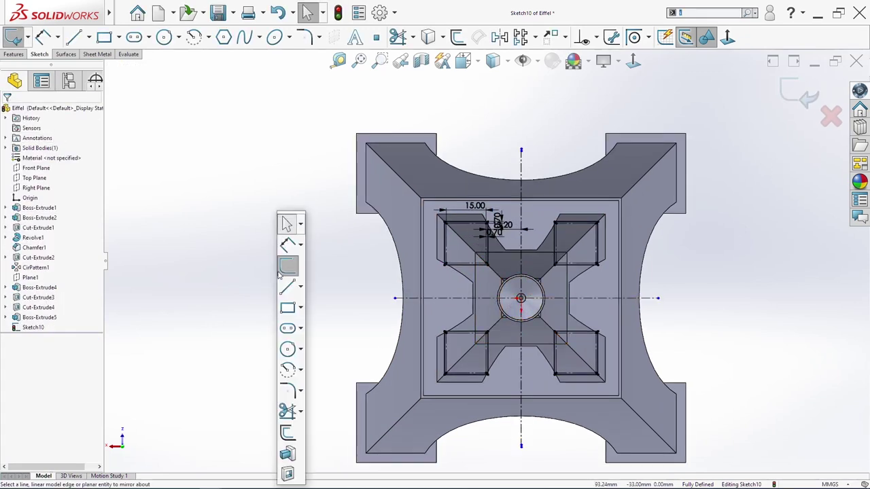
{"action": "left_click", "coordinate": [288, 453]}
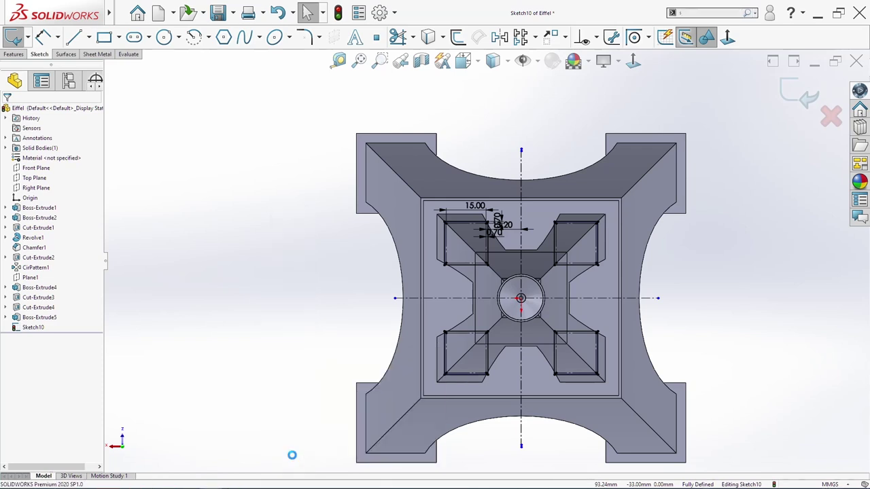
{"action": "left_click", "coordinate": [53, 167]}
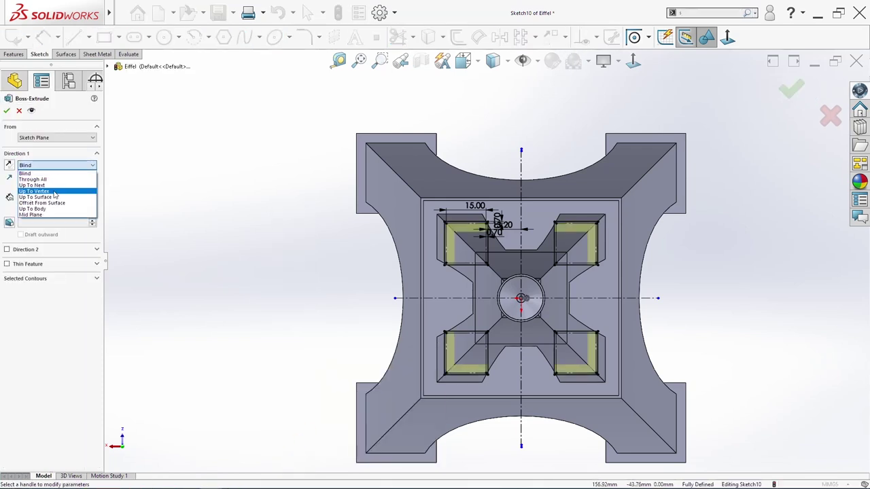
{"action": "left_click", "coordinate": [54, 197]}
{"action": "left_click", "coordinate": [511, 216]}
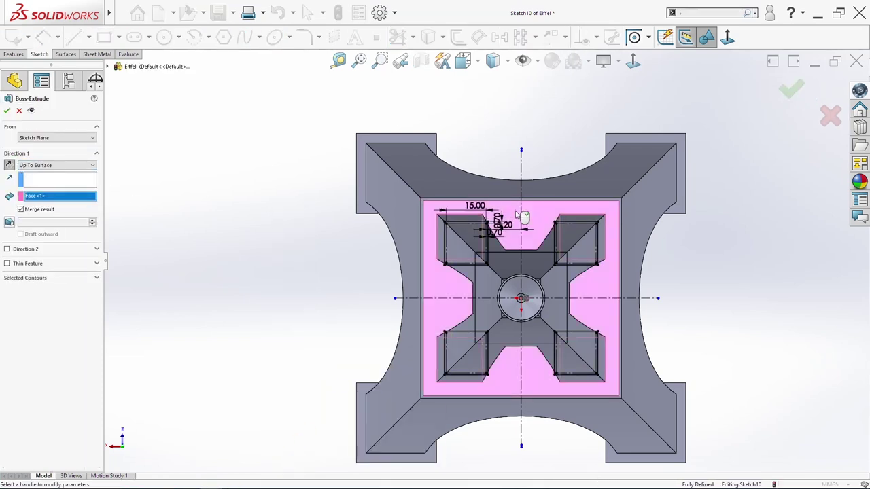
{"action": "scroll", "coordinate": [525, 325], "scroll_direction": "down", "scroll_amount": 3}
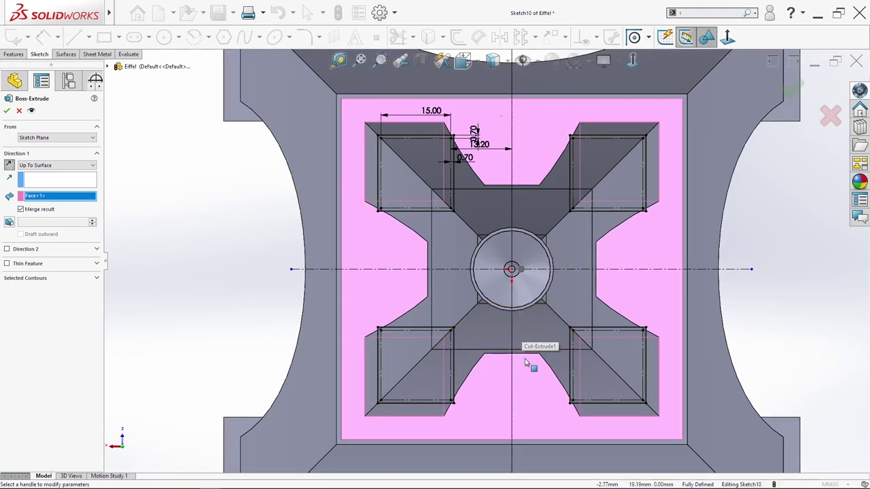
{"action": "left_click", "coordinate": [11, 224]}
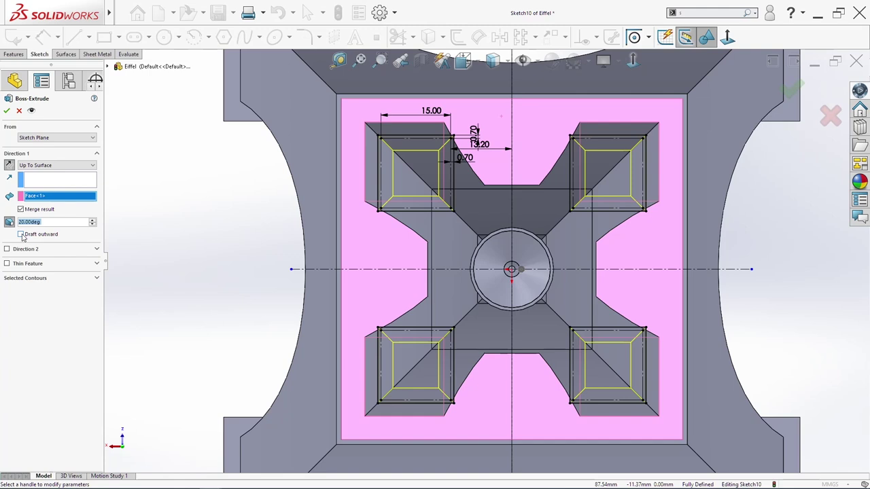
{"action": "left_click", "coordinate": [21, 235]}
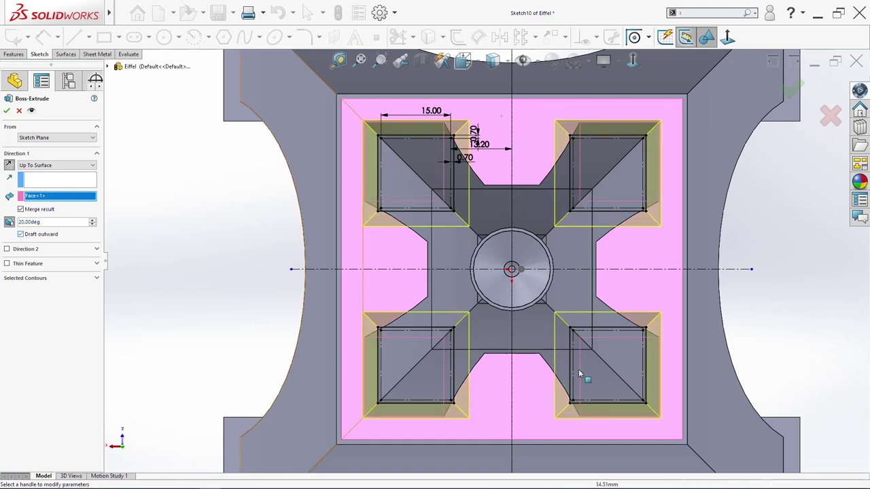
{"action": "left_click", "coordinate": [791, 87]}
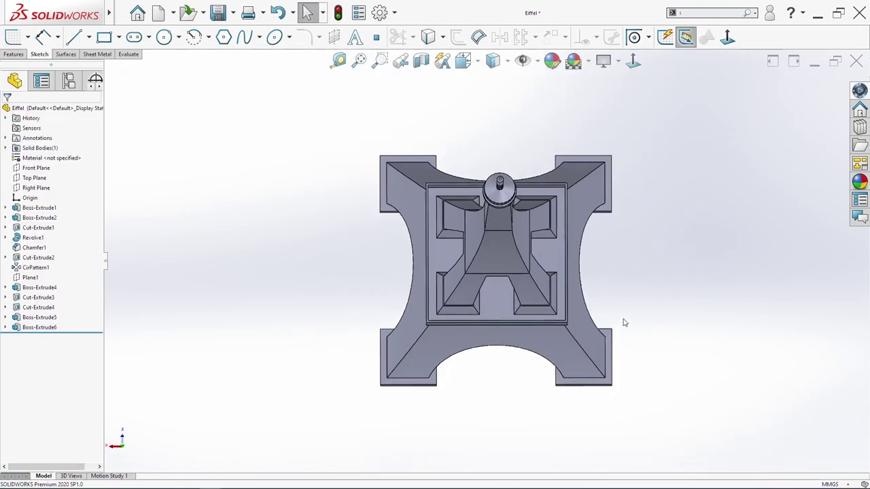
Start a sketch on the Front Plane with the tower's lower section seen straight from the back
{"action": "middle_click_drag", "start_coordinate": [625, 323], "coordinate": [575, 277]}
{"action": "scroll", "coordinate": [531, 300], "scroll_direction": "down", "scroll_amount": 3}
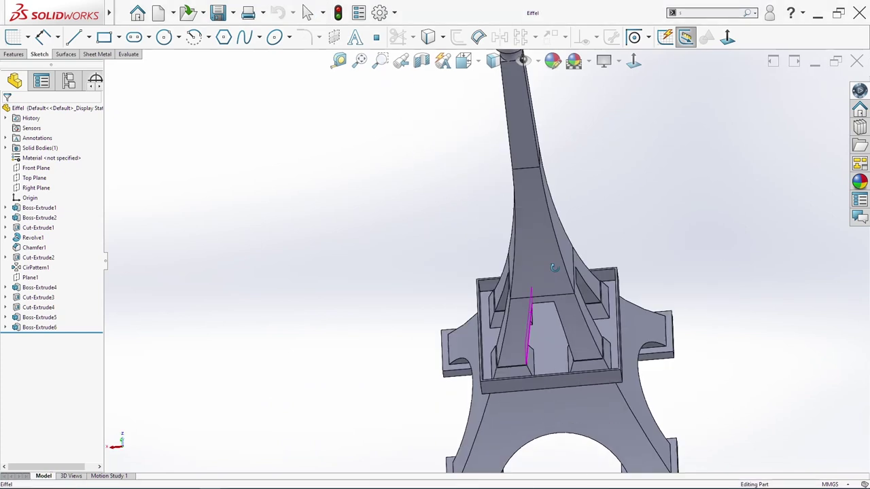
{"action": "key", "text": "space"}
{"action": "left_click", "coordinate": [373, 365]}
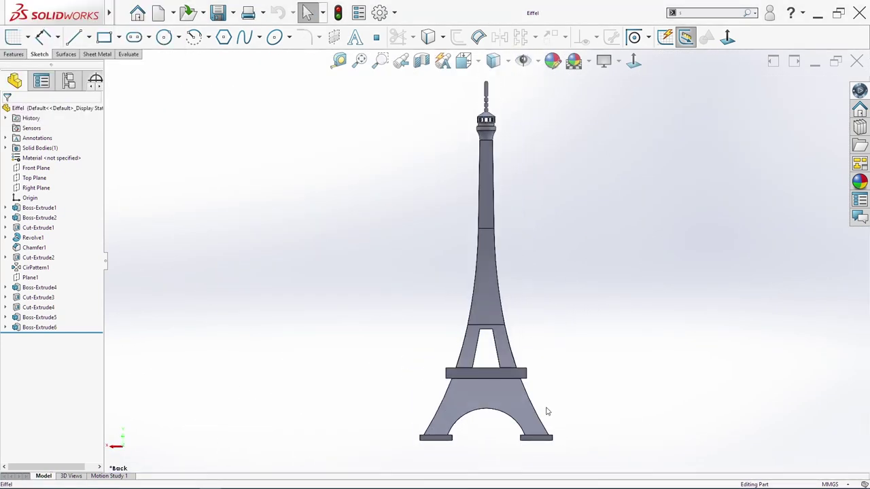
{"action": "scroll", "coordinate": [547, 411], "scroll_direction": "down", "scroll_amount": 1}
{"action": "right_click", "coordinate": [39, 169]}
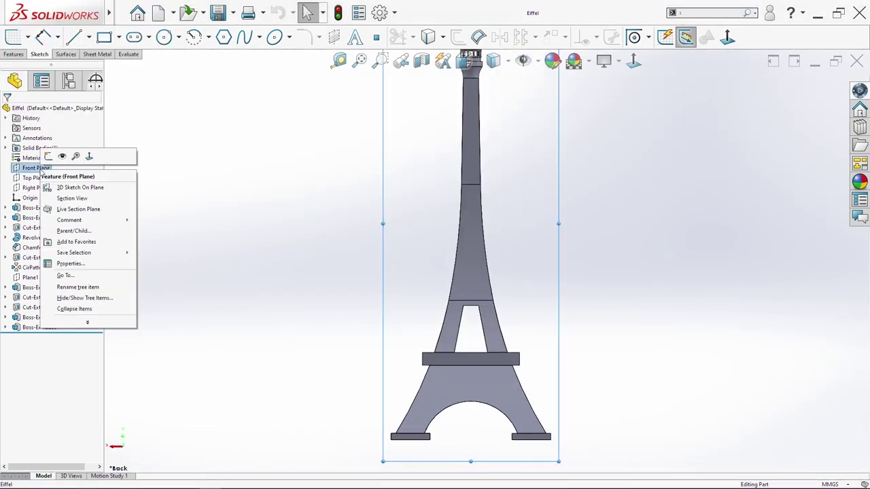
{"action": "left_click", "coordinate": [45, 156]}
{"action": "scroll", "coordinate": [469, 418], "scroll_direction": "down", "scroll_amount": 2}
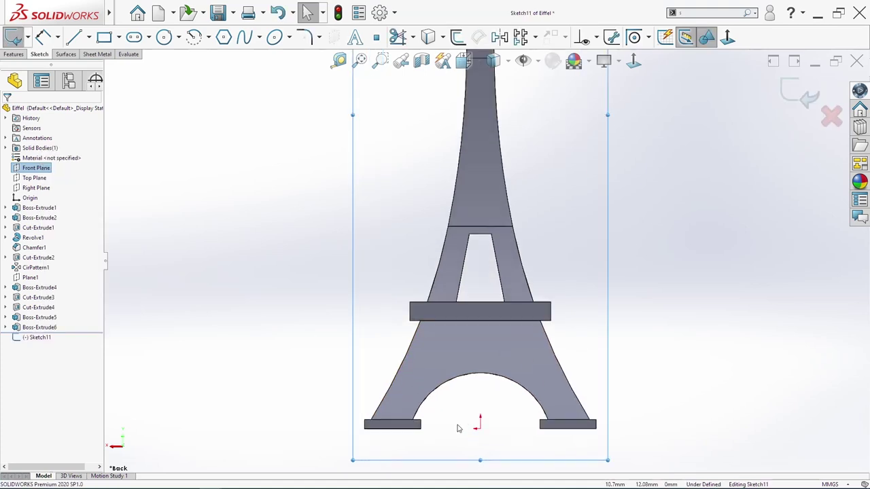
{"action": "scroll", "coordinate": [482, 369], "scroll_direction": "down", "scroll_amount": 3}
{"action": "scroll", "coordinate": [407, 419], "scroll_direction": "up", "scroll_amount": 2}
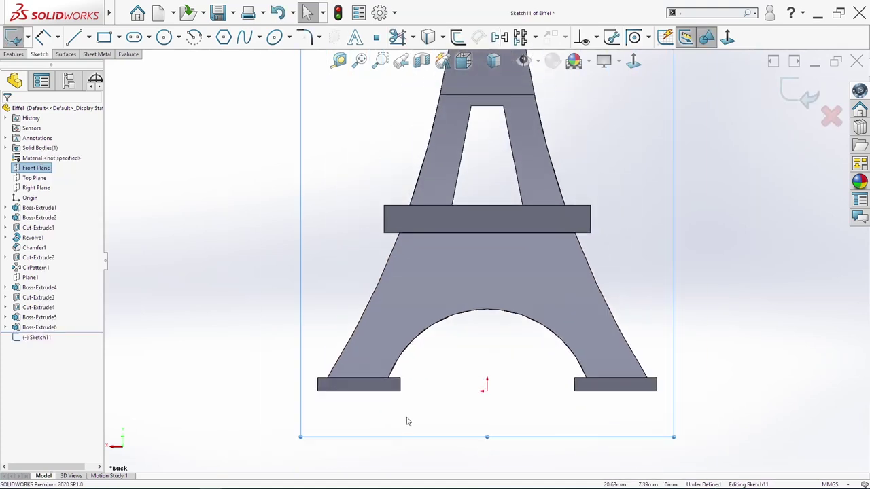
{"action": "scroll", "coordinate": [380, 291], "scroll_direction": "down", "scroll_amount": 4}
{"action": "scroll", "coordinate": [474, 366], "scroll_direction": "up", "scroll_amount": 3}
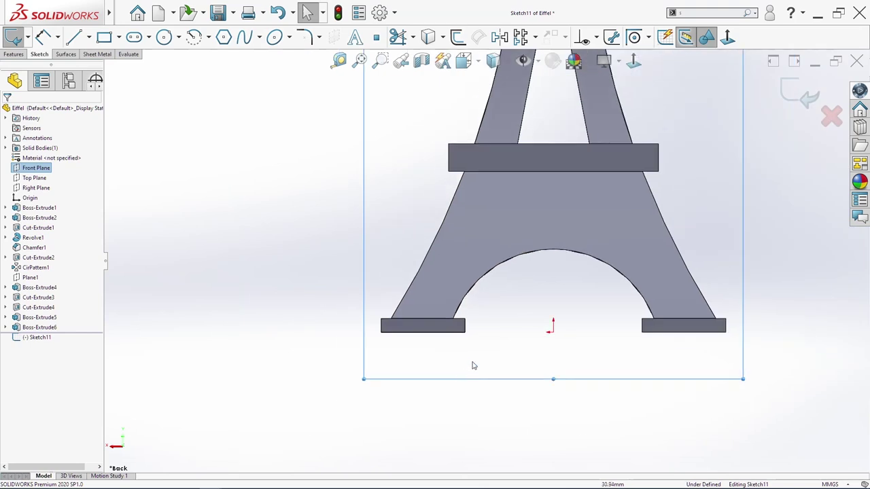
Draw a vertical construction centerline through the origin, from below the base up past the rimmed platform
{"action": "key", "text": "s"}
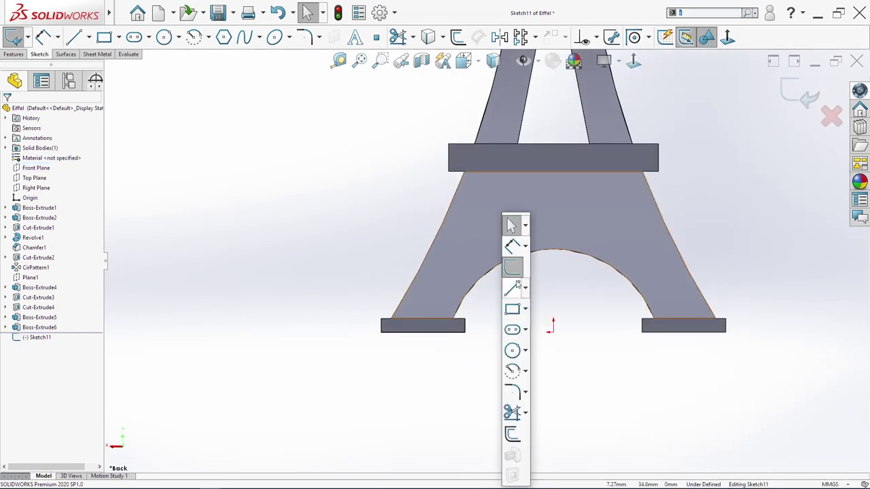
{"action": "left_click", "coordinate": [513, 288]}
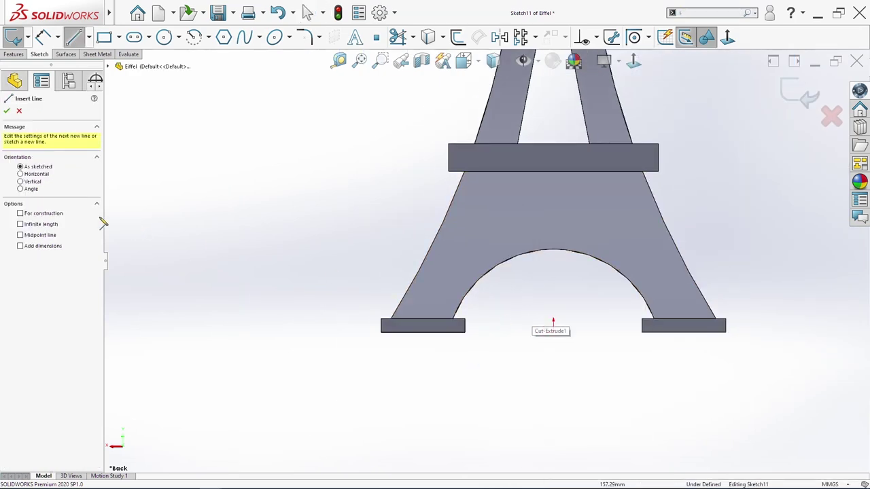
{"action": "left_click", "coordinate": [553, 405]}
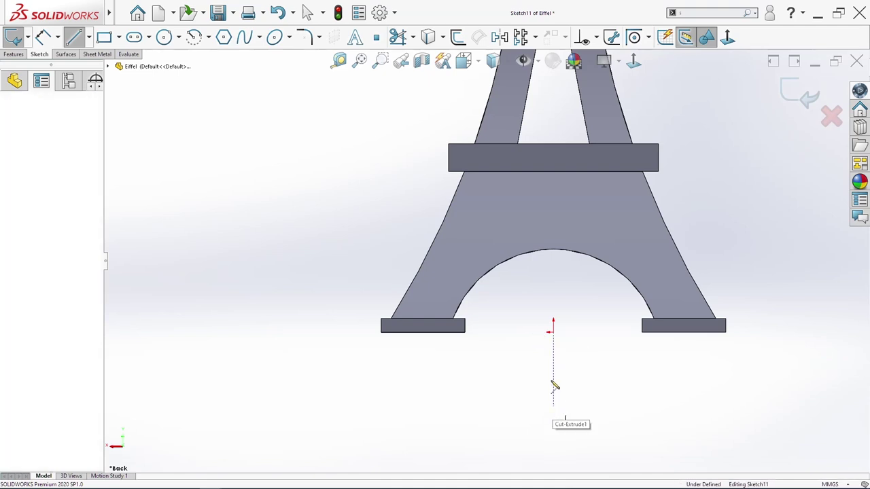
{"action": "left_click", "coordinate": [553, 102]}
{"action": "key", "text": "Escape"}
Sketch a closed right triangle near the foot of one lower leg, on its outer side, with a horizontal base and vertical inner side
{"action": "scroll", "coordinate": [446, 314], "scroll_direction": "down", "scroll_amount": 1}
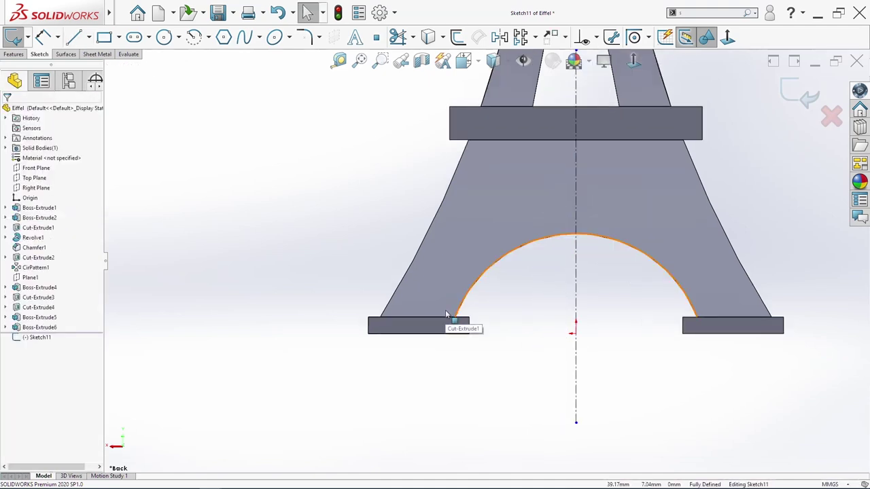
{"action": "scroll", "coordinate": [421, 337], "scroll_direction": "down", "scroll_amount": 2}
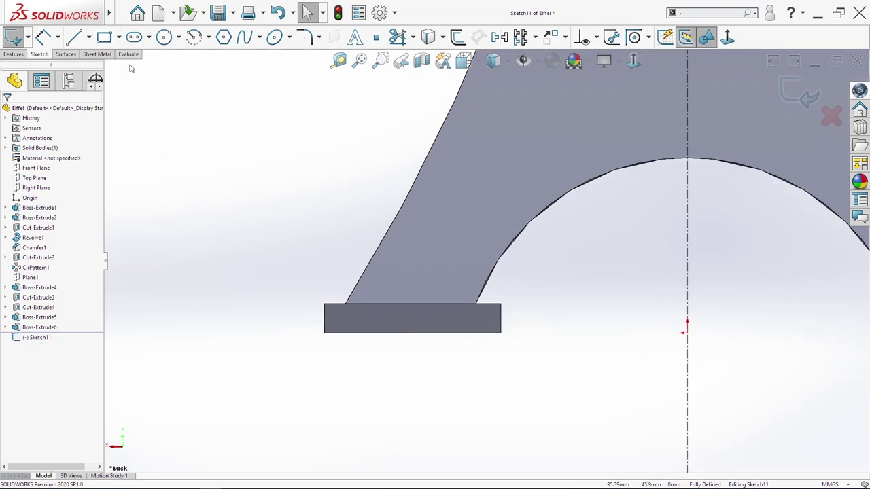
{"action": "left_click", "coordinate": [72, 38]}
{"action": "scroll", "coordinate": [330, 276], "scroll_direction": "down", "scroll_amount": 3}
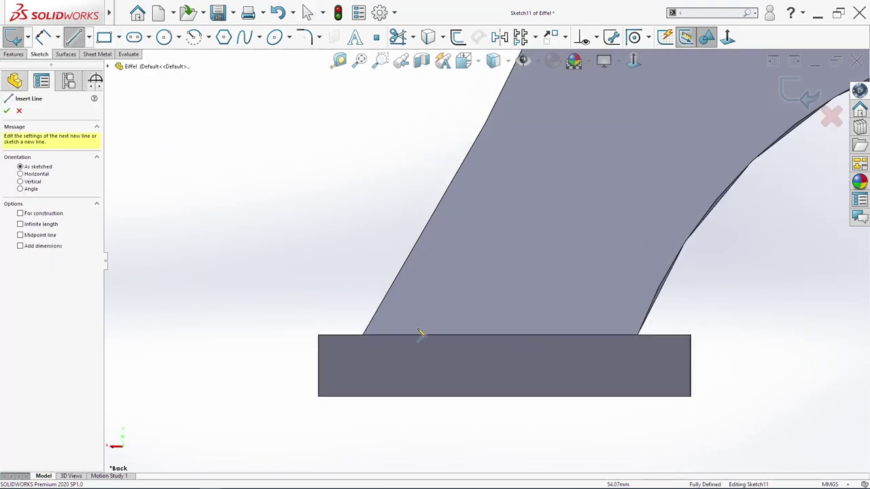
{"action": "left_click", "coordinate": [407, 313]}
{"action": "left_click", "coordinate": [464, 312]}
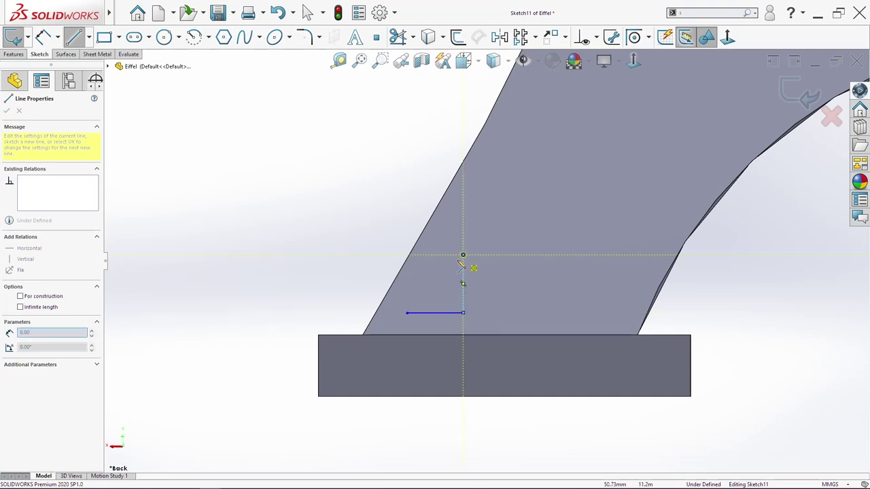
{"action": "left_click", "coordinate": [464, 255]}
{"action": "left_click", "coordinate": [407, 312]}
Sketch a second closed right triangle beside the first, its vertical side facing it and its base extending toward the arch
{"action": "left_click", "coordinate": [481, 261]}
{"action": "left_click", "coordinate": [481, 313]}
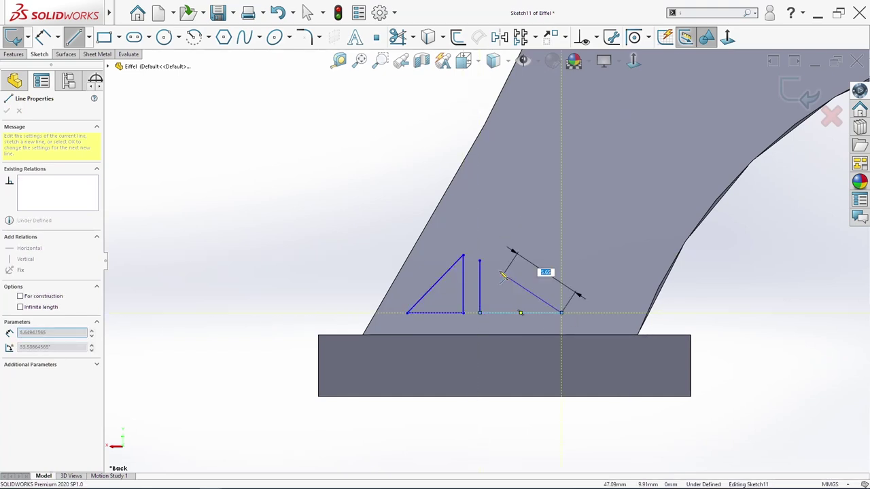
{"action": "left_click", "coordinate": [564, 313]}
{"action": "left_click", "coordinate": [480, 260]}
{"action": "key", "text": "Escape"}
Dimension the inner triangle's base 1.5 mm above the top edge of the leg's foot block
{"action": "scroll", "coordinate": [575, 321], "scroll_direction": "up", "scroll_amount": 3}
{"action": "key", "text": "s"}
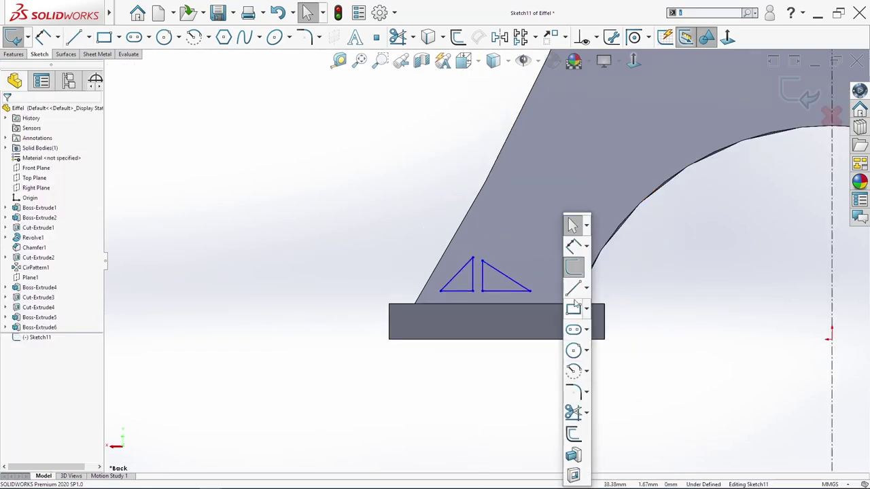
{"action": "left_click", "coordinate": [573, 246]}
{"action": "left_click", "coordinate": [521, 303]}
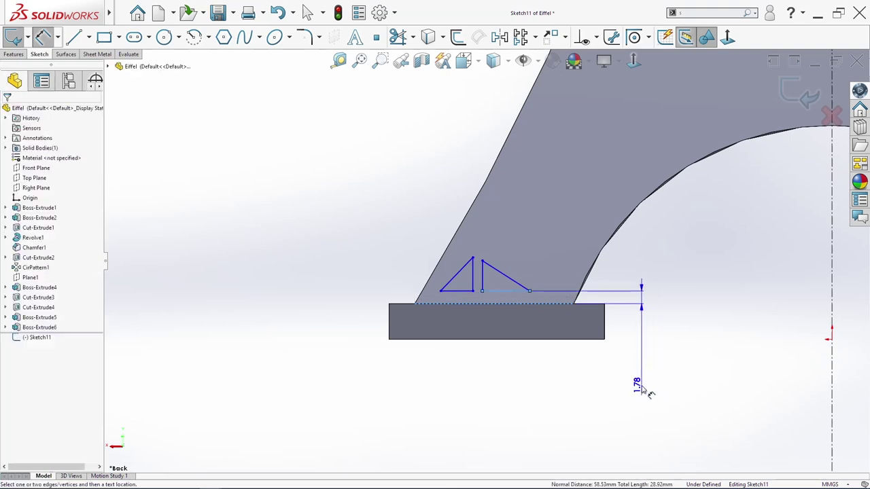
{"action": "left_click", "coordinate": [641, 383]}
{"action": "key", "text": "Return"}
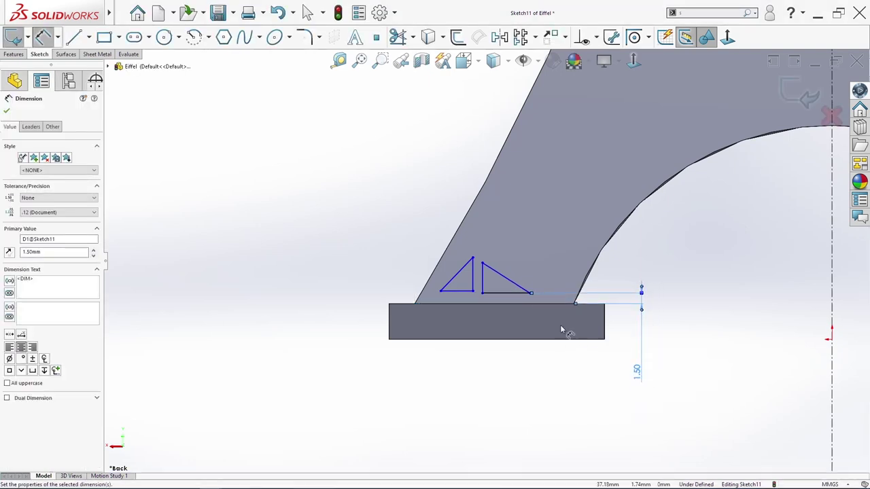
Make the horizontal bases of the two triangles collinear
{"action": "scroll", "coordinate": [556, 331], "scroll_direction": "down", "scroll_amount": 1}
{"action": "key", "text": "Escape"}
{"action": "left_click", "coordinate": [481, 285]}
{"action": "left_click", "coordinate": [442, 282], "text": "ctrl"}
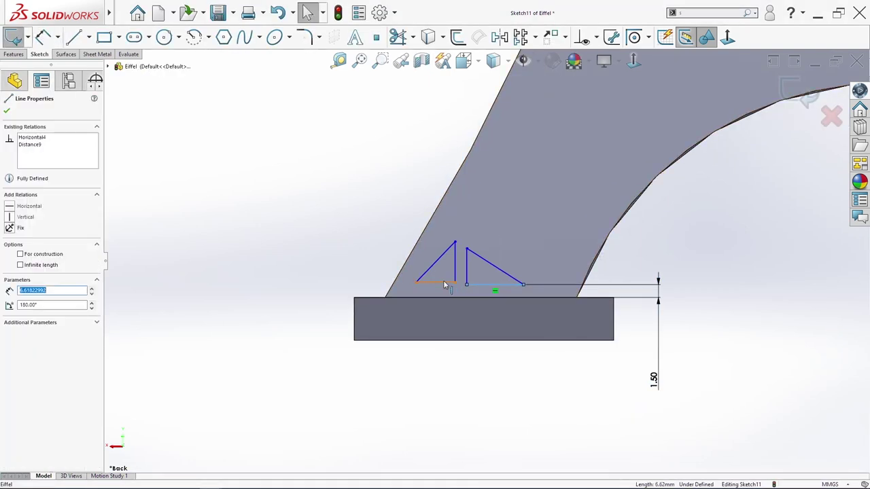
{"action": "left_click", "coordinate": [24, 280]}
{"action": "key", "text": "Escape"}
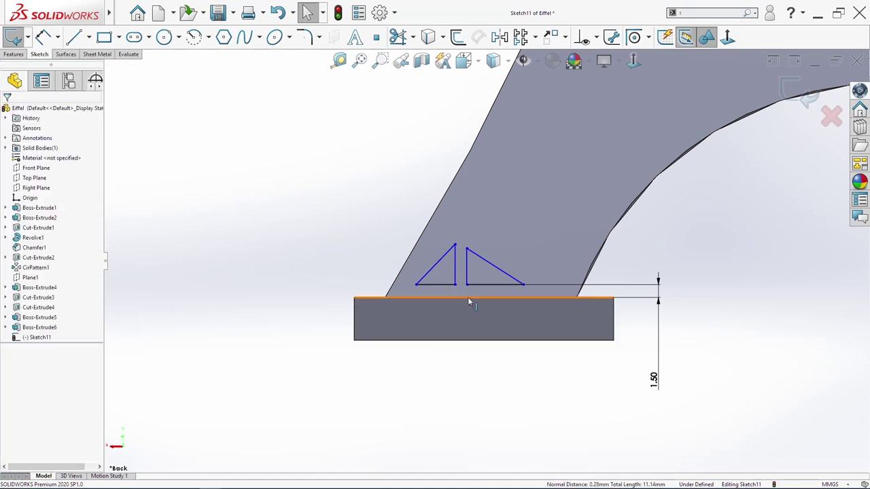
Dimension the gap between the vertical sides of the two triangles to 1.9 mm
{"action": "key", "text": "s"}
{"action": "left_click", "coordinate": [491, 246]}
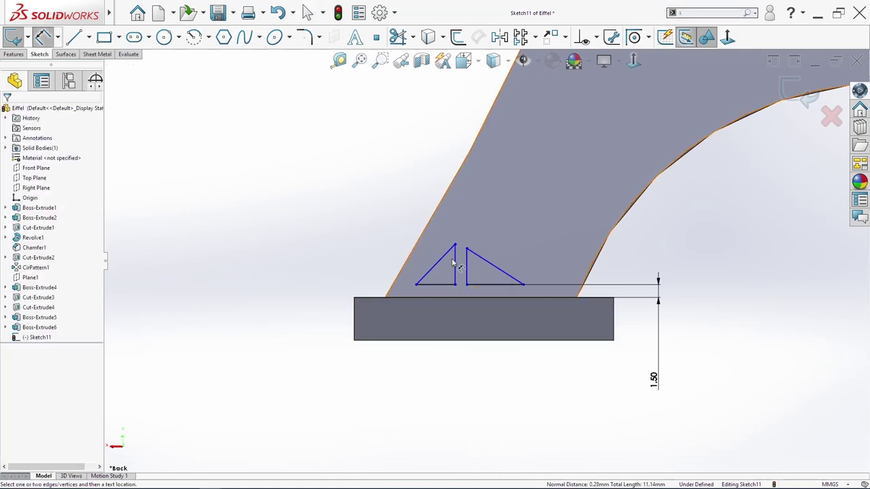
{"action": "left_click", "coordinate": [455, 262]}
{"action": "left_click", "coordinate": [467, 269]}
{"action": "left_click", "coordinate": [454, 269]}
{"action": "left_click", "coordinate": [468, 211]}
{"action": "type", "text": "1.9"}
{"action": "key", "text": "Return"}
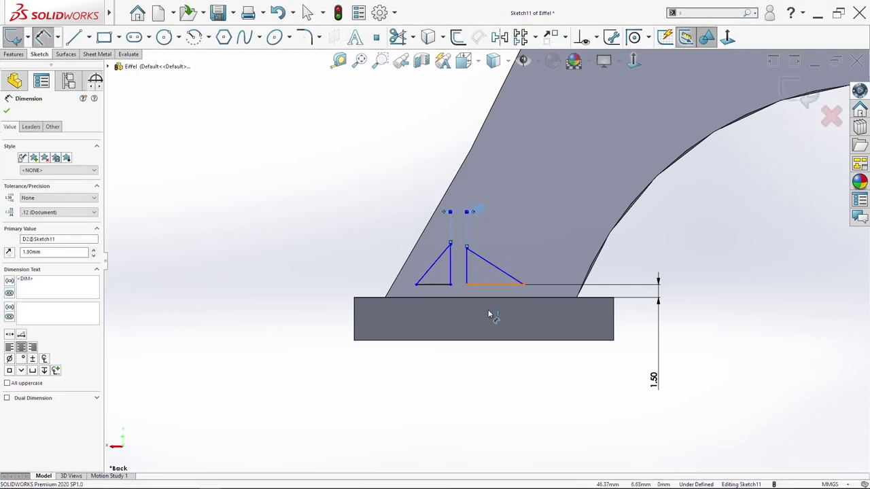
Dimension the inner triangle's base to 8.8 mm and the outer triangle's base to 5.3 mm
{"action": "left_click", "coordinate": [489, 314]}
{"action": "left_click", "coordinate": [493, 333]}
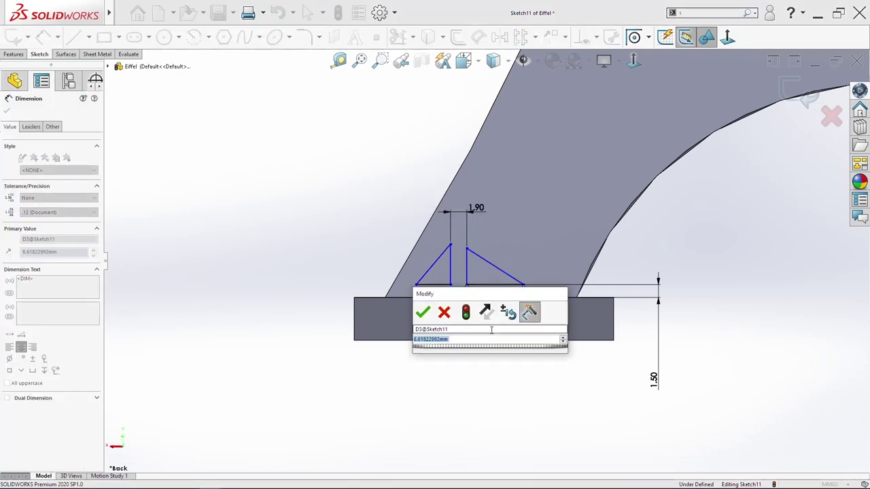
{"action": "type", "text": "8.8"}
{"action": "key", "text": "Return"}
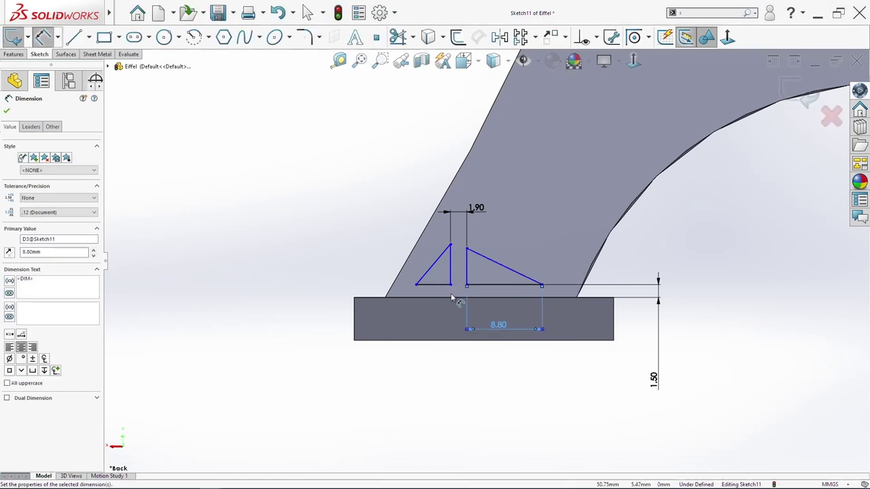
{"action": "left_click", "coordinate": [445, 288]}
{"action": "left_click", "coordinate": [435, 316]}
{"action": "type", "text": "5.3"}
{"action": "key", "text": "Return"}
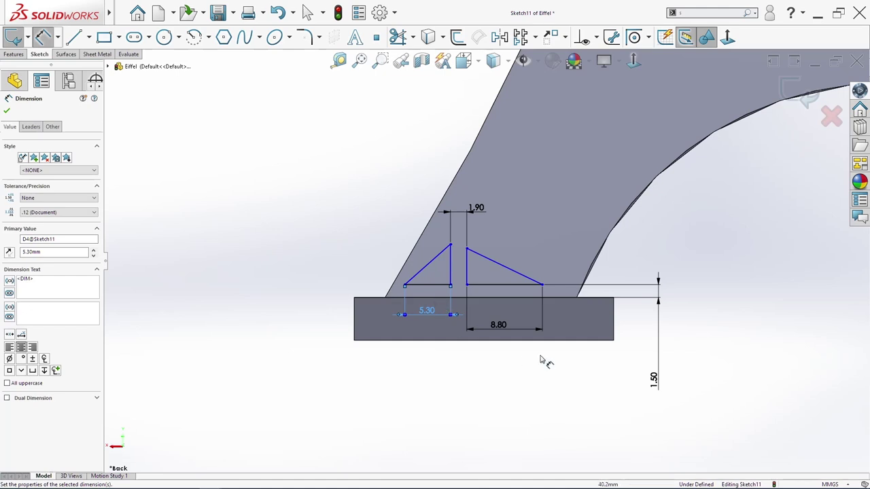
Dimension the outer triangle's outer base corner 54 mm from the vertical centerline
{"action": "left_click", "coordinate": [405, 285]}
{"action": "scroll", "coordinate": [440, 346], "scroll_direction": "up", "scroll_amount": 6}
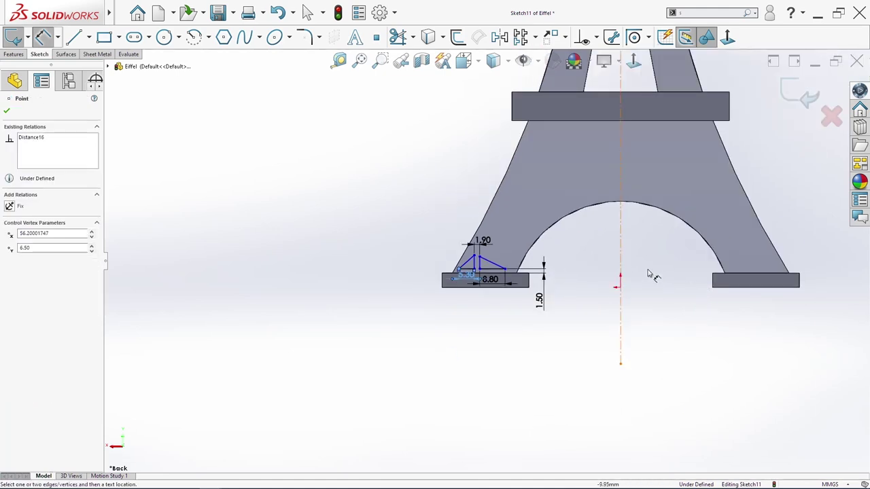
{"action": "left_click", "coordinate": [620, 309]}
{"action": "left_click", "coordinate": [547, 364]}
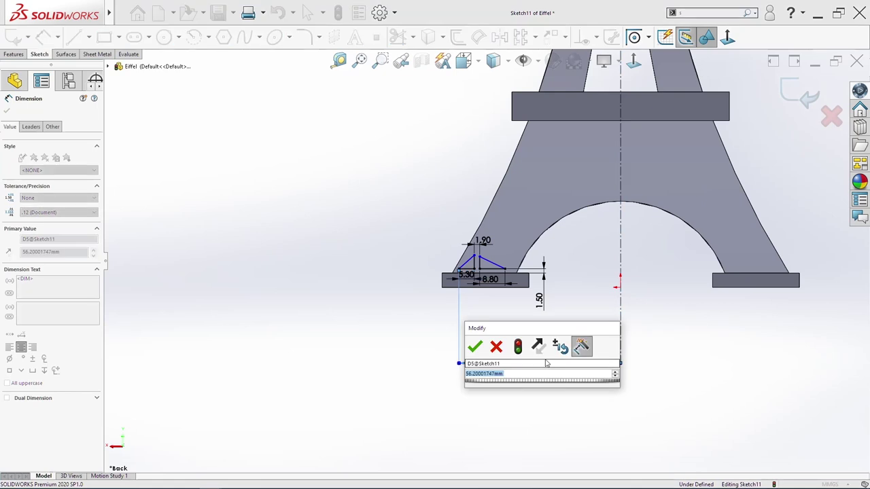
{"action": "type", "text": "54"}
{"action": "key", "text": "Return"}
Dimension the outer triangle's vertical side to 8 mm
{"action": "scroll", "coordinate": [490, 257], "scroll_direction": "up", "scroll_amount": 8}
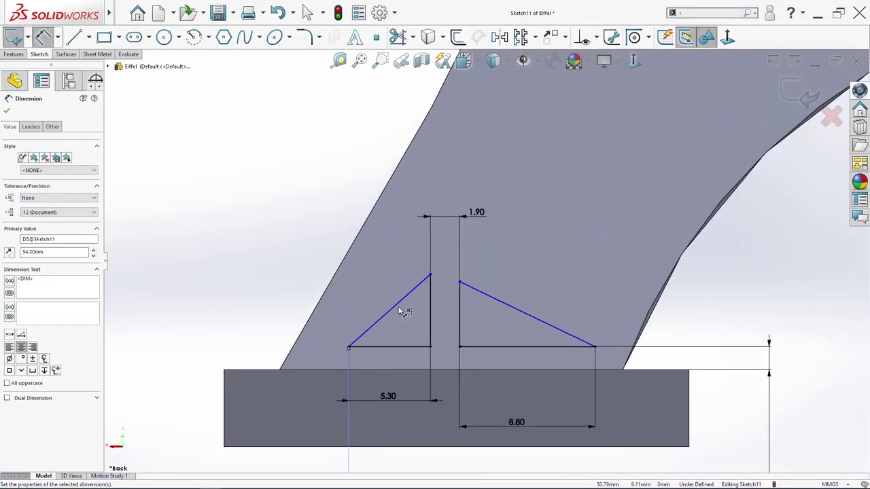
{"action": "left_click", "coordinate": [405, 311]}
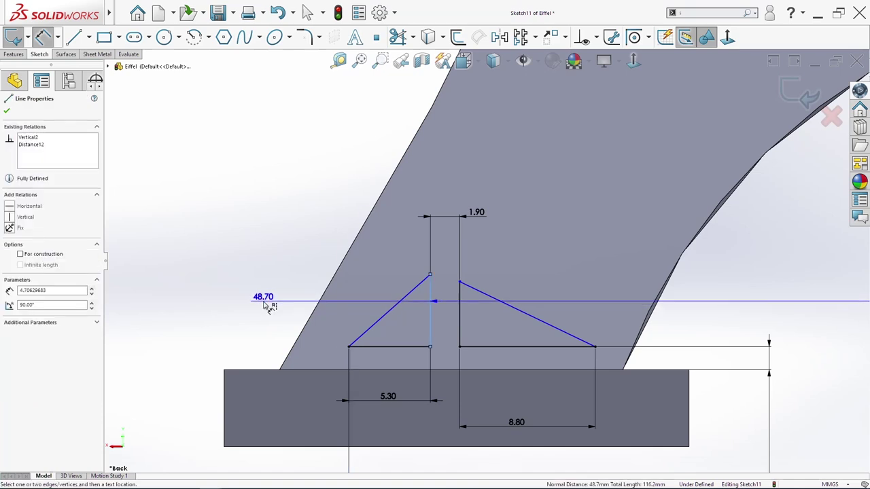
{"action": "left_click", "coordinate": [292, 319]}
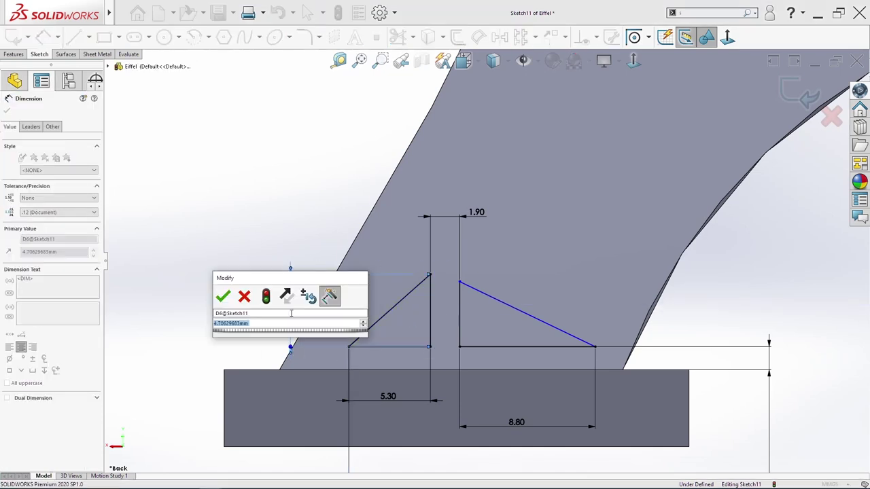
{"action": "type", "text": "8"}
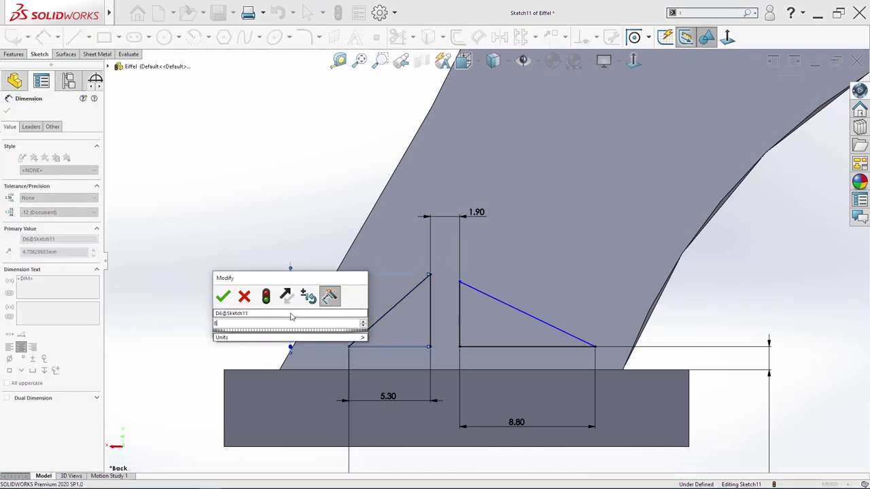
{"action": "key", "text": "Return"}
Dimension the inner triangle's vertical side to 7.4 mm
{"action": "left_click", "coordinate": [486, 324]}
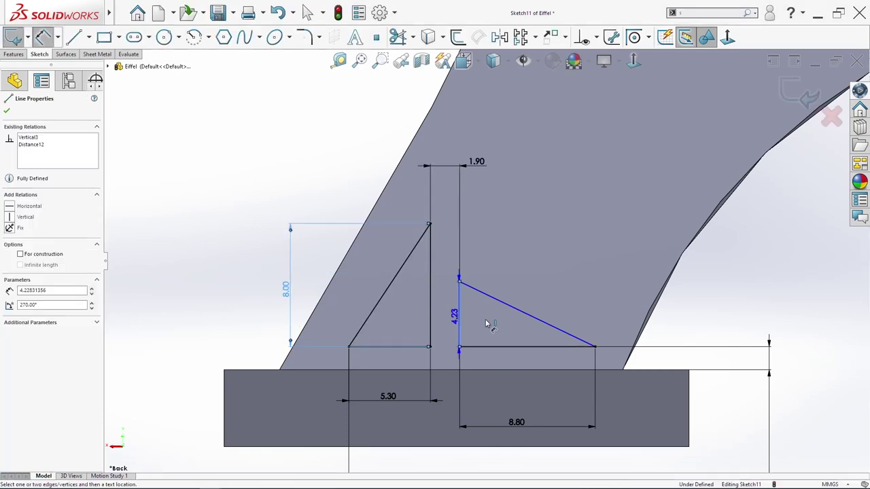
{"action": "left_click", "coordinate": [484, 321]}
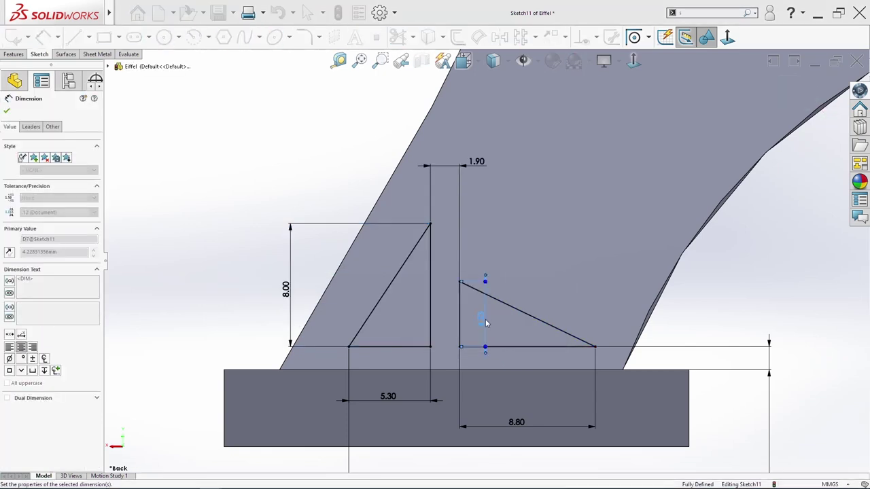
{"action": "type", "text": "7.4"}
{"action": "key", "text": "Return"}
{"action": "key", "text": "Escape"}
Sketch a vertical construction line about 13 mm long upward from the leg's inner bottom corner
{"action": "scroll", "coordinate": [640, 356], "scroll_direction": "down", "scroll_amount": 1}
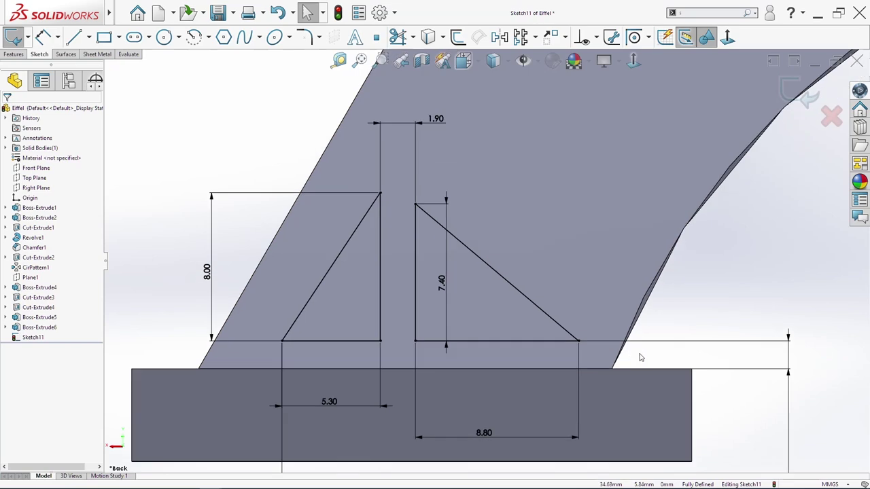
{"action": "key", "text": "s"}
{"action": "left_click", "coordinate": [662, 267]}
{"action": "left_click", "coordinate": [686, 316]}
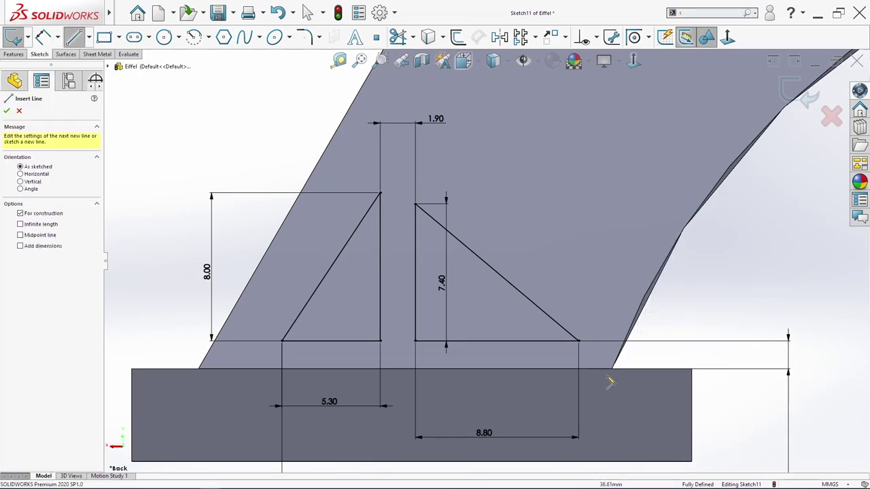
{"action": "left_click", "coordinate": [613, 370]}
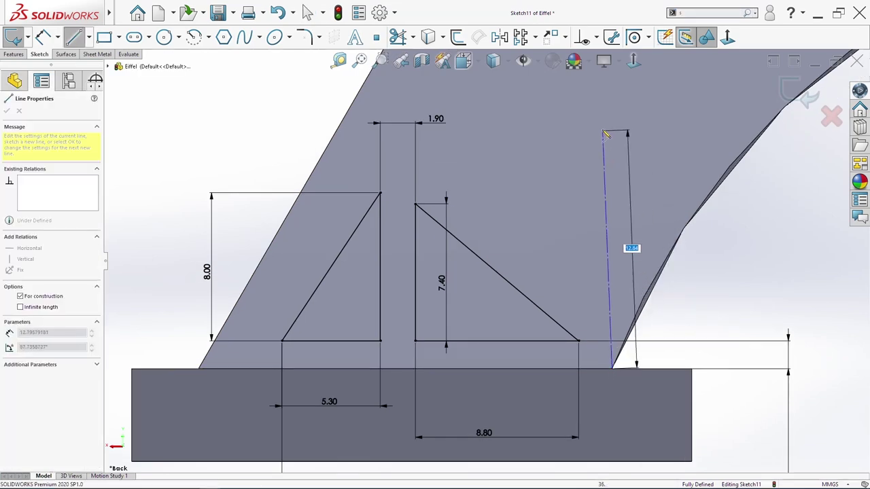
{"action": "left_click", "coordinate": [612, 129]}
{"action": "key", "text": "Escape"}
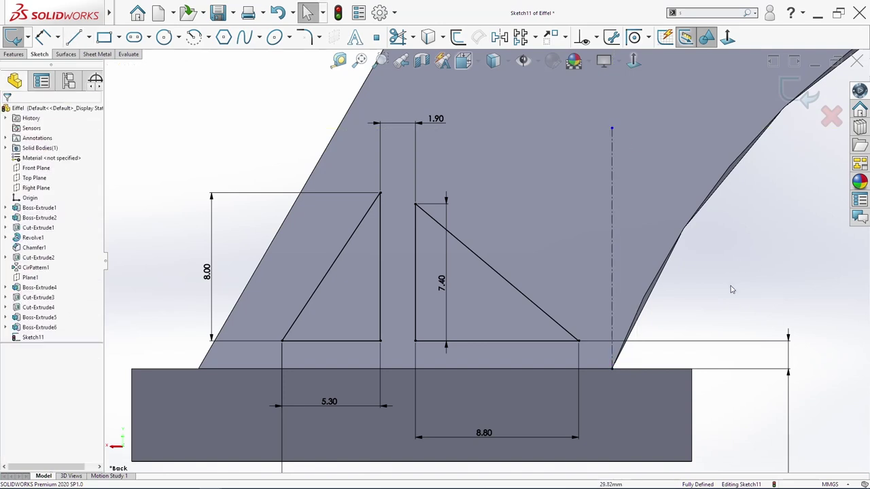
Sketch a large closed triangle above the inner base triangle, with its lowest corner on the construction line
{"action": "scroll", "coordinate": [418, 190], "scroll_direction": "up", "scroll_amount": 1}
{"action": "key", "text": "s"}
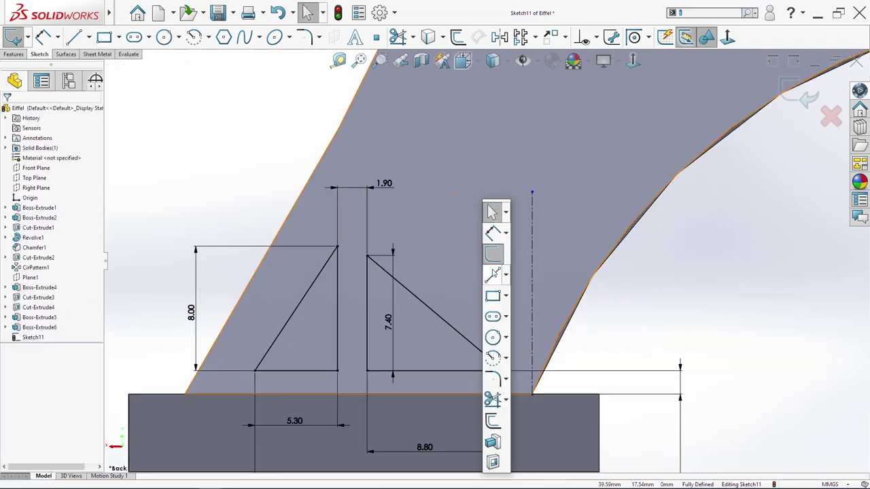
{"action": "left_click", "coordinate": [493, 274]}
{"action": "left_click", "coordinate": [532, 341]}
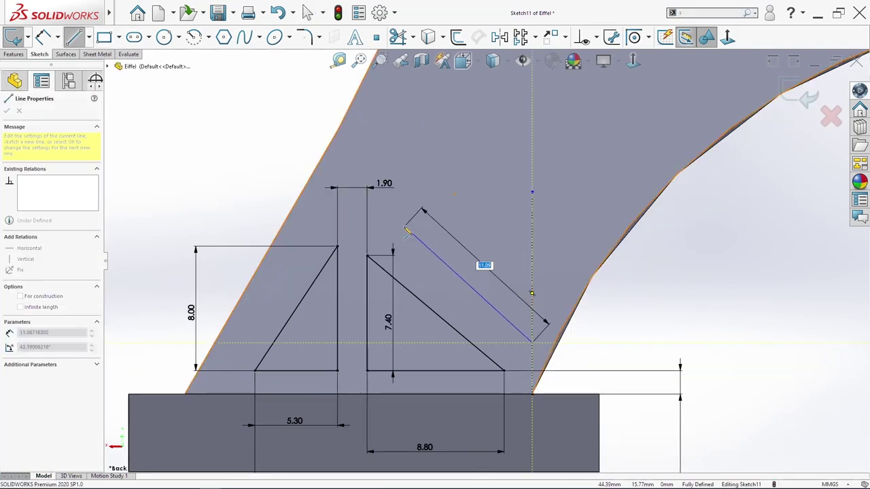
{"action": "left_click", "coordinate": [373, 213]}
{"action": "left_click", "coordinate": [456, 112]}
{"action": "left_click", "coordinate": [532, 341]}
{"action": "key", "text": "Escape"}
Dimension the large triangle's long lower side to 13.8 mm and its outer upper side to 10 mm
{"action": "key", "text": "s"}
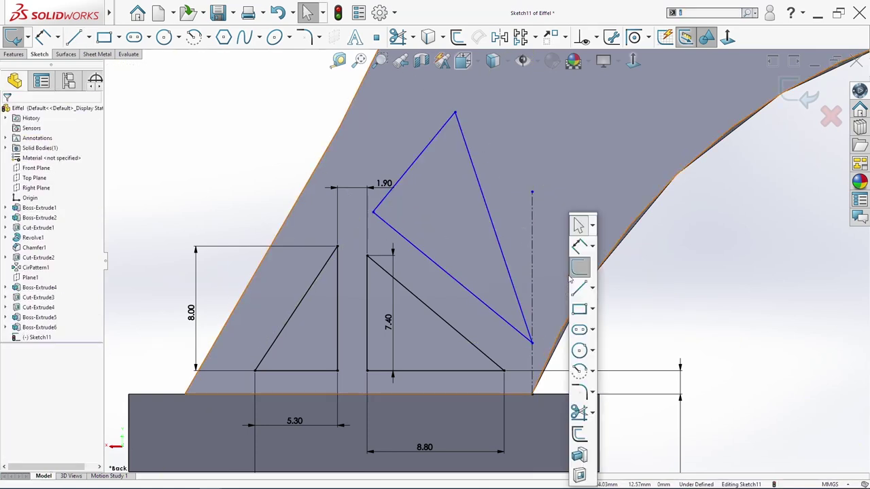
{"action": "left_click", "coordinate": [579, 246]}
{"action": "left_click", "coordinate": [485, 310]}
{"action": "left_click", "coordinate": [480, 316]}
{"action": "type", "text": "13.8"}
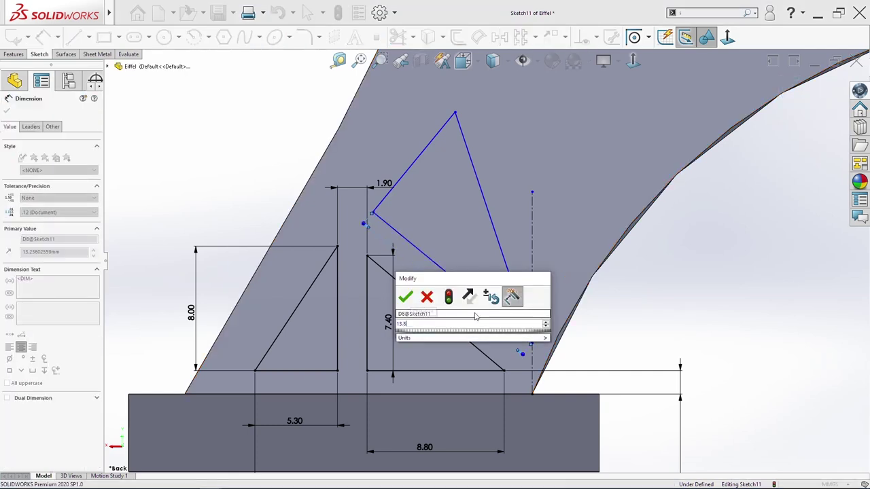
{"action": "key", "text": "Return"}
{"action": "left_click", "coordinate": [417, 146]}
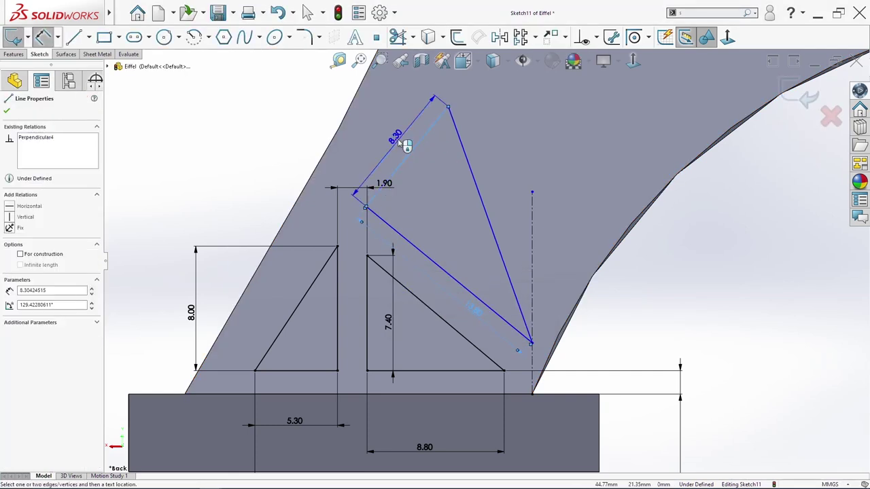
{"action": "left_click", "coordinate": [398, 141]}
{"action": "type", "text": "10"}
{"action": "key", "text": "Return"}
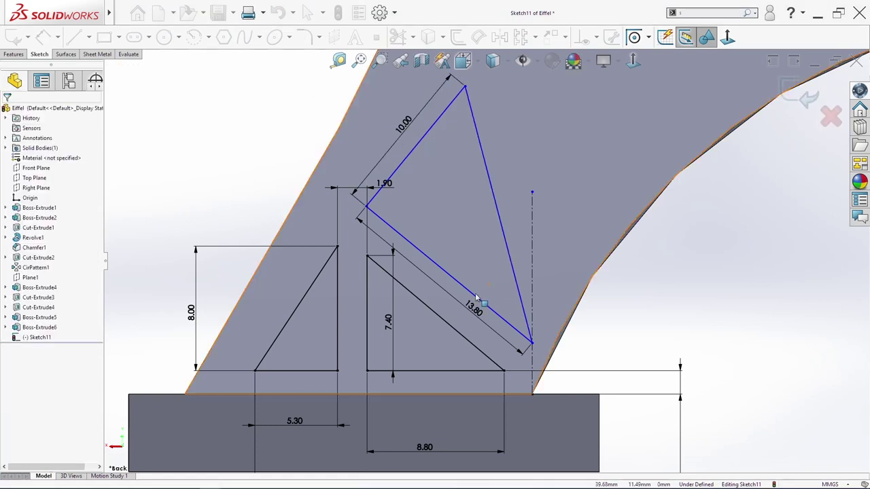
{"action": "key", "text": "Escape"}
Make the 13.8 mm side parallel to the inner base triangle's hypotenuse and space the two lines 2.7 mm apart
{"action": "left_click", "coordinate": [473, 295]}
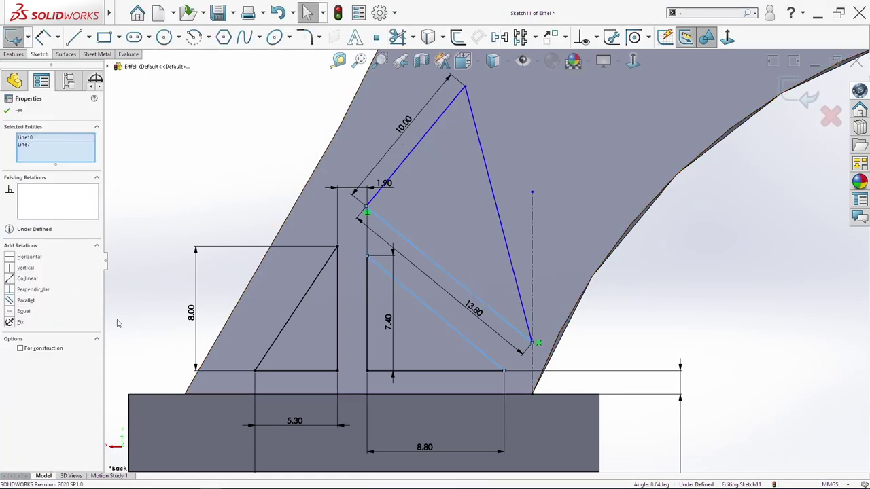
{"action": "left_click", "coordinate": [26, 300]}
{"action": "left_click", "coordinate": [405, 292]}
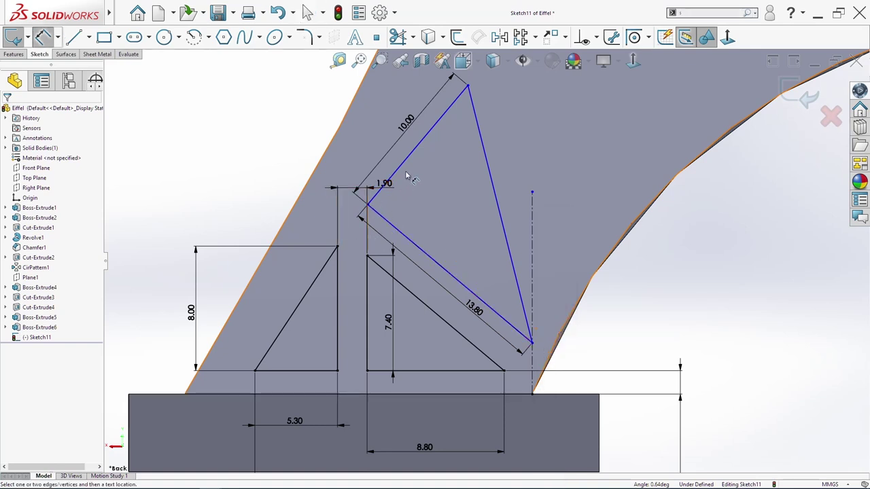
{"action": "left_click", "coordinate": [520, 333]}
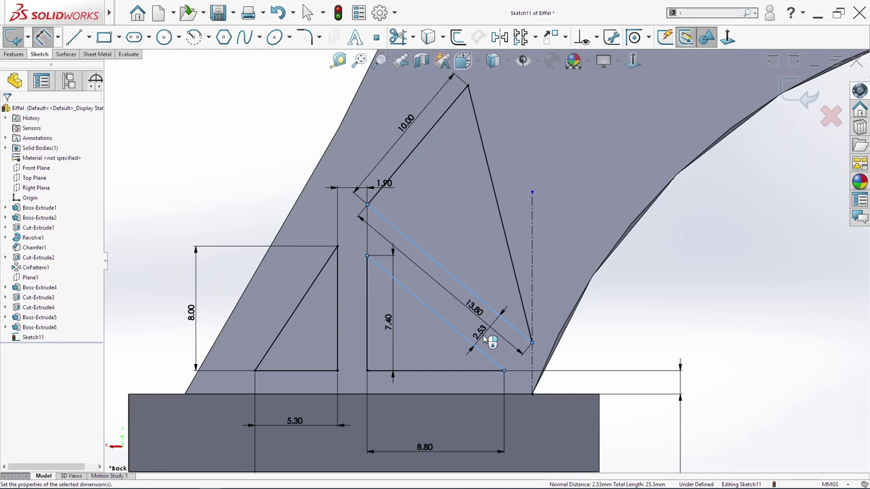
{"action": "left_click", "coordinate": [488, 340]}
{"action": "key", "text": "Return"}
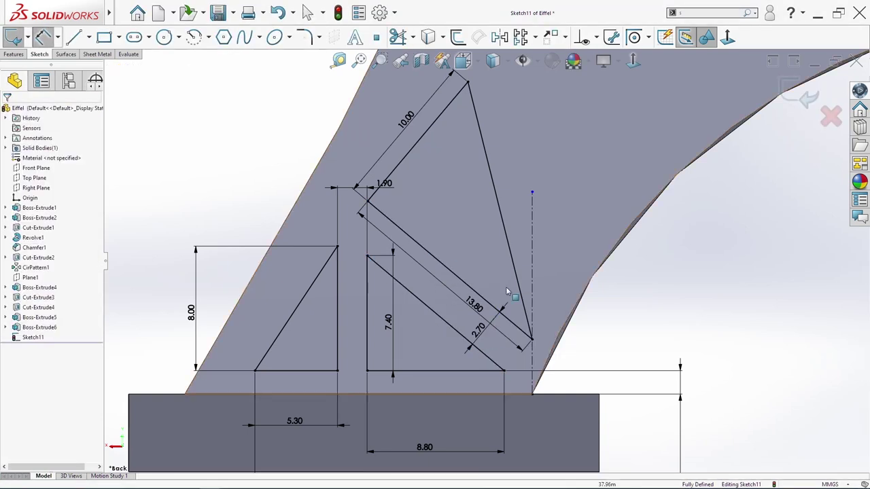
{"action": "key", "text": "Escape"}
Sketch a narrow closed triangle between the large triangle and the leg's arched inner edge, pointing downward
{"action": "scroll", "coordinate": [465, 287], "scroll_direction": "up", "scroll_amount": 2}
{"action": "key", "text": "s"}
{"action": "left_click", "coordinate": [592, 288]}
{"action": "left_click", "coordinate": [524, 282]}
{"action": "left_click", "coordinate": [492, 156]}
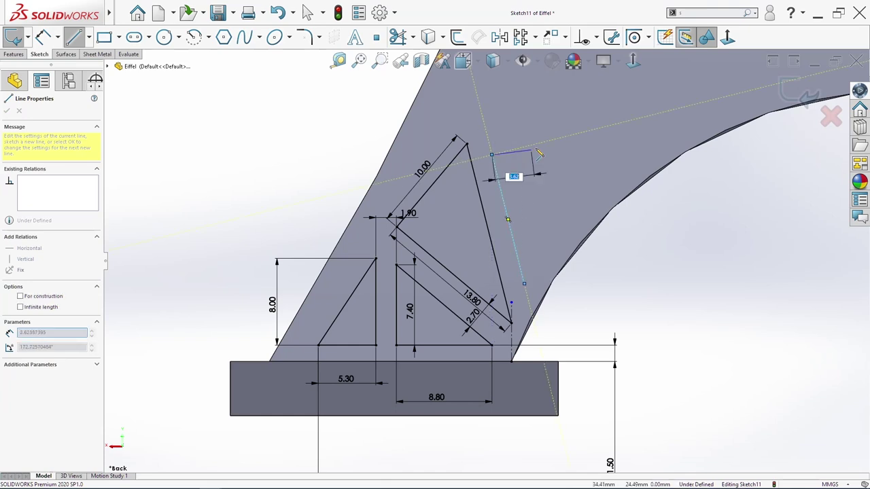
{"action": "left_click", "coordinate": [565, 139]}
{"action": "left_click", "coordinate": [523, 282]}
{"action": "key", "text": "Escape"}
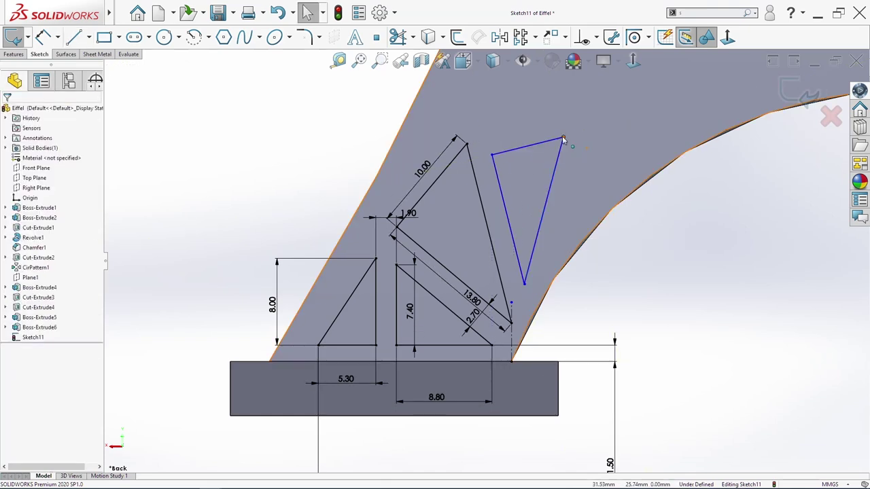
Make the narrow triangle's outer side parallel to the adjacent side of the large triangle
{"action": "left_click", "coordinate": [507, 212]}
{"action": "left_click", "coordinate": [508, 309], "text": "ctrl"}
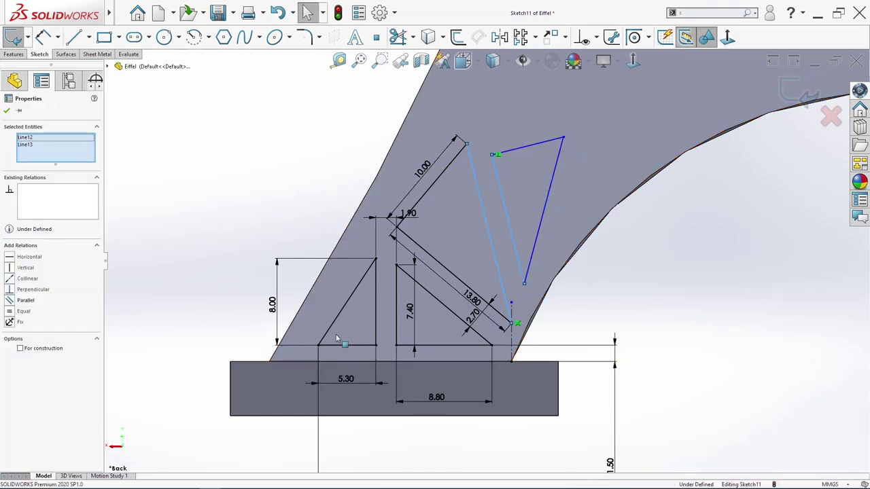
{"action": "left_click", "coordinate": [36, 303]}
{"action": "key", "text": "Escape"}
Dimension the gap between the two parallel triangle sides to 2.4 mm
{"action": "key", "text": "s"}
{"action": "left_click", "coordinate": [503, 234]}
{"action": "left_click", "coordinate": [491, 239]}
{"action": "left_click", "coordinate": [510, 231]}
{"action": "left_click", "coordinate": [505, 241]}
{"action": "left_click", "coordinate": [506, 243]}
{"action": "type", "text": "2.4"}
{"action": "key", "text": "Return"}
{"action": "left_click", "coordinate": [530, 144]}
{"action": "left_click", "coordinate": [501, 169]}
{"action": "left_click", "coordinate": [516, 170]}
{"action": "key", "text": "Escape"}
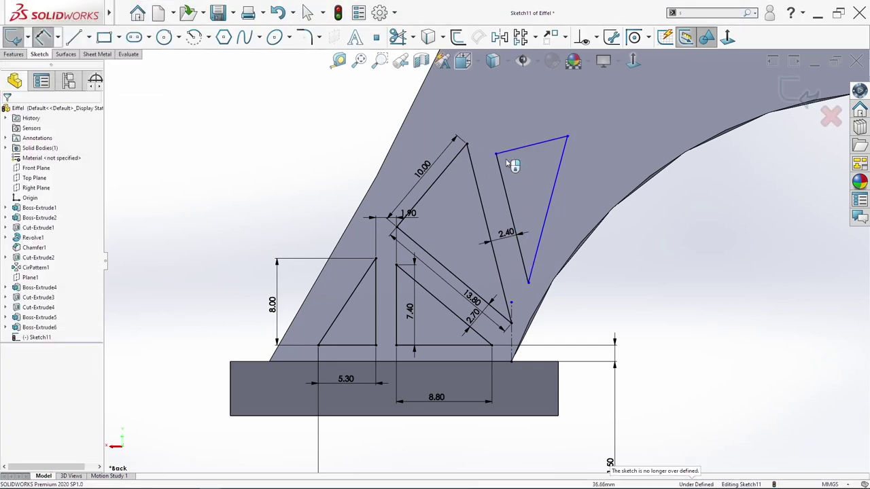
{"action": "left_click", "coordinate": [496, 154]}
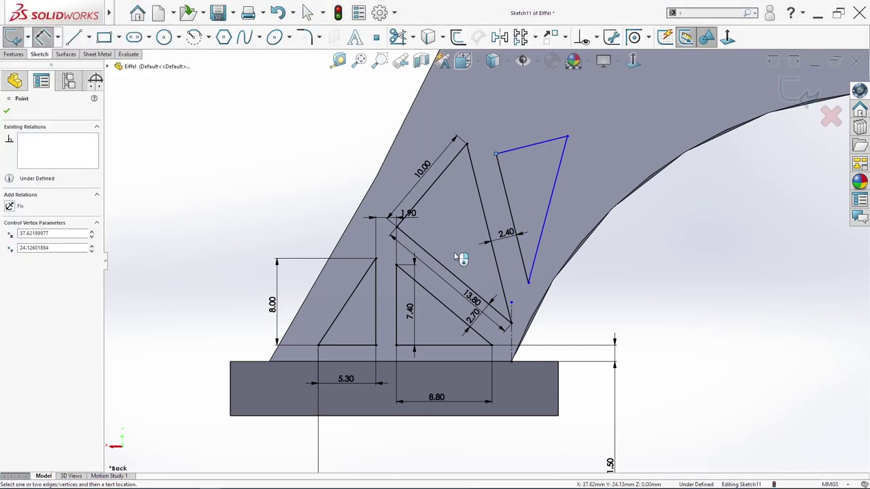
{"action": "key", "text": "Escape"}
{"action": "left_click", "coordinate": [504, 154]}
{"action": "key", "text": "Escape"}
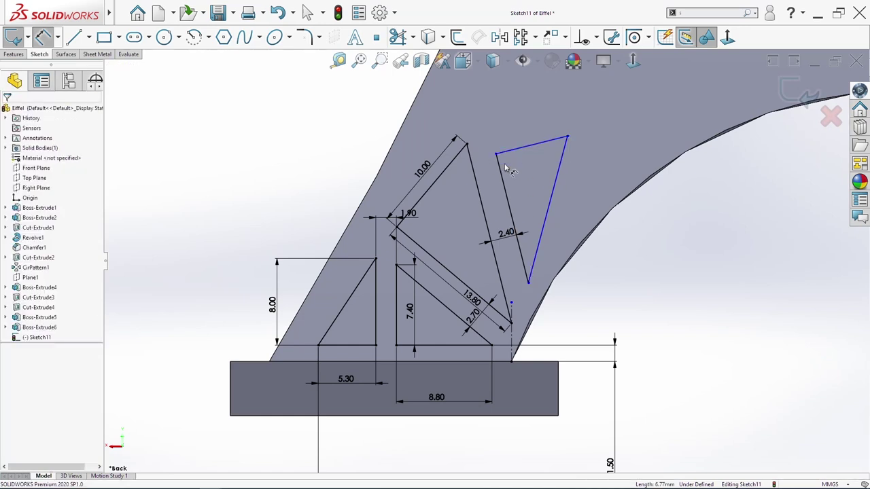
{"action": "left_click", "coordinate": [500, 171]}
{"action": "key", "text": "Escape"}
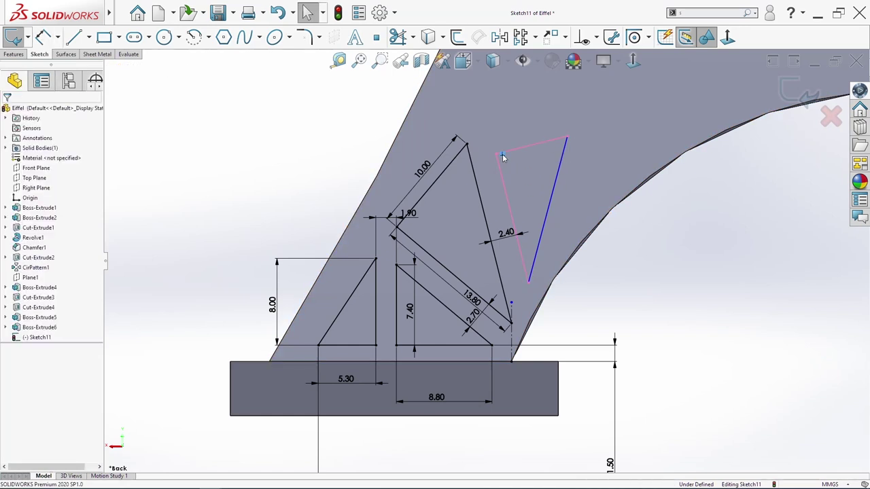
Dimension the angle at the narrow triangle's upper outer corner to 63.5°
{"action": "key", "text": "s"}
{"action": "left_click", "coordinate": [523, 178]}
{"action": "left_click", "coordinate": [514, 156]}
{"action": "left_click", "coordinate": [500, 166]}
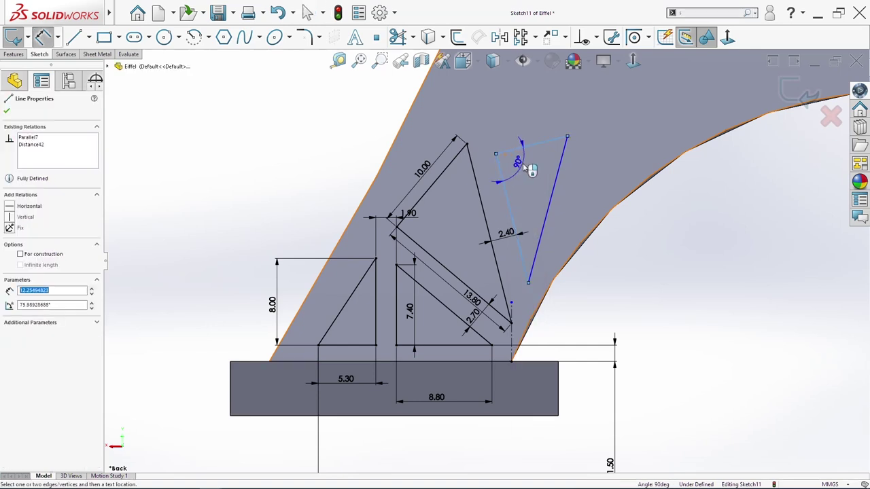
{"action": "left_click", "coordinate": [523, 167]}
{"action": "type", "text": "63.5"}
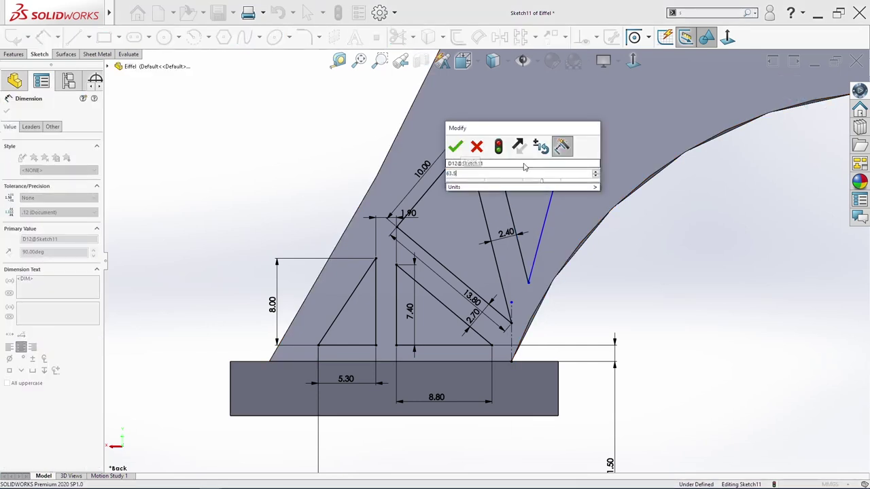
{"action": "key", "text": "Return"}
Dimension the angle at the same triangle's bottom corner to 52.5°
{"action": "left_click", "coordinate": [540, 234]}
{"action": "left_click", "coordinate": [520, 251]}
{"action": "left_click", "coordinate": [536, 246]}
{"action": "type", "text": "52.5"}
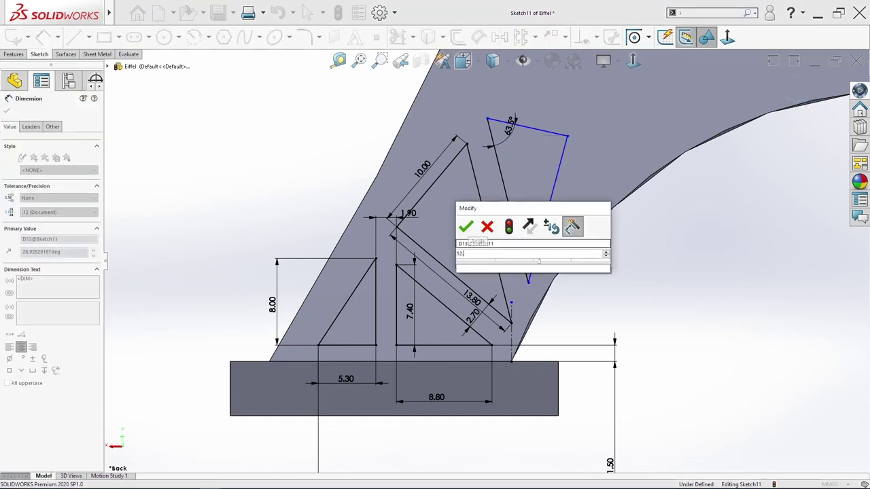
{"action": "key", "text": "Return"}
{"action": "key", "text": "Escape"}
Dimension the length of the arch-side triangle's outer side to 12 mm
{"action": "key", "text": "s"}
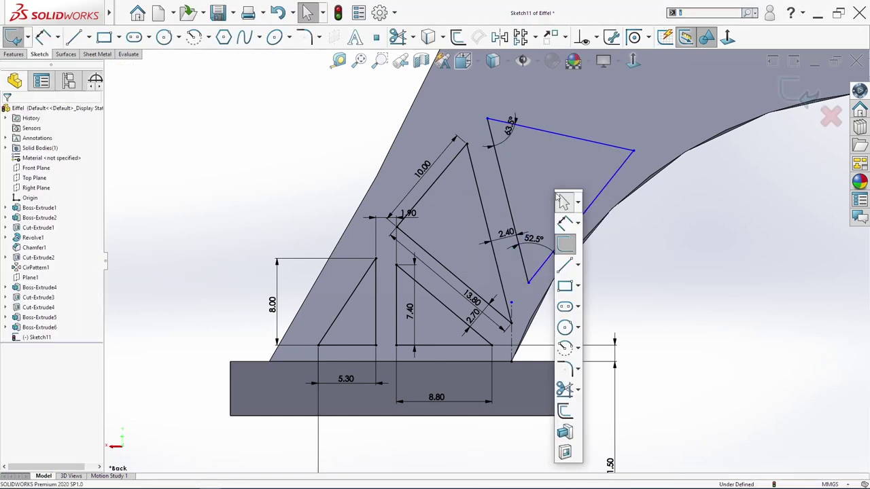
{"action": "left_click", "coordinate": [563, 219]}
{"action": "left_click", "coordinate": [510, 200]}
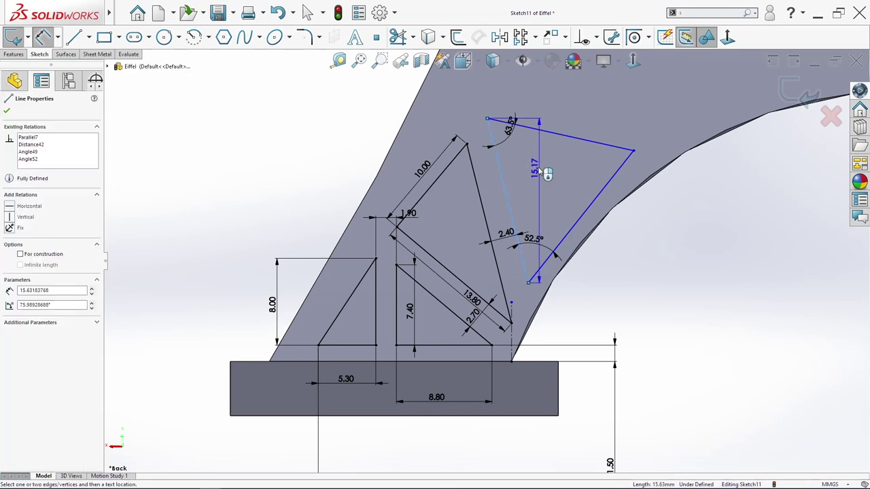
{"action": "left_click", "coordinate": [541, 108]}
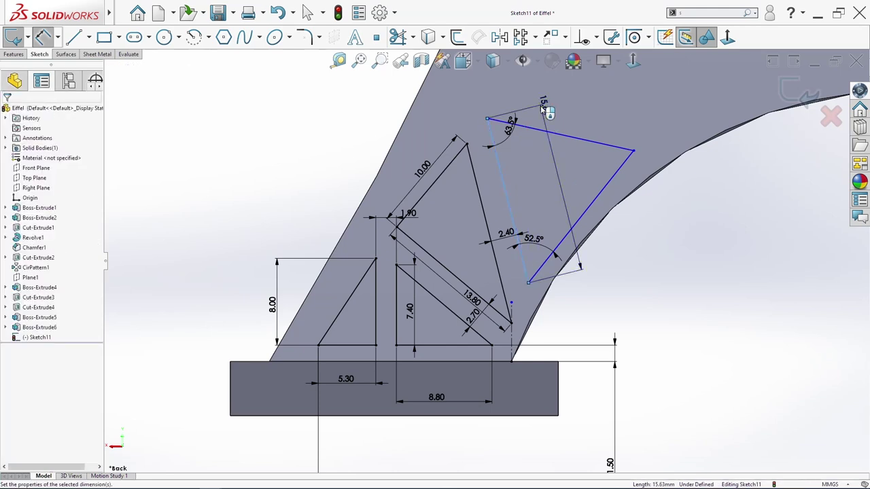
{"action": "left_click", "coordinate": [544, 109]}
{"action": "type", "text": "12"}
{"action": "key", "text": "Return"}
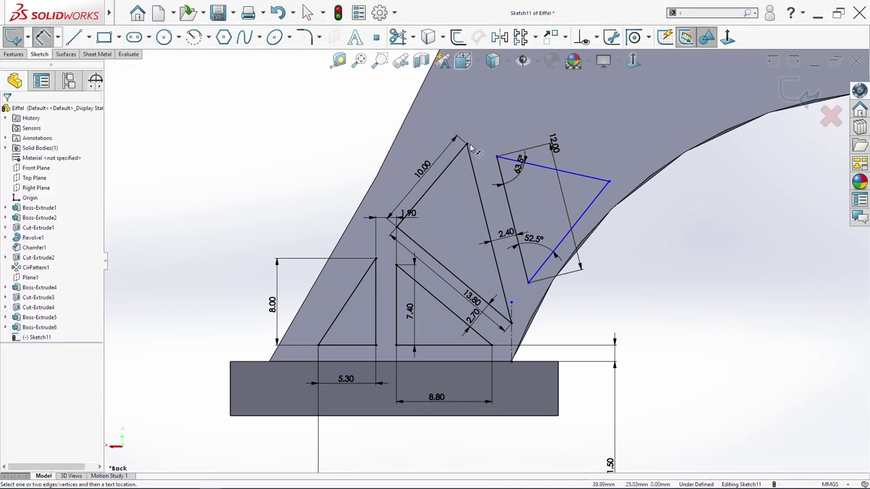
Dimension the distance between the large triangle's top corner and the neighbouring triangle's upper outer corner to 3.15 mm
{"action": "left_click", "coordinate": [497, 157]}
{"action": "left_click", "coordinate": [489, 146]}
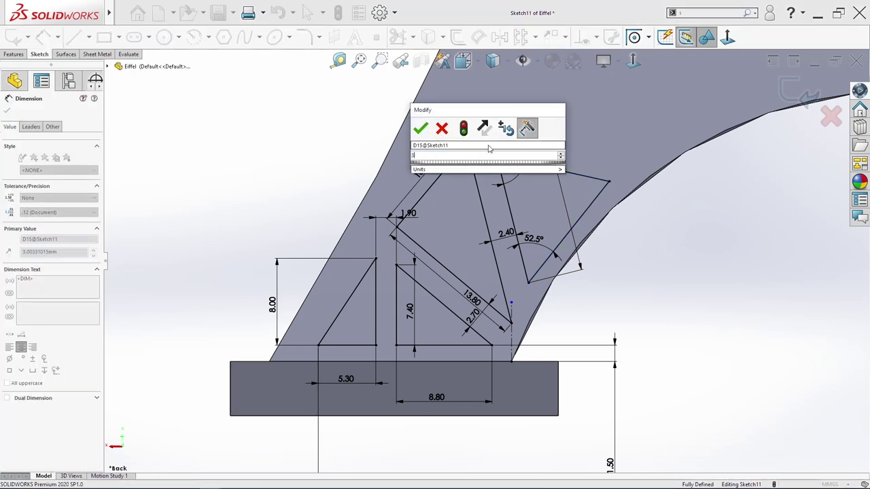
{"action": "type", "text": "3"}
{"action": "key", "text": "Return"}
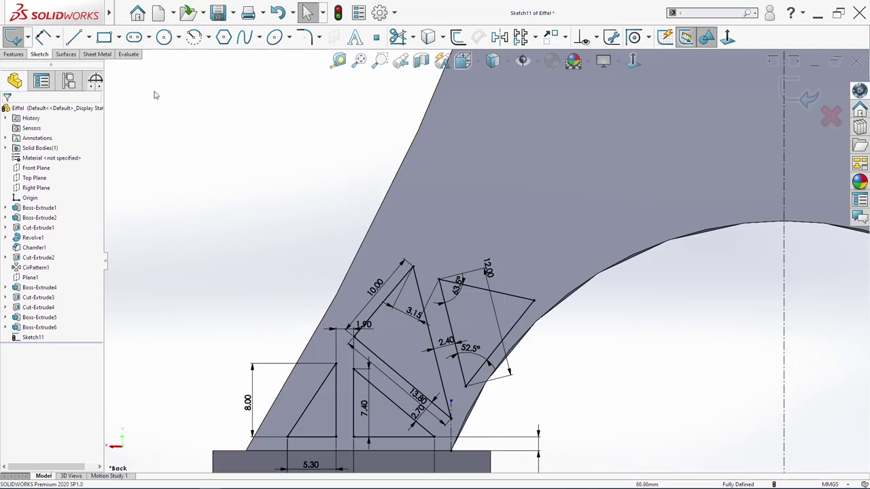
Sketch another closed triangle higher on the leg, above the large triangle and near the outer edge
{"action": "key", "text": "s"}
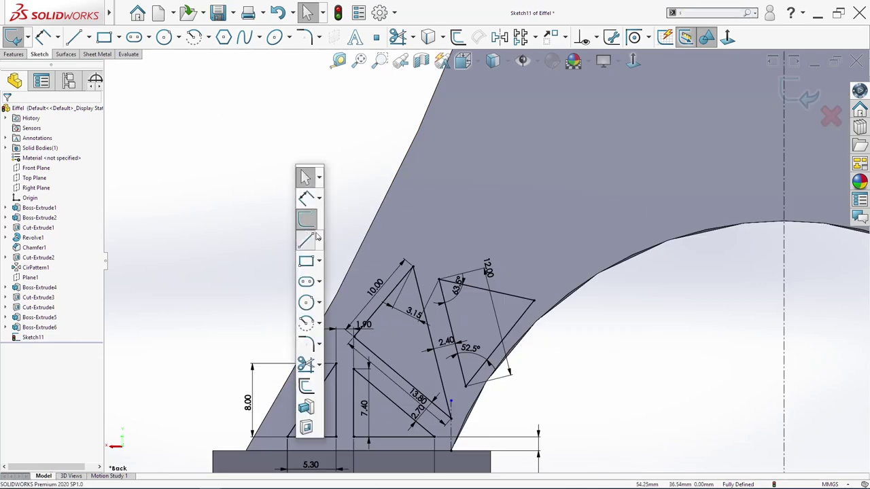
{"action": "left_click", "coordinate": [307, 239]}
{"action": "left_click", "coordinate": [391, 236]}
{"action": "left_click", "coordinate": [451, 166]}
{"action": "left_click", "coordinate": [491, 201]}
{"action": "key", "text": "Escape"}
Dimension the new upper triangle's lower corner 2.4 mm from the large triangle's 10 mm side
{"action": "key", "text": "s"}
{"action": "left_click", "coordinate": [464, 246]}
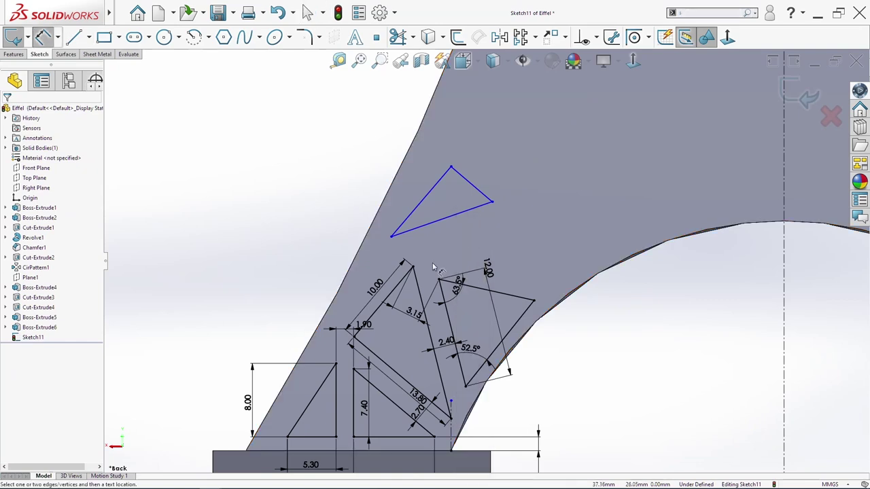
{"action": "left_click_drag", "start_coordinate": [406, 280], "coordinate": [402, 243]}
{"action": "left_click", "coordinate": [391, 237]}
{"action": "left_click", "coordinate": [398, 271]}
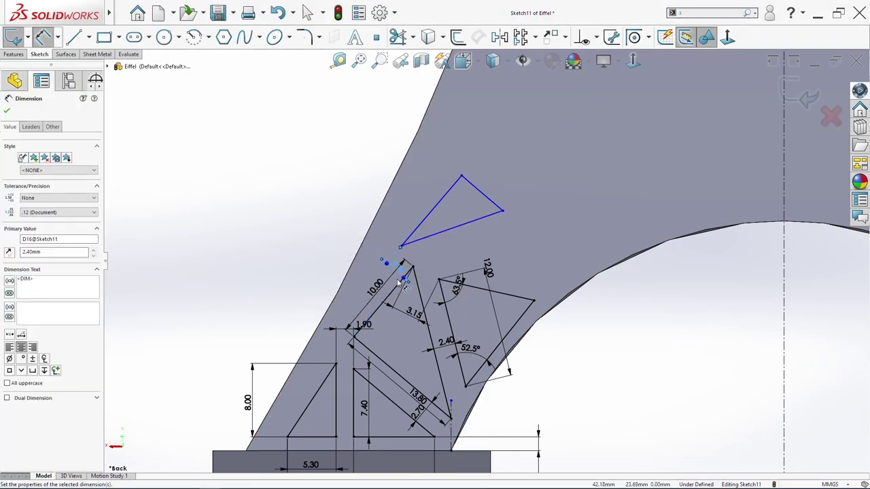
Dimension the upper triangle's top corner 5.7 mm from the large triangle's 10 mm side
{"action": "left_click", "coordinate": [403, 279]}
{"action": "left_click", "coordinate": [461, 176]}
{"action": "left_click", "coordinate": [355, 274]}
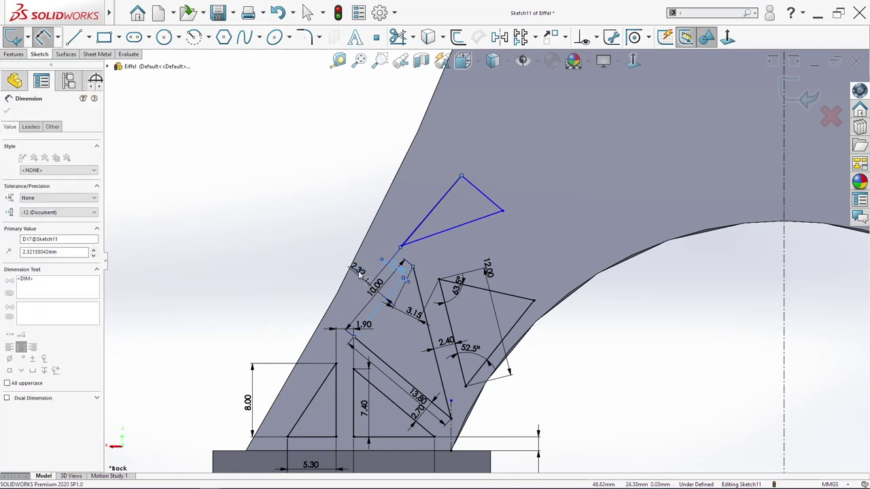
{"action": "type", "text": "5.7"}
{"action": "key", "text": "Return"}
Dimension the upper triangle's lower corner 9 mm from the large triangle's 13.8 mm side
{"action": "left_click", "coordinate": [387, 365]}
{"action": "left_click", "coordinate": [401, 245]}
{"action": "left_click", "coordinate": [288, 260]}
{"action": "type", "text": "10"}
{"action": "key", "text": "Return"}
{"action": "type", "text": "9"}
{"action": "key", "text": "Return"}
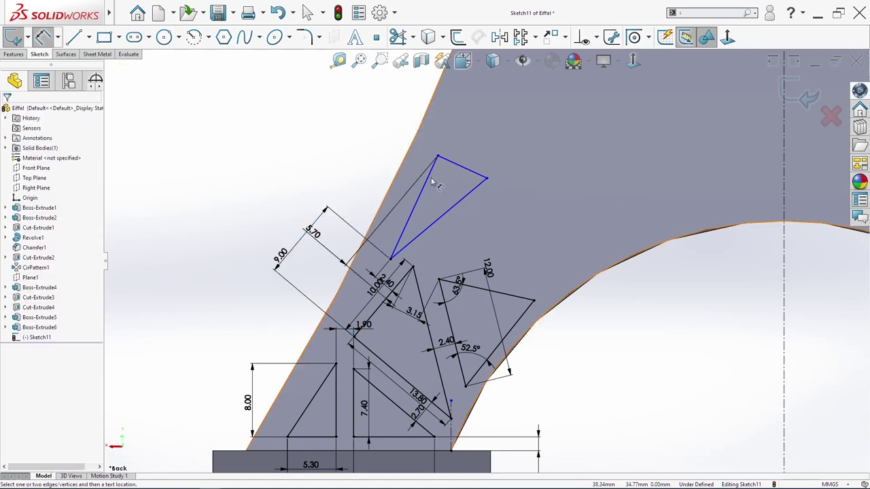
Dimension the length of the upper triangle's outer side, try 13 mm for it, and undo that value change
{"action": "left_click", "coordinate": [397, 175]}
{"action": "left_click", "coordinate": [355, 148]}
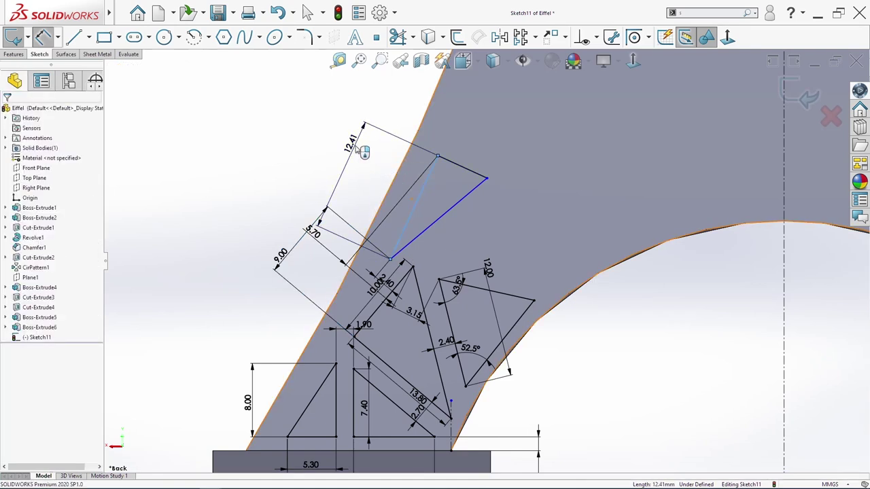
{"action": "type", "text": "13"}
{"action": "key", "text": "Return"}
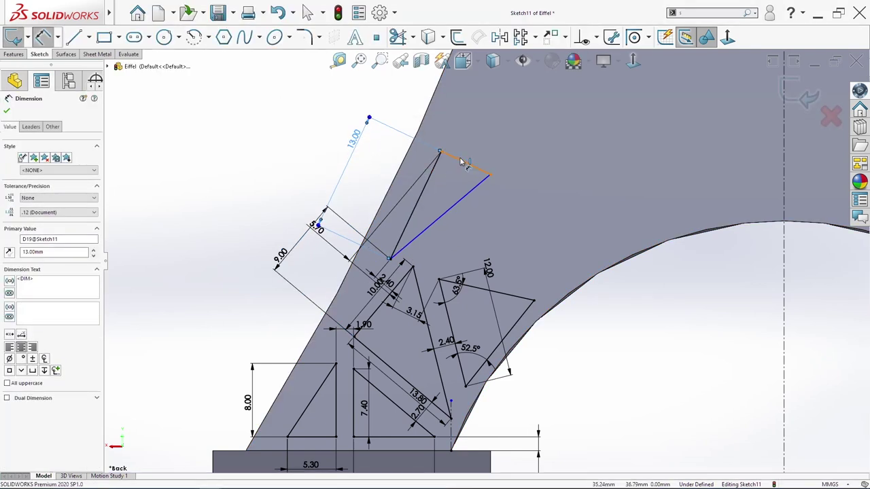
{"action": "key", "text": "ctrl+z"}
Dimension the upper triangle's short top side as 8 mm and move the inner triangle's 12 mm dimension to its other side
{"action": "left_click", "coordinate": [475, 172]}
{"action": "left_click", "coordinate": [496, 147]}
{"action": "type", "text": "8"}
{"action": "key", "text": "Return"}
{"action": "key", "text": "Escape"}
{"action": "left_click_drag", "start_coordinate": [491, 271], "coordinate": [355, 309]}
Sketch a closed triangle with two sides about 11 mm long between the upper triangle and the 63.5° triangle near the arch
{"action": "key", "text": "s"}
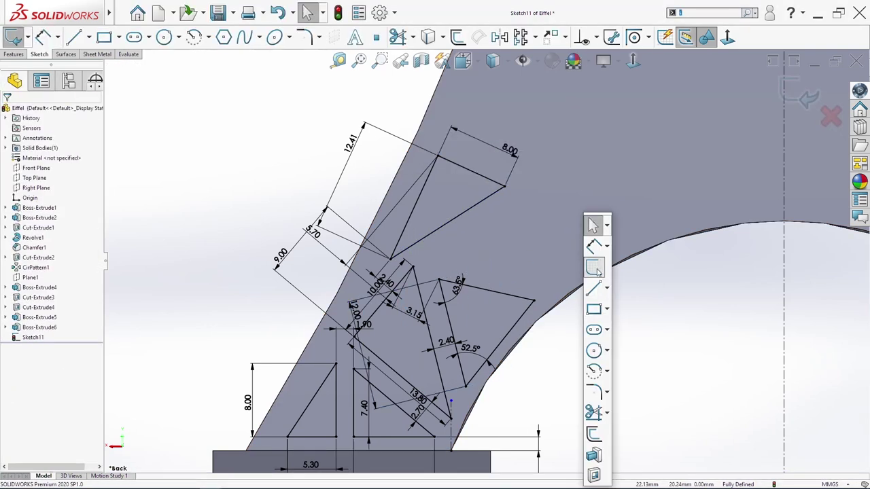
{"action": "left_click", "coordinate": [593, 288]}
{"action": "left_click", "coordinate": [451, 266]}
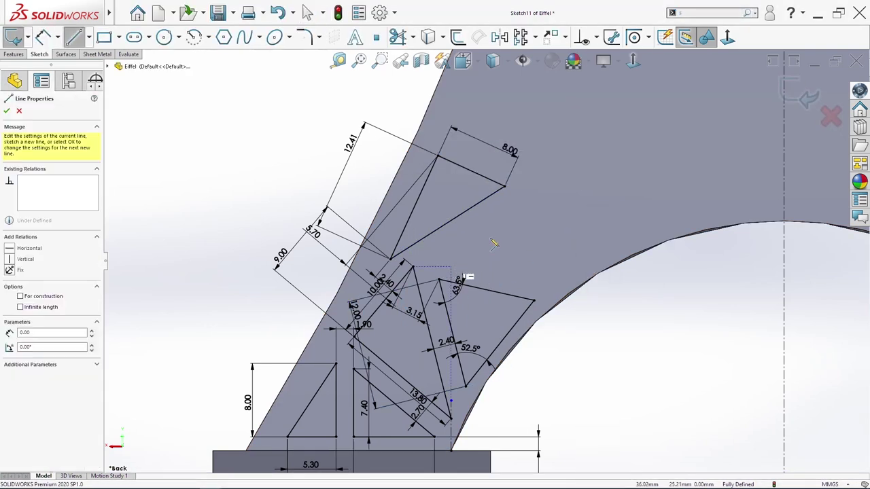
{"action": "left_click", "coordinate": [538, 209]}
{"action": "left_click", "coordinate": [550, 290]}
{"action": "left_click", "coordinate": [452, 266]}
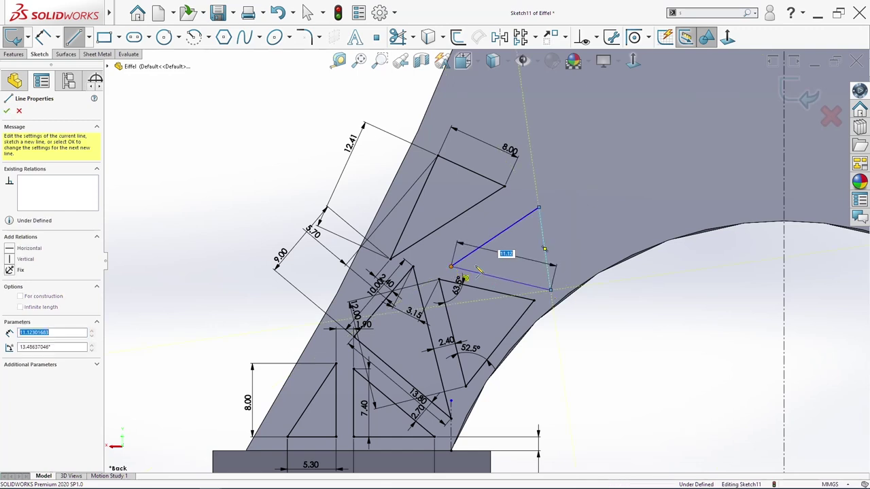
Make the new triangle's upper side parallel to the upper triangle's long inner side and dimension the gap between them as 2.6 mm
{"action": "left_click", "coordinate": [466, 211], "text": "ctrl"}
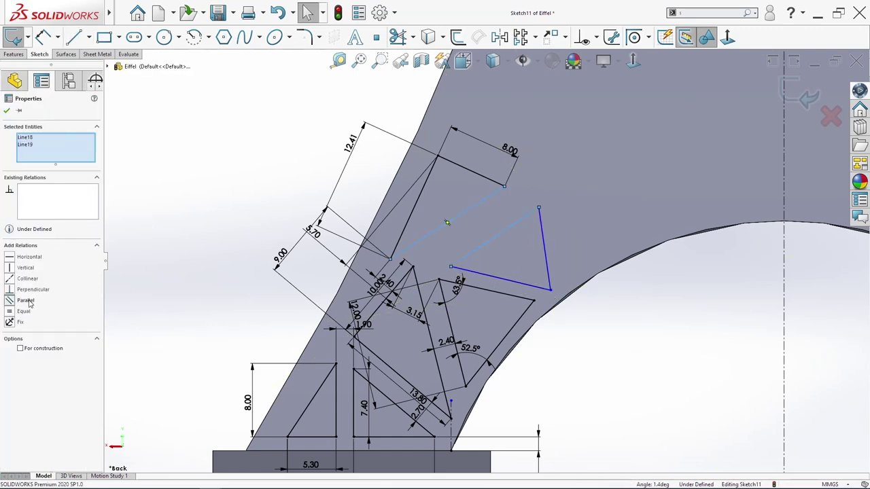
{"action": "left_click", "coordinate": [29, 301]}
{"action": "key", "text": "Escape"}
{"action": "key", "text": "s"}
{"action": "left_click", "coordinate": [561, 247]}
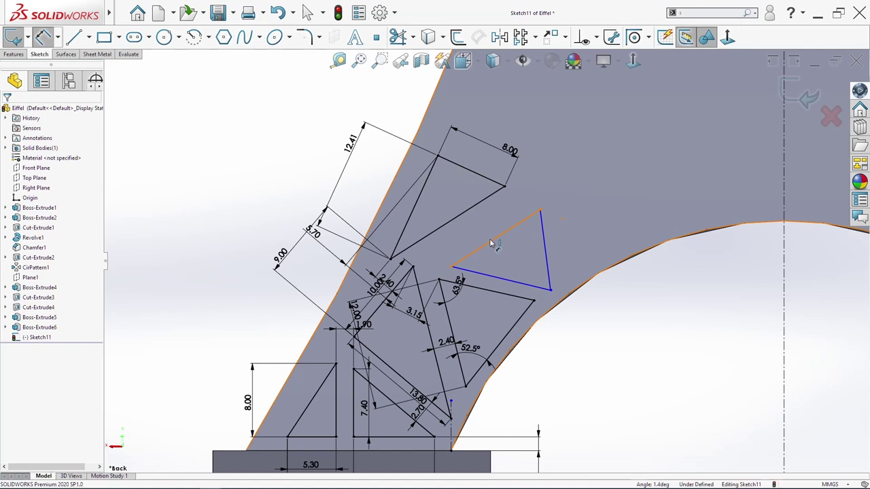
{"action": "left_click", "coordinate": [493, 243]}
{"action": "left_click", "coordinate": [459, 219]}
{"action": "left_click", "coordinate": [478, 229]}
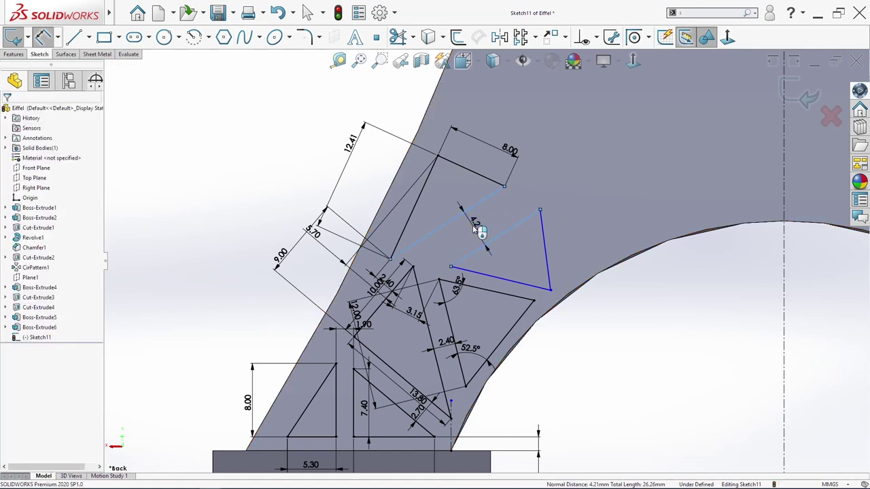
{"action": "type", "text": "3"}
{"action": "key", "text": "Return"}
{"action": "key", "text": "Escape"}
Make the new triangle's lower side parallel to the top side of the triangle below it
{"action": "left_click", "coordinate": [513, 273]}
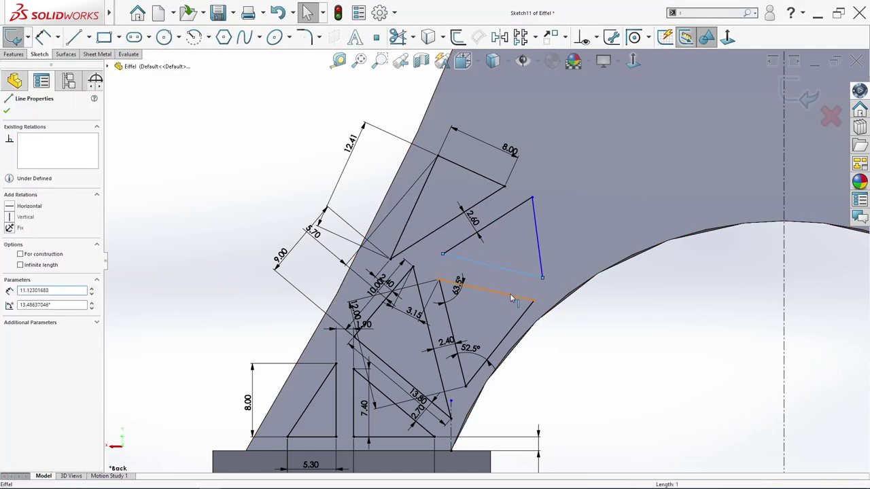
{"action": "left_click", "coordinate": [512, 296], "text": "ctrl"}
{"action": "left_click", "coordinate": [25, 299]}
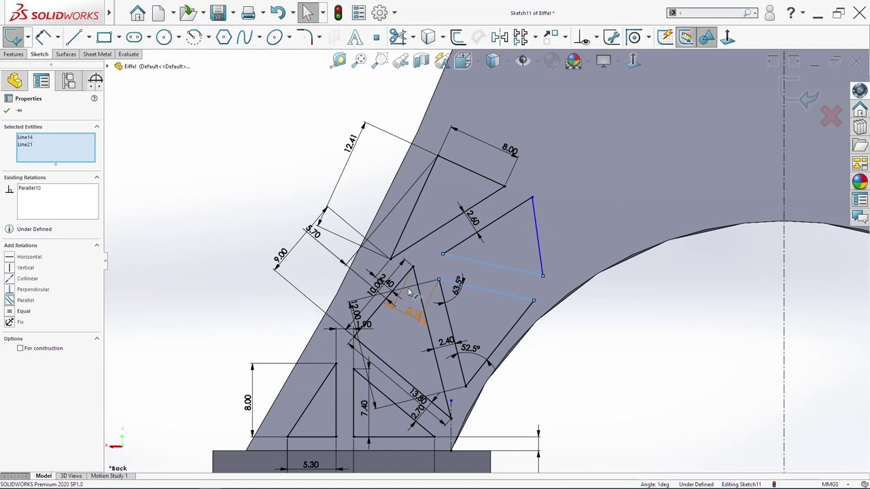
{"action": "key", "text": "Escape"}
Dimension the new triangle's upper side as 10 mm and its inner side facing the arch as 10 mm
{"action": "right_click", "coordinate": [514, 270]}
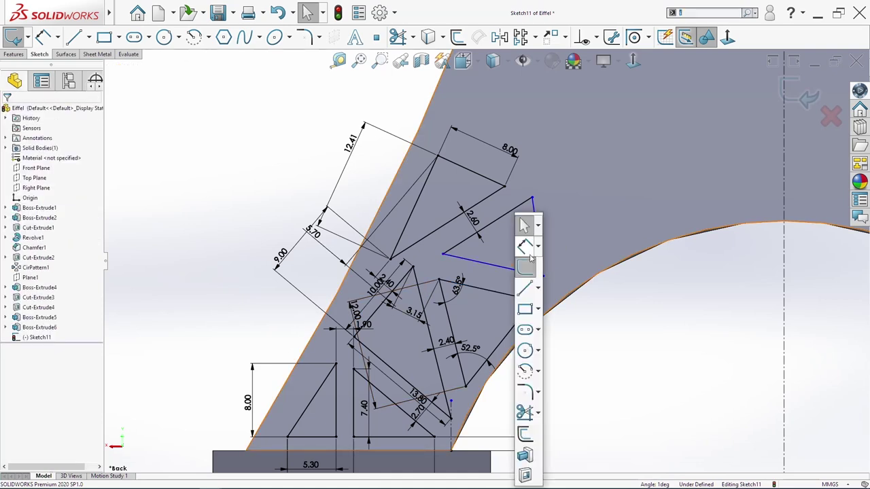
{"action": "left_click", "coordinate": [523, 246]}
{"action": "left_click", "coordinate": [506, 217]}
{"action": "left_click", "coordinate": [483, 201]}
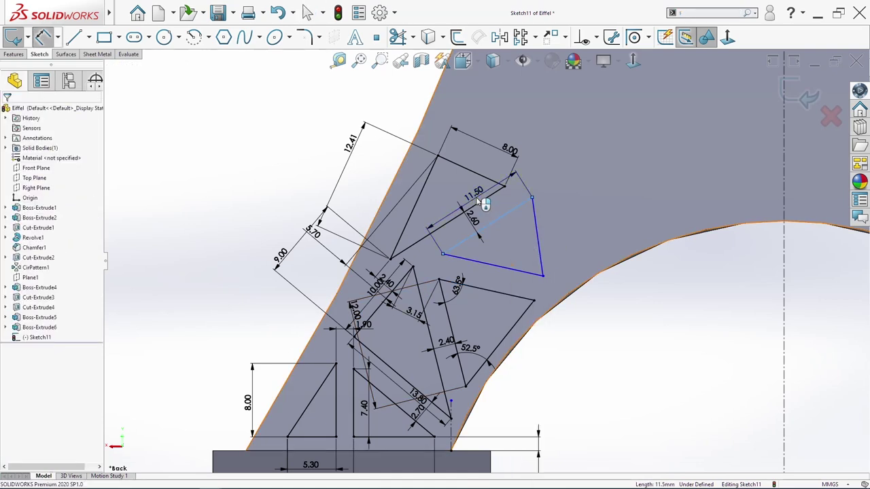
{"action": "type", "text": "11"}
{"action": "key", "text": "Return"}
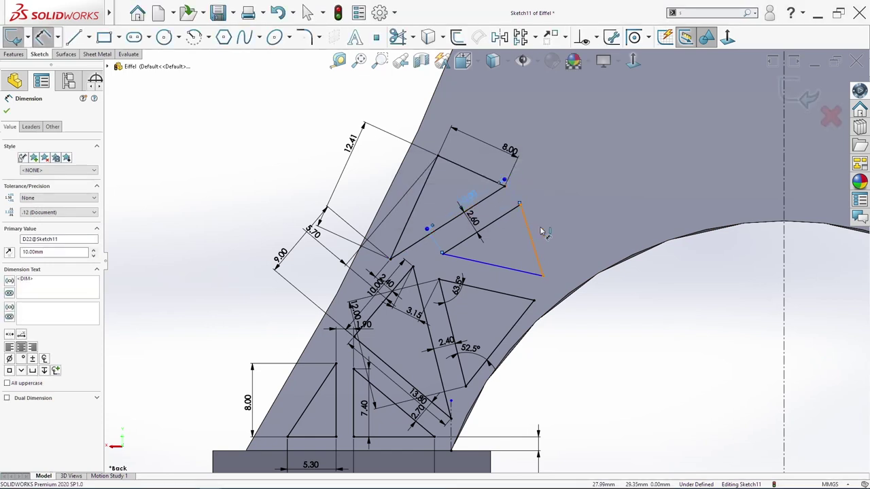
{"action": "left_click", "coordinate": [536, 231]}
{"action": "left_click", "coordinate": [555, 195]}
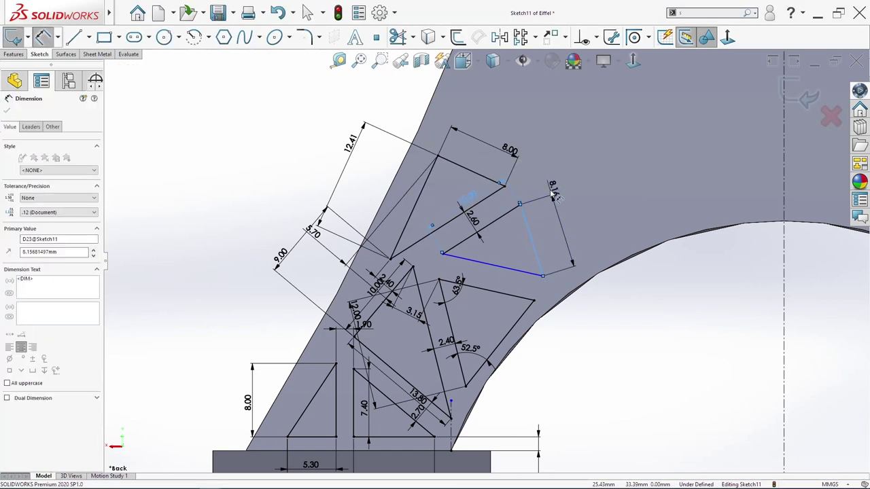
{"action": "type", "text": "10"}
{"action": "left_click", "coordinate": [488, 179]}
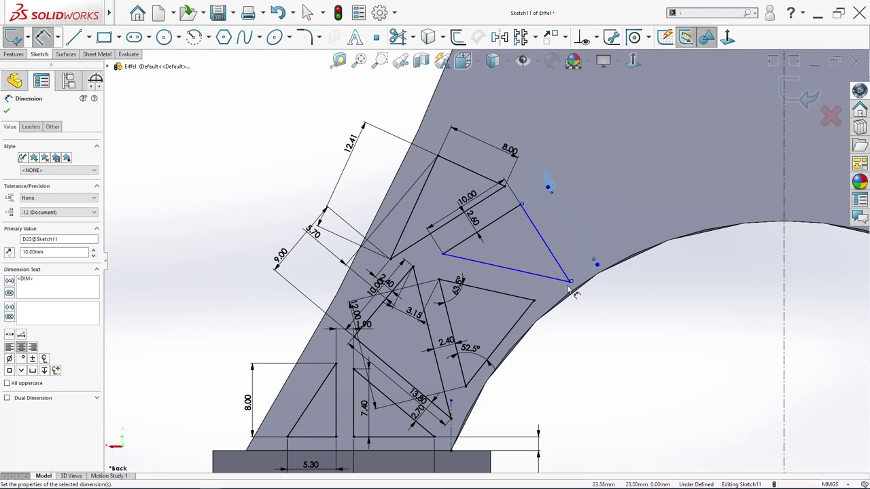
{"action": "key", "text": "Escape"}
Make the upper triangle's inner corner coincident with the line of the new triangle's 10 mm inner side
{"action": "left_click_drag", "start_coordinate": [568, 279], "coordinate": [565, 280]}
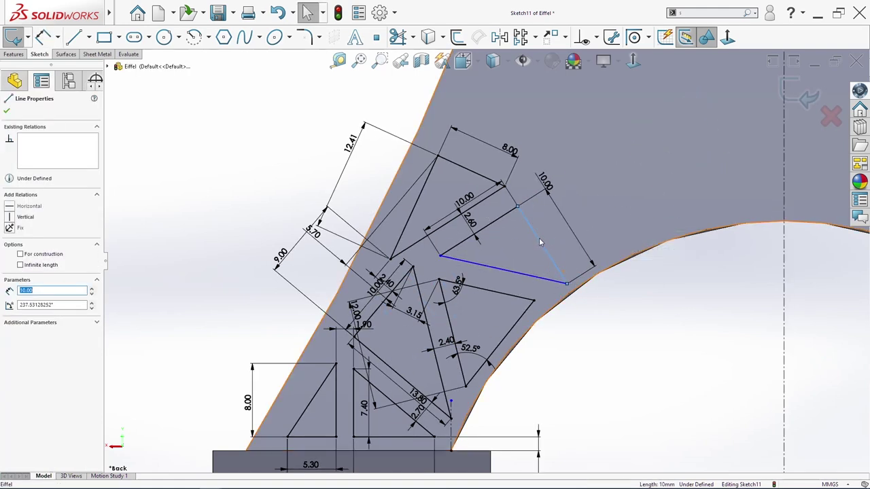
{"action": "left_click", "coordinate": [504, 190], "text": "ctrl"}
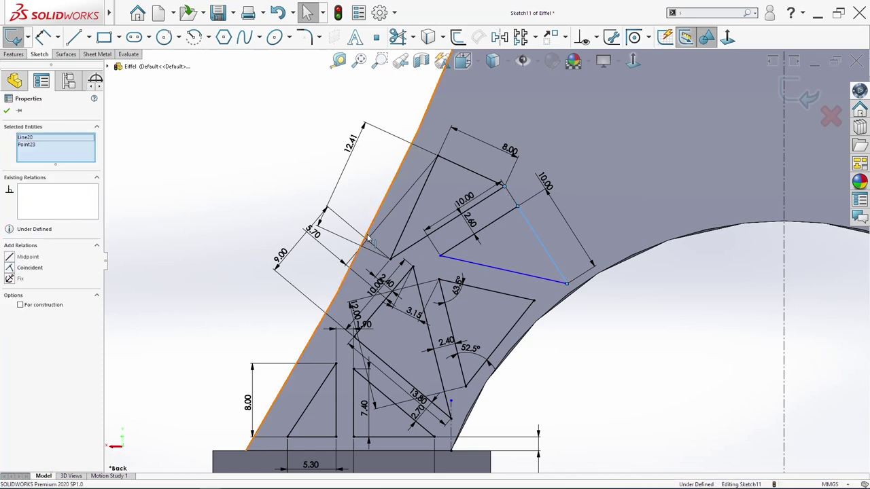
{"action": "left_click", "coordinate": [29, 268]}
{"action": "key", "text": "Escape"}
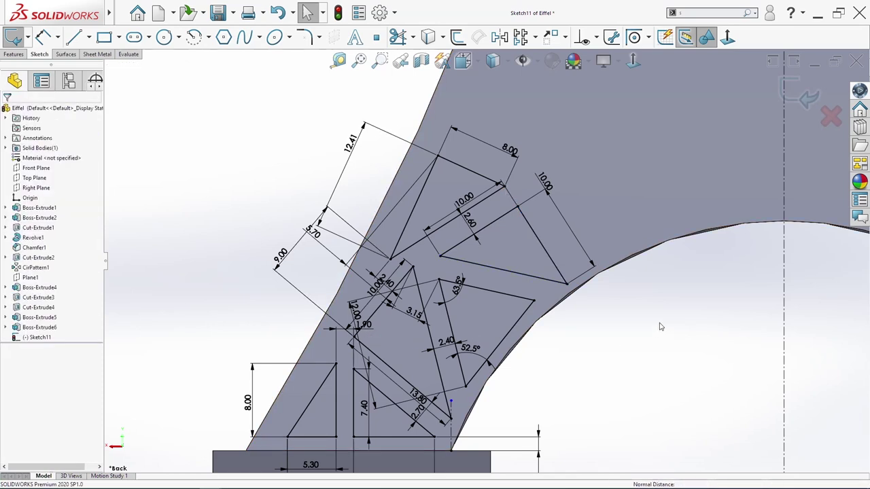
Sketch a tall, narrow closed triangle about 24 mm high beside the last triangle, rising from the arch edge, with a lower side about 10 mm long
{"action": "scroll", "coordinate": [535, 219], "scroll_direction": "up", "scroll_amount": 3}
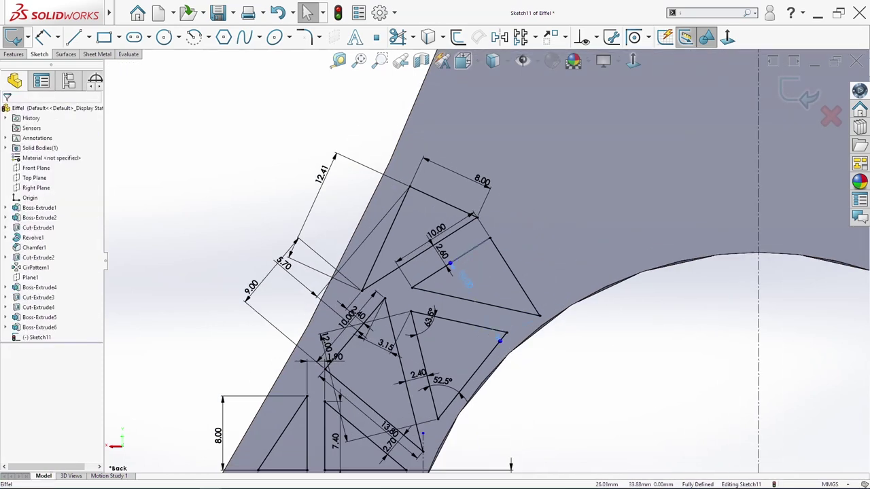
{"action": "key", "text": "s"}
{"action": "left_click", "coordinate": [592, 290]}
{"action": "left_click", "coordinate": [553, 307]}
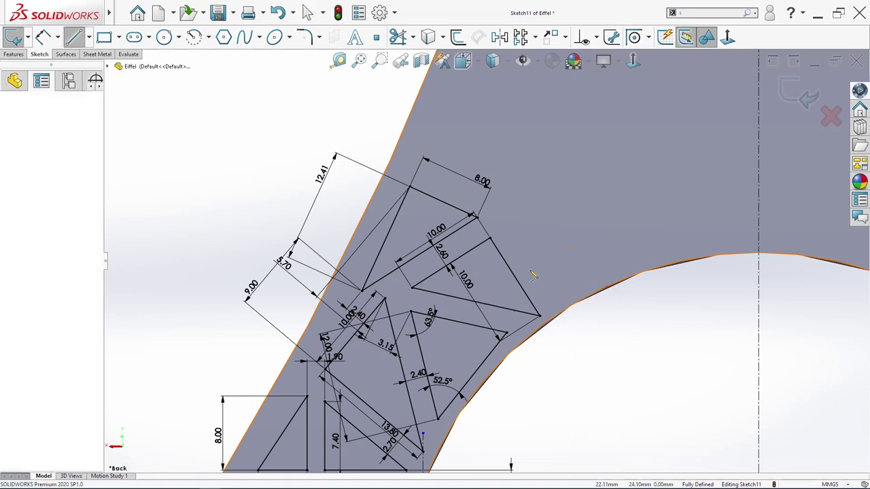
{"action": "left_click", "coordinate": [503, 232]}
{"action": "left_click", "coordinate": [569, 81]}
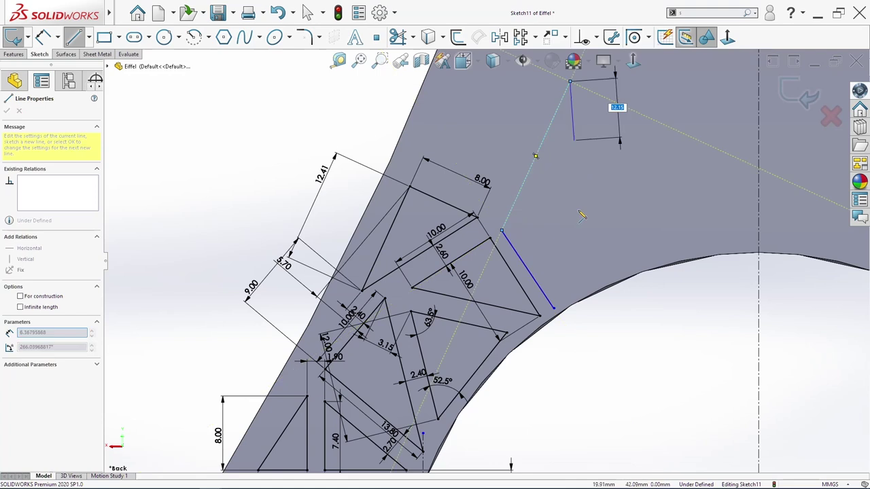
{"action": "left_click", "coordinate": [556, 306]}
{"action": "key", "text": "Escape"}
{"action": "scroll", "coordinate": [531, 203], "scroll_direction": "up", "scroll_amount": 2}
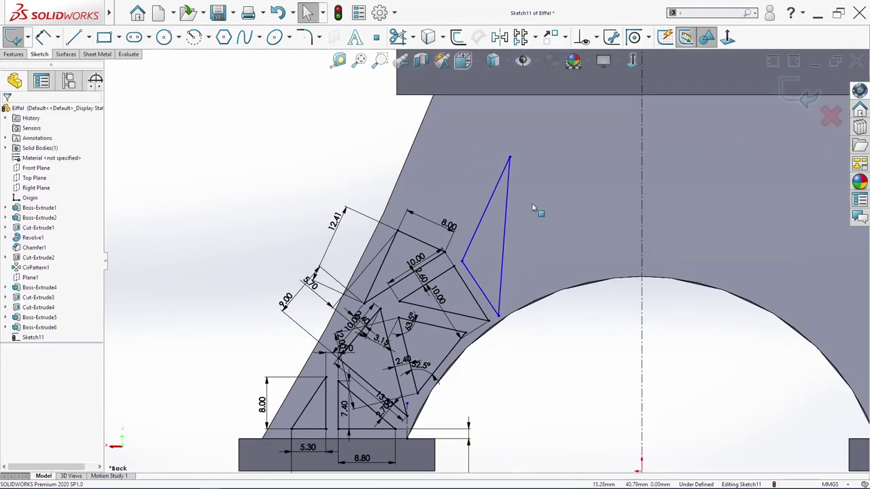
{"action": "scroll", "coordinate": [410, 184], "scroll_direction": "down", "scroll_amount": 1}
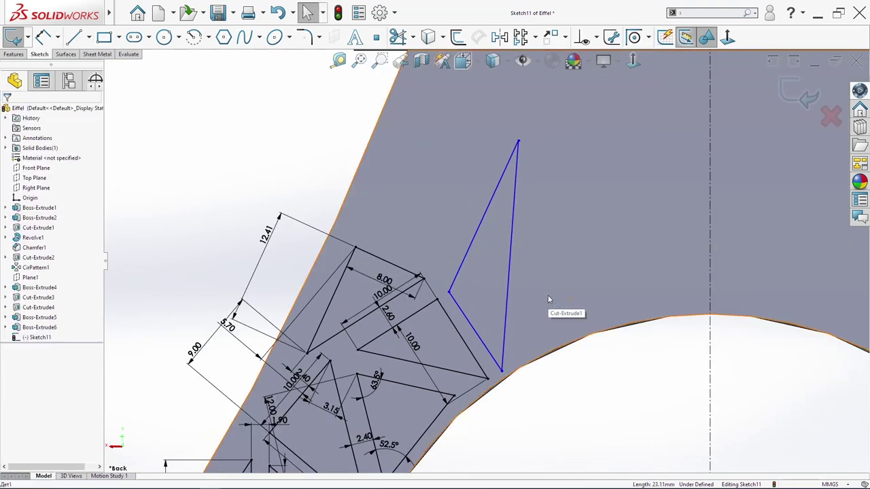
Dimension the tall triangle's short lower side as 11.5 mm
{"action": "key", "text": "s"}
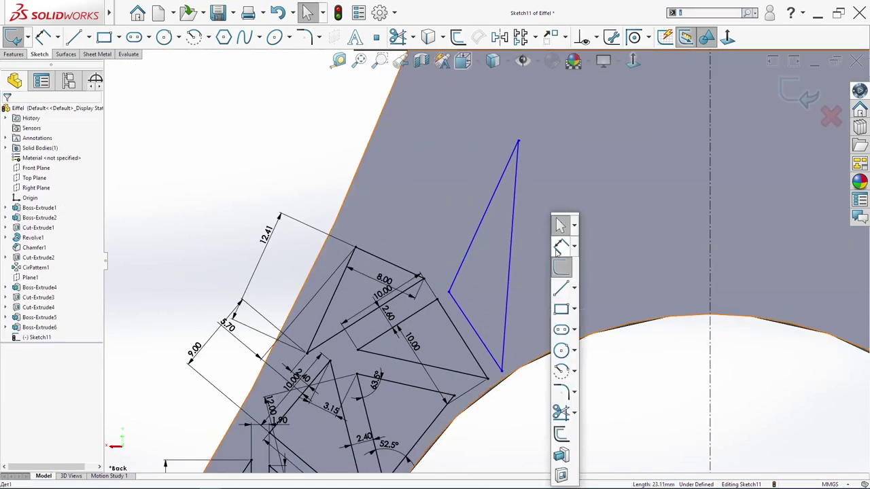
{"action": "left_click", "coordinate": [561, 247]}
{"action": "left_click", "coordinate": [478, 333]}
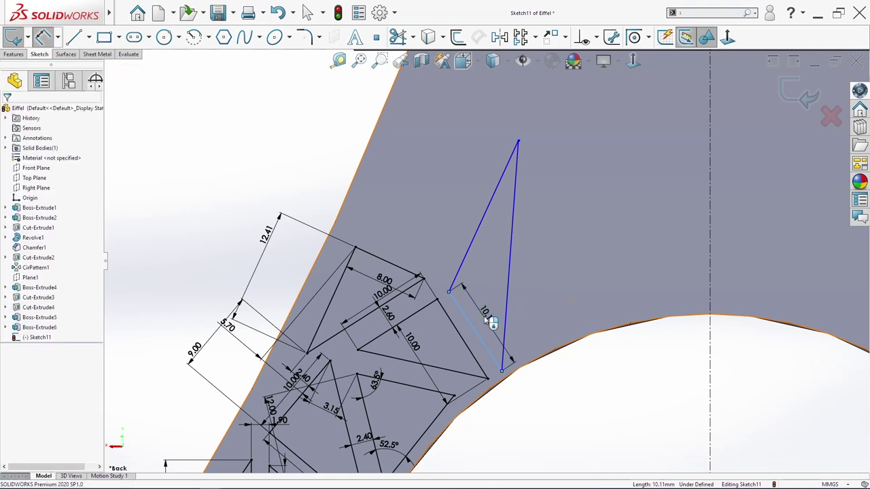
{"action": "left_click", "coordinate": [488, 320]}
{"action": "type", "text": "11.5"}
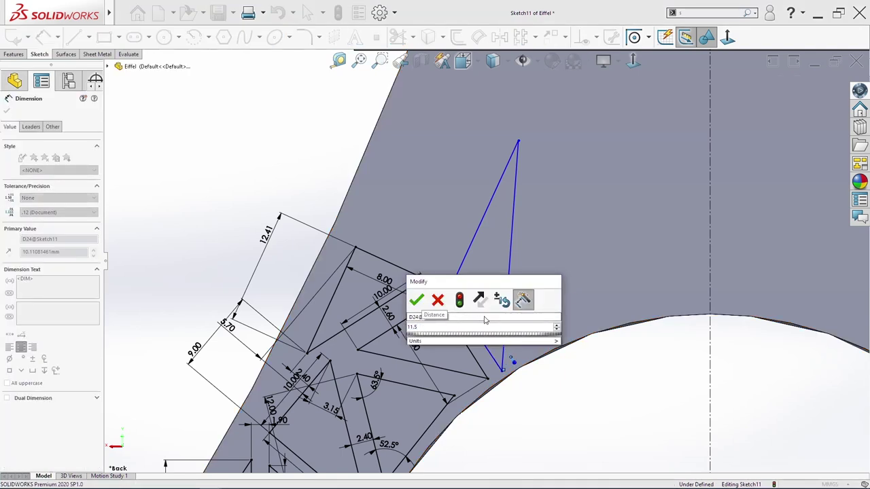
{"action": "key", "text": "Return"}
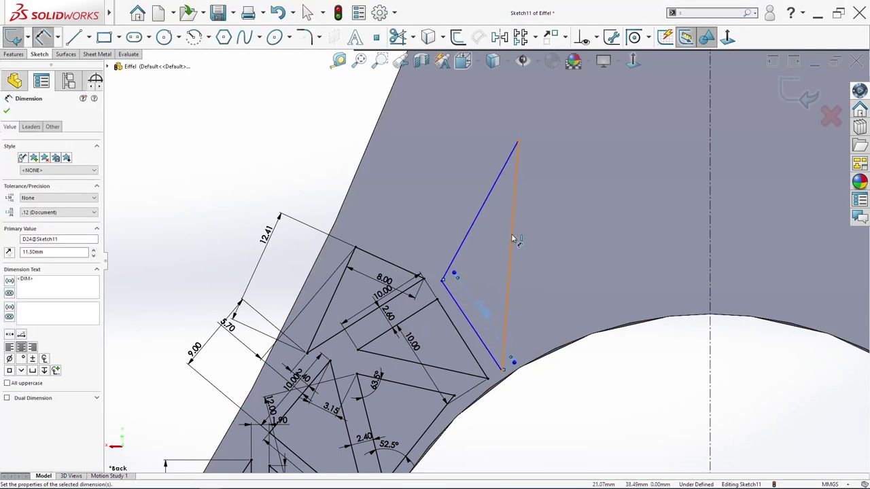
Dimension the tall triangle's vertical height as 23 mm and its outer side as 15 mm
{"action": "left_click", "coordinate": [513, 238]}
{"action": "left_click", "coordinate": [548, 252]}
{"action": "type", "text": "23"}
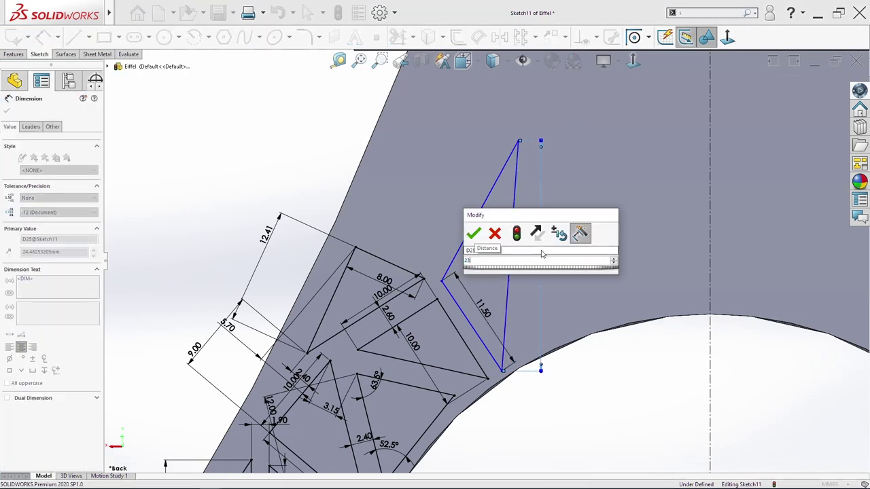
{"action": "key", "text": "Return"}
{"action": "left_click", "coordinate": [482, 213]}
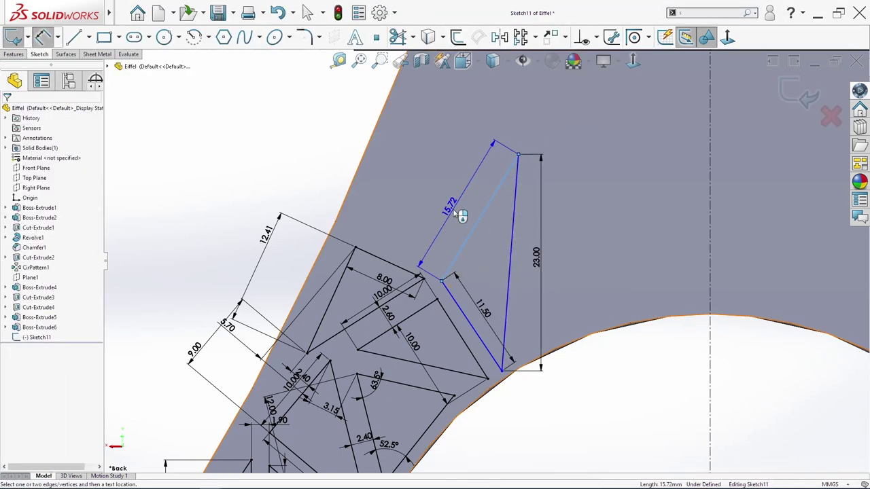
{"action": "left_click", "coordinate": [456, 213]}
{"action": "type", "text": "15"}
{"action": "key", "text": "Return"}
{"action": "key", "text": "Escape"}
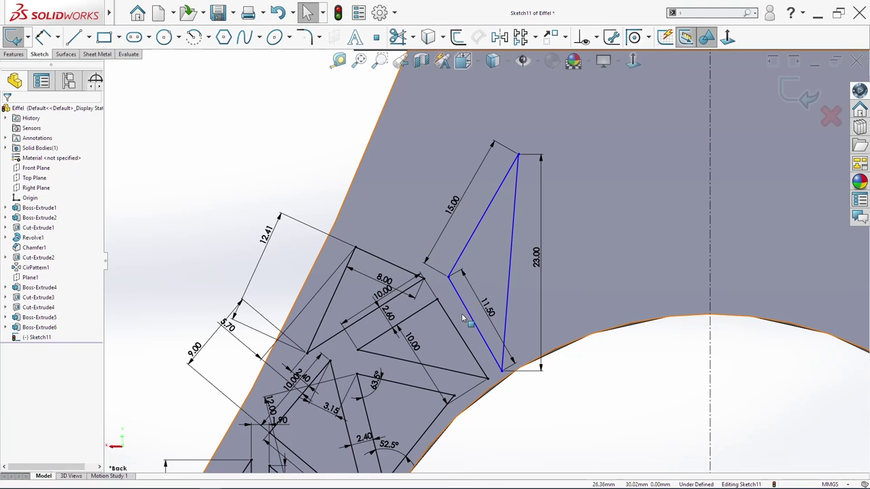
Make the tall triangle's 11.5 mm side parallel to the neighbouring triangle's 10 mm inner side
{"action": "left_click", "coordinate": [466, 317]}
{"action": "left_click", "coordinate": [460, 333], "text": "ctrl"}
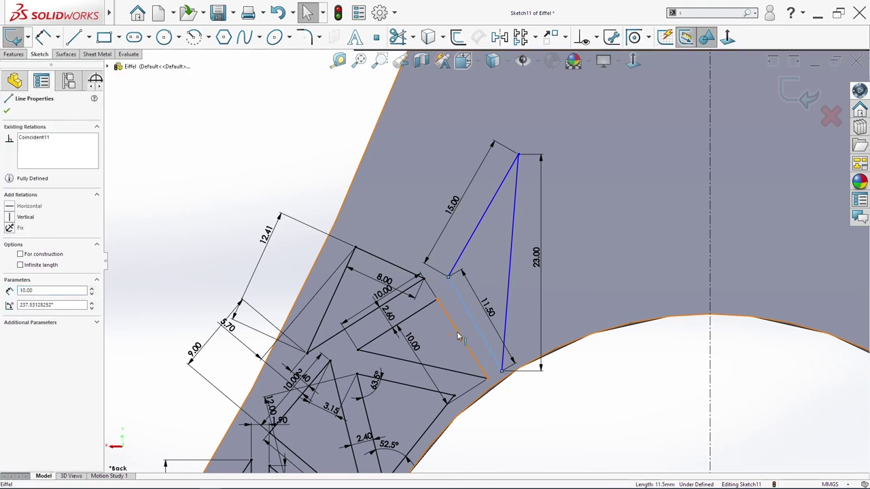
{"action": "left_click", "coordinate": [26, 300]}
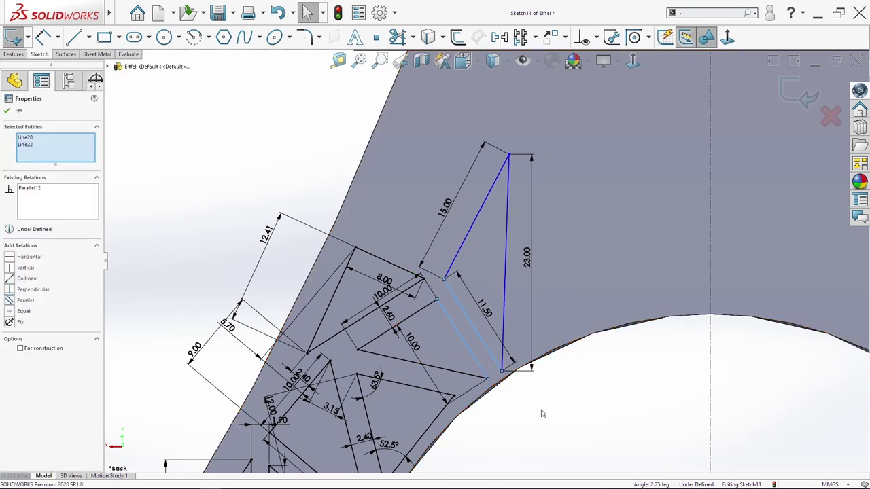
{"action": "left_click", "coordinate": [515, 414]}
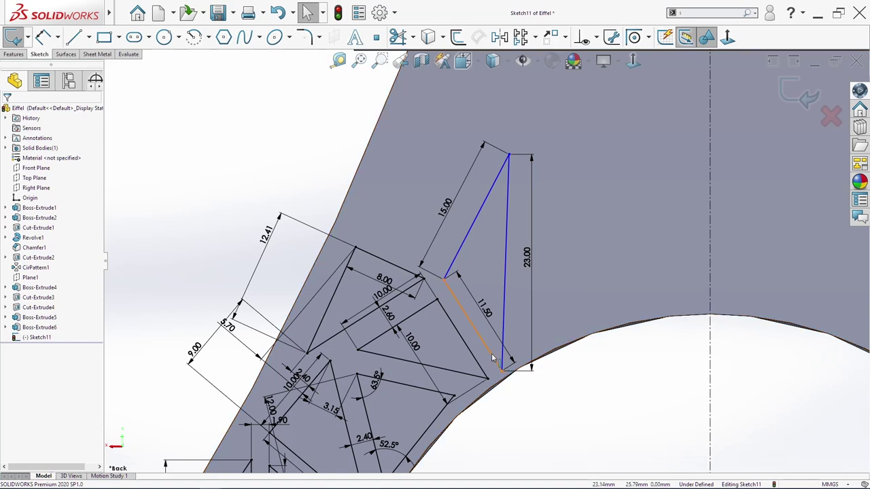
Dimension the gap between the tall triangle's 11.5 mm side and the neighbouring triangle's parallel side as 1.5 mm
{"action": "key", "text": "s"}
{"action": "left_click", "coordinate": [549, 246]}
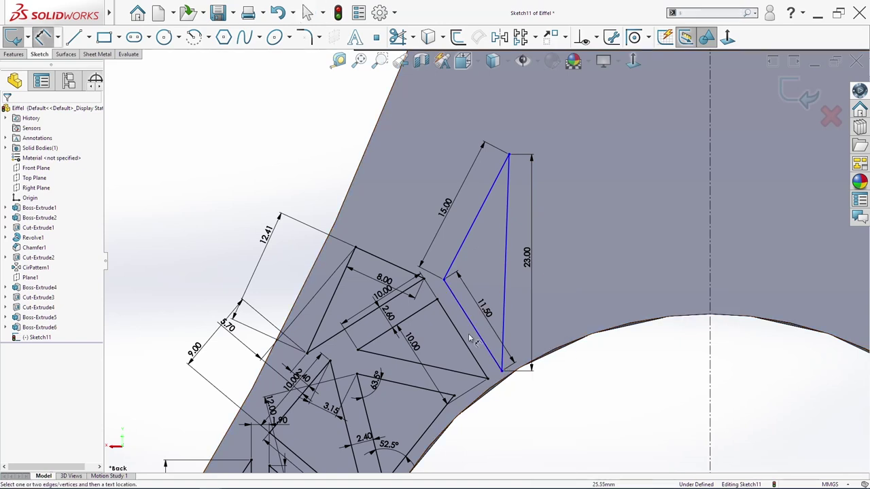
{"action": "left_click", "coordinate": [481, 342]}
{"action": "left_click", "coordinate": [501, 399]}
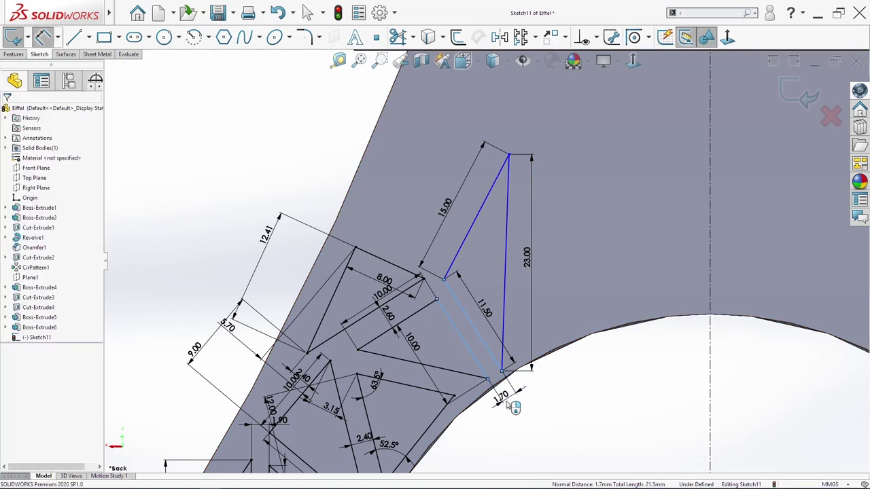
{"action": "type", "text": "1.5"}
{"action": "key", "text": "Return"}
{"action": "key", "text": "Escape"}
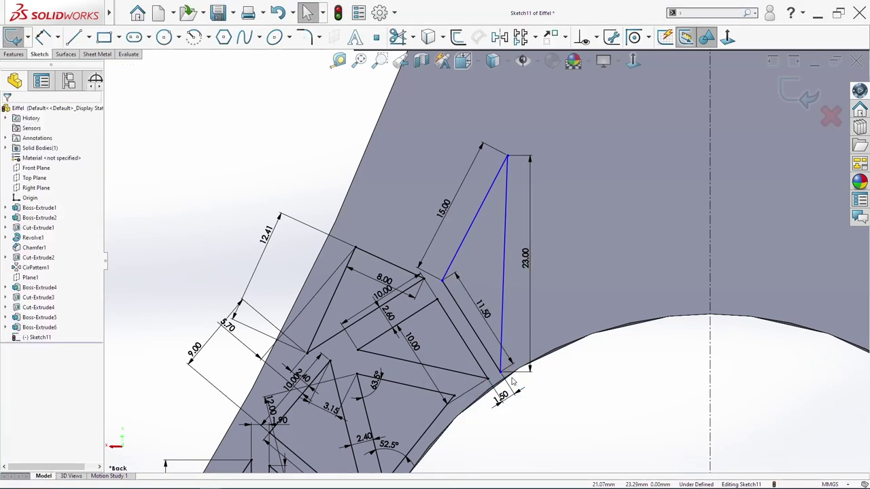
Make the tall triangle's corner between its 15 mm and 11.5 mm sides coincident with the sloping long side of the 8 mm wide triangle
{"action": "left_click", "coordinate": [443, 281]}
{"action": "left_click", "coordinate": [367, 312], "text": "ctrl"}
{"action": "left_click", "coordinate": [30, 268]}
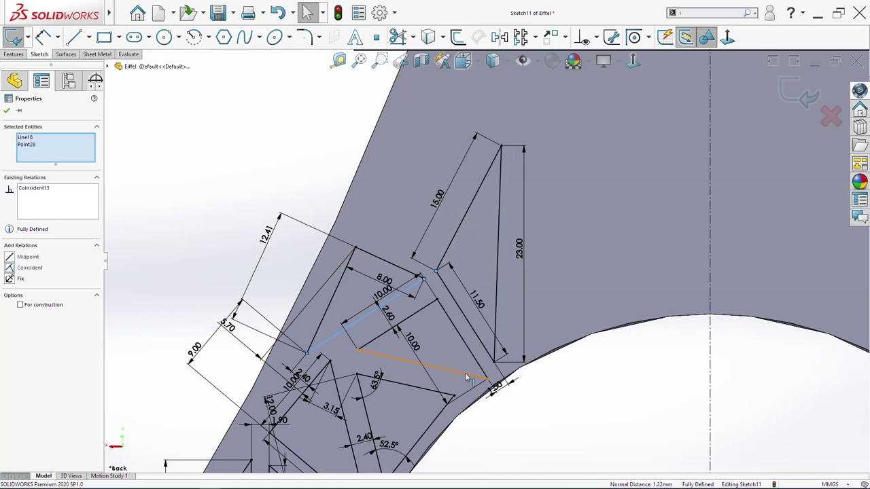
{"action": "key", "text": "Escape"}
Sketch a closed triangle above the 8 mm wide triangle along the leg's outer edge, lower side about 7.4 mm, outer side about 12.9 mm
{"action": "key", "text": "s"}
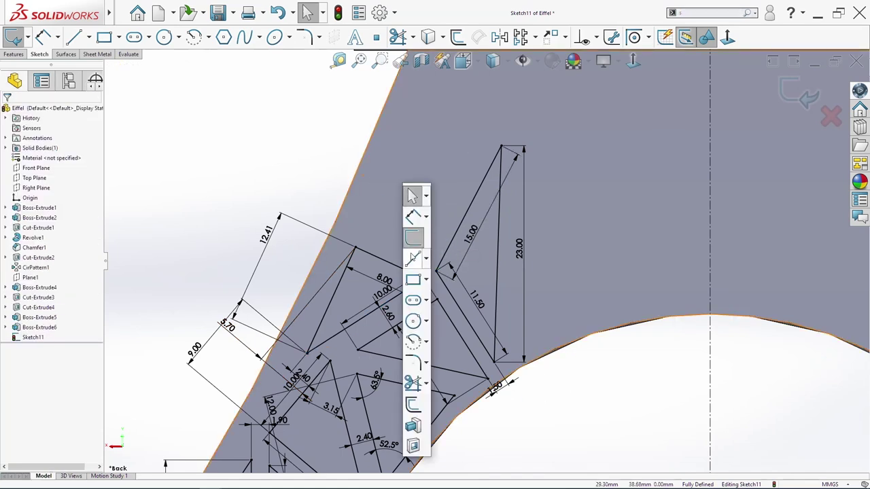
{"action": "left_click", "coordinate": [413, 258]}
{"action": "left_click", "coordinate": [419, 253]}
{"action": "left_click", "coordinate": [354, 225]}
{"action": "left_click", "coordinate": [408, 114]}
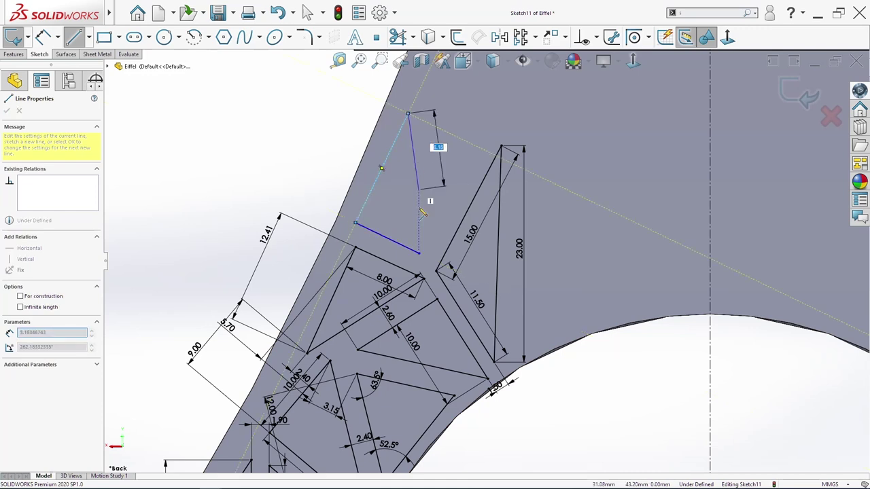
{"action": "left_click", "coordinate": [419, 252]}
{"action": "key", "text": "Escape"}
Dimension the new outer triangle's lower side as 9.5 mm and its outer side as 11.5 mm
{"action": "scroll", "coordinate": [415, 156], "scroll_direction": "down", "scroll_amount": 2}
{"action": "key", "text": "s"}
{"action": "left_click", "coordinate": [467, 248]}
{"action": "left_click", "coordinate": [399, 288]}
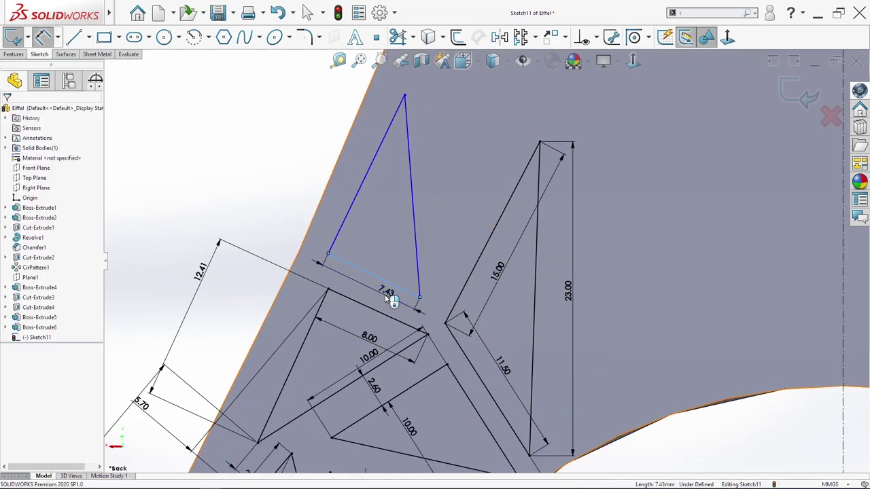
{"action": "left_click", "coordinate": [389, 299]}
{"action": "type", "text": "9.5"}
{"action": "key", "text": "Return"}
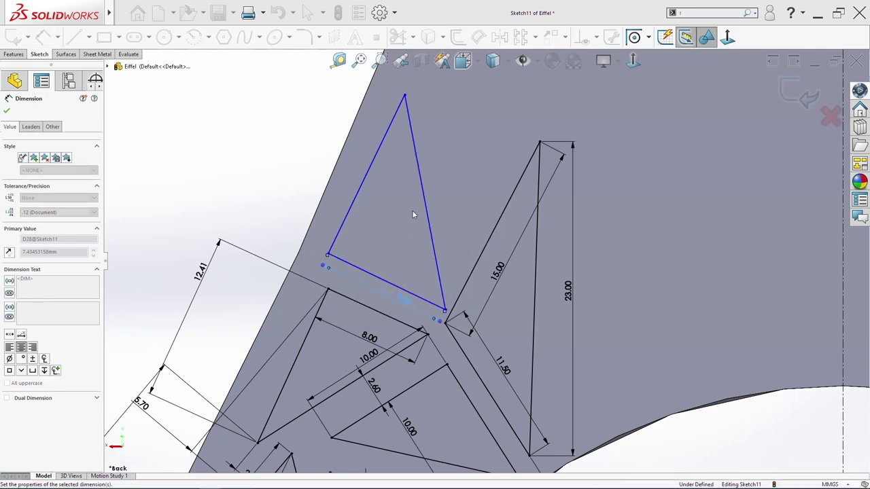
{"action": "left_click", "coordinate": [358, 202]}
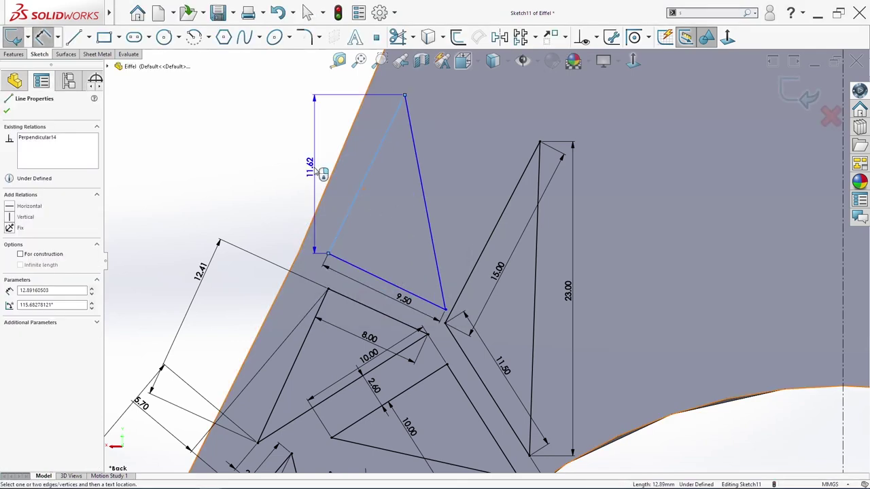
{"action": "left_click", "coordinate": [347, 138]}
{"action": "key", "text": "Return"}
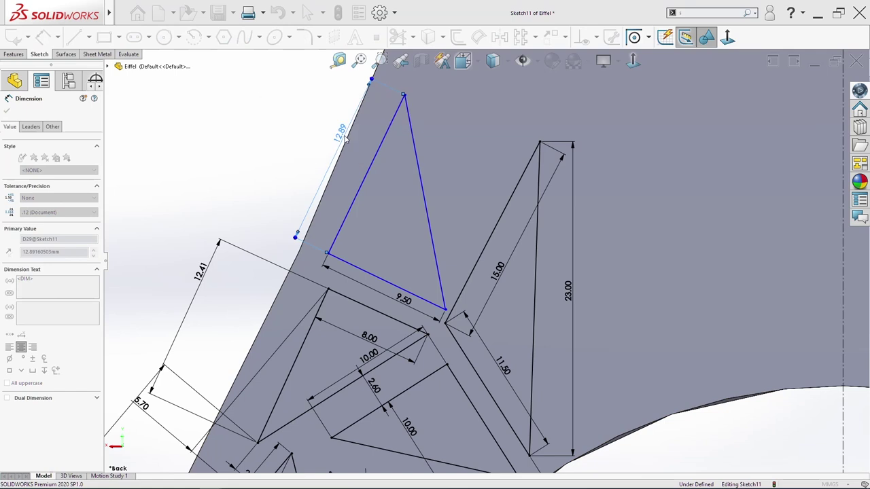
{"action": "key", "text": "Escape"}
{"action": "left_click", "coordinate": [328, 255]}
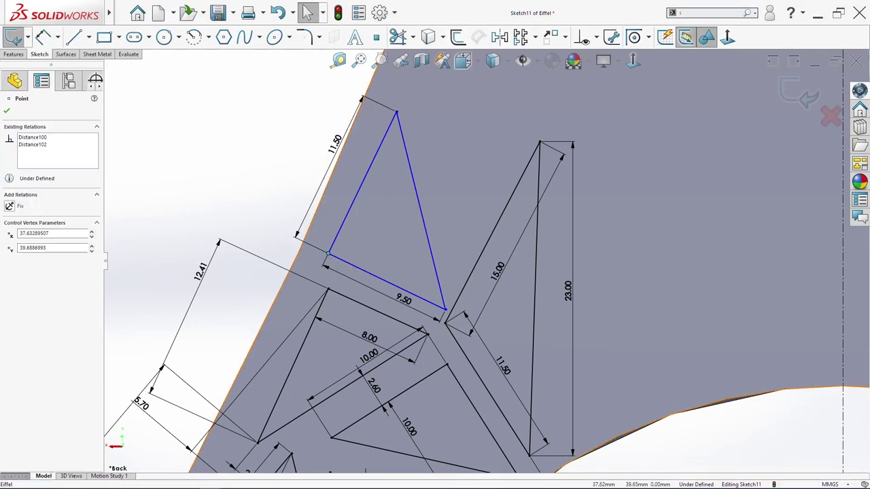
{"action": "left_click", "coordinate": [333, 240]}
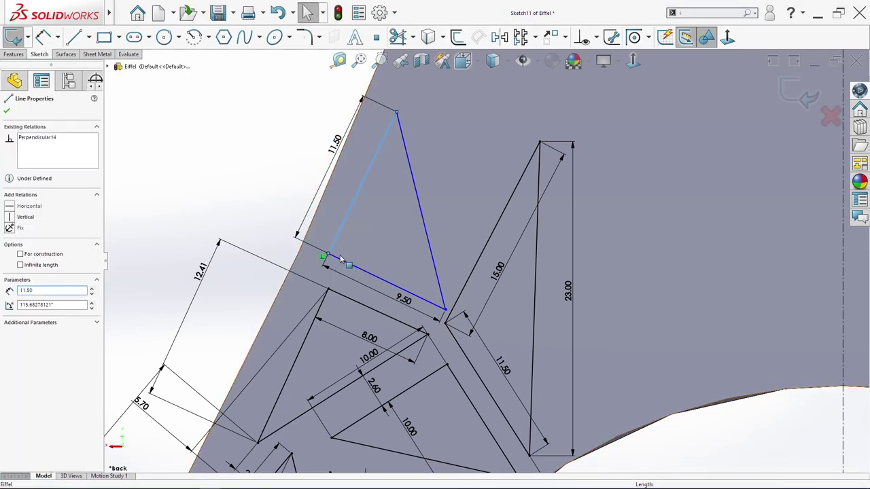
{"action": "left_click", "coordinate": [323, 263], "text": "ctrl"}
{"action": "key", "text": "Escape"}
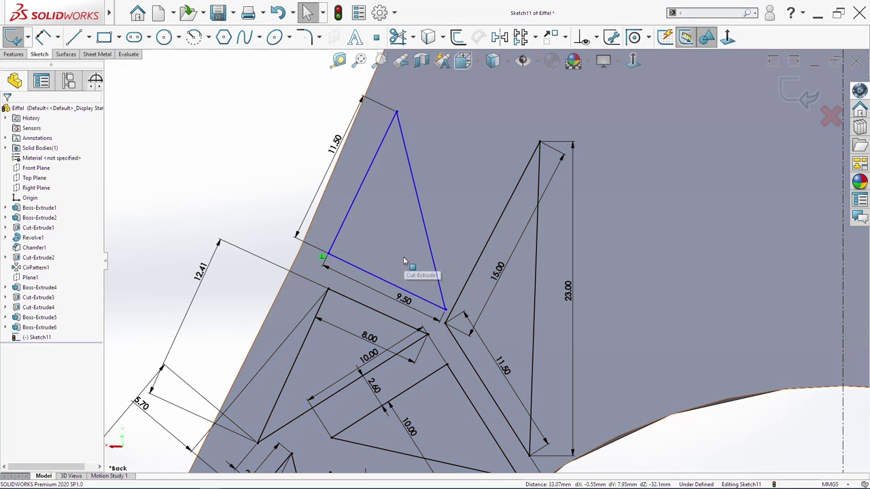
Make the outer triangle's 9.5 mm lower side parallel to the 8 mm side of the triangle below it
{"action": "left_click", "coordinate": [394, 287]}
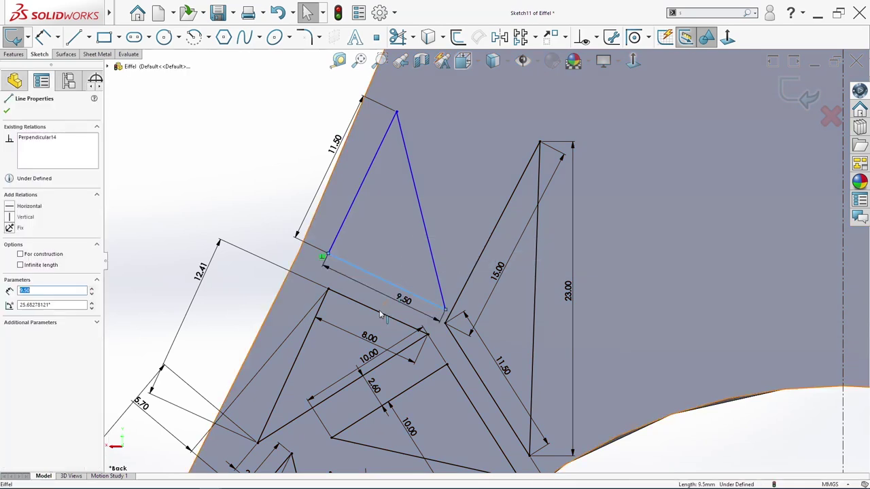
{"action": "left_click", "coordinate": [323, 316], "text": "ctrl"}
{"action": "left_click", "coordinate": [30, 302]}
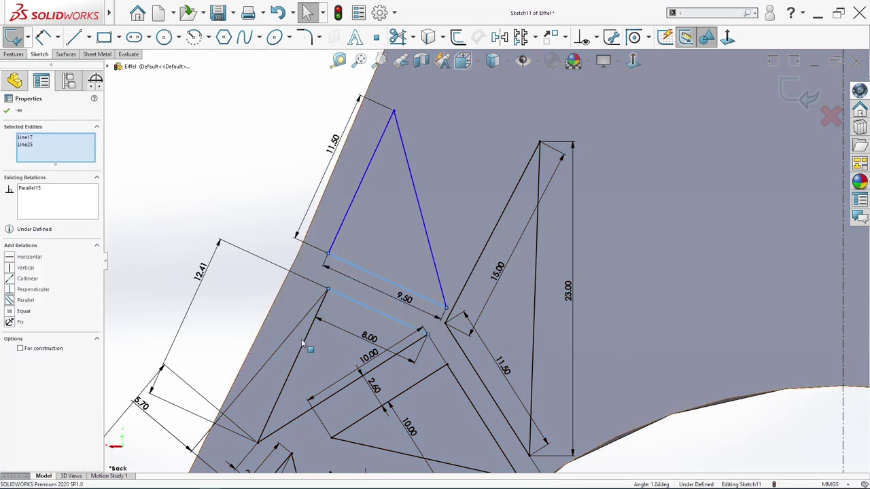
{"action": "key", "text": "Escape"}
Dimension the gap between the 9.5 mm side and the parallel 8 mm side below it as 1.8 mm
{"action": "key", "text": "s"}
{"action": "left_click", "coordinate": [355, 246]}
{"action": "left_click", "coordinate": [357, 302]}
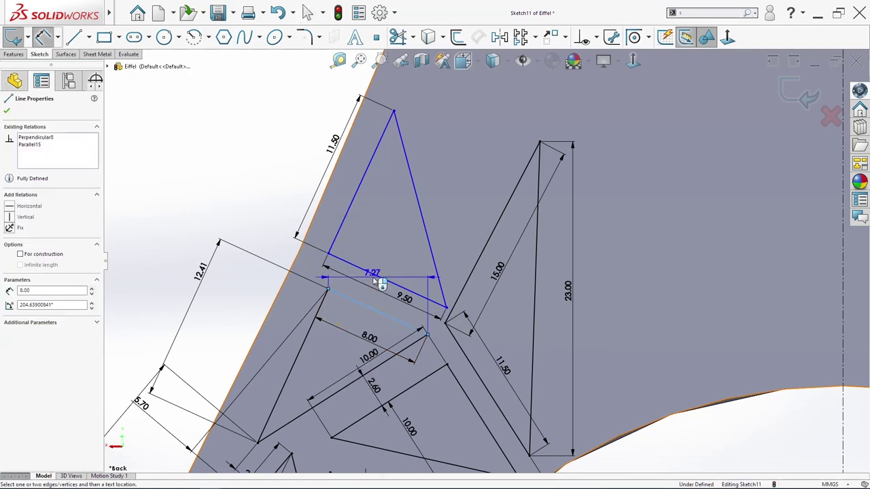
{"action": "left_click", "coordinate": [373, 273]}
{"action": "left_click", "coordinate": [373, 295]}
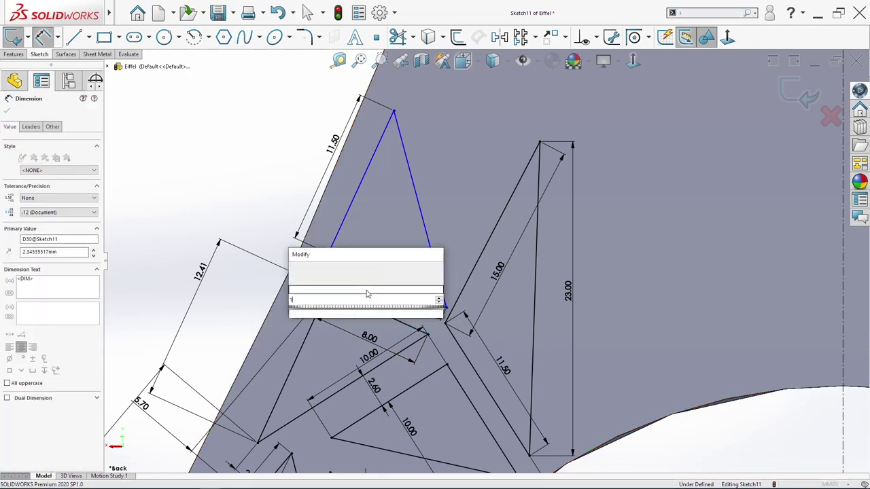
{"action": "type", "text": "1.8"}
{"action": "key", "text": "Return"}
Dimension the offset between the outer sides of the new 9.5 mm triangle and the triangle below it as 1 mm
{"action": "left_click", "coordinate": [325, 302]}
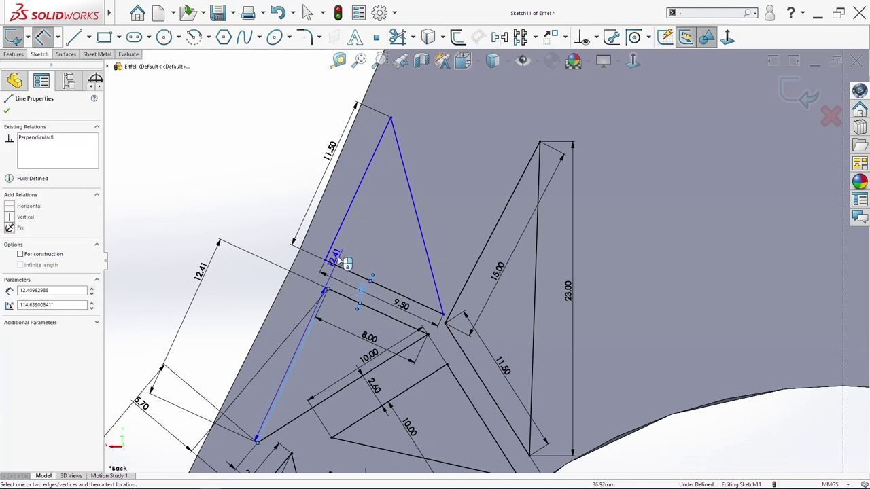
{"action": "left_click", "coordinate": [343, 248]}
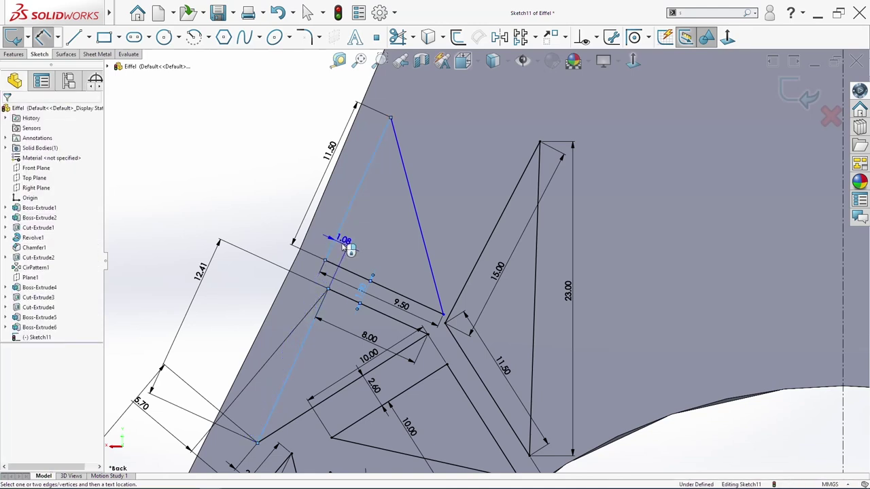
{"action": "double_click", "coordinate": [343, 245]}
{"action": "type", "text": "1"}
{"action": "key", "text": "Return"}
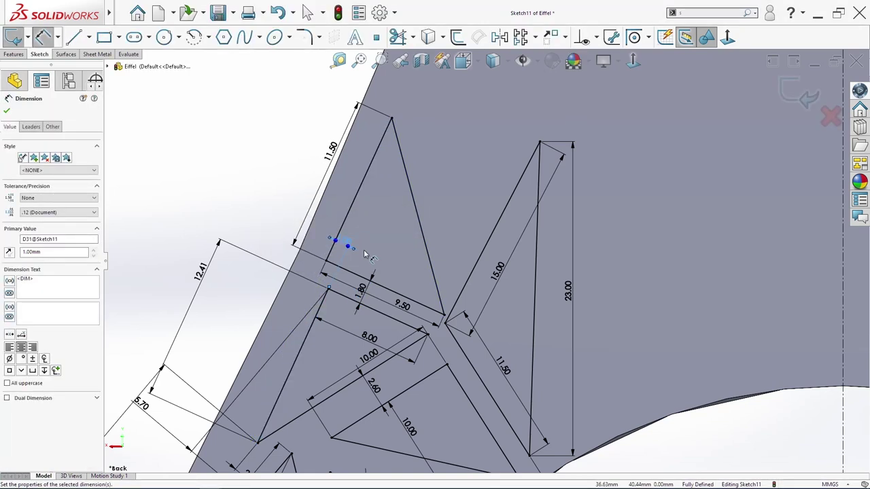
{"action": "key", "text": "Escape"}
Sketch a very narrow closed triangle about 12 mm long beside the inner sloping side of the 9.5 mm triangle
{"action": "key", "text": "s"}
{"action": "left_click", "coordinate": [483, 287]}
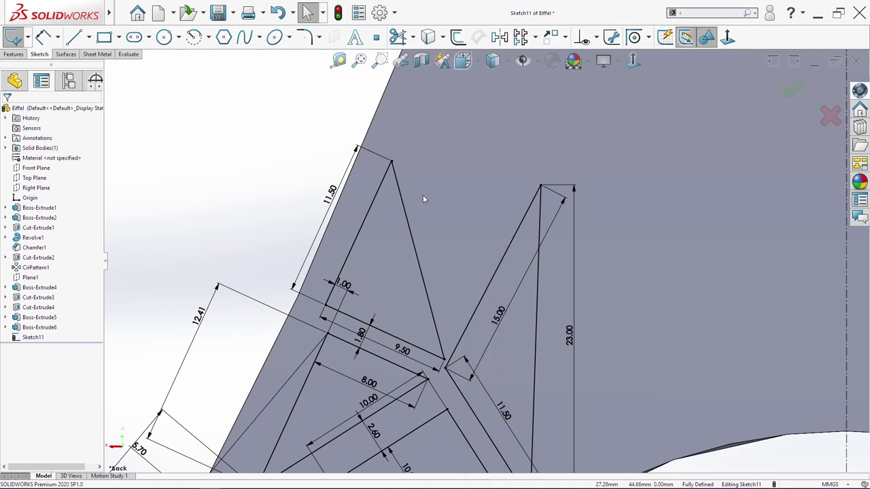
{"action": "left_click", "coordinate": [400, 145]}
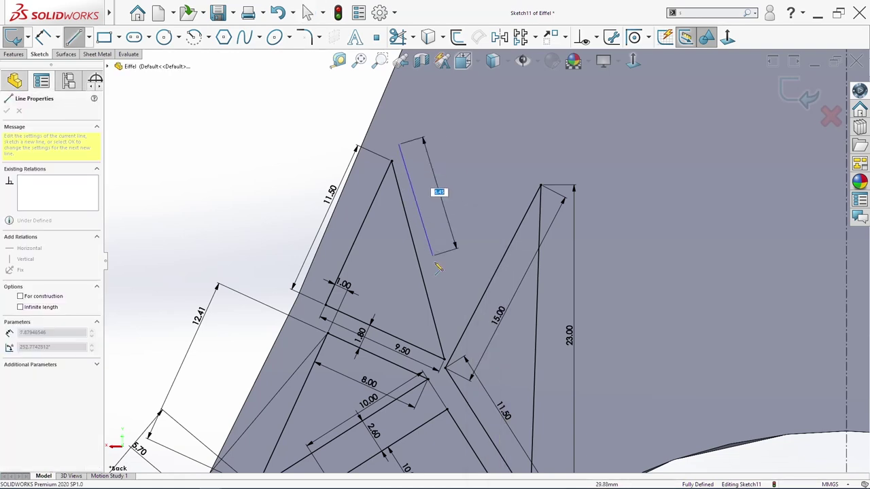
{"action": "left_click", "coordinate": [444, 305]}
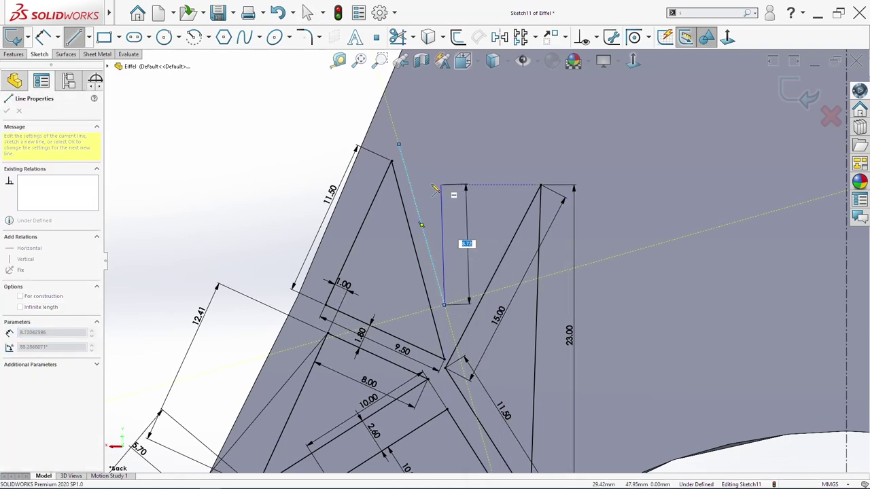
{"action": "key", "text": "Escape"}
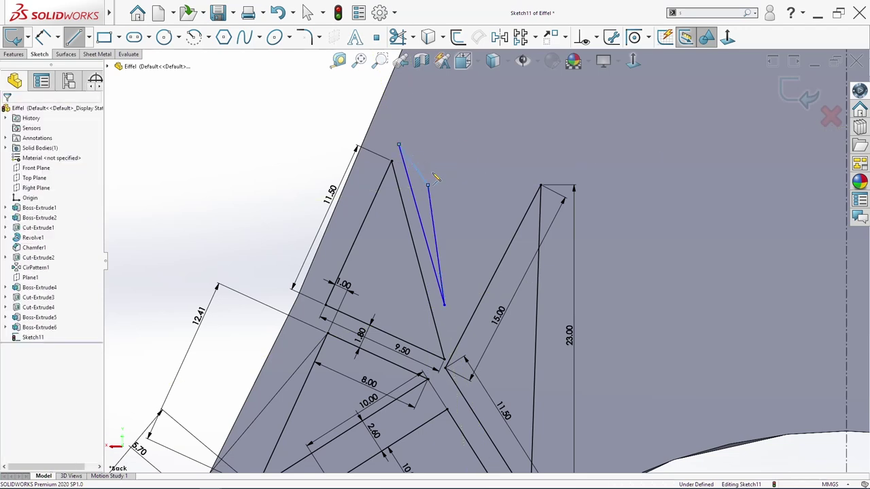
Dimension the narrow triangle's upper corner angle as 8° and its lower corner angle as 5°
{"action": "key", "text": "s"}
{"action": "left_click", "coordinate": [500, 224]}
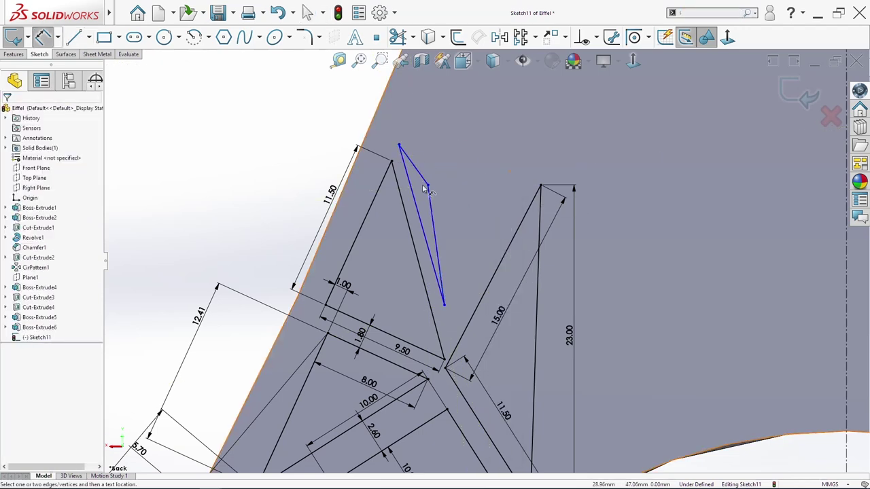
{"action": "left_click", "coordinate": [417, 179]}
{"action": "left_click", "coordinate": [427, 190]}
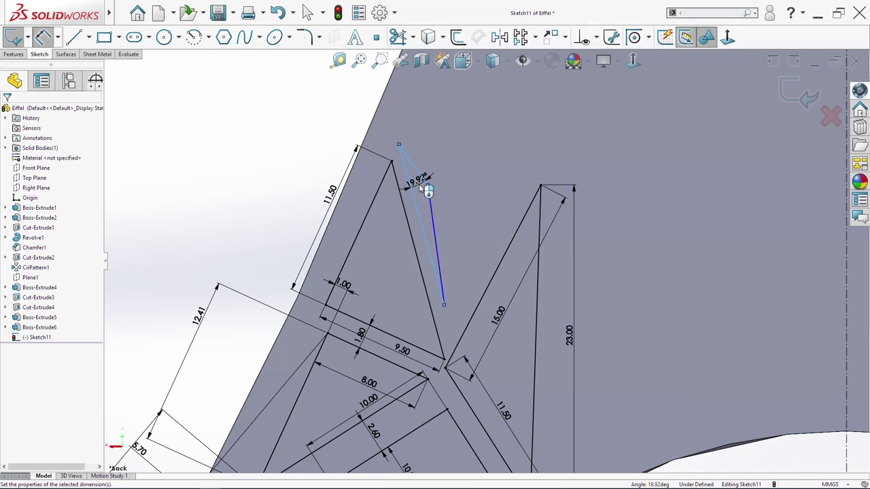
{"action": "type", "text": "8"}
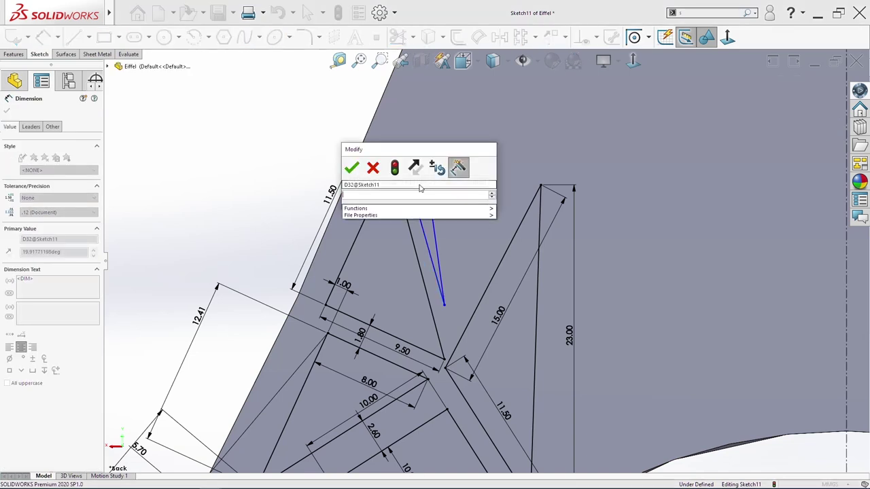
{"action": "key", "text": "Return"}
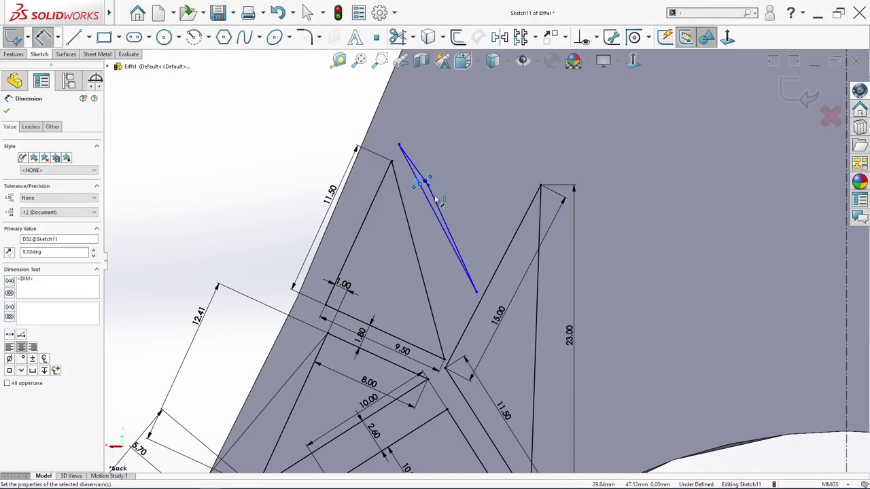
{"action": "left_click", "coordinate": [432, 205]}
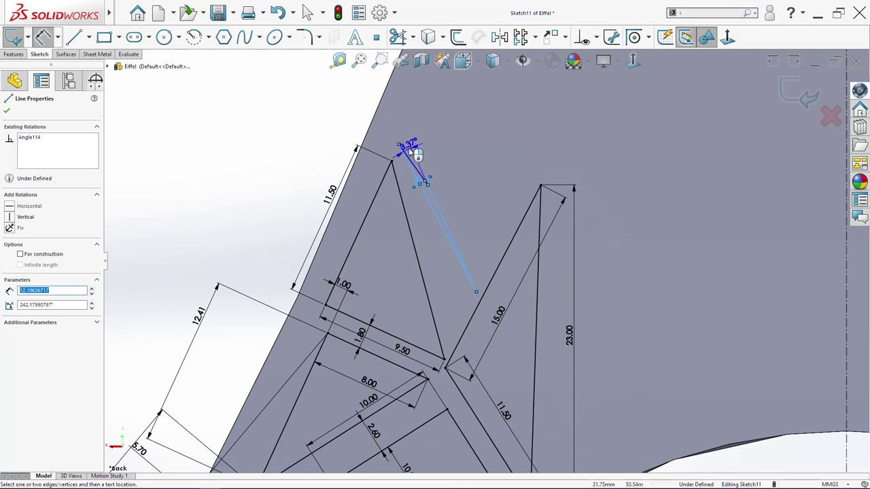
{"action": "left_click", "coordinate": [408, 147]}
{"action": "key", "text": "Return"}
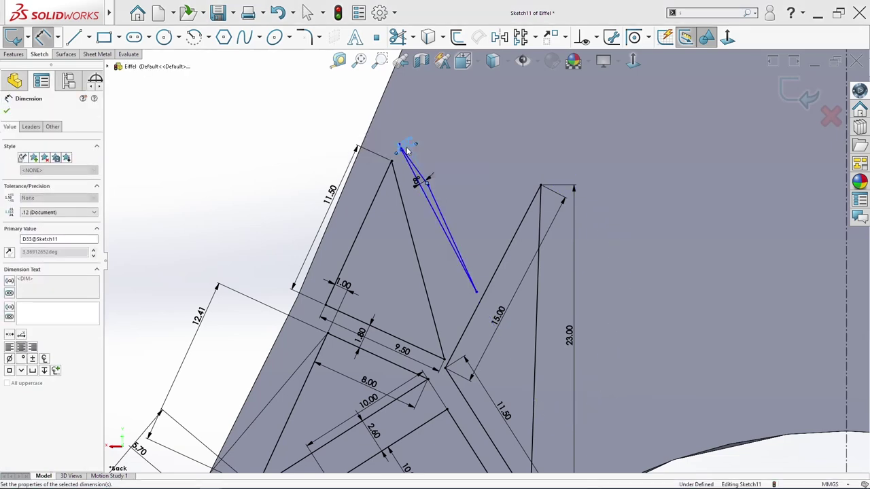
{"action": "key", "text": "Escape"}
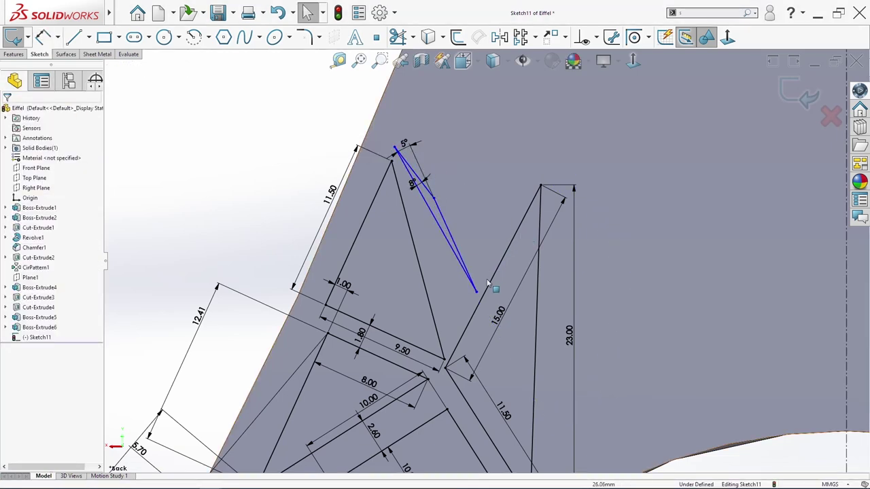
Make the narrow triangle's longest side parallel to the inner sloping side of the 9.5 mm triangle
{"action": "left_click", "coordinate": [450, 239]}
{"action": "left_click", "coordinate": [408, 252], "text": "ctrl"}
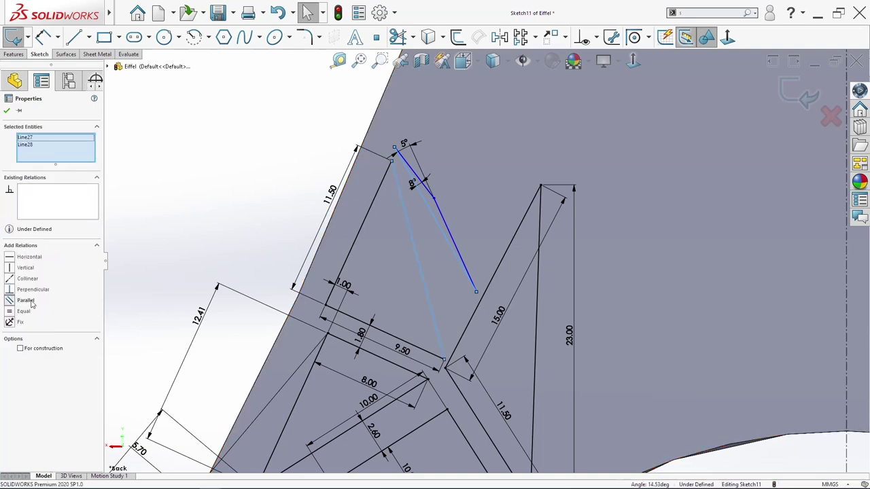
{"action": "left_click", "coordinate": [26, 300]}
{"action": "key", "text": "Escape"}
Move the narrow triangle up close beside the 9.5 mm triangle and reposition its 5° dimension clear of the geometry
{"action": "mouse_move", "coordinate": [396, 211]}
{"action": "left_mouse_down"}
{"action": "mouse_move", "coordinate": [435, 197]}
{"action": "mouse_move", "coordinate": [460, 243]}
{"action": "left_mouse_up"}
{"action": "left_click", "coordinate": [410, 206]}
{"action": "left_click_drag", "start_coordinate": [398, 151], "coordinate": [392, 127]}
{"action": "left_click", "coordinate": [246, 102]}
Dimension the distance from the 9.5 mm triangle's outer 11.5 mm side to the narrow triangle's top corner as 1 mm
{"action": "key", "text": "s"}
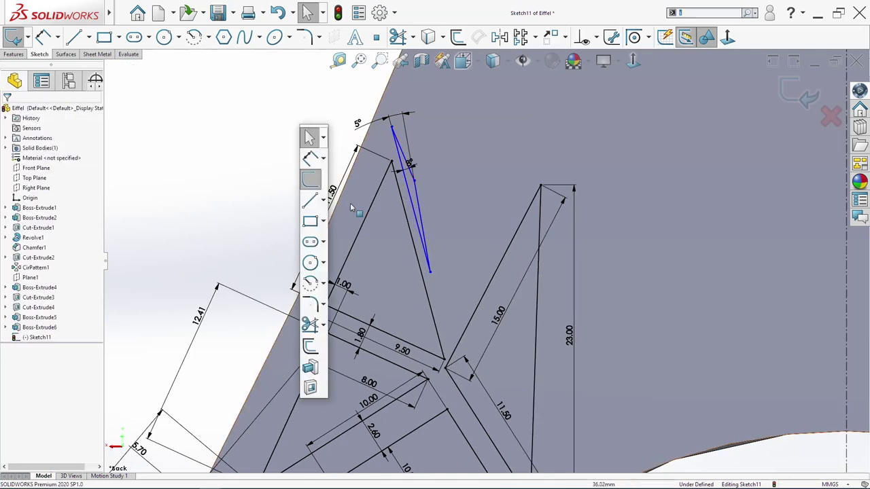
{"action": "left_click", "coordinate": [310, 157]}
{"action": "left_click", "coordinate": [356, 224]}
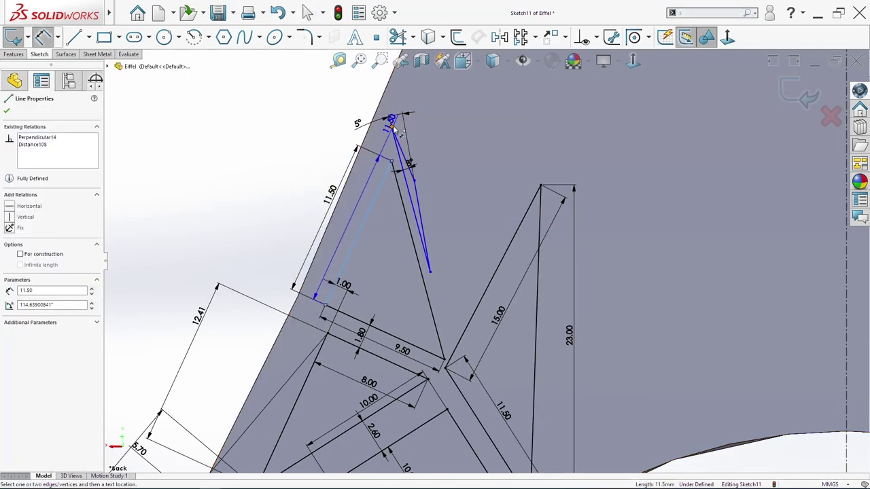
{"action": "left_click", "coordinate": [382, 171]}
{"action": "left_click", "coordinate": [374, 170]}
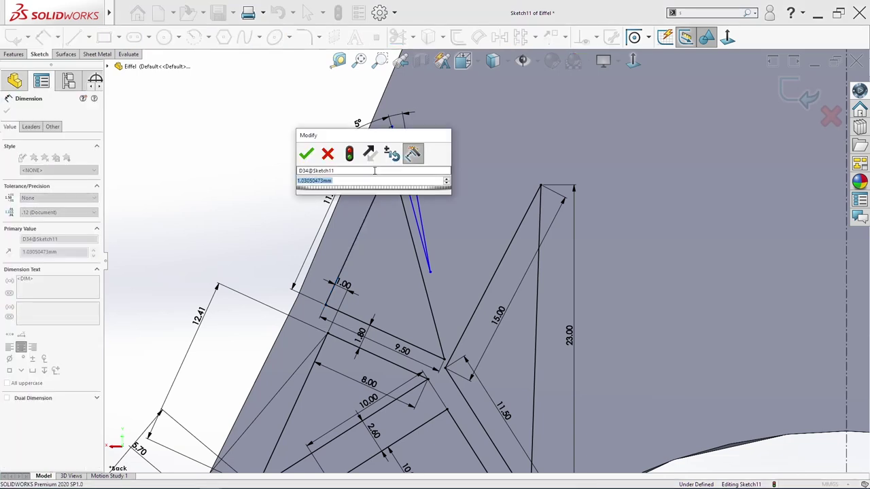
{"action": "type", "text": "1"}
{"action": "key", "text": "Return"}
{"action": "key", "text": "Escape"}
Dimension the gap between the narrow triangle's longest side and the 9.5 mm triangle's inner sloping side as 1.5 mm
{"action": "key", "text": "s"}
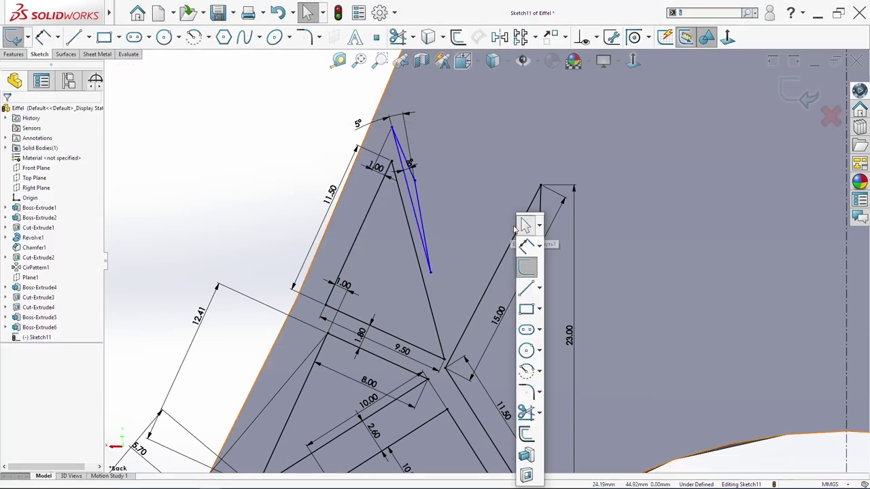
{"action": "left_click", "coordinate": [529, 246]}
{"action": "left_click", "coordinate": [414, 218]}
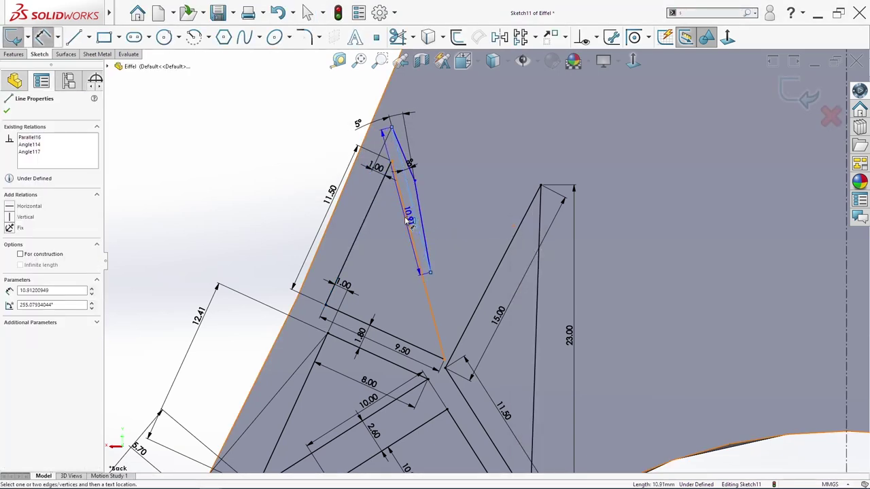
{"action": "left_click", "coordinate": [415, 231]}
{"action": "left_click", "coordinate": [417, 233]}
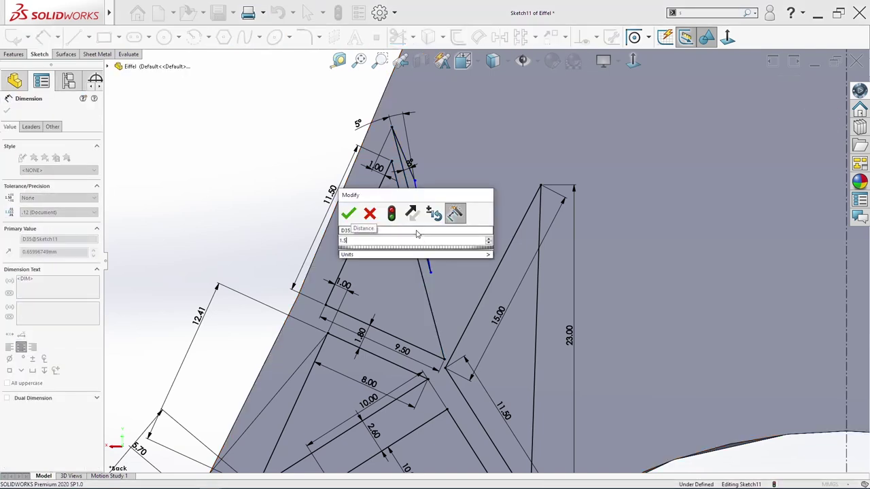
{"action": "type", "text": "1.5"}
{"action": "key", "text": "Return"}
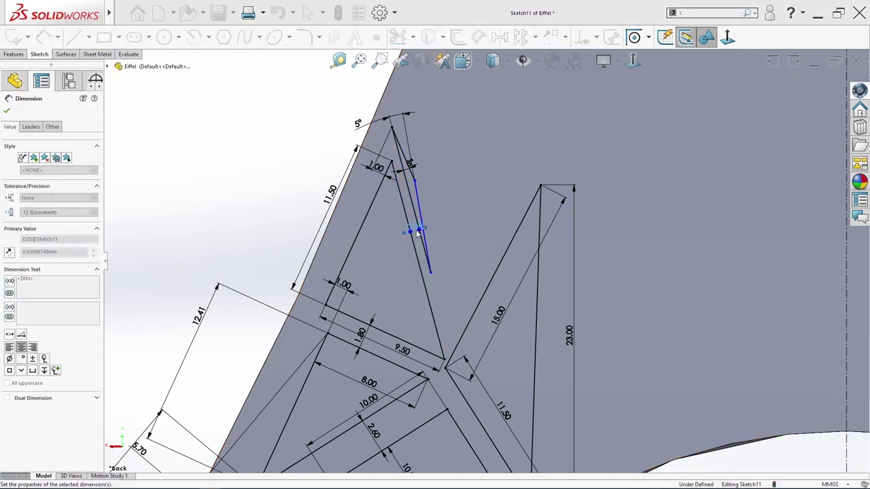
{"action": "key", "text": "Escape"}
Dimension the narrow triangle's lower corner 4 mm from the 10 mm sloping line of the triangle below
{"action": "key", "text": "s"}
{"action": "left_click", "coordinate": [517, 245]}
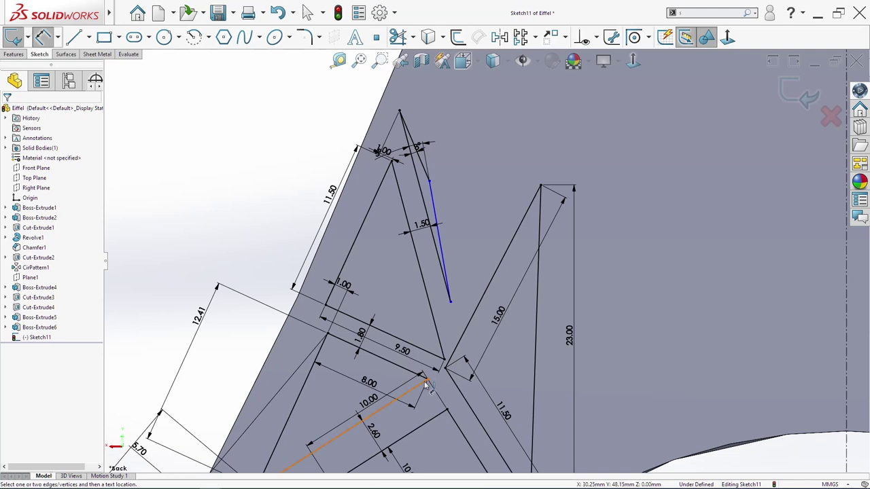
{"action": "left_click", "coordinate": [426, 385]}
{"action": "left_click", "coordinate": [450, 301]}
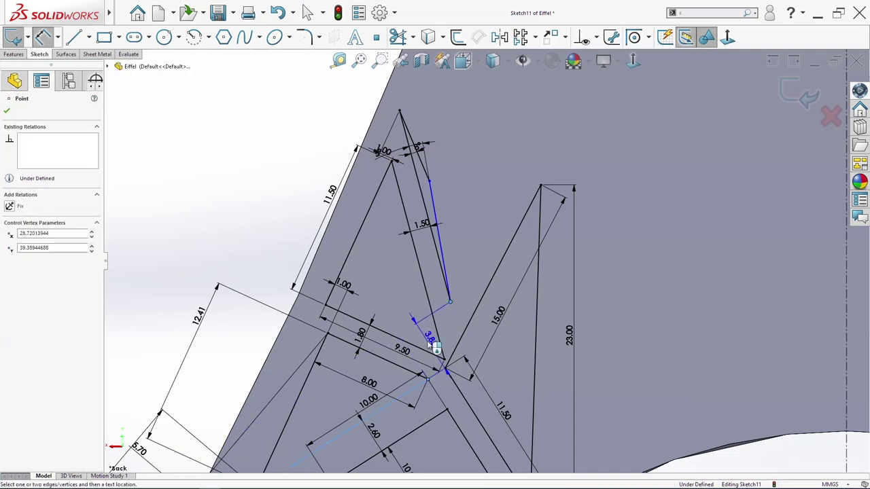
{"action": "left_click", "coordinate": [451, 330]}
{"action": "type", "text": "4"}
{"action": "key", "text": "Return"}
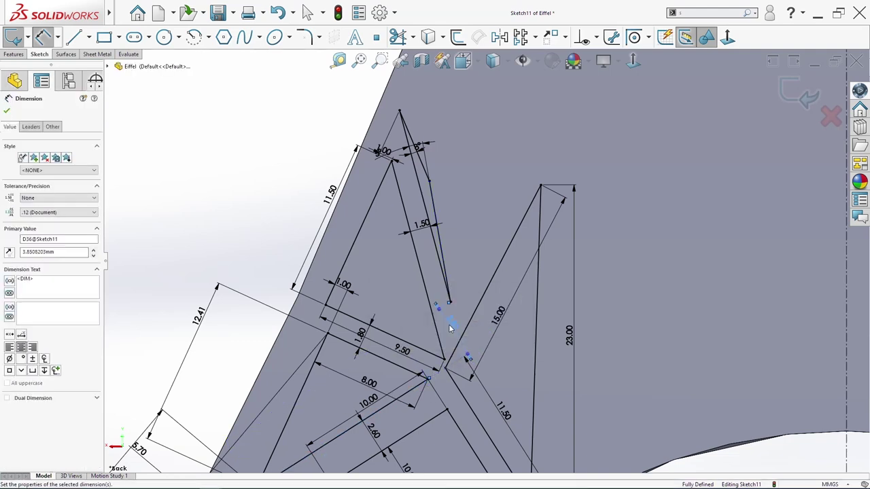
{"action": "key", "text": "Escape"}
Sketch a closed, downward-pointing triangle with long sides of about 14 mm between the narrow triangle and the 15 mm line
{"action": "scroll", "coordinate": [497, 220], "scroll_direction": "up", "scroll_amount": 2}
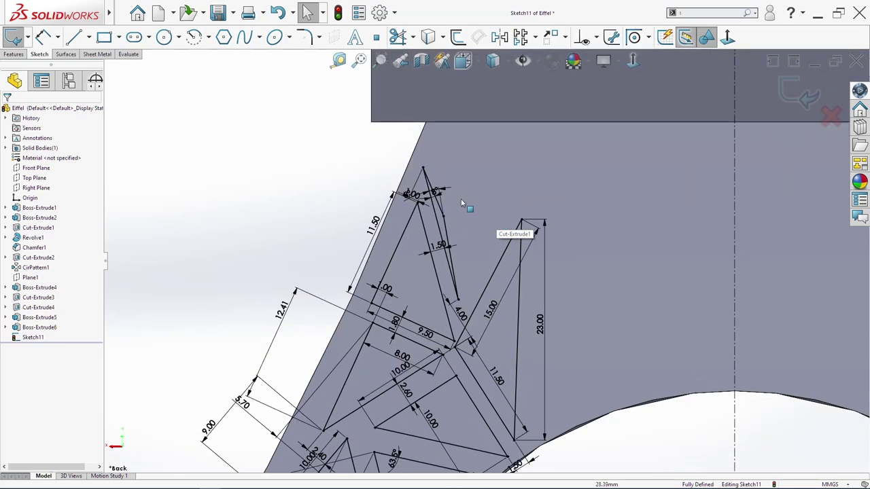
{"action": "scroll", "coordinate": [489, 204], "scroll_direction": "up", "scroll_amount": 2}
{"action": "scroll", "coordinate": [494, 229], "scroll_direction": "down", "scroll_amount": 3}
{"action": "key", "text": "s"}
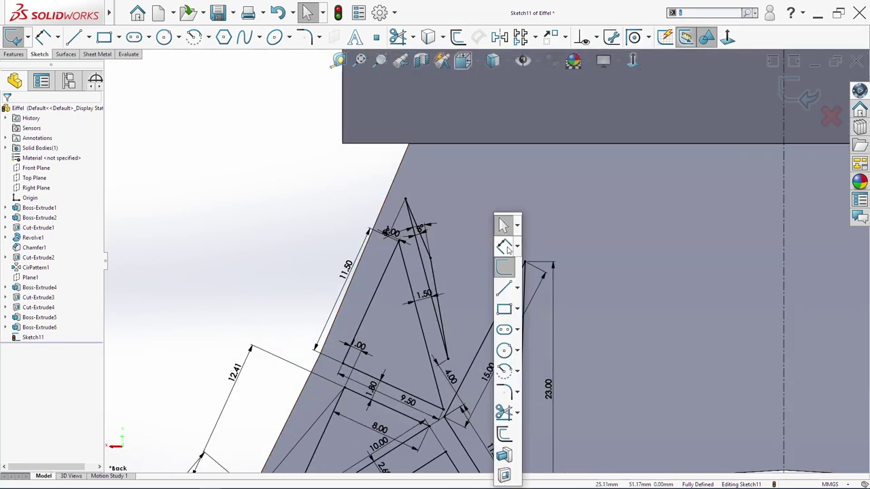
{"action": "left_click", "coordinate": [504, 288]}
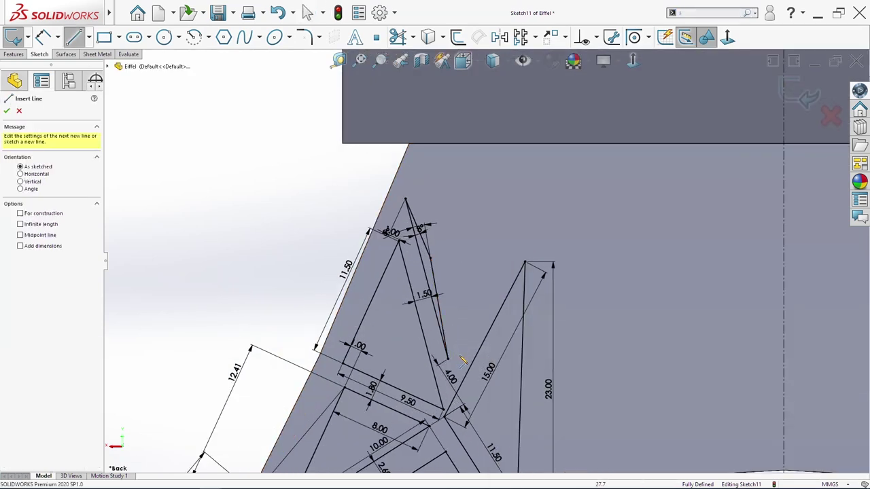
{"action": "left_click", "coordinate": [455, 337]}
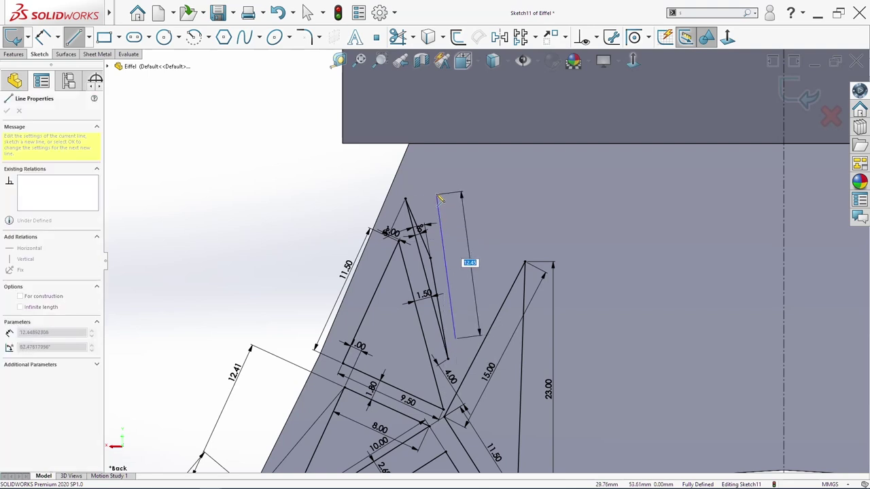
{"action": "left_click", "coordinate": [429, 173]}
{"action": "left_click", "coordinate": [518, 195]}
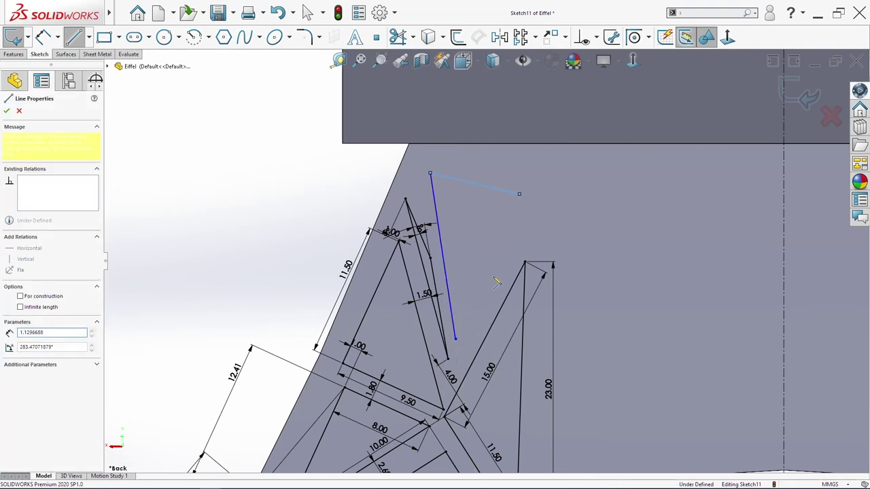
{"action": "left_click", "coordinate": [456, 338]}
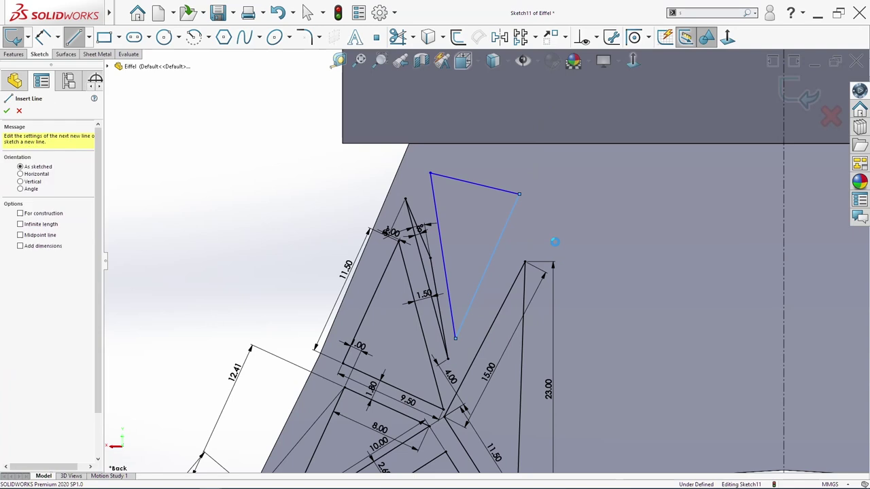
{"action": "key", "text": "Escape"}
Make the new triangle's long sides parallel to the 15 mm line and the narrow triangle's inner side, and move its lower corner clear
{"action": "left_click", "coordinate": [517, 274], "text": "ctrl"}
{"action": "left_click", "coordinate": [26, 300]}
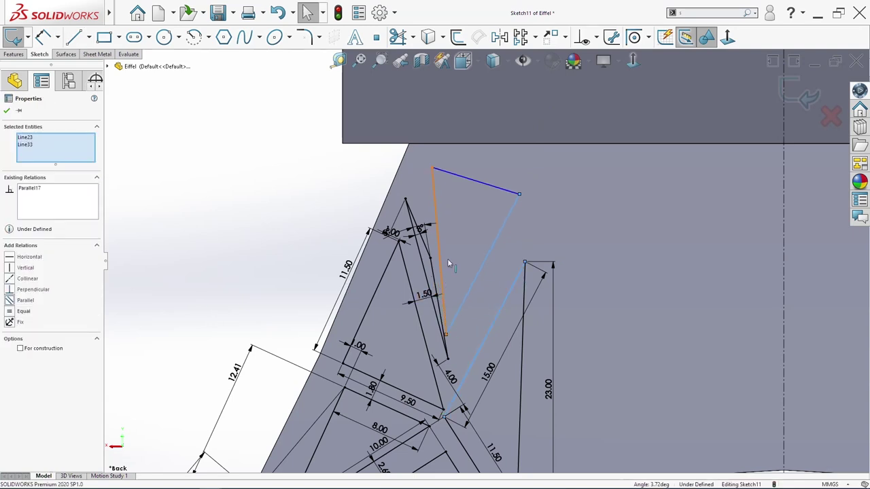
{"action": "left_click", "coordinate": [435, 277]}
{"action": "left_click", "coordinate": [434, 275], "text": "ctrl"}
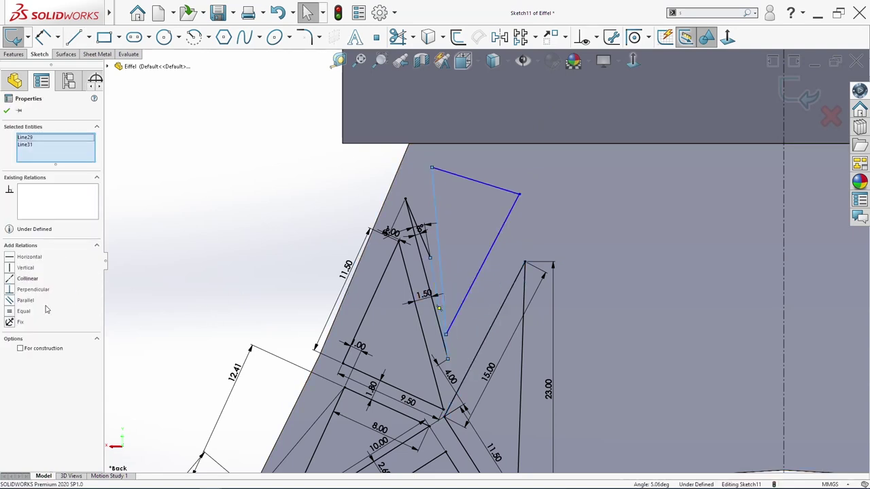
{"action": "left_click", "coordinate": [25, 301]}
{"action": "key", "text": "Escape"}
{"action": "left_click_drag", "start_coordinate": [447, 333], "coordinate": [462, 332]}
Dimension the gap between the new triangle's inner long side and the parallel 15 mm line as 2 mm
{"action": "key", "text": "s"}
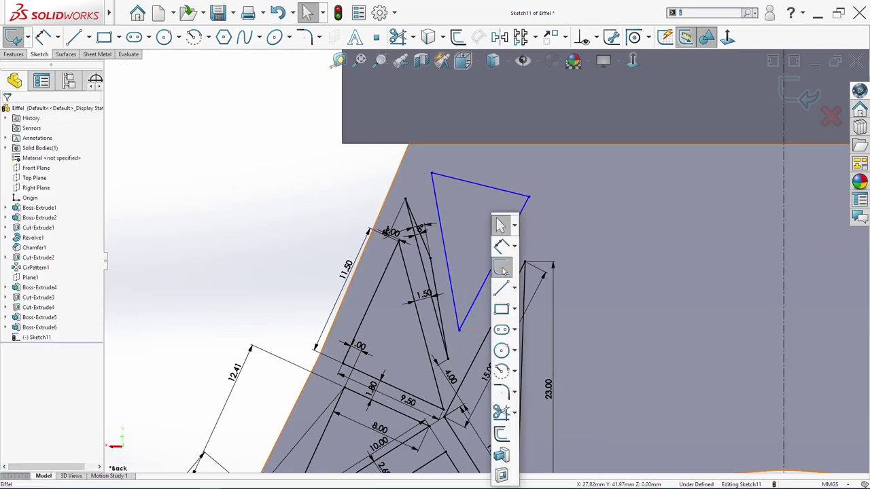
{"action": "left_click", "coordinate": [500, 248]}
{"action": "left_click", "coordinate": [488, 283]}
{"action": "left_click", "coordinate": [509, 282]}
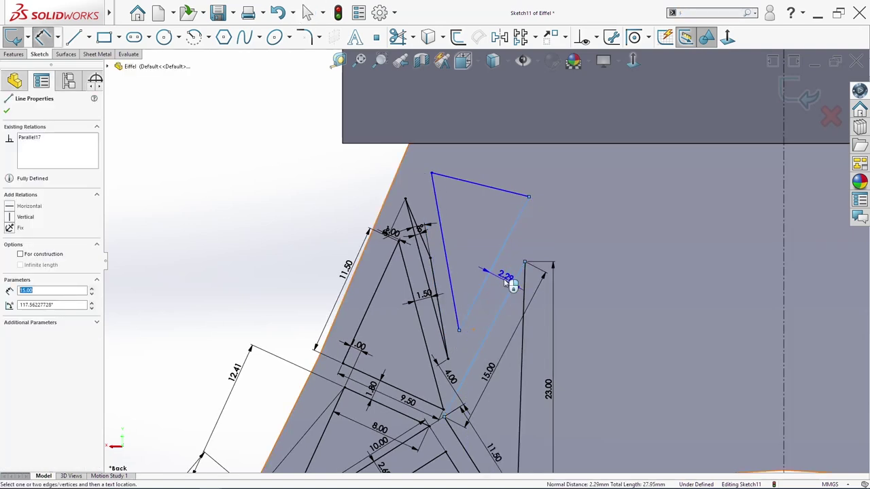
{"action": "left_click", "coordinate": [508, 283]}
{"action": "type", "text": "2"}
{"action": "key", "text": "Return"}
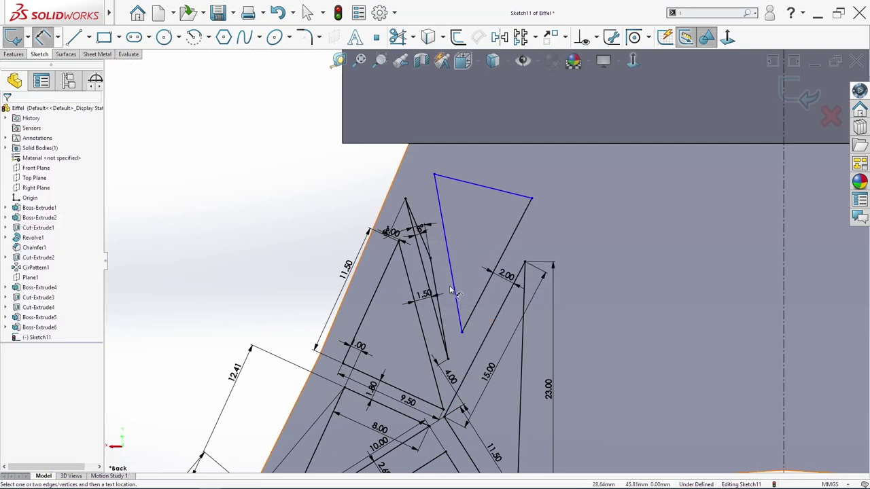
Dimension the gap between the new triangle's outer long side and the narrow triangle's inner side as 1 mm
{"action": "left_click", "coordinate": [454, 292]}
{"action": "left_click", "coordinate": [451, 297]}
{"action": "type", "text": "1"}
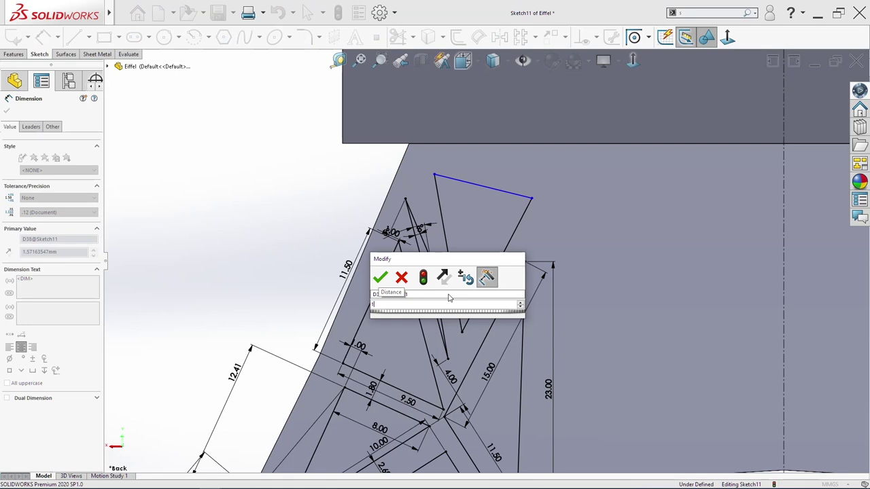
{"action": "key", "text": "Return"}
Dimension the new triangle's upper outer corner 18 mm from the 9.5 mm base line
{"action": "left_click", "coordinate": [415, 397]}
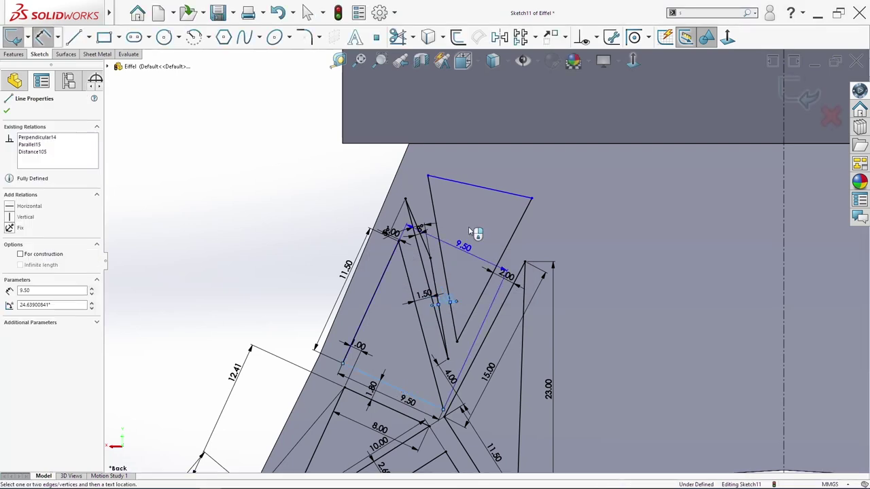
{"action": "left_click", "coordinate": [441, 182]}
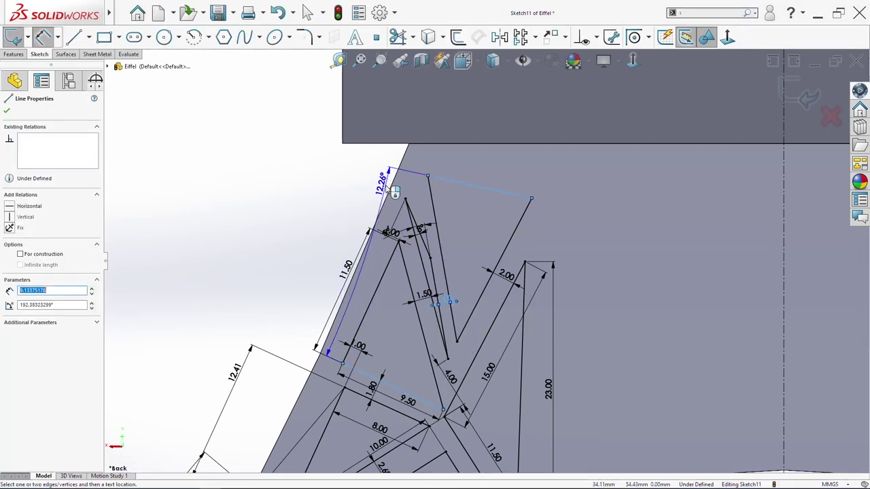
{"action": "key", "text": "Escape"}
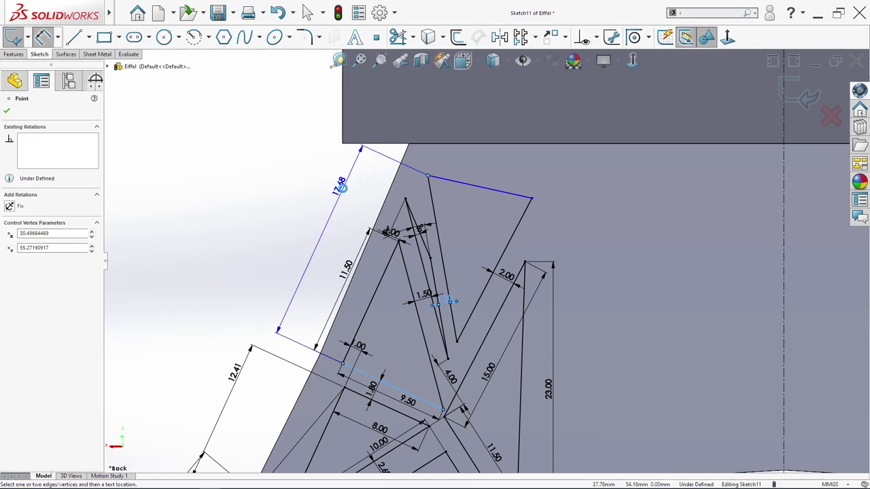
{"action": "left_click", "coordinate": [343, 192]}
{"action": "type", "text": "18"}
{"action": "key", "text": "Return"}
{"action": "key", "text": "Escape"}
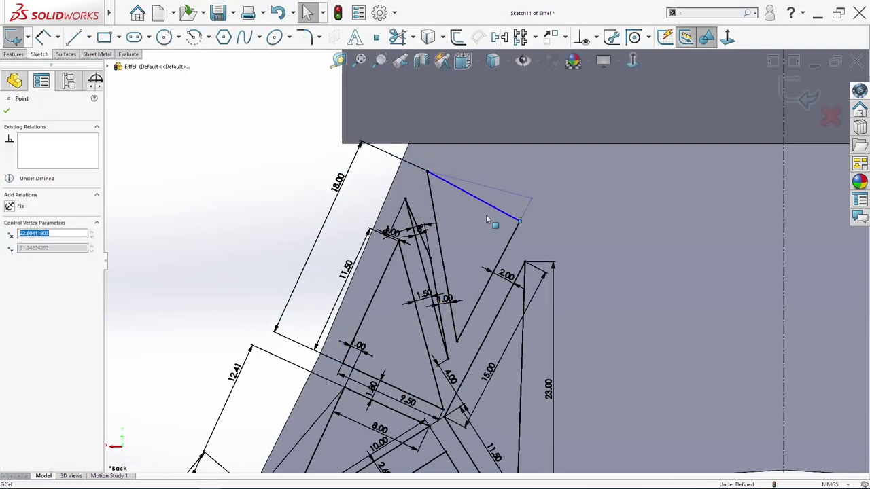
{"action": "left_click", "coordinate": [516, 225]}
{"action": "left_click", "coordinate": [516, 226], "text": "ctrl"}
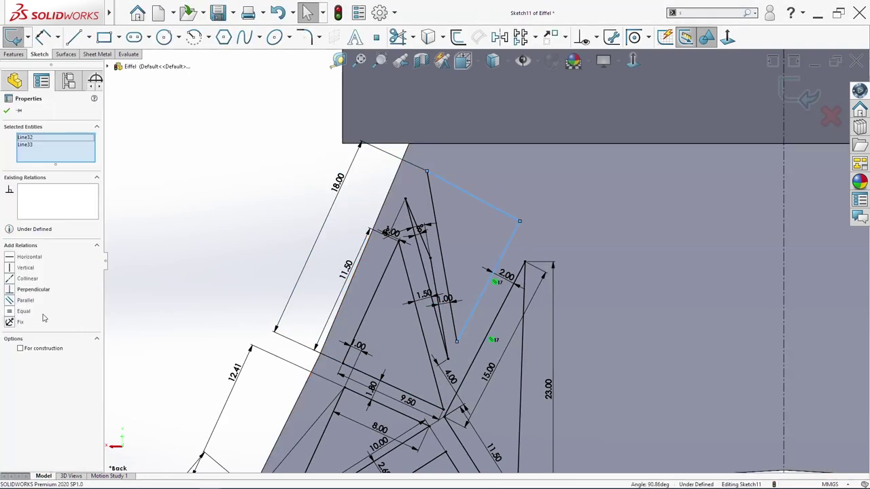
{"action": "key", "text": "Escape"}
{"action": "key", "text": "ctrl+z"}
Make the new triangle's top side perpendicular to its inner long side and move the 23 mm dimension towards the leg's outer edge
{"action": "left_click", "coordinate": [521, 209]}
{"action": "left_click", "coordinate": [523, 202]}
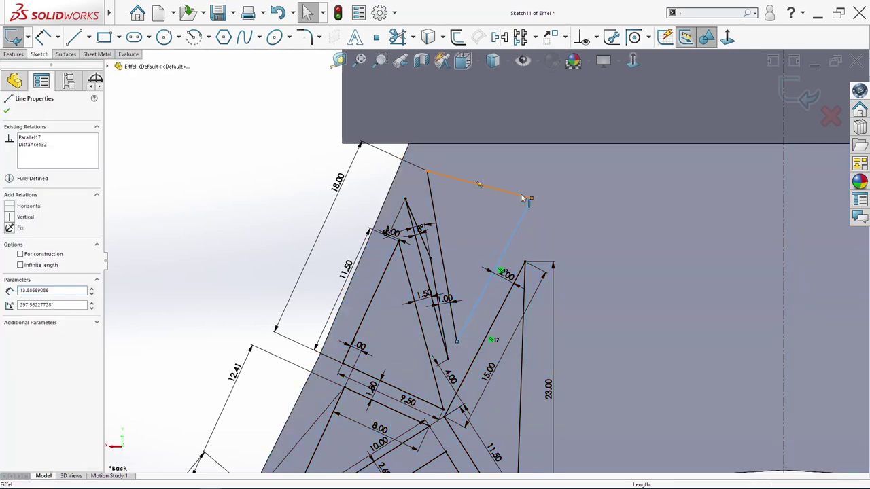
{"action": "left_click", "coordinate": [522, 197], "text": "ctrl"}
{"action": "left_click", "coordinate": [275, 293]}
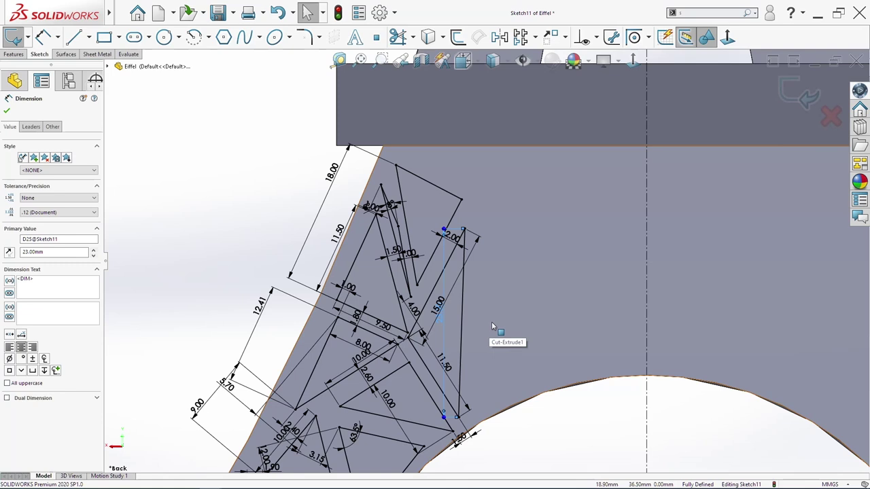
Sketch a closed triangle with a near-vertical side about 19 mm long beside the 23 mm triangle, pointing towards the centerline
{"action": "key", "text": "s"}
{"action": "left_click", "coordinate": [506, 289]}
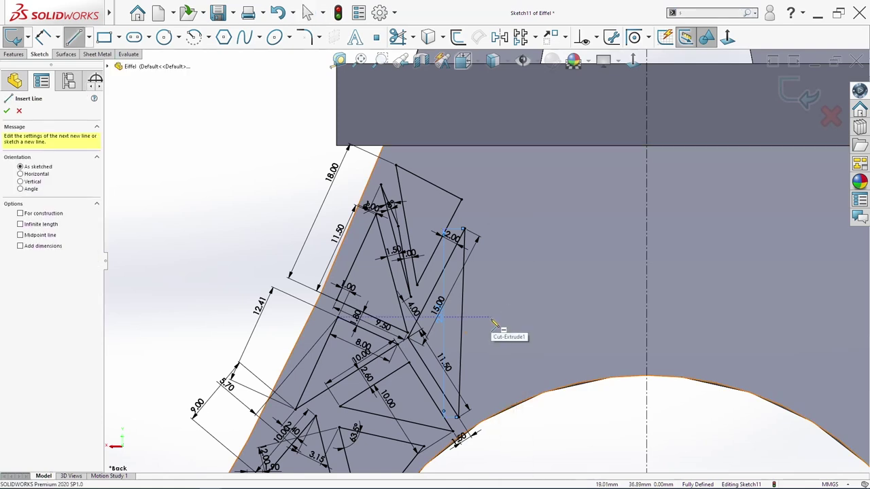
{"action": "left_click", "coordinate": [486, 359]}
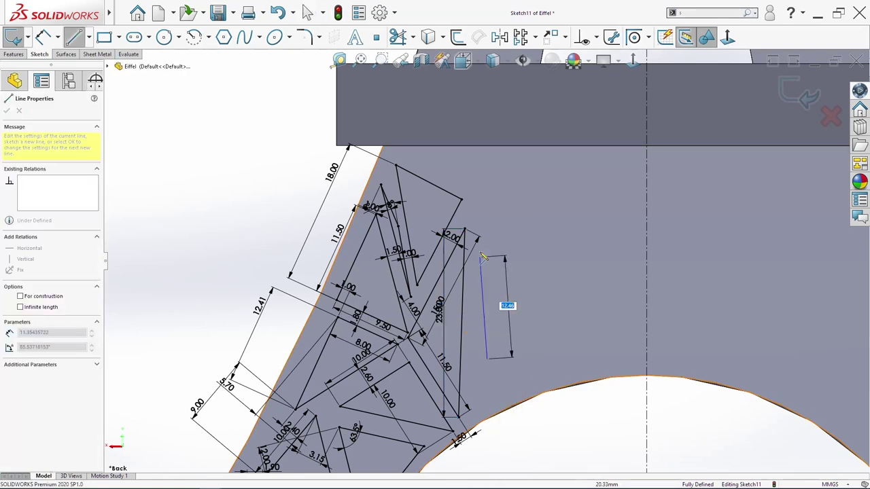
{"action": "left_click", "coordinate": [492, 203]}
{"action": "left_click", "coordinate": [564, 286]}
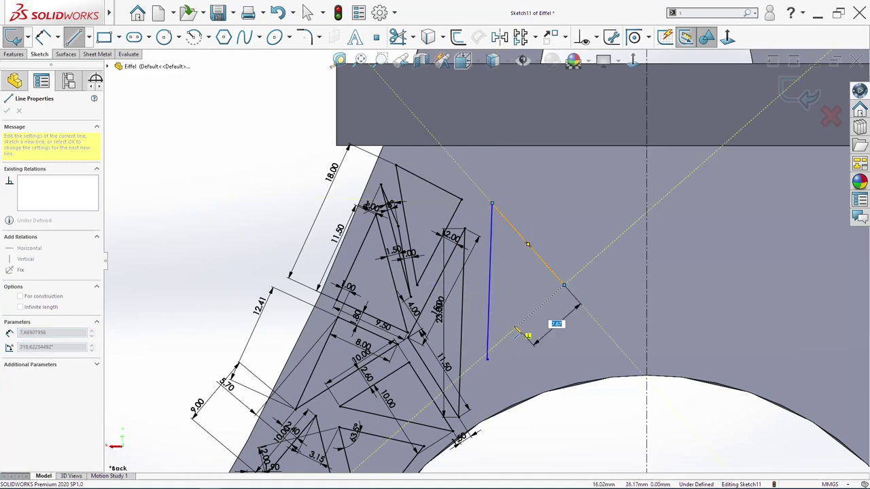
{"action": "left_click", "coordinate": [486, 359]}
{"action": "left_click", "coordinate": [489, 305]}
{"action": "key", "text": "Escape"}
Make the near-vertical side of the new triangle parallel to the adjacent long side of the 23 mm triangle
{"action": "left_click", "coordinate": [489, 297]}
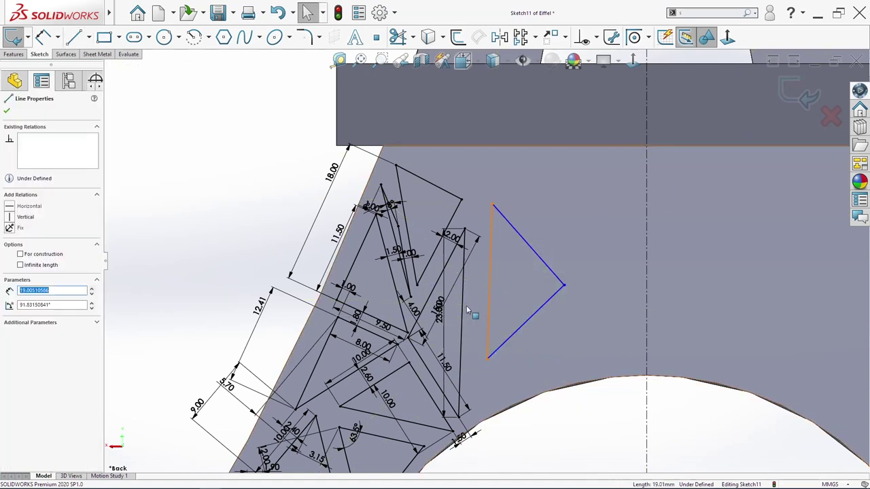
{"action": "left_click", "coordinate": [351, 325], "text": "ctrl"}
{"action": "left_click", "coordinate": [27, 302]}
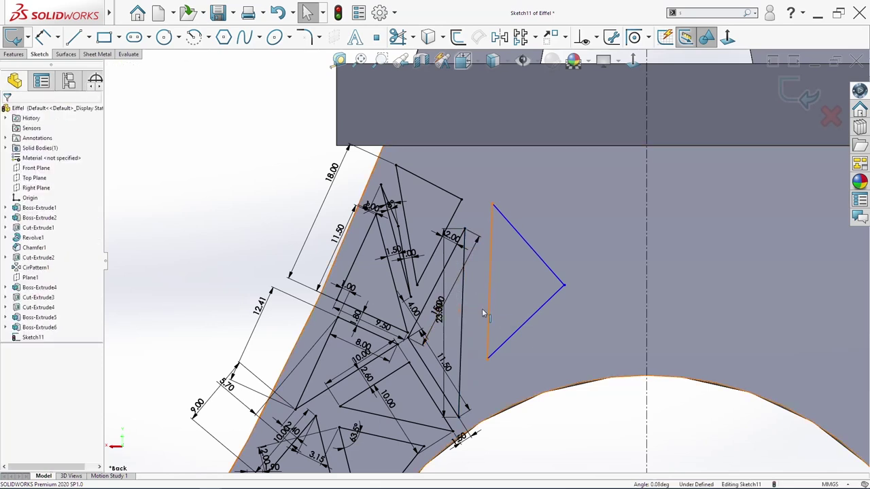
{"action": "left_click", "coordinate": [489, 309]}
{"action": "left_click", "coordinate": [461, 319], "text": "ctrl"}
{"action": "key", "text": "Escape"}
{"action": "key", "text": "s"}
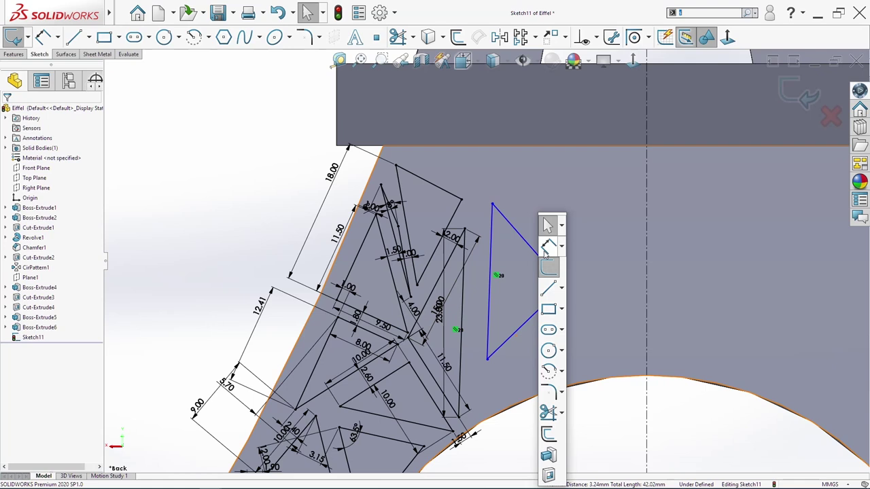
Dimension the gap between the large triangle's near-vertical side and the parallel side of the adjacent triangle as 4 mm
{"action": "left_click", "coordinate": [550, 246]}
{"action": "left_click", "coordinate": [489, 292]}
{"action": "left_click", "coordinate": [463, 295]}
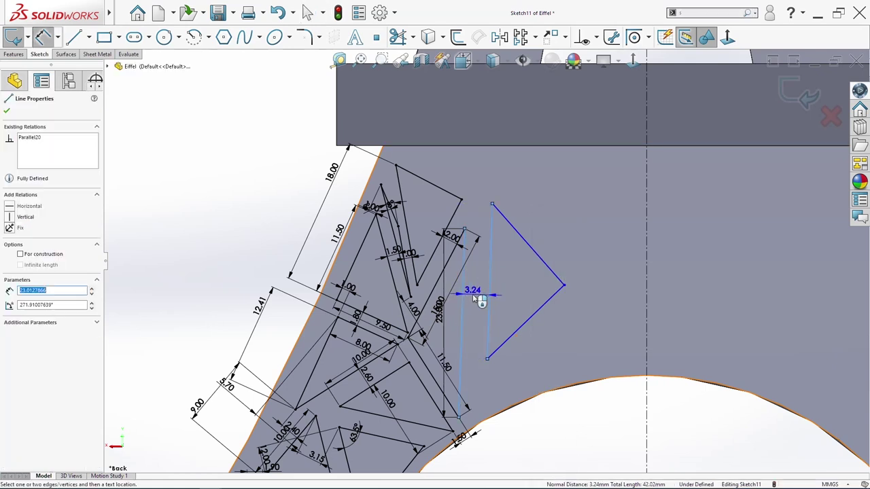
{"action": "left_click", "coordinate": [479, 297]}
{"action": "type", "text": "4"}
{"action": "key", "text": "Return"}
{"action": "key", "text": "Escape"}
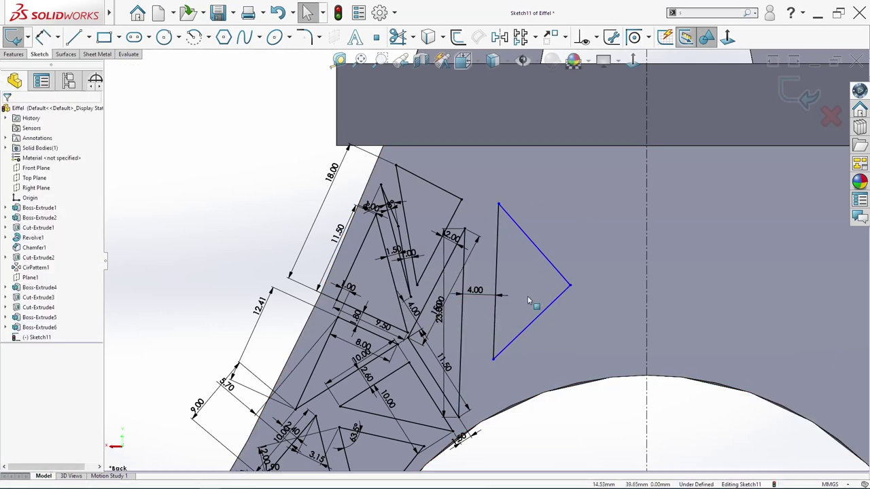
Change the gap between the two parallel near-vertical sides to 3.5 mm
{"action": "left_click", "coordinate": [476, 291]}
{"action": "type", "text": "3"}
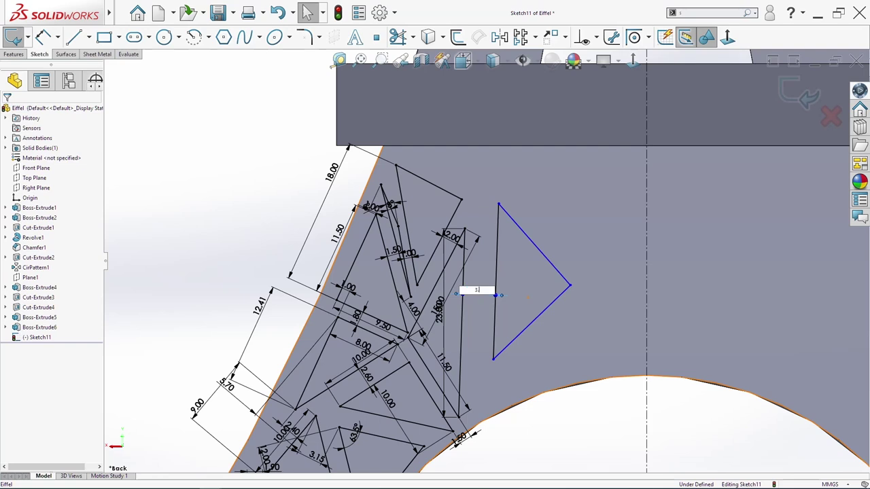
{"action": "type", "text": ".5"}
{"action": "key", "text": "Return"}
Dimension the angle at the large triangle's upper corner as 45.3 degrees
{"action": "key", "text": "s"}
{"action": "left_click", "coordinate": [534, 245]}
{"action": "left_click", "coordinate": [519, 234]}
{"action": "left_click", "coordinate": [492, 235]}
{"action": "left_click", "coordinate": [513, 244]}
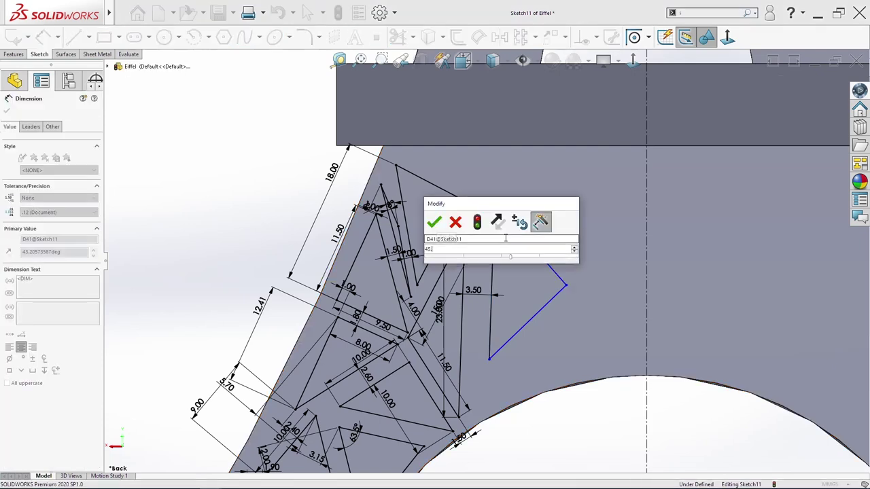
{"action": "key", "text": "Return"}
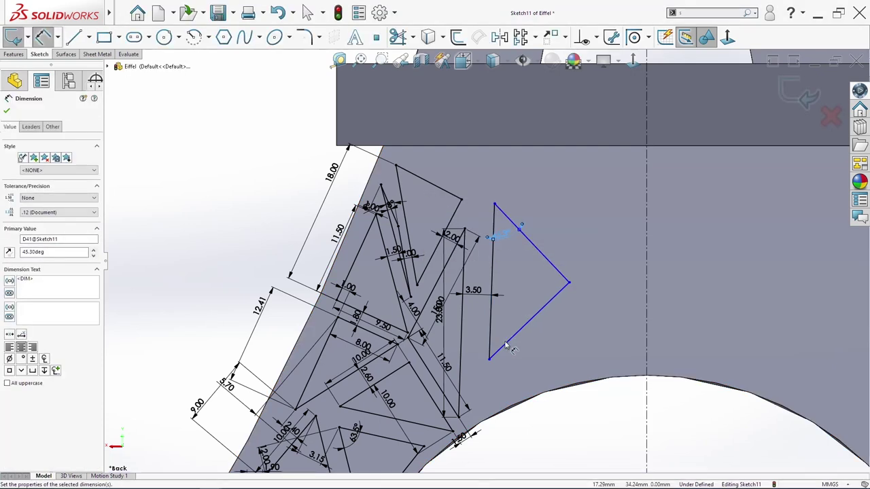
Dimension the angle at the large triangle's lower corner as 45.3 degrees
{"action": "left_click", "coordinate": [498, 345]}
{"action": "left_click", "coordinate": [492, 340]}
{"action": "left_click", "coordinate": [504, 328]}
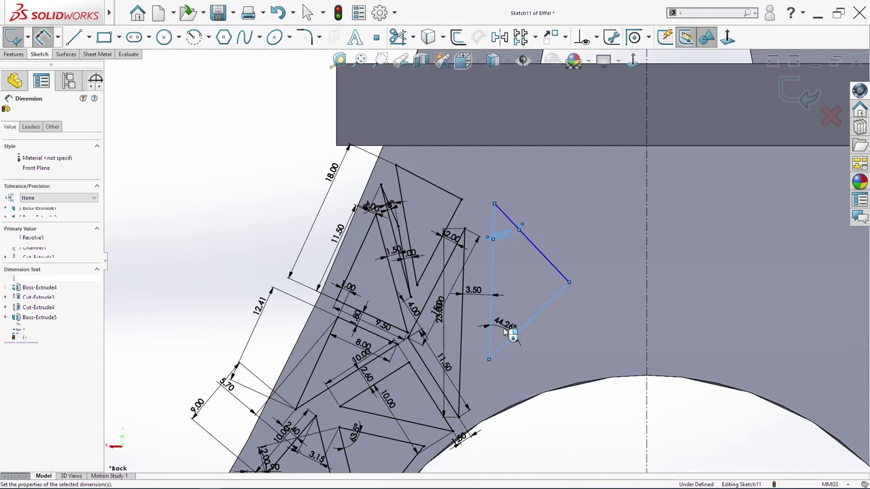
{"action": "type", "text": "45..3"}
{"action": "key", "text": "Return"}
{"action": "key", "text": "Escape"}
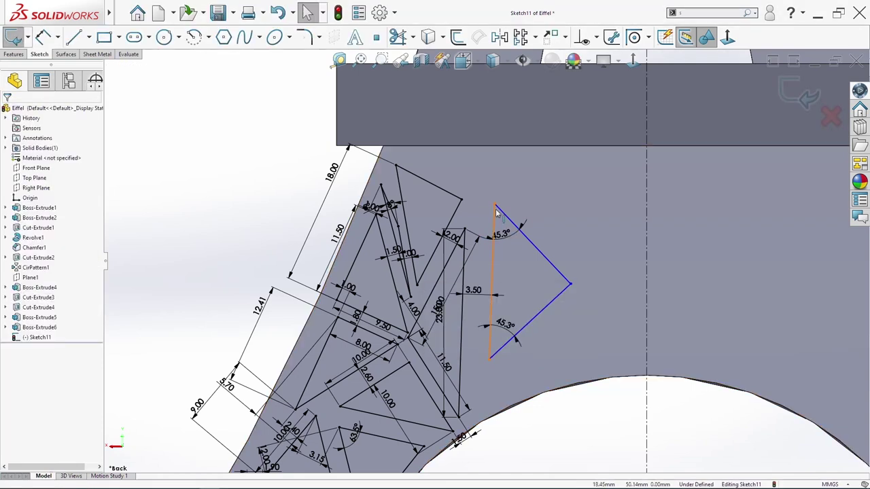
Align the large triangle's upper corner horizontally with the upper inner corner of the neighbouring lattice triangle
{"action": "left_click", "coordinate": [494, 204]}
{"action": "left_click", "coordinate": [461, 200], "text": "ctrl"}
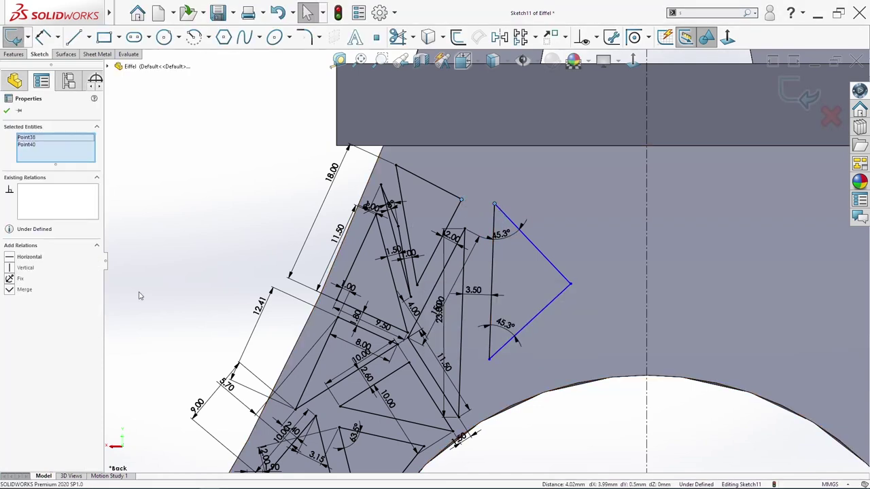
{"action": "left_click", "coordinate": [29, 257]}
{"action": "key", "text": "Escape"}
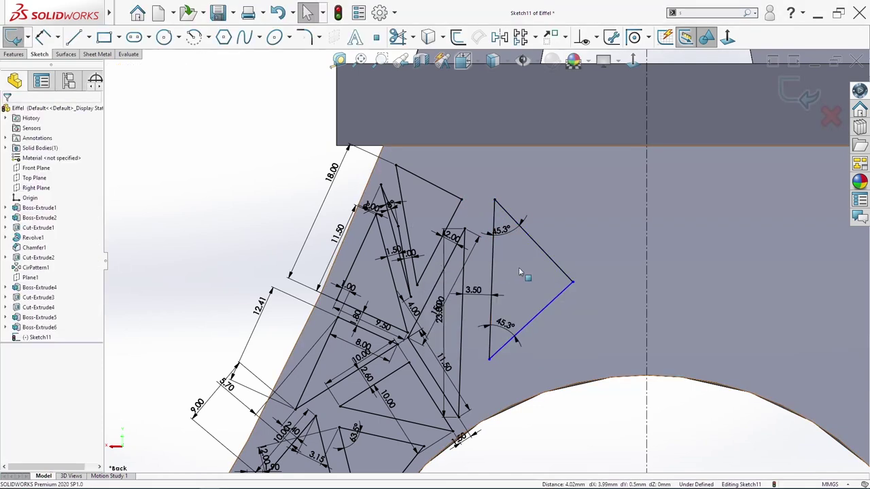
Make the large triangle's lower corner coincident with the extended inner side of the lattice triangle farther down the leg
{"action": "left_click", "coordinate": [413, 457]}
{"action": "left_click", "coordinate": [489, 359], "text": "ctrl"}
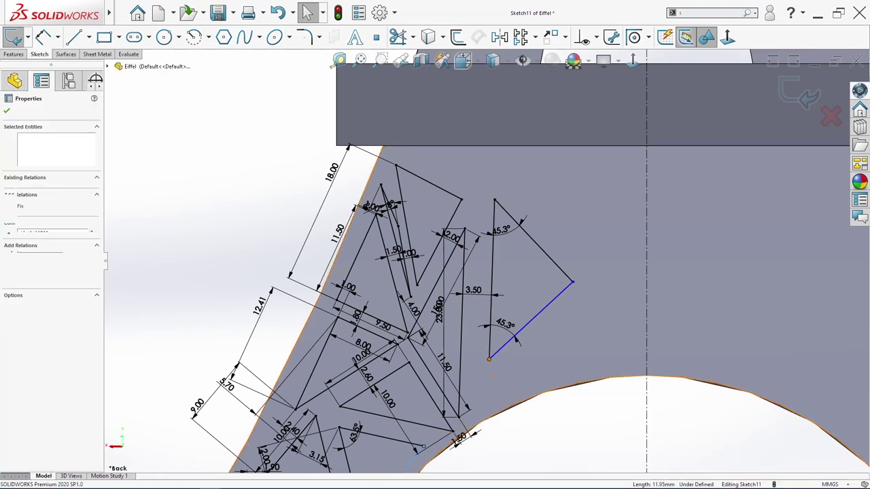
{"action": "left_click", "coordinate": [30, 268]}
{"action": "key", "text": "Escape"}
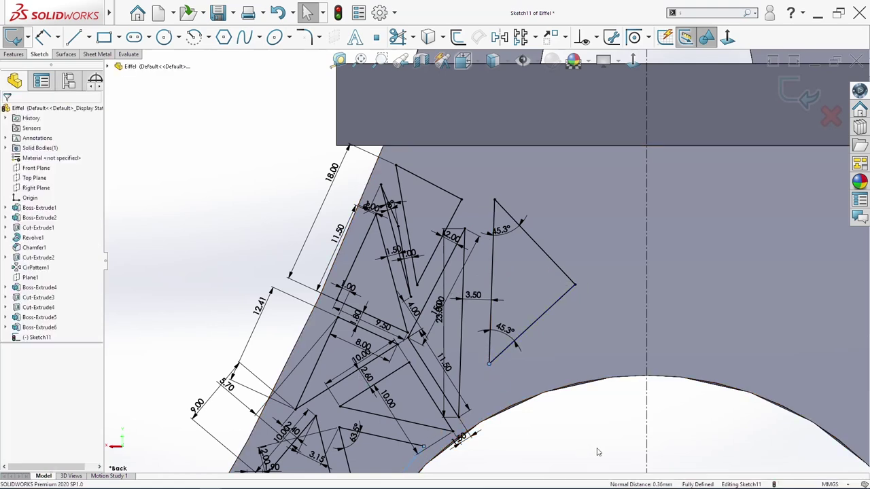
Sketch a closed triangle between the large triangle and the arch, with its lower side about 17 mm long
{"action": "key", "text": "s"}
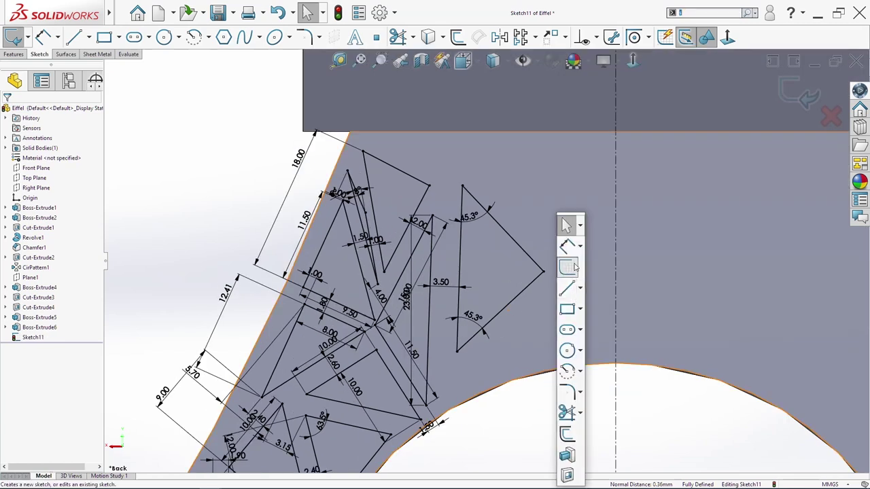
{"action": "left_click", "coordinate": [569, 288]}
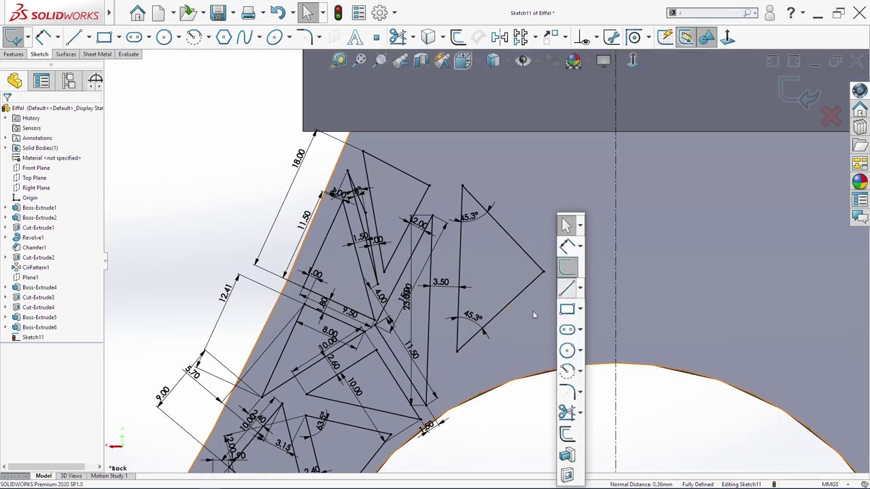
{"action": "left_click", "coordinate": [471, 366]}
{"action": "left_click", "coordinate": [568, 284]}
{"action": "left_click", "coordinate": [606, 330]}
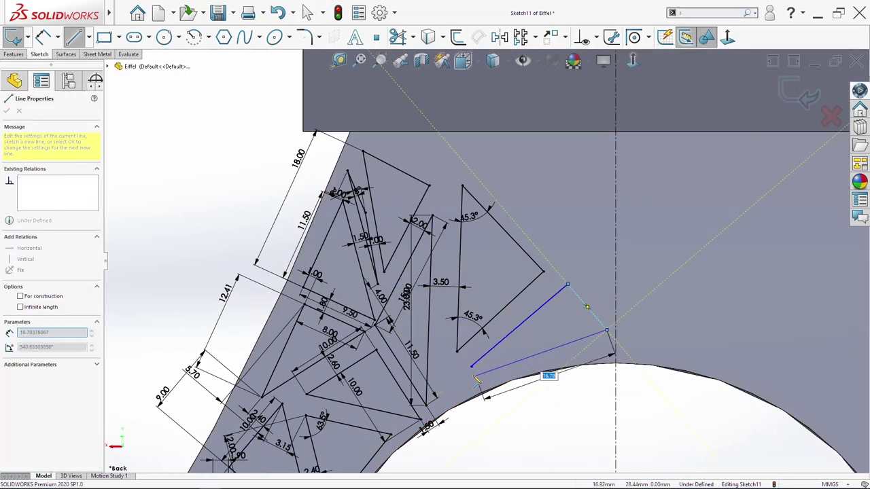
{"action": "left_click", "coordinate": [471, 367]}
{"action": "key", "text": "Escape"}
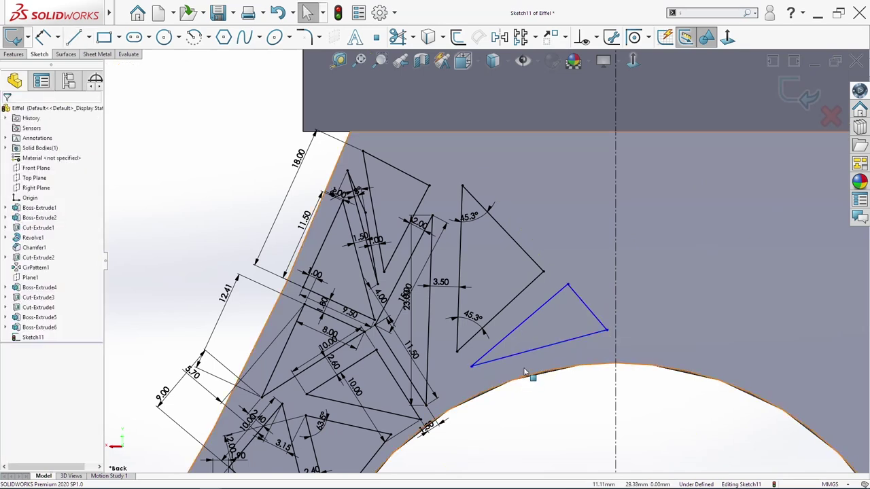
Make the new triangle's upper long side parallel to the large triangle's lower slanted side
{"action": "left_click", "coordinate": [522, 322]}
{"action": "left_click", "coordinate": [516, 297], "text": "ctrl"}
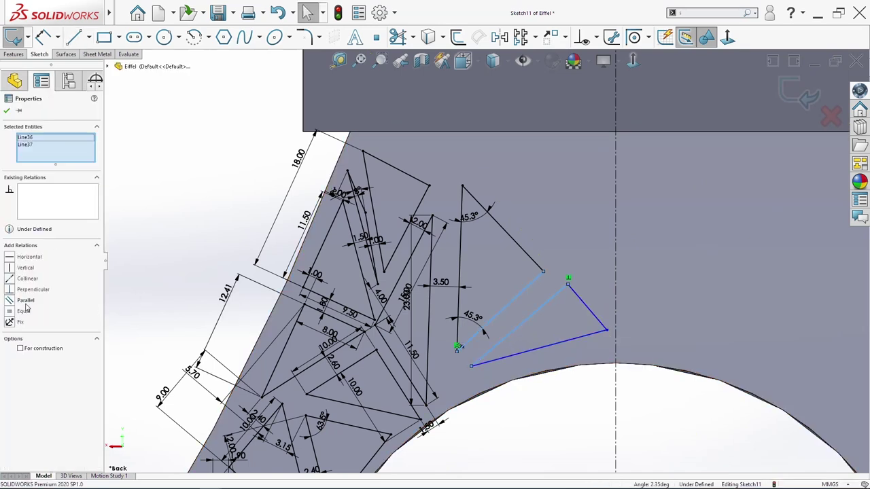
{"action": "left_click", "coordinate": [552, 306]}
Dimension the angle between the two long sides of the triangle above the arch as 30 degrees
{"action": "key", "text": "s"}
{"action": "left_click", "coordinate": [572, 252]}
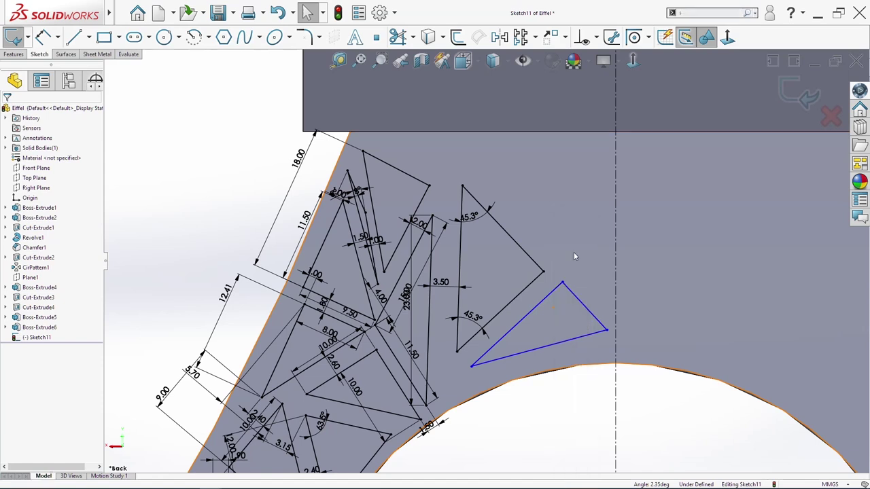
{"action": "left_click", "coordinate": [522, 354]}
{"action": "left_click", "coordinate": [509, 332]}
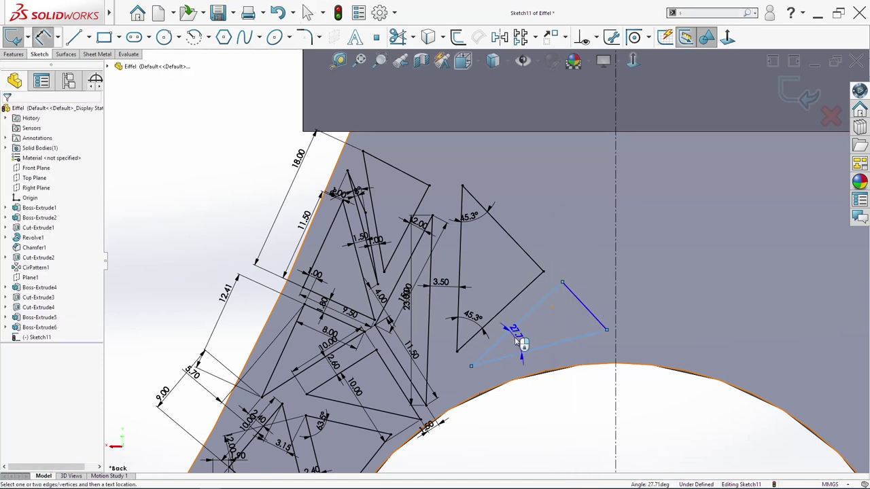
{"action": "left_click", "coordinate": [519, 344]}
{"action": "type", "text": "30"}
{"action": "key", "text": "Return"}
{"action": "key", "text": "Escape"}
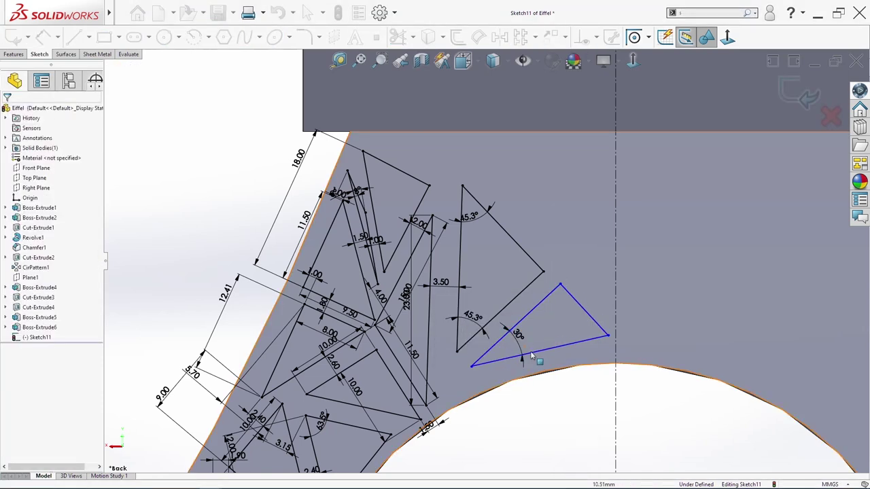
Align the outer corner of the 30-degree triangle vertically with the large triangle's lower corner
{"action": "left_click", "coordinate": [471, 369]}
{"action": "left_click", "coordinate": [457, 348], "text": "ctrl"}
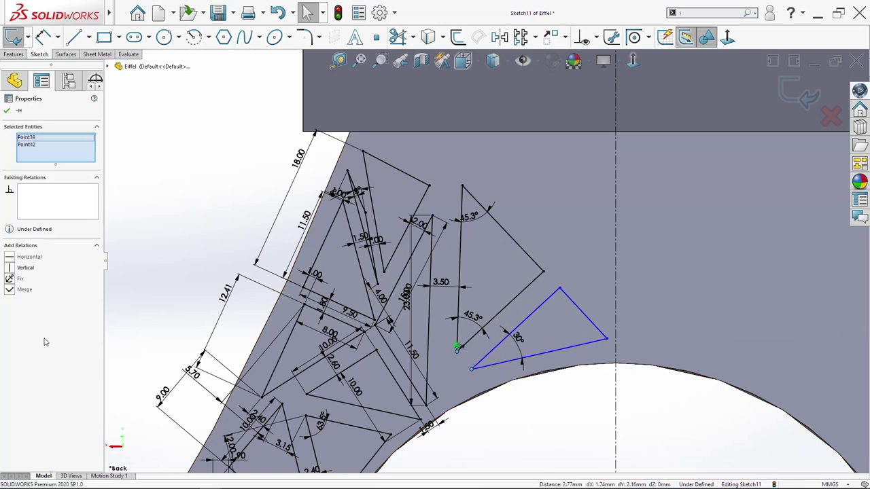
{"action": "left_click", "coordinate": [25, 269]}
{"action": "left_click", "coordinate": [503, 406]}
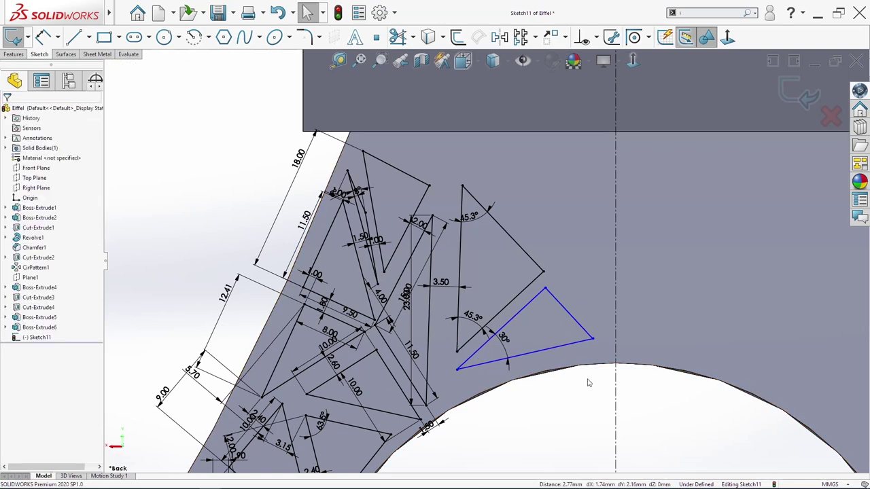
Make the 30-degree triangle's short inner side vertical and shift that side away from the tower's centerline
{"action": "left_click", "coordinate": [600, 319]}
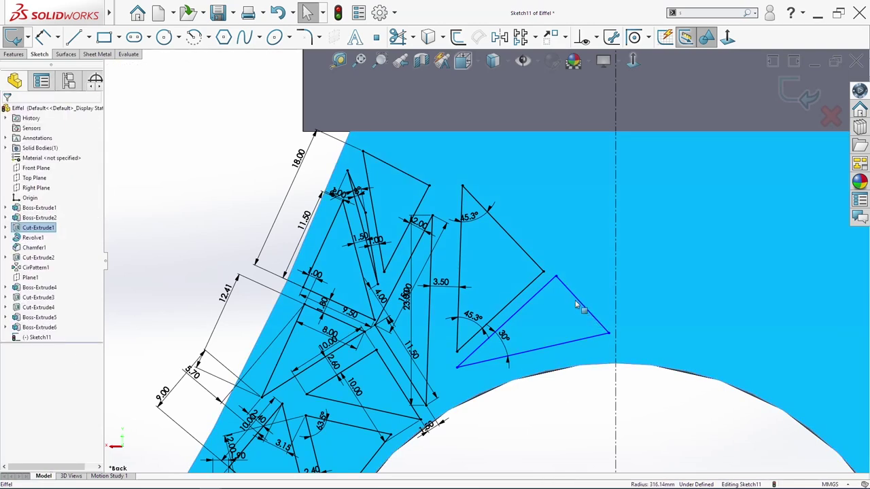
{"action": "left_click", "coordinate": [576, 299]}
{"action": "key", "text": "Escape"}
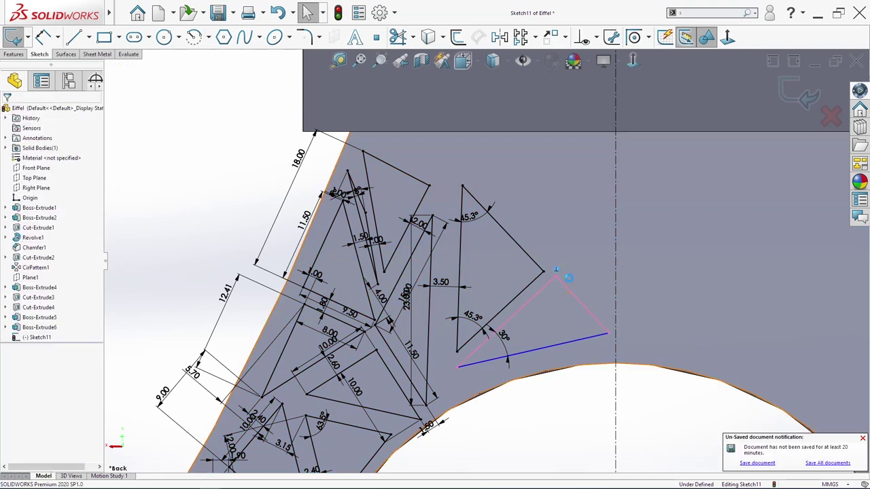
{"action": "left_click", "coordinate": [602, 327]}
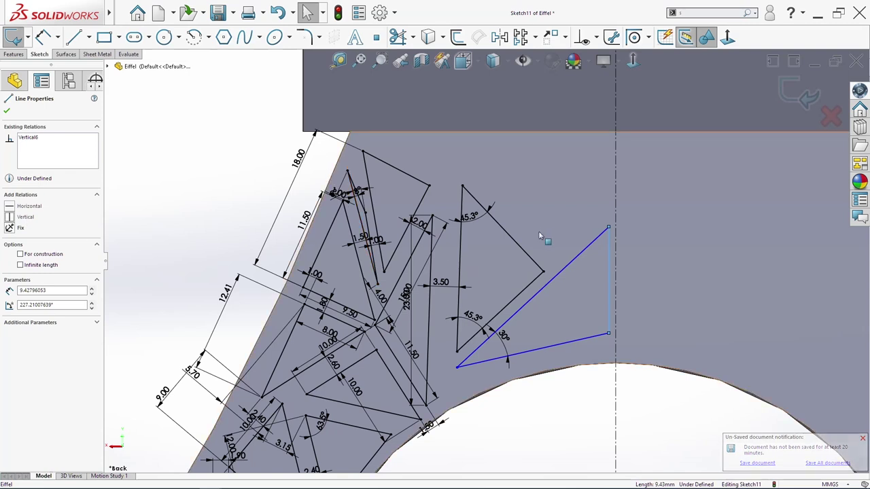
{"action": "key", "text": "Escape"}
{"action": "left_click_drag", "start_coordinate": [610, 230], "coordinate": [557, 276]}
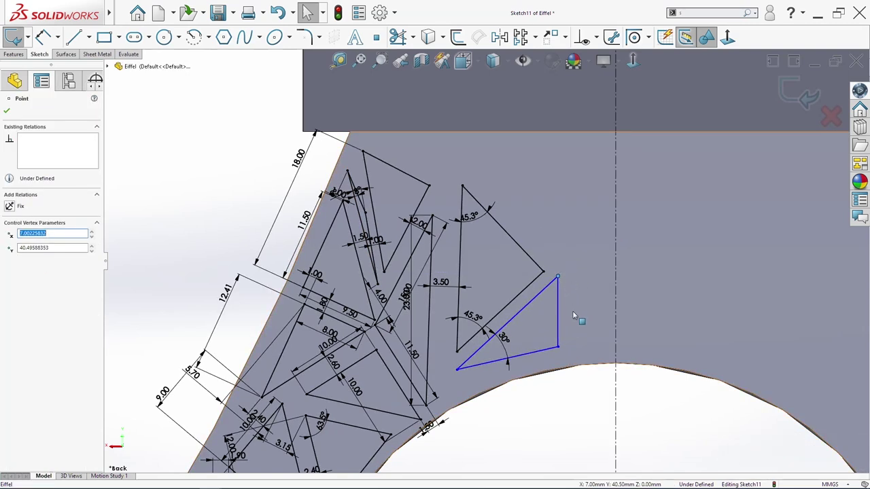
{"action": "key", "text": "Escape"}
Dimension the gap between the parallel slanted sides of the large triangle and the 30-degree triangle as 1.5 mm
{"action": "key", "text": "s"}
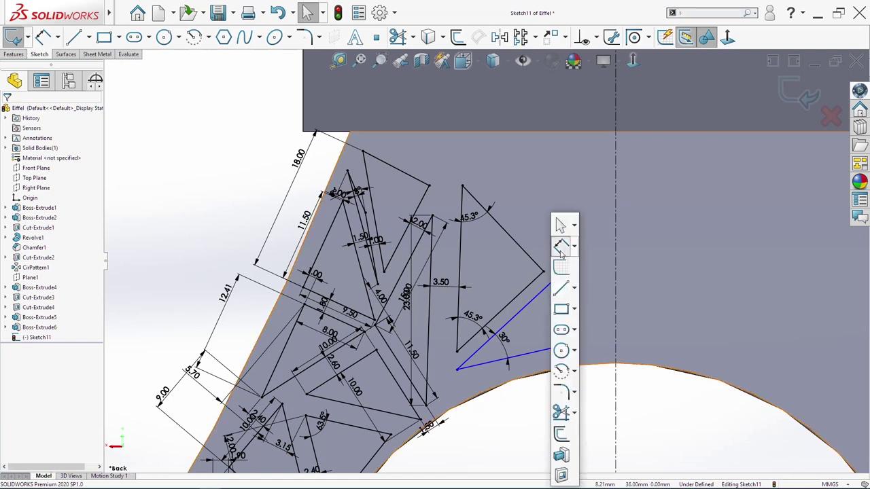
{"action": "left_click", "coordinate": [564, 247]}
{"action": "left_click", "coordinate": [539, 289]}
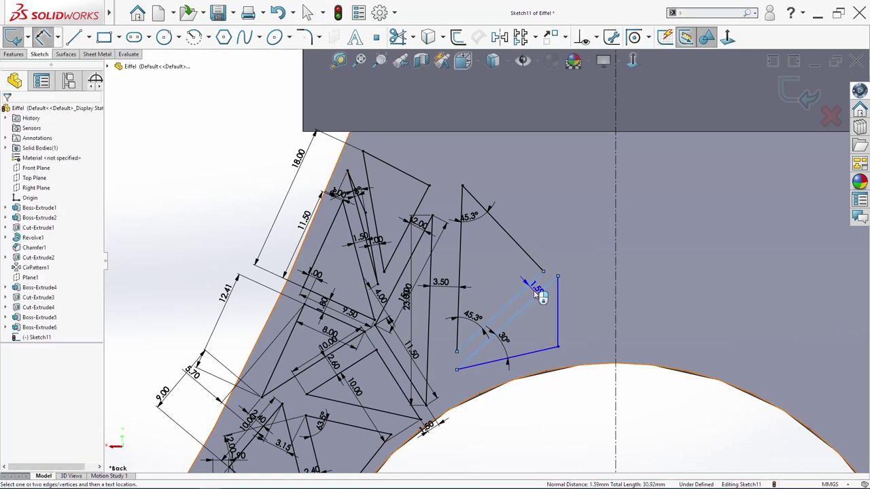
{"action": "left_click", "coordinate": [535, 291]}
{"action": "type", "text": "1.5"}
{"action": "key", "text": "Return"}
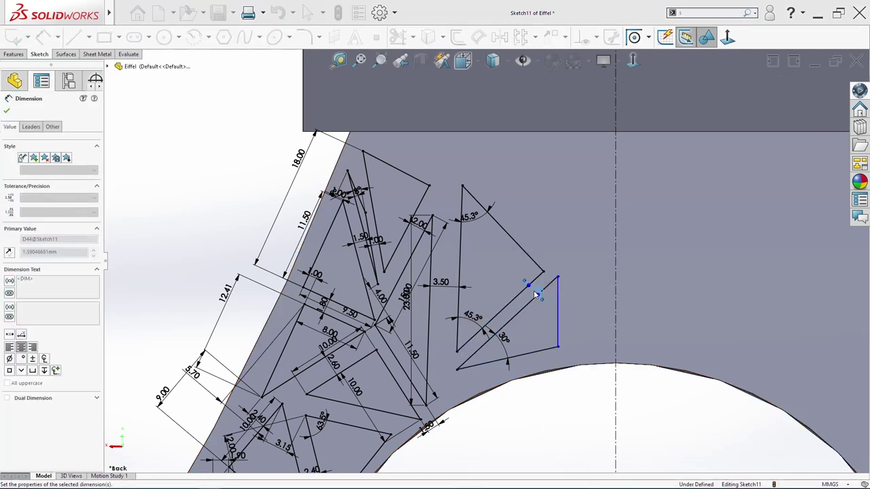
{"action": "key", "text": "Escape"}
Dimension the vertical side of the 30-degree triangle as 8 mm
{"action": "left_click_drag", "start_coordinate": [557, 289], "coordinate": [575, 291]}
{"action": "key", "text": "s"}
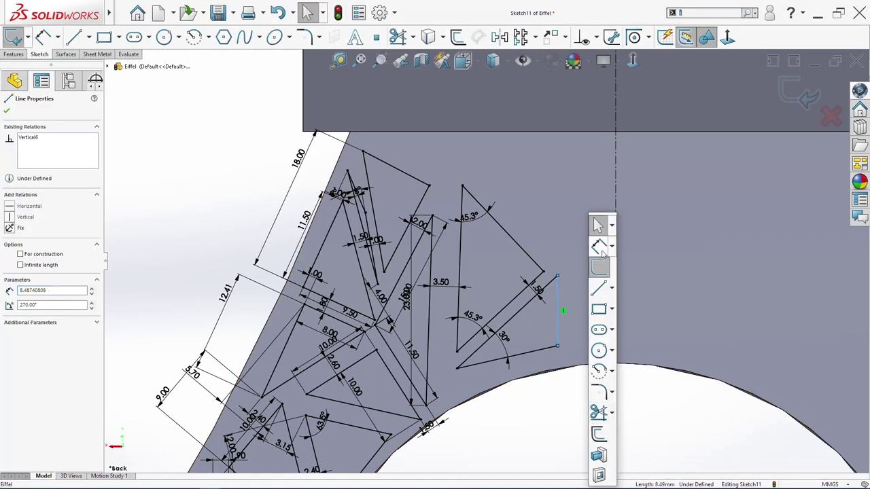
{"action": "left_click", "coordinate": [598, 247]}
{"action": "left_click", "coordinate": [558, 298]}
{"action": "left_click", "coordinate": [574, 303]}
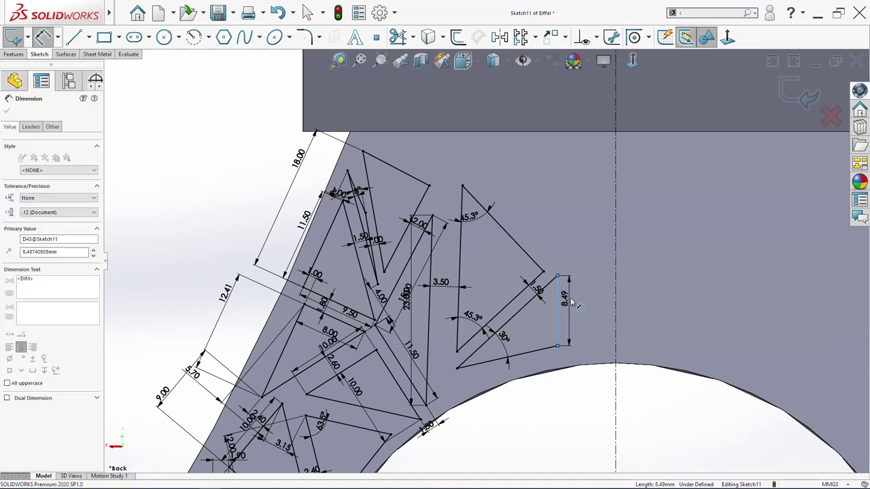
{"action": "type", "text": "8"}
{"action": "key", "text": "Return"}
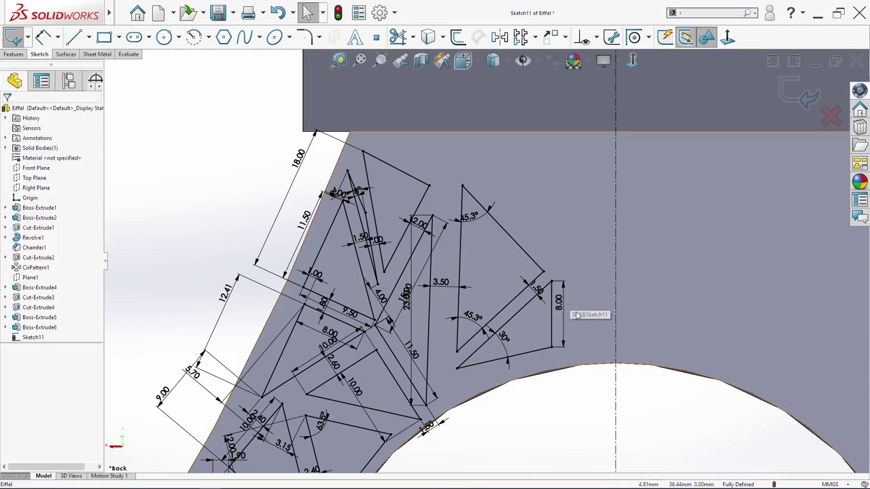
Sketch a closed right triangle above the large triangle's slanted side, its horizontal top about 9 mm and its vertical side above the 8 mm side
{"action": "key", "text": "s"}
{"action": "left_click", "coordinate": [560, 289]}
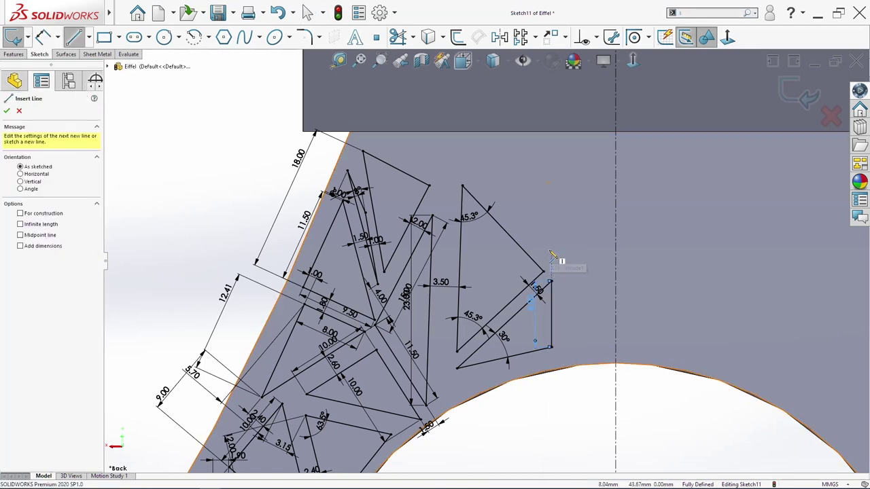
{"action": "left_click", "coordinate": [551, 250]}
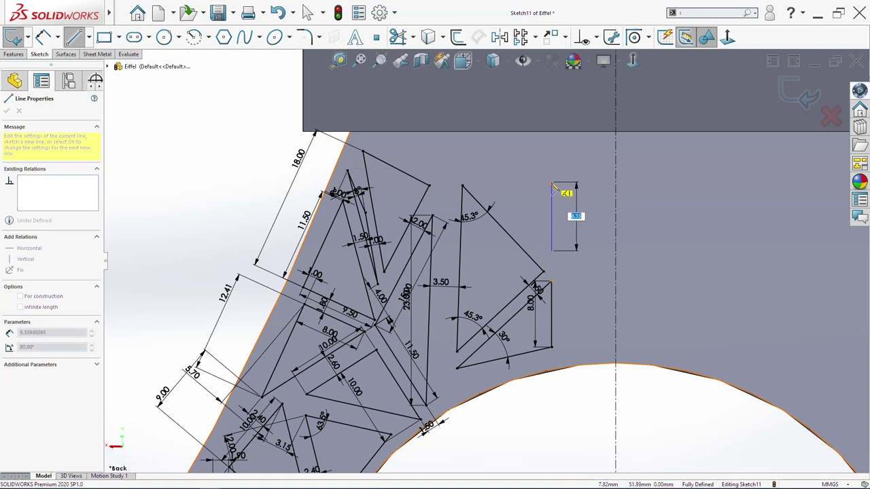
{"action": "left_click", "coordinate": [551, 183]}
{"action": "left_click", "coordinate": [474, 182]}
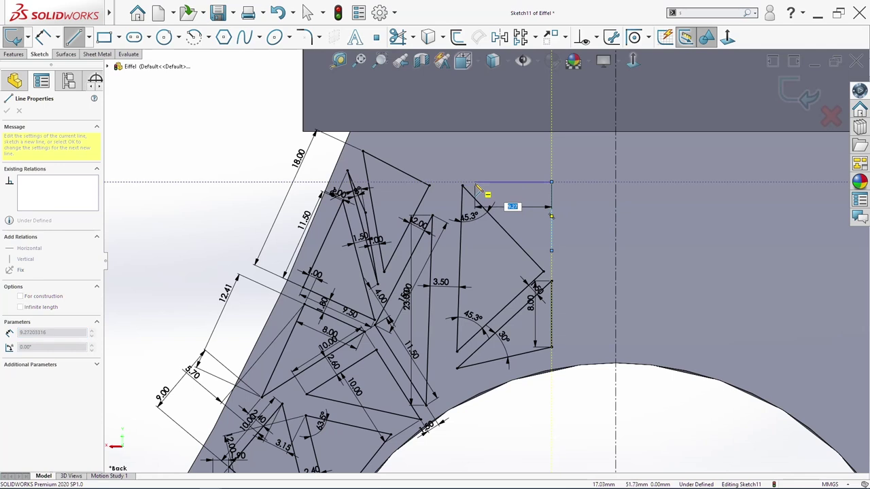
{"action": "left_click", "coordinate": [551, 251]}
{"action": "key", "text": "Escape"}
Make the upper right triangle's slanted side parallel to the large triangle's upper slanted side
{"action": "left_click", "coordinate": [533, 237]}
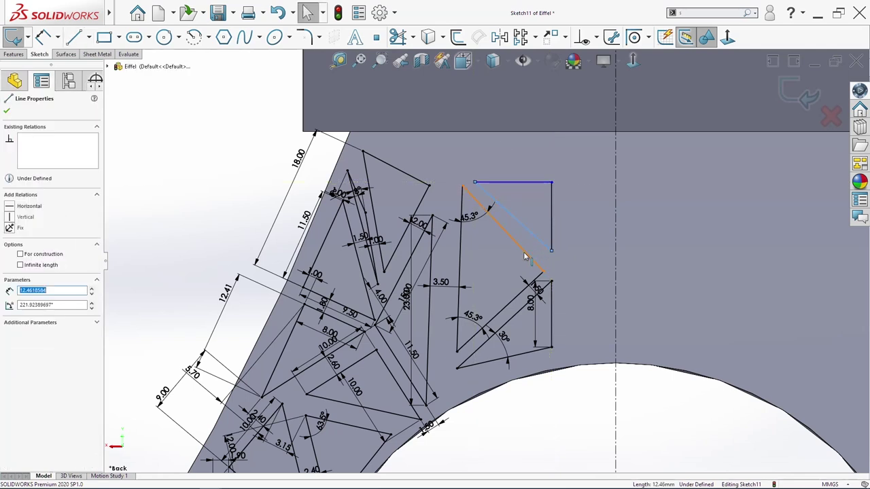
{"action": "left_click", "coordinate": [524, 256], "text": "ctrl"}
{"action": "key", "text": "Escape"}
Dimension the gap between the parallel slanted sides of the upper right triangle and the large triangle as 1.5 mm
{"action": "key", "text": "s"}
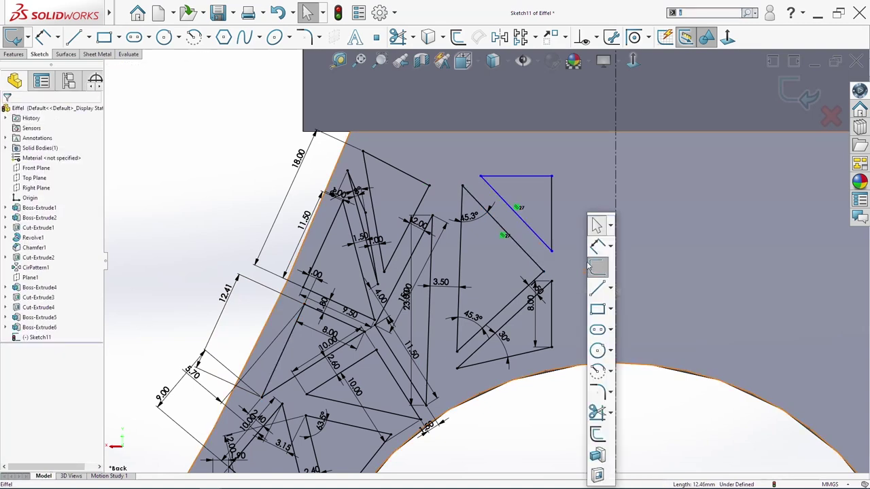
{"action": "left_click", "coordinate": [597, 247]}
{"action": "left_click", "coordinate": [524, 248]}
{"action": "left_click", "coordinate": [524, 243]}
{"action": "type", "text": "1.5"}
{"action": "key", "text": "Return"}
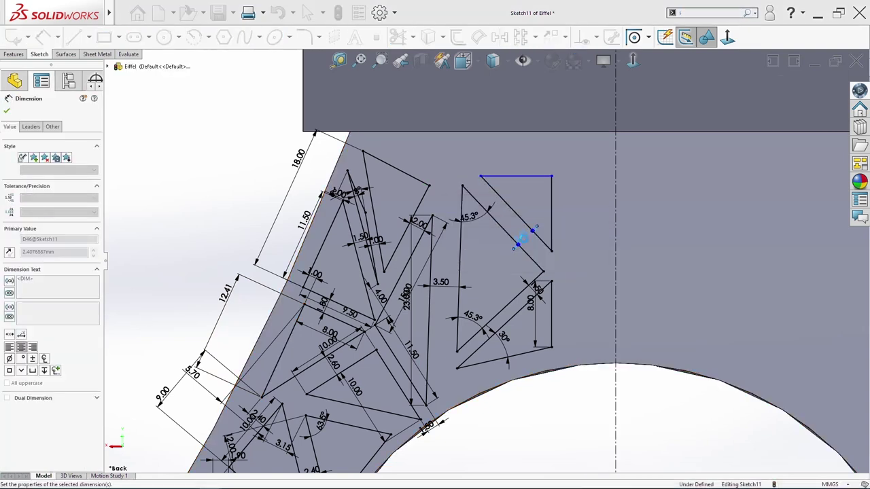
{"action": "key", "text": "Escape"}
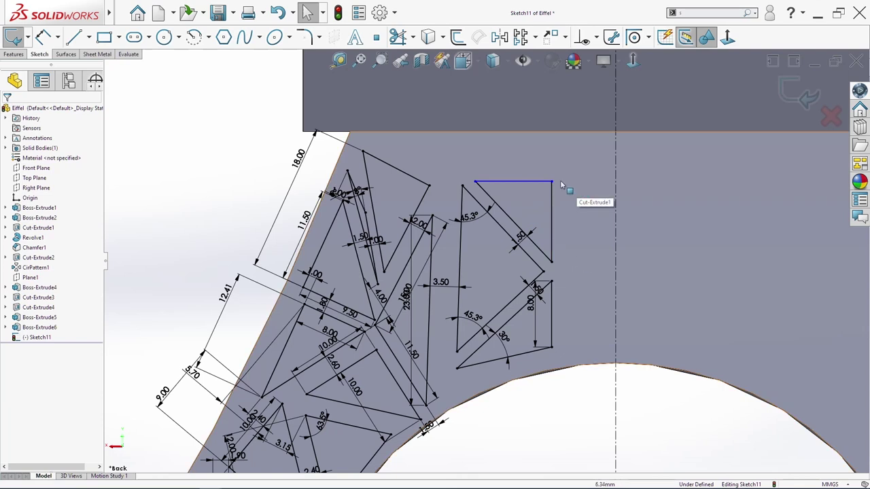
Align the outer corner of the right triangle's top side horizontally with the inner upper corner of the neighbouring leg triangle
{"action": "left_click", "coordinate": [475, 182]}
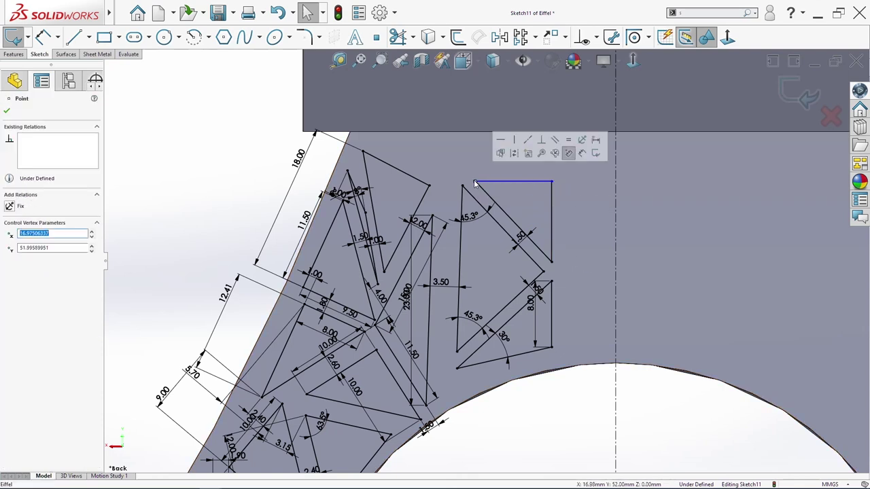
{"action": "left_click", "coordinate": [427, 187], "text": "ctrl"}
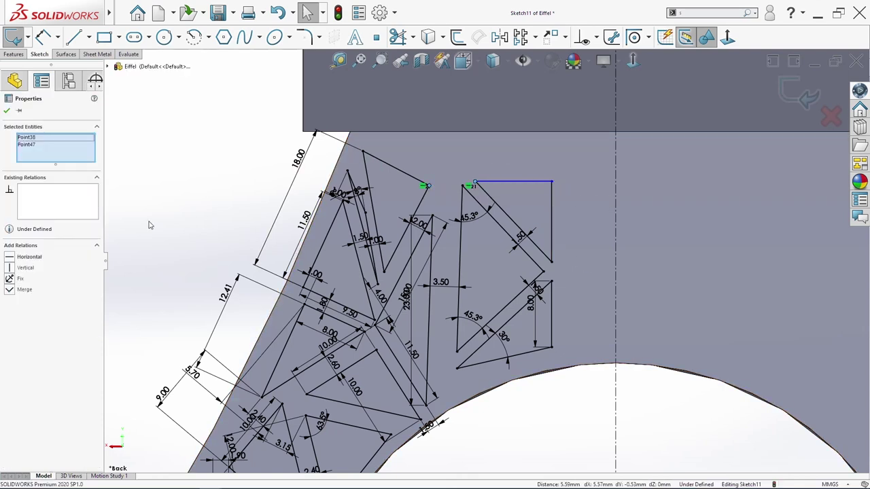
{"action": "left_click", "coordinate": [29, 257]}
Sketch a small closed triangle just below the platform beside the tower's centerline, with a horizontal base about 3.6 mm long and about 2.8 mm high
{"action": "middle_click_drag", "start_coordinate": [603, 165], "coordinate": [553, 204], "text": "ctrl"}
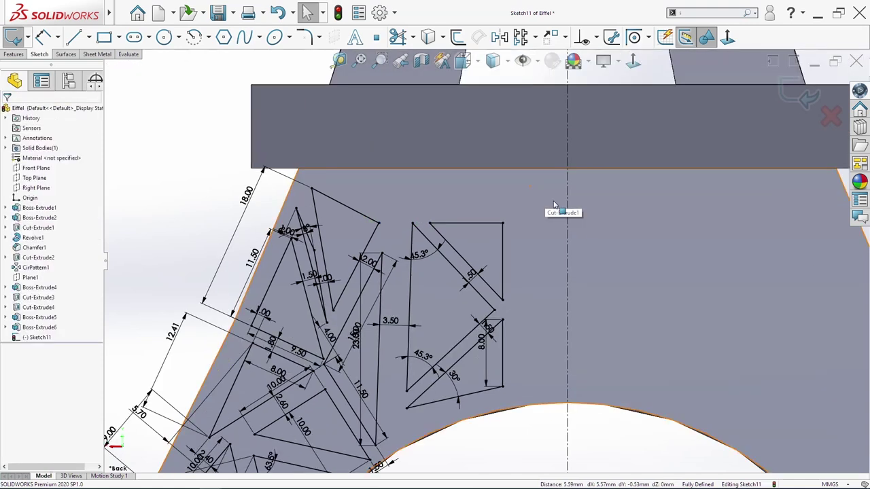
{"action": "key", "text": "s"}
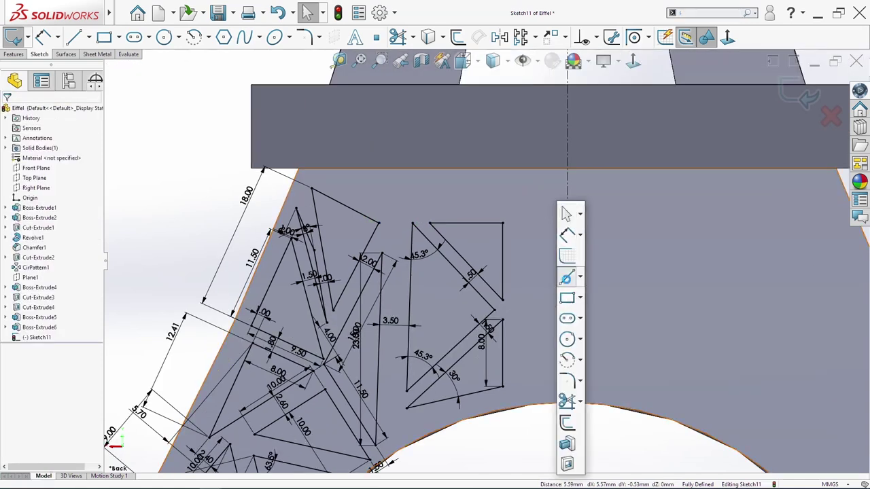
{"action": "left_click", "coordinate": [567, 278]}
{"action": "left_click", "coordinate": [530, 202]}
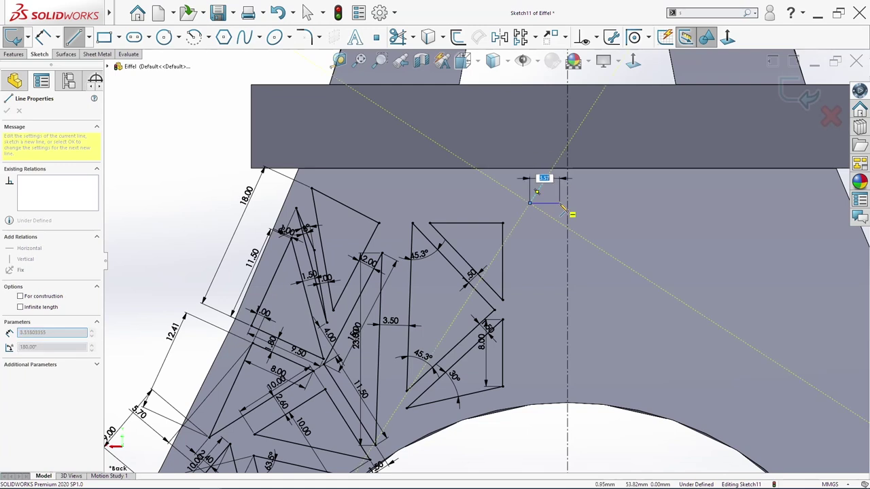
{"action": "left_click", "coordinate": [559, 203]}
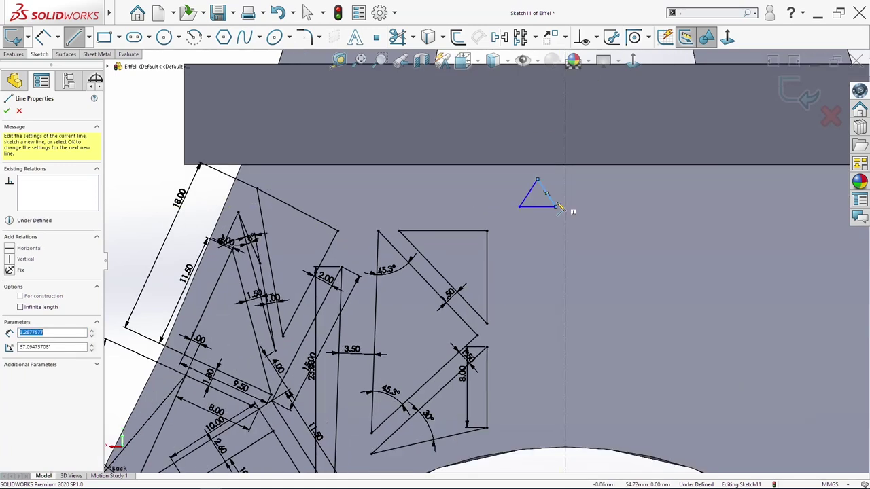
{"action": "scroll", "coordinate": [557, 198], "scroll_direction": "down", "scroll_amount": 3}
Draw a vertical construction centerline from the small triangle's apex to the midpoint of its base
{"action": "key", "text": "s"}
{"action": "left_click", "coordinate": [576, 289]}
{"action": "left_click", "coordinate": [582, 315]}
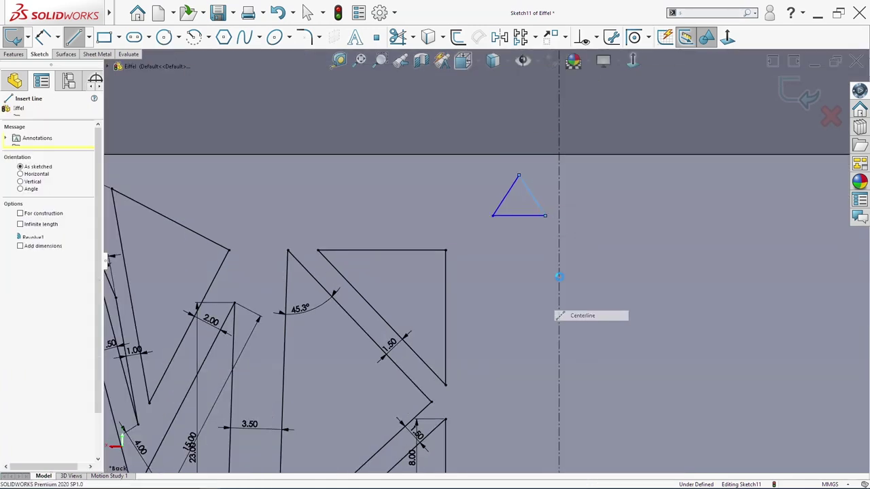
{"action": "left_click", "coordinate": [518, 176]}
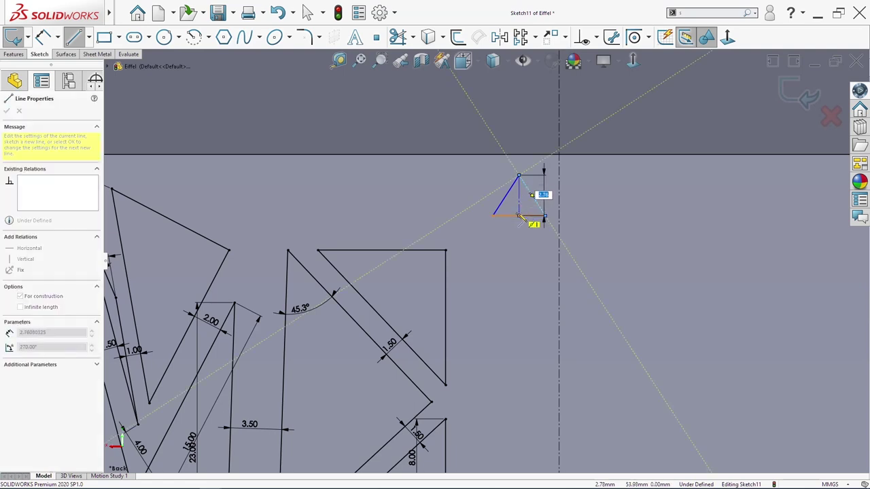
{"action": "left_click", "coordinate": [518, 216]}
{"action": "key", "text": "Escape"}
{"action": "mouse_move", "coordinate": [519, 176]}
{"action": "left_mouse_down"}
{"action": "mouse_move", "coordinate": [540, 177]}
{"action": "mouse_move", "coordinate": [519, 175]}
{"action": "left_mouse_up"}
Dimension the small triangle's base as 4 mm and its height along the construction line as 3 mm
{"action": "key", "text": "s"}
{"action": "left_click", "coordinate": [560, 247]}
{"action": "left_click", "coordinate": [537, 216]}
{"action": "left_click", "coordinate": [530, 233]}
{"action": "type", "text": "4"}
{"action": "key", "text": "Return"}
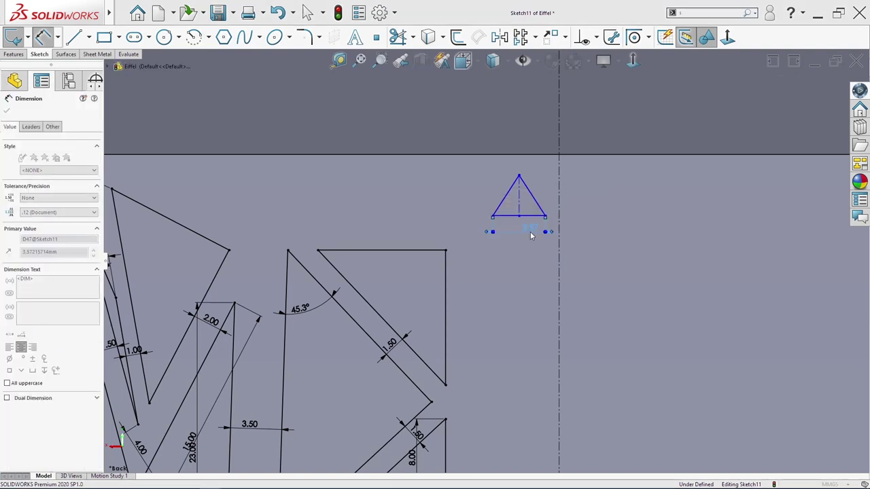
{"action": "left_click", "coordinate": [518, 200]}
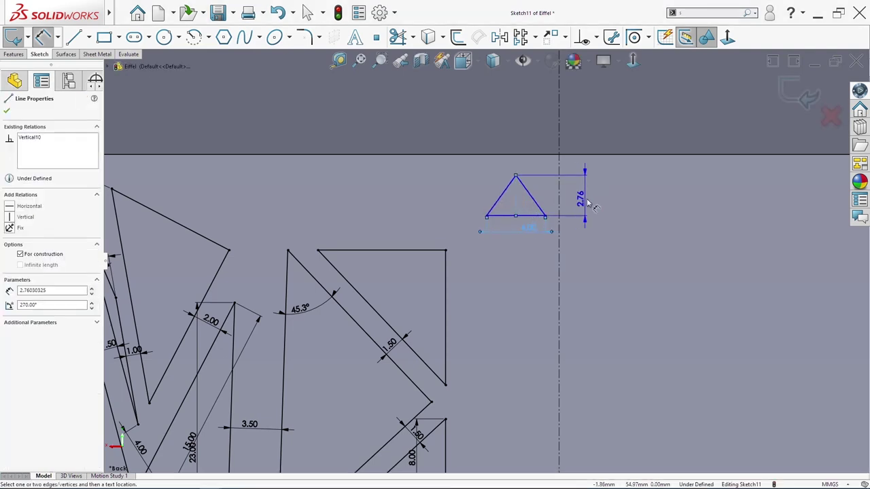
{"action": "left_click", "coordinate": [585, 198]}
{"action": "type", "text": "3"}
{"action": "key", "text": "Return"}
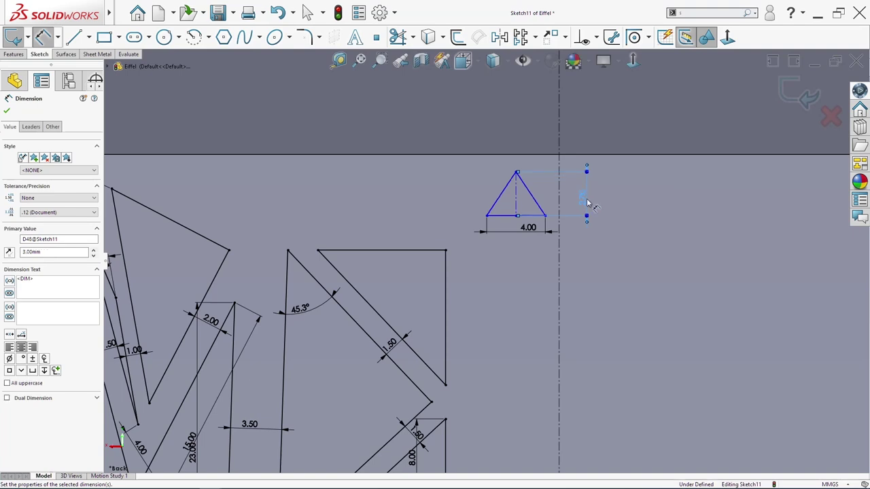
{"action": "key", "text": "Escape"}
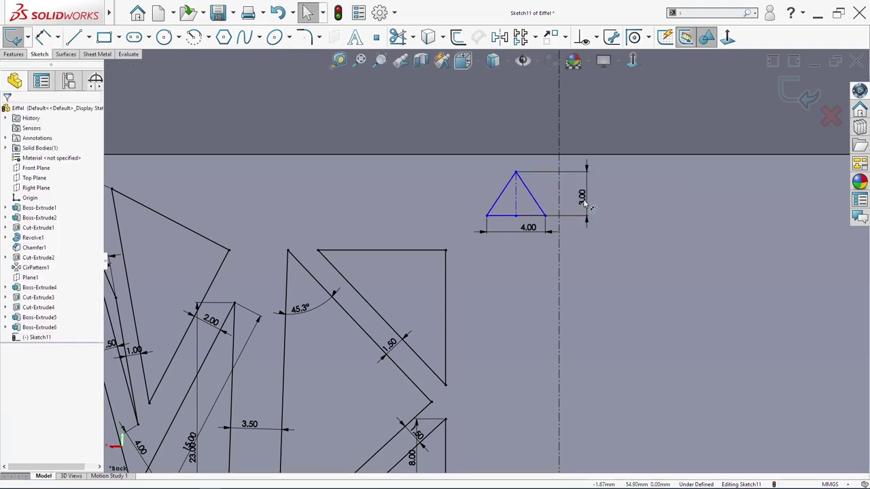
Dimension the distance between the small triangle's construction line and the tower's centerline as 3 mm
{"action": "key", "text": "s"}
{"action": "left_click", "coordinate": [587, 246]}
{"action": "left_click", "coordinate": [559, 237]}
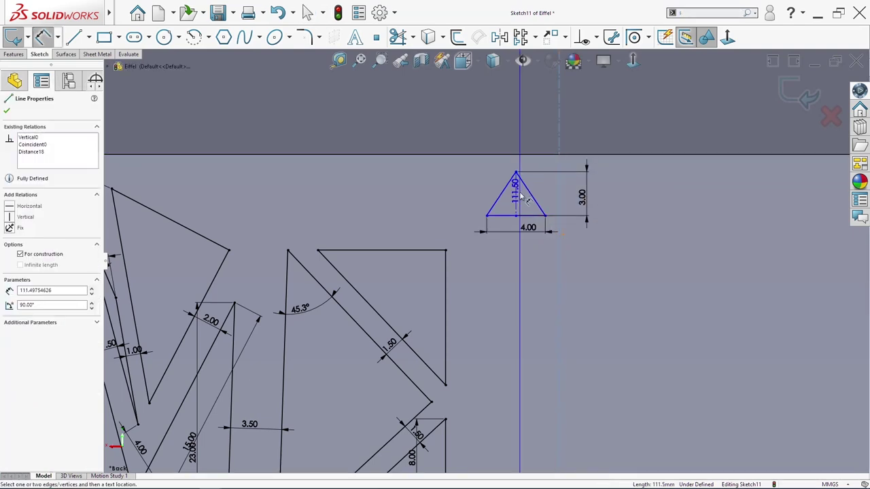
{"action": "left_click", "coordinate": [517, 196]}
{"action": "left_click", "coordinate": [529, 135]}
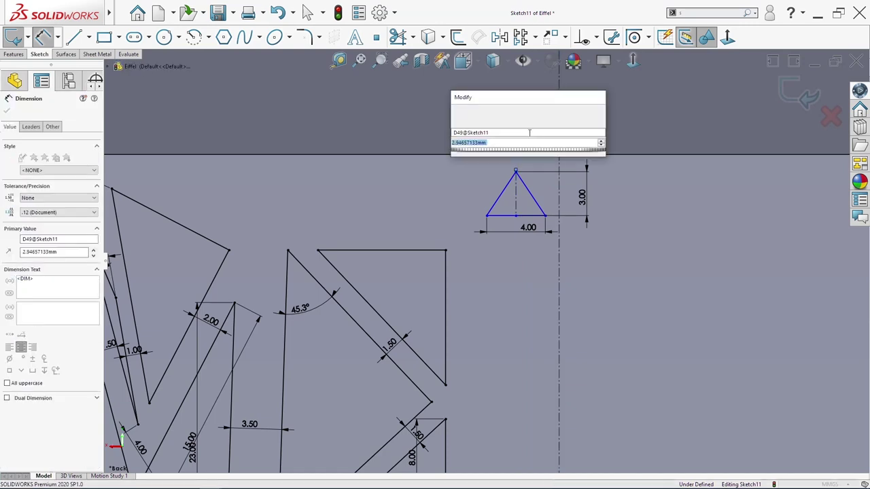
{"action": "type", "text": "3"}
{"action": "key", "text": "Return"}
{"action": "key", "text": "Escape"}
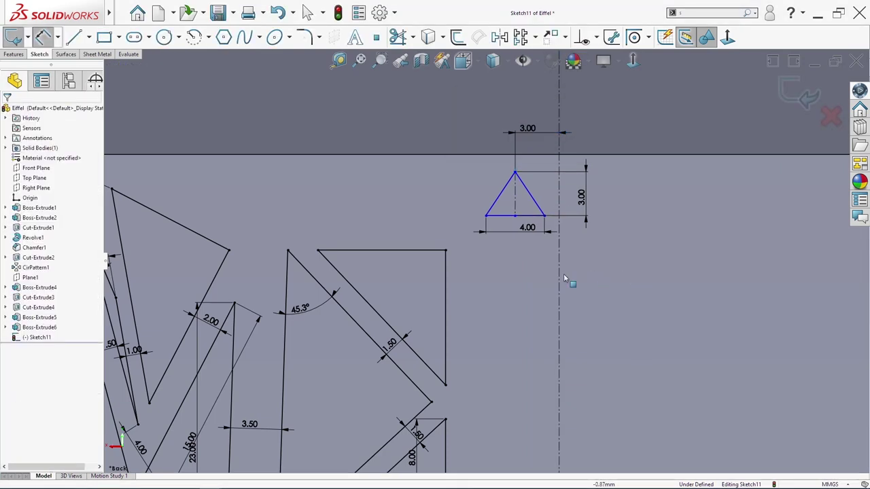
Measure the distance from the right triangle's vertical side to the tower's centerline
{"action": "key", "text": "s"}
{"action": "left_click", "coordinate": [515, 271]}
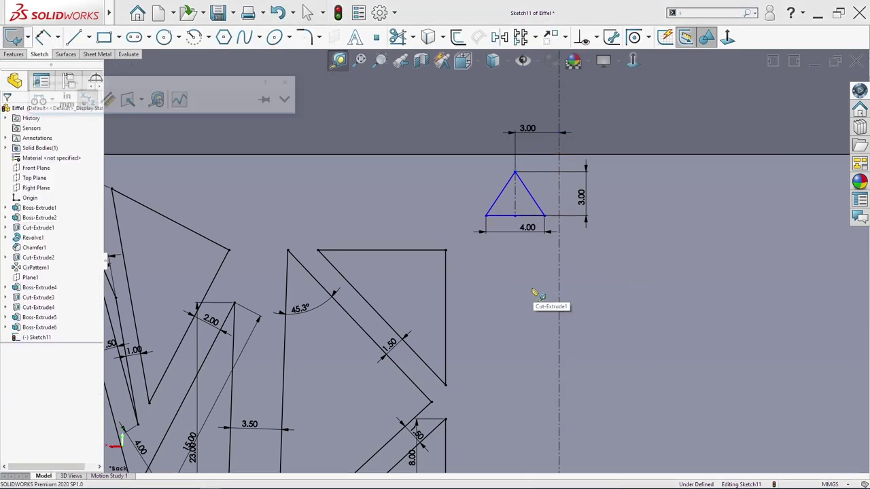
{"action": "left_click", "coordinate": [446, 292]}
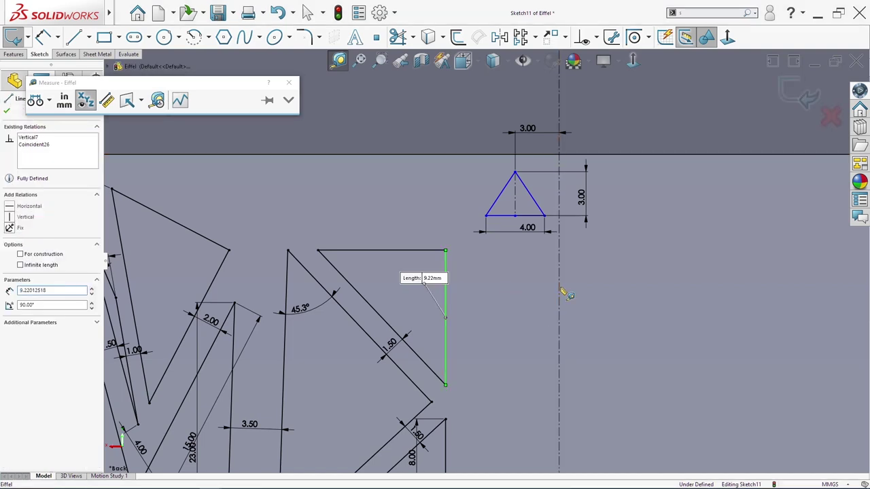
{"action": "left_click", "coordinate": [559, 293]}
{"action": "key", "text": "Escape"}
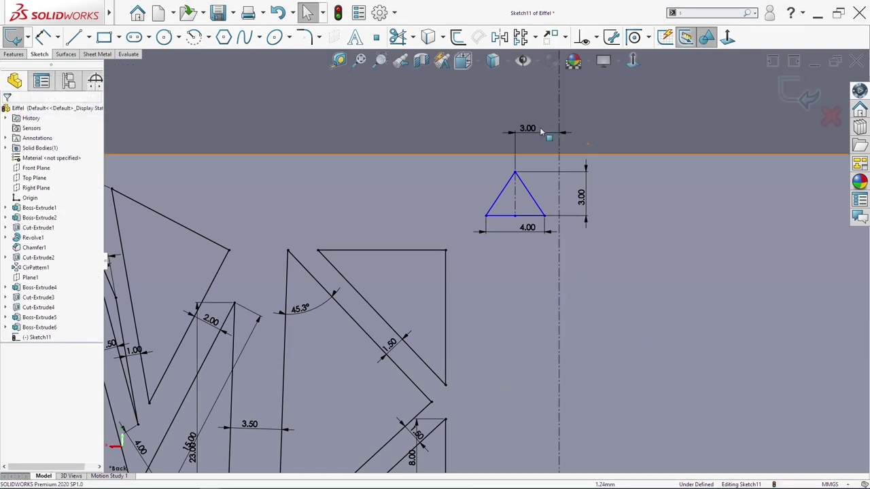
Change the small triangle's distance from the tower's centerline to 3.85 mm and settle on 3.5 mm
{"action": "double_click", "coordinate": [527, 129]}
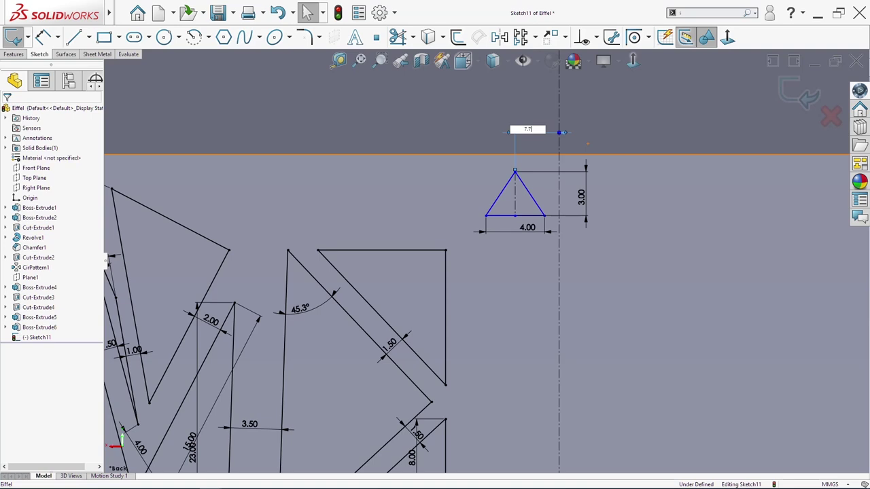
{"action": "key", "text": "Return"}
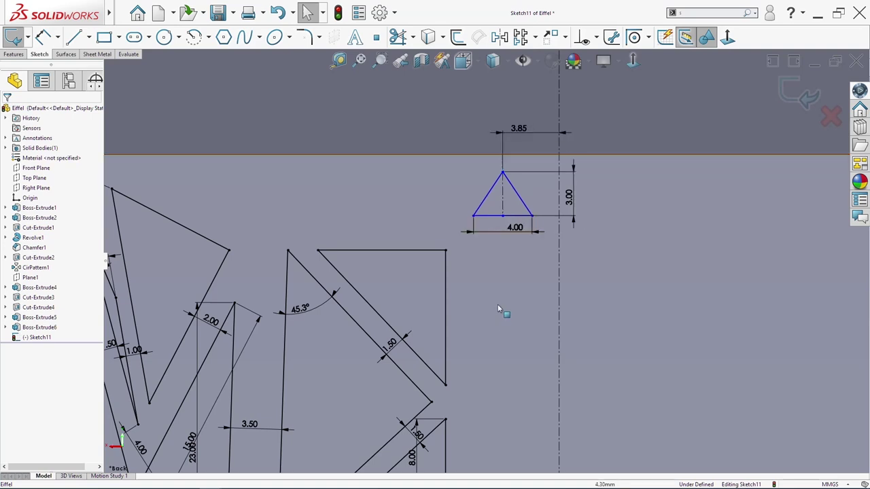
{"action": "double_click", "coordinate": [531, 135]}
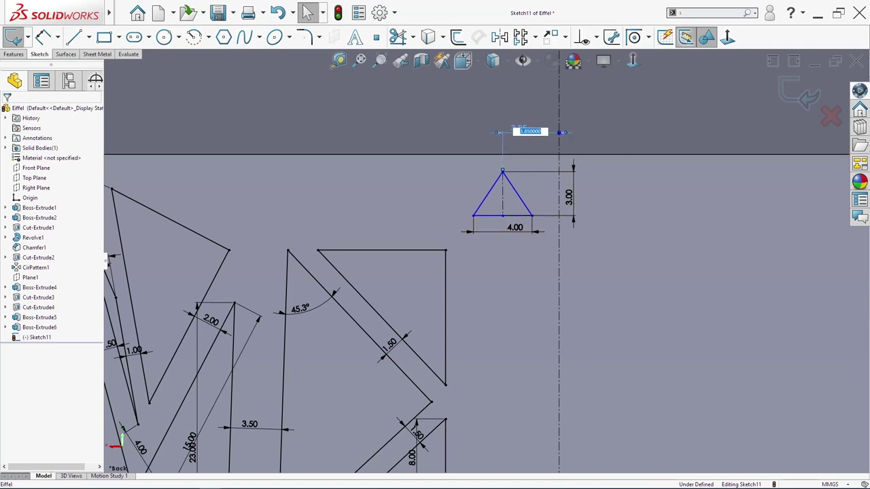
{"action": "key", "text": "Return"}
Start a dimension to locate the small triangle vertically in the area below the platform
{"action": "scroll", "coordinate": [520, 306], "scroll_direction": "up", "scroll_amount": 4}
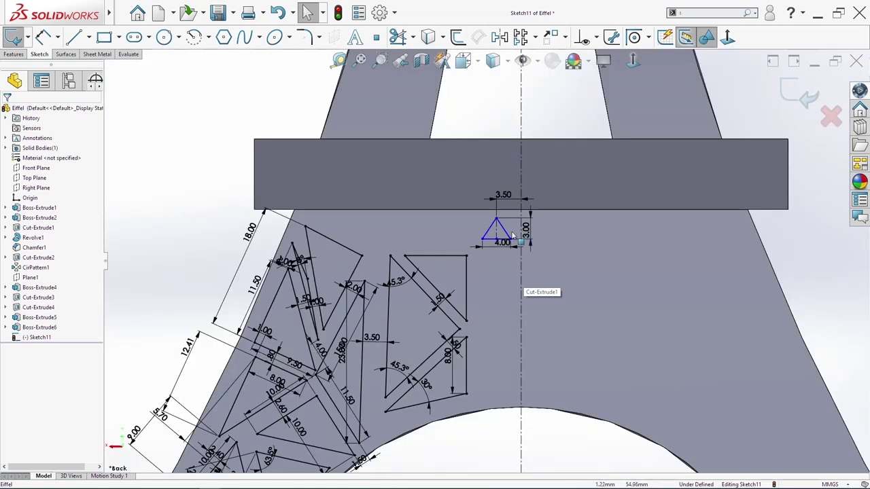
{"action": "scroll", "coordinate": [496, 234], "scroll_direction": "down", "scroll_amount": 2}
{"action": "key", "text": "s"}
{"action": "left_click", "coordinate": [515, 248]}
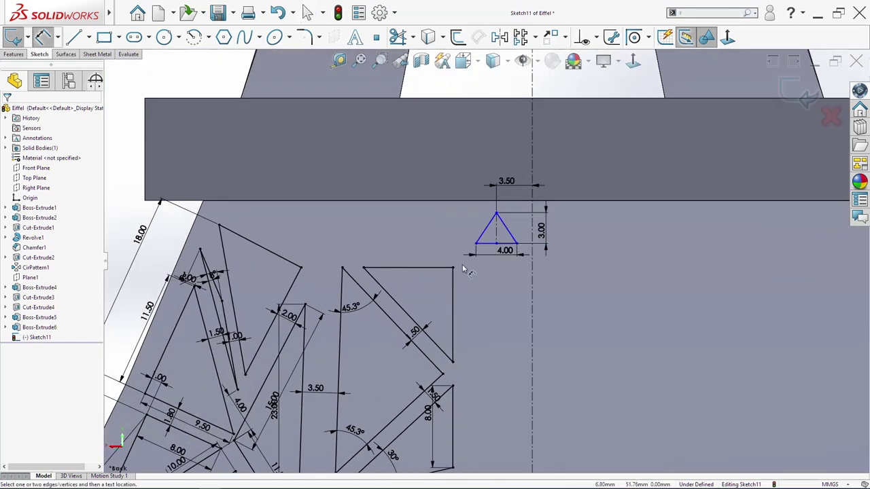
Dimension the gap between the small triangle's base and the horizontal edge of the larger triangle below it at 2 mm
{"action": "left_click", "coordinate": [450, 267]}
{"action": "left_click", "coordinate": [496, 243]}
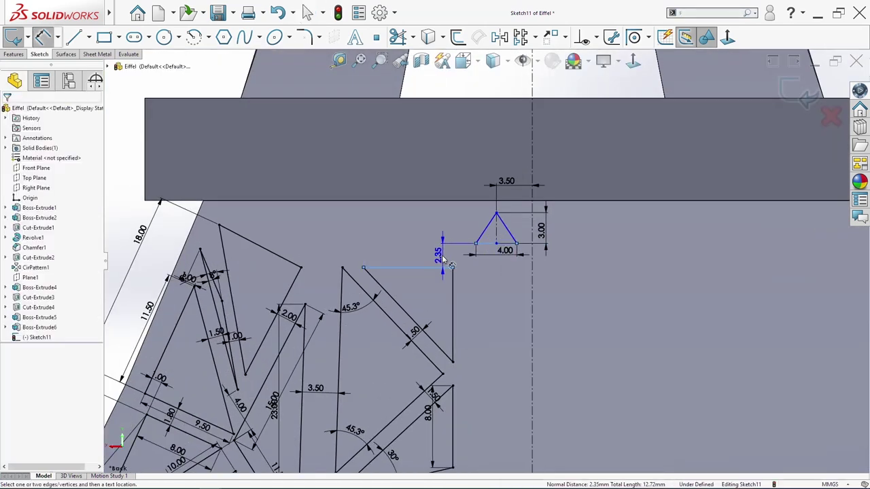
{"action": "left_click", "coordinate": [442, 257]}
{"action": "type", "text": "2"}
{"action": "key", "text": "Return"}
{"action": "key", "text": "Escape"}
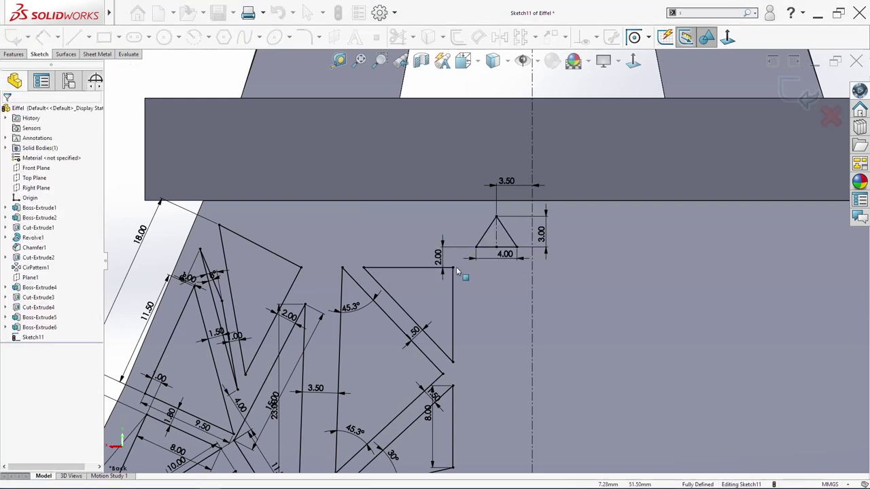
Create a linear sketch pattern of the small triangle's three lines along the X-axis with 4 instances spaced 5 mm apart
{"action": "left_click", "coordinate": [504, 229]}
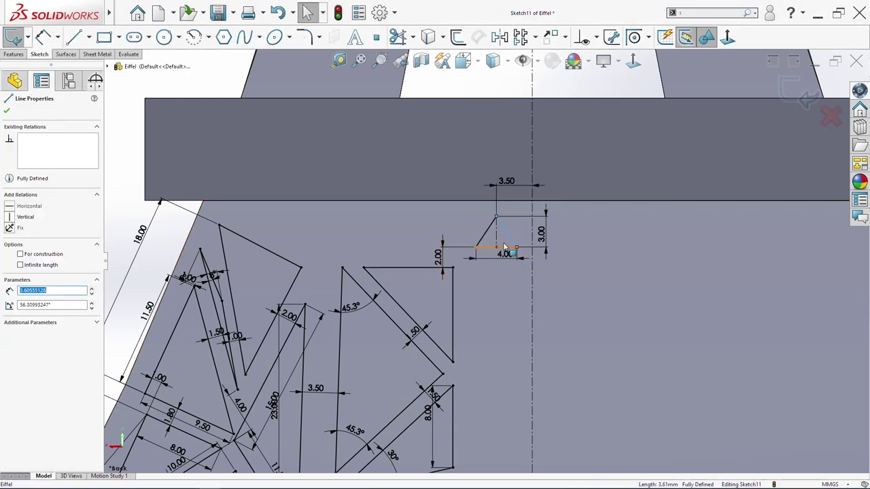
{"action": "left_click", "coordinate": [482, 248], "text": "ctrl"}
{"action": "left_click", "coordinate": [484, 236], "text": "ctrl"}
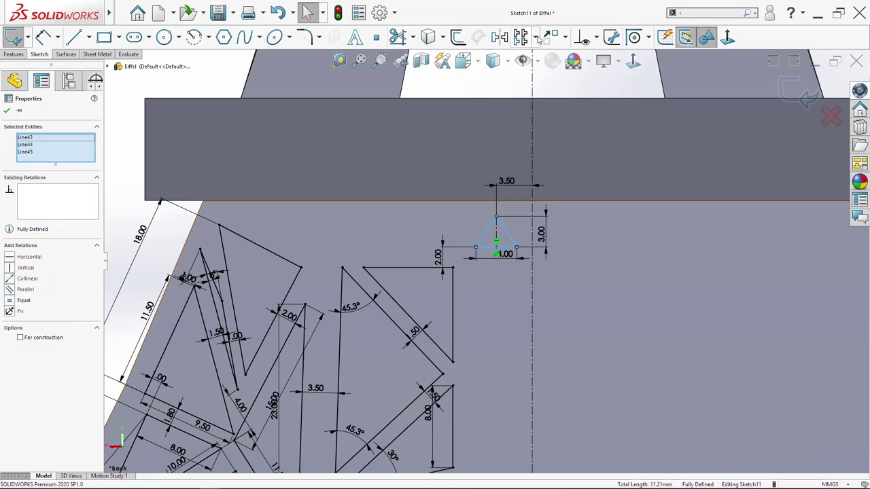
{"action": "left_click", "coordinate": [521, 38]}
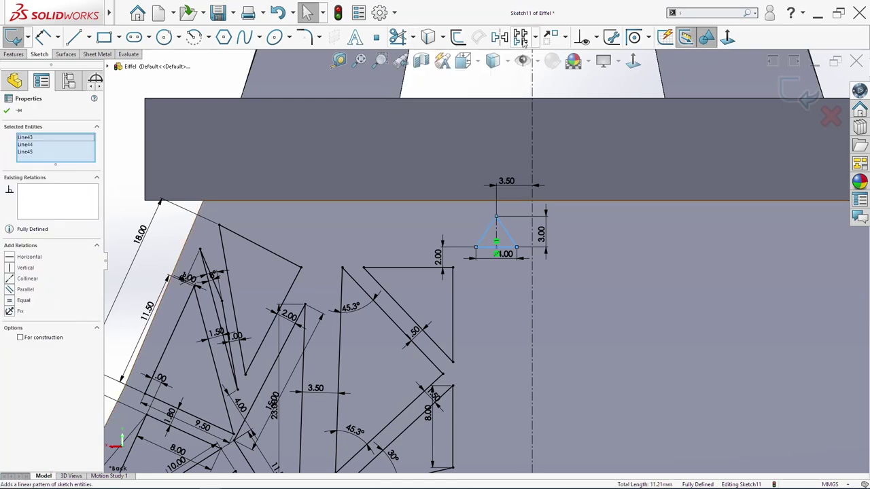
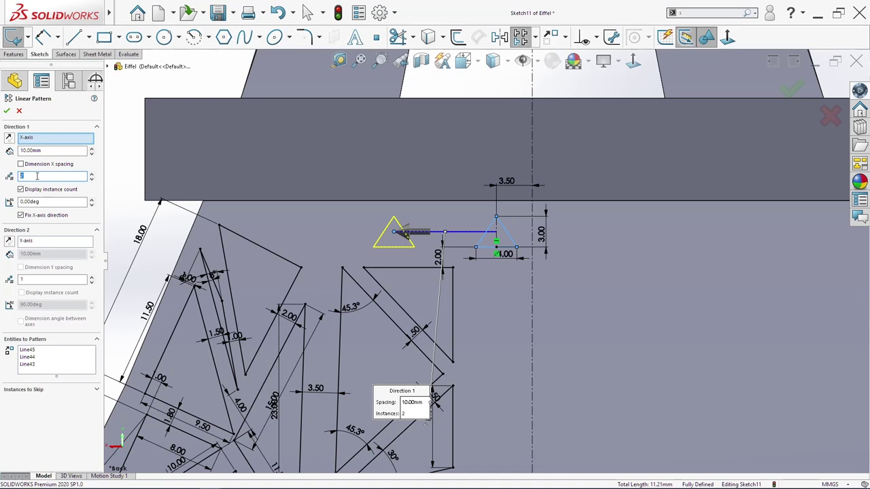
{"action": "left_click", "coordinate": [52, 206]}
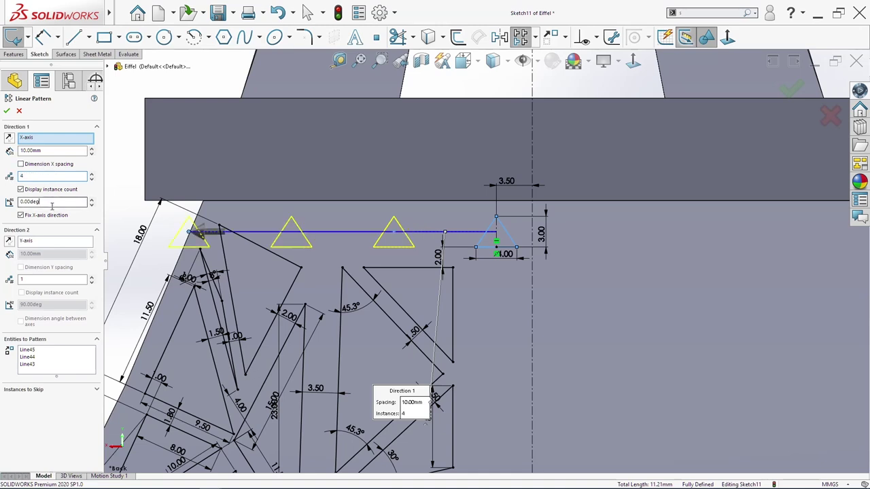
{"action": "type", "text": "5"}
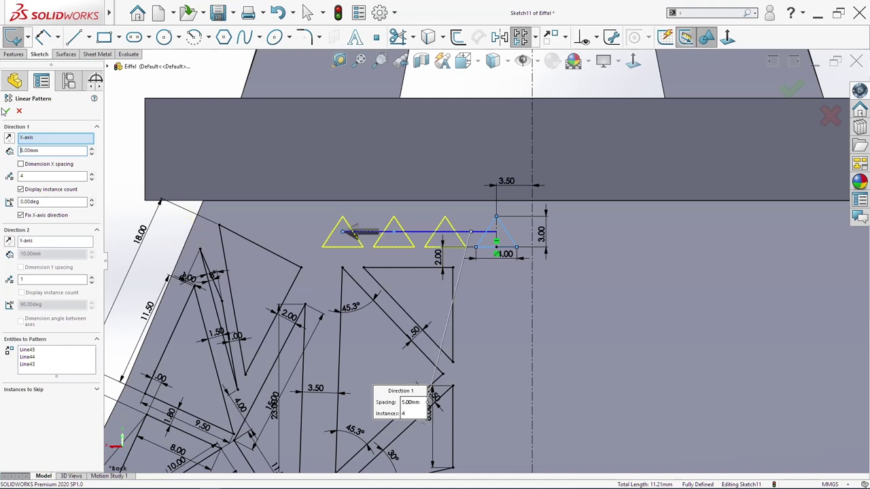
{"action": "left_click", "coordinate": [7, 111]}
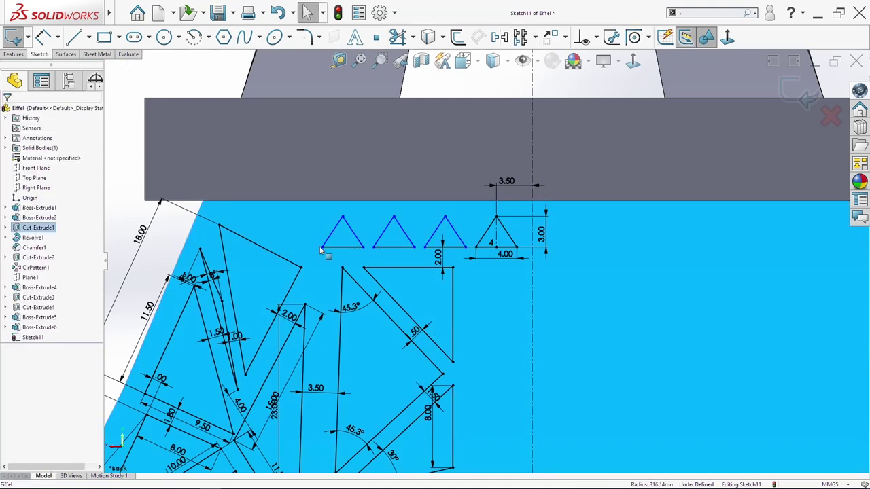
Spread the patterned triangles farther apart and dimension the gap between the original triangle and its first copy at 3 mm
{"action": "left_click_drag", "start_coordinate": [321, 248], "coordinate": [285, 247]}
{"action": "key", "text": "s"}
{"action": "left_click", "coordinate": [401, 247]}
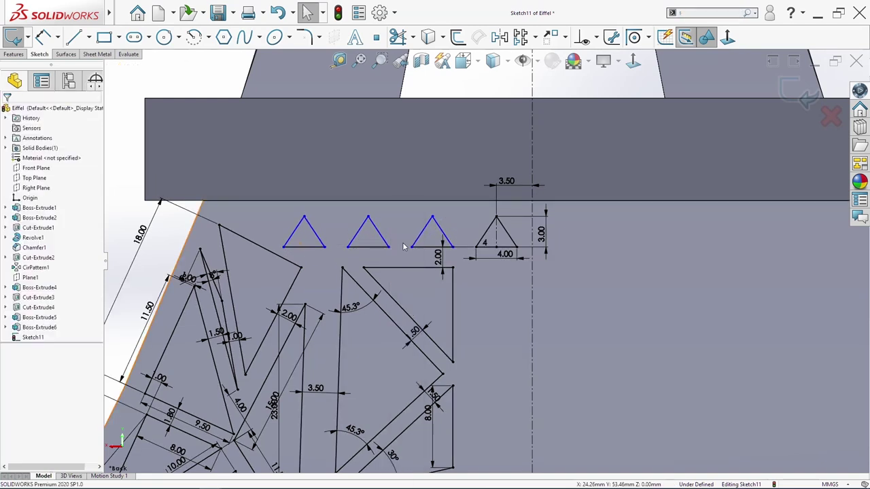
{"action": "left_click", "coordinate": [453, 247]}
{"action": "left_click", "coordinate": [476, 247]}
{"action": "left_click", "coordinate": [468, 227]}
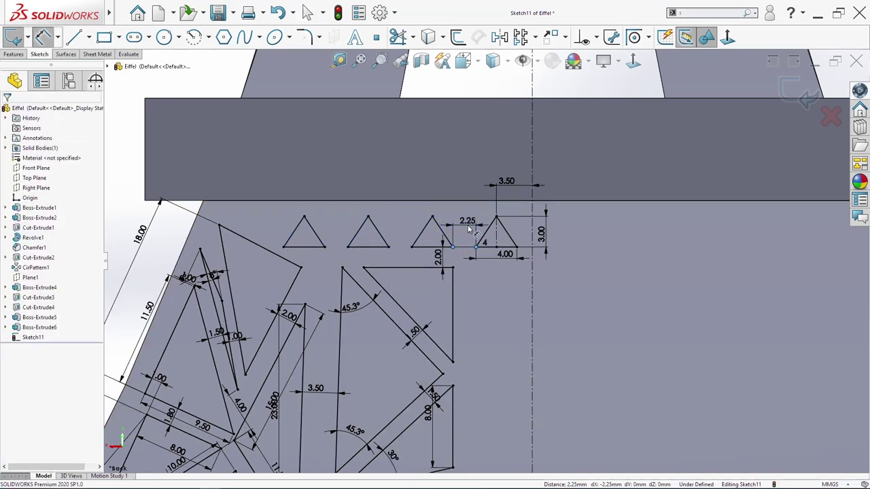
{"action": "type", "text": "3"}
{"action": "key", "text": "Return"}
{"action": "key", "text": "Escape"}
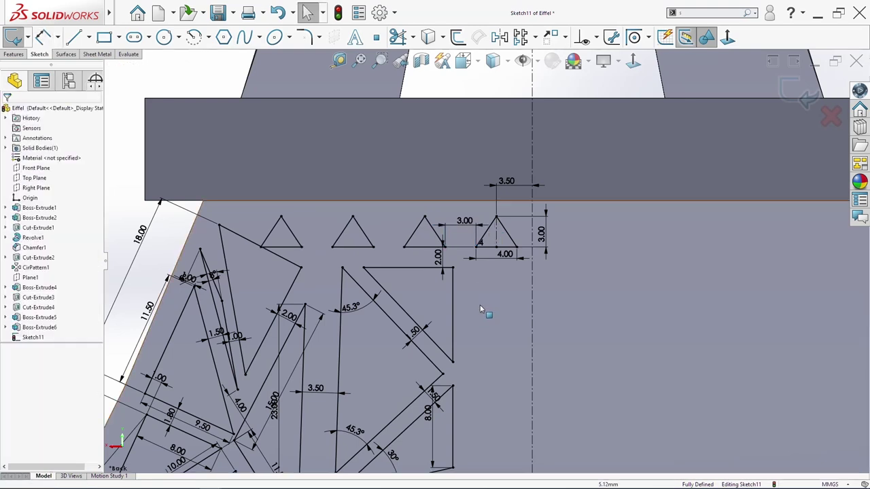
Set the gap between the original triangle and its first copy to 2.5 mm
{"action": "left_click", "coordinate": [465, 219]}
{"action": "type", "text": "2"}
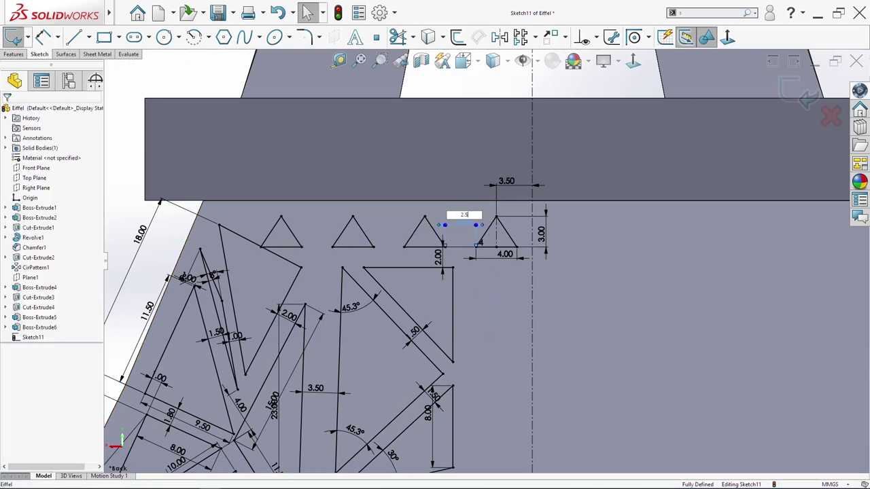
{"action": "type", "text": ".5"}
{"action": "key", "text": "Return"}
{"action": "scroll", "coordinate": [508, 349], "scroll_direction": "down", "scroll_amount": 2}
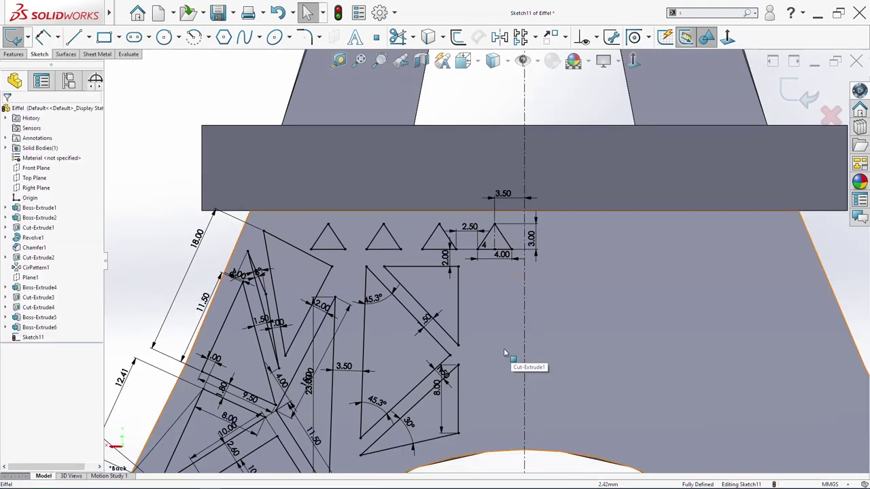
{"action": "left_click", "coordinate": [501, 236]}
{"action": "double_click", "coordinate": [487, 244]}
{"action": "key", "text": "Return"}
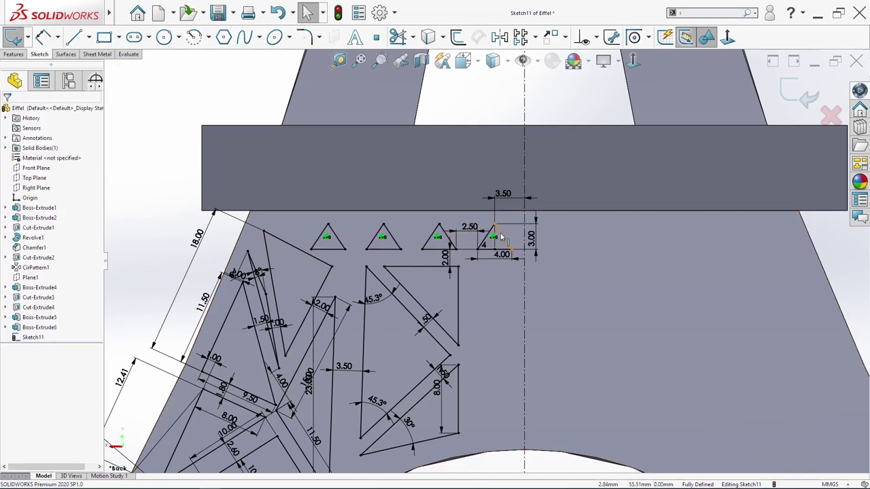
{"action": "left_click", "coordinate": [500, 232]}
{"action": "double_click", "coordinate": [487, 247]}
{"action": "scroll", "coordinate": [505, 239], "scroll_direction": "down", "scroll_amount": 1}
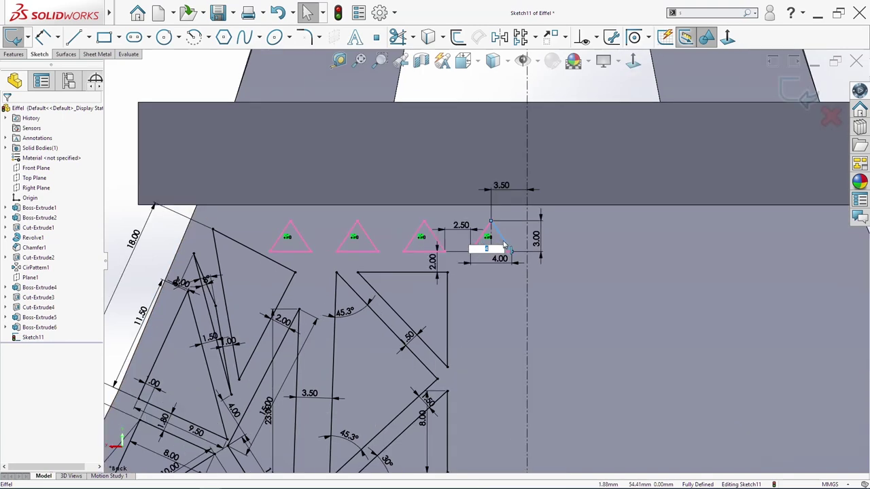
Set up a linear pattern of the original triangle's three lines with 1 instance along X and 7 running downward along Y
{"action": "scroll", "coordinate": [503, 246], "scroll_direction": "down", "scroll_amount": 4}
{"action": "left_click", "coordinate": [516, 223]}
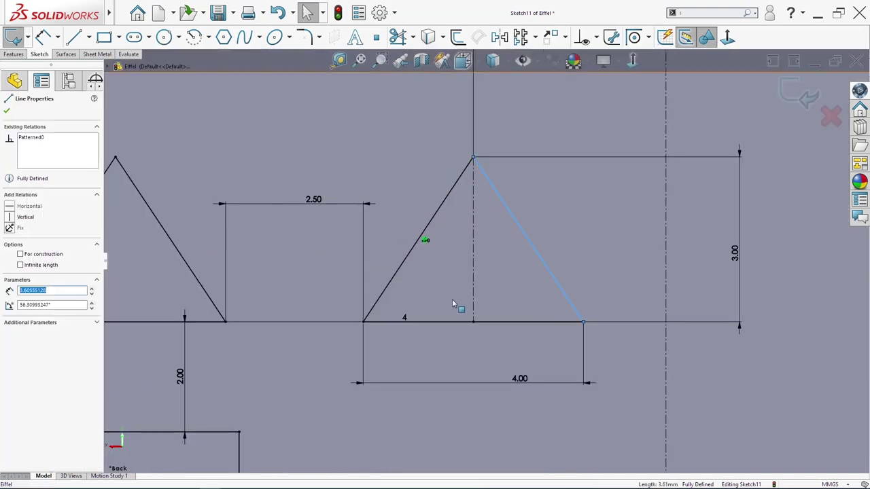
{"action": "left_click", "coordinate": [462, 321], "text": "ctrl"}
{"action": "left_click", "coordinate": [443, 214], "text": "ctrl"}
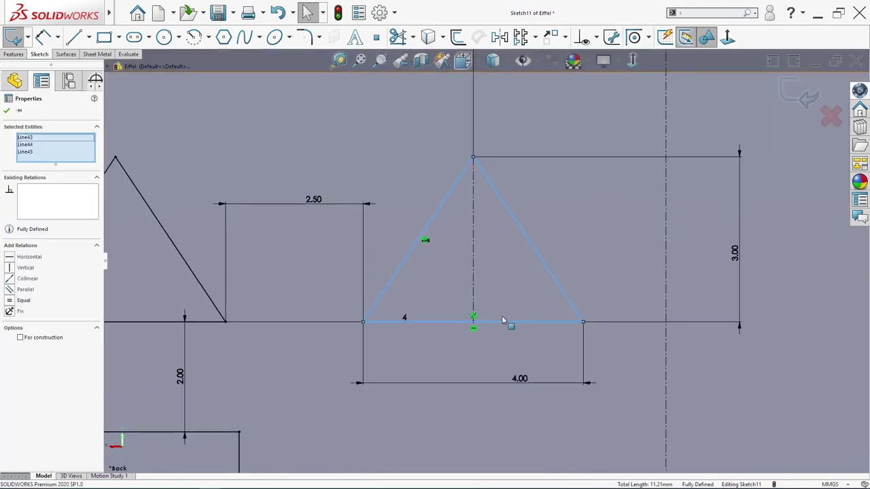
{"action": "scroll", "coordinate": [502, 315], "scroll_direction": "up", "scroll_amount": 5}
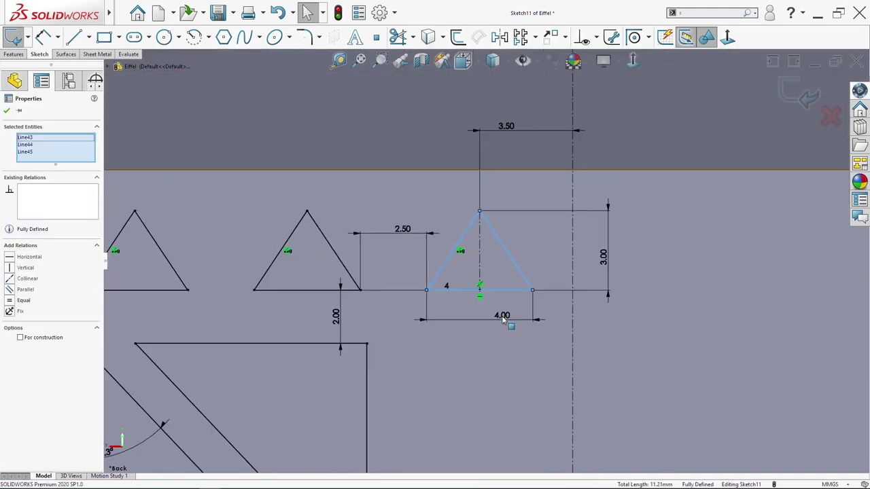
{"action": "left_click", "coordinate": [520, 38]}
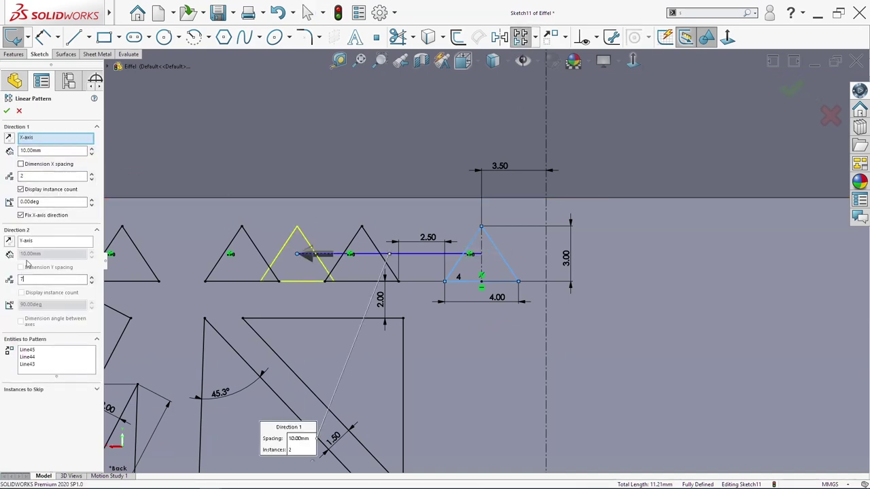
{"action": "double_click", "coordinate": [42, 175]}
{"action": "type", "text": "1"}
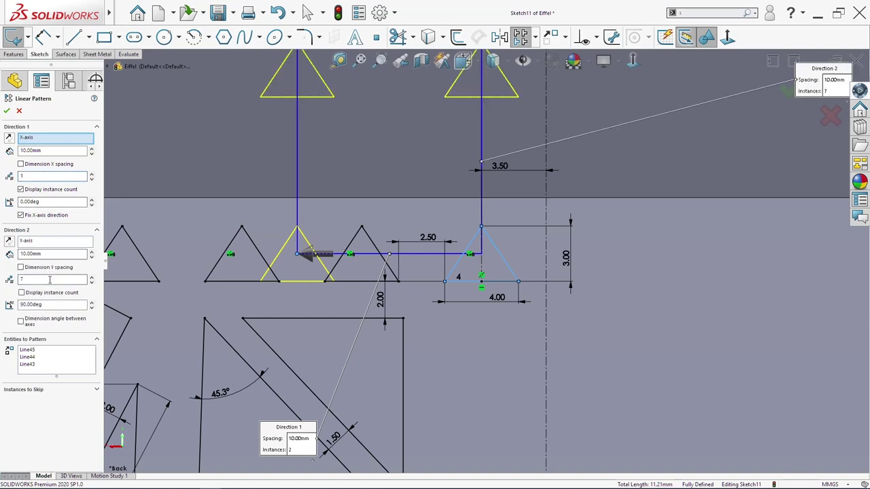
{"action": "scroll", "coordinate": [446, 322], "scroll_direction": "up", "scroll_amount": 6}
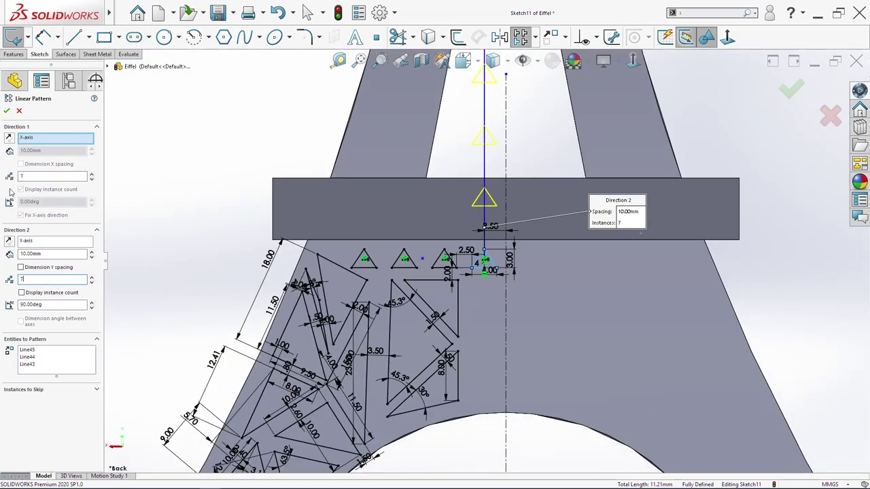
{"action": "left_click", "coordinate": [10, 241]}
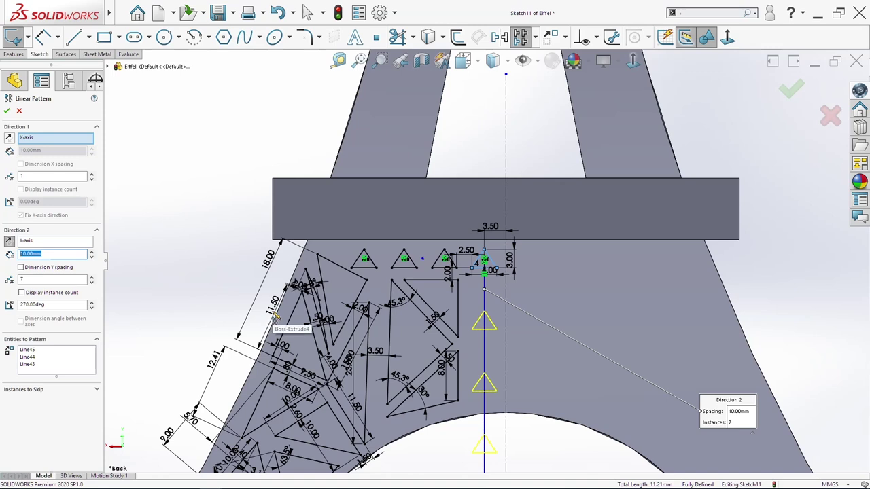
Try Y-direction spacings of 2.5, 3, 4 and 3.5 mm for the column of triangles
{"action": "key", "text": "Return"}
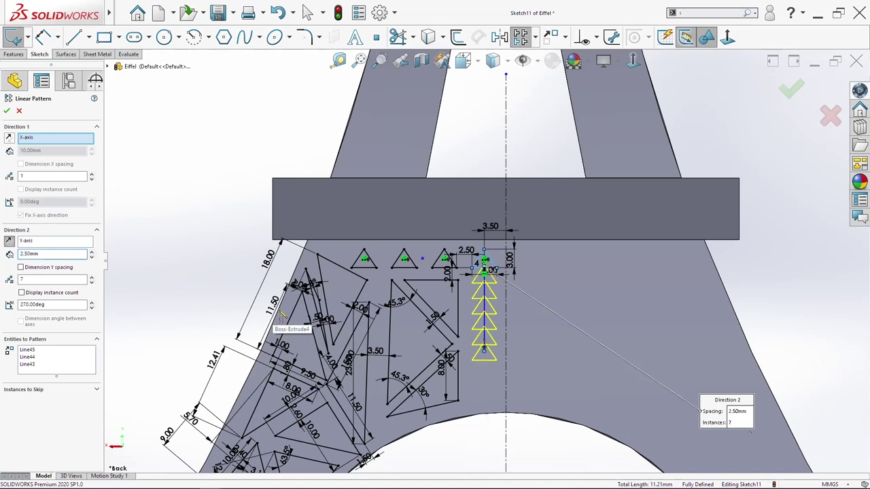
{"action": "left_click", "coordinate": [74, 279]}
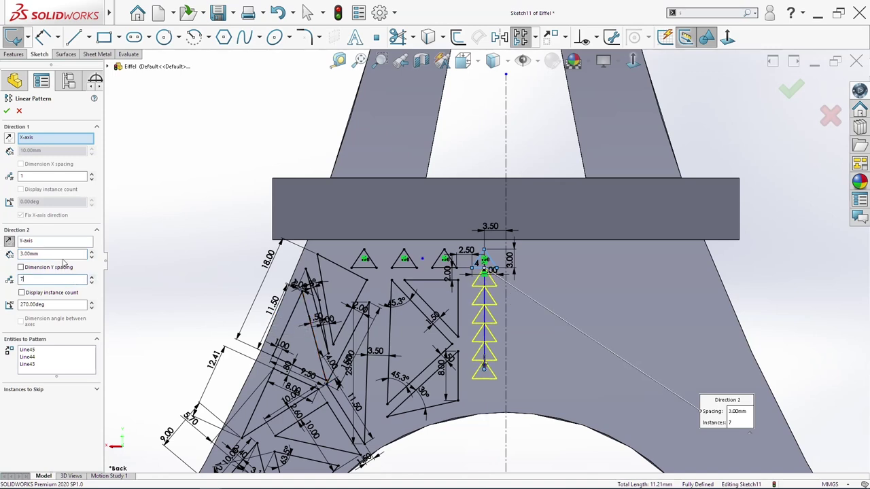
{"action": "left_click", "coordinate": [66, 280]}
{"action": "left_click_drag", "start_coordinate": [55, 254], "coordinate": [12, 253]}
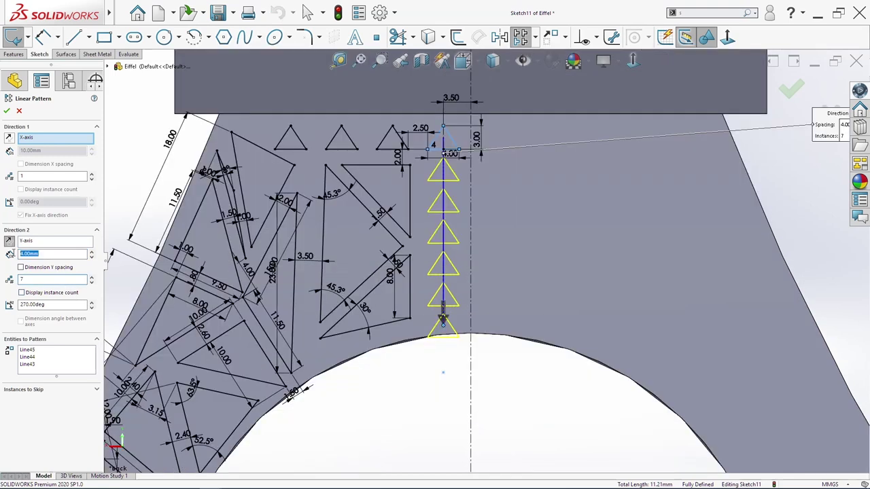
{"action": "type", "text": "3"}
{"action": "left_click", "coordinate": [84, 280]}
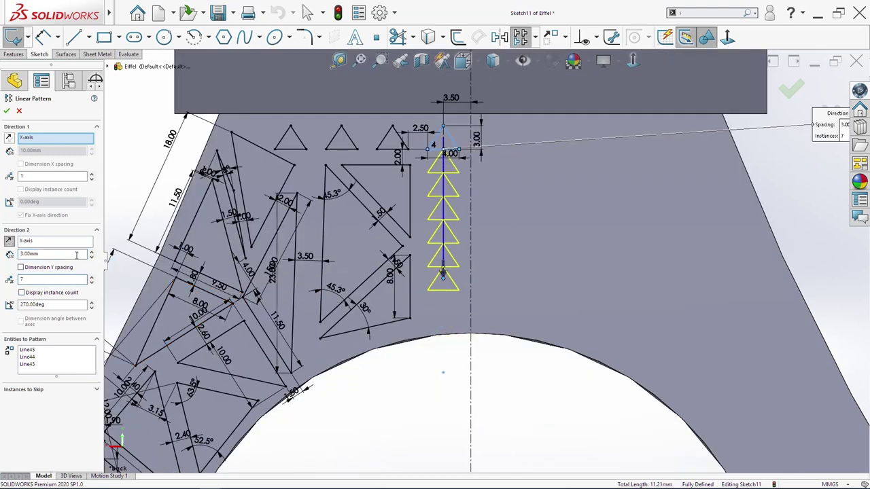
{"action": "type", "text": "3.5"}
{"action": "key", "text": "Return"}
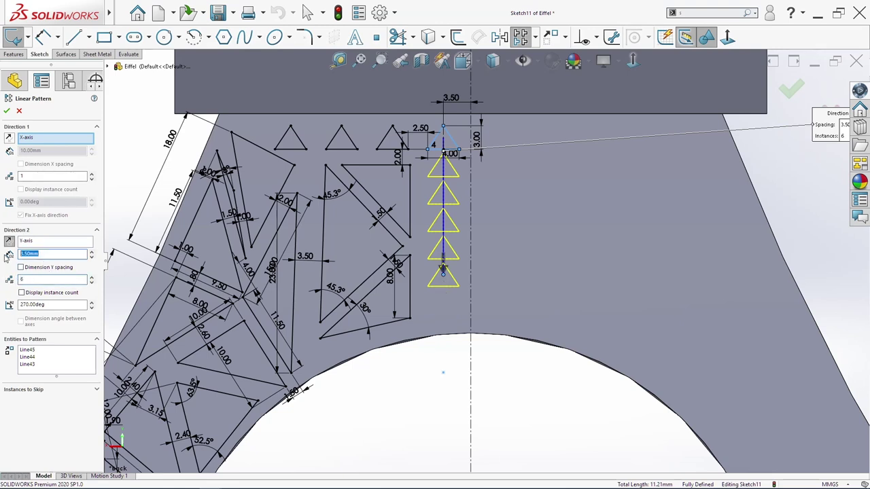
Set the downward triangle pattern to 6 instances with 4.5 mm spacing and apply it
{"action": "left_click", "coordinate": [51, 280]}
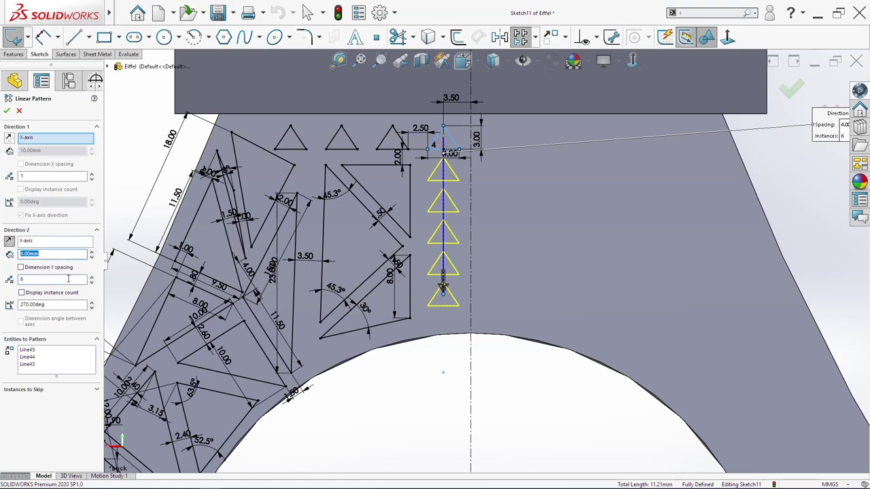
{"action": "type", "text": "5"}
{"action": "key", "text": "Return"}
{"action": "left_click", "coordinate": [59, 254]}
{"action": "type", "text": "4.5"}
{"action": "key", "text": "Return"}
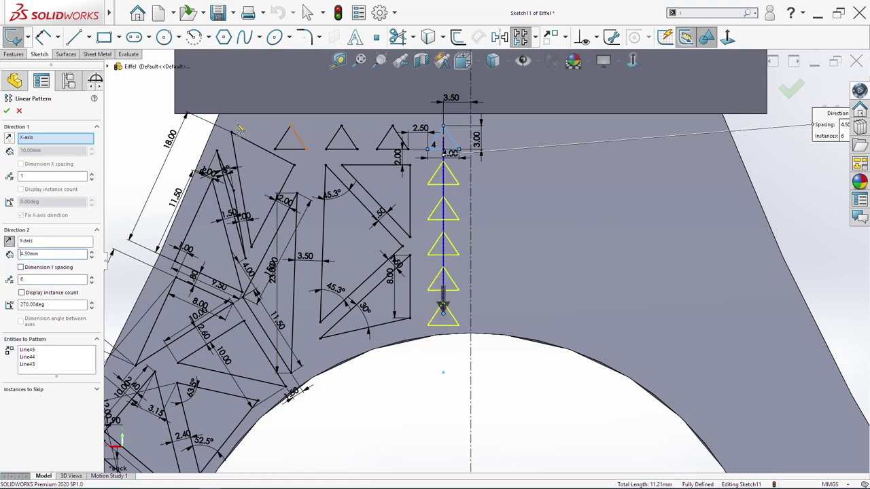
{"action": "left_click", "coordinate": [8, 111]}
Dimension the vertical distance between the bases of the top two triangles in the column at 4.5 mm
{"action": "key", "text": "s"}
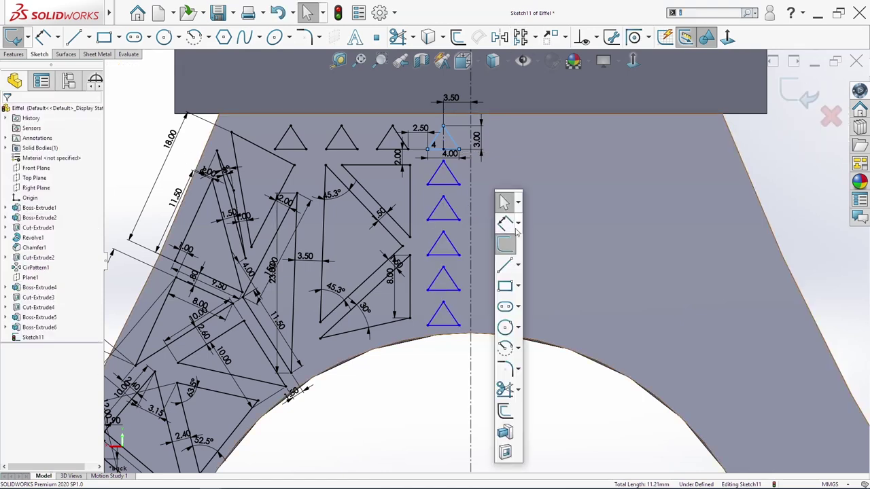
{"action": "left_click", "coordinate": [505, 222]}
{"action": "left_click", "coordinate": [450, 182]}
{"action": "left_click", "coordinate": [453, 147]}
{"action": "left_click", "coordinate": [497, 185]}
{"action": "key", "text": "Return"}
{"action": "key", "text": "Escape"}
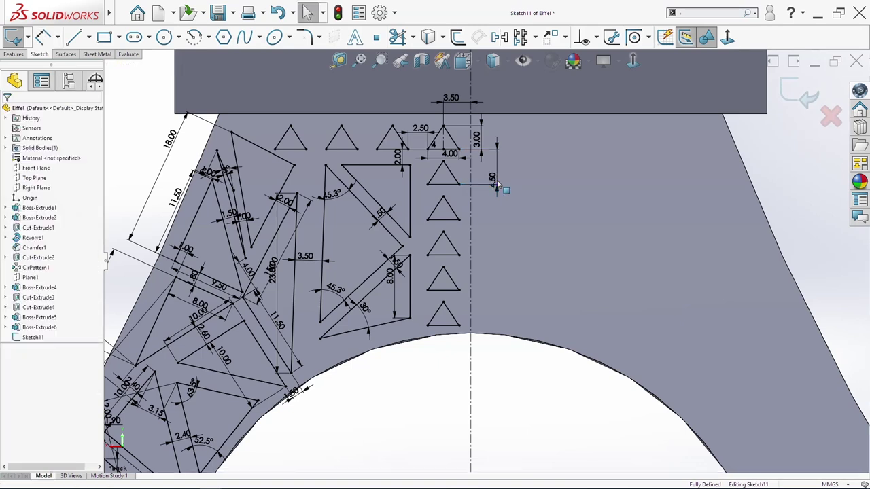
Mirror all the lattice sketch geometry on the tower's base about the vertical centerline, keeping the originals
{"action": "scroll", "coordinate": [475, 261], "scroll_direction": "up", "scroll_amount": 5}
{"action": "scroll", "coordinate": [404, 289], "scroll_direction": "up", "scroll_amount": 2}
{"action": "mouse_move", "coordinate": [223, 155]}
{"action": "left_mouse_down"}
{"action": "mouse_move", "coordinate": [378, 235]}
{"action": "mouse_move", "coordinate": [559, 409]}
{"action": "mouse_move", "coordinate": [546, 393]}
{"action": "left_mouse_up"}
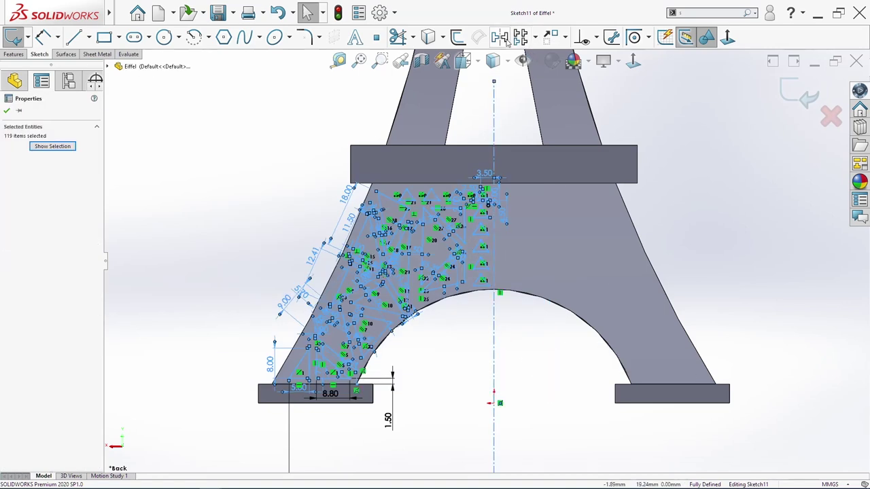
{"action": "left_click", "coordinate": [499, 36]}
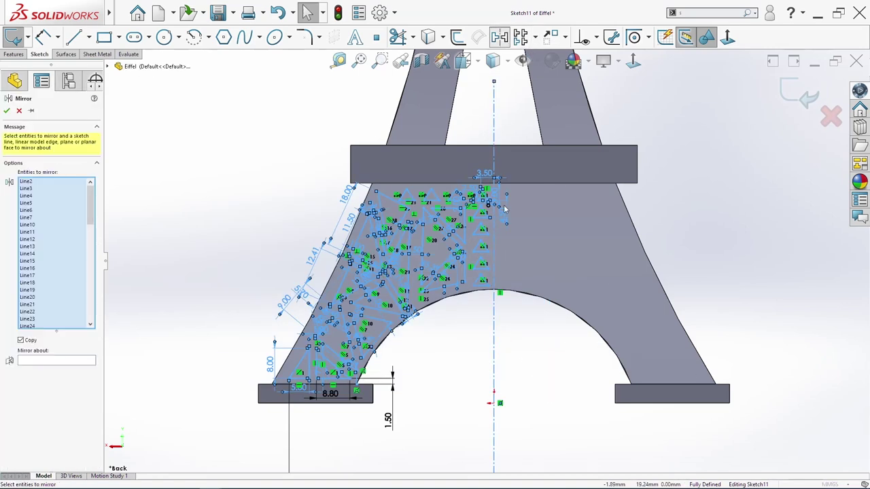
{"action": "left_click", "coordinate": [92, 360]}
{"action": "left_click", "coordinate": [494, 345]}
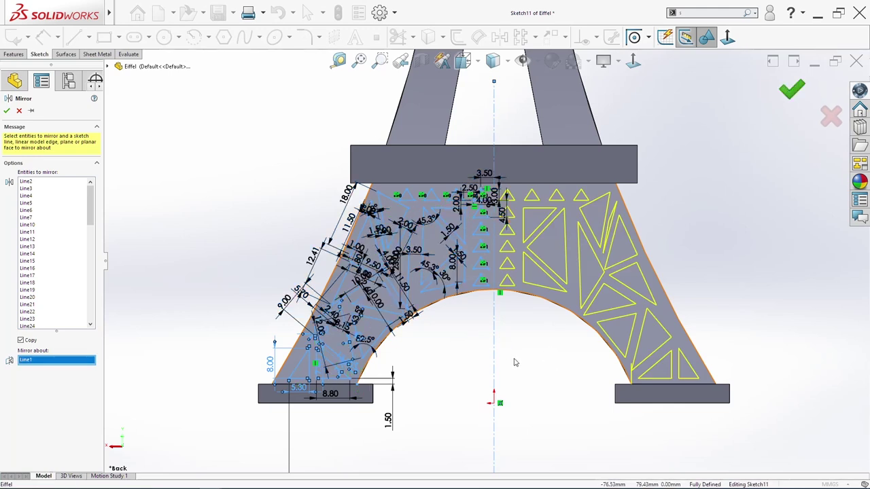
{"action": "key", "text": "Return"}
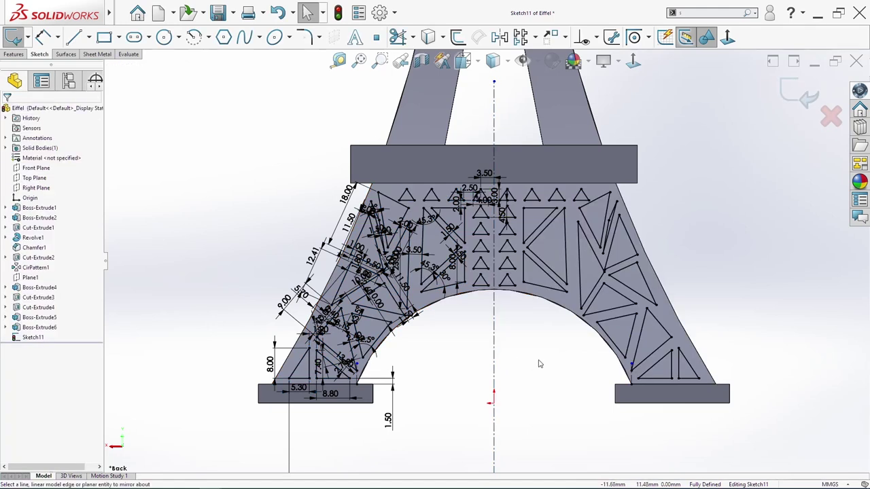
Cut-extrude the lattice sketch Through All in both Direction 1 and Direction 2
{"action": "key", "text": "s"}
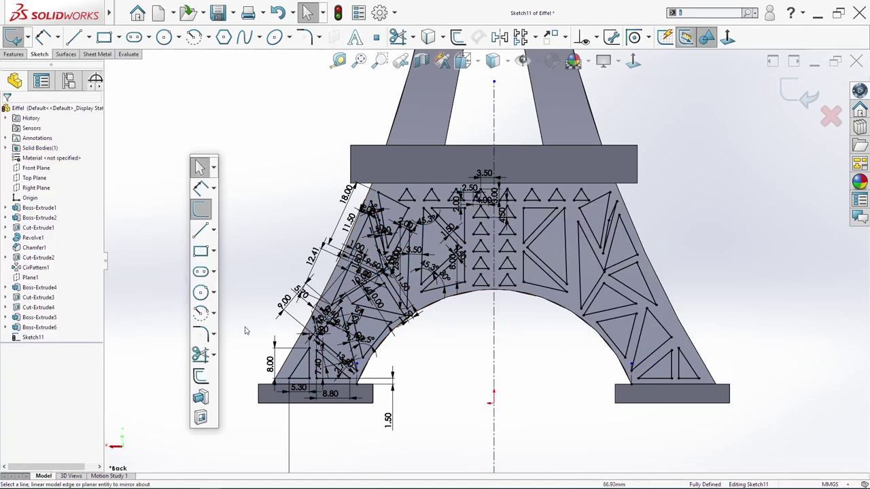
{"action": "left_click", "coordinate": [206, 419]}
{"action": "left_click", "coordinate": [45, 166]}
{"action": "left_click", "coordinate": [49, 181]}
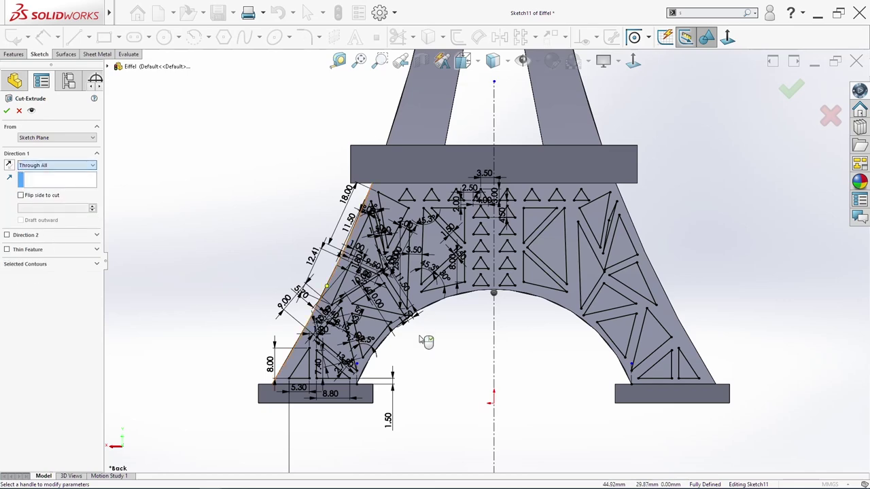
{"action": "middle_click_drag", "start_coordinate": [423, 341], "coordinate": [477, 402]}
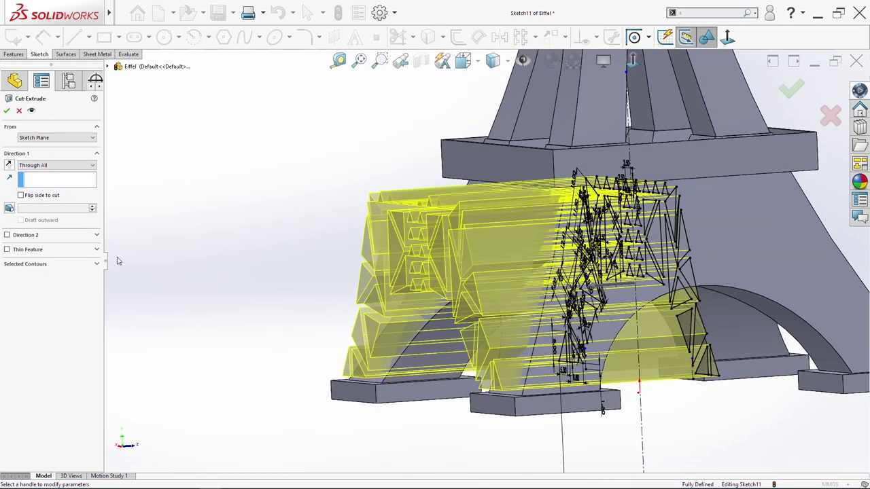
{"action": "left_click", "coordinate": [7, 235]}
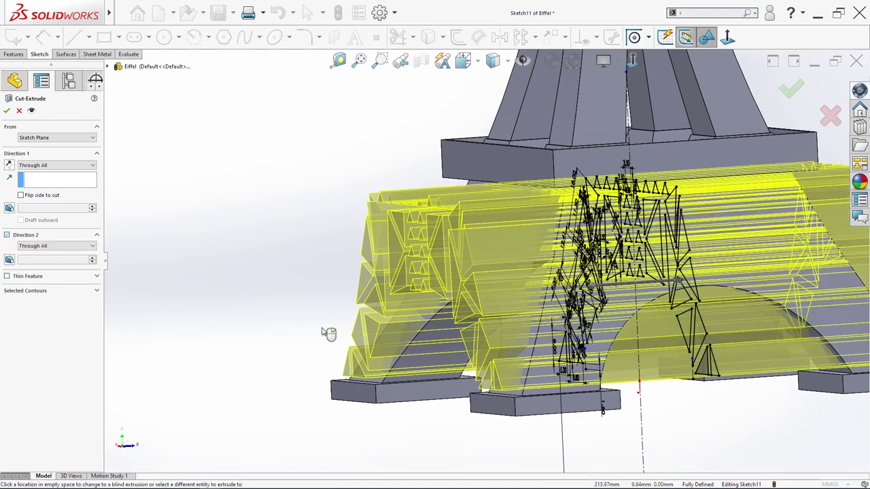
{"action": "middle_click_drag", "start_coordinate": [329, 333], "coordinate": [407, 340]}
{"action": "left_click", "coordinate": [792, 89]}
Examine the lattice cutouts on the tower's base from several angles and at full-model view
{"action": "left_click", "coordinate": [637, 363]}
{"action": "middle_click_drag", "start_coordinate": [637, 363], "coordinate": [700, 365]}
{"action": "scroll", "coordinate": [700, 365], "scroll_direction": "up", "scroll_amount": 2}
{"action": "scroll", "coordinate": [643, 272], "scroll_direction": "down", "scroll_amount": 4}
{"action": "mouse_move", "coordinate": [680, 311]}
{"action": "middle_mouse_down"}
{"action": "mouse_move", "coordinate": [669, 309]}
{"action": "mouse_move", "coordinate": [714, 301]}
{"action": "mouse_move", "coordinate": [809, 328]}
{"action": "mouse_move", "coordinate": [702, 317]}
{"action": "mouse_move", "coordinate": [646, 320]}
{"action": "mouse_move", "coordinate": [689, 325]}
{"action": "mouse_move", "coordinate": [514, 320]}
{"action": "mouse_move", "coordinate": [520, 328]}
{"action": "middle_mouse_up"}
{"action": "scroll", "coordinate": [646, 320], "scroll_direction": "up", "scroll_amount": 3}
{"action": "scroll", "coordinate": [520, 328], "scroll_direction": "up", "scroll_amount": 5}
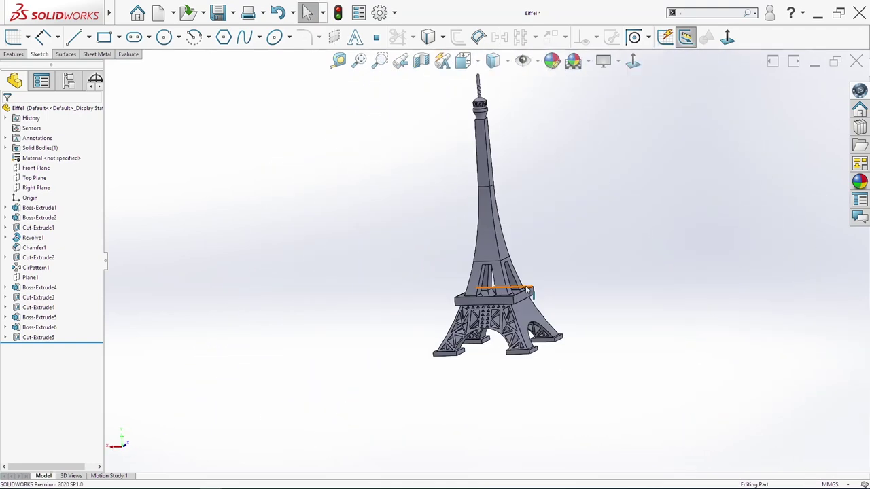
Set up a circular pattern of the lattice cut with 2 equally spaced instances over 90 degrees
{"action": "left_click", "coordinate": [14, 54]}
{"action": "scroll", "coordinate": [475, 282], "scroll_direction": "down", "scroll_amount": 2}
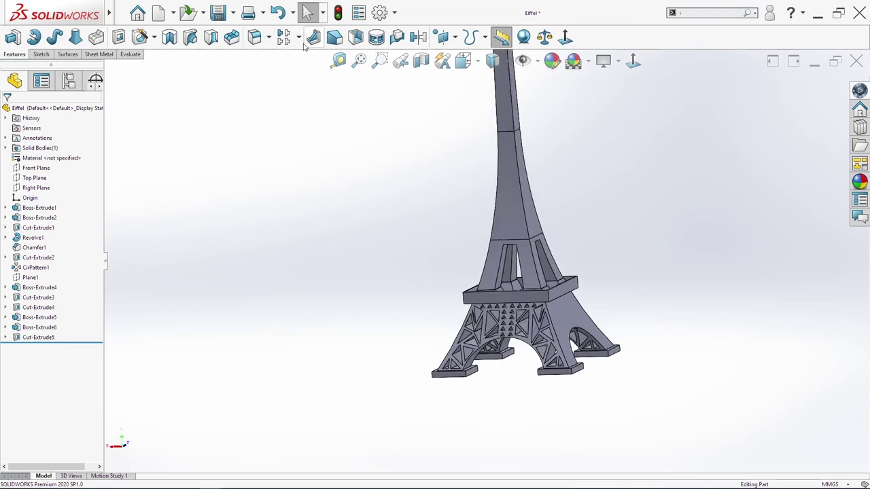
{"action": "left_click", "coordinate": [299, 38]}
{"action": "left_click", "coordinate": [307, 62]}
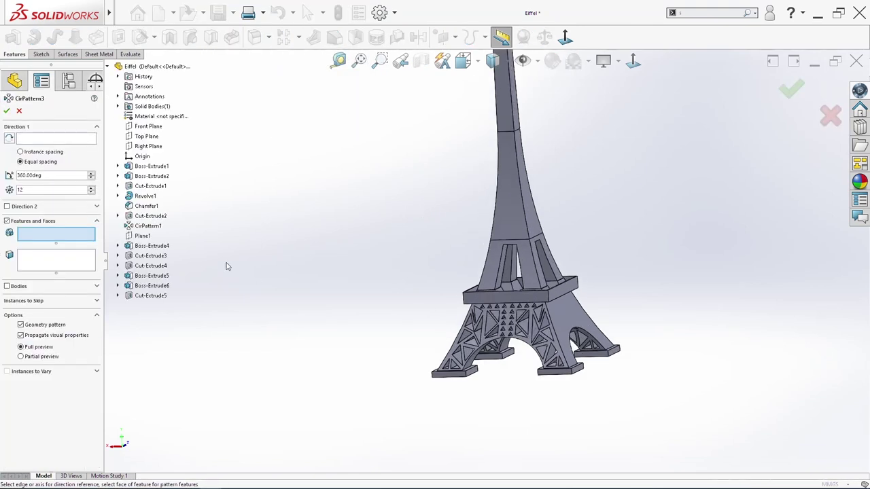
{"action": "left_click", "coordinate": [150, 295]}
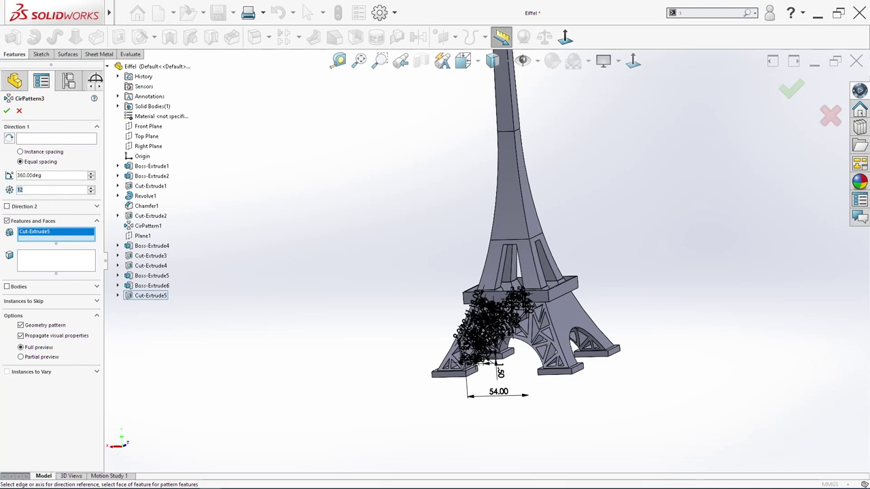
{"action": "type", "text": "2"}
{"action": "left_click", "coordinate": [66, 175]}
{"action": "type", "text": "90"}
{"action": "key", "text": "Return"}
Take the round band below the tower's top cabin as the pattern axis and apply the circular pattern
{"action": "left_click", "coordinate": [94, 140]}
{"action": "scroll", "coordinate": [530, 112], "scroll_direction": "up", "scroll_amount": 5}
{"action": "scroll", "coordinate": [481, 204], "scroll_direction": "down", "scroll_amount": 6}
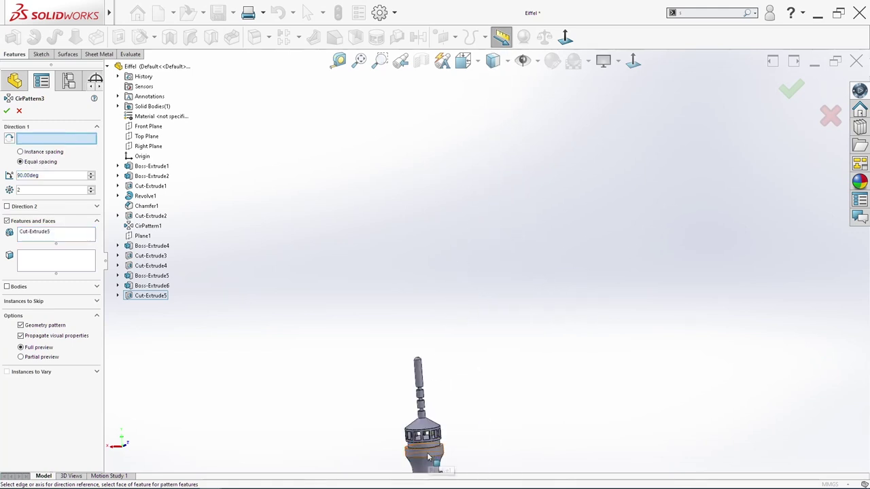
{"action": "left_click", "coordinate": [423, 450]}
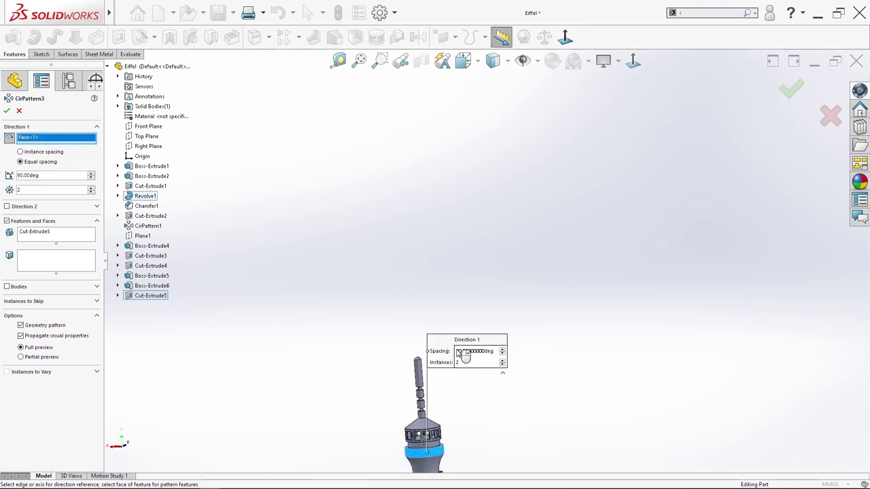
{"action": "scroll", "coordinate": [519, 412], "scroll_direction": "up", "scroll_amount": 2}
{"action": "scroll", "coordinate": [479, 363], "scroll_direction": "down", "scroll_amount": 4}
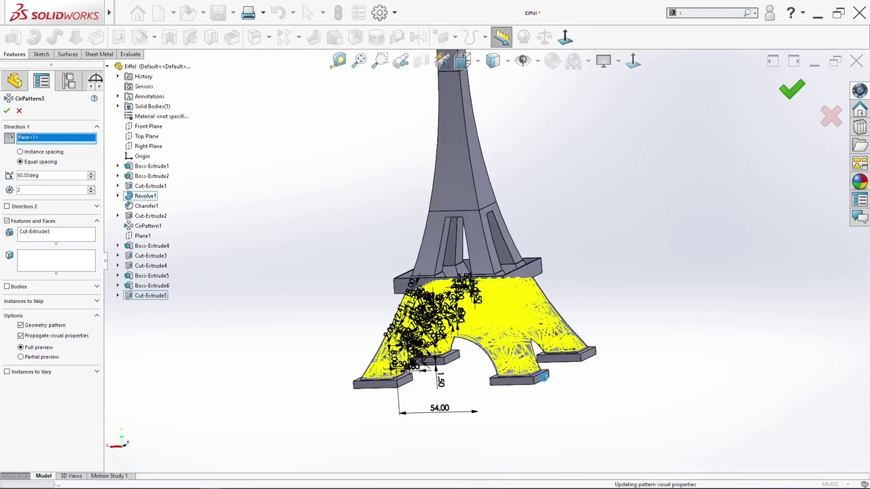
{"action": "key", "text": "Return"}
Start a new sketch on the side face of the platform above the lattice base, seen from the right
{"action": "middle_click_drag", "start_coordinate": [570, 408], "coordinate": [270, 118]}
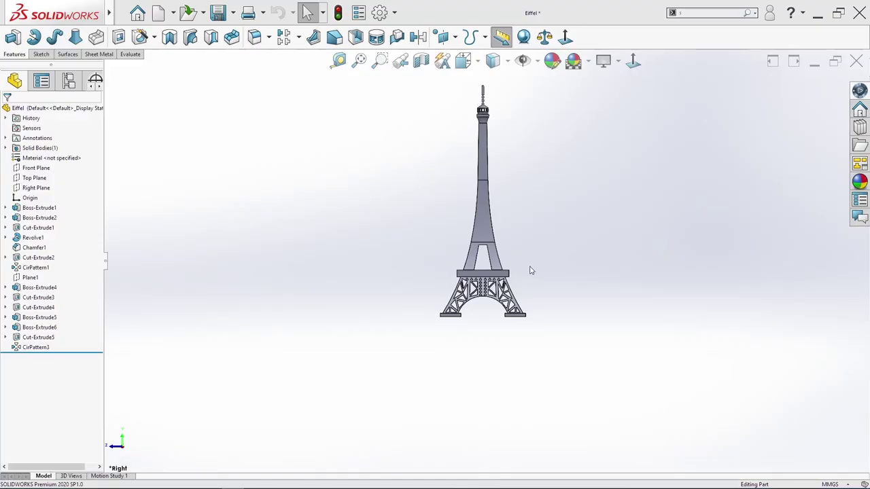
{"action": "scroll", "coordinate": [531, 270], "scroll_direction": "down", "scroll_amount": 5}
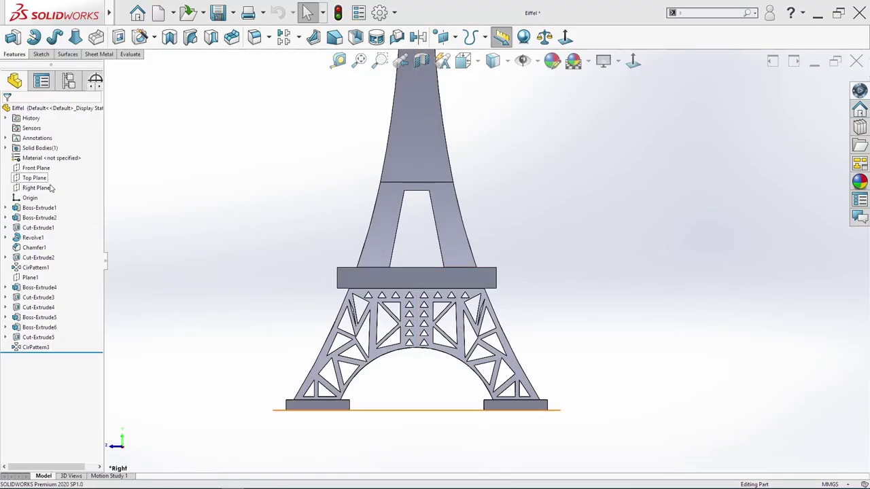
{"action": "left_click", "coordinate": [409, 283]}
{"action": "scroll", "coordinate": [409, 283], "scroll_direction": "down", "scroll_amount": 2}
{"action": "key", "text": "s"}
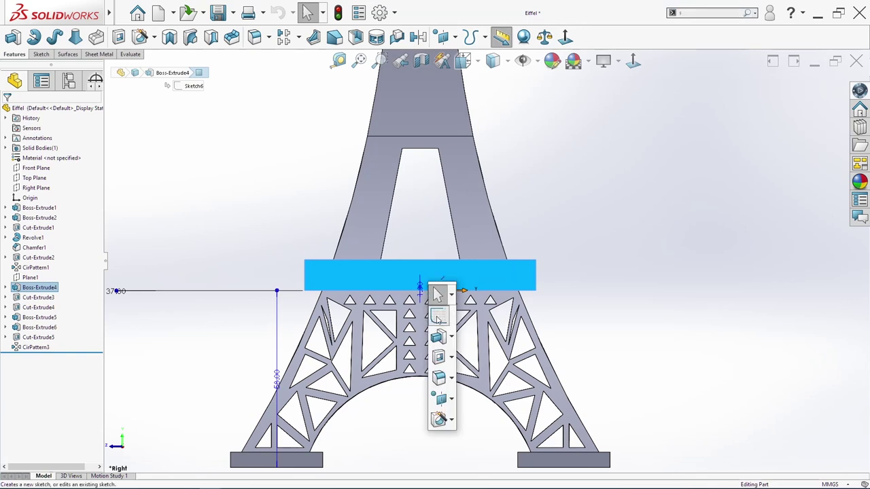
{"action": "left_click", "coordinate": [437, 318]}
Draw a horizontal and a vertical centerline across the platform face through the midpoints of its edges
{"action": "key", "text": "s"}
{"action": "left_click", "coordinate": [453, 288]}
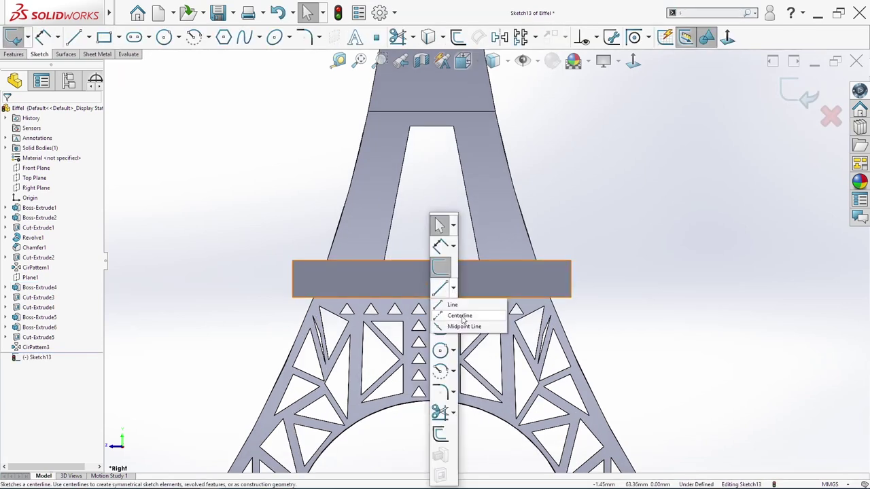
{"action": "left_click", "coordinate": [461, 317]}
{"action": "left_click", "coordinate": [569, 280]}
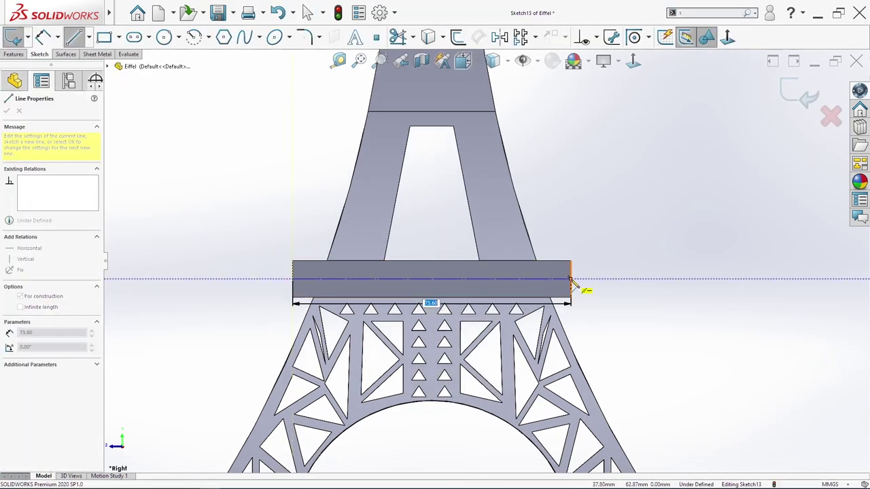
{"action": "right_click", "coordinate": [520, 285]}
{"action": "left_click", "coordinate": [542, 288]}
{"action": "left_click", "coordinate": [553, 315]}
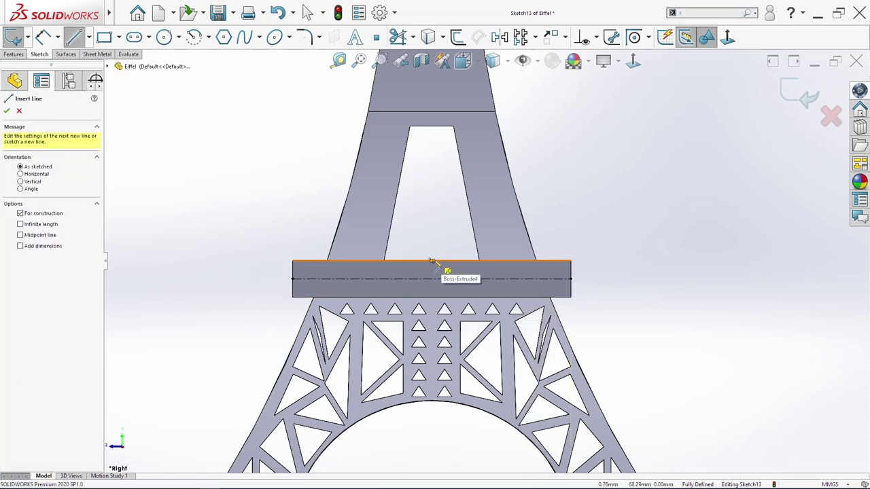
{"action": "left_click", "coordinate": [431, 261]}
{"action": "left_click", "coordinate": [432, 297]}
{"action": "key", "text": "Escape"}
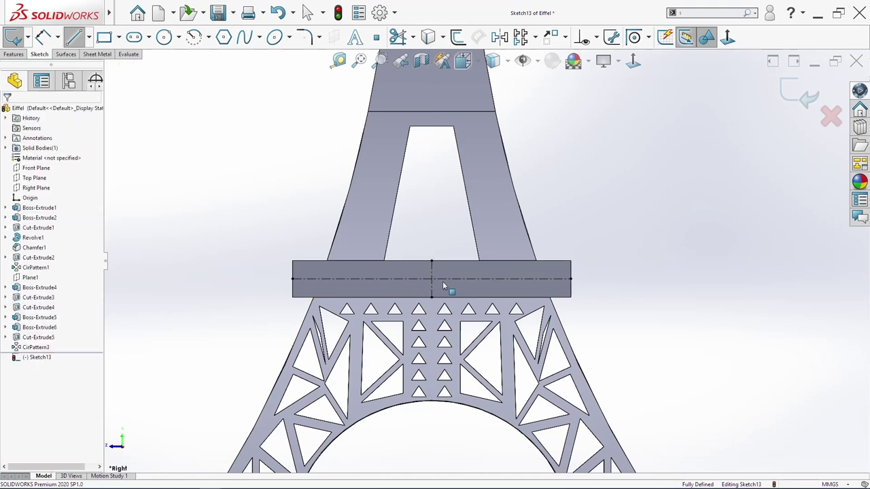
Draw a vertical midpoint line about 6.7 mm long, centered on the horizontal centerline just right of the vertical centerline
{"action": "scroll", "coordinate": [441, 284], "scroll_direction": "down", "scroll_amount": 5}
{"action": "left_click", "coordinate": [447, 294]}
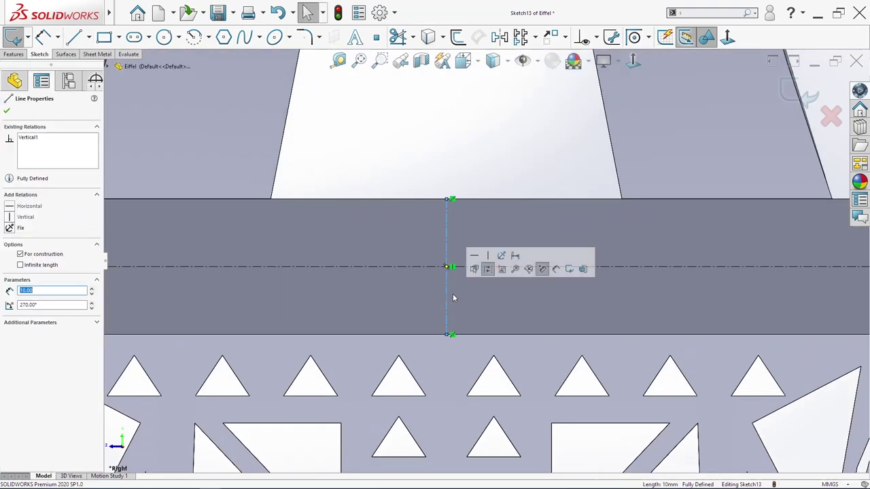
{"action": "key", "text": "s"}
{"action": "left_click", "coordinate": [498, 287]}
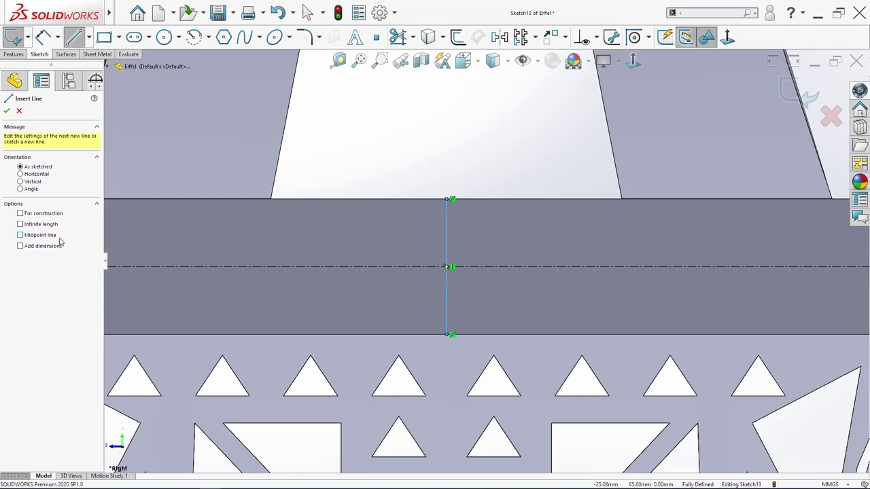
{"action": "left_click", "coordinate": [468, 267]}
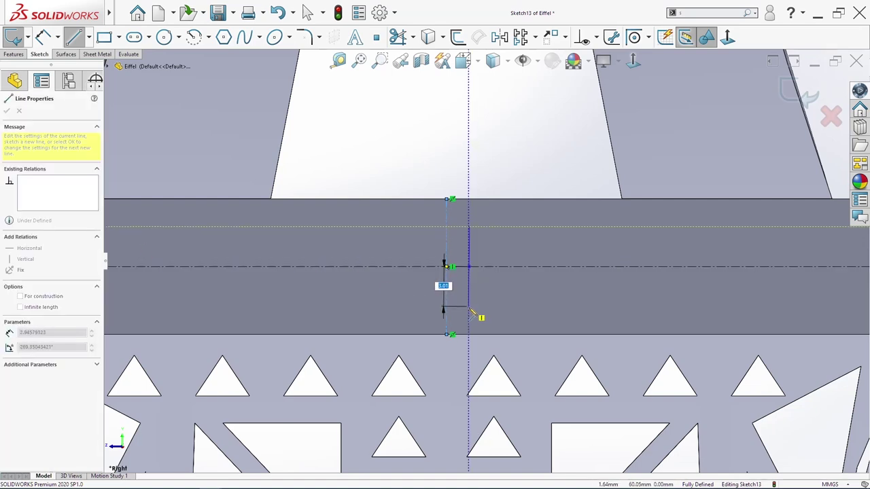
{"action": "left_click", "coordinate": [469, 311]}
{"action": "key", "text": "Escape"}
{"action": "left_click", "coordinate": [469, 297]}
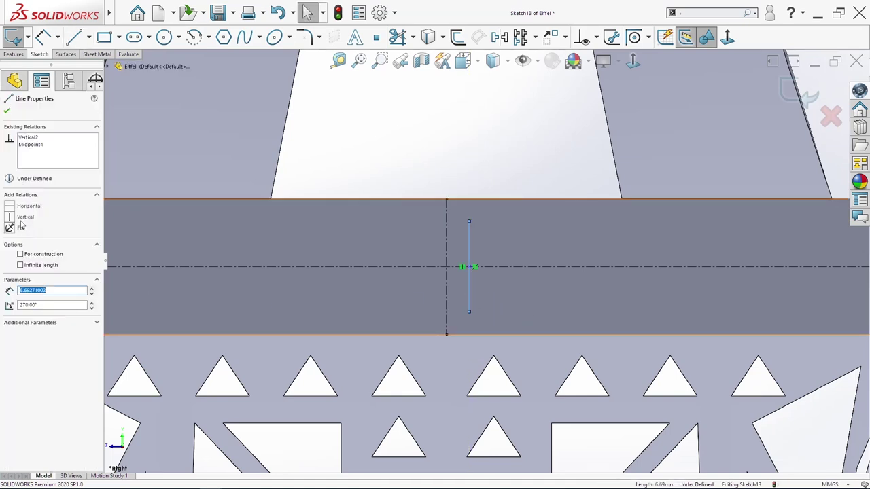
{"action": "key", "text": "Escape"}
Draw a centerpoint arc forming a half circle on the right side of the short vertical line
{"action": "key", "text": "s"}
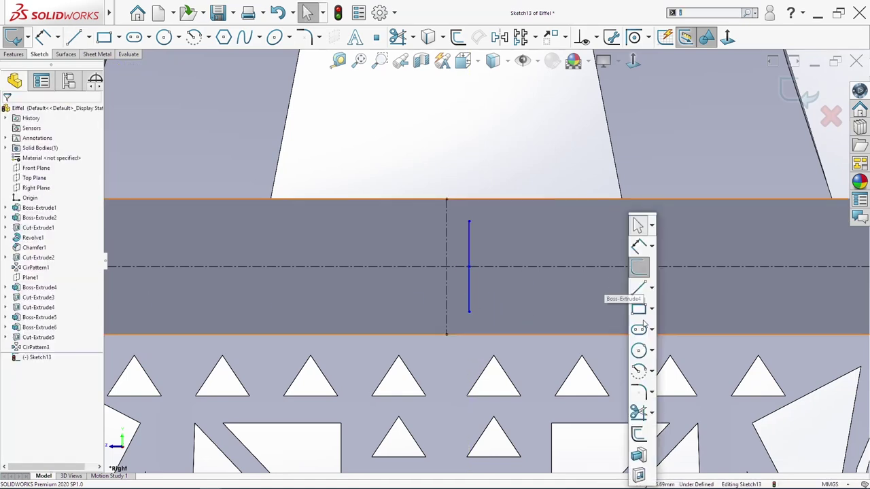
{"action": "left_click", "coordinate": [641, 372]}
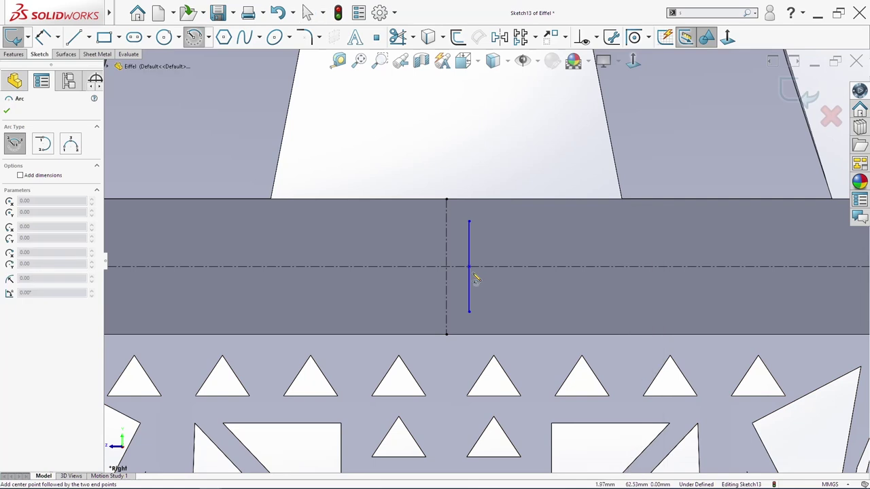
{"action": "left_click", "coordinate": [469, 266]}
{"action": "left_click", "coordinate": [468, 221]}
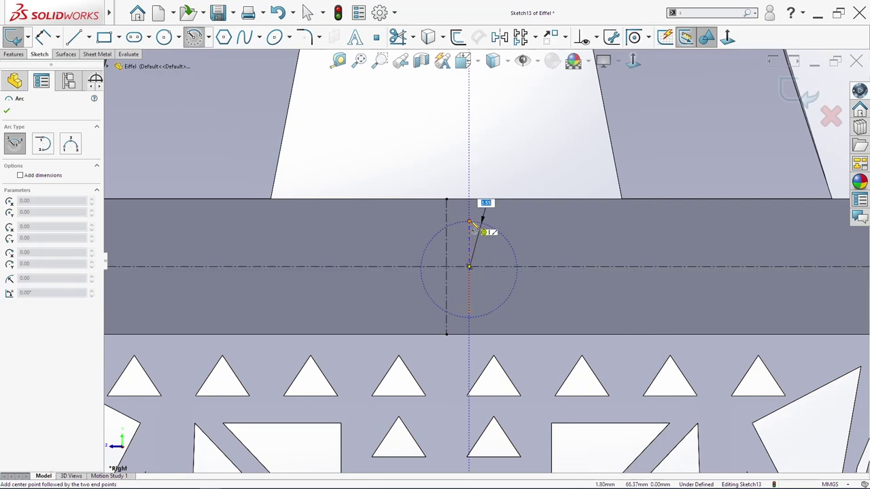
{"action": "left_click", "coordinate": [469, 314]}
{"action": "key", "text": "Escape"}
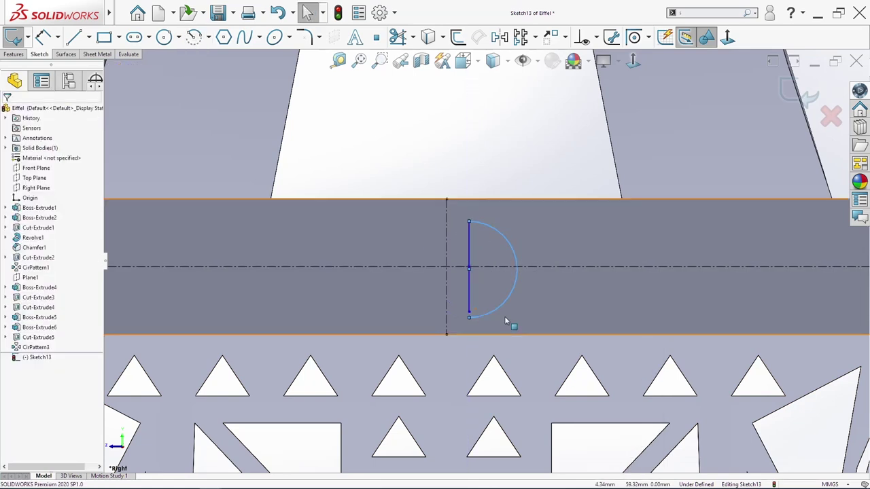
Join the arc's center to the line's midpoint and move the half circle closer to the vertical centerline
{"action": "left_click", "coordinate": [469, 269]}
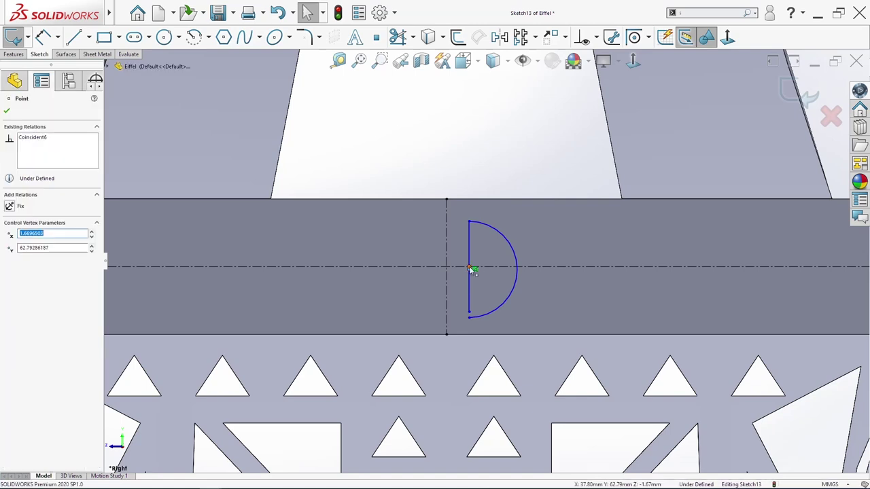
{"action": "left_click", "coordinate": [469, 269], "text": "ctrl"}
{"action": "left_click", "coordinate": [525, 295]}
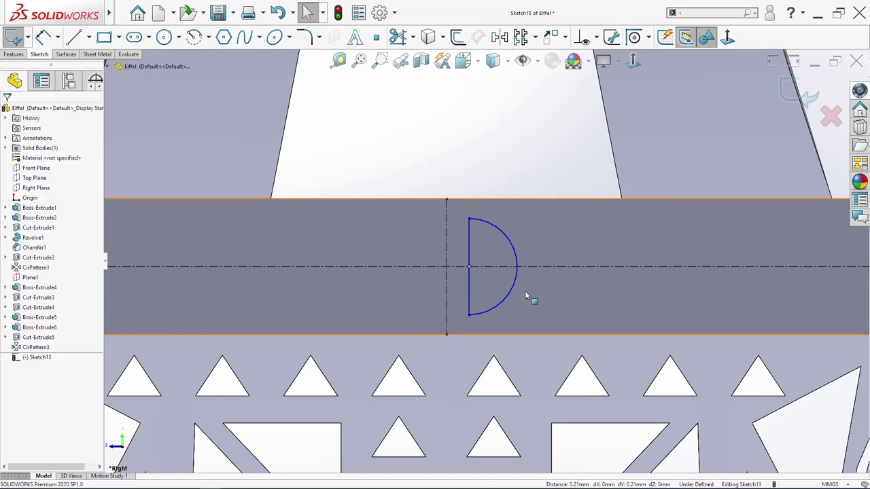
{"action": "mouse_move", "coordinate": [471, 318]}
{"action": "left_mouse_down"}
{"action": "mouse_move", "coordinate": [504, 332]}
{"action": "mouse_move", "coordinate": [459, 309]}
{"action": "left_mouse_up"}
Dimension the half circle's arc with a radius of 3.5 mm
{"action": "key", "text": "s"}
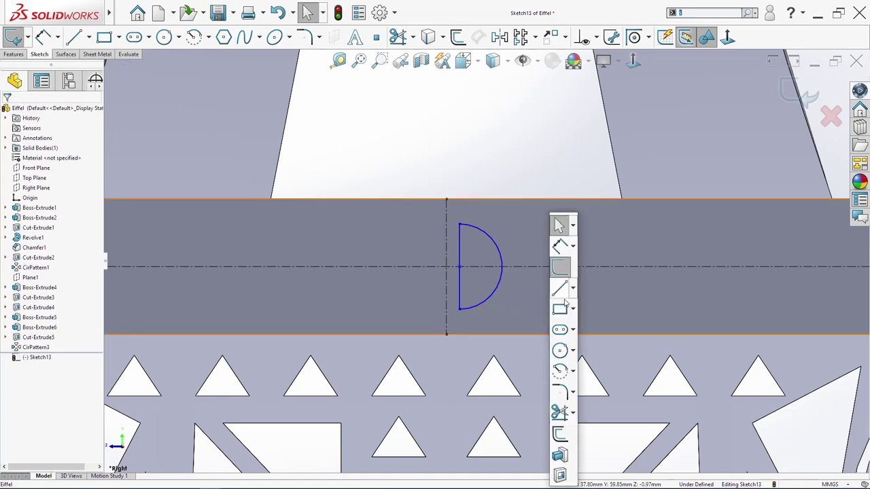
{"action": "left_click", "coordinate": [559, 246]}
{"action": "left_click", "coordinate": [513, 288]}
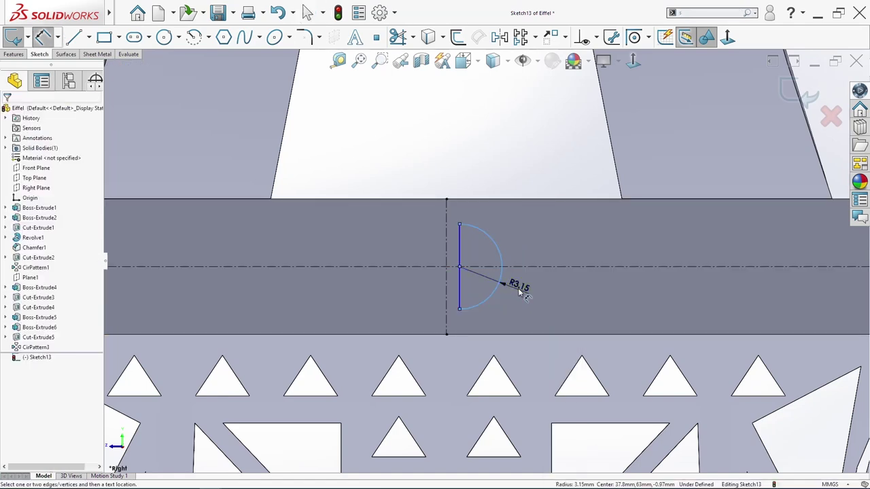
{"action": "left_click", "coordinate": [520, 292]}
{"action": "type", "text": "3.5"}
{"action": "key", "text": "Return"}
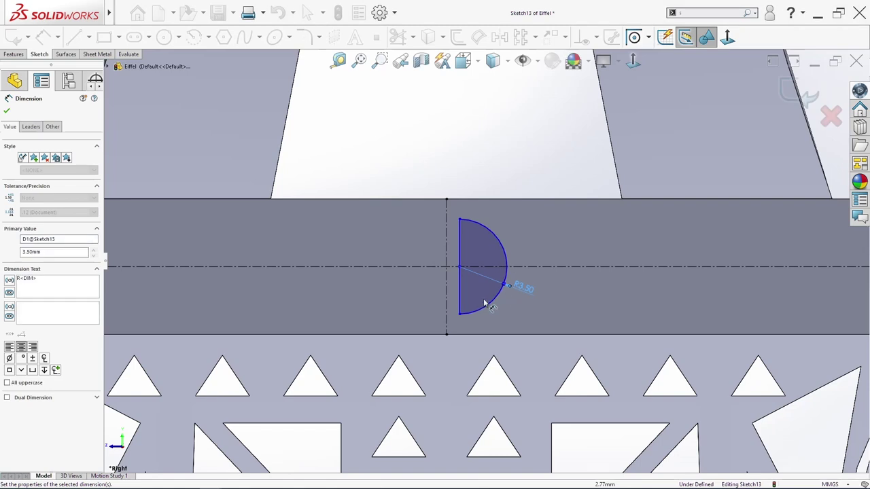
Dimension the half circle's straight edge 0.7 mm from the vertical centerline
{"action": "left_click", "coordinate": [460, 300]}
{"action": "left_click", "coordinate": [446, 285]}
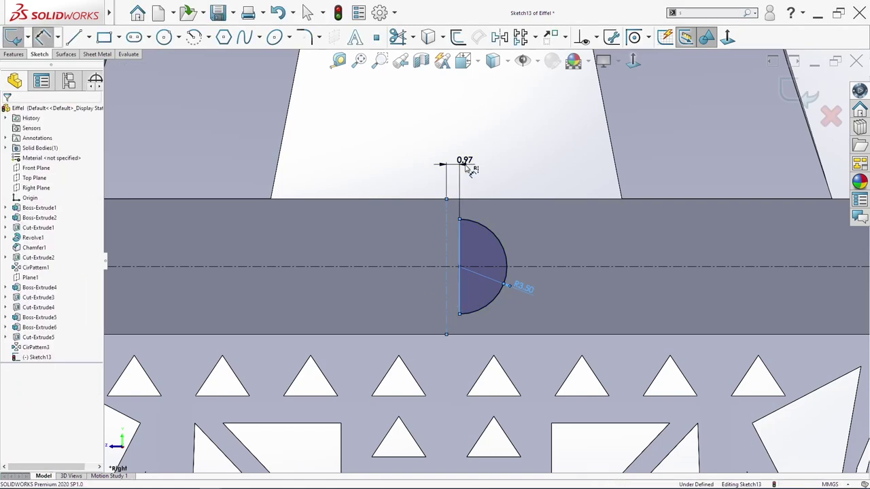
{"action": "left_click", "coordinate": [465, 165]}
{"action": "type", "text": "0.5"}
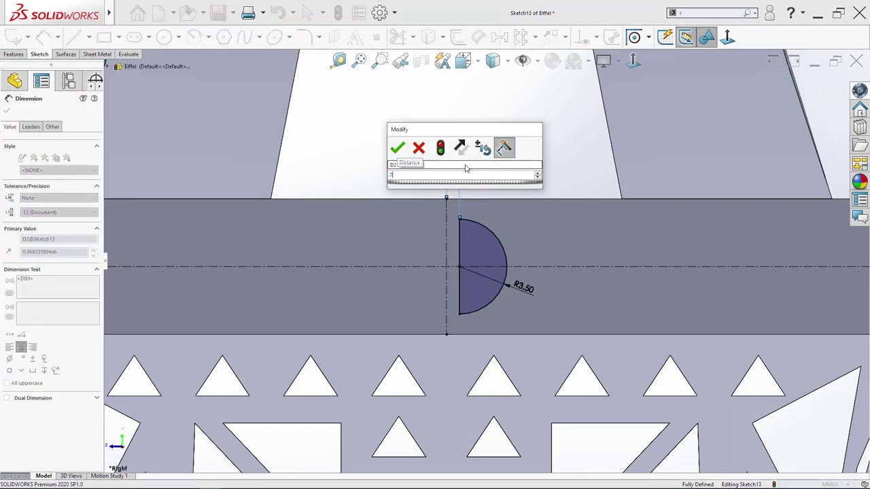
{"action": "key", "text": "Return"}
{"action": "key", "text": "Escape"}
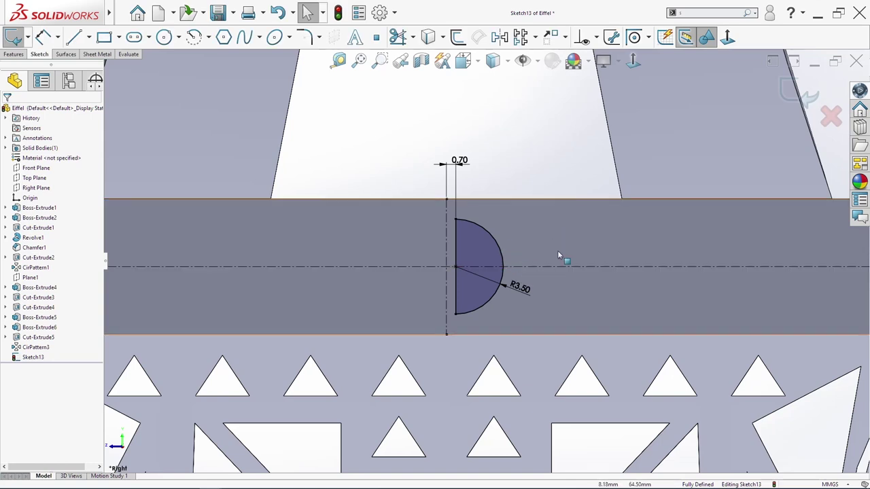
Mirror the half circle's line and arc about the vertical centerline
{"action": "left_click_drag", "start_coordinate": [533, 316], "coordinate": [432, 211]}
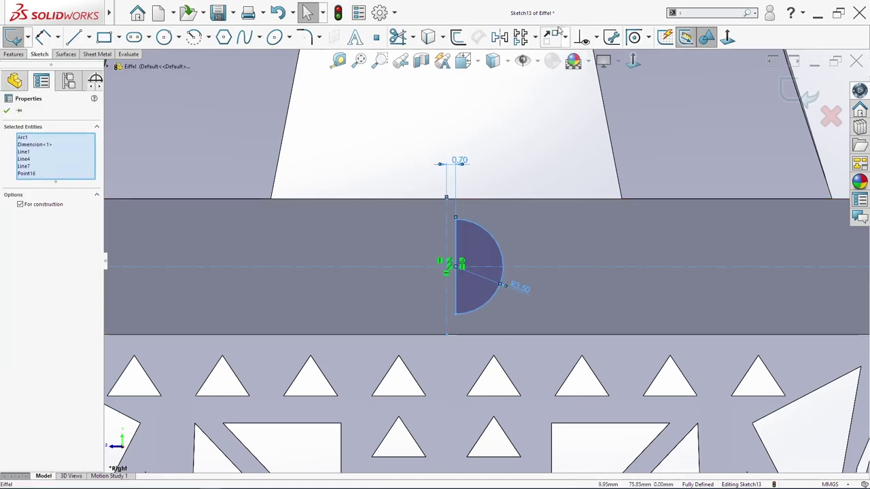
{"action": "left_click", "coordinate": [596, 267], "text": "ctrl"}
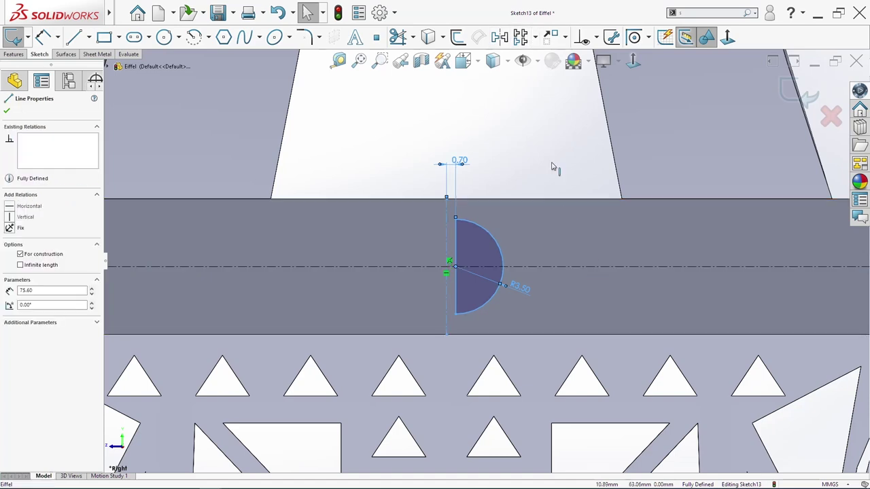
{"action": "left_click", "coordinate": [501, 38]}
Set up a linear sketch pattern of both half circles along the X-axis with 9.5 mm spacing and 6 instances
{"action": "left_click_drag", "start_coordinate": [375, 206], "coordinate": [595, 333]}
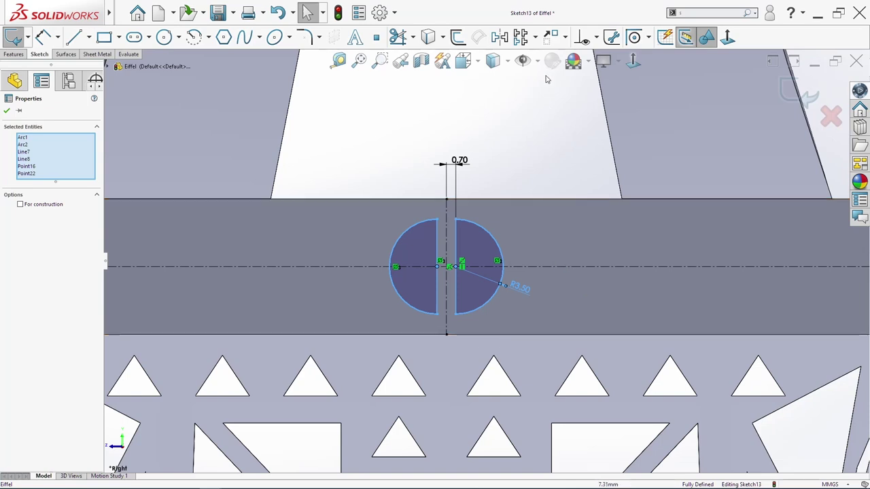
{"action": "left_click", "coordinate": [536, 38]}
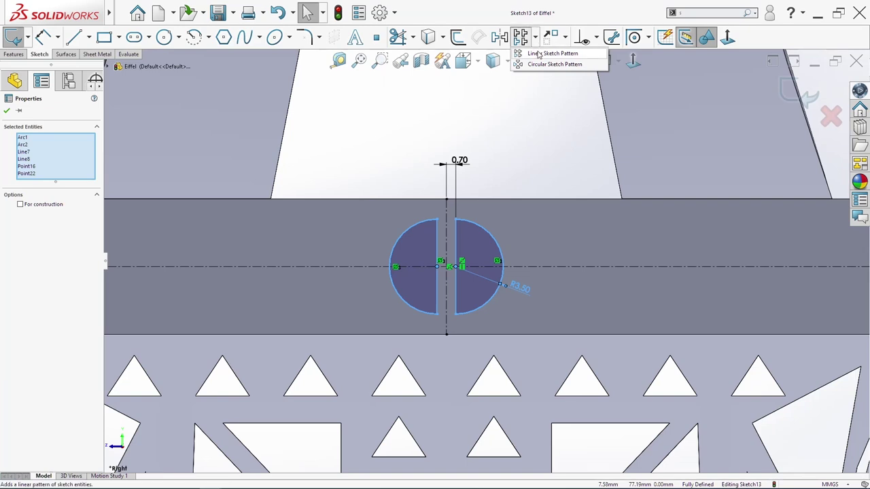
{"action": "left_click", "coordinate": [538, 55]}
{"action": "scroll", "coordinate": [574, 309], "scroll_direction": "up", "scroll_amount": 3}
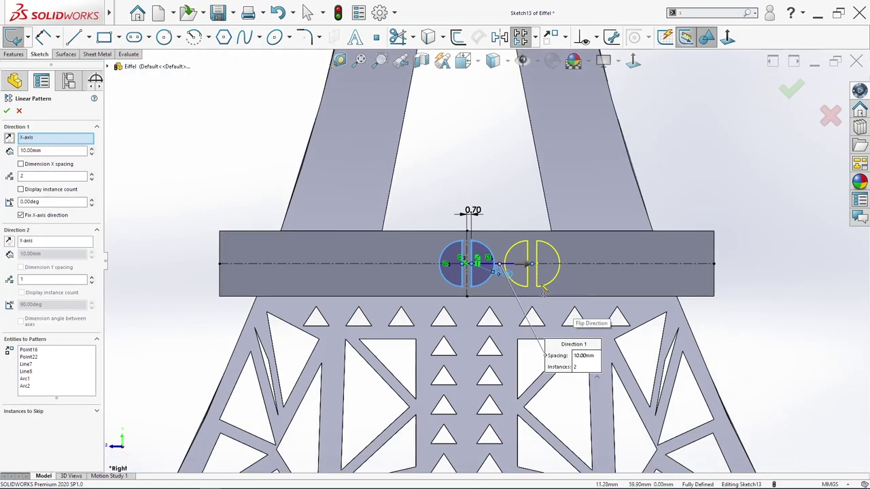
{"action": "scroll", "coordinate": [544, 291], "scroll_direction": "down", "scroll_amount": 1}
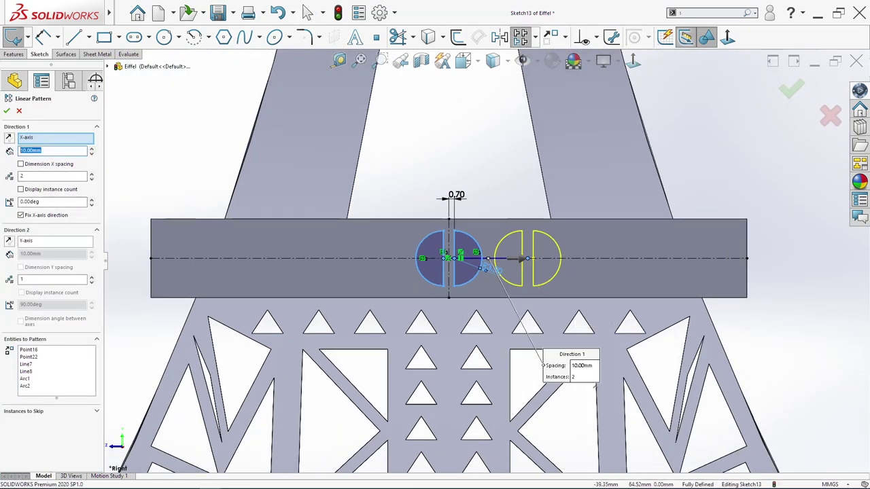
{"action": "type", "text": "9.5"}
{"action": "key", "text": "Return"}
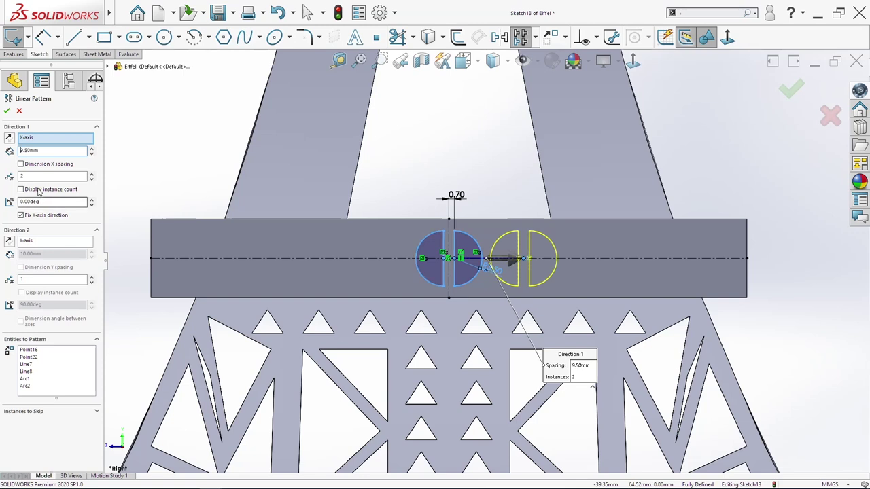
{"action": "type", "text": "6"}
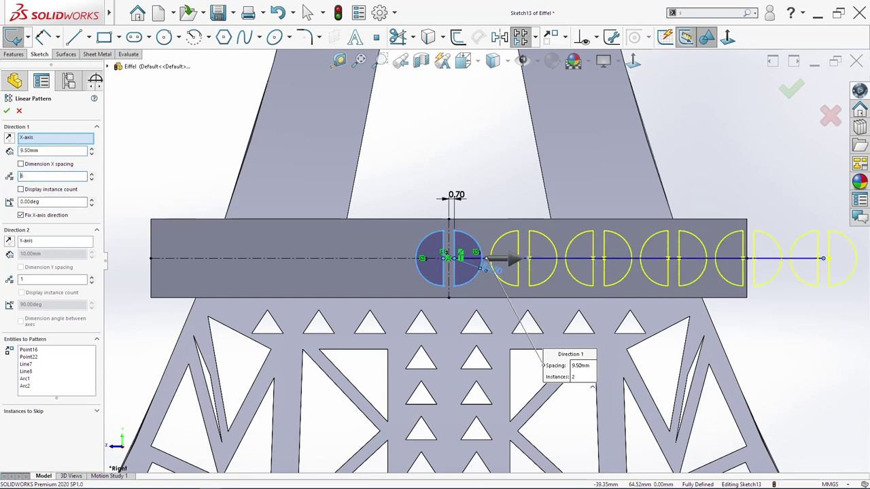
Reduce the pattern's X-axis spacing, trying 9 mm before setting it to 9.3 mm
{"action": "mouse_move", "coordinate": [646, 268]}
{"action": "middle_mouse_down"}
{"action": "mouse_move", "coordinate": [646, 286]}
{"action": "mouse_move", "coordinate": [430, 217]}
{"action": "middle_mouse_up"}
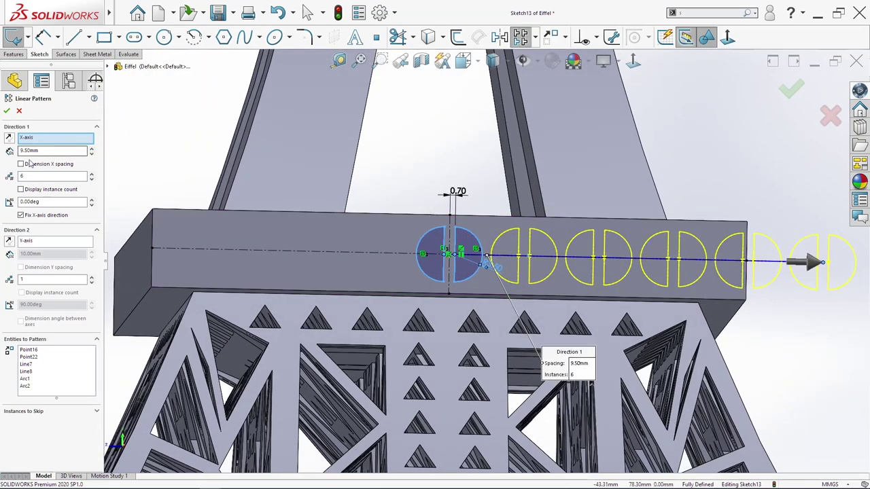
{"action": "type", "text": "9"}
{"action": "key", "text": "Return"}
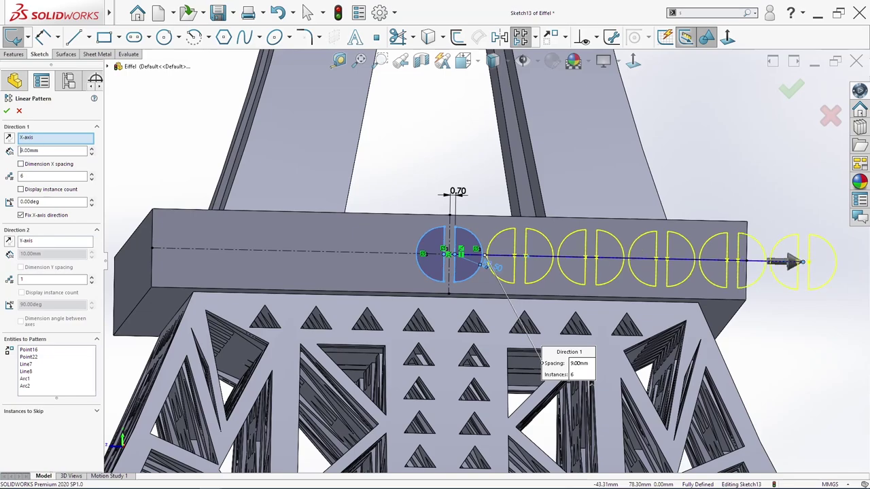
{"action": "middle_click_drag", "start_coordinate": [687, 231], "coordinate": [693, 272]}
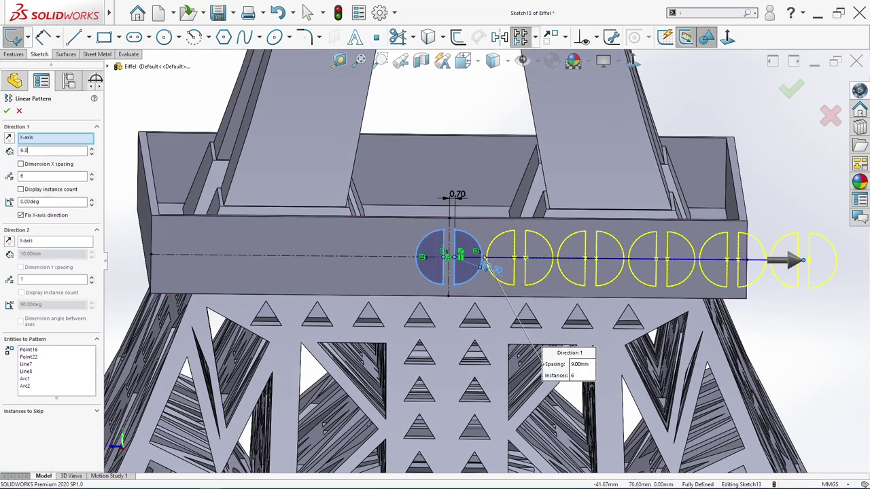
{"action": "key", "text": "Return"}
Examine how the patterned half circles fit the platform's face, especially at its end edge, and return to the right view
{"action": "scroll", "coordinate": [601, 249], "scroll_direction": "down", "scroll_amount": 2}
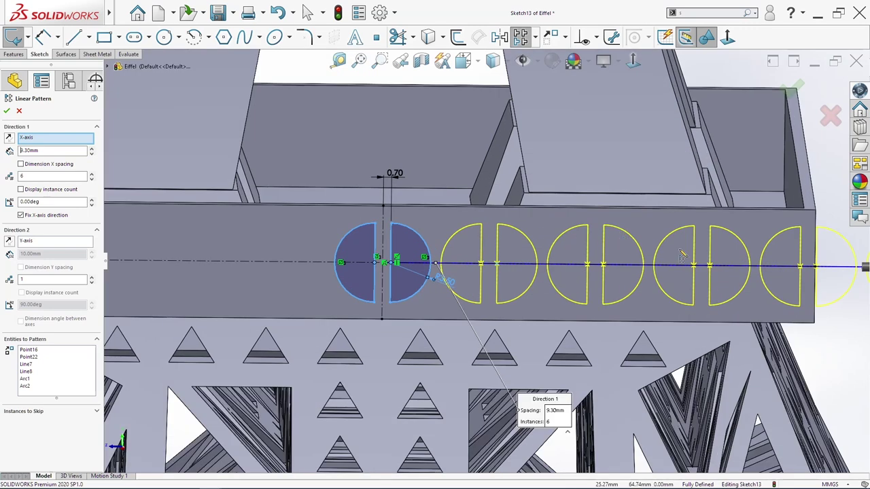
{"action": "middle_click_drag", "start_coordinate": [740, 247], "coordinate": [724, 247]}
{"action": "scroll", "coordinate": [788, 243], "scroll_direction": "up", "scroll_amount": 3}
{"action": "scroll", "coordinate": [794, 243], "scroll_direction": "down", "scroll_amount": 4}
{"action": "mouse_move", "coordinate": [515, 263]}
{"action": "middle_mouse_down"}
{"action": "mouse_move", "coordinate": [524, 294]}
{"action": "mouse_move", "coordinate": [490, 245]}
{"action": "middle_mouse_up"}
{"action": "middle_click_drag", "start_coordinate": [529, 303], "coordinate": [528, 278]}
{"action": "scroll", "coordinate": [525, 277], "scroll_direction": "down", "scroll_amount": 7}
{"action": "middle_click_drag", "start_coordinate": [488, 308], "coordinate": [499, 321]}
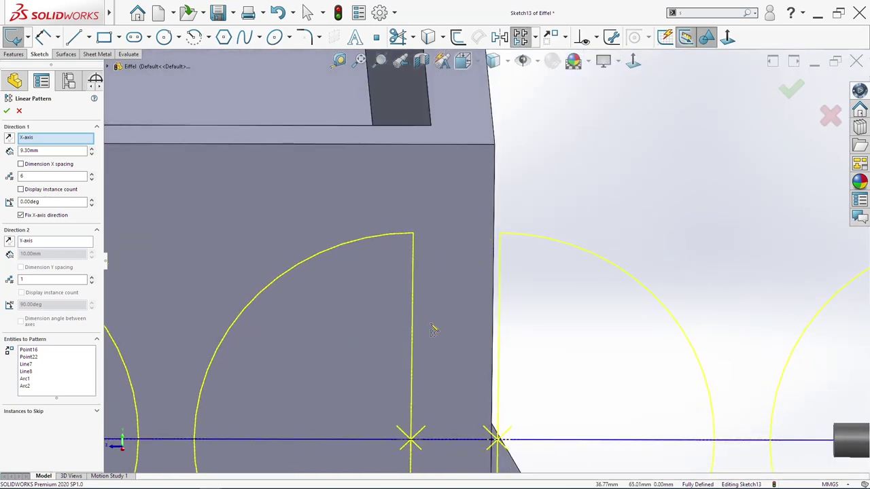
{"action": "scroll", "coordinate": [429, 322], "scroll_direction": "up", "scroll_amount": 5}
{"action": "scroll", "coordinate": [353, 312], "scroll_direction": "down", "scroll_amount": 2}
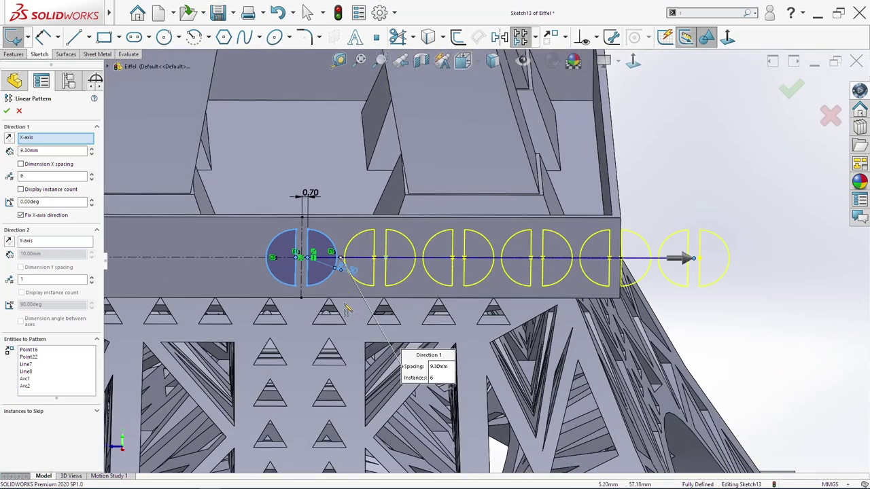
{"action": "key", "text": "space"}
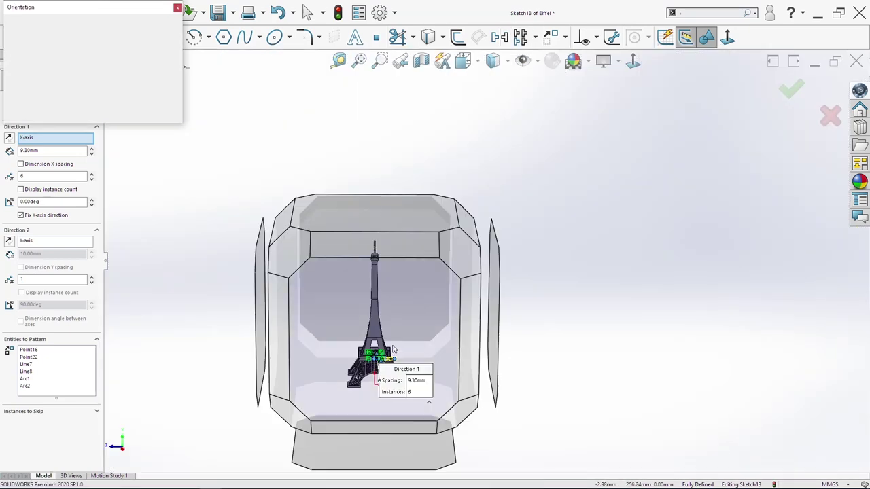
{"action": "left_click", "coordinate": [393, 350]}
{"action": "scroll", "coordinate": [434, 326], "scroll_direction": "up", "scroll_amount": 3}
{"action": "scroll", "coordinate": [467, 347], "scroll_direction": "down", "scroll_amount": 5}
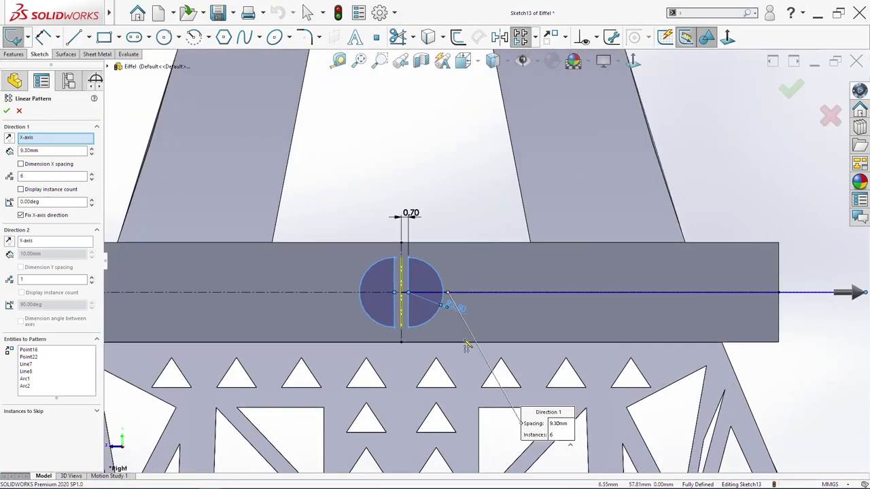
Add a second pattern direction along the platform's upper edge with 2 instances, reversed to the opposite side
{"action": "left_click", "coordinate": [49, 242]}
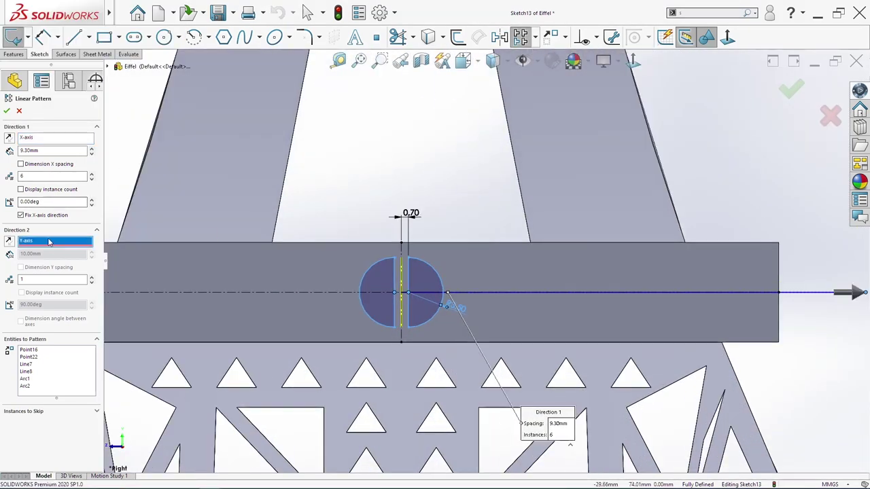
{"action": "left_click", "coordinate": [233, 245]}
{"action": "scroll", "coordinate": [428, 360], "scroll_direction": "up", "scroll_amount": 2}
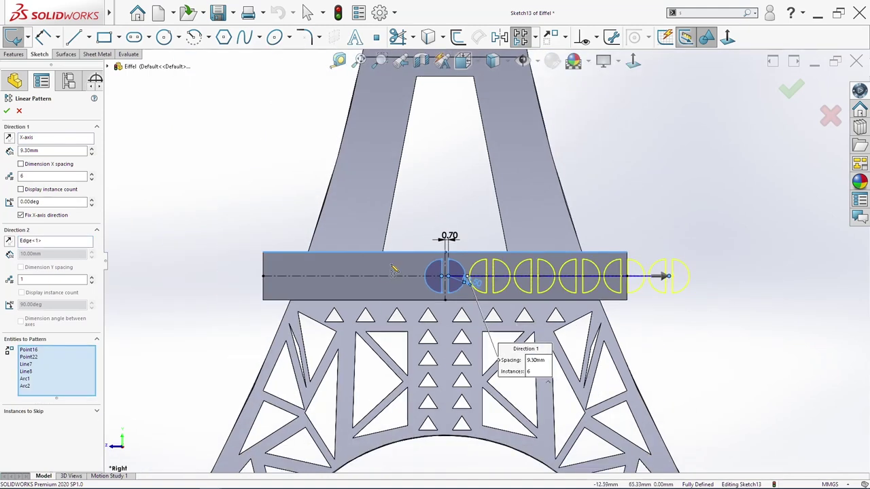
{"action": "scroll", "coordinate": [464, 280], "scroll_direction": "down", "scroll_amount": 2}
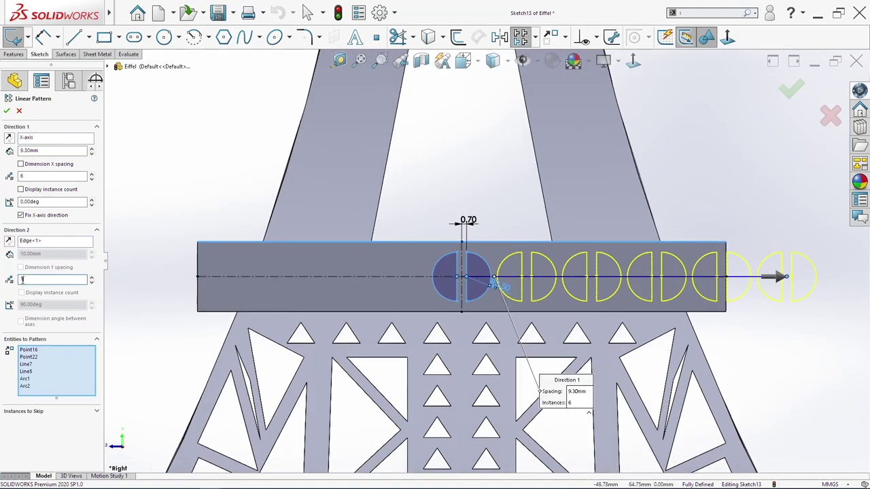
{"action": "type", "text": "2"}
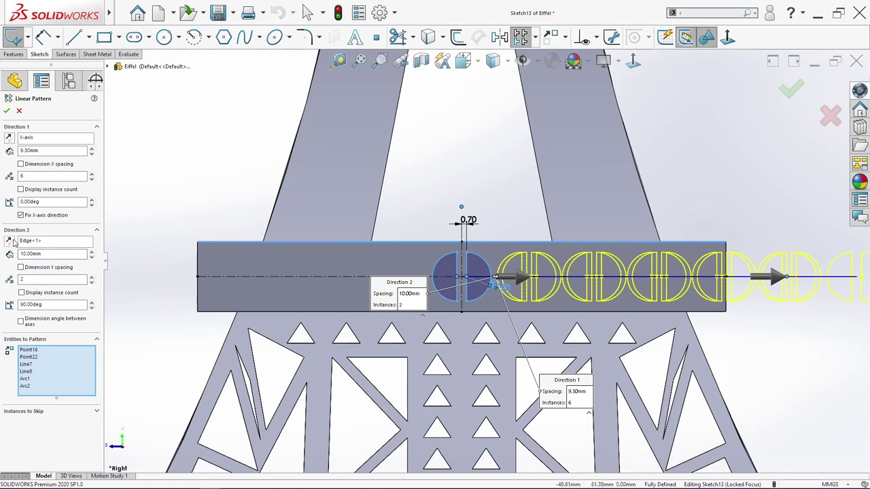
{"action": "left_click", "coordinate": [9, 241]}
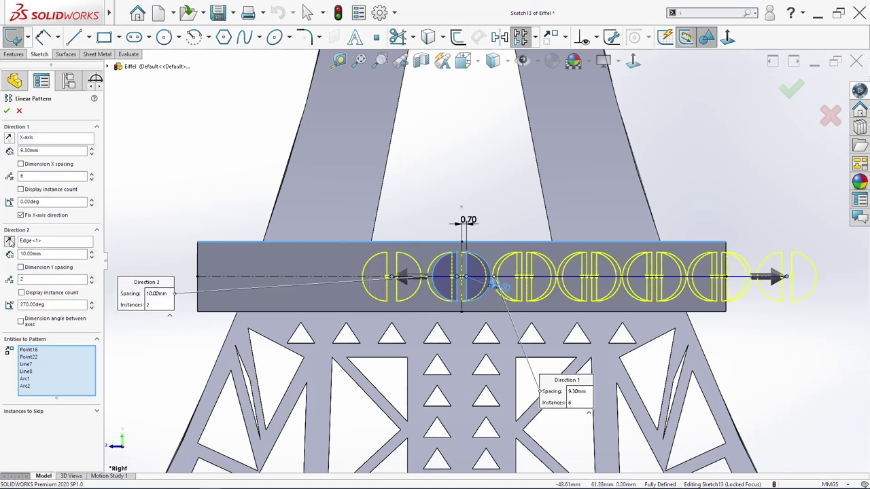
Set the second direction's spacing to 55.8 mm and accept the linear pattern
{"action": "type", "text": "56"}
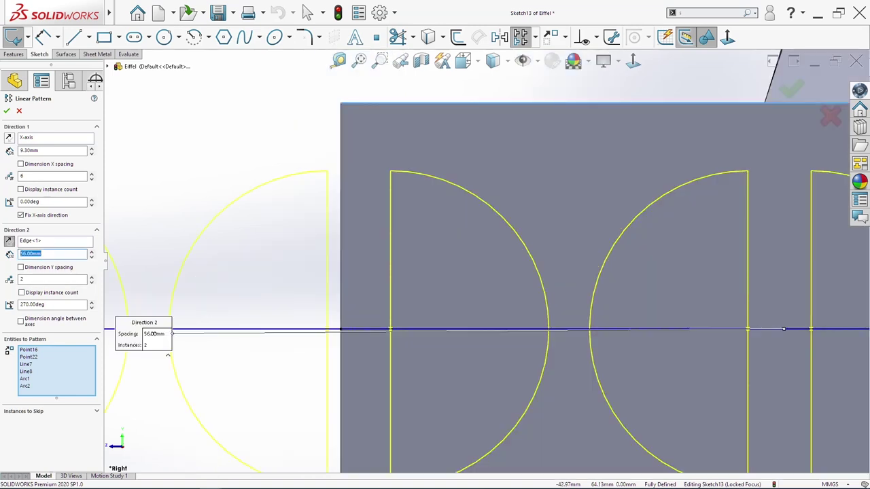
{"action": "type", "text": "55.8"}
{"action": "key", "text": "Return"}
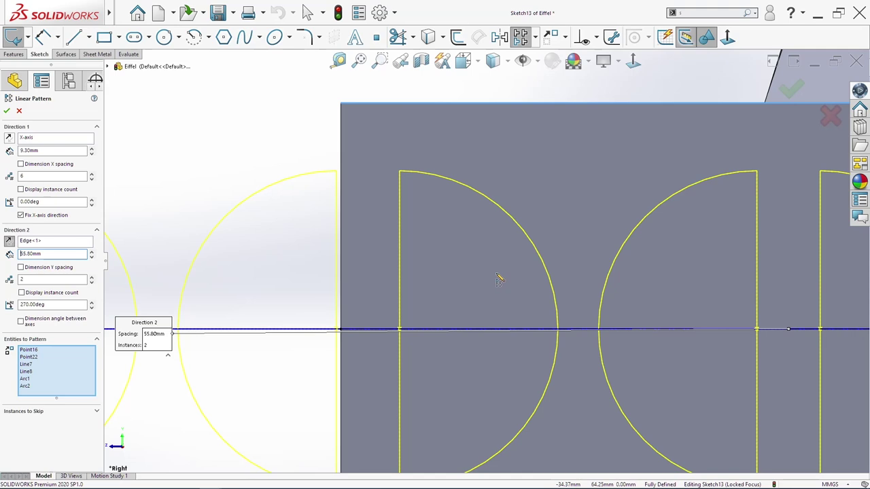
{"action": "scroll", "coordinate": [498, 280], "scroll_direction": "up", "scroll_amount": 6}
{"action": "scroll", "coordinate": [652, 298], "scroll_direction": "down", "scroll_amount": 1}
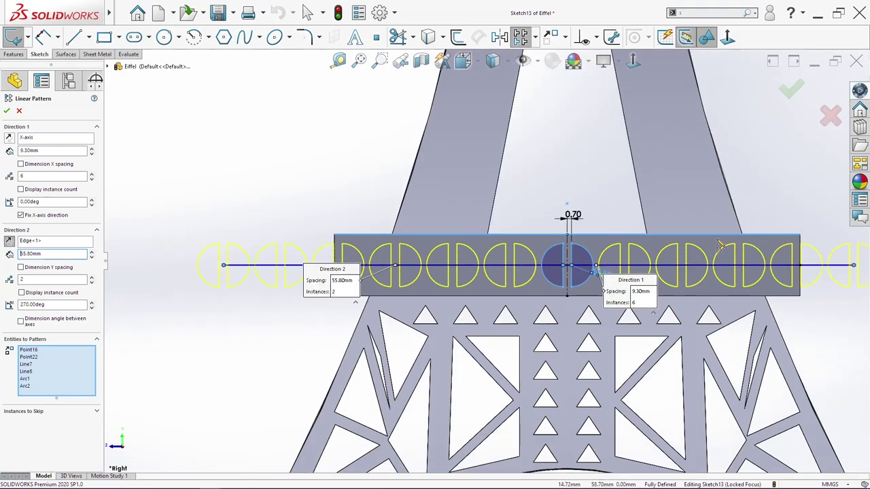
{"action": "left_click", "coordinate": [792, 88]}
Dimension the distance between the inner straight edges of the two half-circle pairs flanking the central pair
{"action": "key", "text": "s"}
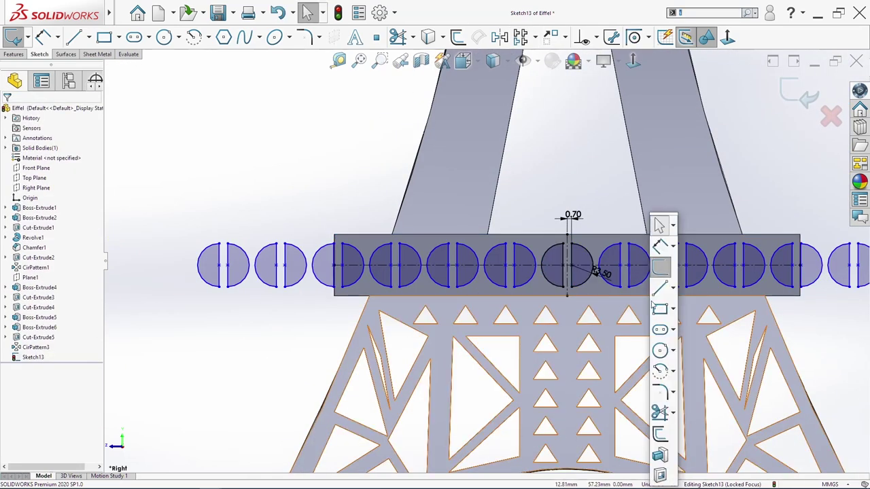
{"action": "left_click", "coordinate": [658, 246]}
{"action": "left_click", "coordinate": [514, 268]}
{"action": "left_click", "coordinate": [620, 269]}
{"action": "left_click", "coordinate": [564, 176]}
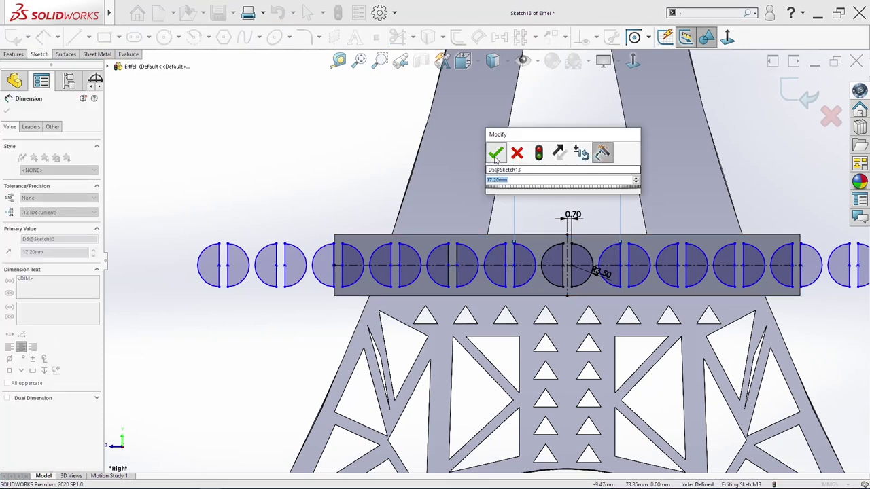
{"action": "left_click", "coordinate": [495, 156]}
Dimension the distance from the central right half circle's straight edge to the nearest straight edge of the next pair
{"action": "left_click", "coordinate": [615, 255]}
{"action": "left_click", "coordinate": [618, 254]}
{"action": "left_click", "coordinate": [591, 197]}
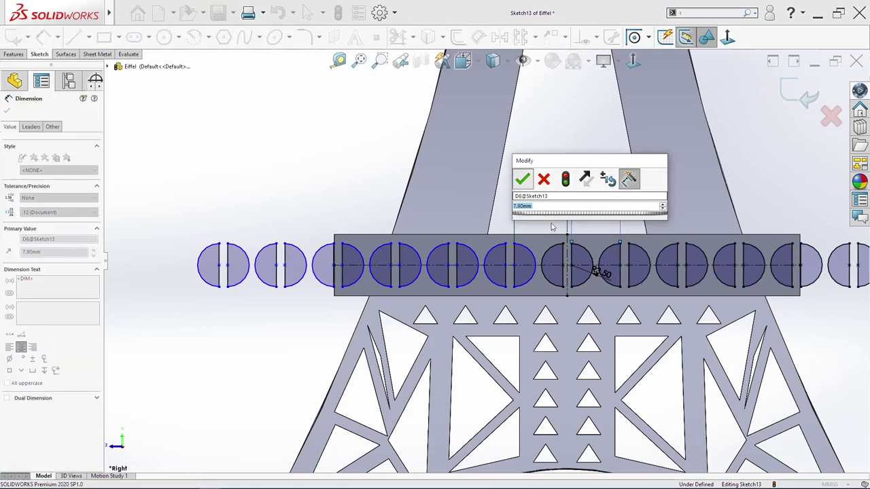
{"action": "key", "text": "Return"}
Try moving the upper endpoint of the nearest half circle left of the central pair and undo the move
{"action": "left_click", "coordinate": [534, 252]}
{"action": "key", "text": "Escape"}
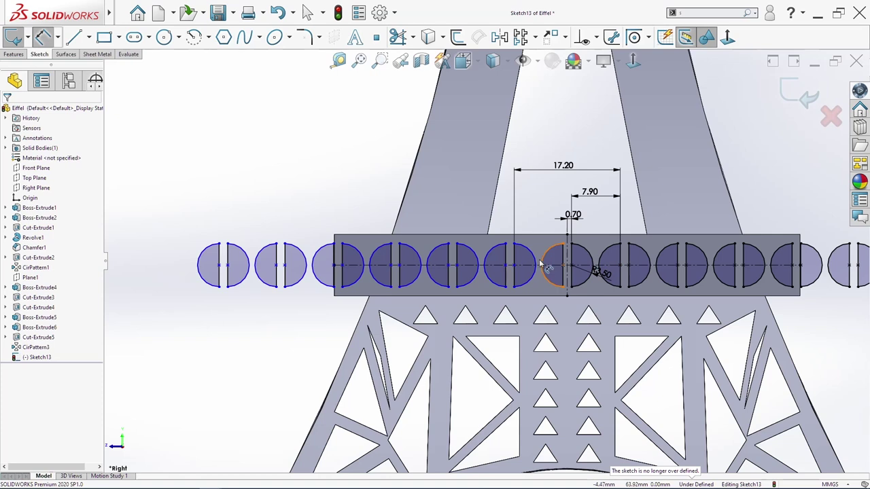
{"action": "key", "text": "Escape"}
{"action": "left_click_drag", "start_coordinate": [515, 242], "coordinate": [534, 225]}
{"action": "key", "text": "ctrl+z"}
Dimension the vertical distance between the center of the half circle left of the central pair and the platform's upper edge
{"action": "key", "text": "s"}
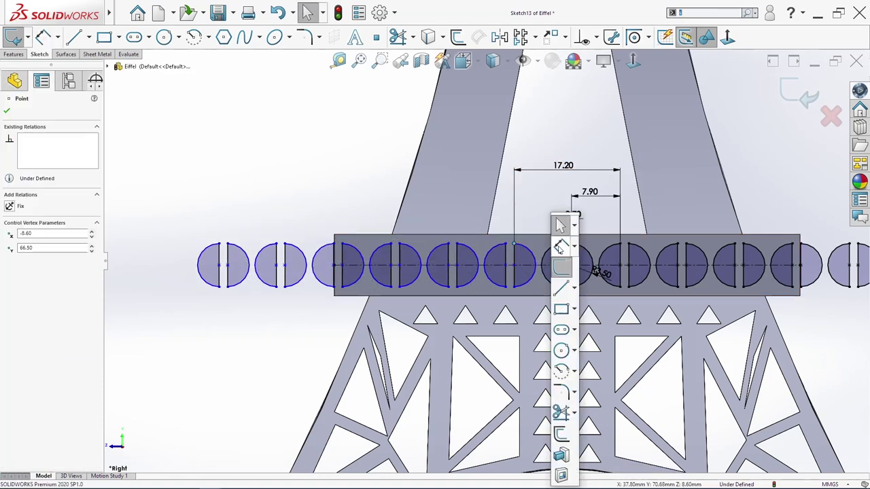
{"action": "left_click", "coordinate": [560, 247]}
{"action": "left_click", "coordinate": [513, 265]}
{"action": "left_click", "coordinate": [523, 235]}
{"action": "left_click", "coordinate": [534, 216]}
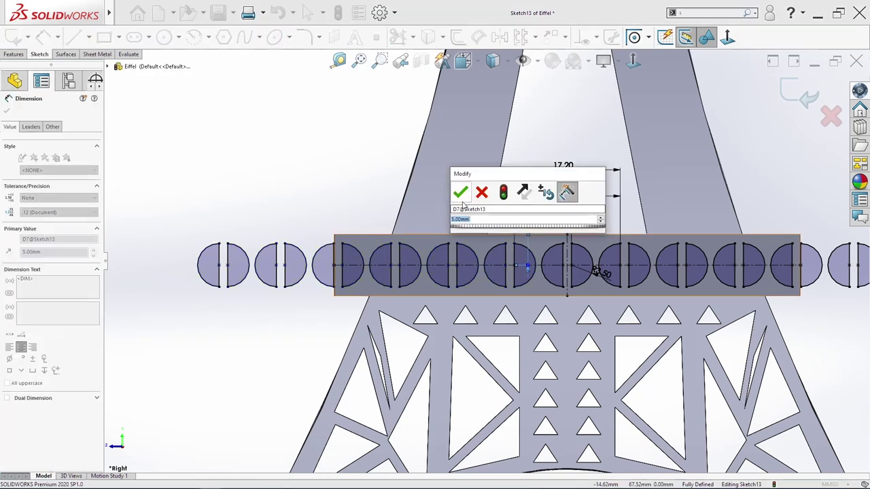
{"action": "key", "text": "Return"}
{"action": "scroll", "coordinate": [656, 274], "scroll_direction": "up", "scroll_amount": 1}
{"action": "key", "text": "Escape"}
{"action": "scroll", "coordinate": [656, 274], "scroll_direction": "up", "scroll_amount": 1}
Cut the half-circle sketch into the platform's side face as a blind extruded cut 3 mm deep
{"action": "key", "text": "s"}
{"action": "left_click", "coordinate": [257, 157]}
{"action": "left_click", "coordinate": [7, 53]}
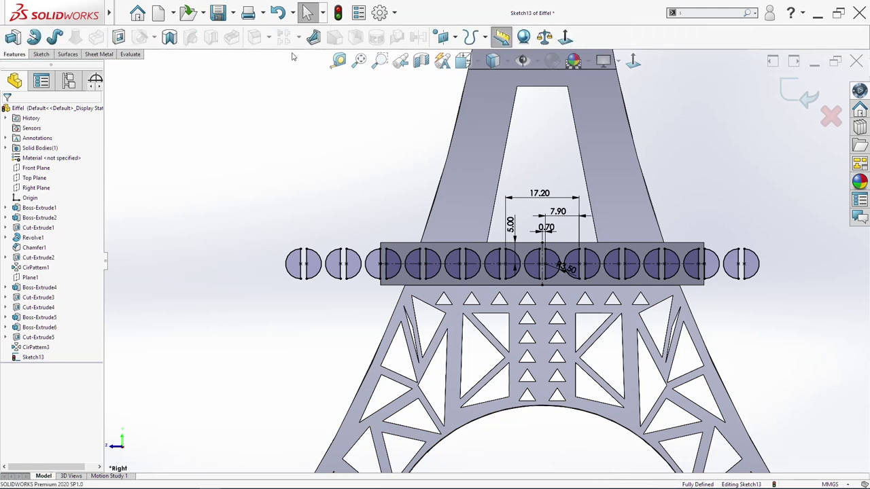
{"action": "left_click", "coordinate": [119, 36]}
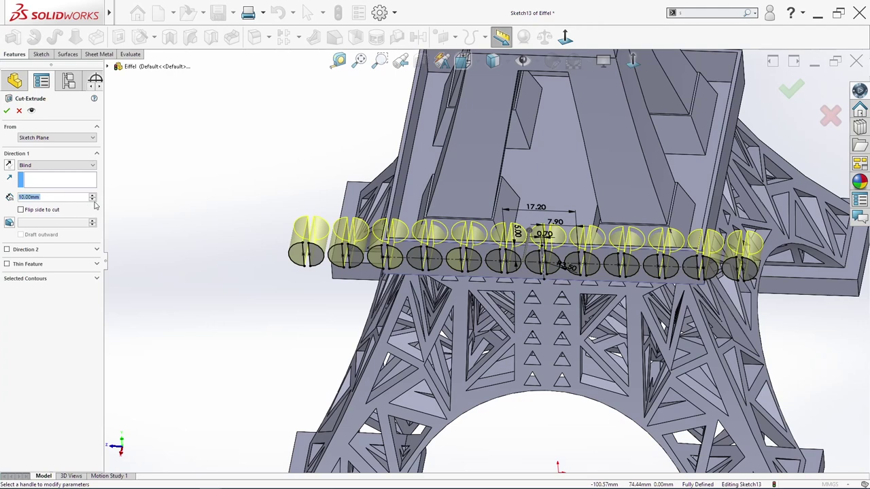
{"action": "type", "text": "3"}
{"action": "key", "text": "Return"}
{"action": "middle_click_drag", "start_coordinate": [557, 323], "coordinate": [522, 329]}
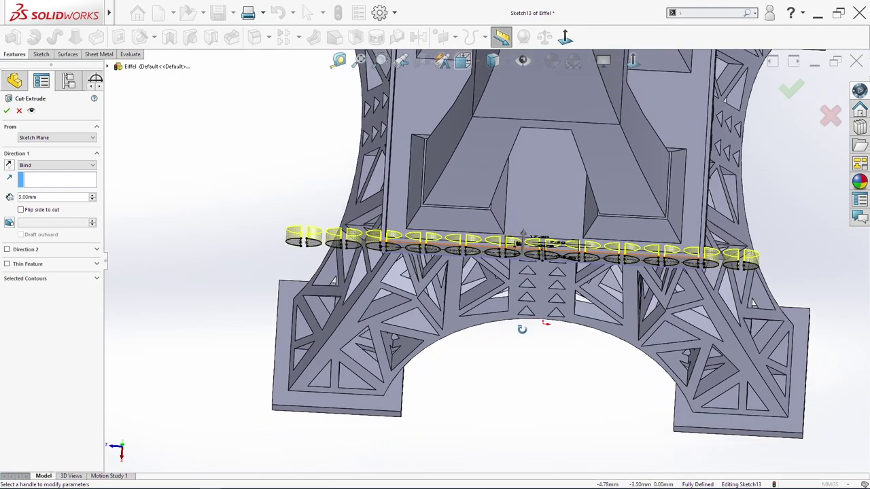
{"action": "scroll", "coordinate": [534, 349], "scroll_direction": "down", "scroll_amount": 6}
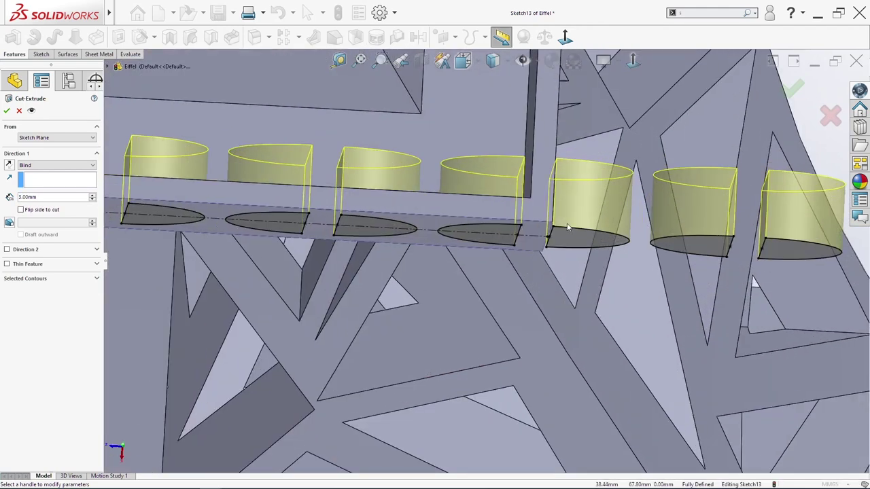
{"action": "scroll", "coordinate": [565, 228], "scroll_direction": "up", "scroll_amount": 8}
{"action": "scroll", "coordinate": [544, 267], "scroll_direction": "down", "scroll_amount": 6}
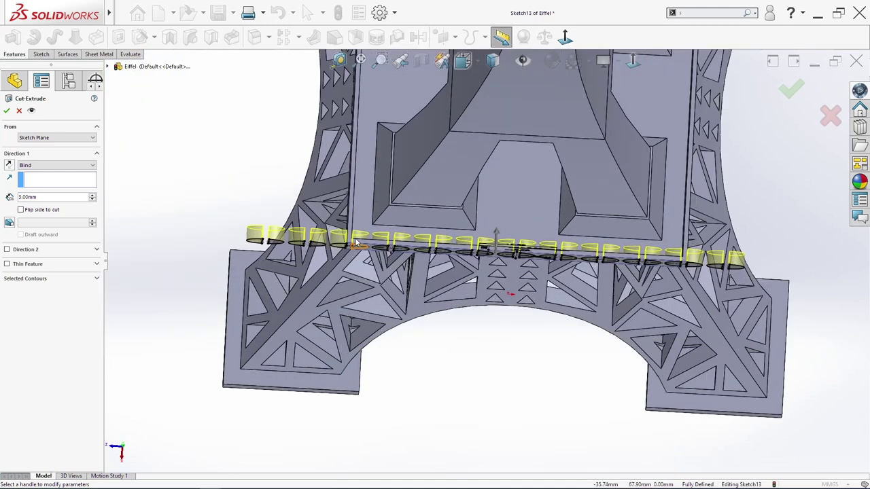
{"action": "scroll", "coordinate": [544, 265], "scroll_direction": "up", "scroll_amount": 2}
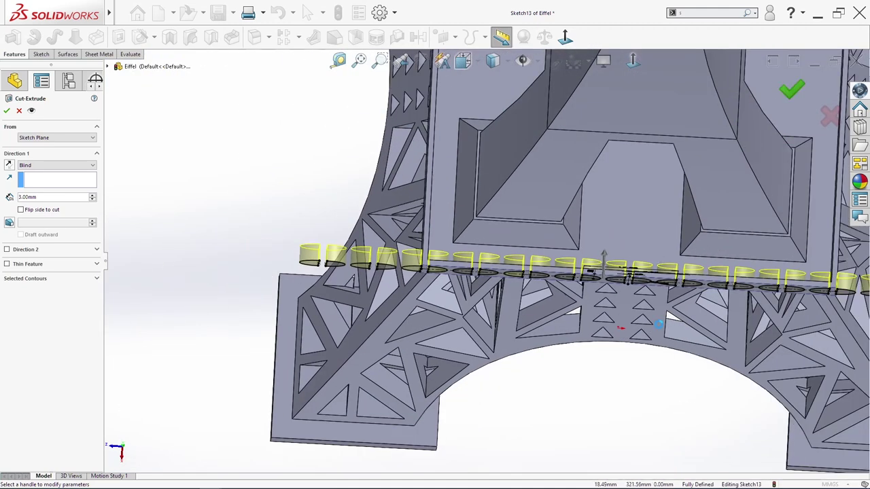
{"action": "key", "text": "Return"}
Examine the half-circle cuts along the platform's side wall up close and from several angles
{"action": "scroll", "coordinate": [493, 279], "scroll_direction": "down", "scroll_amount": 4}
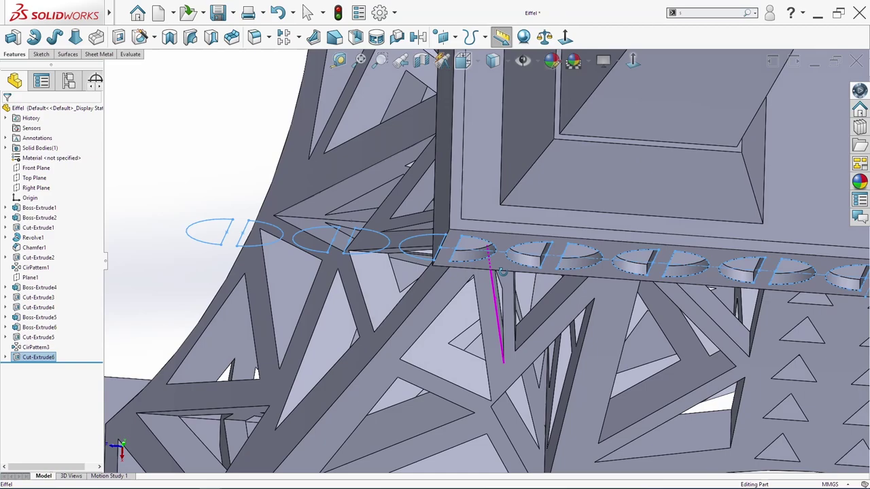
{"action": "middle_click_drag", "start_coordinate": [502, 271], "coordinate": [467, 191]}
{"action": "scroll", "coordinate": [467, 192], "scroll_direction": "up", "scroll_amount": 3}
{"action": "scroll", "coordinate": [745, 187], "scroll_direction": "up", "scroll_amount": 3}
{"action": "scroll", "coordinate": [700, 210], "scroll_direction": "down", "scroll_amount": 6}
{"action": "middle_click_drag", "start_coordinate": [695, 216], "coordinate": [553, 259]}
{"action": "left_click", "coordinate": [553, 260]}
{"action": "scroll", "coordinate": [421, 305], "scroll_direction": "up", "scroll_amount": 7}
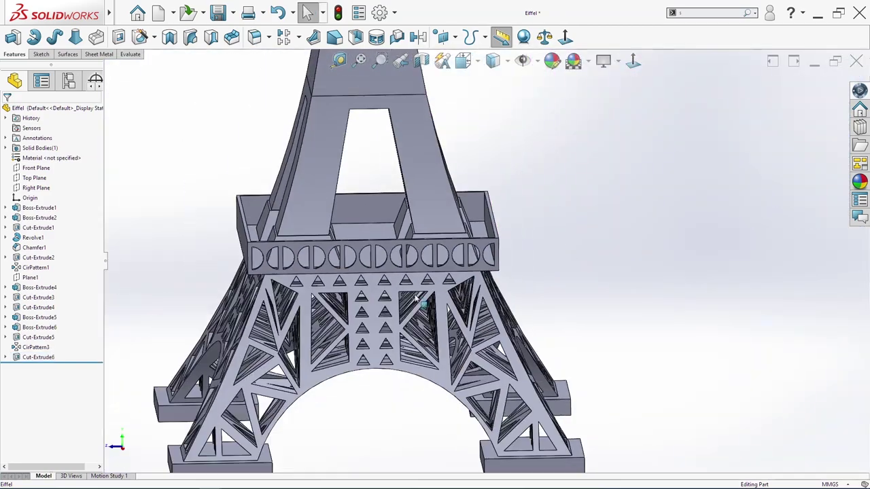
{"action": "middle_click_drag", "start_coordinate": [386, 282], "coordinate": [388, 256]}
{"action": "scroll", "coordinate": [388, 256], "scroll_direction": "down", "scroll_amount": 5}
{"action": "mouse_move", "coordinate": [529, 295]}
{"action": "middle_mouse_down"}
{"action": "mouse_move", "coordinate": [637, 349]}
{"action": "mouse_move", "coordinate": [524, 297]}
{"action": "middle_mouse_up"}
{"action": "scroll", "coordinate": [524, 298], "scroll_direction": "up", "scroll_amount": 5}
Start a circular pattern of the half-circle cut, using the cylindrical face near the tower's top as the axis
{"action": "double_click", "coordinate": [38, 357]}
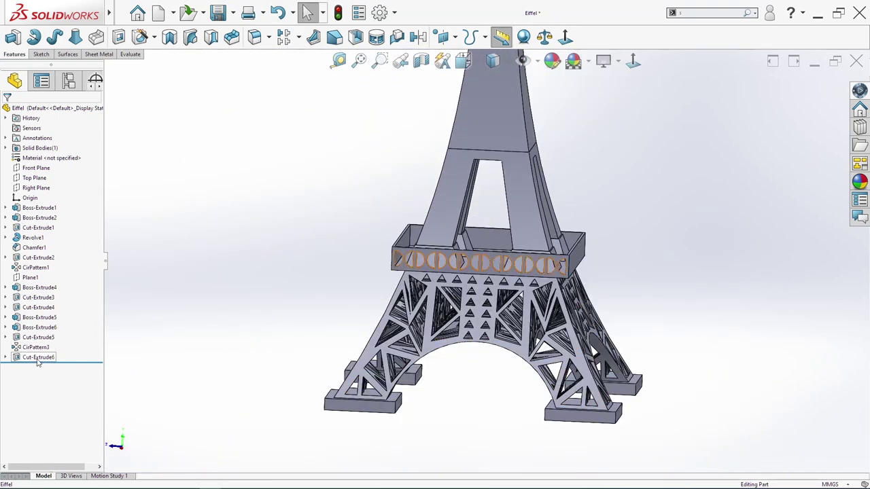
{"action": "middle_click_drag", "start_coordinate": [485, 314], "coordinate": [473, 311]}
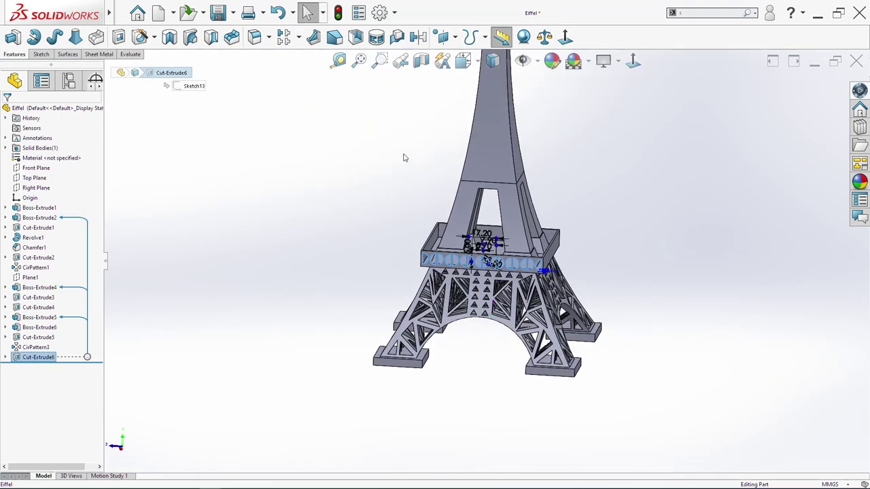
{"action": "scroll", "coordinate": [449, 157], "scroll_direction": "up", "scroll_amount": 3}
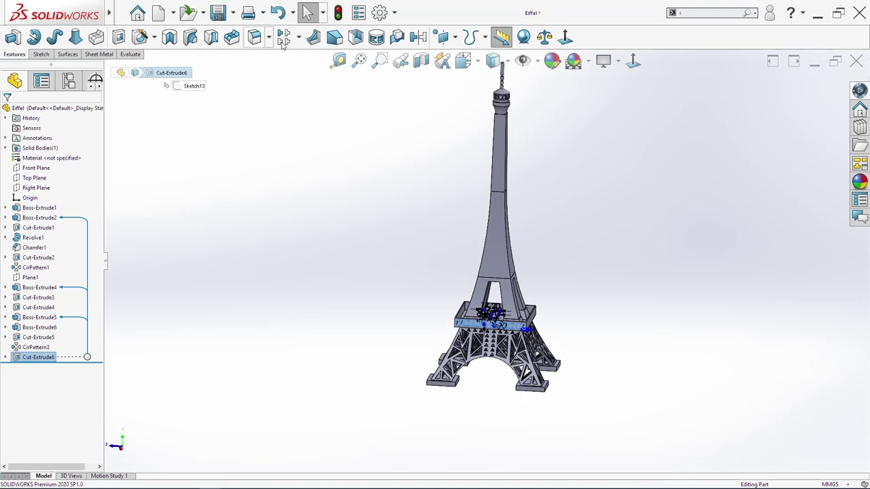
{"action": "left_click", "coordinate": [299, 37]}
{"action": "left_click", "coordinate": [312, 64]}
{"action": "scroll", "coordinate": [475, 129], "scroll_direction": "down", "scroll_amount": 5}
{"action": "left_click", "coordinate": [478, 202]}
{"action": "scroll", "coordinate": [593, 244], "scroll_direction": "up", "scroll_amount": 5}
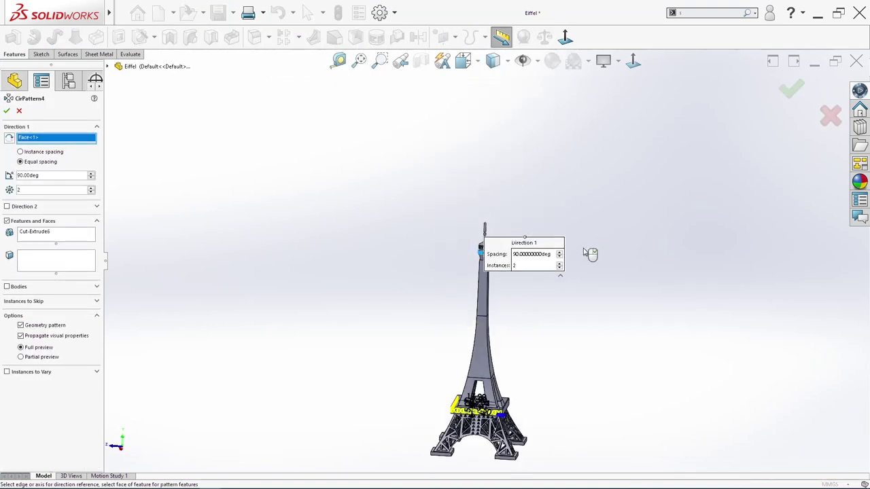
Create the circular pattern with 4 equally spaced instances over 360 degrees and save the part
{"action": "scroll", "coordinate": [479, 321], "scroll_direction": "down", "scroll_amount": 5}
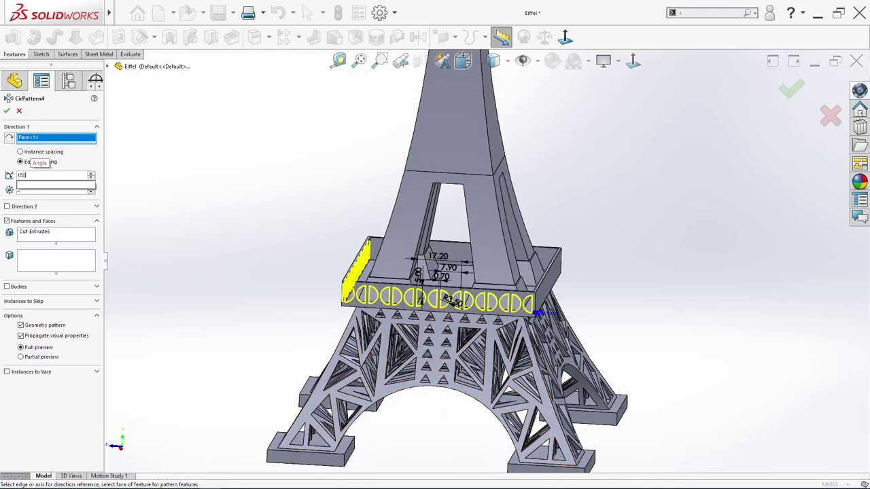
{"action": "type", "text": "180"}
{"action": "key", "text": "Return"}
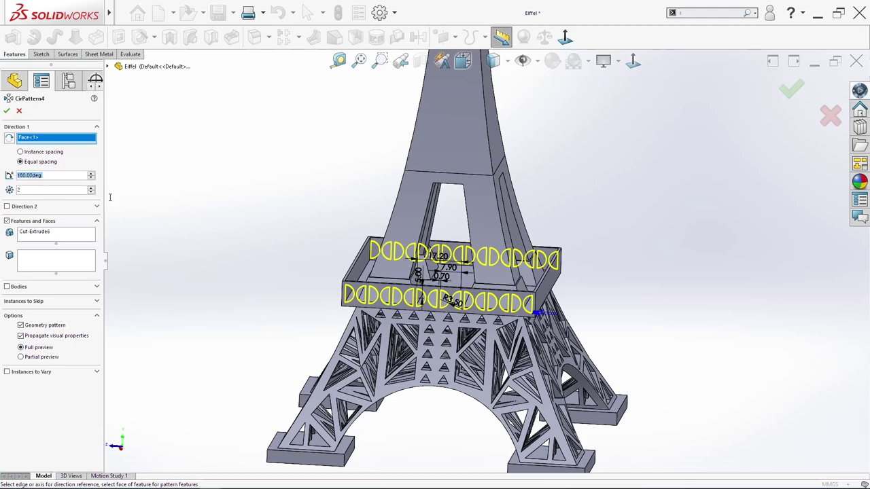
{"action": "left_click", "coordinate": [49, 188]}
{"action": "type", "text": "2"}
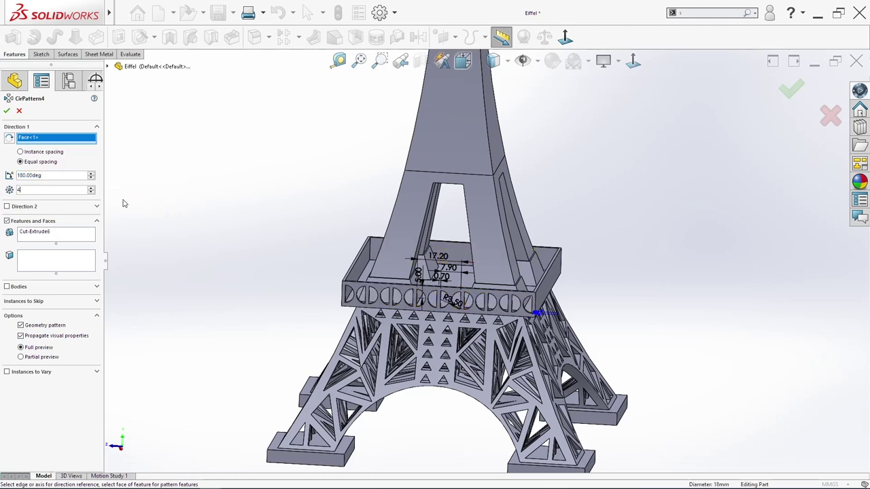
{"action": "mouse_move", "coordinate": [230, 244]}
{"action": "middle_mouse_down"}
{"action": "mouse_move", "coordinate": [275, 319]}
{"action": "mouse_move", "coordinate": [349, 316]}
{"action": "mouse_move", "coordinate": [320, 355]}
{"action": "mouse_move", "coordinate": [306, 363]}
{"action": "mouse_move", "coordinate": [236, 251]}
{"action": "middle_mouse_up"}
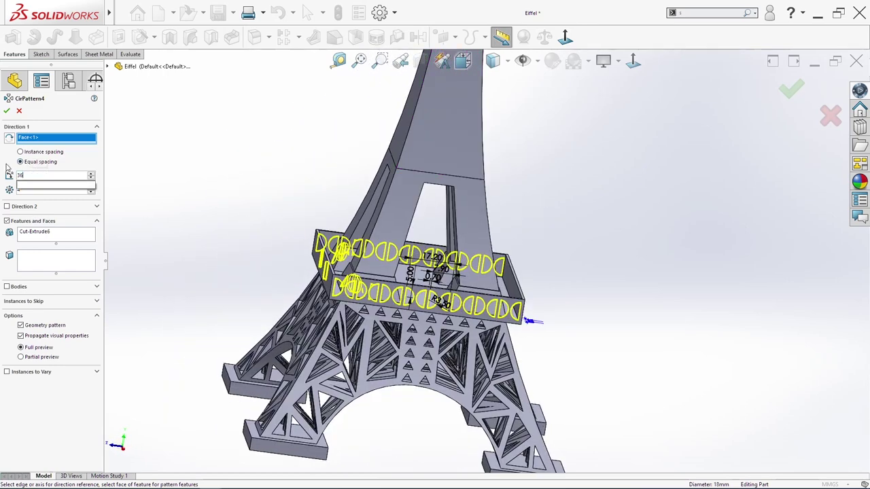
{"action": "key", "text": "Return"}
{"action": "middle_click_drag", "start_coordinate": [750, 300], "coordinate": [748, 129]}
{"action": "key", "text": "Return"}
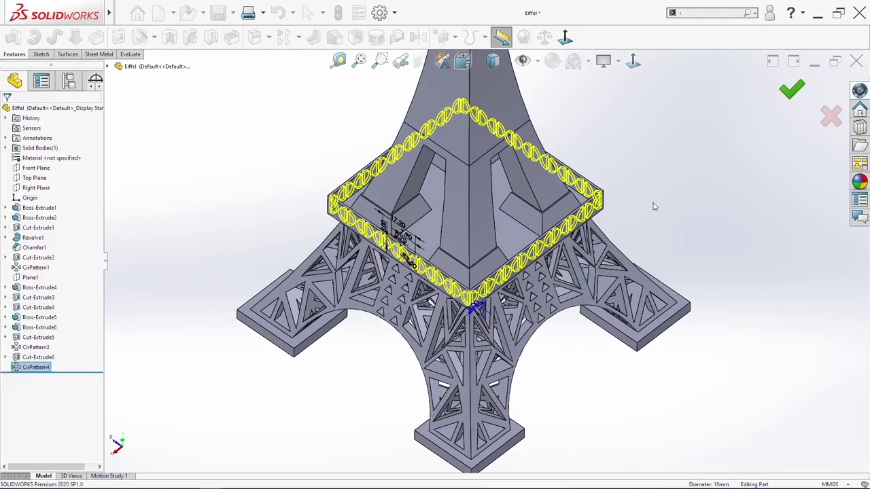
{"action": "middle_click_drag", "start_coordinate": [656, 205], "coordinate": [582, 245]}
{"action": "key", "text": "ctrl+s"}
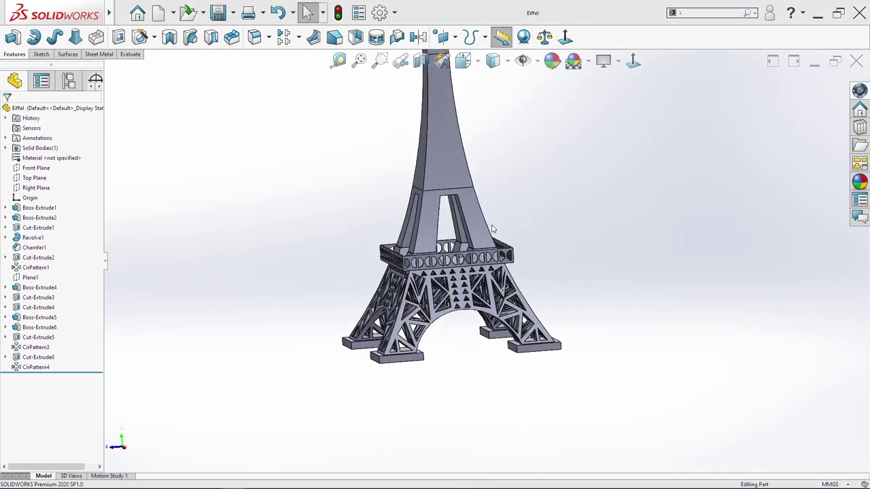
Create a reference plane through two adjacent horizontal edges of the tower just above the tapered leg openings
{"action": "scroll", "coordinate": [479, 187], "scroll_direction": "down", "scroll_amount": 3}
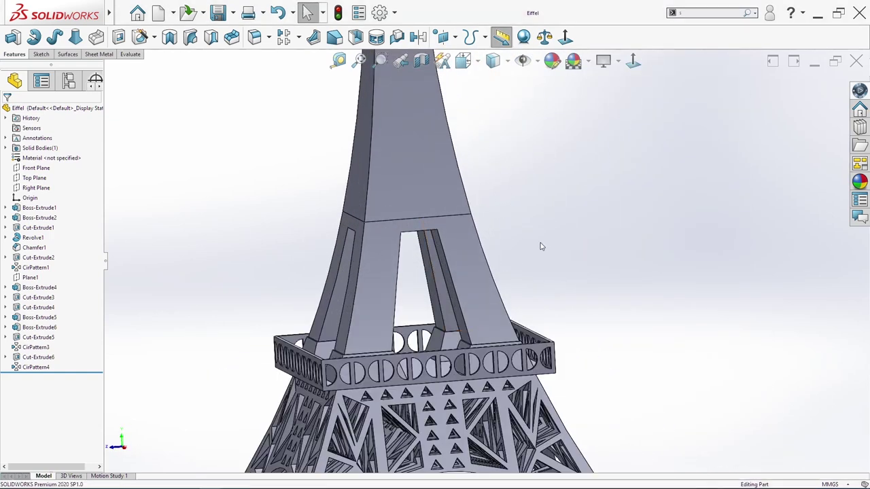
{"action": "scroll", "coordinate": [479, 244], "scroll_direction": "down", "scroll_amount": 1}
{"action": "scroll", "coordinate": [479, 245], "scroll_direction": "up", "scroll_amount": 2}
{"action": "middle_click_drag", "start_coordinate": [469, 253], "coordinate": [269, 252]}
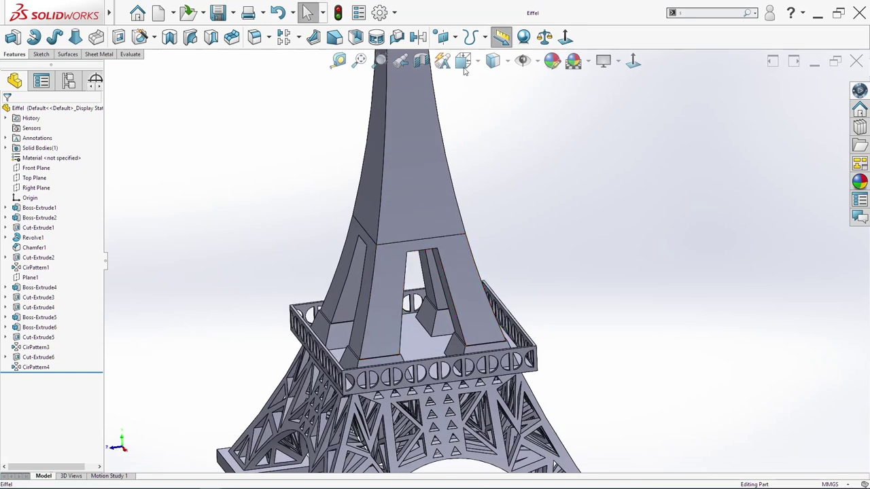
{"action": "left_click", "coordinate": [455, 37]}
{"action": "left_click", "coordinate": [454, 55]}
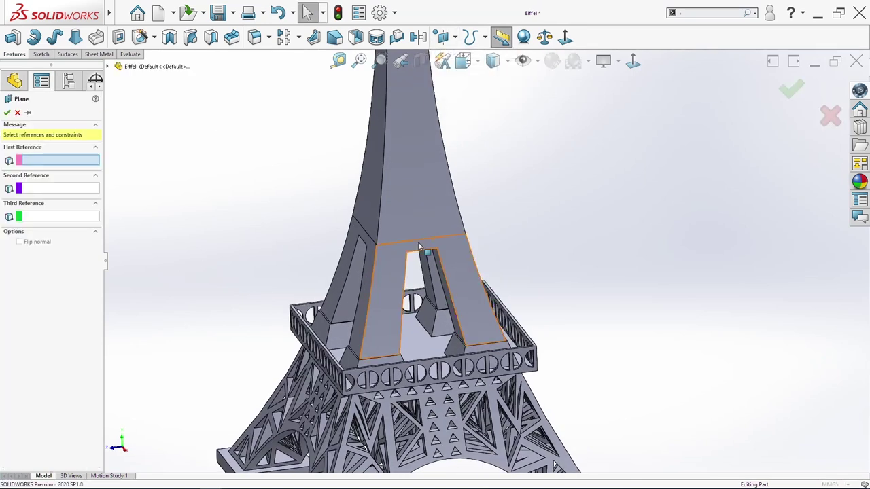
{"action": "left_click", "coordinate": [391, 243]}
{"action": "middle_click_drag", "start_coordinate": [294, 273], "coordinate": [320, 258]}
{"action": "left_click", "coordinate": [311, 240]}
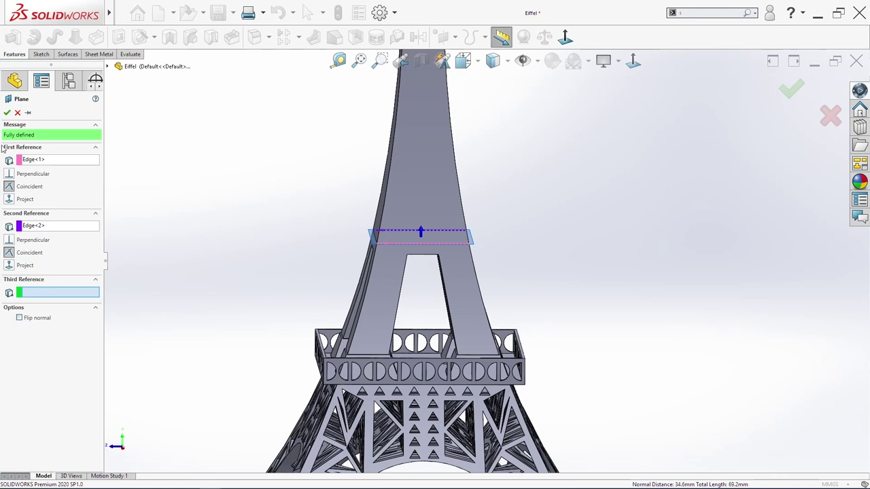
{"action": "left_click", "coordinate": [7, 113]}
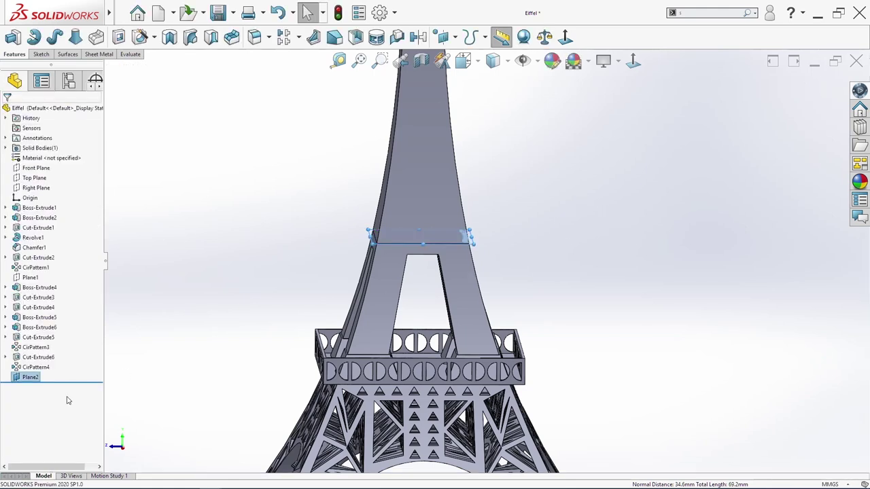
Create a second reference plane offset 7 mm above the plane through the tower's horizontal edges
{"action": "left_click", "coordinate": [454, 37]}
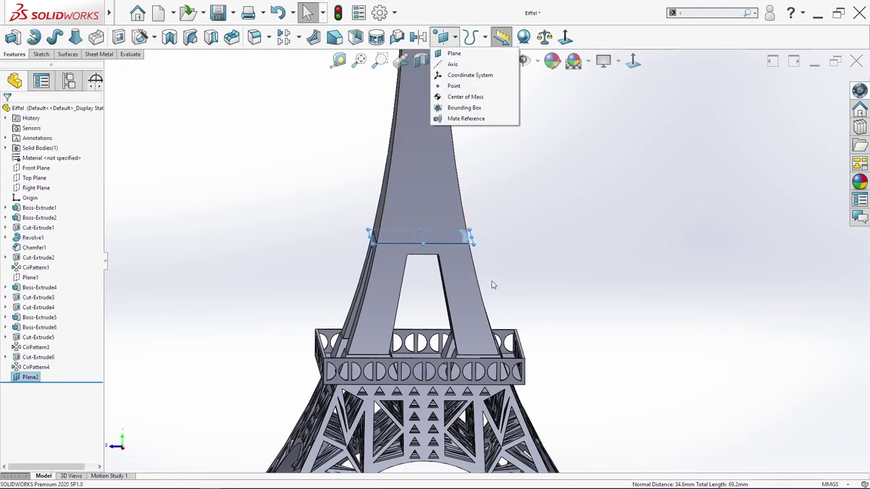
{"action": "left_click", "coordinate": [467, 53]}
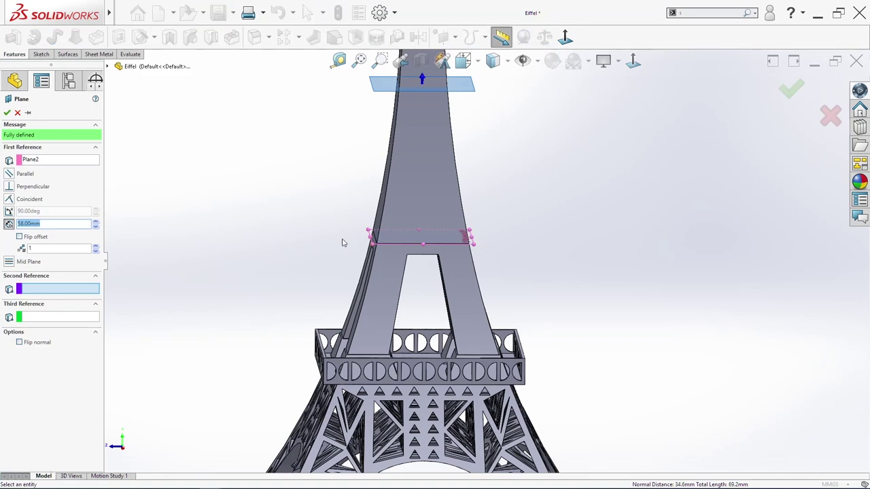
{"action": "middle_click_drag", "start_coordinate": [308, 199], "coordinate": [150, 236]}
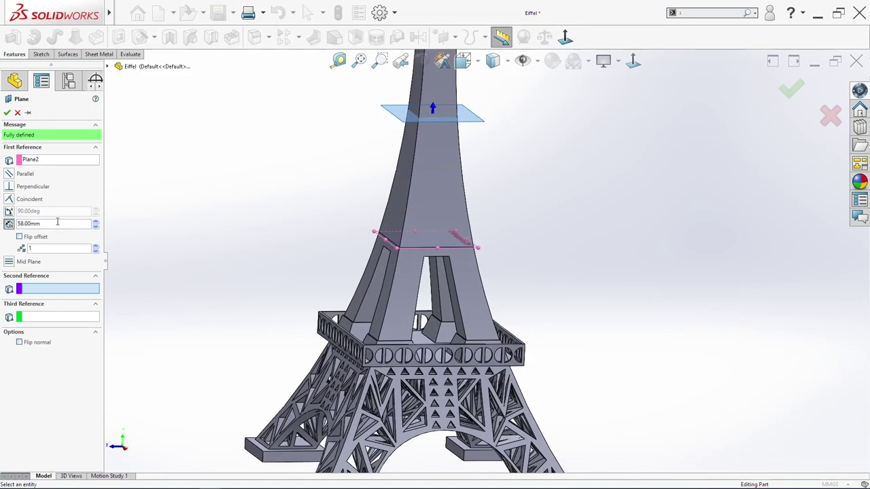
{"action": "key", "text": "Return"}
{"action": "scroll", "coordinate": [419, 249], "scroll_direction": "down", "scroll_amount": 4}
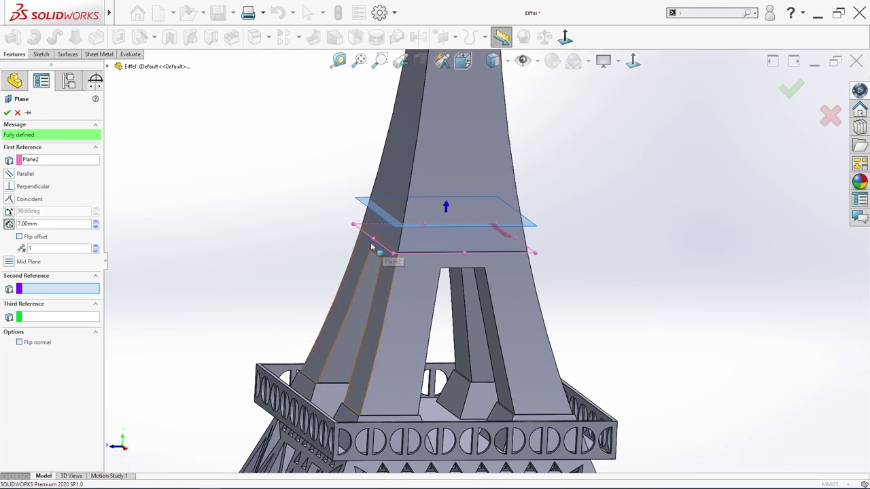
{"action": "left_click", "coordinate": [788, 90]}
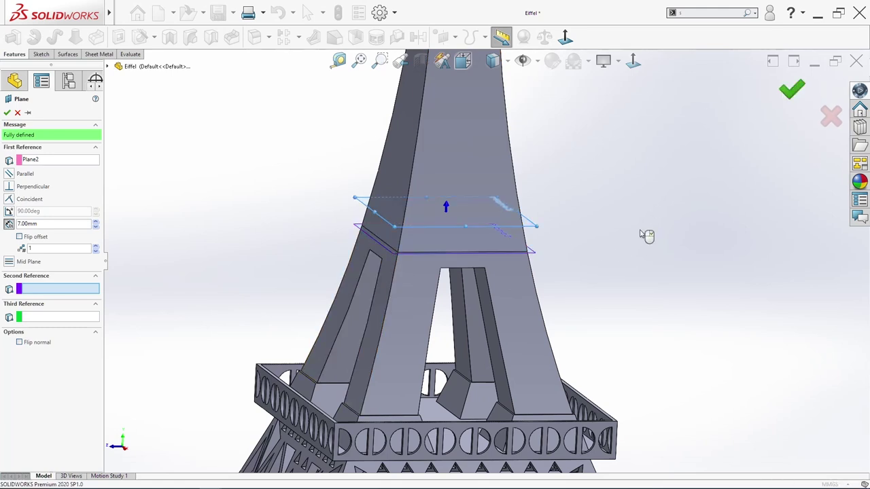
Sketch a rectangle on the lower of the two reference planes, between opposite corners of the tower's square section
{"action": "left_click", "coordinate": [619, 251]}
{"action": "middle_click_drag", "start_coordinate": [619, 250], "coordinate": [589, 360]}
{"action": "key", "text": "space"}
{"action": "left_click", "coordinate": [389, 290]}
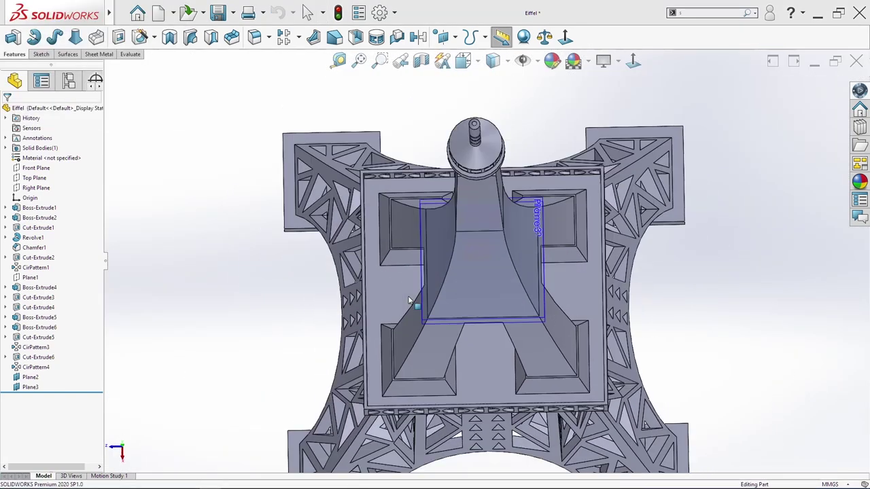
{"action": "right_click", "coordinate": [32, 378]}
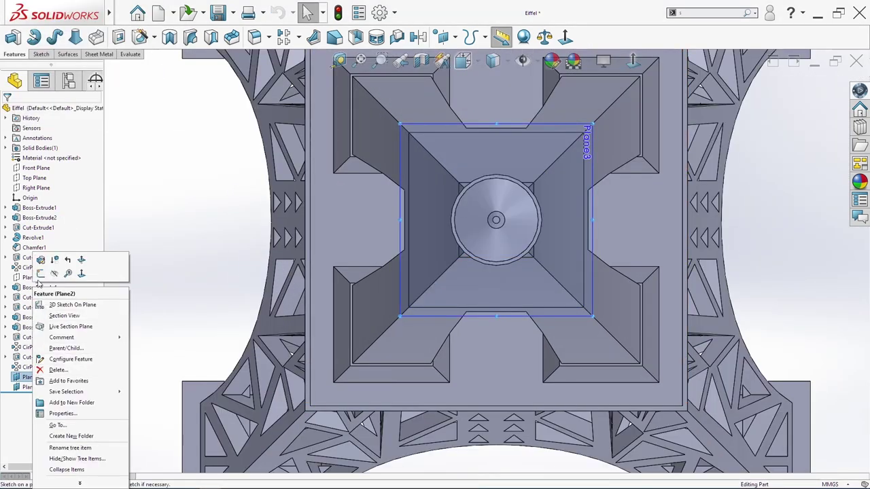
{"action": "left_click", "coordinate": [39, 272]}
{"action": "key", "text": "s"}
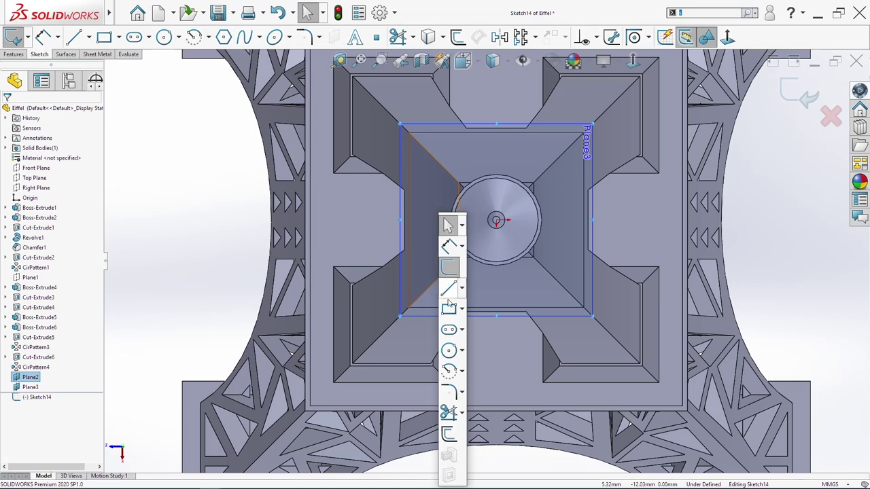
{"action": "left_click", "coordinate": [448, 307]}
{"action": "left_click", "coordinate": [407, 133]}
{"action": "left_click", "coordinate": [582, 307]}
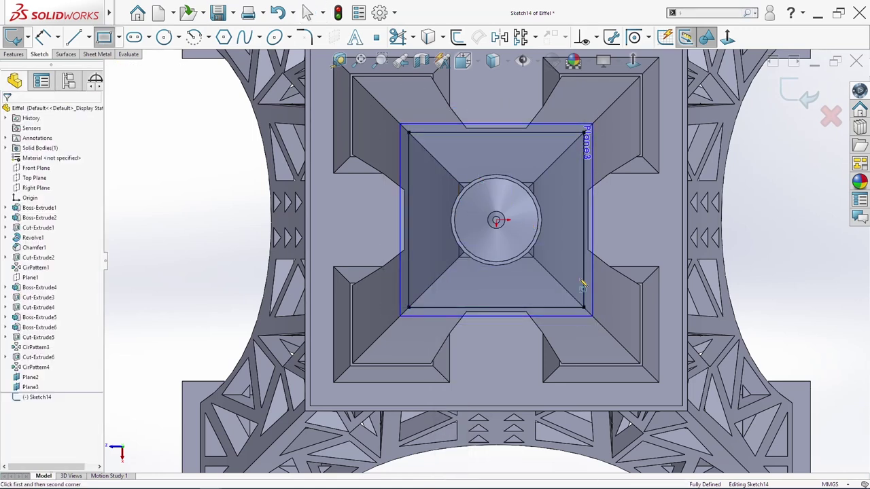
{"action": "key", "text": "Escape"}
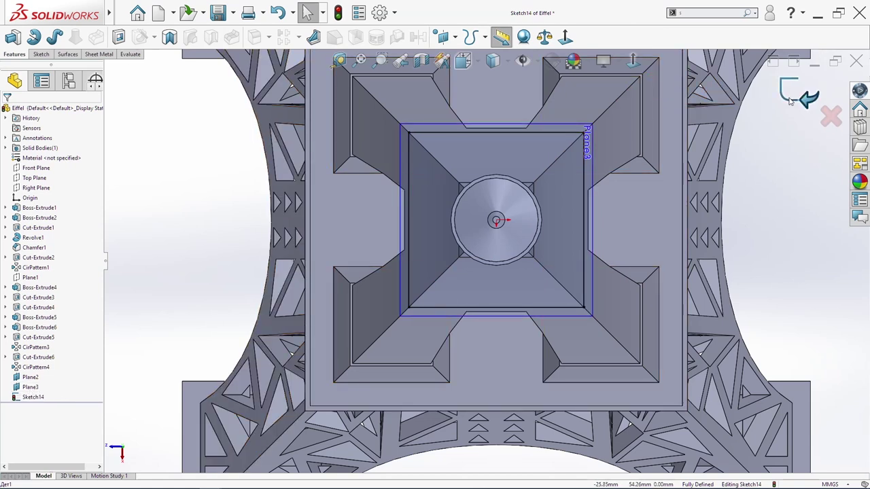
Sketch a corner rectangle on the upper reference plane, slightly larger than the tower's square section
{"action": "right_click", "coordinate": [30, 386]}
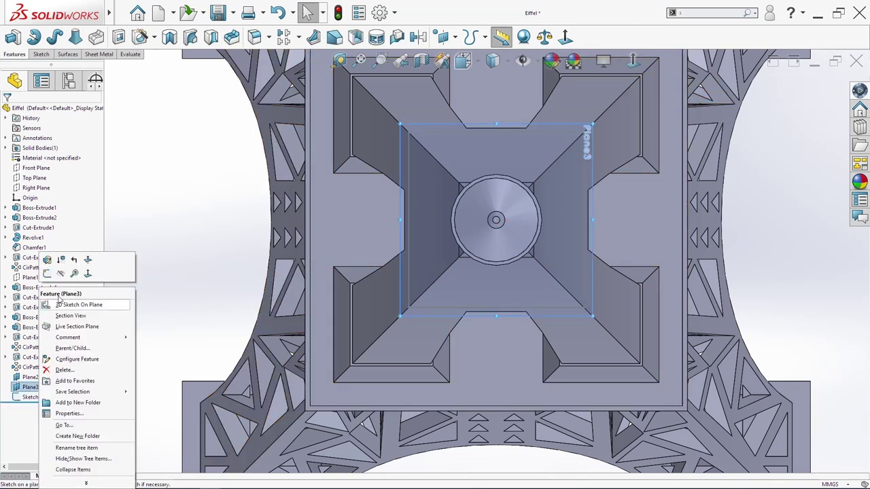
{"action": "left_click", "coordinate": [48, 272]}
{"action": "key", "text": "s"}
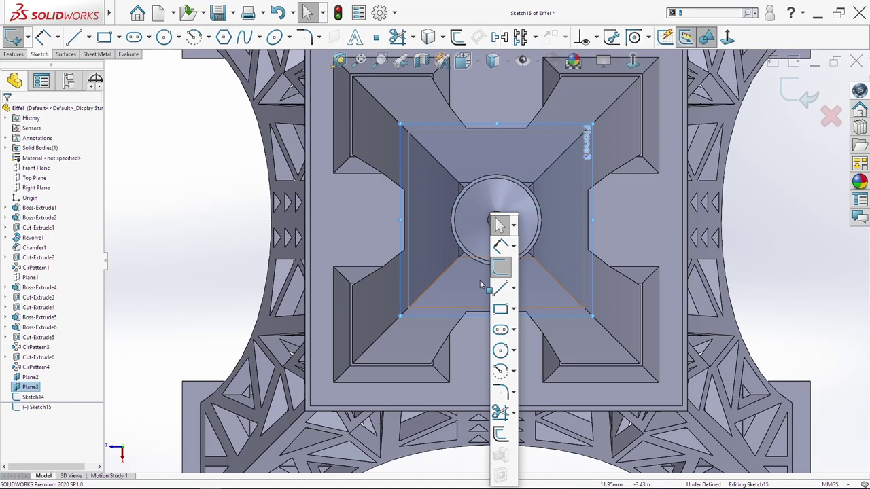
{"action": "left_click", "coordinate": [501, 309]}
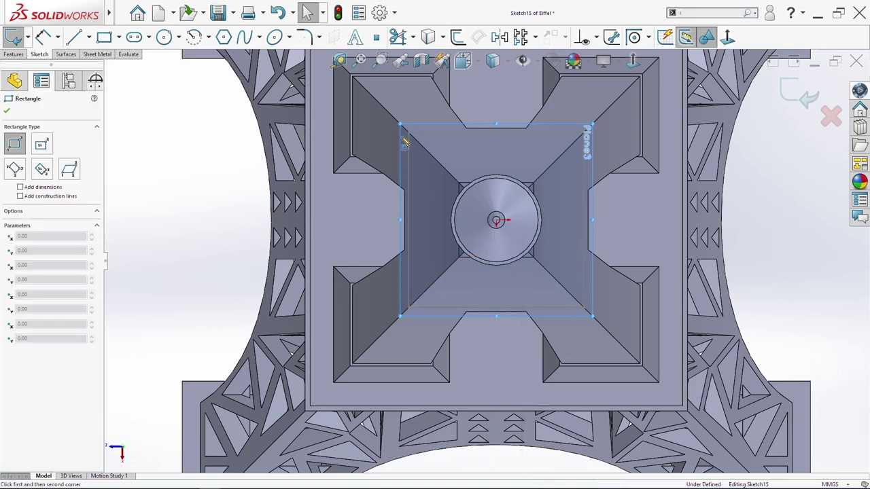
{"action": "left_click", "coordinate": [400, 125]}
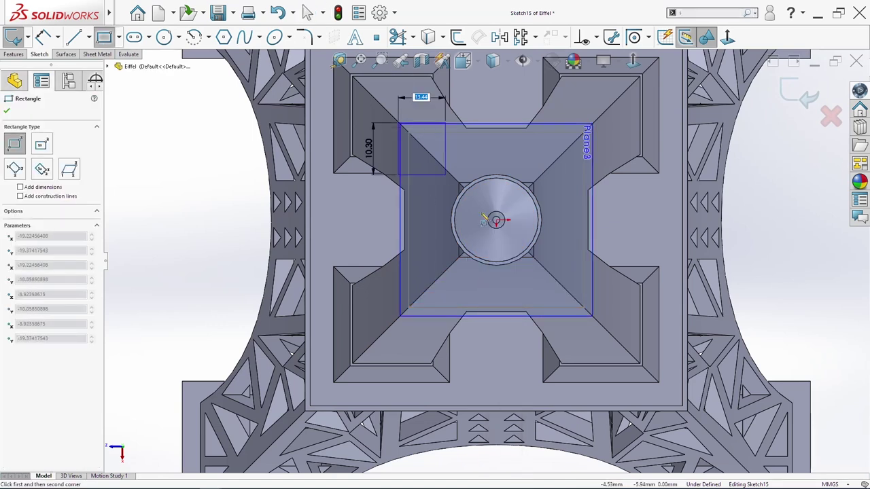
{"action": "left_click", "coordinate": [600, 323]}
{"action": "key", "text": "Escape"}
{"action": "key", "text": "z"}
Draw a horizontal construction line about 60 mm long and a vertical one about 56 mm long through the origin
{"action": "key", "text": "s"}
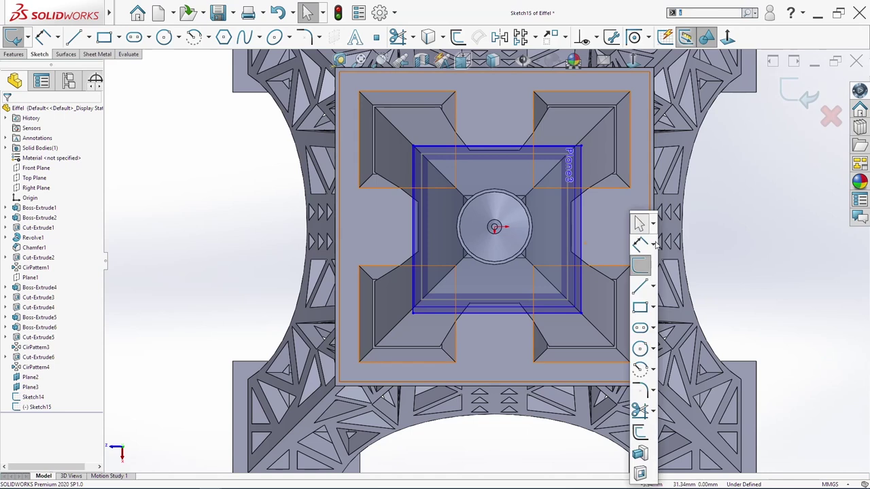
{"action": "left_click", "coordinate": [640, 288]}
{"action": "key", "text": "Escape"}
{"action": "key", "text": "s"}
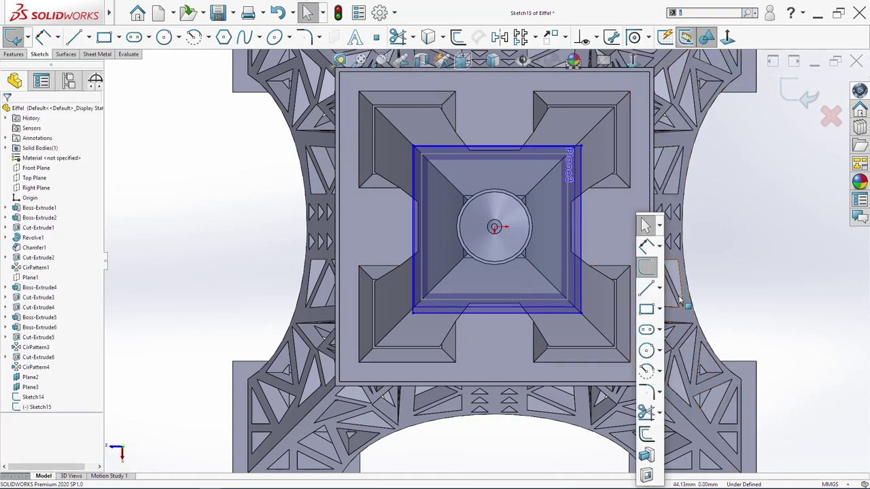
{"action": "left_click", "coordinate": [659, 291]}
{"action": "left_click", "coordinate": [668, 315]}
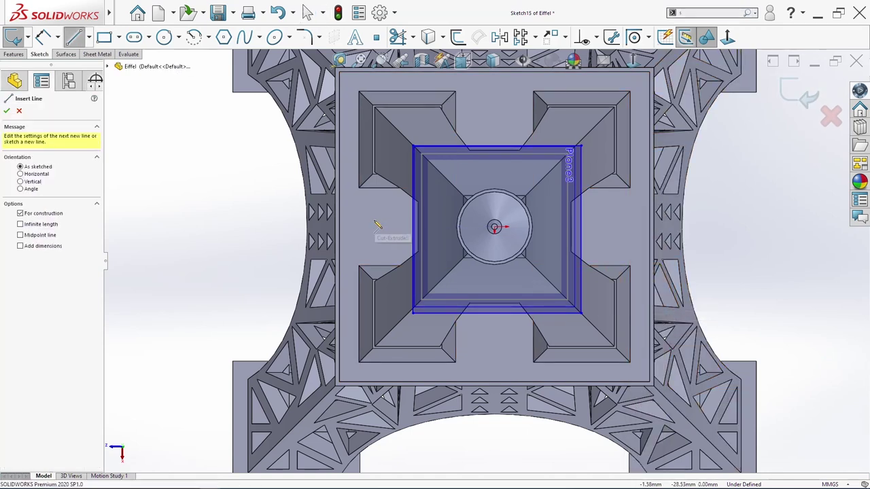
{"action": "left_click_drag", "start_coordinate": [374, 226], "coordinate": [628, 227]}
{"action": "mouse_move", "coordinate": [495, 341]}
{"action": "left_mouse_down"}
{"action": "mouse_move", "coordinate": [485, 248]}
{"action": "mouse_move", "coordinate": [494, 106]}
{"action": "left_mouse_up"}
{"action": "key", "text": "Escape"}
Make the rectangle's opposite sides symmetric about the horizontal and vertical construction lines
{"action": "left_click", "coordinate": [543, 227]}
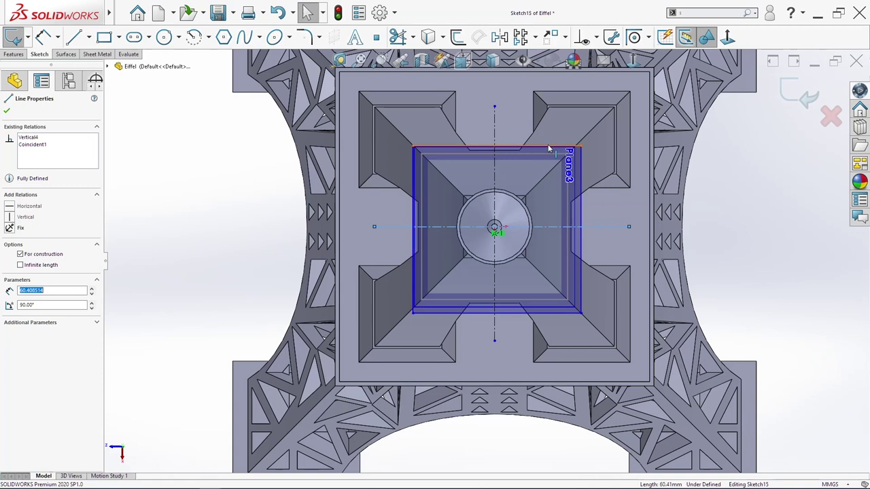
{"action": "left_click", "coordinate": [549, 148], "text": "ctrl"}
{"action": "left_click", "coordinate": [402, 309], "text": "ctrl"}
{"action": "left_click", "coordinate": [29, 311]}
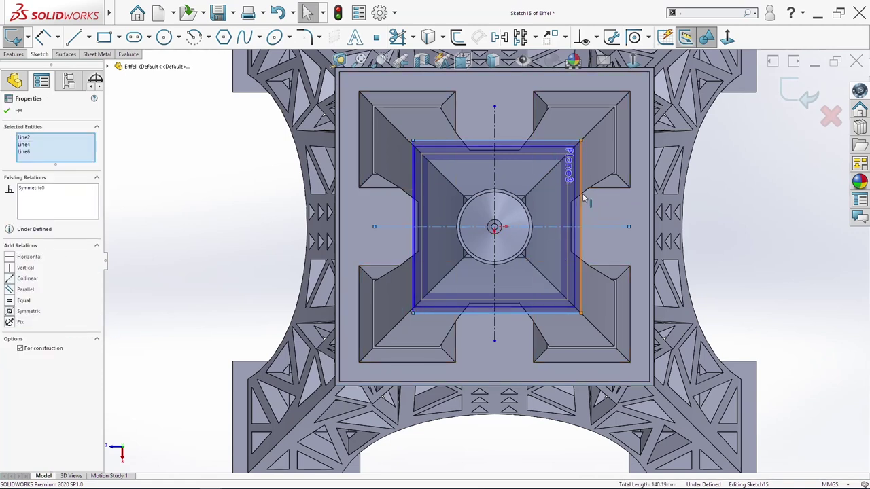
{"action": "left_click", "coordinate": [500, 185]}
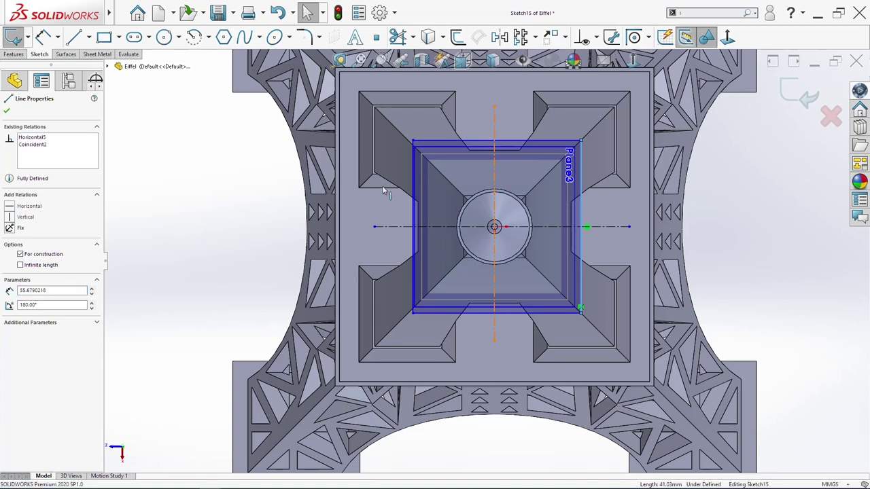
{"action": "left_click", "coordinate": [413, 191], "text": "ctrl"}
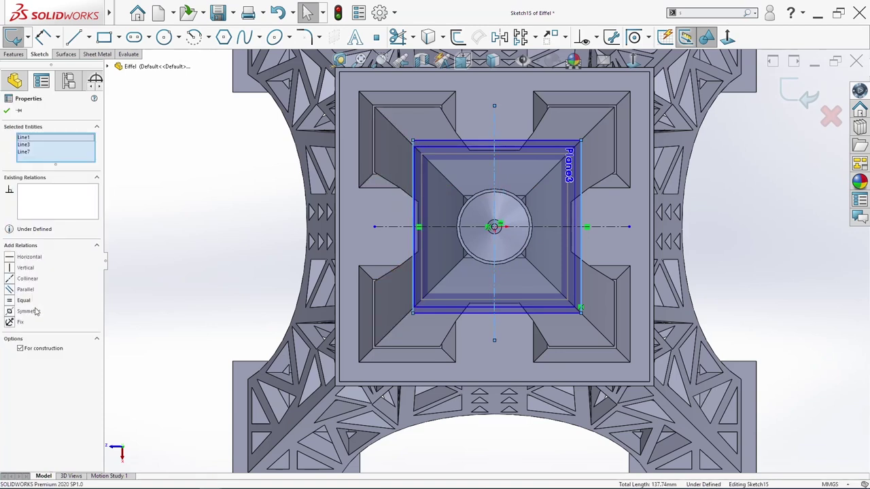
{"action": "left_click", "coordinate": [36, 312]}
Dimension the rectangle's side to 40 mm and finish the sketch
{"action": "key", "text": "s"}
{"action": "left_click", "coordinate": [649, 248]}
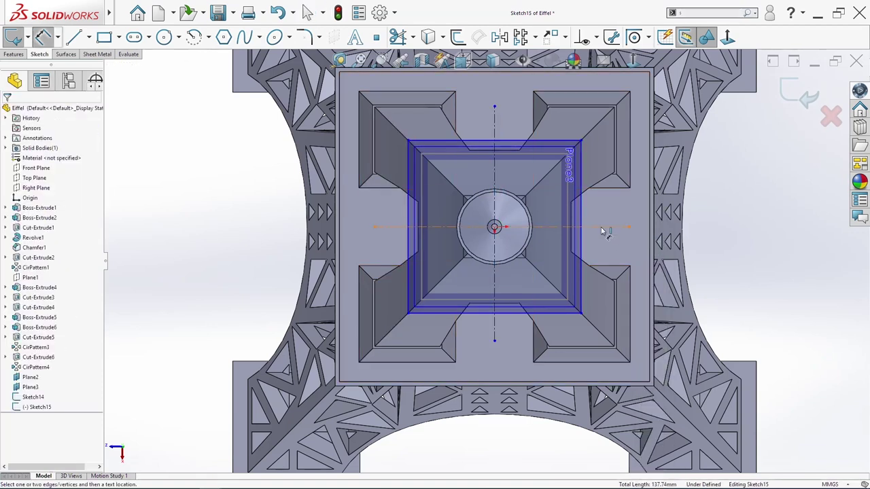
{"action": "left_click", "coordinate": [582, 215]}
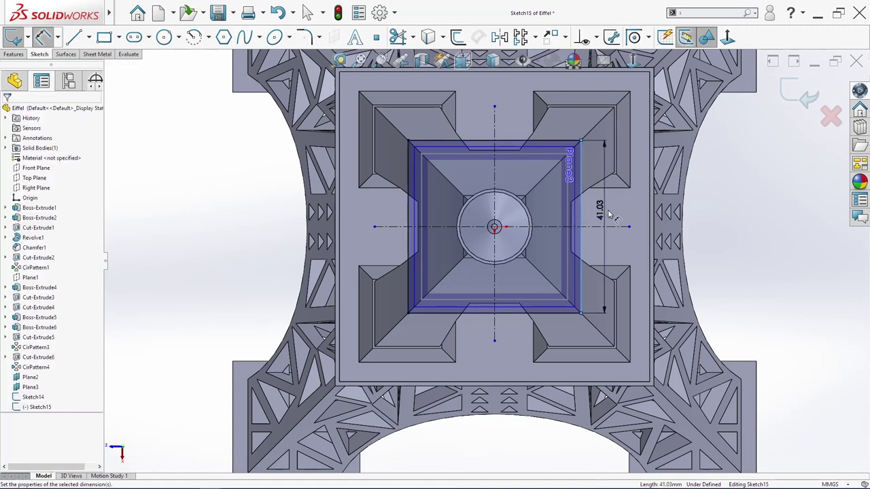
{"action": "left_click", "coordinate": [603, 206]}
{"action": "type", "text": "40"}
{"action": "key", "text": "Return"}
{"action": "key", "text": "Escape"}
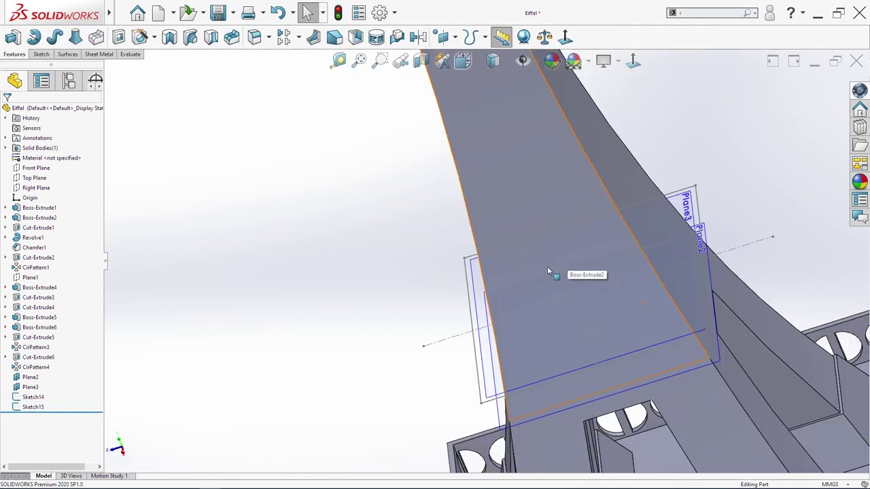
Loft between the rectangle sketches on the two reference planes, with matching corners connected, to form a flared ledge around the tower
{"action": "scroll", "coordinate": [445, 251], "scroll_direction": "up", "scroll_amount": 2}
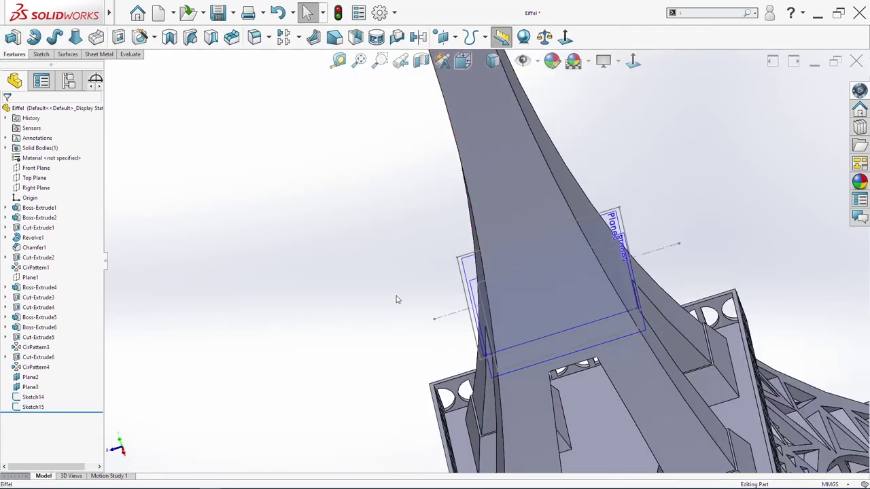
{"action": "left_click", "coordinate": [642, 311]}
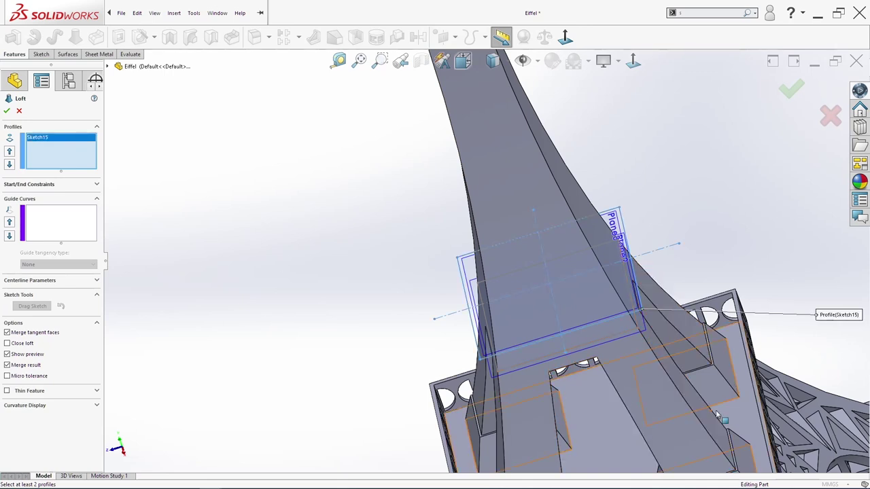
{"action": "left_click", "coordinate": [646, 331]}
{"action": "scroll", "coordinate": [648, 335], "scroll_direction": "down", "scroll_amount": 4}
{"action": "left_click", "coordinate": [609, 349]}
{"action": "scroll", "coordinate": [604, 339], "scroll_direction": "down", "scroll_amount": 3}
{"action": "middle_click_drag", "start_coordinate": [549, 293], "coordinate": [524, 283]}
{"action": "left_click", "coordinate": [511, 273]}
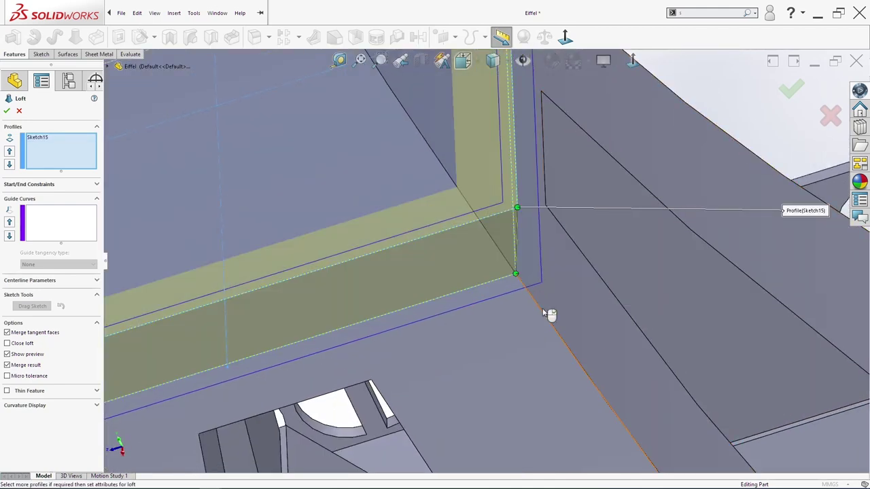
{"action": "left_click", "coordinate": [517, 279]}
{"action": "scroll", "coordinate": [548, 323], "scroll_direction": "up", "scroll_amount": 6}
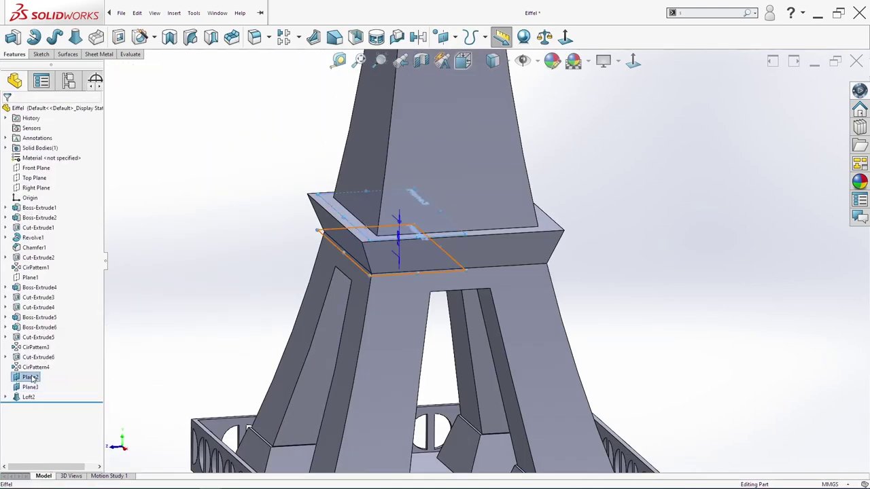
Hide the two reference planes used for the lofted ledge
{"action": "left_click", "coordinate": [30, 387], "text": "ctrl"}
{"action": "right_click", "coordinate": [30, 387]}
{"action": "left_click", "coordinate": [40, 317]}
{"action": "middle_click_drag", "start_coordinate": [582, 277], "coordinate": [540, 261]}
{"action": "scroll", "coordinate": [540, 261], "scroll_direction": "up", "scroll_amount": 4}
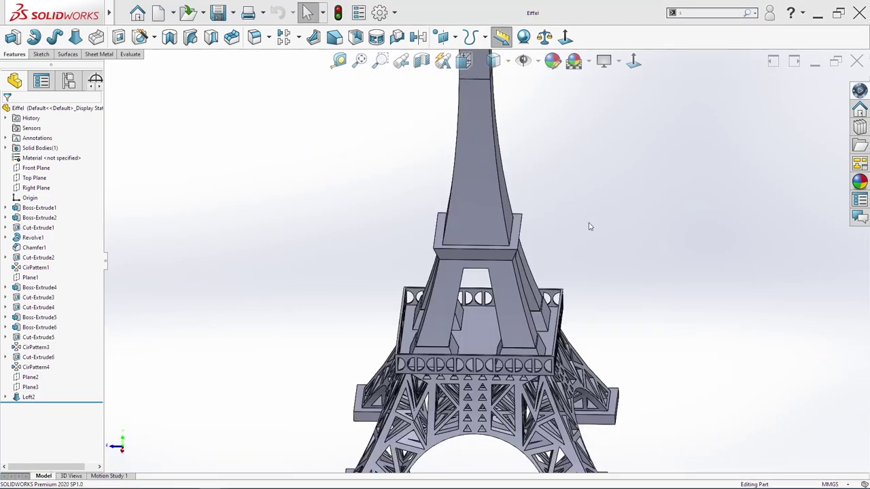
Start a sketch on the lofted ledge's top face and draw horizontal and vertical construction lines crossing at the origin
{"action": "key", "text": "space"}
{"action": "left_click", "coordinate": [415, 229]}
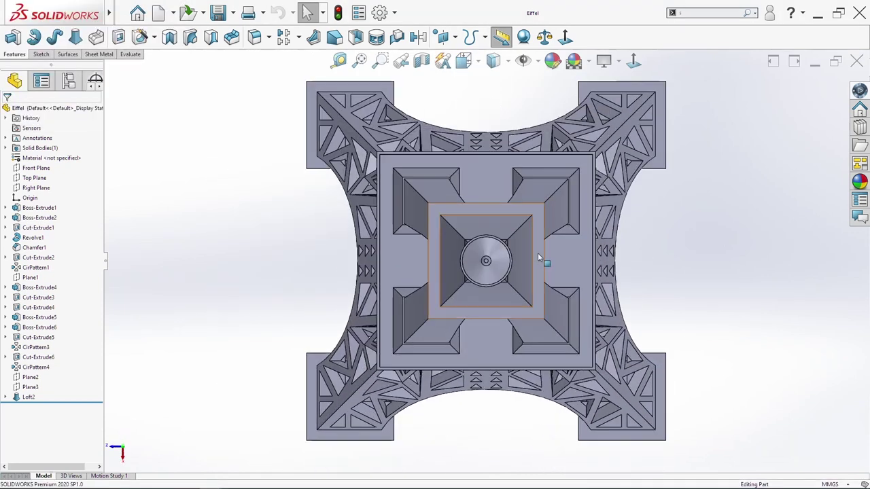
{"action": "left_click", "coordinate": [538, 257]}
{"action": "left_click", "coordinate": [478, 293]}
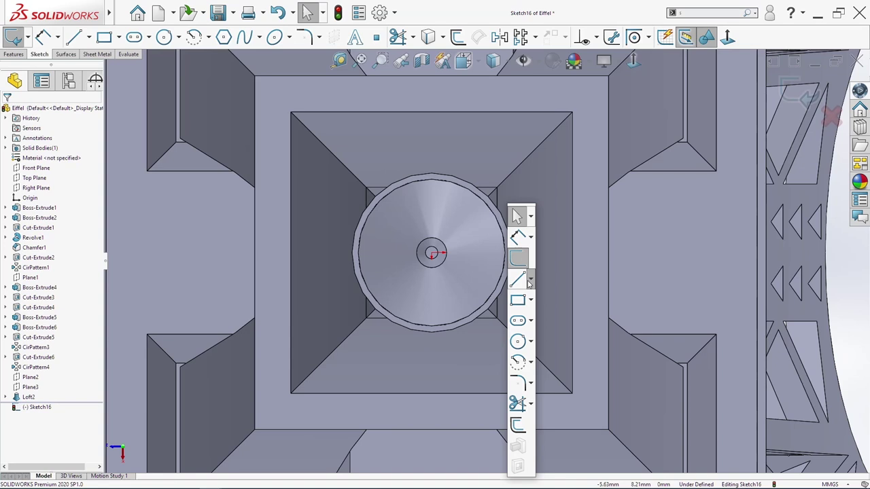
{"action": "left_click", "coordinate": [517, 279]}
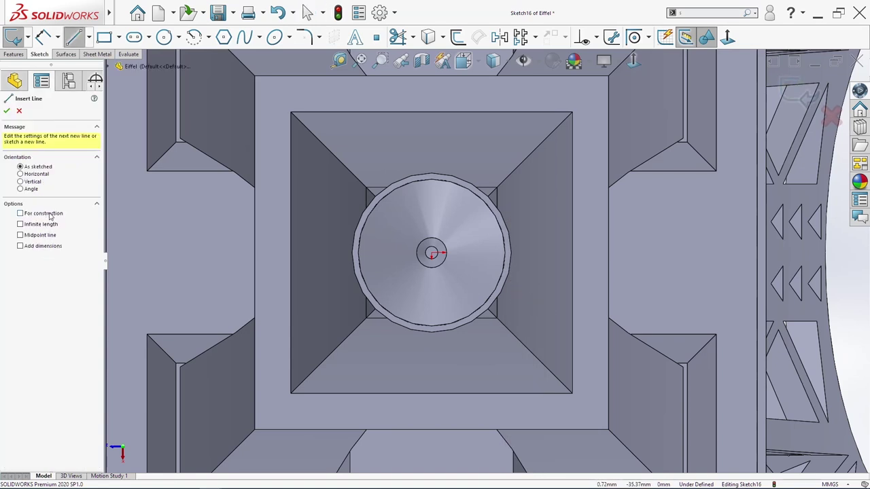
{"action": "left_click", "coordinate": [322, 253]}
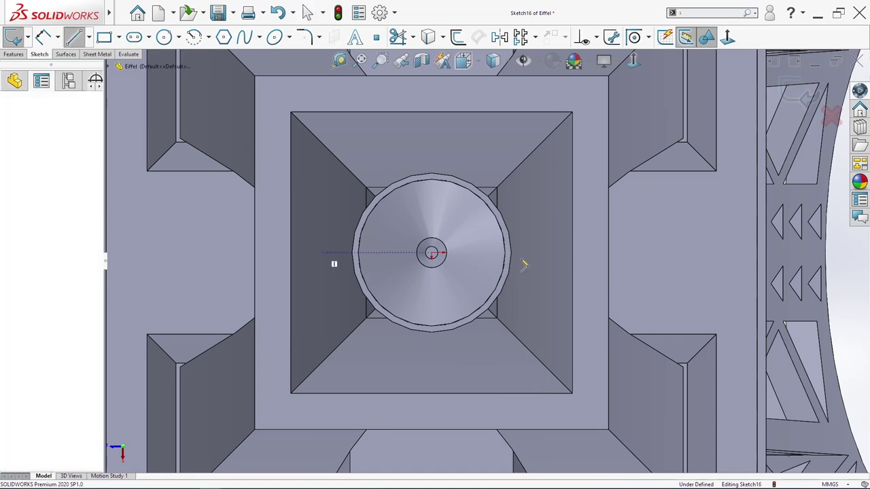
{"action": "double_click", "coordinate": [586, 253]}
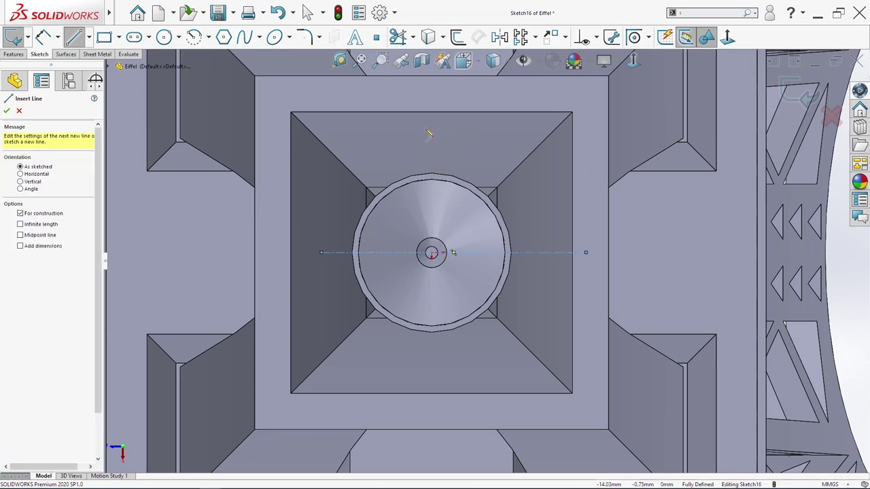
{"action": "left_click", "coordinate": [433, 129]}
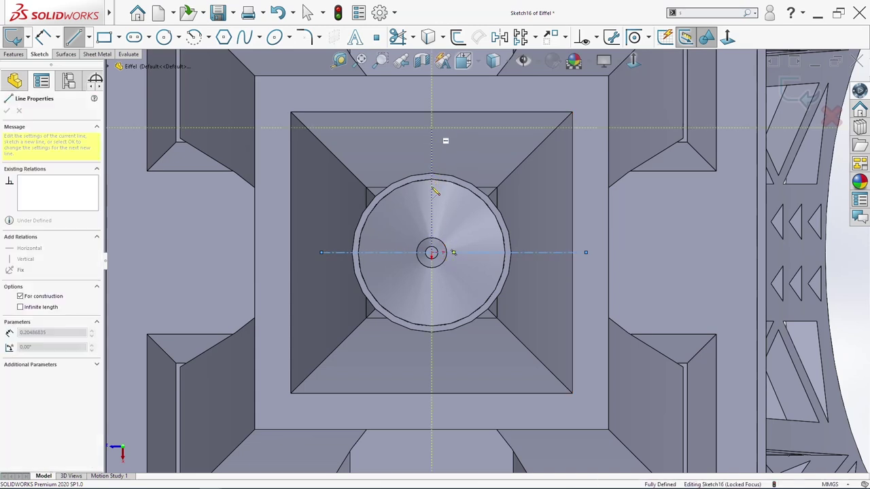
{"action": "left_click", "coordinate": [441, 374]}
{"action": "key", "text": "Escape"}
Sketch two nested rectangles on the ledge's top face, the outer about 37.6 mm and the inner about 35.2 mm high
{"action": "key", "text": "s"}
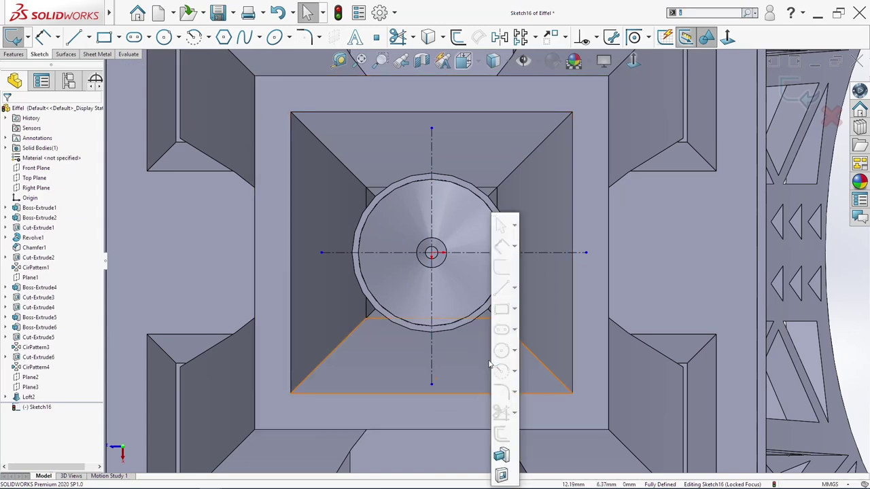
{"action": "left_click", "coordinate": [502, 308]}
{"action": "left_click", "coordinate": [597, 419]}
{"action": "left_click", "coordinate": [264, 86]}
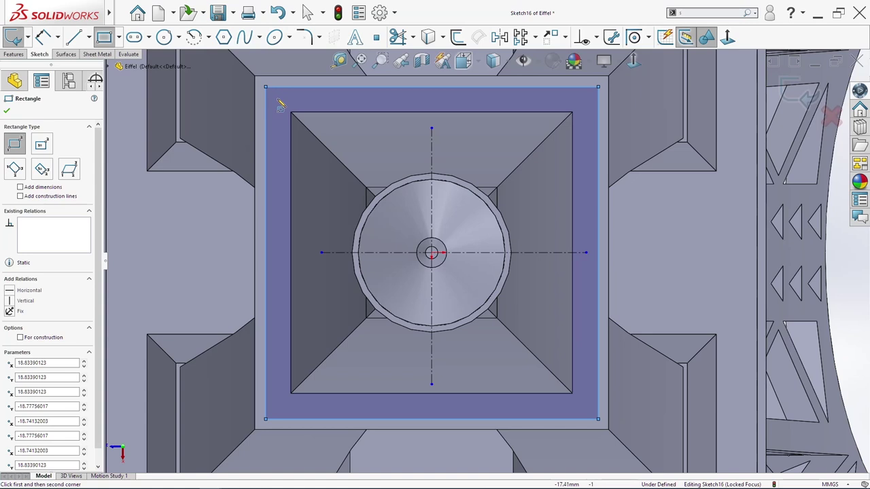
{"action": "left_click", "coordinate": [277, 101]}
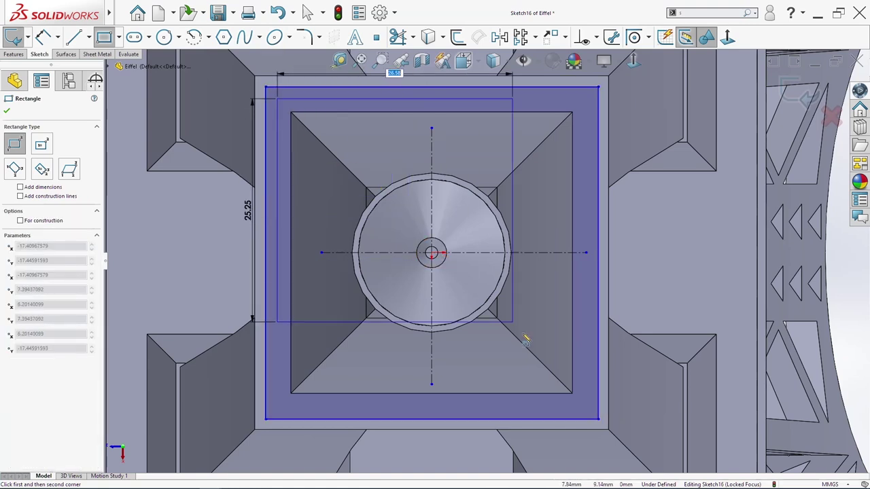
{"action": "left_click", "coordinate": [588, 409]}
{"action": "key", "text": "Escape"}
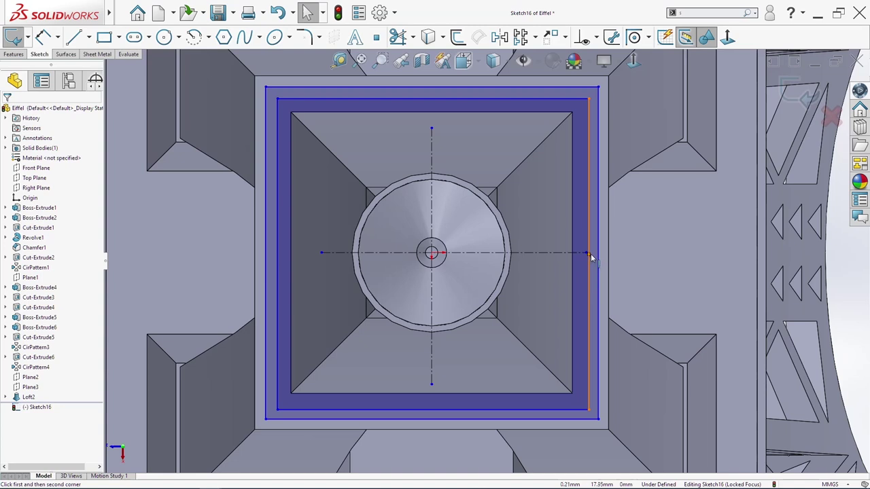
Centre the inner rectangle by making its side midpoints coincident with the horizontal and vertical construction lines
{"action": "left_click", "coordinate": [587, 253]}
{"action": "left_click", "coordinate": [433, 253], "text": "ctrl"}
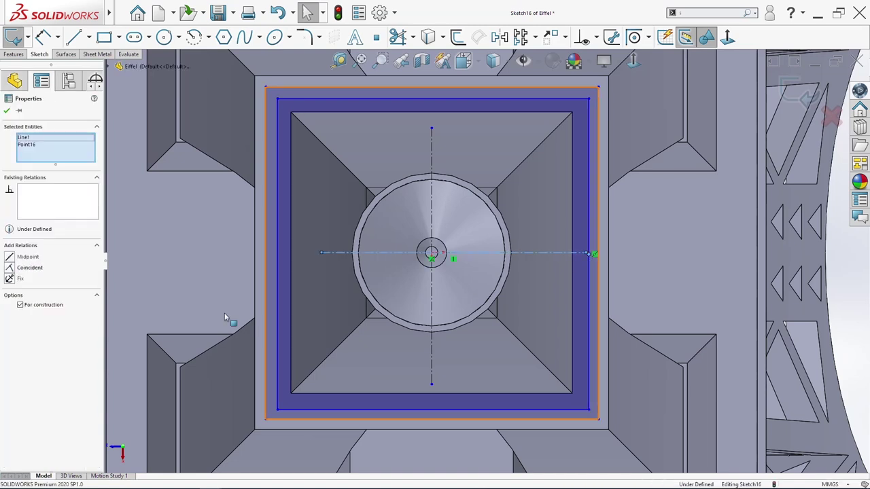
{"action": "left_click", "coordinate": [433, 411]}
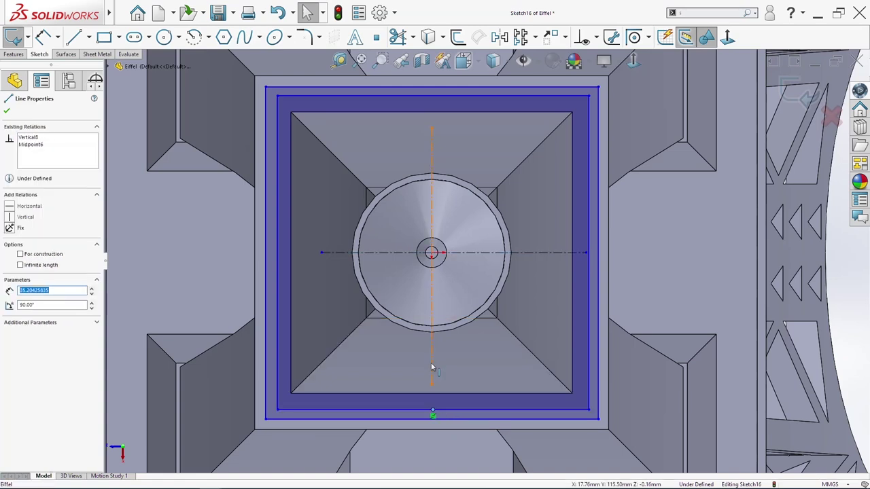
{"action": "left_click", "coordinate": [432, 366], "text": "ctrl"}
{"action": "left_click", "coordinate": [28, 267]}
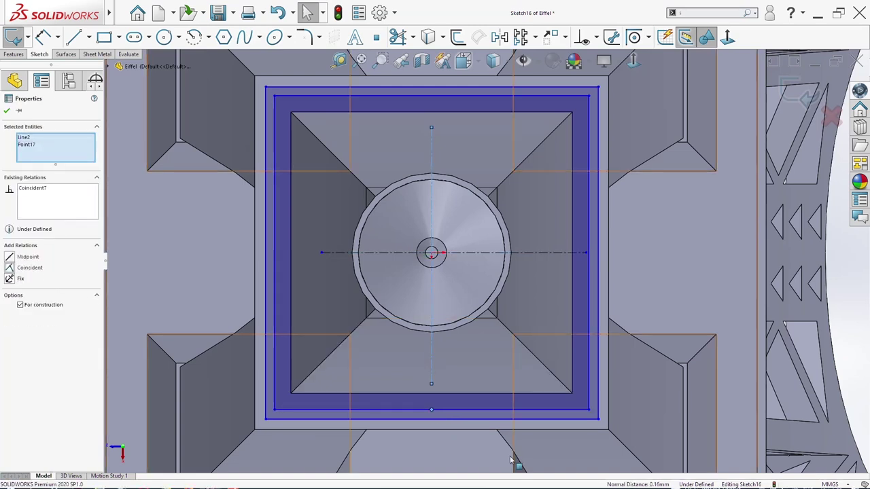
Centre the outer rectangle by making its side midpoints coincident with the vertical and horizontal construction lines
{"action": "left_click", "coordinate": [432, 418]}
{"action": "left_click", "coordinate": [433, 371], "text": "ctrl"}
{"action": "left_click", "coordinate": [22, 268]}
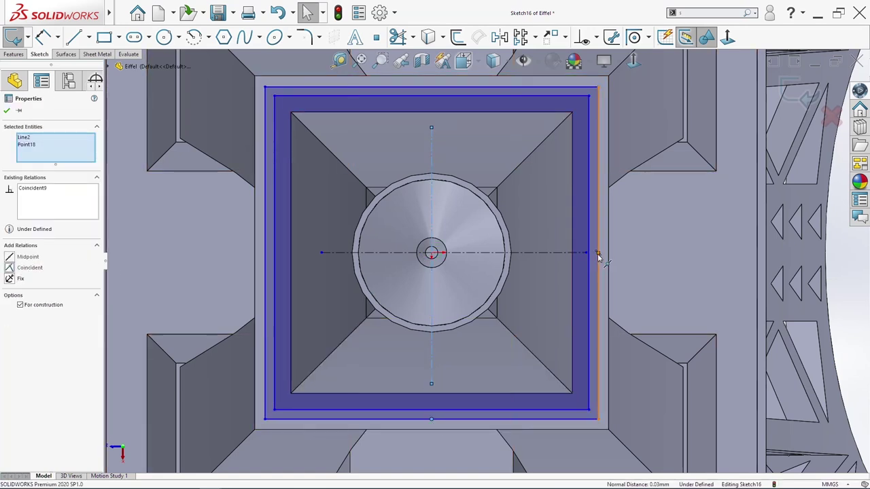
{"action": "left_click", "coordinate": [597, 253]}
{"action": "left_click", "coordinate": [515, 252], "text": "ctrl"}
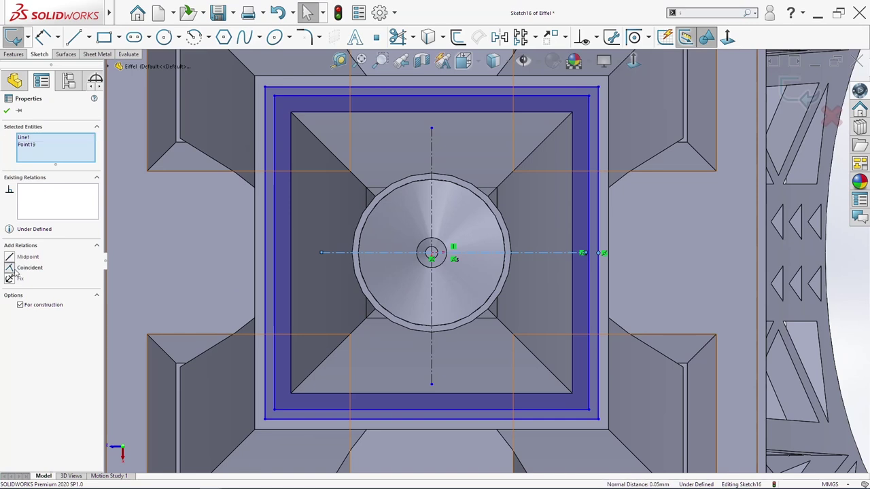
{"action": "left_click", "coordinate": [10, 269]}
{"action": "key", "text": "Escape"}
Dimension the outer rectangle's side 1 mm from the adjacent outer edge of the ledge
{"action": "key", "text": "s"}
{"action": "left_click", "coordinate": [617, 248]}
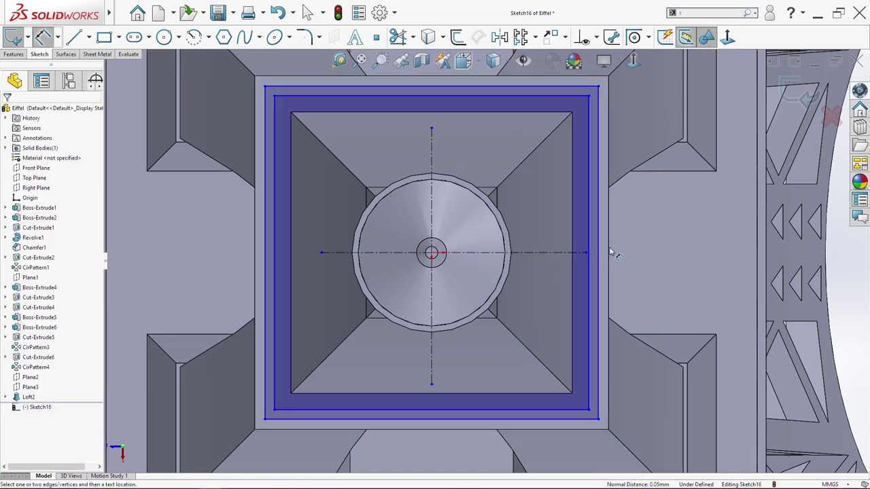
{"action": "left_click", "coordinate": [598, 253]}
{"action": "left_click", "coordinate": [599, 254]}
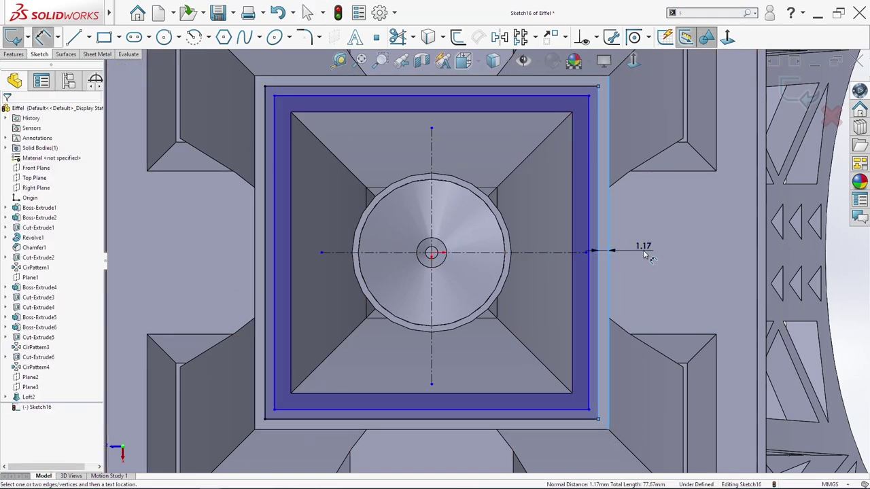
{"action": "left_click", "coordinate": [646, 253]}
{"action": "type", "text": "1"}
{"action": "key", "text": "Return"}
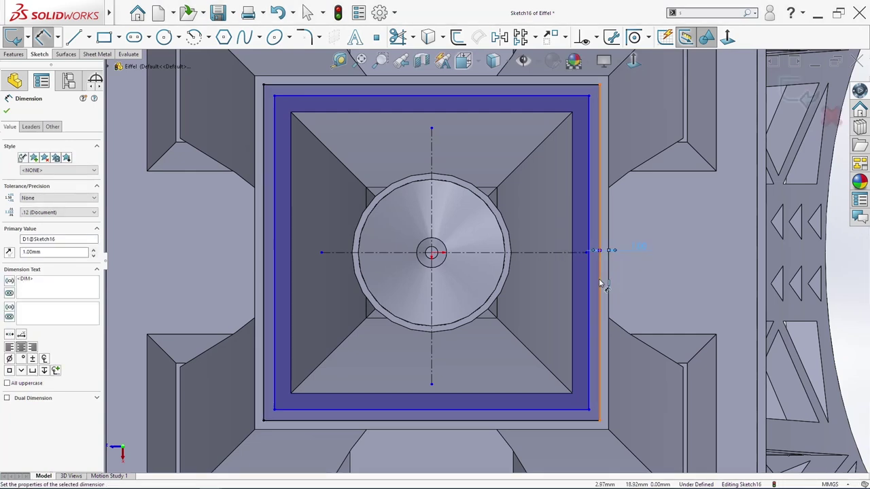
Set the distance between the outer and inner rectangles' sides to 2 mm and finish the sketch
{"action": "left_click", "coordinate": [599, 279]}
{"action": "left_click", "coordinate": [589, 280]}
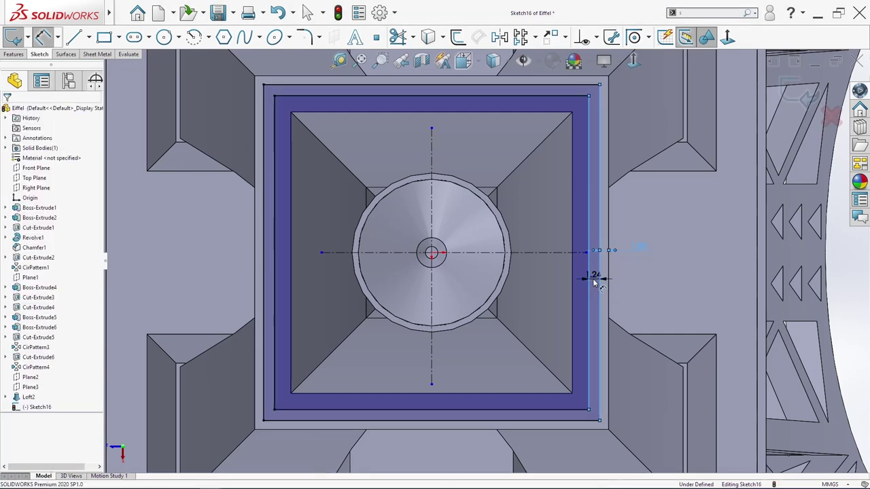
{"action": "left_click", "coordinate": [588, 278]}
{"action": "left_click", "coordinate": [526, 265]}
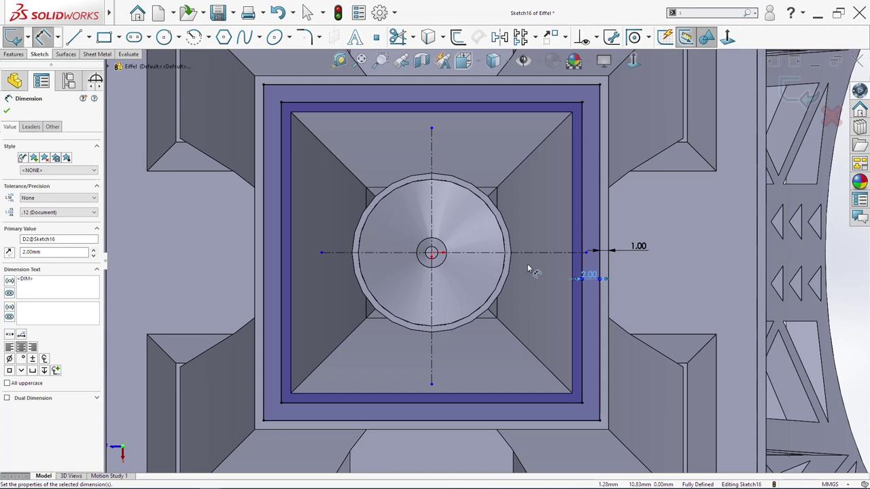
{"action": "left_click", "coordinate": [811, 106]}
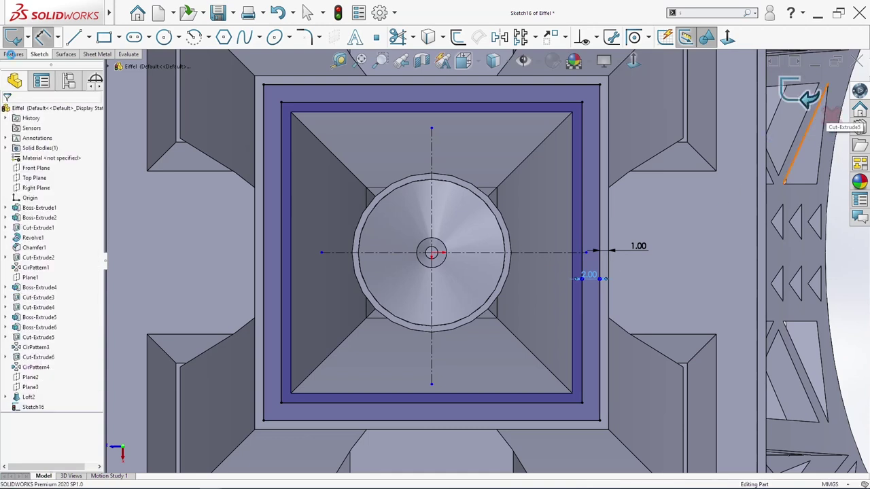
Cut the frame between the two rectangles with a 6 mm blind extruded cut and a 15° draft
{"action": "key", "text": "s"}
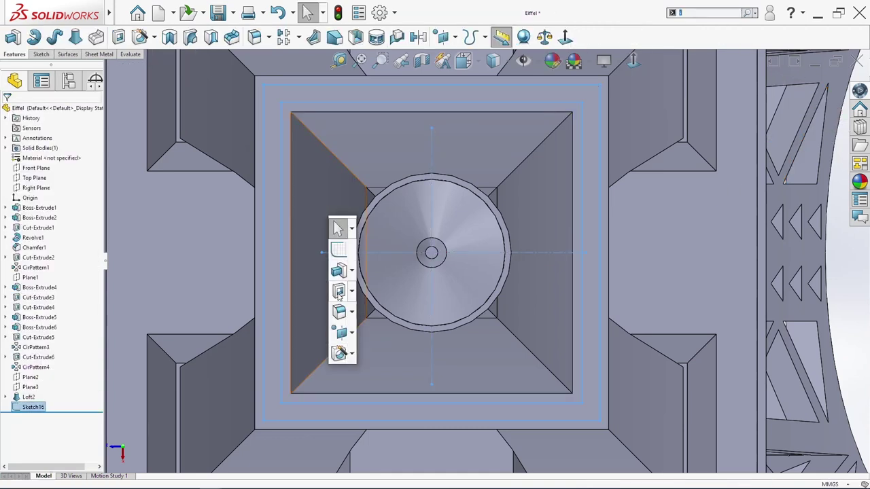
{"action": "left_click", "coordinate": [339, 292]}
{"action": "left_click", "coordinate": [9, 223]}
{"action": "type", "text": "8.00mm"}
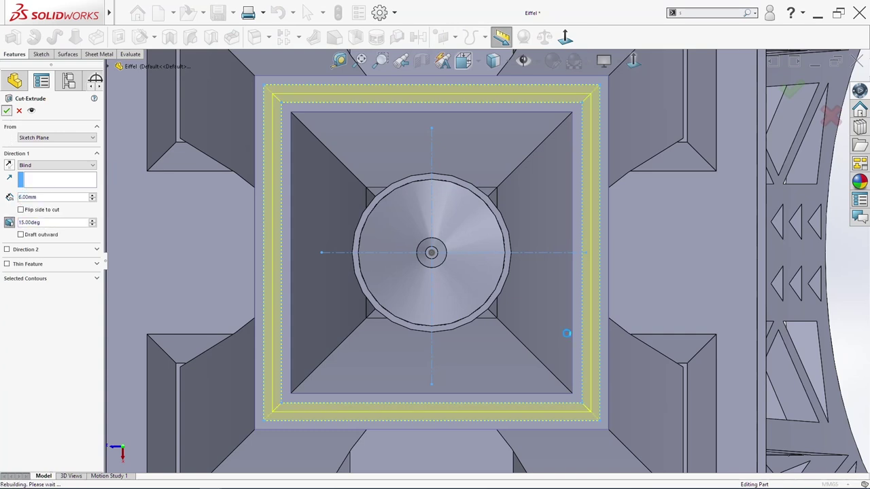
Start a new sketch on the sloping side face of the lofted ledge
{"action": "middle_click_drag", "start_coordinate": [573, 403], "coordinate": [570, 386]}
{"action": "key", "text": "space"}
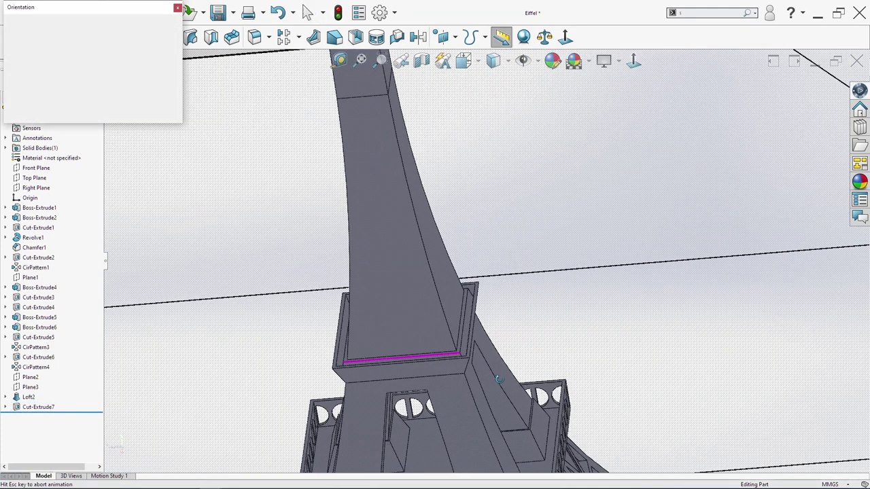
{"action": "left_click", "coordinate": [452, 341]}
{"action": "scroll", "coordinate": [451, 439], "scroll_direction": "up", "scroll_amount": 3}
{"action": "scroll", "coordinate": [498, 264], "scroll_direction": "down", "scroll_amount": 4}
{"action": "left_click", "coordinate": [500, 228]}
{"action": "key", "text": "s"}
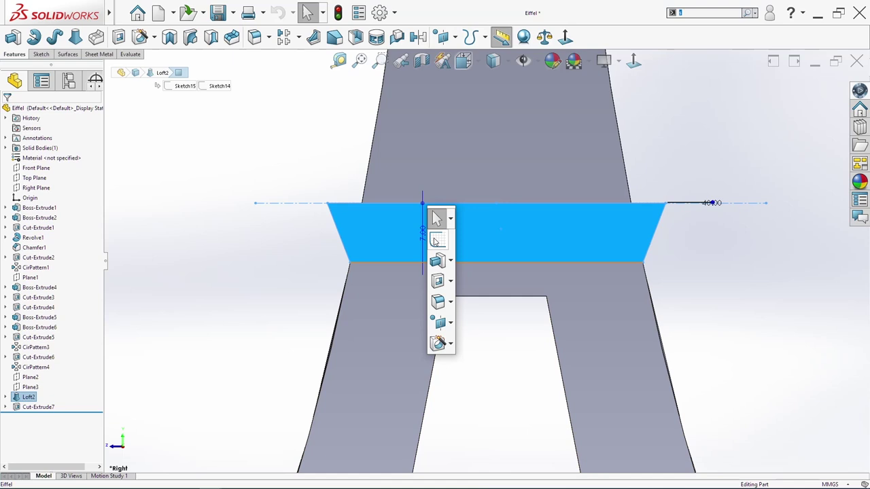
{"action": "left_click", "coordinate": [436, 241]}
Draw a vertical construction line about 7.5 mm long down the middle of the sloping face, from its upper to its lower edge
{"action": "left_click", "coordinate": [89, 37]}
{"action": "left_click", "coordinate": [95, 65]}
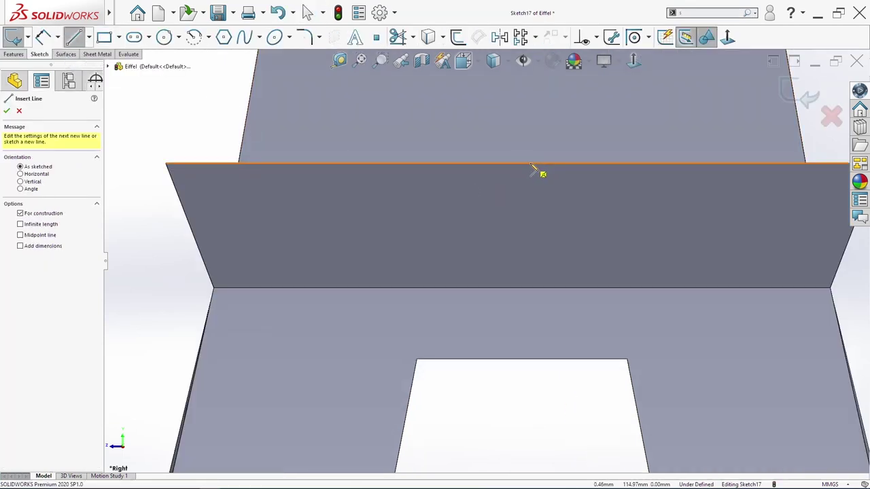
{"action": "left_click", "coordinate": [521, 164]}
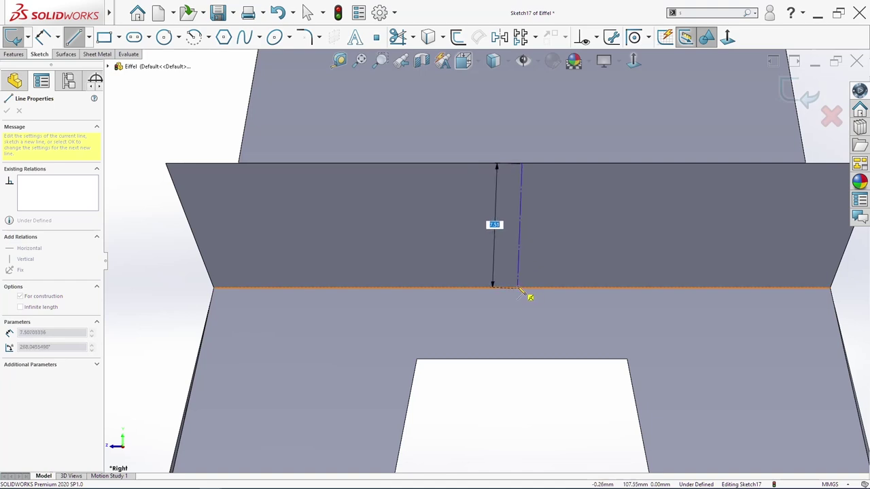
{"action": "left_click", "coordinate": [522, 289]}
{"action": "key", "text": "Escape"}
Sketch two connected lines forming half a diamond on the construction line's right side, the lower line about 1.5 mm long
{"action": "scroll", "coordinate": [574, 228], "scroll_direction": "down", "scroll_amount": 2}
{"action": "key", "text": "s"}
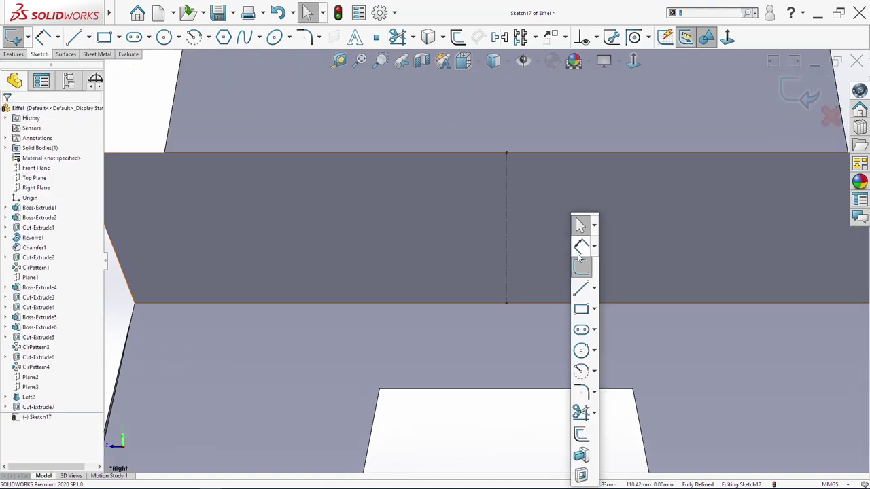
{"action": "left_click", "coordinate": [581, 287]}
{"action": "left_click", "coordinate": [507, 162]}
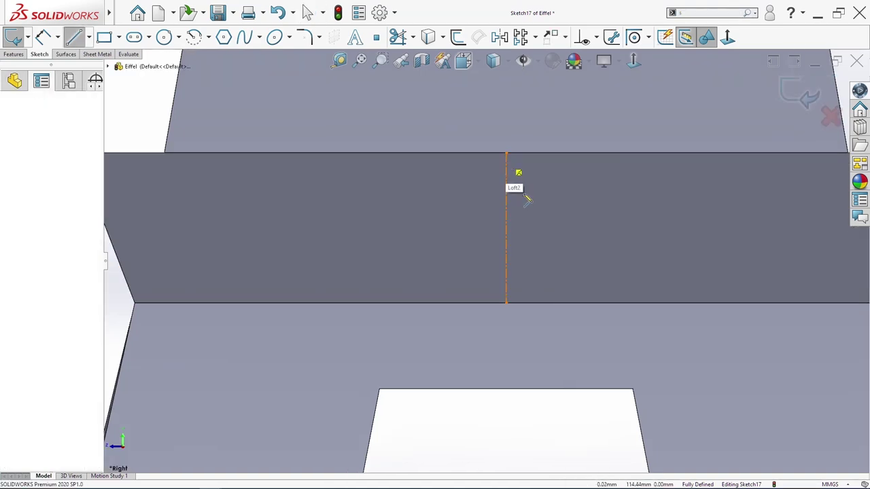
{"action": "left_click", "coordinate": [534, 212]}
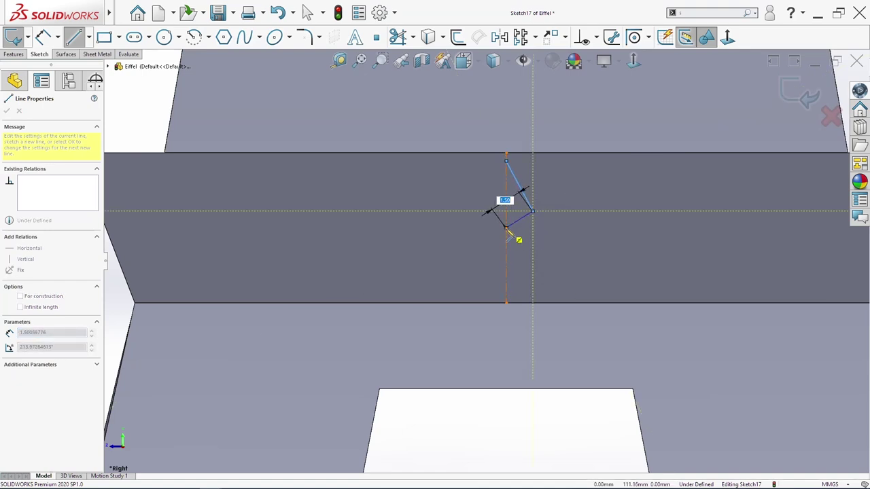
{"action": "left_click", "coordinate": [507, 229]}
{"action": "key", "text": "Escape"}
Dimension the half-diamond's upper endpoint 0.3 mm below the sloping face's upper edge
{"action": "scroll", "coordinate": [532, 216], "scroll_direction": "down", "scroll_amount": 2}
{"action": "key", "text": "s"}
{"action": "left_click", "coordinate": [547, 224]}
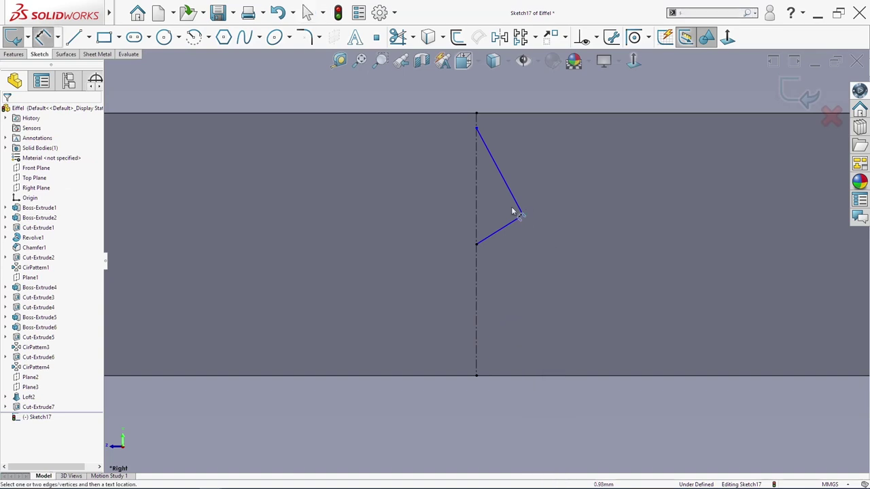
{"action": "left_click", "coordinate": [476, 128]}
{"action": "left_click", "coordinate": [475, 90]}
{"action": "type", "text": "3"}
{"action": "key", "text": "Return"}
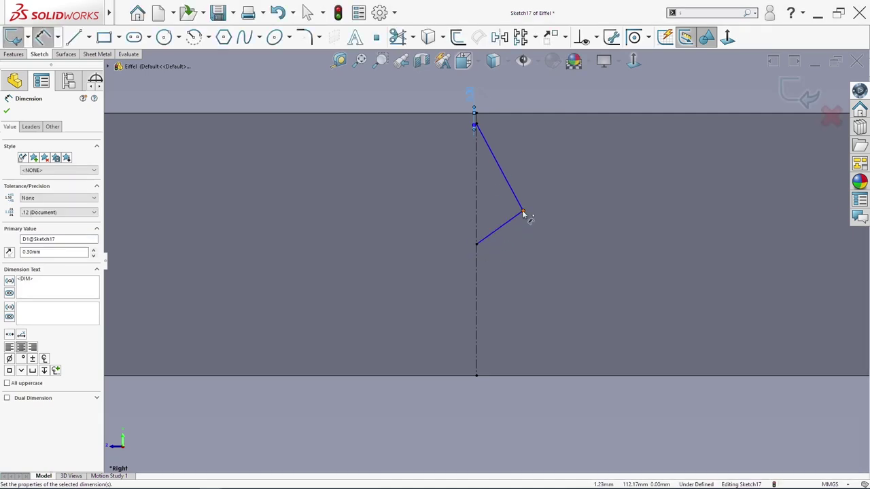
Set the distance from the half-diamond's outer corner to the construction line to 1 mm
{"action": "left_click", "coordinate": [522, 213]}
{"action": "left_click", "coordinate": [477, 212]}
{"action": "left_click", "coordinate": [500, 212]}
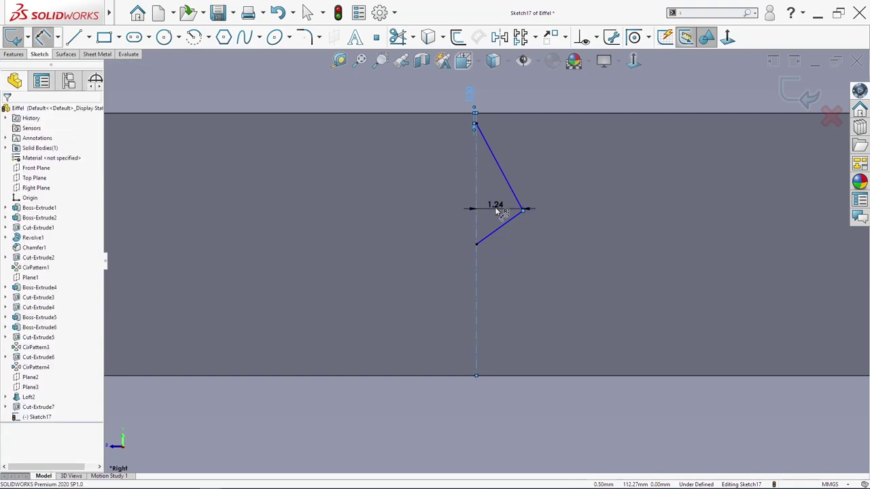
{"action": "type", "text": "1"}
{"action": "key", "text": "Return"}
{"action": "key", "text": "Escape"}
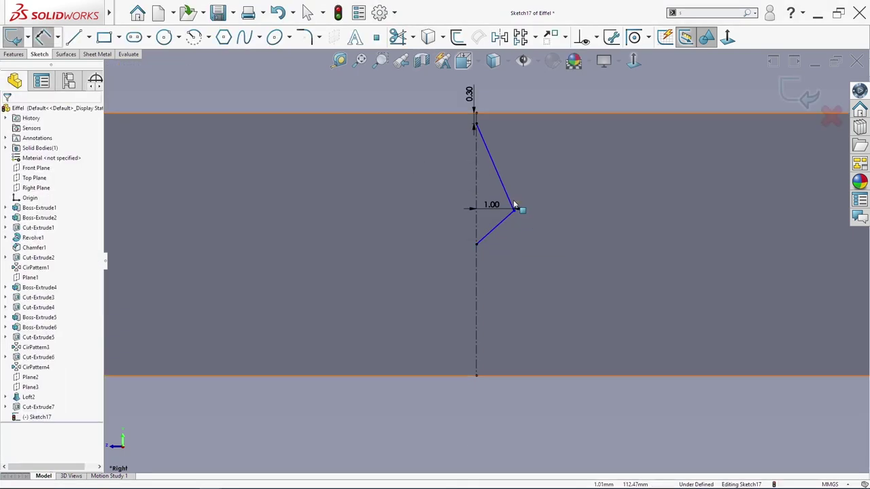
Move the half-diamond's outer corner upward and dimension it 1.5 mm above the lower endpoint
{"action": "left_click", "coordinate": [515, 204]}
{"action": "left_click_drag", "start_coordinate": [523, 205], "coordinate": [527, 194]}
{"action": "key", "text": "Escape"}
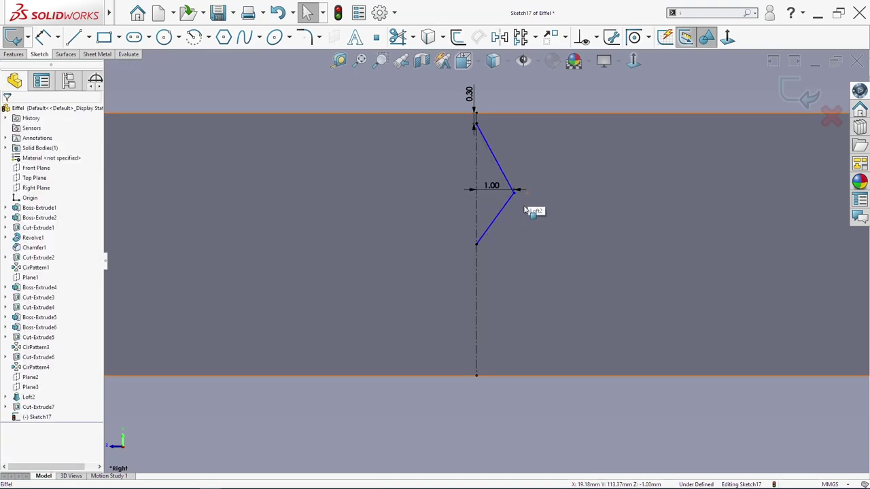
{"action": "key", "text": "s"}
{"action": "left_click", "coordinate": [537, 241]}
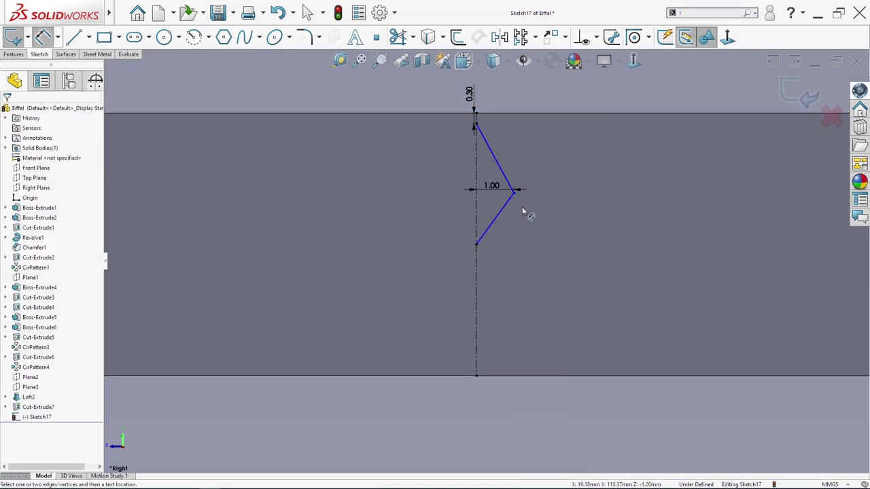
{"action": "left_click", "coordinate": [515, 195]}
{"action": "left_click", "coordinate": [476, 246]}
{"action": "left_click", "coordinate": [451, 213]}
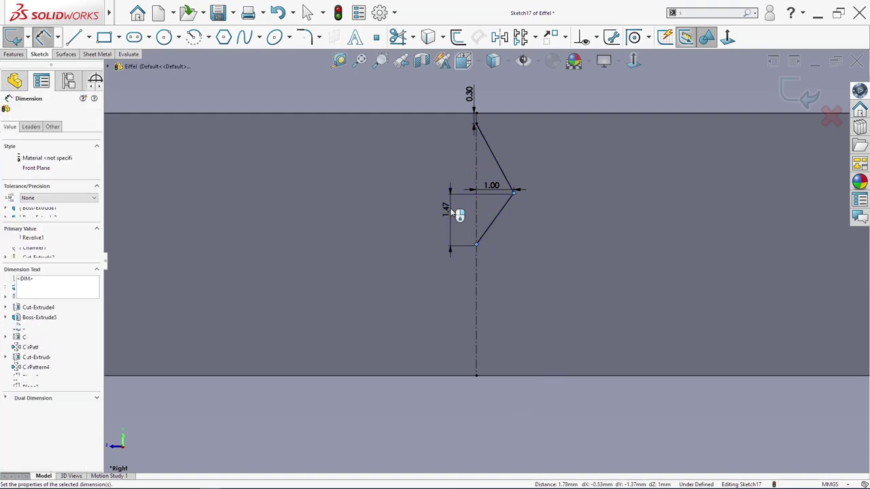
{"action": "key", "text": "Return"}
{"action": "key", "text": "Escape"}
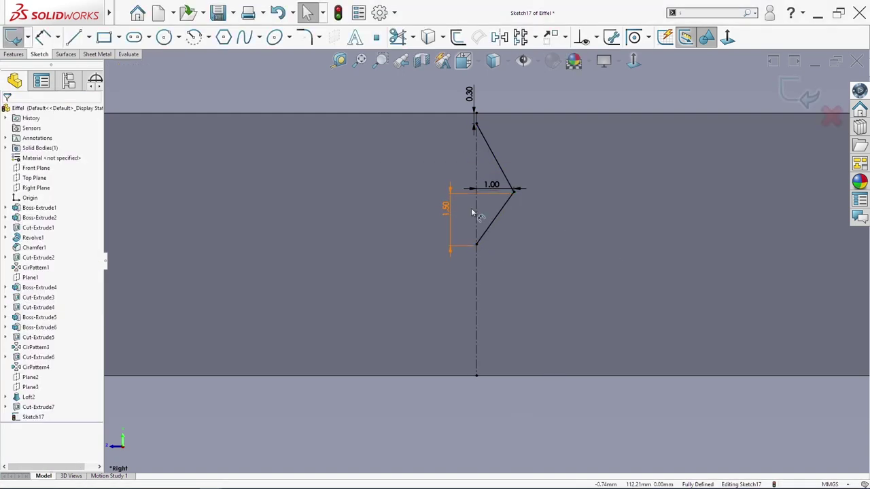
Mirror the two half-diamond lines about the vertical construction line to complete the diamond
{"action": "scroll", "coordinate": [474, 210], "scroll_direction": "up", "scroll_amount": 2}
{"action": "scroll", "coordinate": [468, 205], "scroll_direction": "down", "scroll_amount": 2}
{"action": "left_click", "coordinate": [515, 232]}
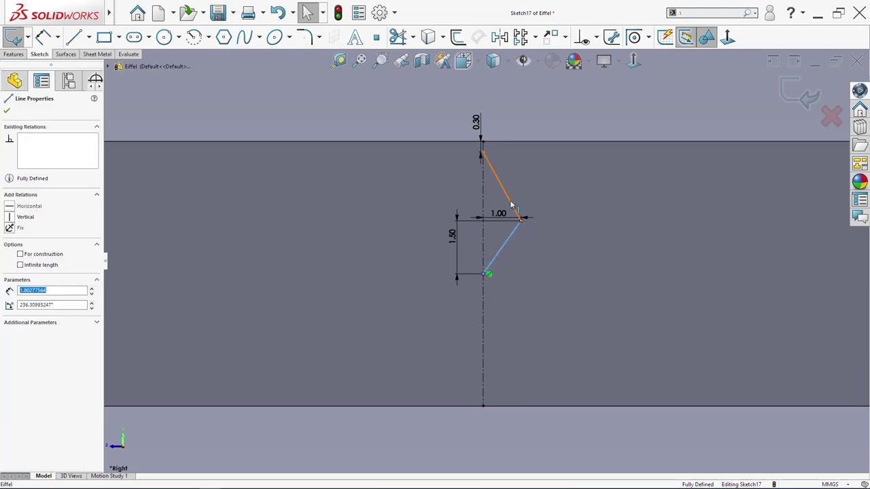
{"action": "left_click", "coordinate": [499, 195], "text": "ctrl"}
{"action": "left_click", "coordinate": [483, 196]}
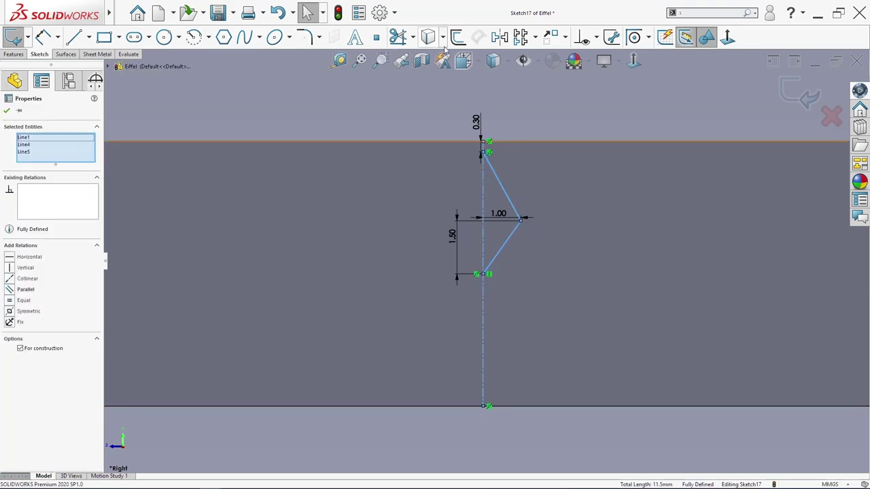
{"action": "left_click", "coordinate": [505, 40]}
Create a linear sketch pattern of the diamond along the X-axis with 6 instances spaced 3.3 mm apart
{"action": "mouse_move", "coordinate": [421, 116]}
{"action": "left_mouse_down"}
{"action": "mouse_move", "coordinate": [476, 172]}
{"action": "mouse_move", "coordinate": [555, 286]}
{"action": "left_mouse_up"}
{"action": "key", "text": "z"}
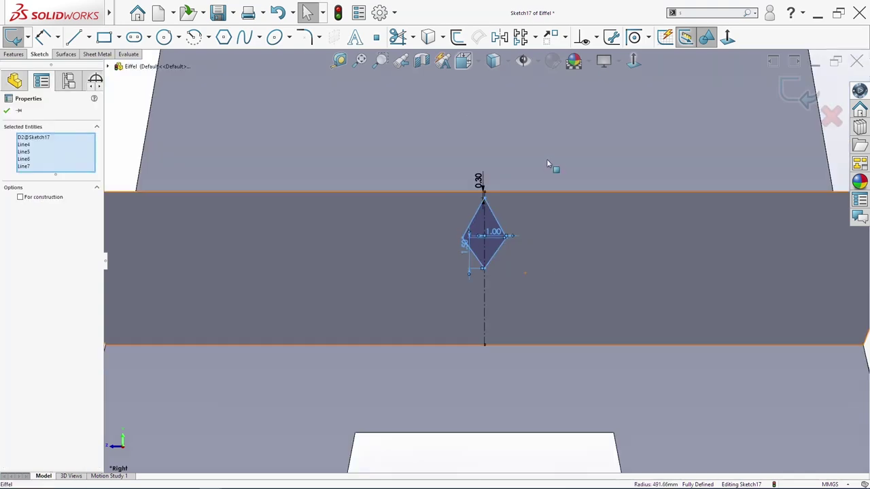
{"action": "left_click", "coordinate": [520, 38]}
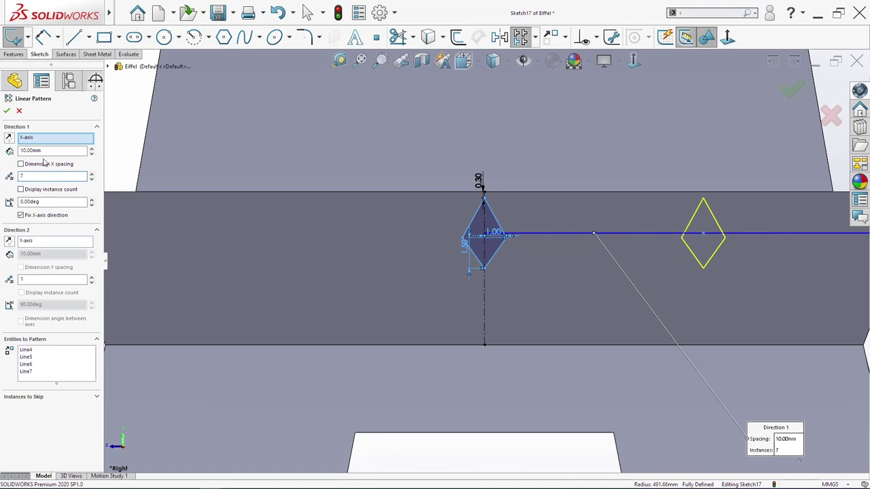
{"action": "key", "text": "Return"}
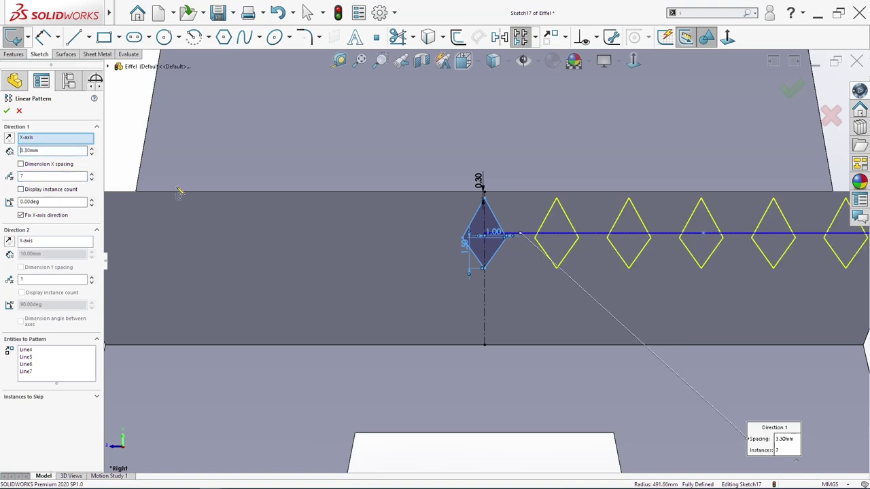
{"action": "scroll", "coordinate": [674, 311], "scroll_direction": "up", "scroll_amount": 3}
{"action": "scroll", "coordinate": [703, 279], "scroll_direction": "down", "scroll_amount": 1}
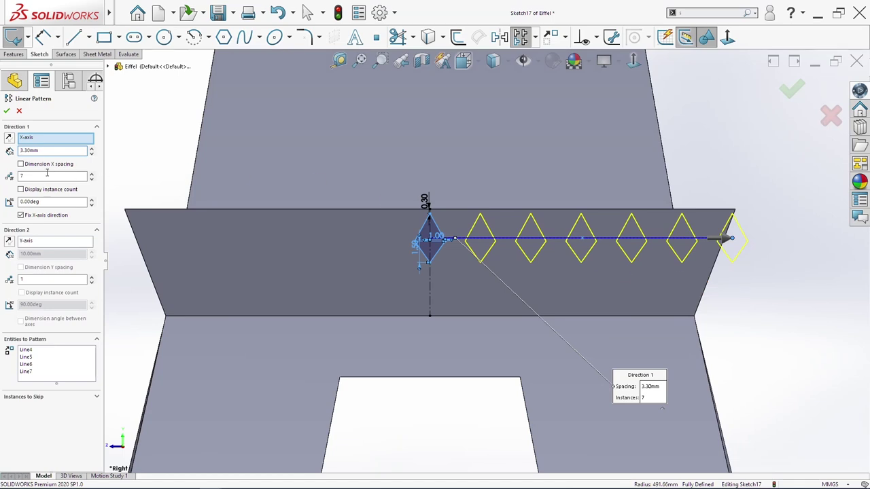
{"action": "type", "text": "6"}
{"action": "key", "text": "Return"}
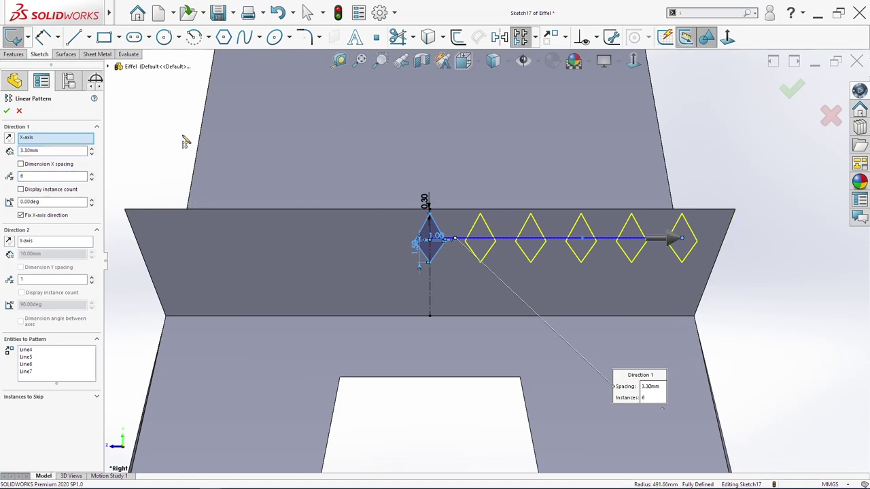
{"action": "left_click", "coordinate": [788, 98]}
Mirror the five patterned diamonds about the vertical construction line
{"action": "left_click_drag", "start_coordinate": [771, 274], "coordinate": [468, 193]}
{"action": "left_click", "coordinate": [439, 278], "text": "ctrl"}
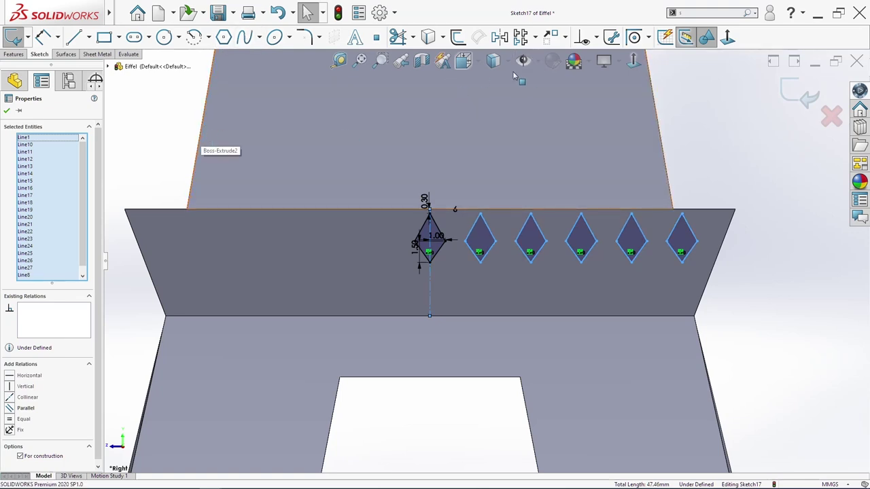
{"action": "left_click", "coordinate": [499, 37]}
Dimension the spacing between the upper corners of the centre diamond and the adjacent right-hand diamond as 3.3 mm
{"action": "key", "text": "s"}
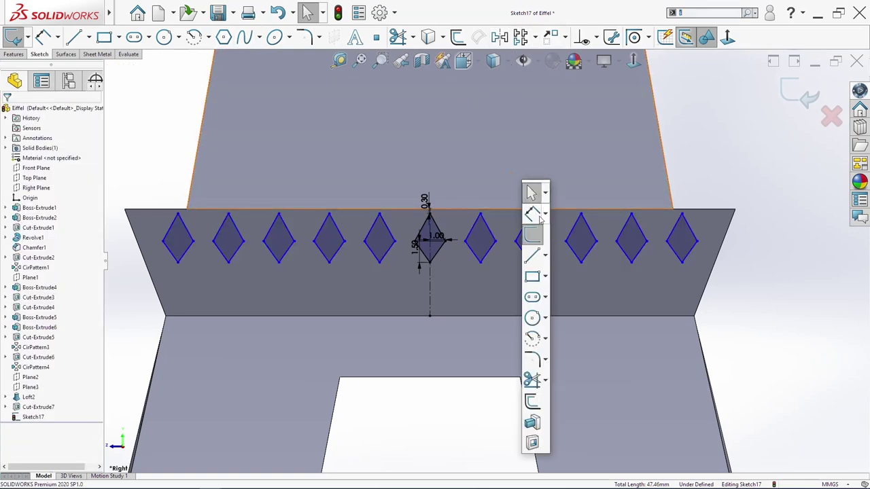
{"action": "left_click", "coordinate": [532, 194]}
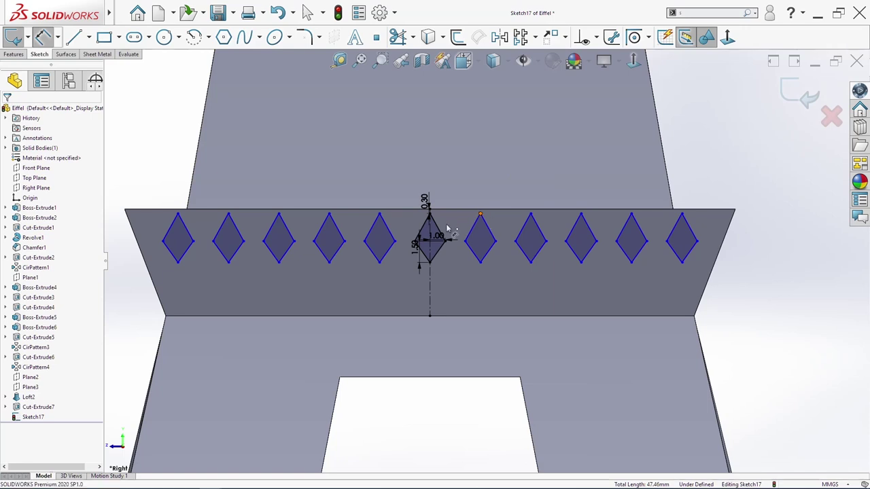
{"action": "left_click", "coordinate": [480, 215]}
{"action": "left_click", "coordinate": [430, 215]}
{"action": "left_click", "coordinate": [460, 177]}
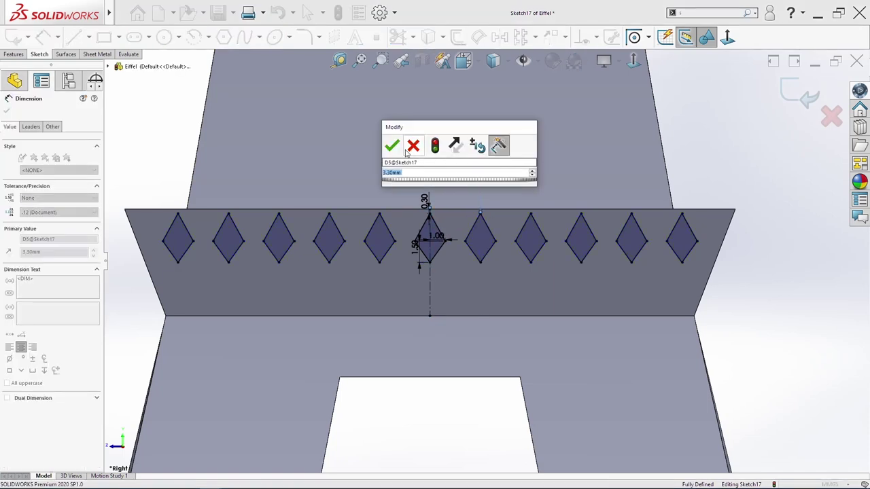
{"action": "key", "text": "Return"}
{"action": "key", "text": "Escape"}
{"action": "scroll", "coordinate": [697, 269], "scroll_direction": "up", "scroll_amount": 3}
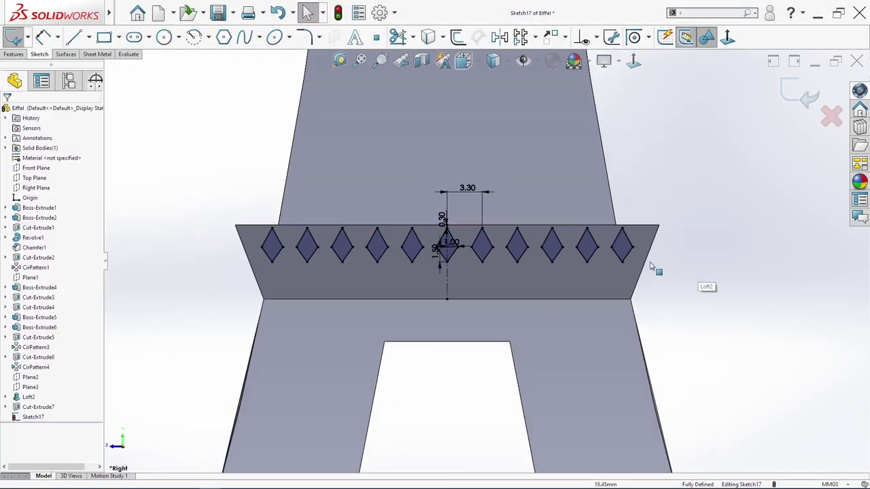
Cut-extrude the diamond row through the ledge wall, using Up To Vertex with the inner corner of the recessed top frame
{"action": "middle_click_drag", "start_coordinate": [660, 280], "coordinate": [598, 290]}
{"action": "key", "text": "s"}
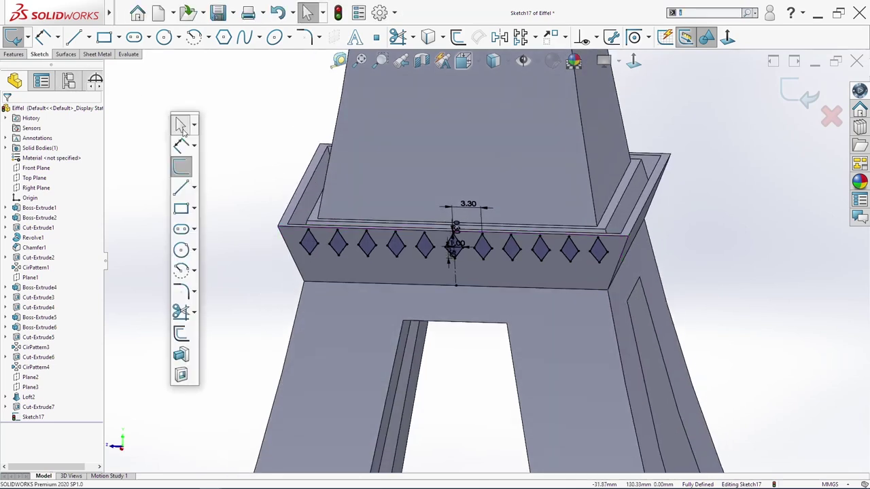
{"action": "left_click", "coordinate": [180, 335]}
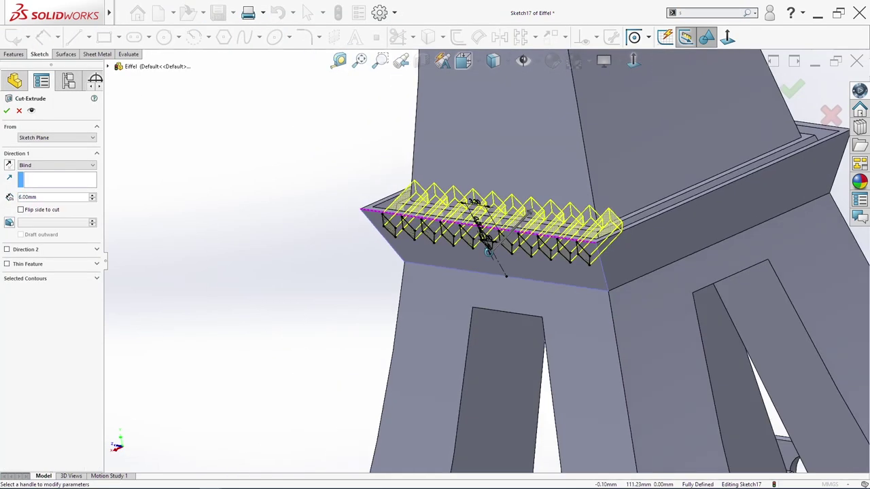
{"action": "left_click", "coordinate": [83, 167]}
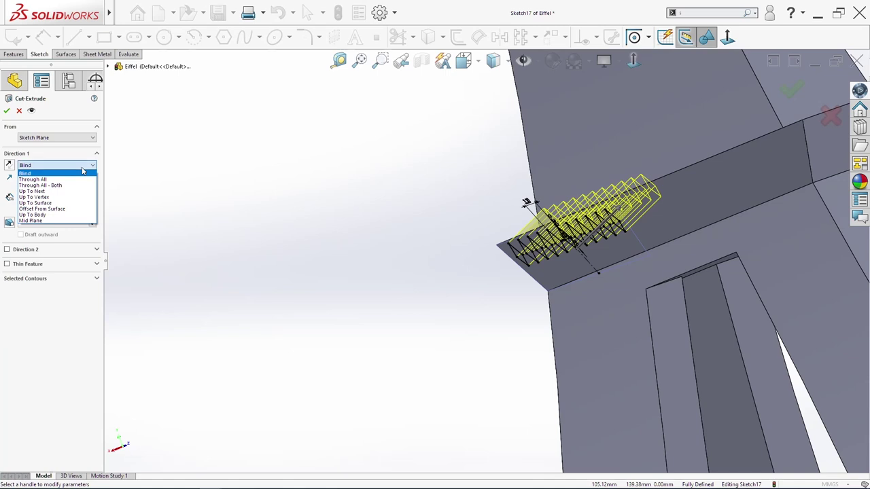
{"action": "left_click", "coordinate": [69, 198]}
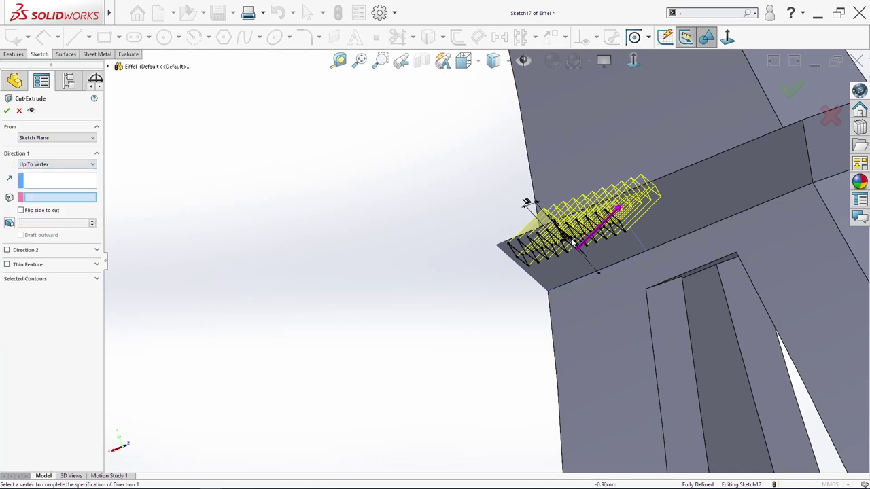
{"action": "scroll", "coordinate": [597, 241], "scroll_direction": "down", "scroll_amount": 4}
{"action": "middle_click_drag", "start_coordinate": [571, 260], "coordinate": [605, 307]}
{"action": "scroll", "coordinate": [434, 227], "scroll_direction": "down", "scroll_amount": 3}
{"action": "middle_click_drag", "start_coordinate": [434, 227], "coordinate": [444, 284]}
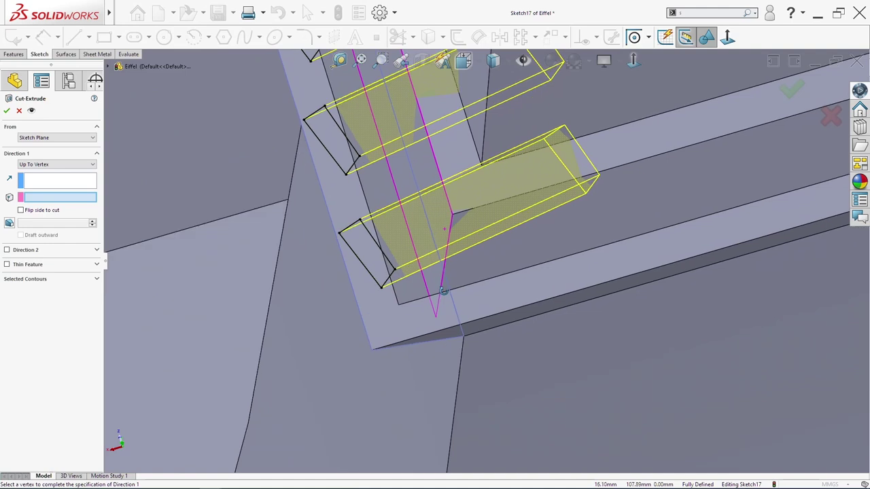
{"action": "left_click", "coordinate": [400, 303]}
{"action": "middle_click_drag", "start_coordinate": [405, 305], "coordinate": [407, 270]}
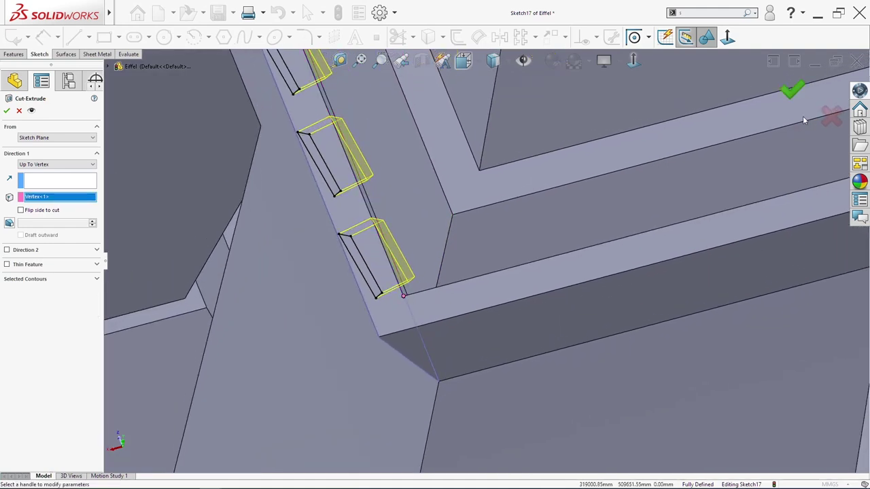
{"action": "left_click", "coordinate": [787, 88]}
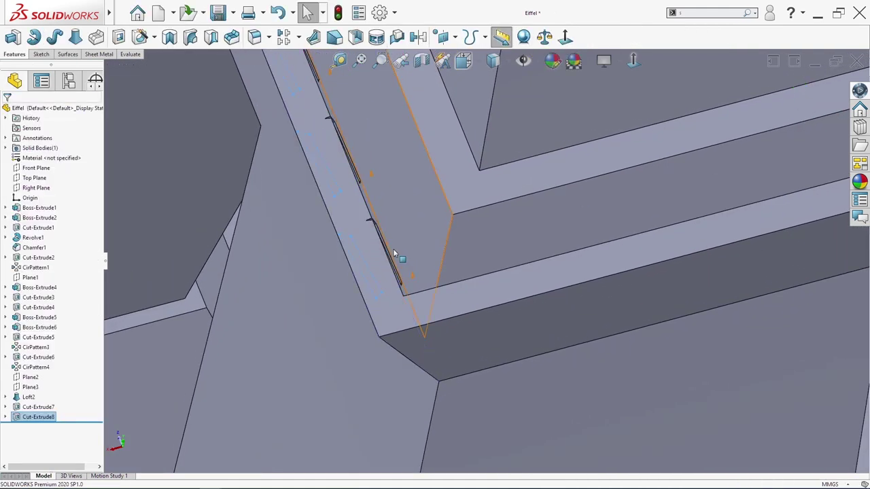
Circular-pattern the diamond cut about the tower's round upper face, with 4 equally spaced instances over 360 degrees
{"action": "middle_click_drag", "start_coordinate": [447, 307], "coordinate": [460, 189]}
{"action": "scroll", "coordinate": [476, 251], "scroll_direction": "up", "scroll_amount": 4}
{"action": "scroll", "coordinate": [425, 281], "scroll_direction": "up", "scroll_amount": 2}
{"action": "mouse_move", "coordinate": [426, 283]}
{"action": "middle_mouse_down"}
{"action": "mouse_move", "coordinate": [497, 278]}
{"action": "mouse_move", "coordinate": [438, 290]}
{"action": "middle_mouse_up"}
{"action": "scroll", "coordinate": [491, 276], "scroll_direction": "up", "scroll_amount": 3}
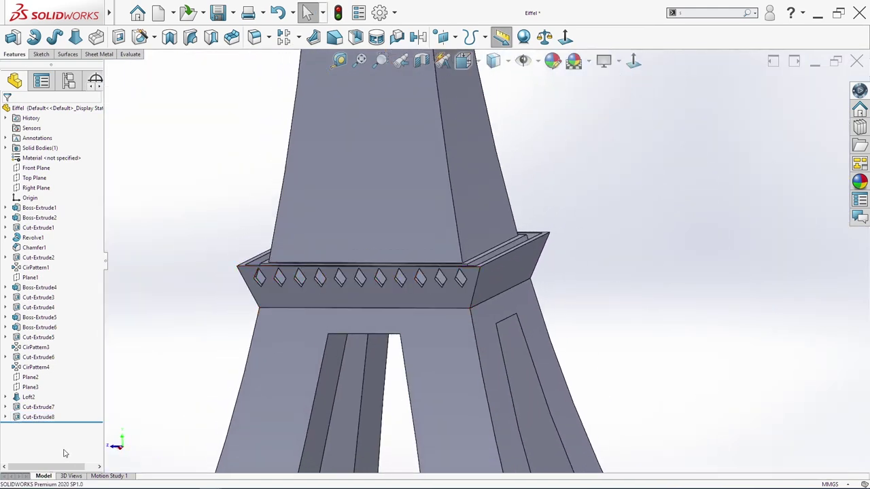
{"action": "left_click", "coordinate": [50, 417]}
{"action": "scroll", "coordinate": [429, 269], "scroll_direction": "up", "scroll_amount": 1}
{"action": "scroll", "coordinate": [429, 270], "scroll_direction": "up", "scroll_amount": 3}
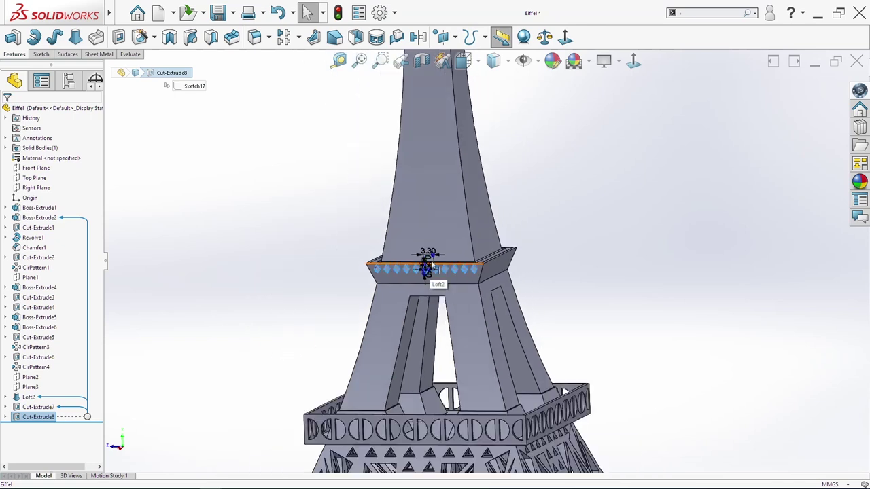
{"action": "left_click", "coordinate": [298, 38]}
{"action": "left_click", "coordinate": [303, 66]}
{"action": "scroll", "coordinate": [480, 131], "scroll_direction": "up", "scroll_amount": 3}
{"action": "scroll", "coordinate": [480, 132], "scroll_direction": "down", "scroll_amount": 5}
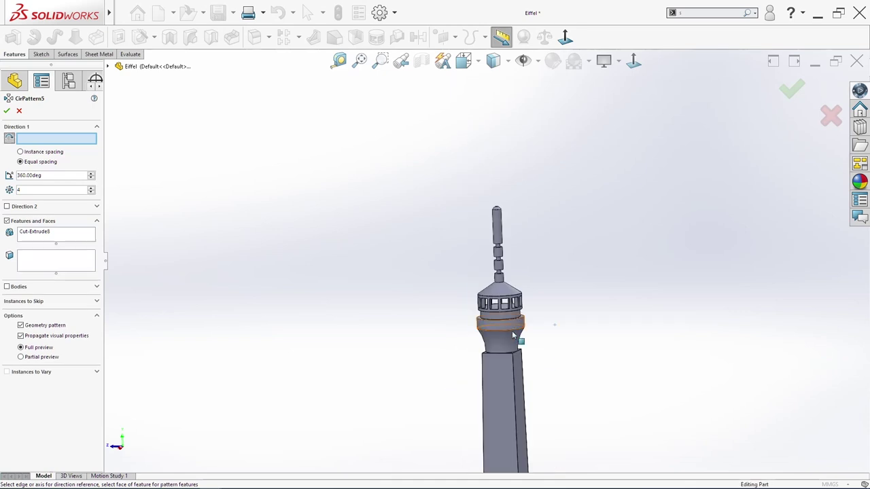
{"action": "left_click", "coordinate": [551, 365]}
{"action": "scroll", "coordinate": [552, 365], "scroll_direction": "up", "scroll_amount": 4}
{"action": "scroll", "coordinate": [505, 351], "scroll_direction": "down", "scroll_amount": 6}
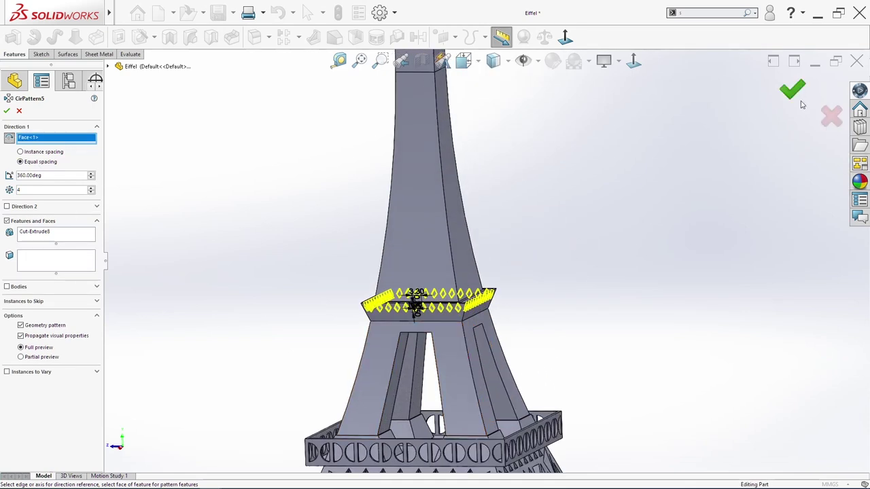
On the ledge's top rim face, sketch a 38 mm square corner rectangle tracing the rim's inner edge
{"action": "middle_click_drag", "start_coordinate": [553, 221], "coordinate": [516, 317]}
{"action": "scroll", "coordinate": [555, 301], "scroll_direction": "up", "scroll_amount": 1}
{"action": "key", "text": "space"}
{"action": "key", "text": "Escape"}
{"action": "scroll", "coordinate": [484, 289], "scroll_direction": "down", "scroll_amount": 4}
{"action": "scroll", "coordinate": [526, 320], "scroll_direction": "up", "scroll_amount": 2}
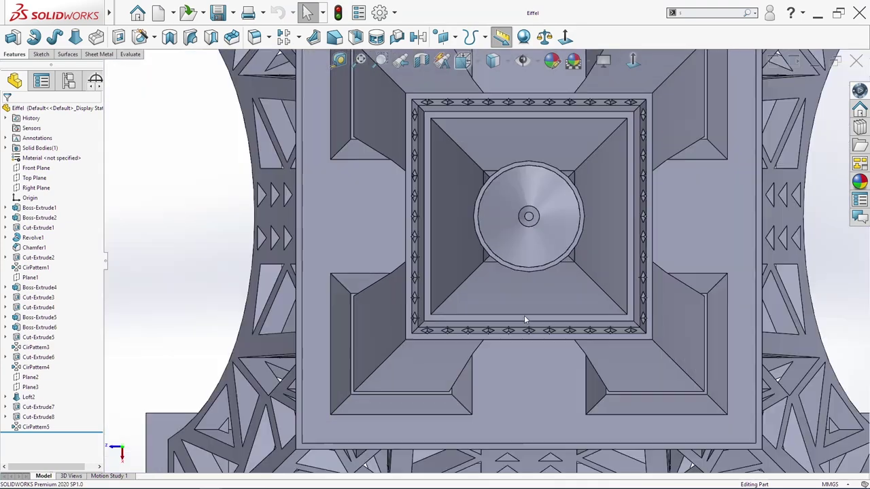
{"action": "scroll", "coordinate": [604, 210], "scroll_direction": "down", "scroll_amount": 3}
{"action": "left_click", "coordinate": [627, 223]}
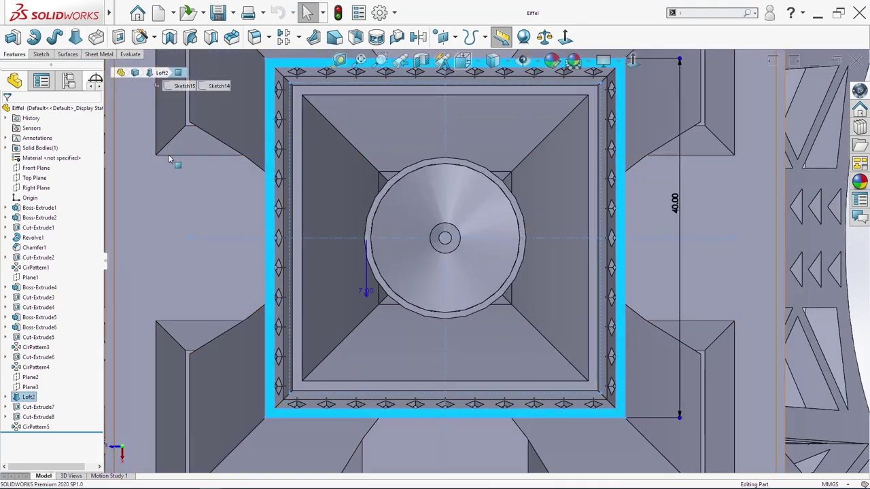
{"action": "scroll", "coordinate": [612, 221], "scroll_direction": "up", "scroll_amount": 3}
{"action": "middle_click_drag", "start_coordinate": [611, 221], "coordinate": [388, 222]}
{"action": "key", "text": "space"}
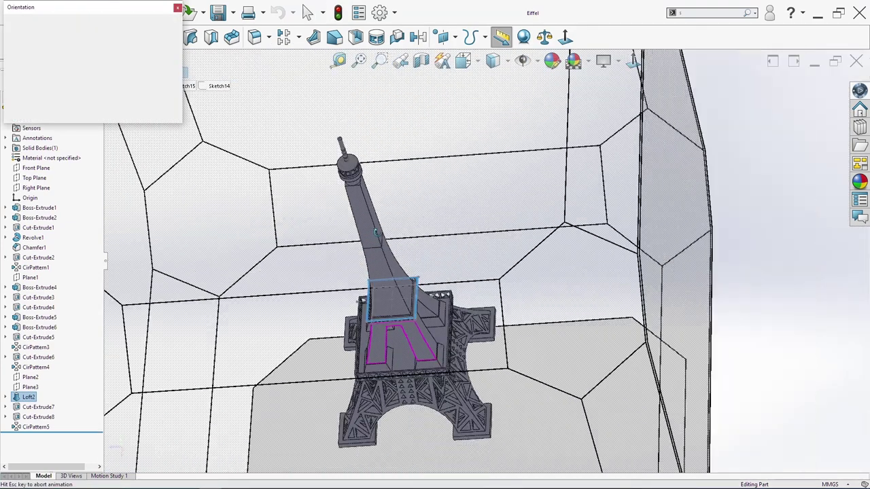
{"action": "left_click", "coordinate": [376, 237]}
{"action": "scroll", "coordinate": [429, 191], "scroll_direction": "down", "scroll_amount": 3}
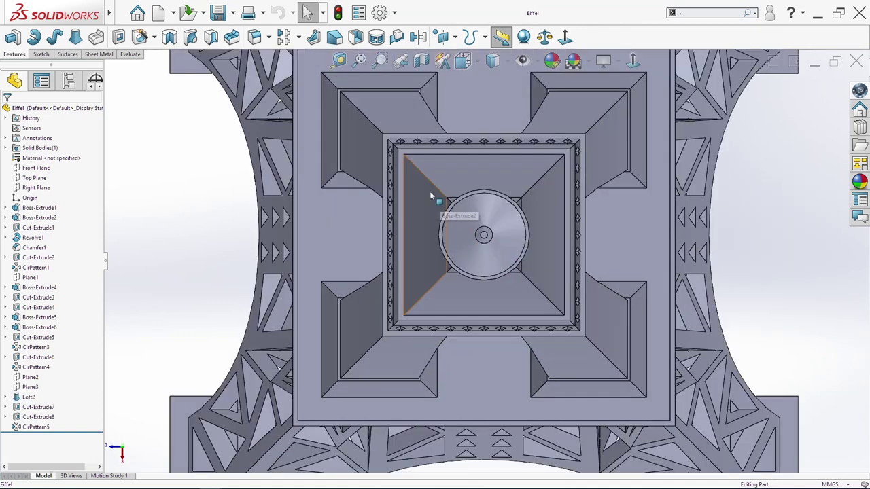
{"action": "left_click", "coordinate": [480, 230]}
{"action": "left_click", "coordinate": [487, 265]}
{"action": "key", "text": "s"}
{"action": "left_click", "coordinate": [518, 261]}
{"action": "left_click", "coordinate": [388, 142]}
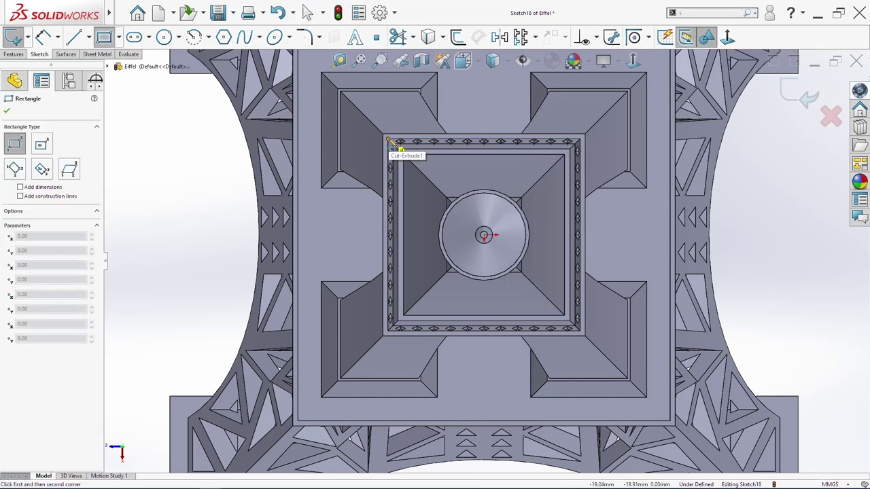
{"action": "left_click", "coordinate": [579, 331]}
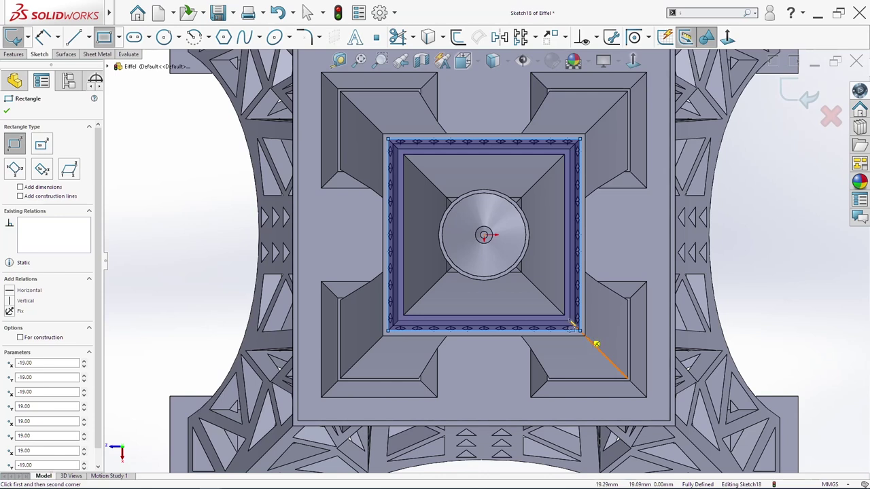
Sketch a second corner rectangle, 40 mm square, tracing the outer edge of the ledge's rim
{"action": "left_click", "coordinate": [385, 134]}
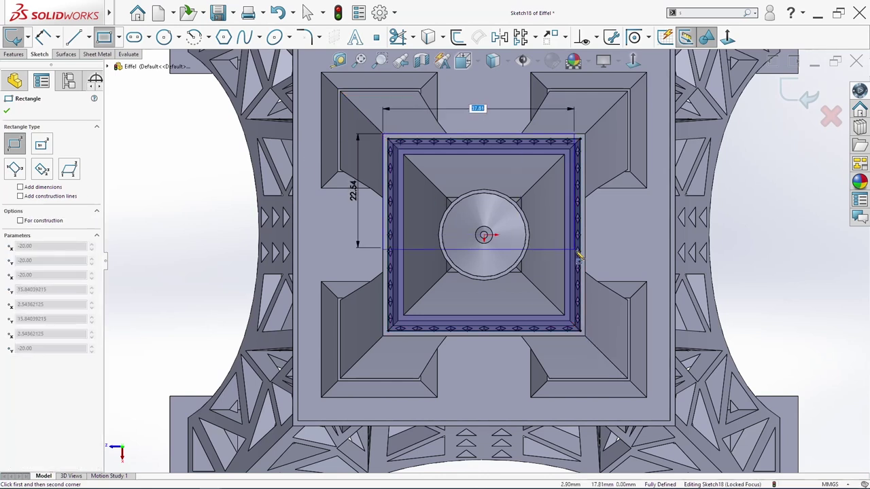
{"action": "left_click", "coordinate": [585, 336]}
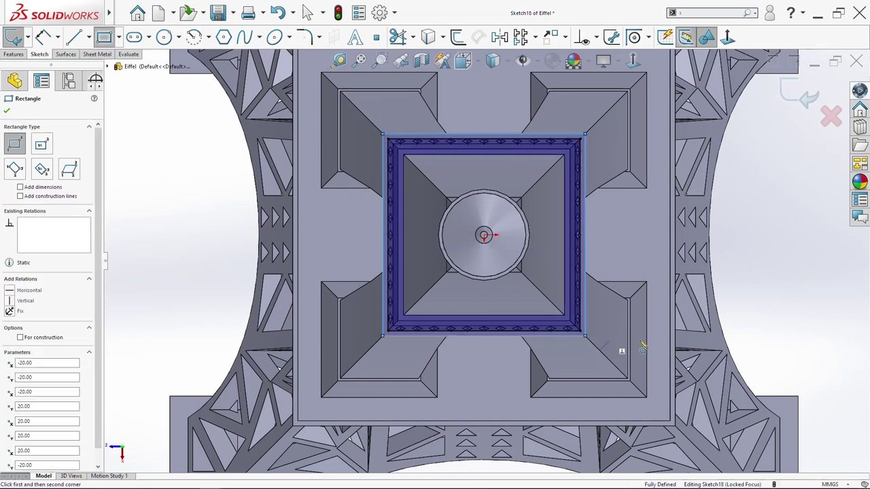
{"action": "key", "text": "Escape"}
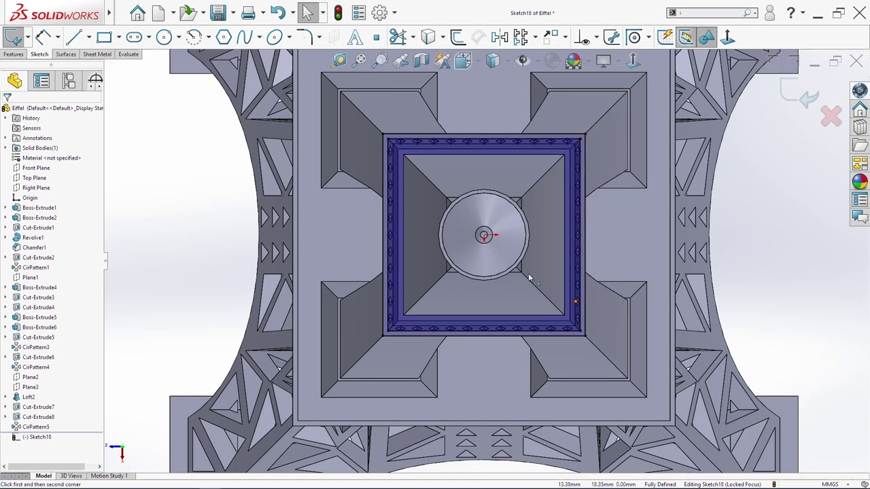
Extrude the frame between the two rectangles 3 mm upward, merged with the tower
{"action": "key", "text": "s"}
{"action": "left_click", "coordinate": [541, 456]}
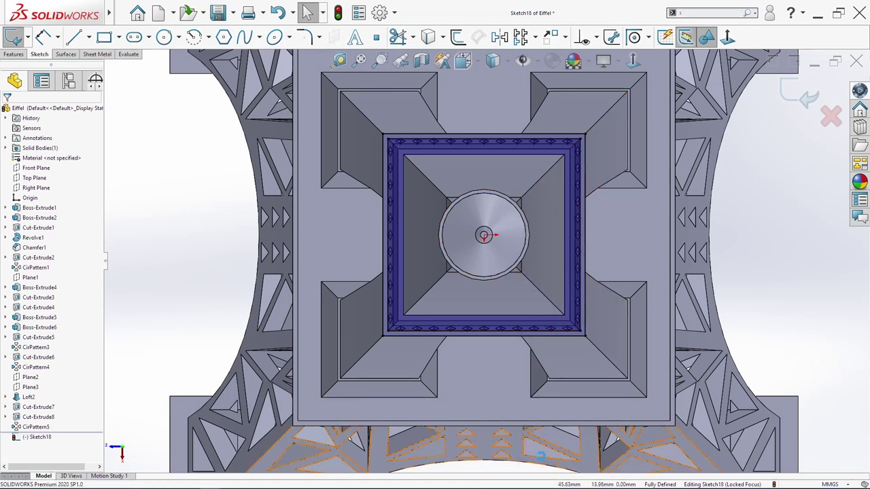
{"action": "middle_click_drag", "start_coordinate": [544, 354], "coordinate": [529, 193]}
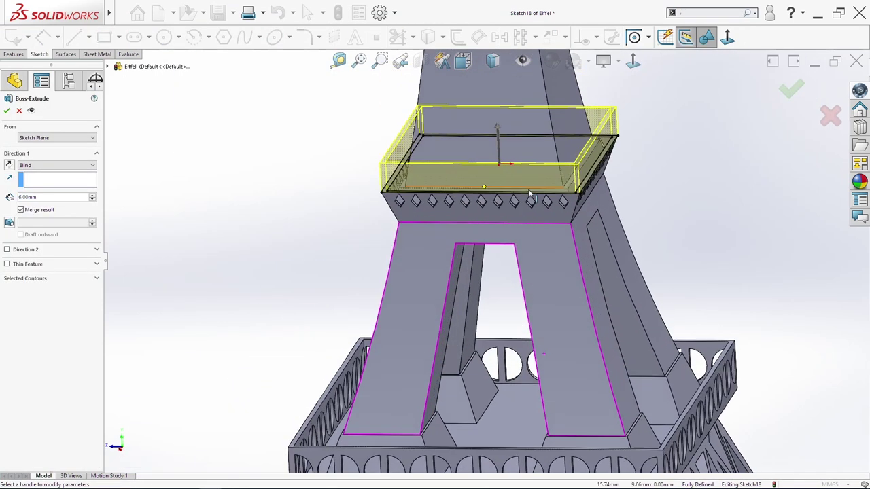
{"action": "type", "text": "3"}
{"action": "key", "text": "Return"}
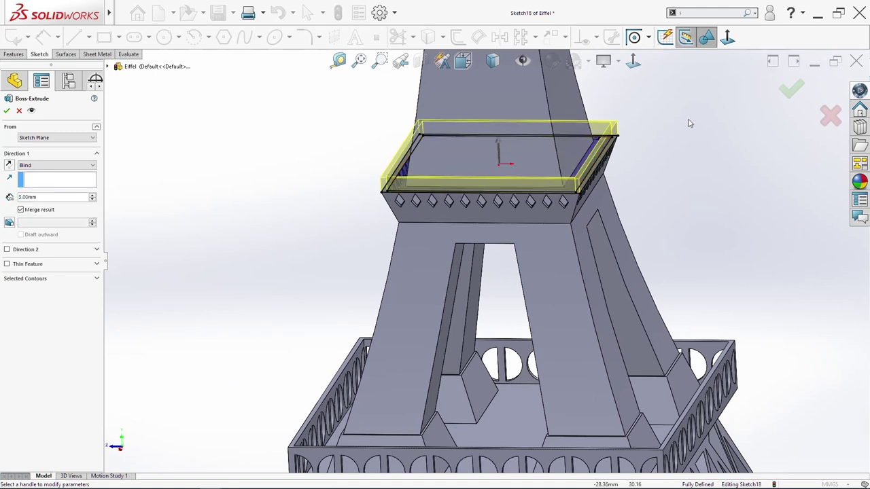
{"action": "key", "text": "Return"}
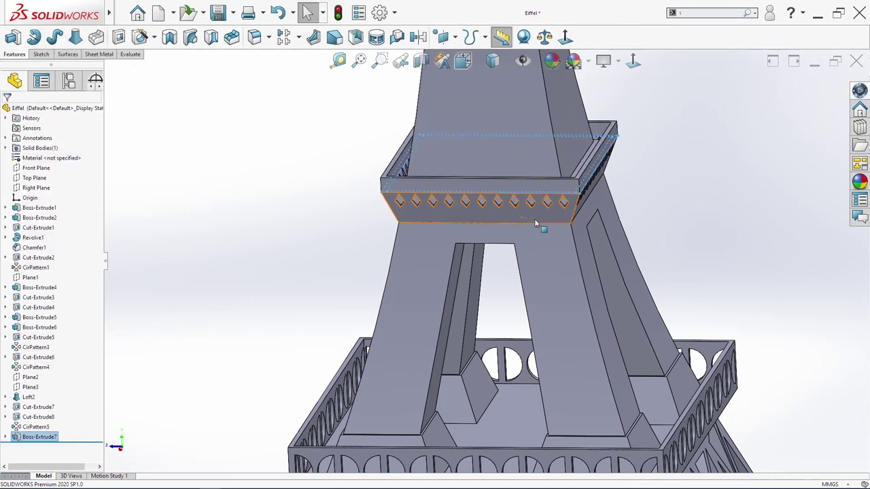
Start a sketch on the side face of the new 3 mm wall and draw a vertical centerline across its height at mid-width
{"action": "key", "text": "space"}
{"action": "scroll", "coordinate": [397, 336], "scroll_direction": "up", "scroll_amount": 5}
{"action": "left_click", "coordinate": [396, 336]}
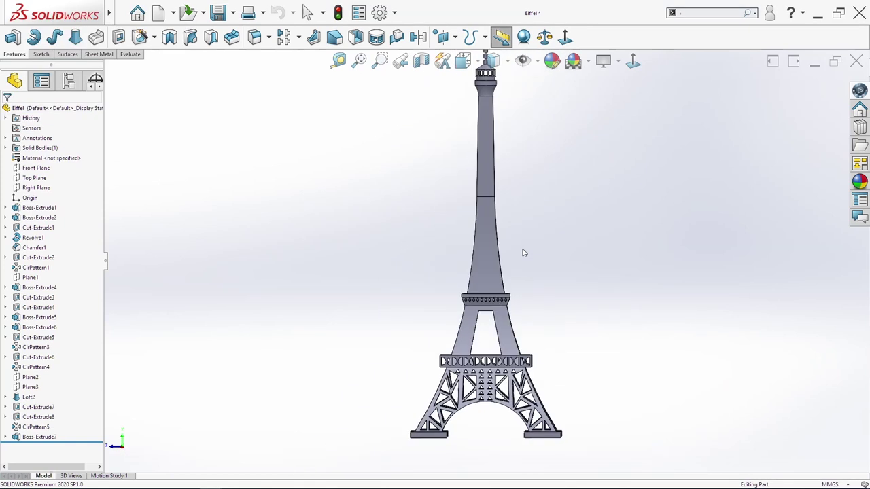
{"action": "scroll", "coordinate": [493, 295], "scroll_direction": "up", "scroll_amount": 6}
{"action": "left_click", "coordinate": [484, 272]}
{"action": "key", "text": "s"}
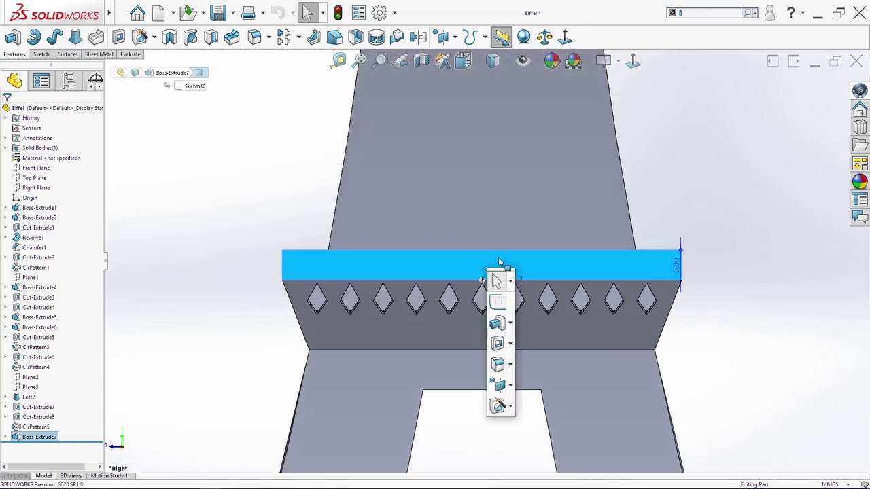
{"action": "left_click", "coordinate": [498, 301]}
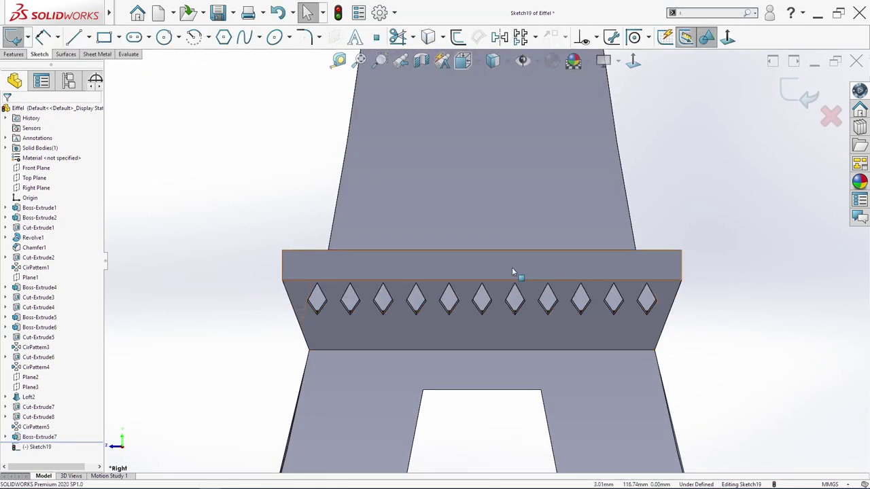
{"action": "key", "text": "s"}
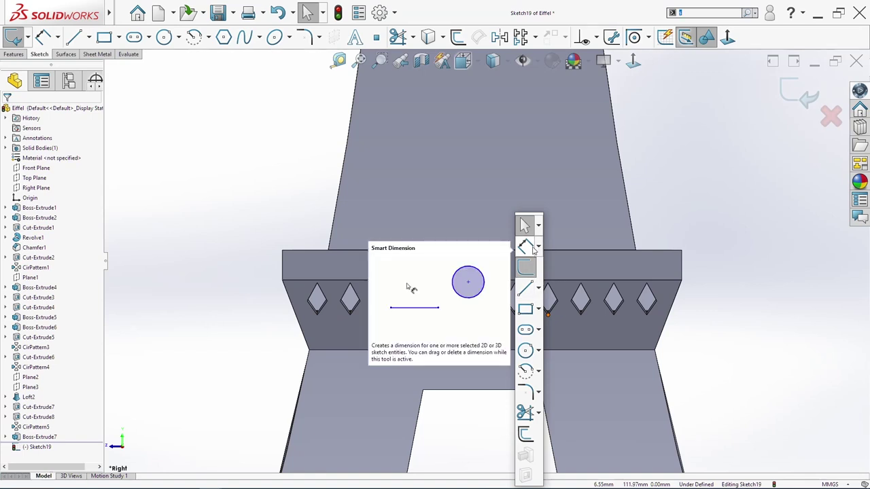
{"action": "left_click", "coordinate": [538, 288]}
{"action": "left_click", "coordinate": [564, 314]}
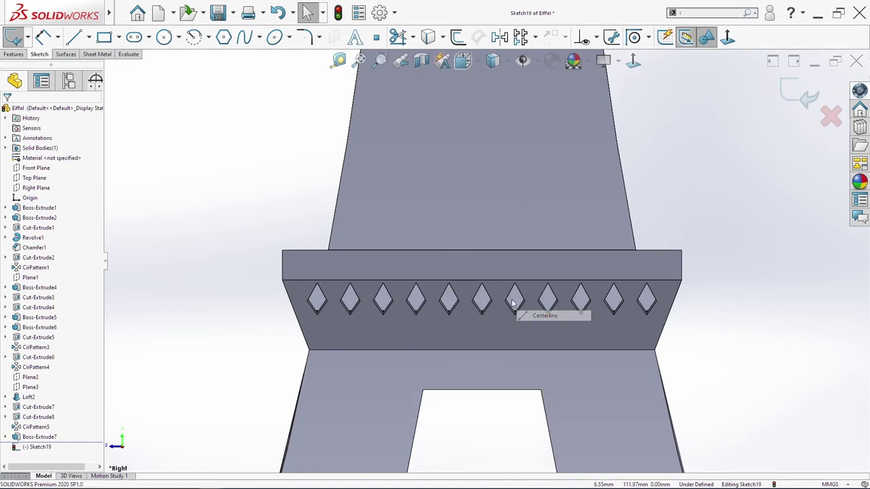
{"action": "left_click", "coordinate": [481, 249]}
{"action": "left_click", "coordinate": [481, 280]}
{"action": "key", "text": "Escape"}
Sketch a corner rectangle about 3.6 mm wide across the centerline on the wall face
{"action": "scroll", "coordinate": [500, 265], "scroll_direction": "down", "scroll_amount": 5}
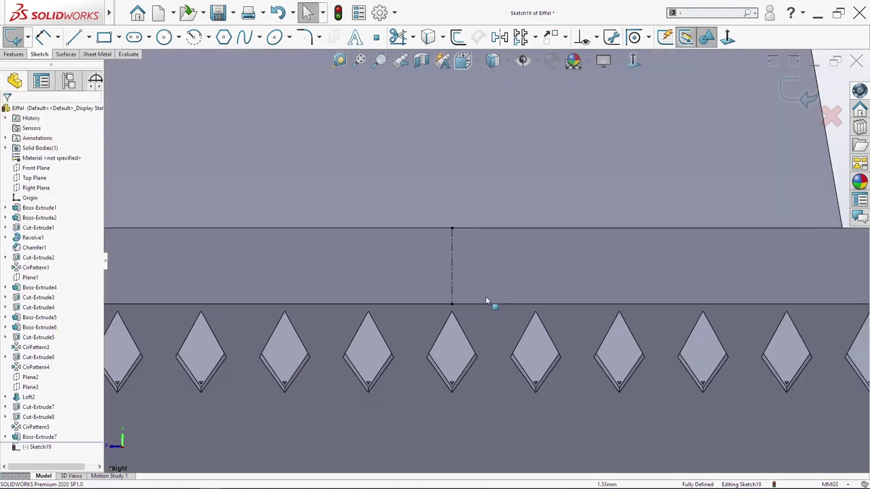
{"action": "key", "text": "s"}
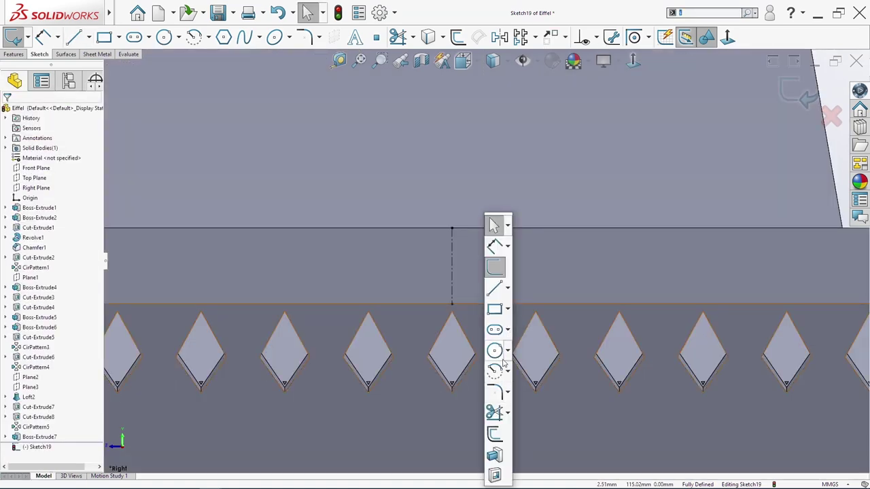
{"action": "left_click", "coordinate": [495, 310]}
{"action": "left_click", "coordinate": [411, 245]}
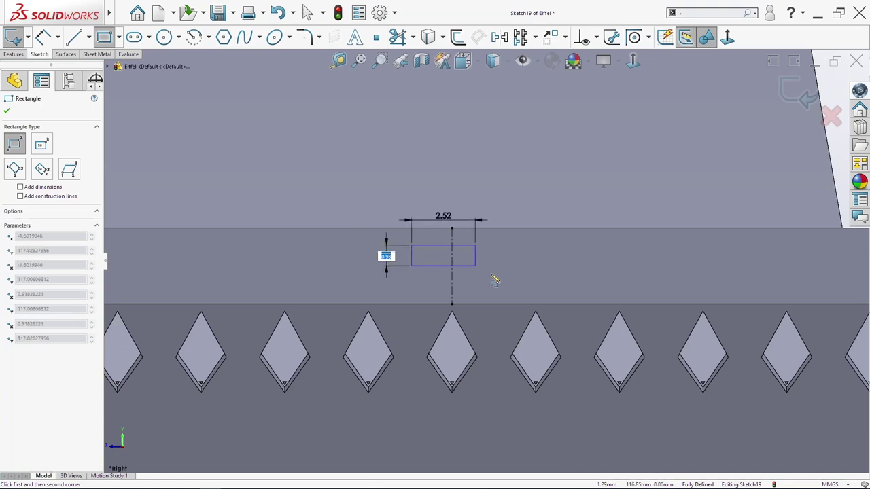
{"action": "left_click", "coordinate": [505, 286]}
{"action": "key", "text": "Escape"}
Dimension the rectangle 2 mm high and 3.8 mm wide
{"action": "key", "text": "s"}
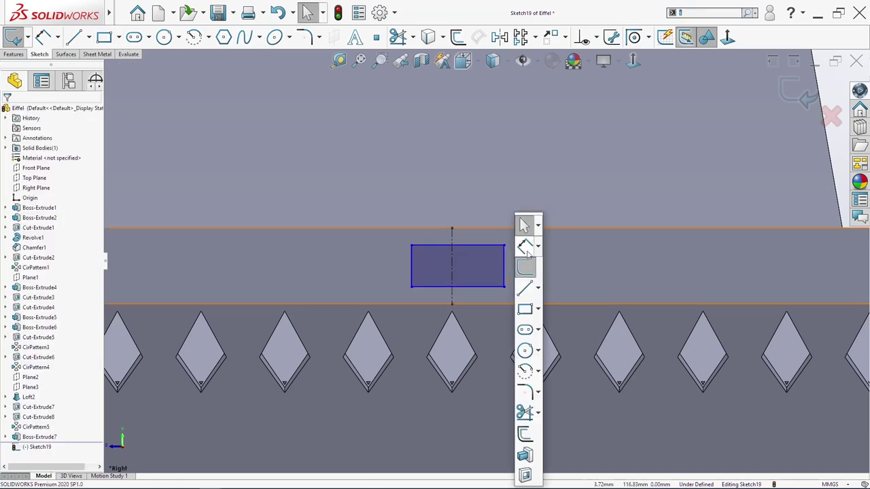
{"action": "left_click", "coordinate": [524, 249]}
{"action": "left_click", "coordinate": [505, 264]}
{"action": "left_click", "coordinate": [519, 258]}
{"action": "key", "text": "Return"}
{"action": "left_click", "coordinate": [482, 237]}
{"action": "left_click", "coordinate": [478, 180]}
{"action": "type", "text": "3.8"}
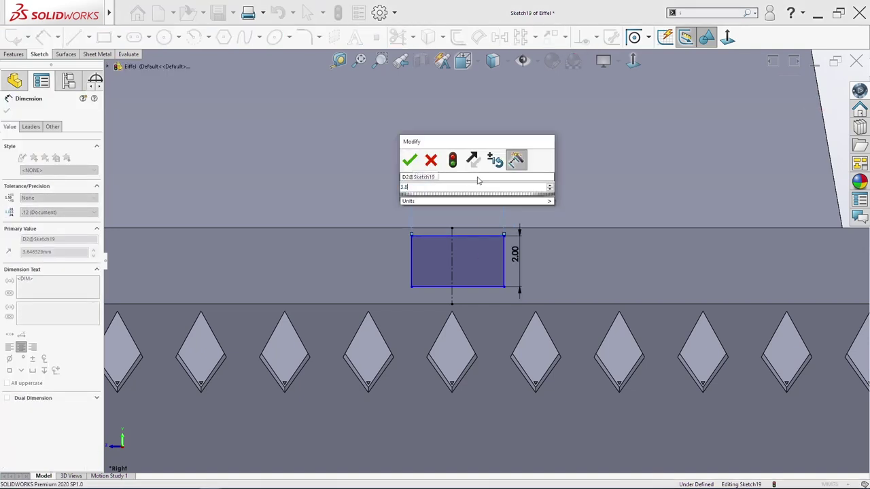
{"action": "key", "text": "Return"}
{"action": "key", "text": "Escape"}
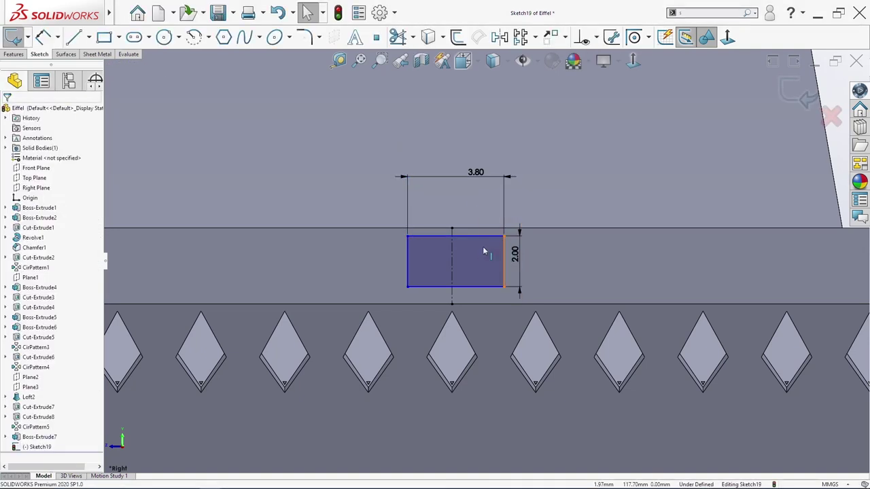
Make the rectangle's two vertical sides symmetric about the vertical centerline
{"action": "left_click", "coordinate": [488, 252]}
{"action": "left_click", "coordinate": [452, 253], "text": "ctrl"}
{"action": "left_click", "coordinate": [408, 262], "text": "ctrl"}
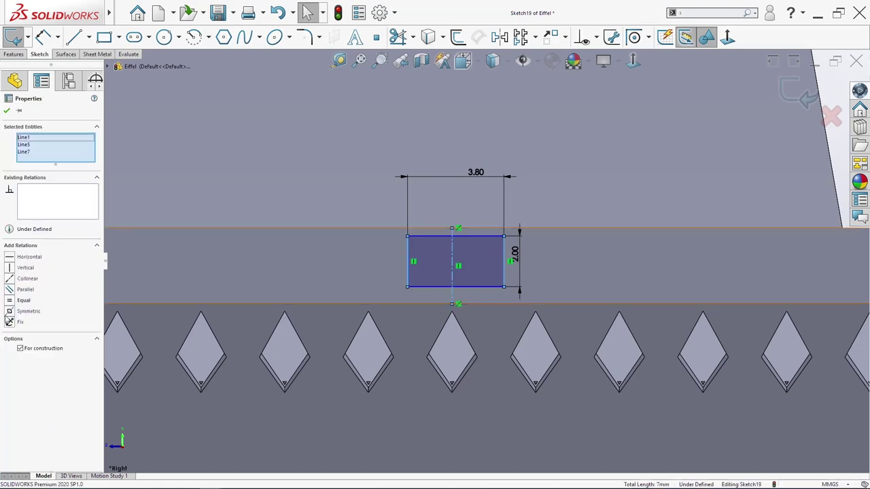
{"action": "left_click", "coordinate": [27, 311]}
{"action": "key", "text": "Escape"}
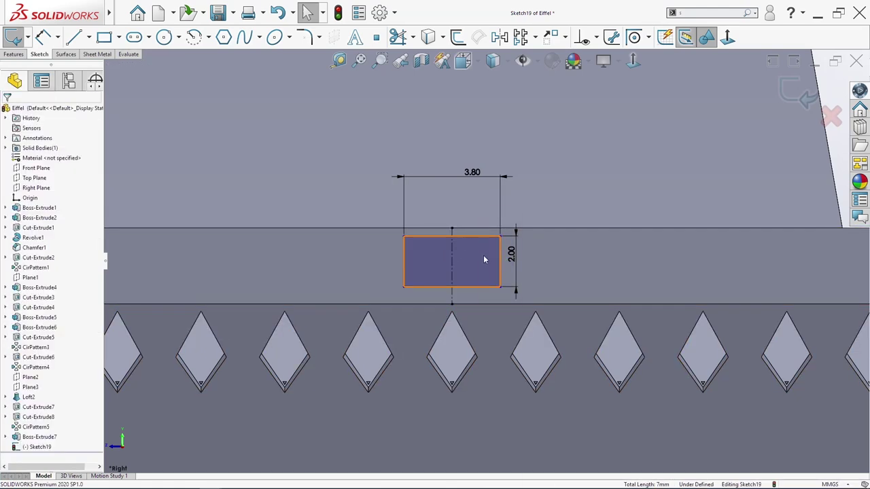
Draw a short horizontal centerline from the vertical centerline's midpoint and make the rectangle's upper and lower edges symmetric about it
{"action": "key", "text": "s"}
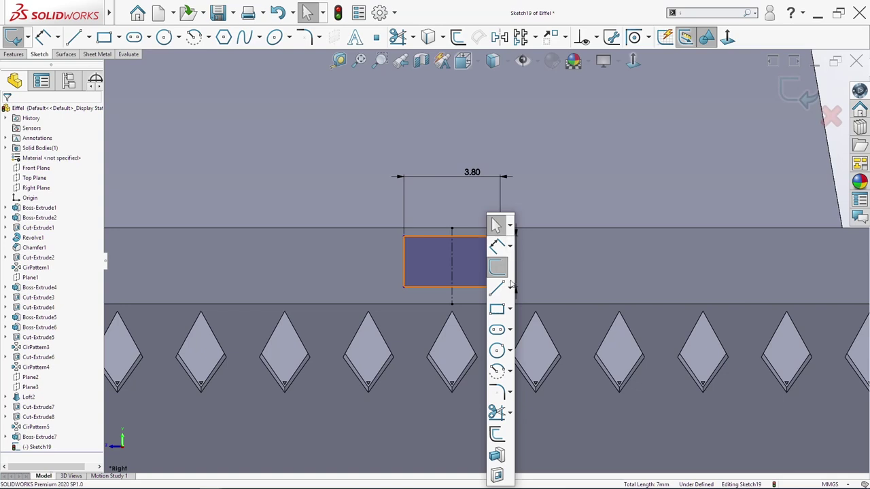
{"action": "left_click", "coordinate": [510, 288]}
{"action": "left_click", "coordinate": [523, 313]}
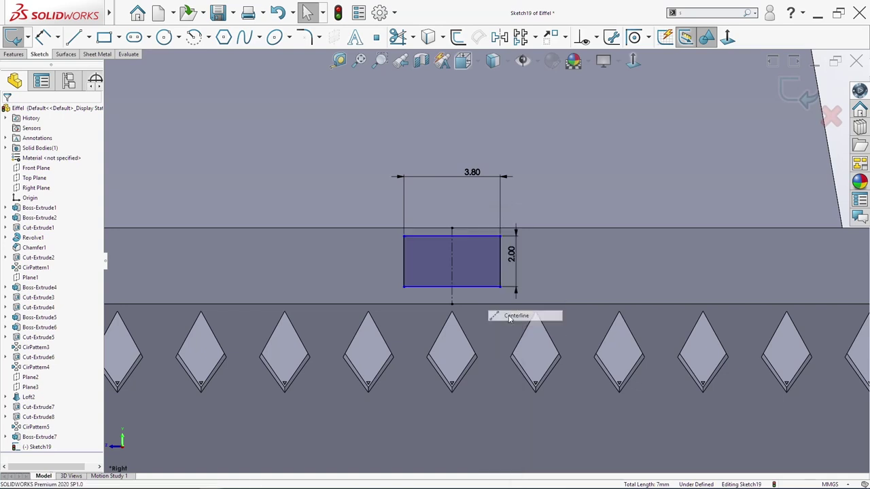
{"action": "left_click", "coordinate": [452, 265]}
{"action": "left_click", "coordinate": [476, 266]}
{"action": "key", "text": "Escape"}
{"action": "left_click", "coordinate": [470, 265]}
{"action": "left_click", "coordinate": [469, 236], "text": "ctrl"}
{"action": "left_click", "coordinate": [476, 288], "text": "ctrl"}
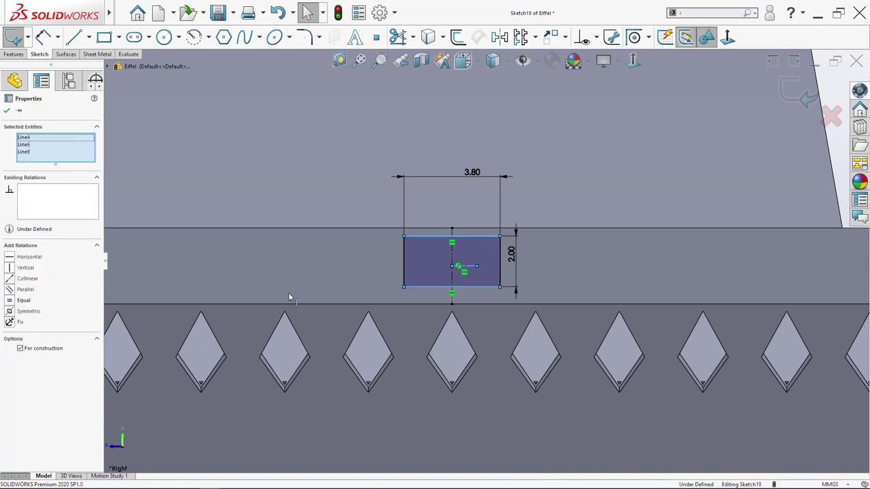
{"action": "left_click", "coordinate": [28, 311]}
{"action": "key", "text": "Escape"}
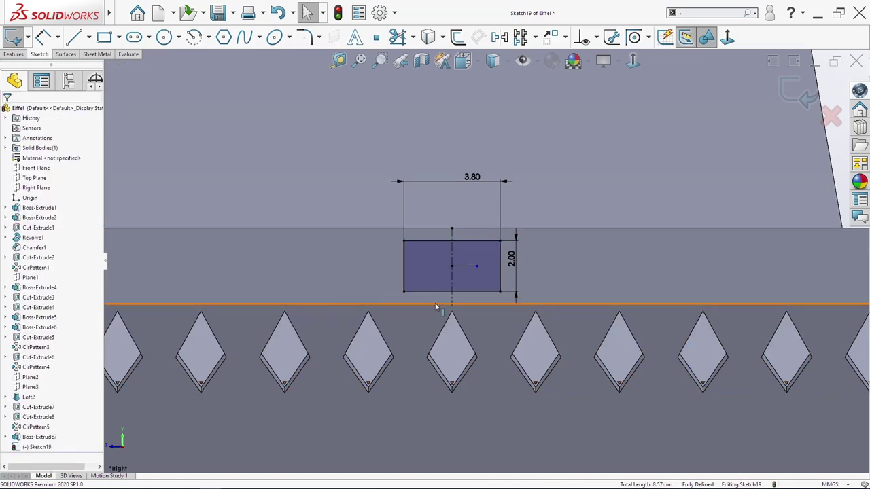
Set up a linear sketch pattern of the rectangle and its short centerline along the X-axis with 4 instances spaced 5.5 mm
{"action": "scroll", "coordinate": [486, 271], "scroll_direction": "up", "scroll_amount": 3}
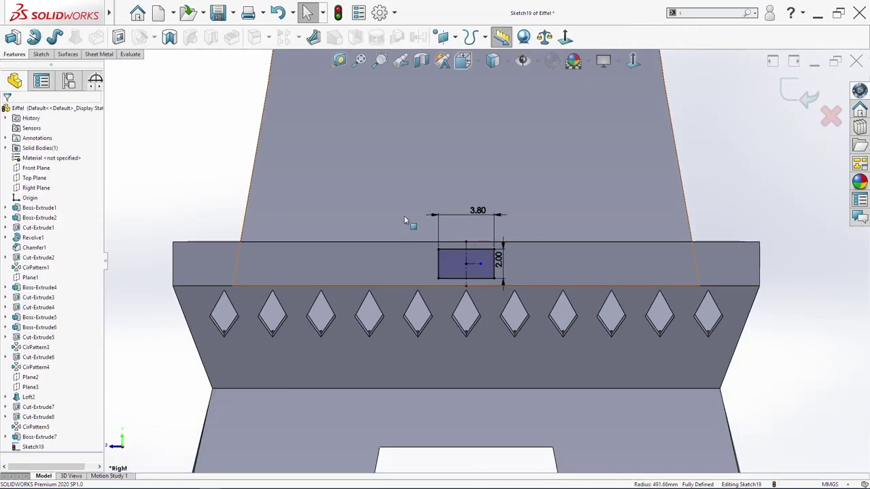
{"action": "left_click_drag", "start_coordinate": [403, 216], "coordinate": [532, 283]}
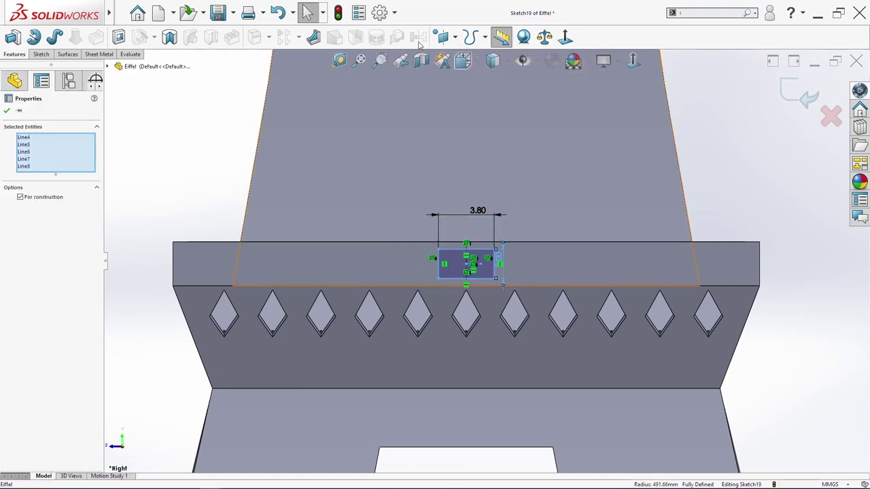
{"action": "left_click", "coordinate": [41, 54]}
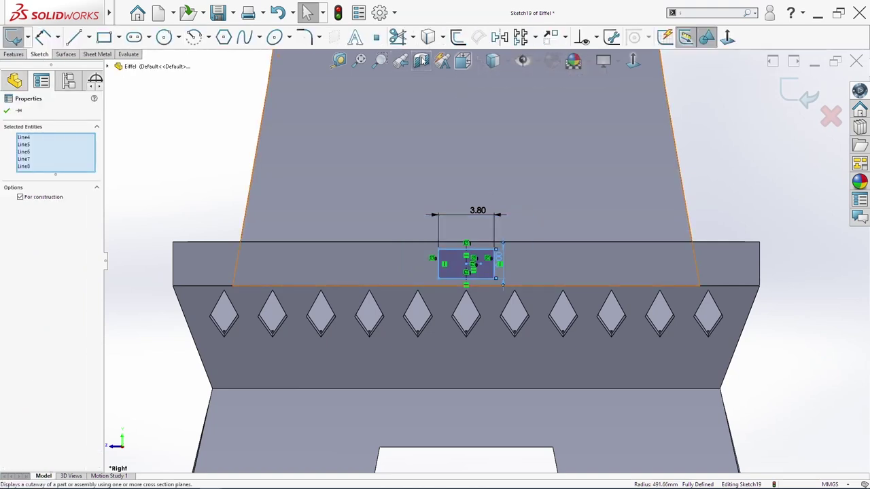
{"action": "left_click", "coordinate": [519, 37]}
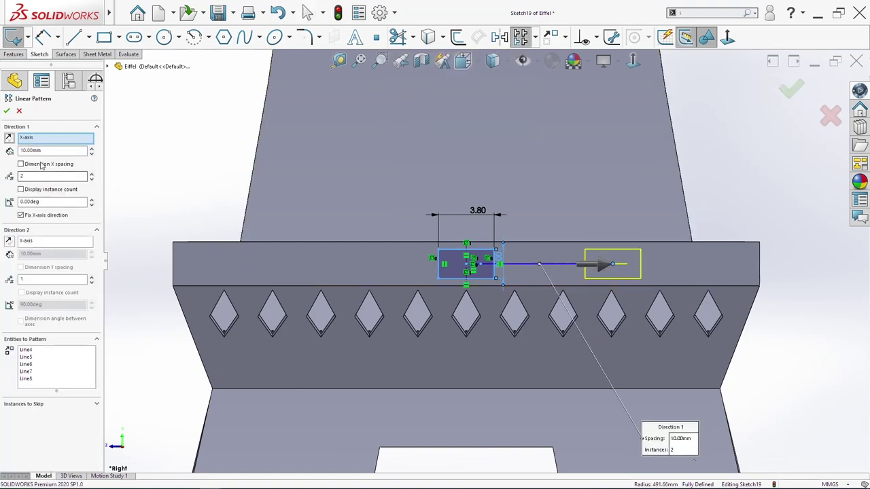
{"action": "key", "text": "Return"}
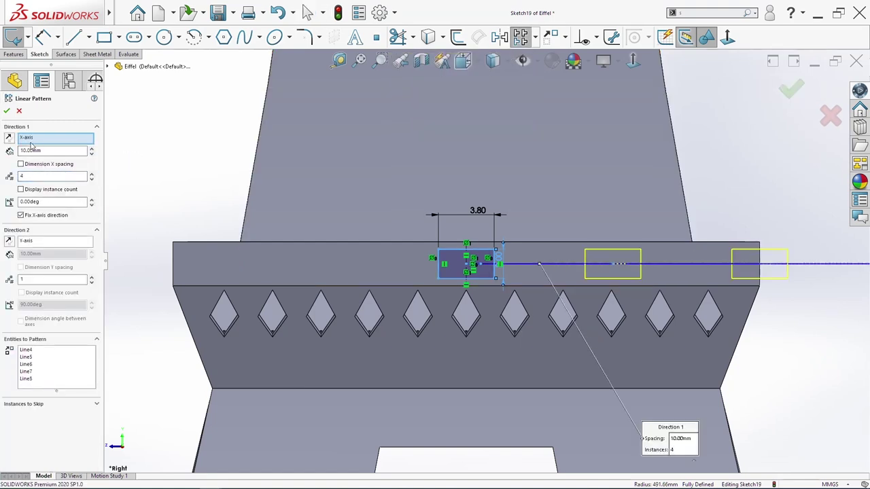
{"action": "type", "text": "4"}
{"action": "key", "text": "Return"}
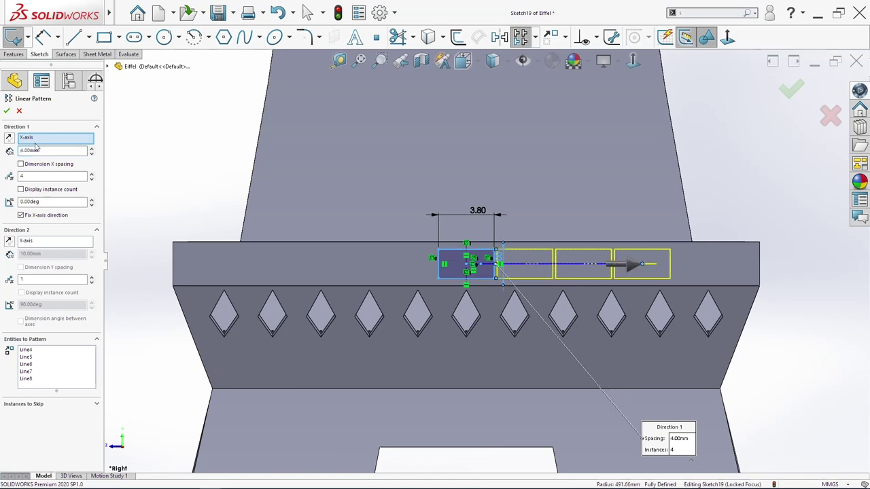
{"action": "type", "text": "5"}
{"action": "key", "text": "Return"}
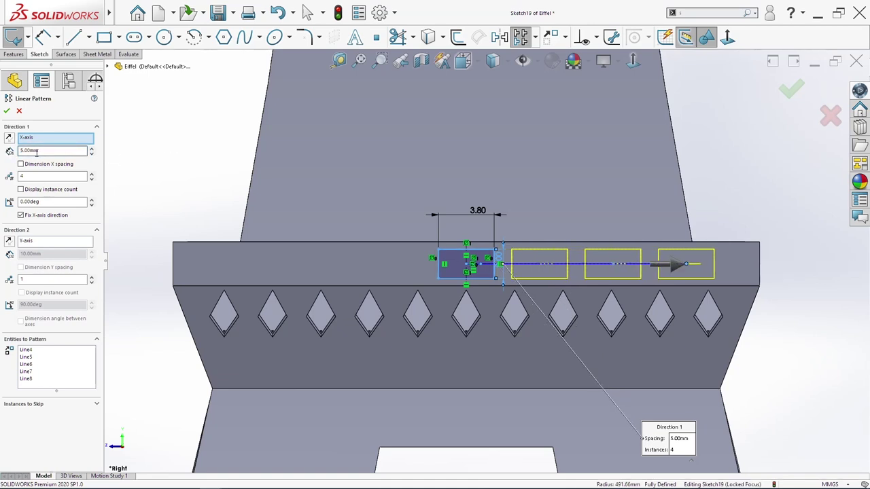
{"action": "type", "text": ".5"}
{"action": "key", "text": "Return"}
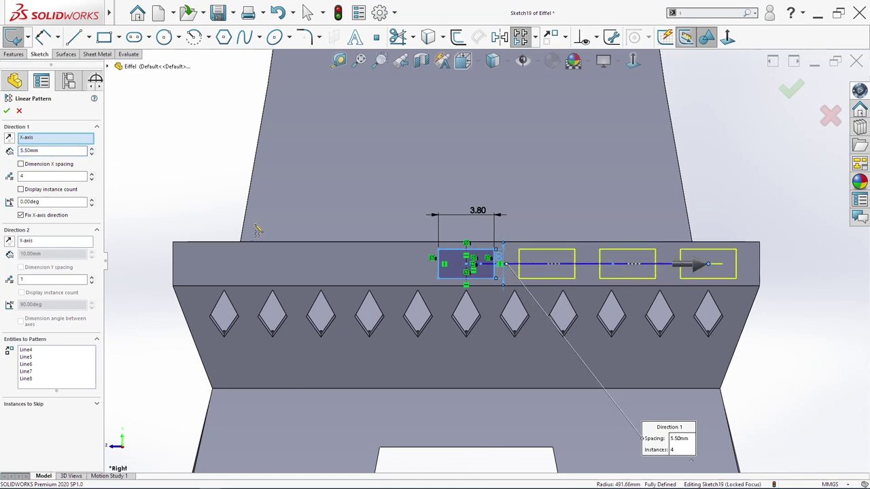
Change the linear sketch pattern to 5 instances with 4.4 mm spacing and apply it
{"action": "scroll", "coordinate": [59, 176], "scroll_direction": "up", "scroll_amount": 1}
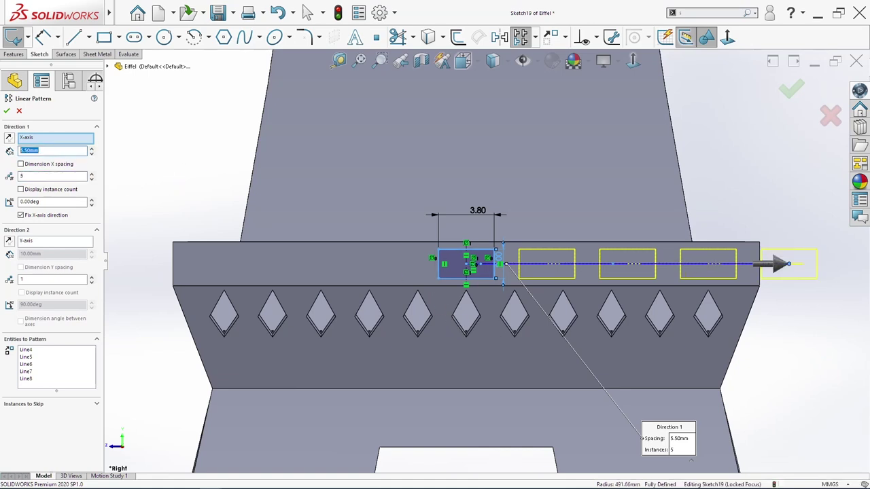
{"action": "type", "text": "4"}
{"action": "key", "text": "Return"}
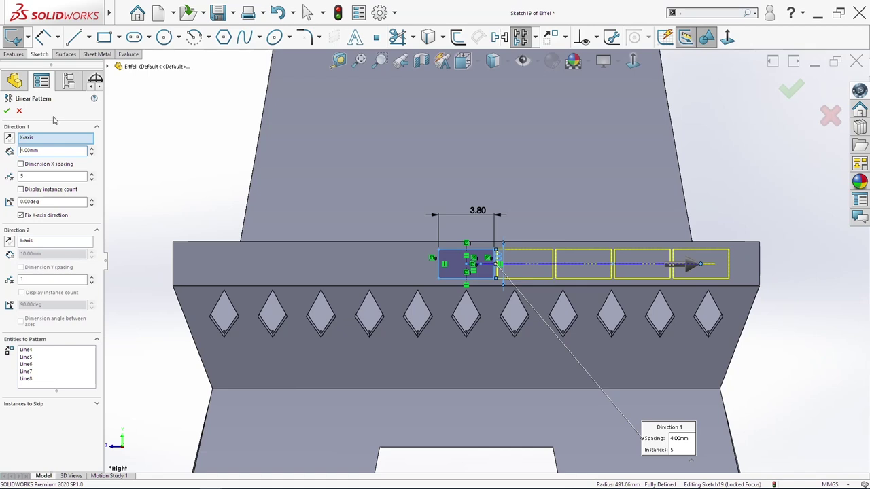
{"action": "type", "text": ".5"}
{"action": "key", "text": "Return"}
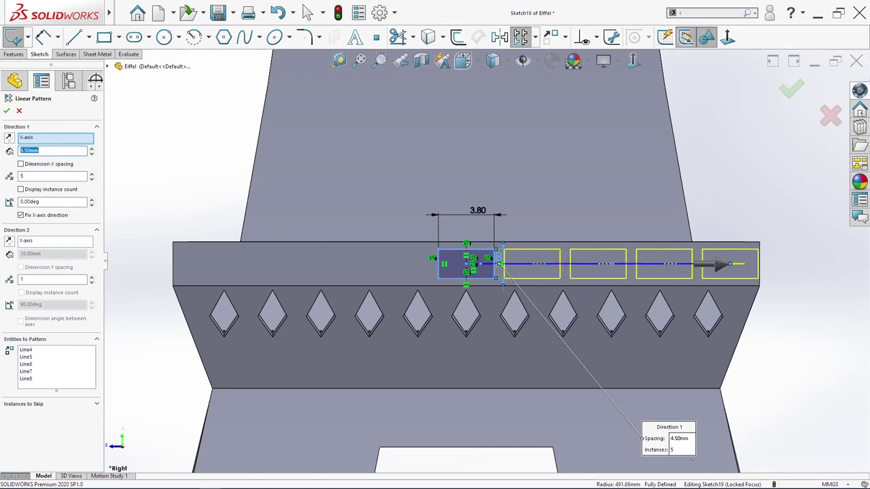
{"action": "key", "text": "Return"}
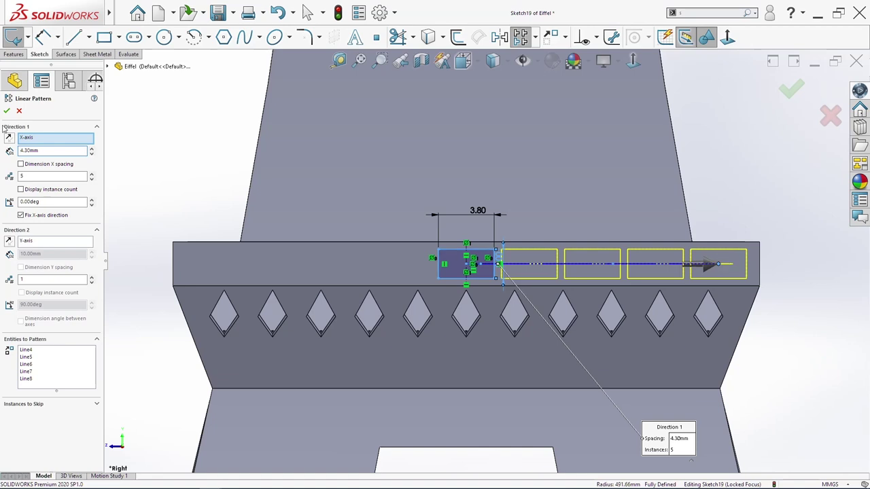
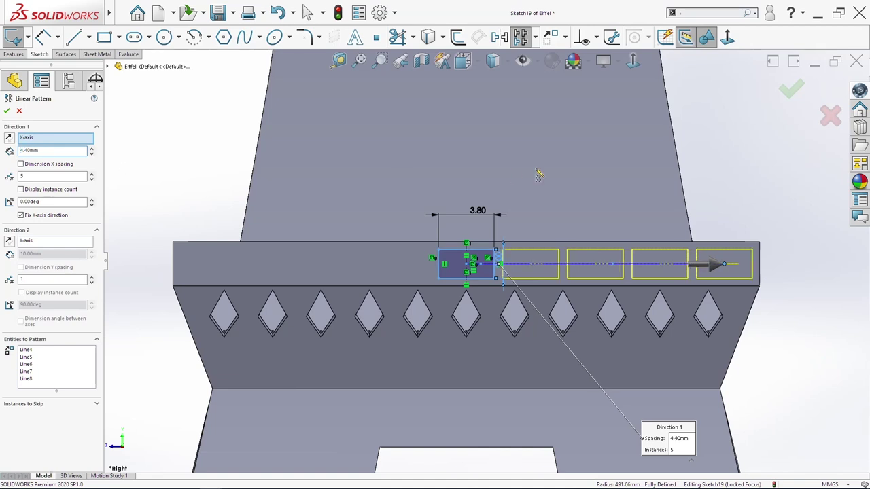
{"action": "left_click", "coordinate": [790, 88]}
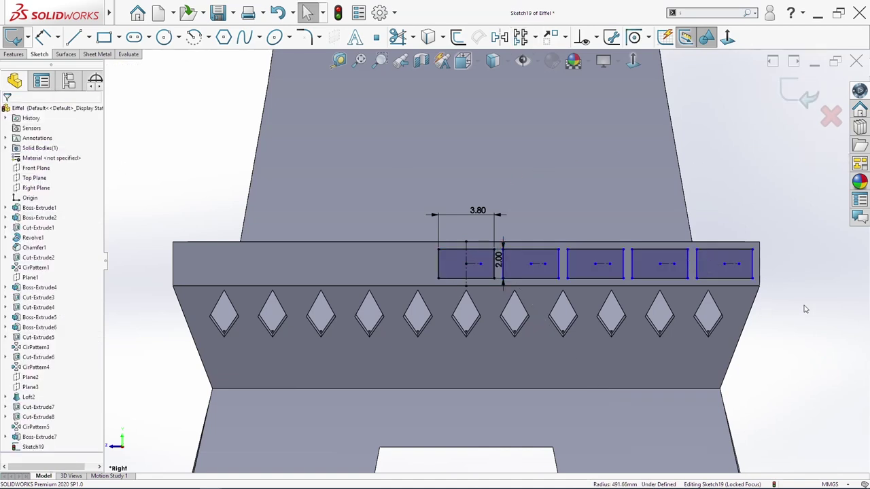
Dimension the gap between the original rectangle and the first patterned copy as 0.60 mm
{"action": "key", "text": "s"}
{"action": "left_click", "coordinate": [659, 246]}
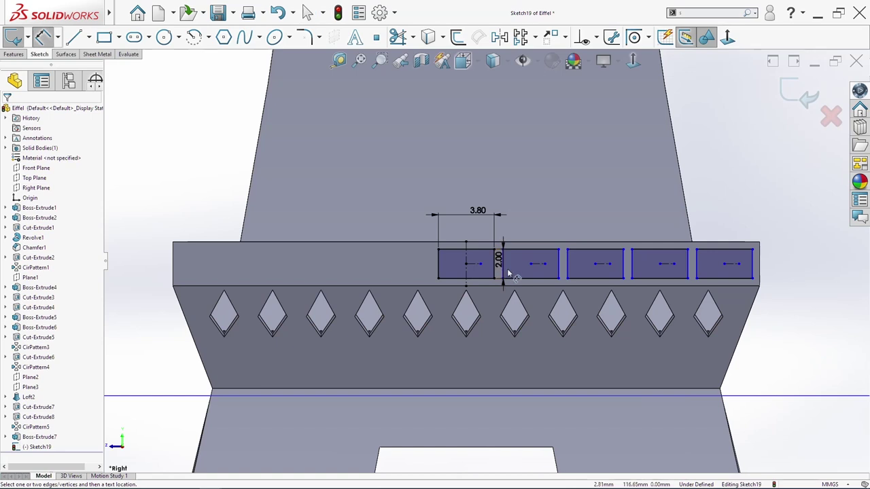
{"action": "scroll", "coordinate": [504, 269], "scroll_direction": "down", "scroll_amount": 10}
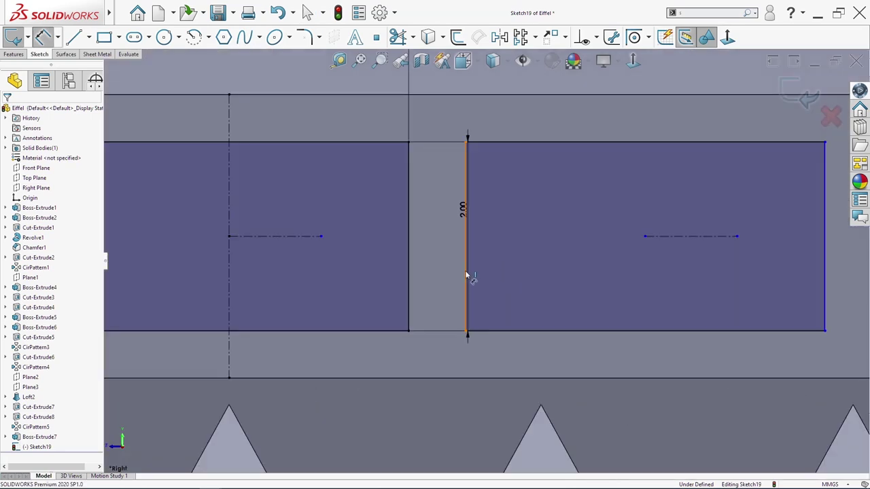
{"action": "left_click", "coordinate": [466, 275]}
{"action": "left_click", "coordinate": [408, 272]}
{"action": "left_click", "coordinate": [442, 280]}
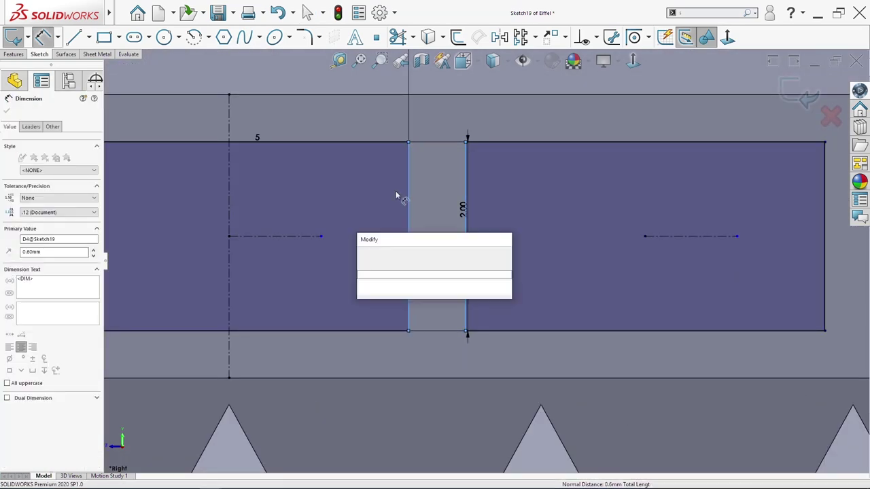
{"action": "type", "text": "3.8"}
{"action": "key", "text": "Return"}
{"action": "scroll", "coordinate": [536, 288], "scroll_direction": "up", "scroll_amount": 10}
{"action": "key", "text": "Escape"}
Mirror the four patterned rectangles about the vertical centerline to the other half of the wall
{"action": "scroll", "coordinate": [488, 262], "scroll_direction": "down", "scroll_amount": 8}
{"action": "mouse_move", "coordinate": [786, 296]}
{"action": "left_mouse_down"}
{"action": "mouse_move", "coordinate": [447, 182]}
{"action": "mouse_move", "coordinate": [466, 187]}
{"action": "left_mouse_up"}
{"action": "left_click", "coordinate": [499, 37]}
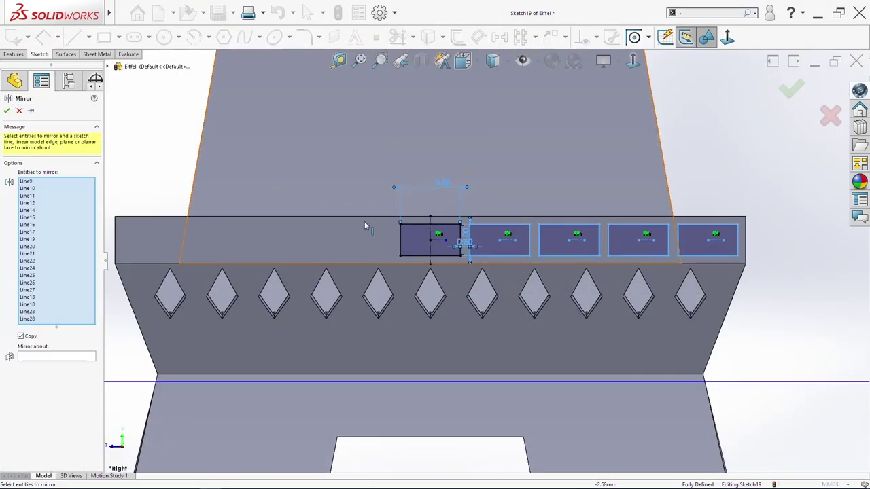
{"action": "left_click", "coordinate": [431, 233]}
{"action": "scroll", "coordinate": [486, 261], "scroll_direction": "up", "scroll_amount": 3}
{"action": "left_click", "coordinate": [792, 85]}
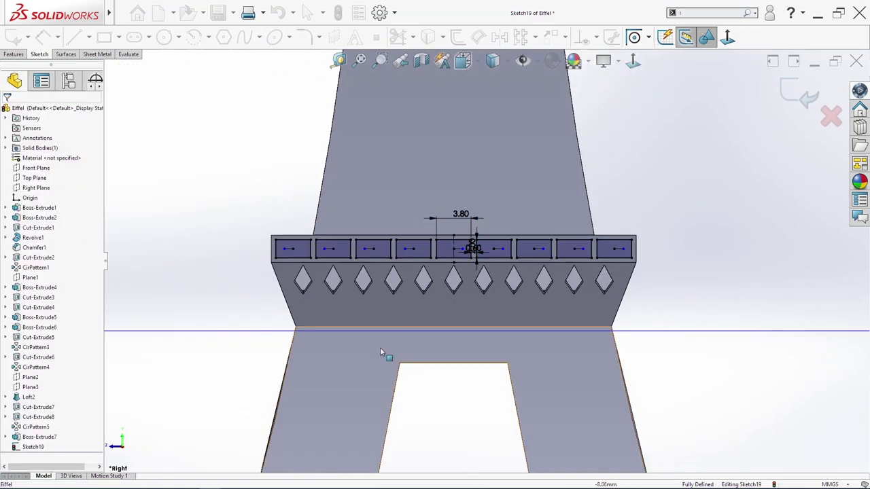
Cut the row of nine rectangles Through All, piercing the railing walls on both opposite sides
{"action": "key", "text": "s"}
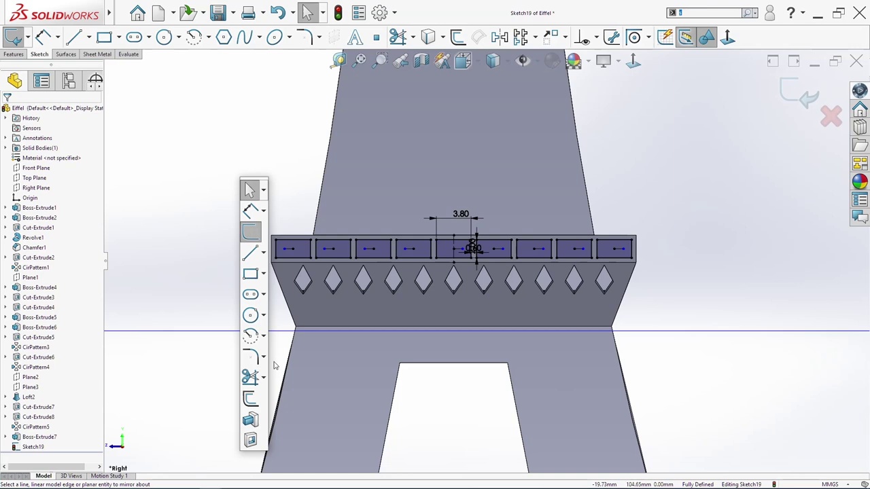
{"action": "left_click", "coordinate": [250, 441]}
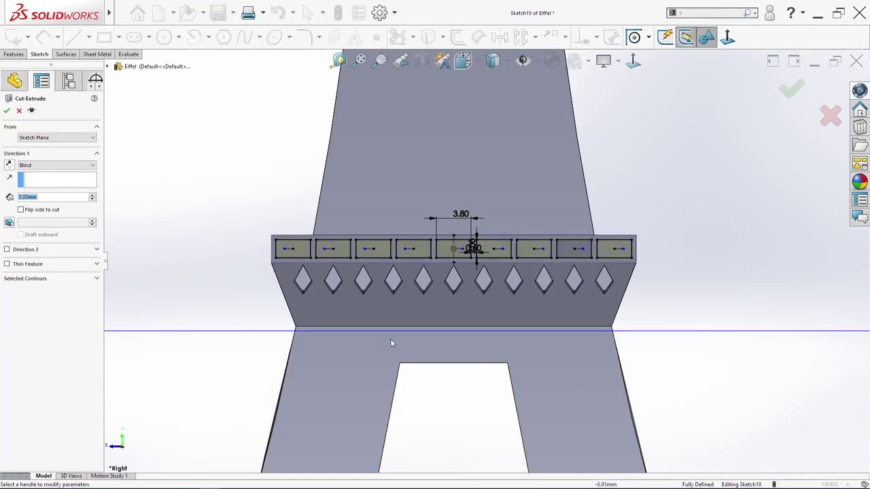
{"action": "left_click", "coordinate": [80, 166]}
{"action": "left_click", "coordinate": [73, 183]}
{"action": "scroll", "coordinate": [423, 295], "scroll_direction": "up", "scroll_amount": 2}
{"action": "middle_click_drag", "start_coordinate": [423, 295], "coordinate": [430, 355]}
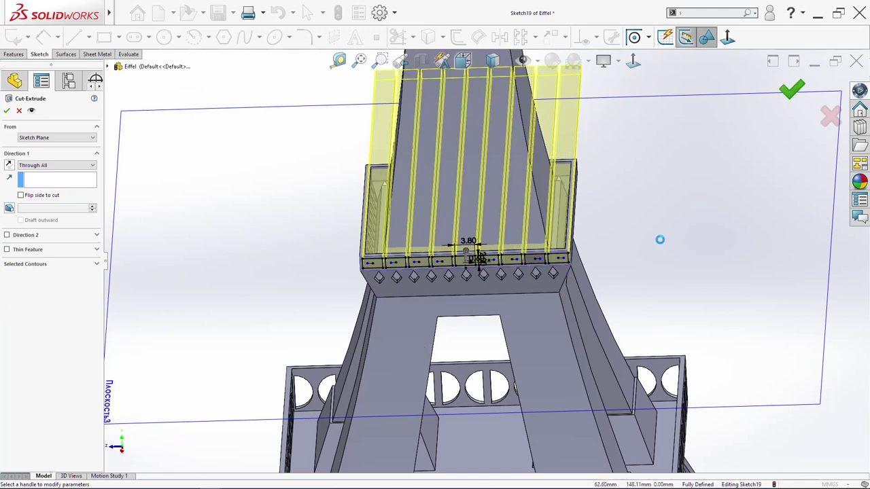
{"action": "key", "text": "Return"}
Circular-pattern the railing cut around the tower's axis, using the round face near its top, with 2 equally spaced instances over 90°
{"action": "middle_click_drag", "start_coordinate": [650, 241], "coordinate": [645, 204]}
{"action": "left_click", "coordinate": [58, 445]}
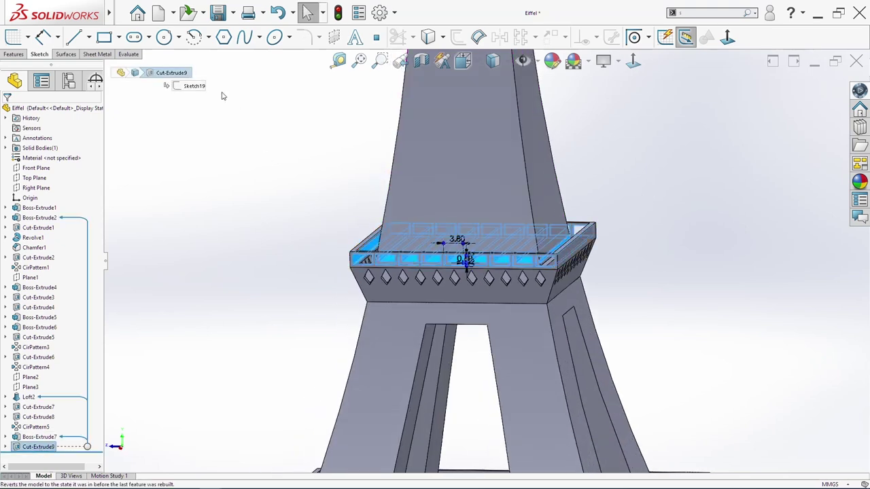
{"action": "left_click", "coordinate": [15, 55]}
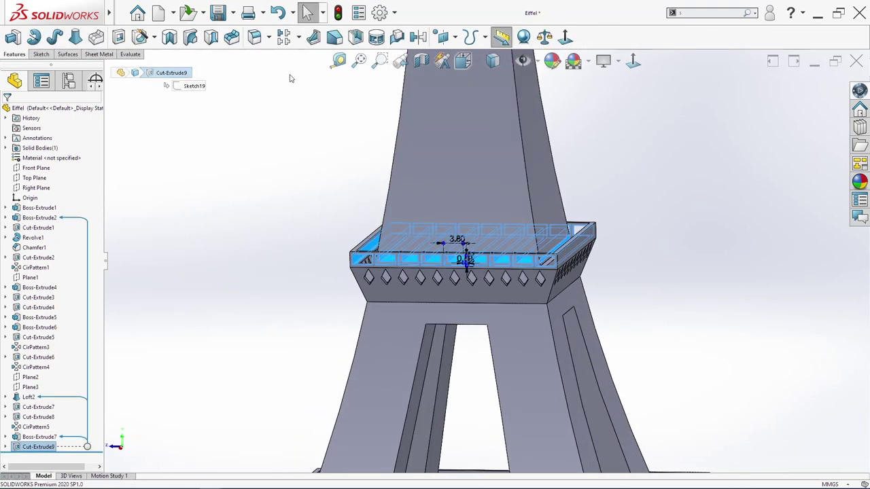
{"action": "left_click", "coordinate": [297, 38]}
{"action": "left_click", "coordinate": [309, 66]}
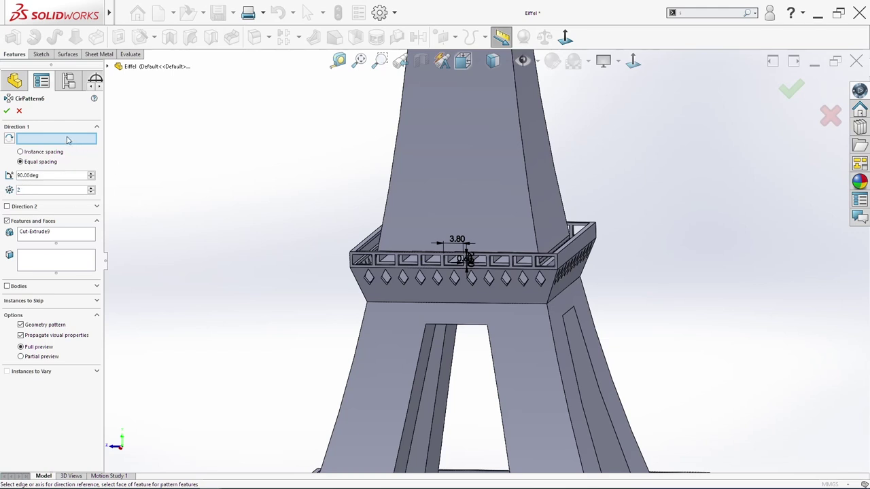
{"action": "scroll", "coordinate": [351, 205], "scroll_direction": "up", "scroll_amount": 5}
{"action": "scroll", "coordinate": [483, 204], "scroll_direction": "down", "scroll_amount": 3}
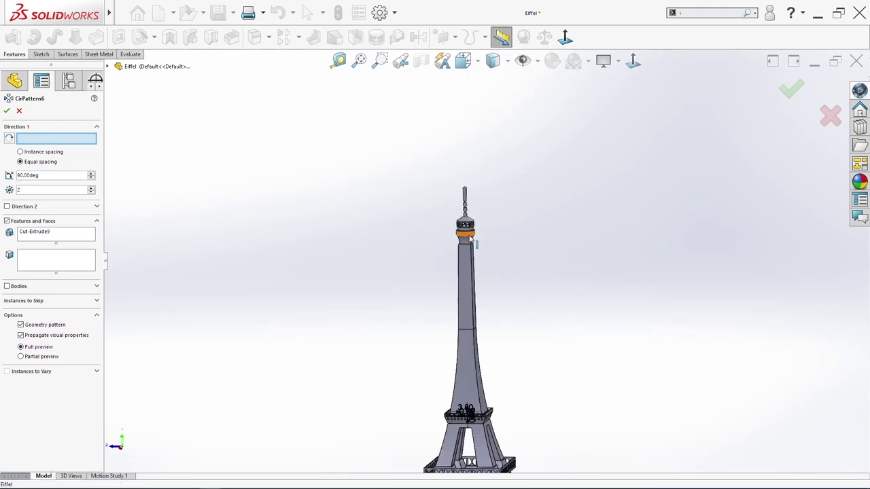
{"action": "left_click", "coordinate": [496, 426]}
{"action": "scroll", "coordinate": [479, 394], "scroll_direction": "down", "scroll_amount": 6}
{"action": "middle_click_drag", "start_coordinate": [475, 366], "coordinate": [743, 274]}
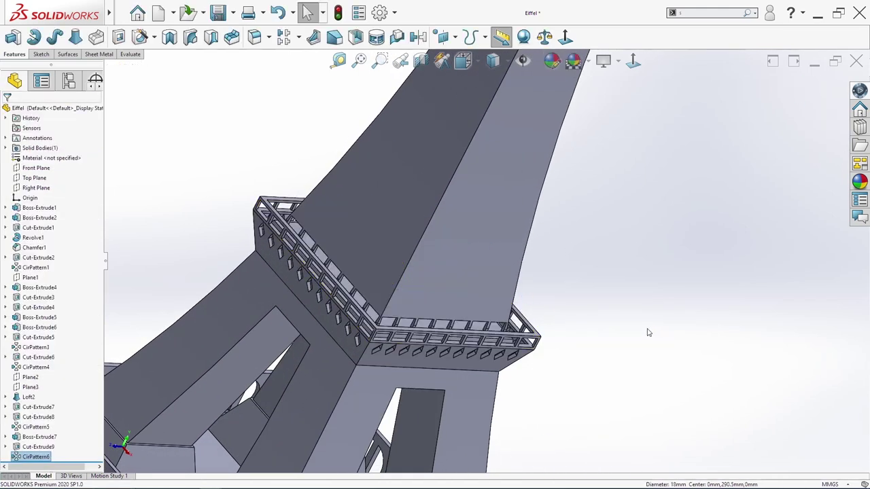
Start a sketch on the Front Plane and view the tower squarely from the back
{"action": "middle_click_drag", "start_coordinate": [616, 341], "coordinate": [456, 382]}
{"action": "key", "text": "space"}
{"action": "left_click", "coordinate": [452, 377]}
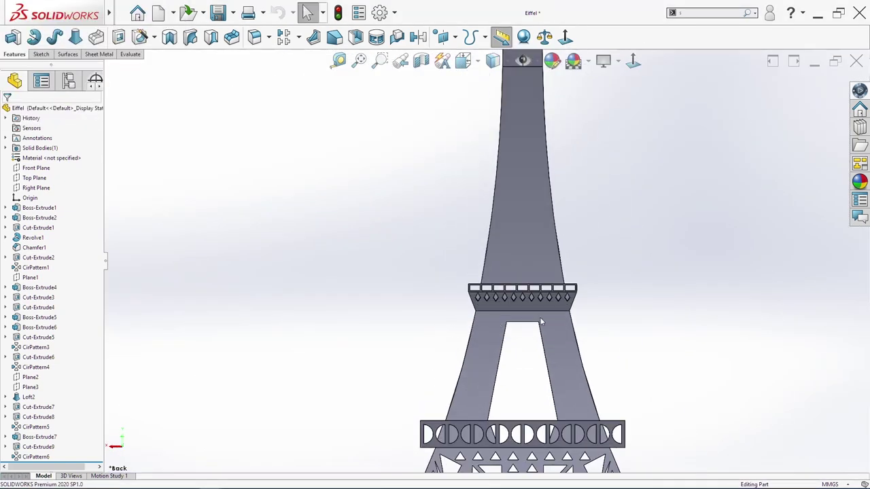
{"action": "scroll", "coordinate": [532, 375], "scroll_direction": "down", "scroll_amount": 3}
Sketch a right triangle about 7.5 mm wide and 6.9 mm high at the base of the upper leg, just above the half-circle railing
{"action": "key", "text": "s"}
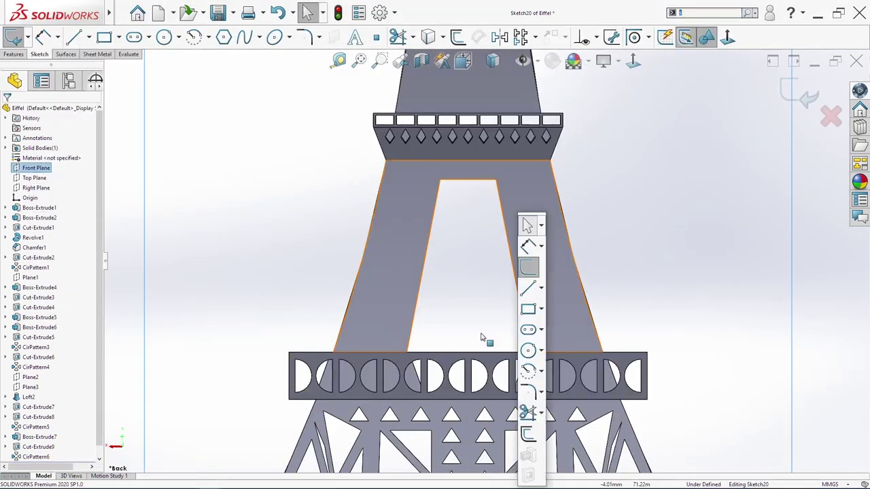
{"action": "left_click", "coordinate": [528, 289]}
{"action": "scroll", "coordinate": [386, 353], "scroll_direction": "down", "scroll_amount": 4}
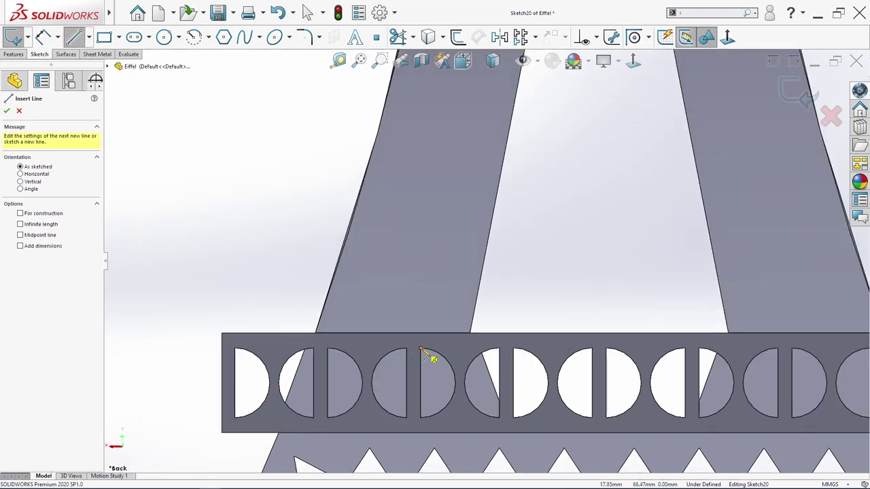
{"action": "scroll", "coordinate": [421, 349], "scroll_direction": "up", "scroll_amount": 5}
{"action": "scroll", "coordinate": [500, 258], "scroll_direction": "down", "scroll_amount": 6}
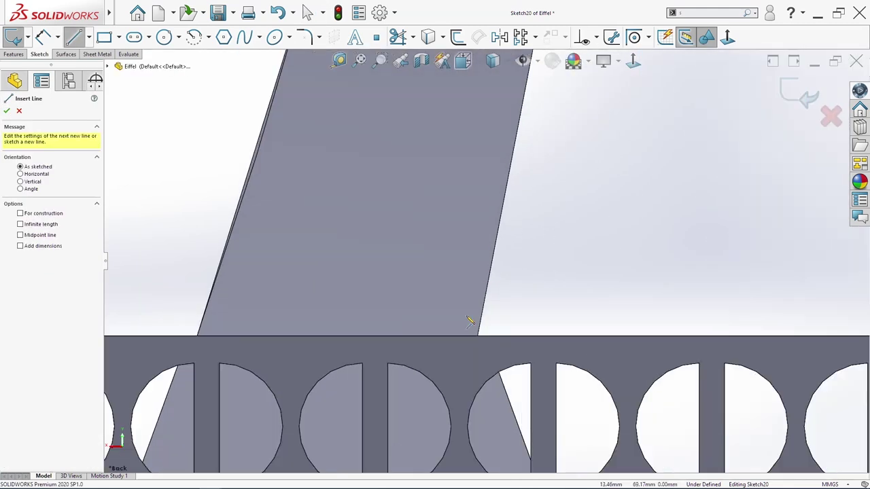
{"action": "left_click", "coordinate": [455, 324]}
{"action": "left_click", "coordinate": [321, 324]}
{"action": "left_click", "coordinate": [456, 201]}
{"action": "left_click", "coordinate": [457, 324]}
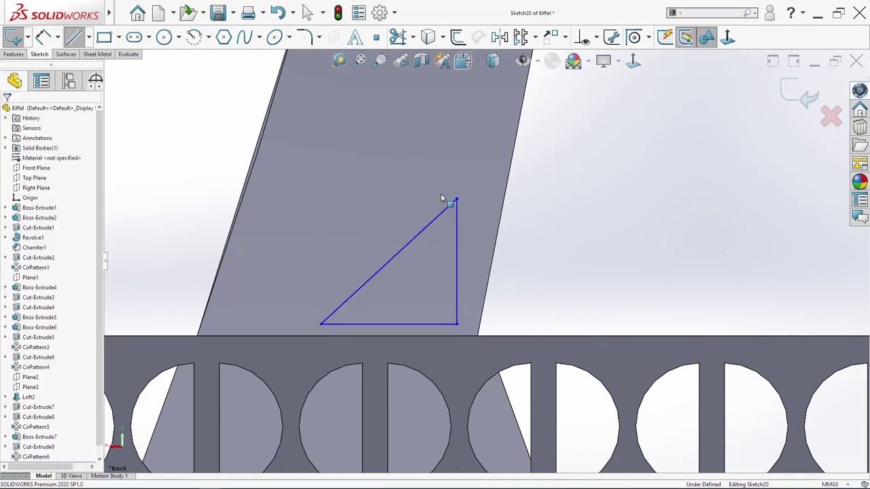
Dimension the triangle's vertical side 1 mm from the bottom inner corner of the leg
{"action": "left_click", "coordinate": [457, 245]}
{"action": "left_click", "coordinate": [477, 337]}
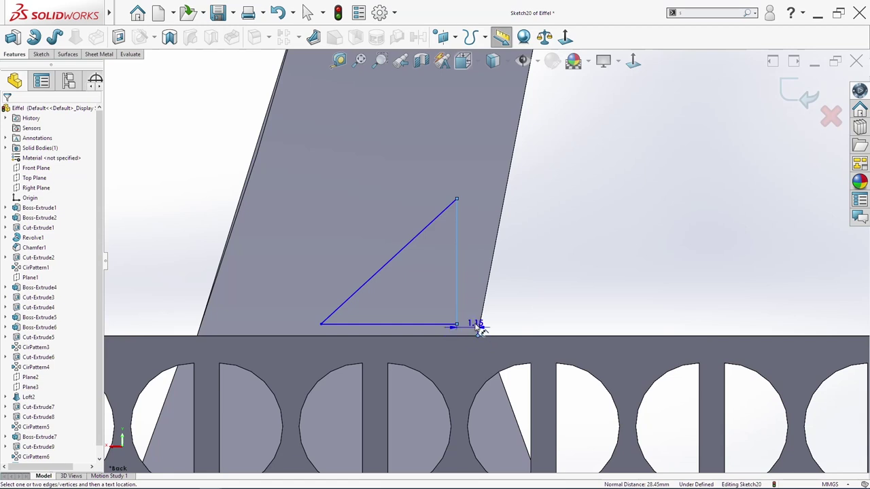
{"action": "left_click", "coordinate": [475, 316]}
{"action": "type", "text": "1"}
{"action": "key", "text": "Return"}
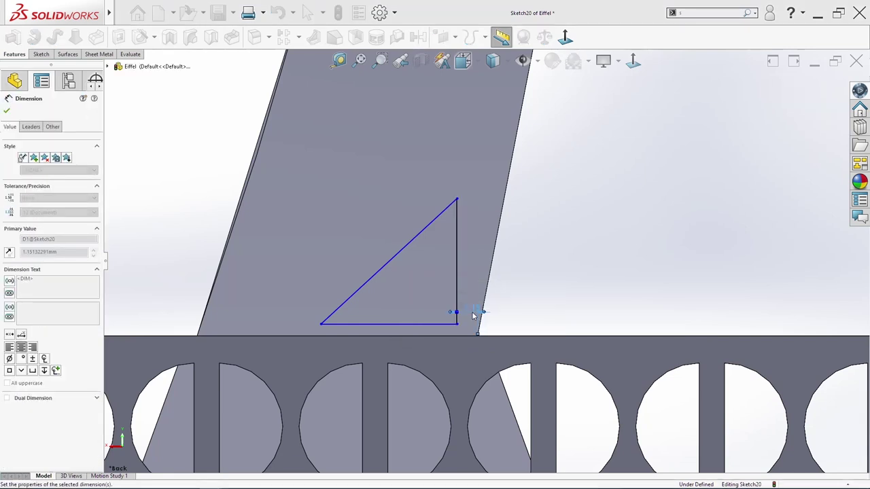
Dimension the triangle's base as 10 mm and its vertical side as 6 mm
{"action": "left_click", "coordinate": [364, 324]}
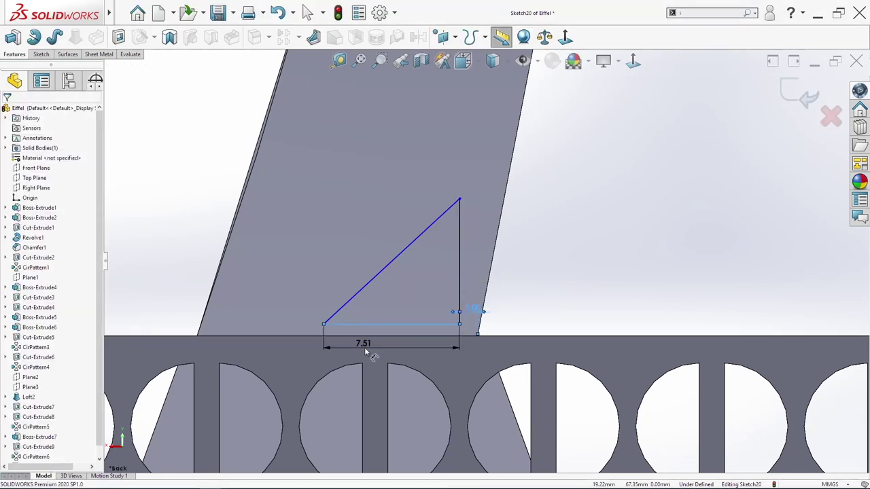
{"action": "left_click", "coordinate": [364, 347]}
{"action": "key", "text": "Return"}
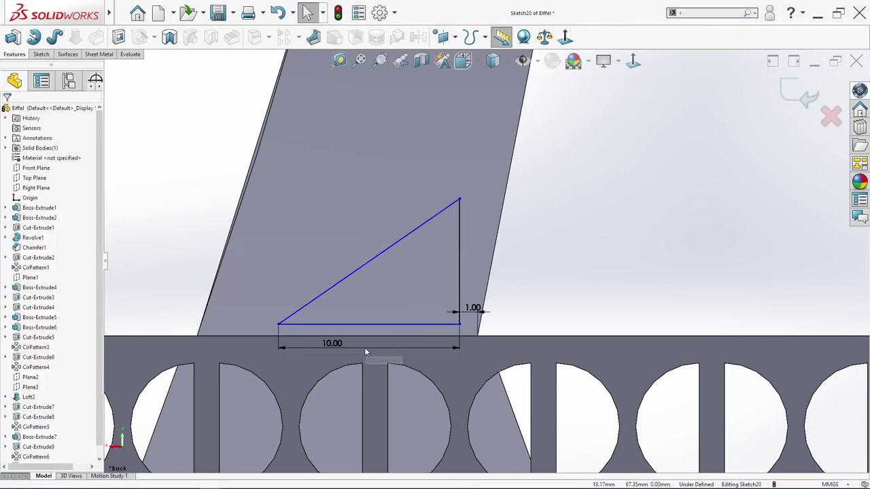
{"action": "left_click", "coordinate": [458, 238]}
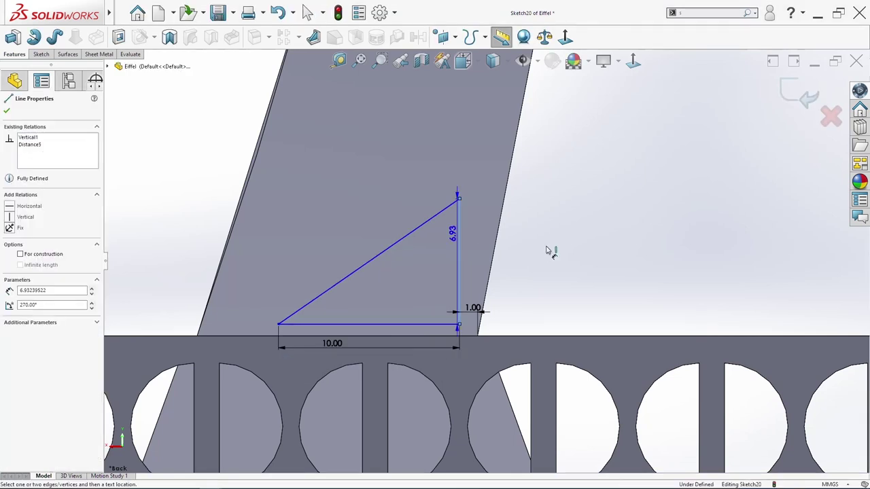
{"action": "left_click", "coordinate": [548, 249]}
{"action": "type", "text": "6"}
{"action": "key", "text": "Return"}
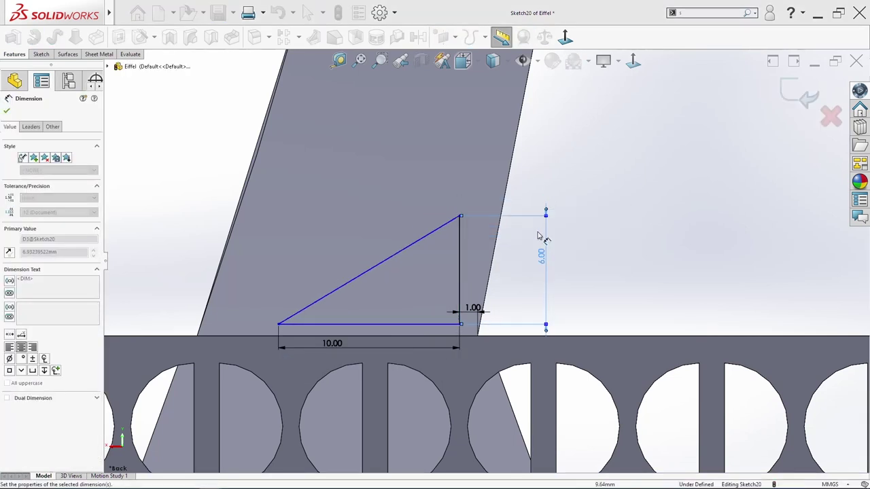
Raise the triangle and dimension its base 1.5 mm above the top edge of the half-circle railing
{"action": "left_click_drag", "start_coordinate": [279, 324], "coordinate": [333, 309]}
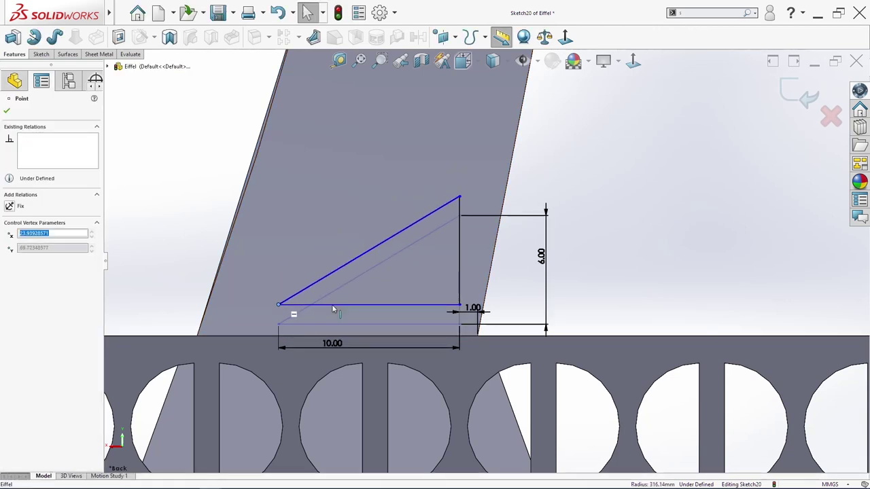
{"action": "key", "text": "Escape"}
{"action": "key", "text": "s"}
{"action": "left_click", "coordinate": [547, 247]}
{"action": "left_click", "coordinate": [421, 335]}
{"action": "left_click", "coordinate": [459, 305]}
{"action": "left_click", "coordinate": [619, 298]}
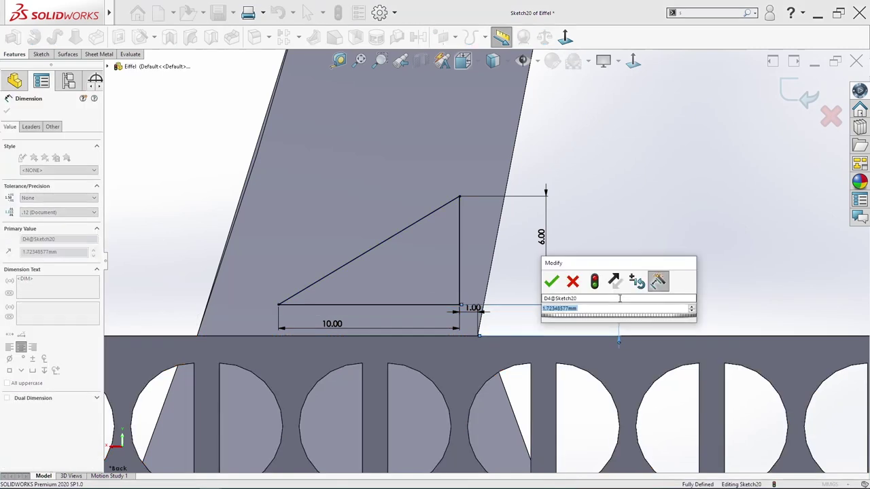
{"action": "type", "text": "1.5"}
{"action": "key", "text": "Return"}
{"action": "key", "text": "Escape"}
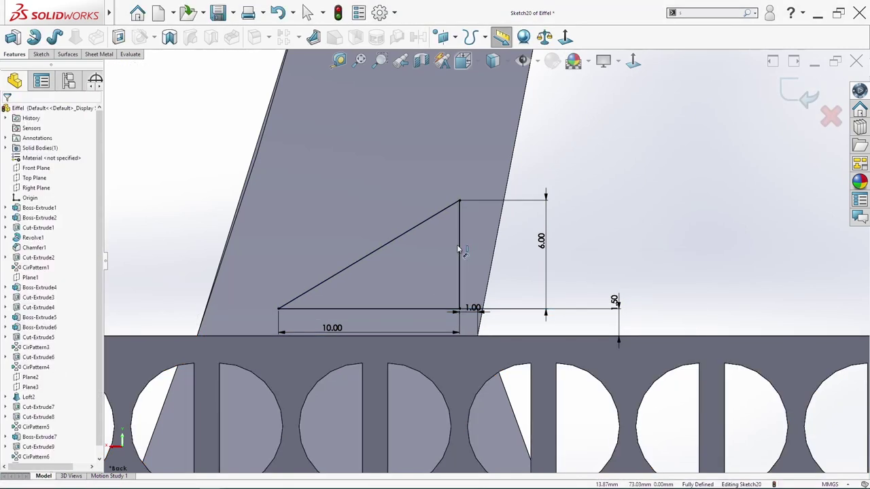
Sketch a second triangle just above the hypotenuse, its long side running alongside it and its steep outer side about 6.6 mm long
{"action": "scroll", "coordinate": [479, 260], "scroll_direction": "up", "scroll_amount": 2}
{"action": "key", "text": "s"}
{"action": "left_click", "coordinate": [498, 289]}
{"action": "scroll", "coordinate": [432, 216], "scroll_direction": "down", "scroll_amount": 4}
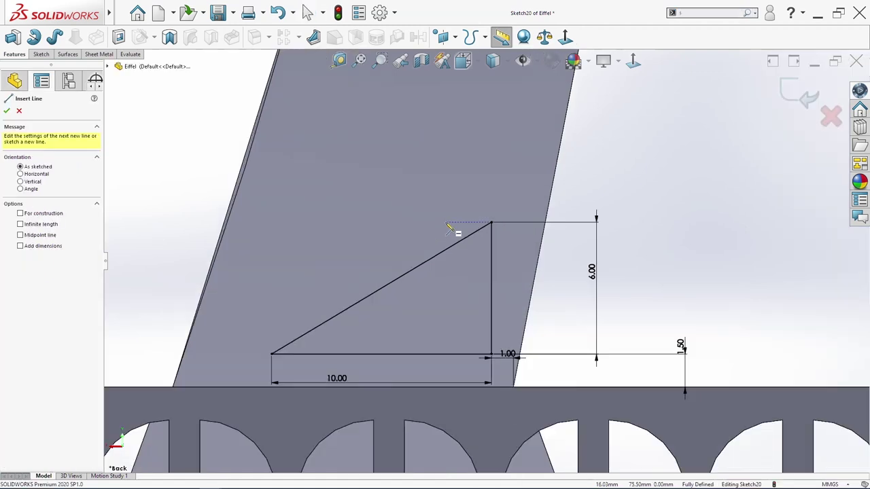
{"action": "mouse_move", "coordinate": [259, 351]}
{"action": "left_mouse_down"}
{"action": "mouse_move", "coordinate": [423, 242]}
{"action": "mouse_move", "coordinate": [484, 227]}
{"action": "mouse_move", "coordinate": [476, 219]}
{"action": "left_mouse_up"}
{"action": "left_click", "coordinate": [354, 208]}
{"action": "left_click", "coordinate": [259, 354]}
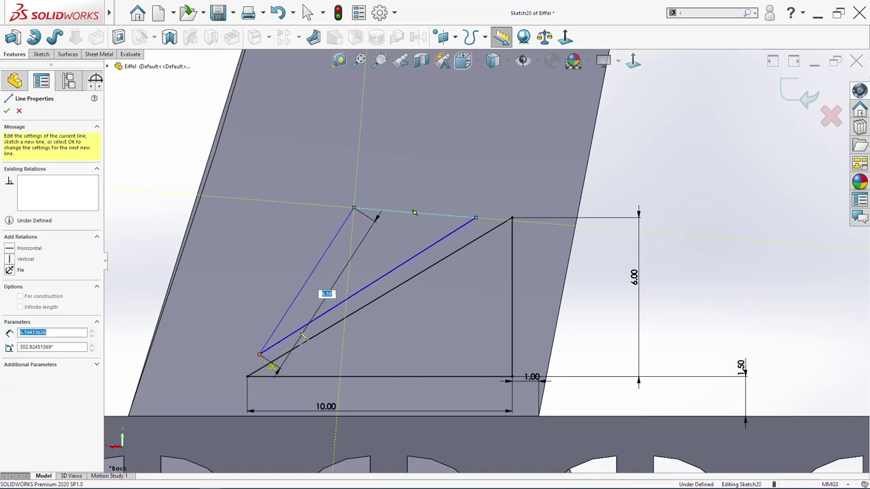
Sketch a small downward-pointing triangle with a horizontal top side above the other two, and shift it up toward the leg's inner edge
{"action": "left_click", "coordinate": [444, 144]}
{"action": "left_click", "coordinate": [499, 199]}
{"action": "left_click", "coordinate": [555, 144]}
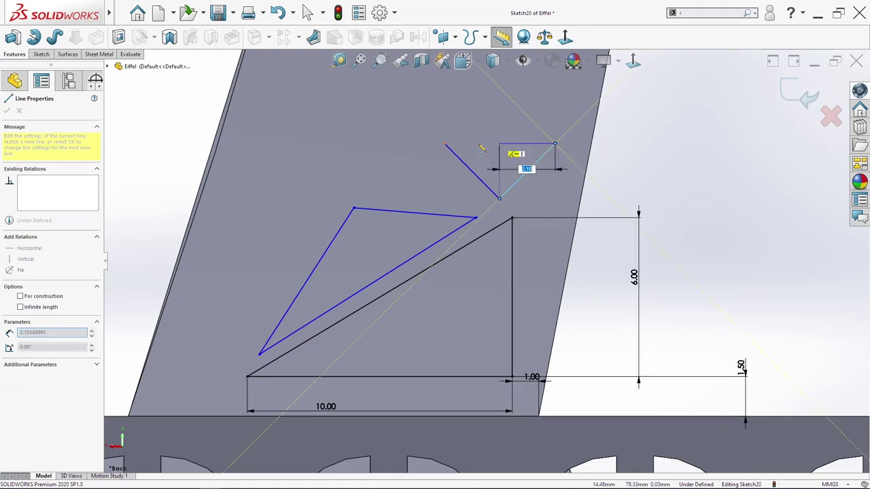
{"action": "left_click", "coordinate": [444, 144]}
{"action": "key", "text": "Escape"}
{"action": "left_click_drag", "start_coordinate": [444, 144], "coordinate": [473, 133]}
Make the small triangle's lower sloping side parallel to the second triangle's upper side, and pull its other short side downward
{"action": "left_click", "coordinate": [495, 156]}
{"action": "left_click", "coordinate": [437, 215], "text": "ctrl"}
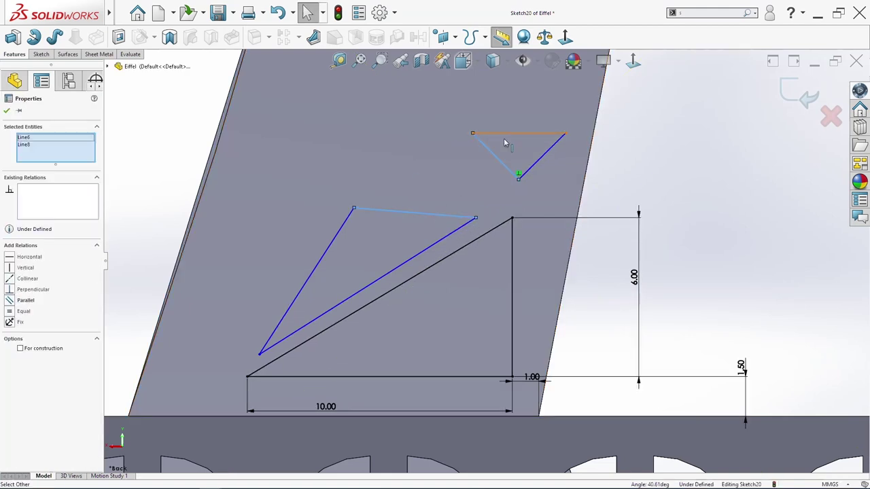
{"action": "left_click", "coordinate": [27, 303]}
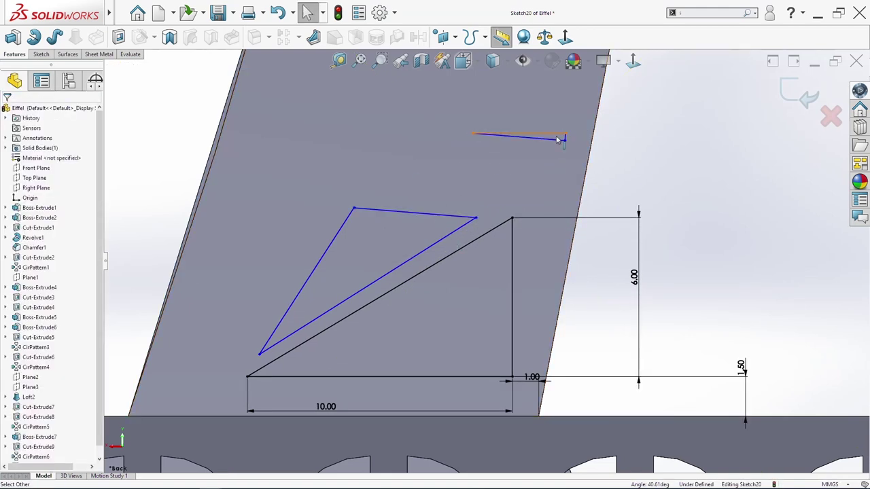
{"action": "mouse_move", "coordinate": [559, 138]}
{"action": "left_mouse_down"}
{"action": "mouse_move", "coordinate": [475, 196]}
{"action": "mouse_move", "coordinate": [477, 171]}
{"action": "left_mouse_up"}
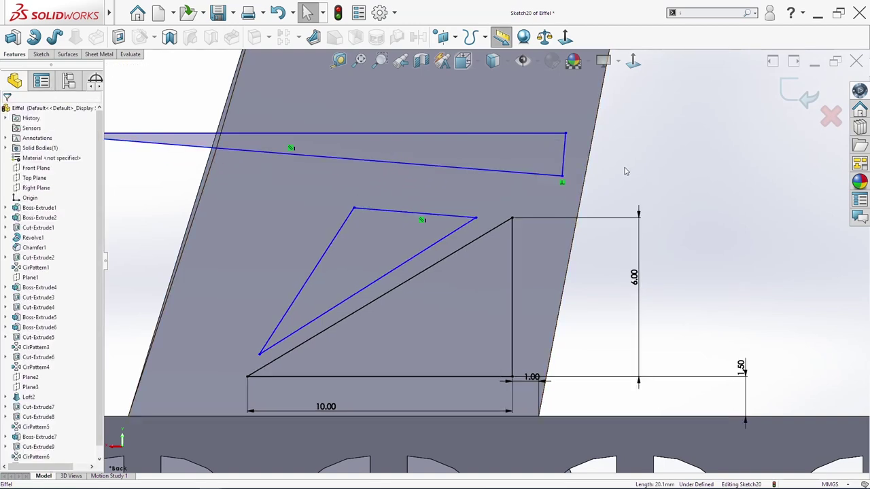
Make the small triangle's short side collinear with the large triangle's vertical side and delete the conflicting perpendicular relation
{"action": "left_click", "coordinate": [563, 151]}
{"action": "left_click", "coordinate": [512, 245], "text": "ctrl"}
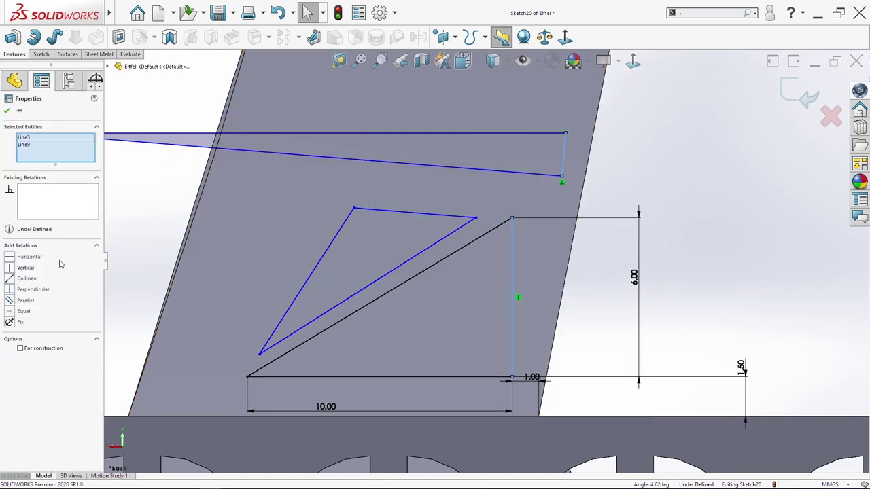
{"action": "left_click", "coordinate": [29, 280]}
{"action": "left_click", "coordinate": [562, 180]}
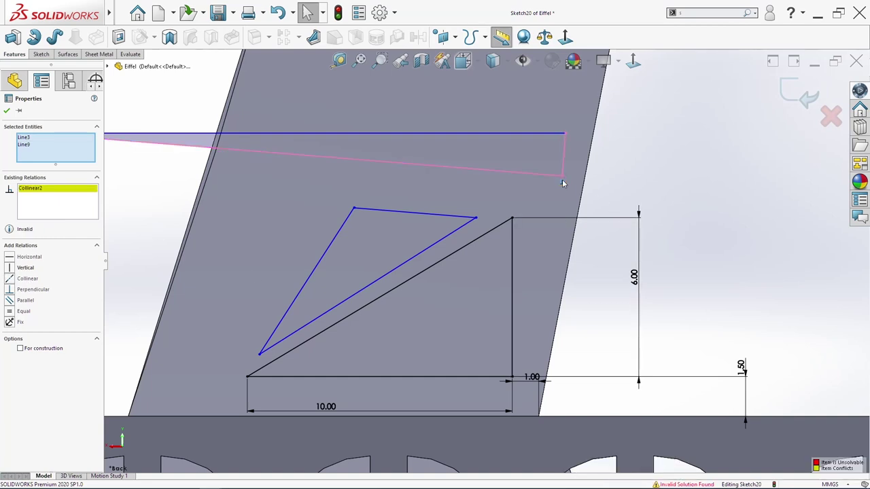
{"action": "key", "text": "Delete"}
{"action": "key", "text": "Escape"}
Pull the small triangle's far outer corner inward so the triangle fits within the leg
{"action": "scroll", "coordinate": [473, 192], "scroll_direction": "down", "scroll_amount": 4}
{"action": "scroll", "coordinate": [448, 201], "scroll_direction": "up", "scroll_amount": 6}
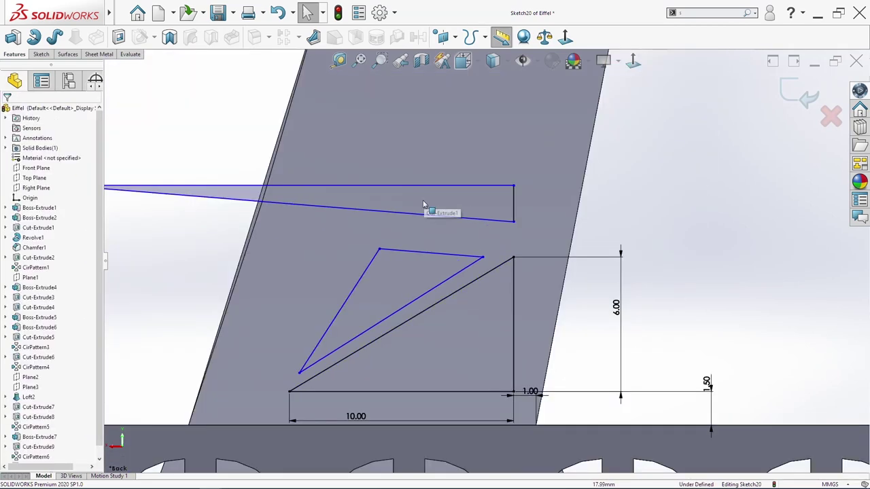
{"action": "mouse_move", "coordinate": [134, 200]}
{"action": "left_mouse_down"}
{"action": "mouse_move", "coordinate": [466, 225]}
{"action": "mouse_move", "coordinate": [457, 212]}
{"action": "left_mouse_up"}
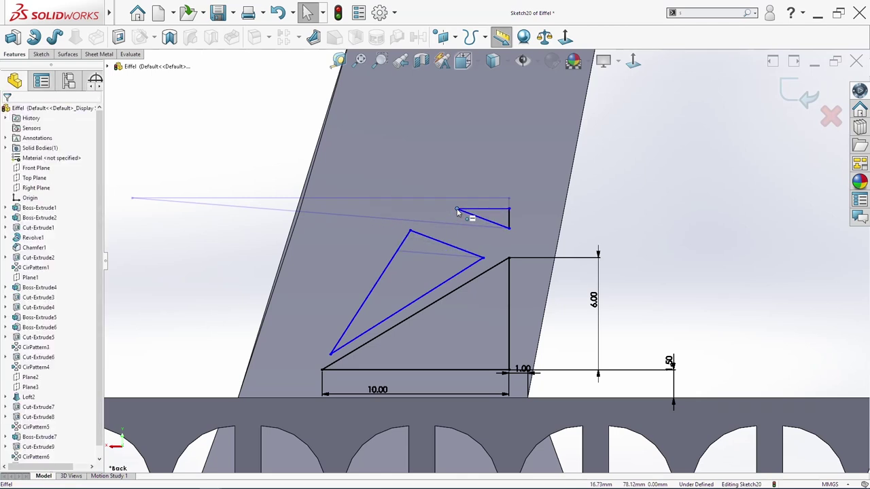
Make the second triangle's long side parallel to the large triangle's hypotenuse
{"action": "left_click", "coordinate": [454, 277]}
{"action": "left_click", "coordinate": [454, 277], "text": "ctrl"}
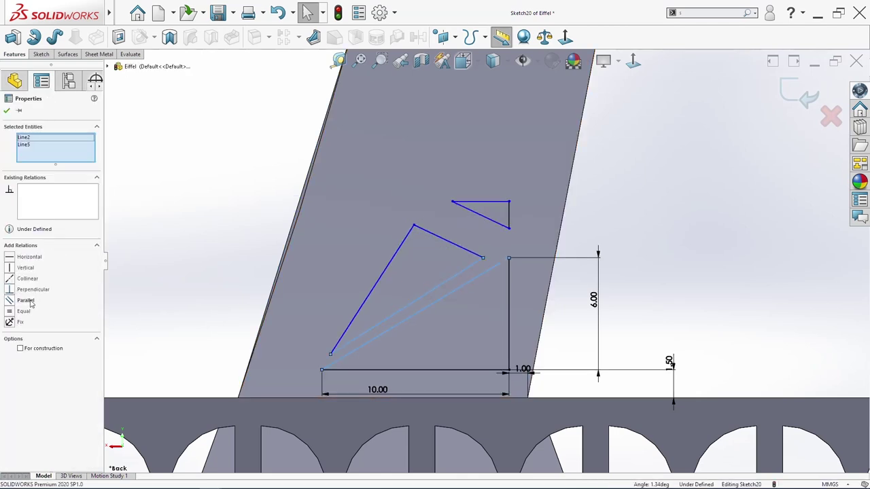
{"action": "left_click", "coordinate": [25, 300]}
Dimension the gap between the second triangle's long side and the large triangle's hypotenuse as 1.3 mm
{"action": "key", "text": "s"}
{"action": "left_click", "coordinate": [548, 248]}
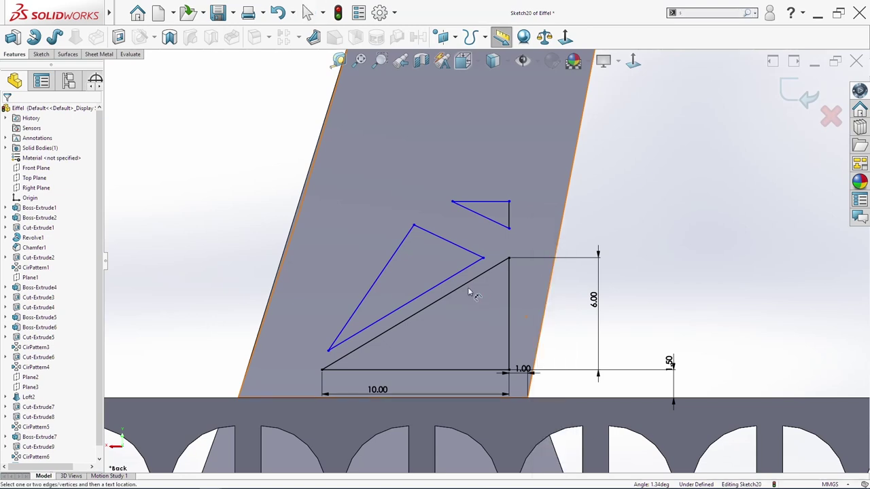
{"action": "left_click", "coordinate": [467, 290]}
{"action": "left_click", "coordinate": [460, 285]}
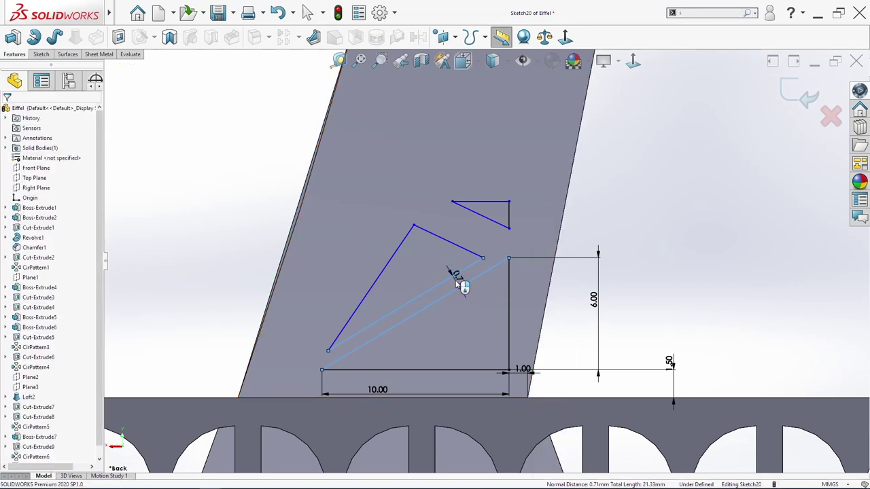
{"action": "type", "text": "1.3"}
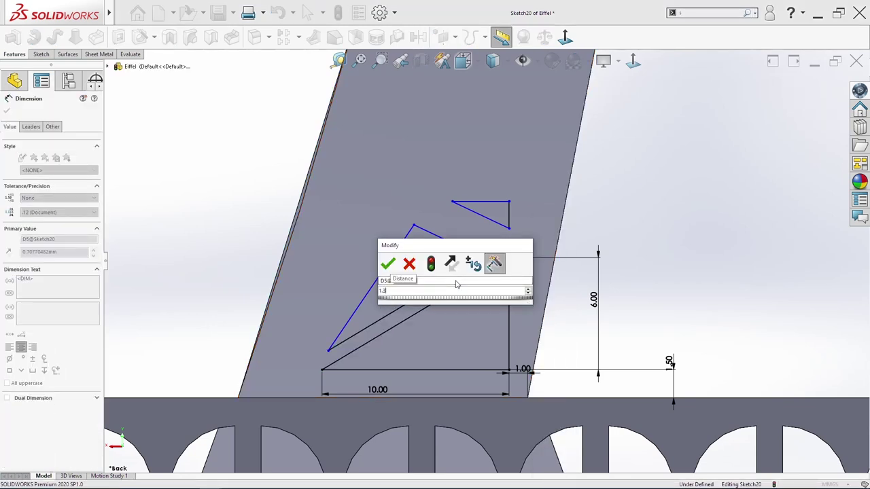
{"action": "key", "text": "Return"}
Dimension the gap between the small triangle's sloping side and the second triangle's upper side as 1.5 mm
{"action": "left_click", "coordinate": [466, 242]}
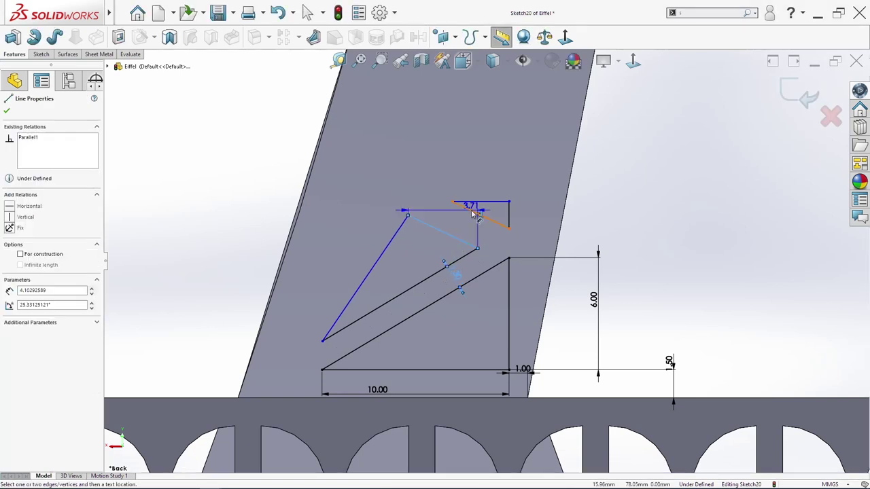
{"action": "left_click", "coordinate": [484, 232]}
{"action": "key", "text": "Return"}
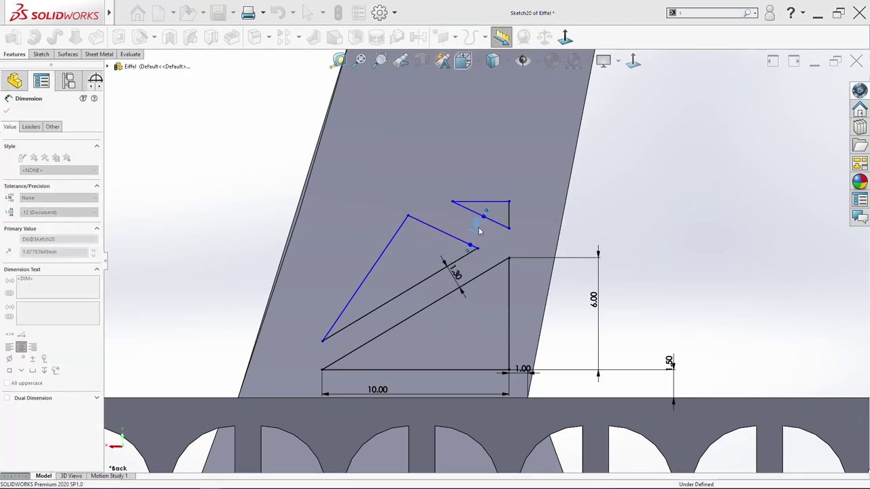
{"action": "key", "text": "Escape"}
Stretch the second triangle's lower corner outward and down toward the leg's outer edge
{"action": "key", "text": "s"}
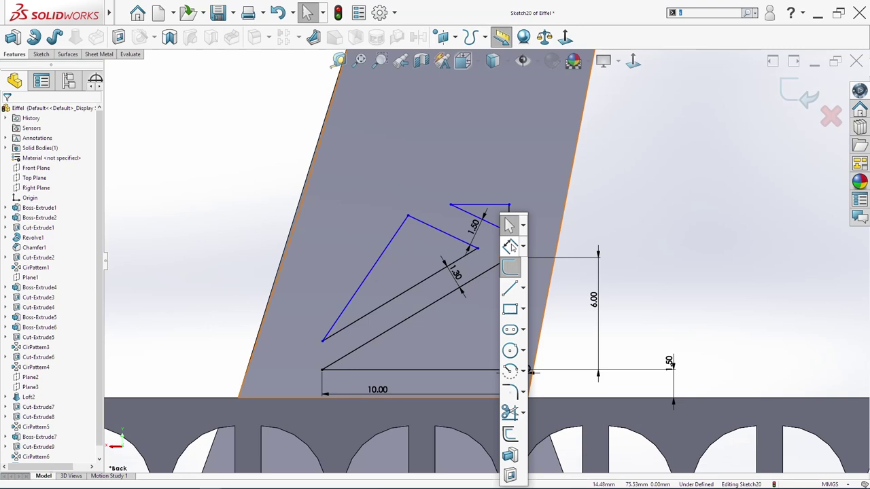
{"action": "left_click", "coordinate": [511, 246]}
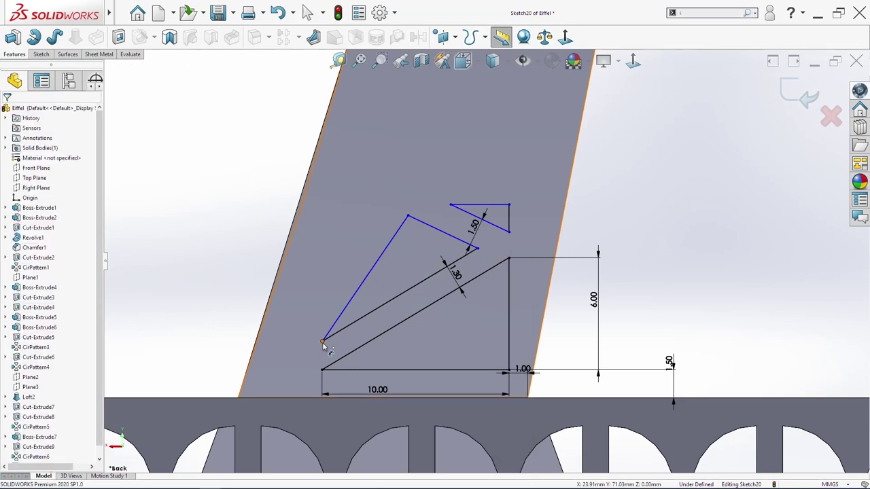
{"action": "left_click_drag", "start_coordinate": [312, 346], "coordinate": [295, 348]}
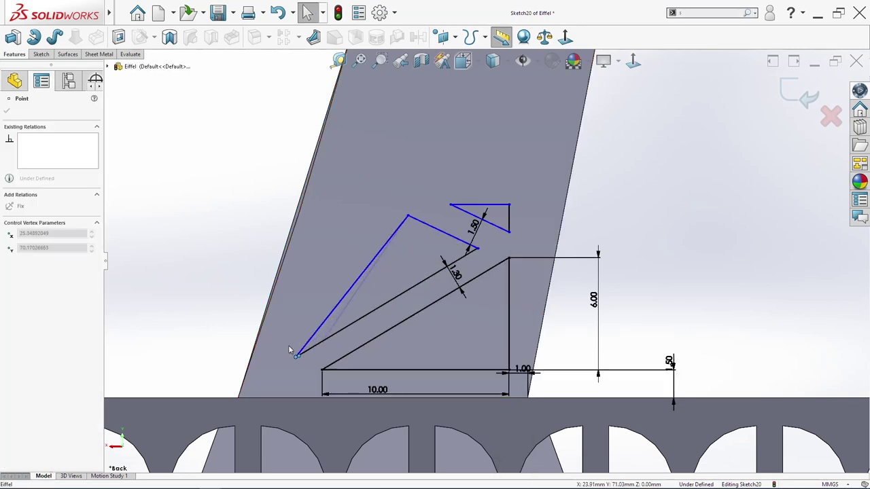
{"action": "key", "text": "Escape"}
Make the second triangle's upper side perpendicular to its outer side
{"action": "key", "text": "s"}
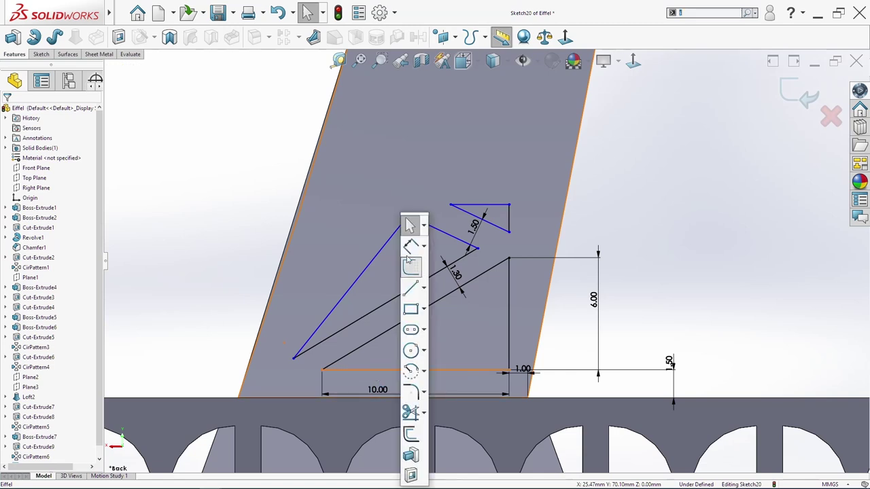
{"action": "left_click", "coordinate": [409, 246]}
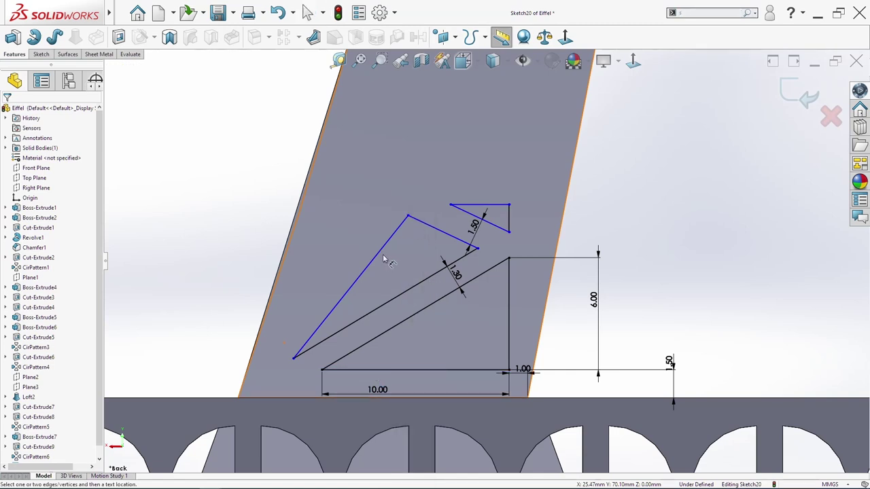
{"action": "left_click", "coordinate": [415, 225]}
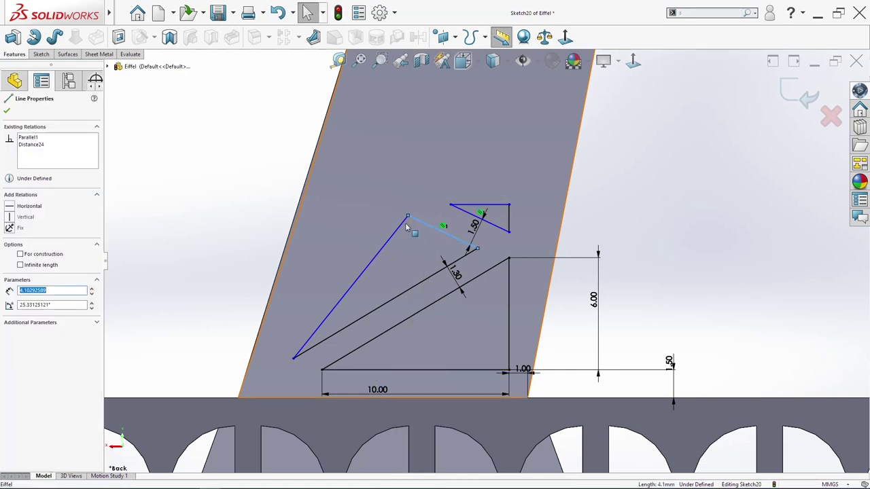
{"action": "left_click", "coordinate": [326, 316], "text": "ctrl"}
{"action": "left_click", "coordinate": [32, 291]}
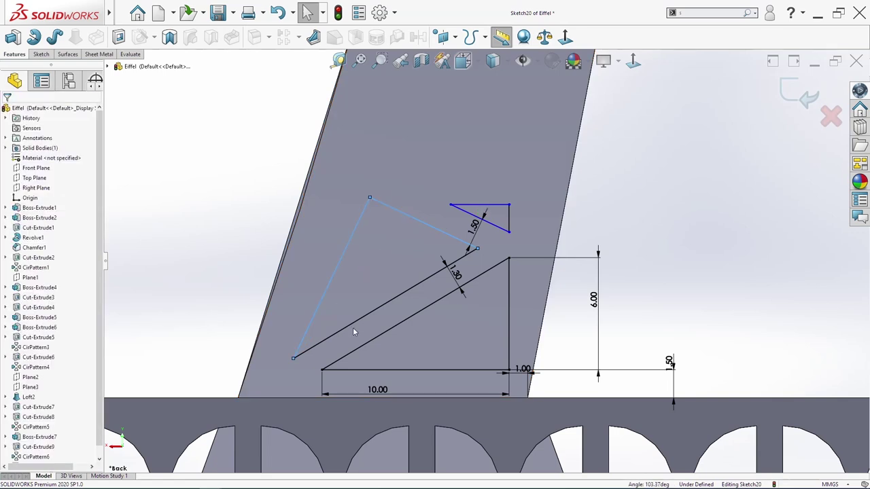
{"action": "key", "text": "Escape"}
{"action": "key", "text": "s"}
{"action": "left_click", "coordinate": [481, 246]}
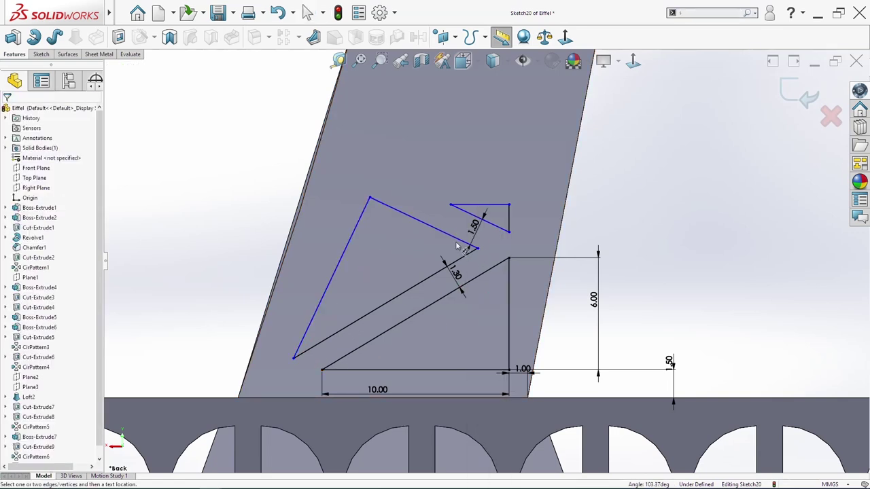
{"action": "left_click", "coordinate": [450, 241]}
{"action": "left_click", "coordinate": [412, 248]}
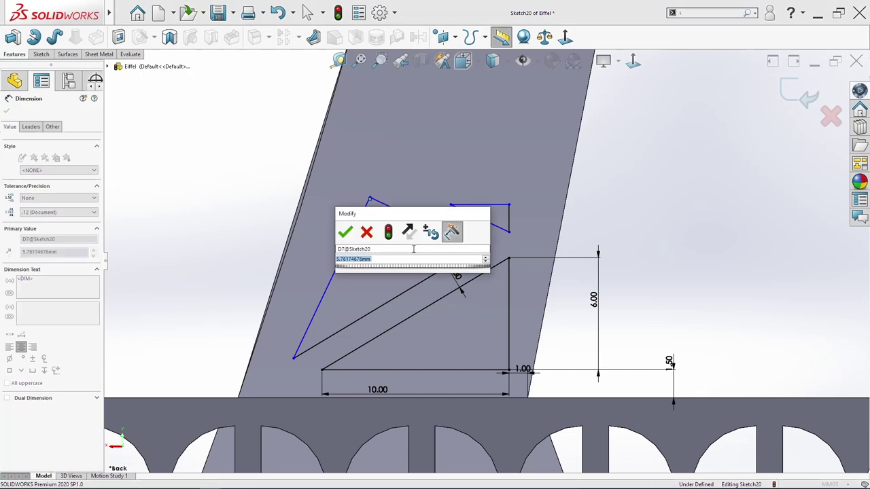
{"action": "key", "text": "Return"}
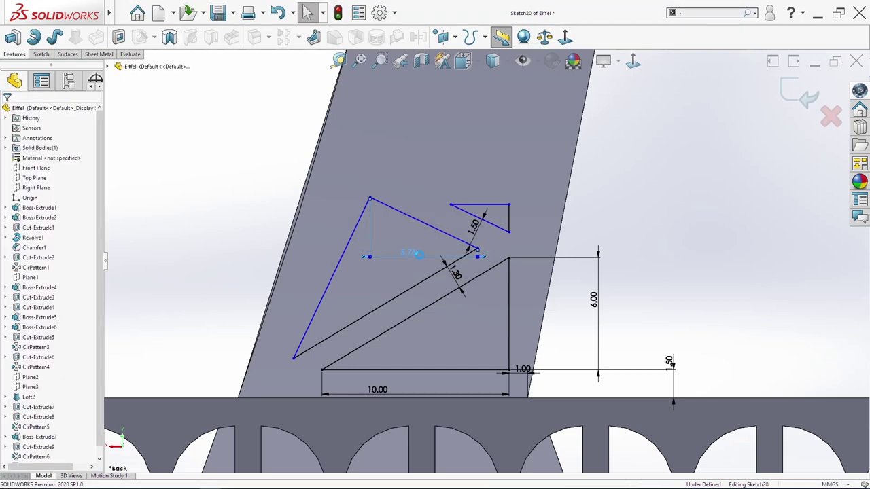
Dimension the second triangle's upper side as 6 mm, measured along the side
{"action": "key", "text": "s"}
{"action": "left_click", "coordinate": [428, 219]}
{"action": "left_click", "coordinate": [422, 222]}
{"action": "left_click", "coordinate": [394, 232]}
{"action": "type", "text": "6"}
{"action": "key", "text": "Return"}
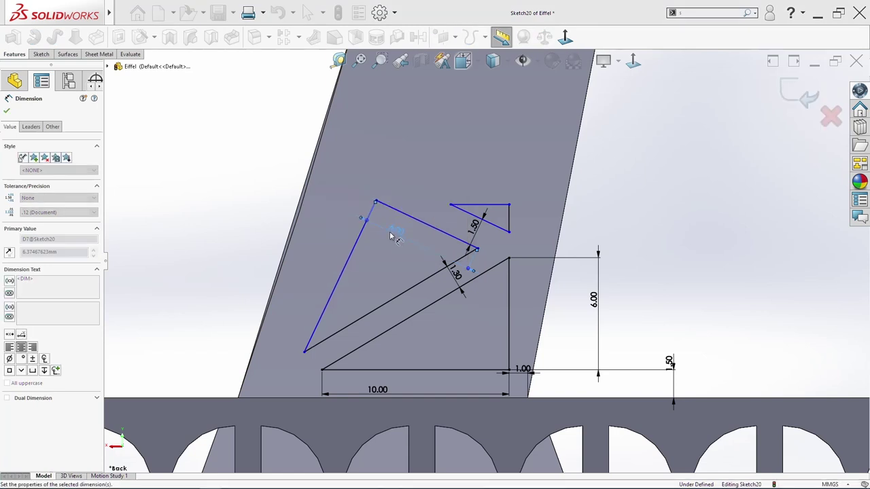
Dimension the second triangle's outer side as 9 mm
{"action": "left_click", "coordinate": [353, 256]}
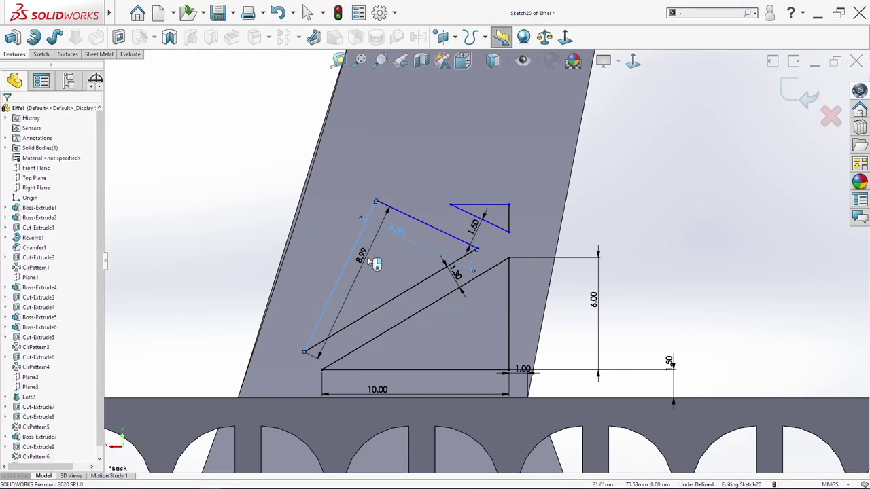
{"action": "left_click", "coordinate": [368, 258]}
{"action": "type", "text": "9"}
{"action": "key", "text": "Return"}
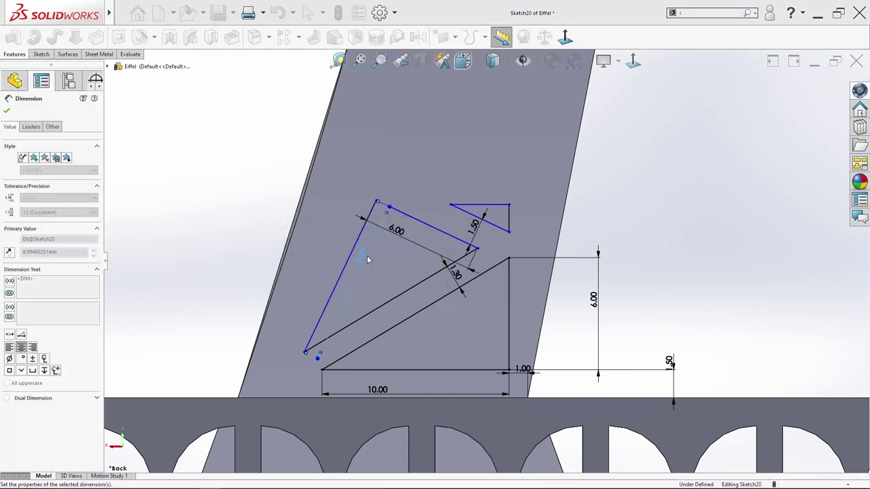
{"action": "key", "text": "Escape"}
Dimension the horizontal distance between the second triangle's top corner and the large triangle's top corner as 7.1 mm
{"action": "key", "text": "s"}
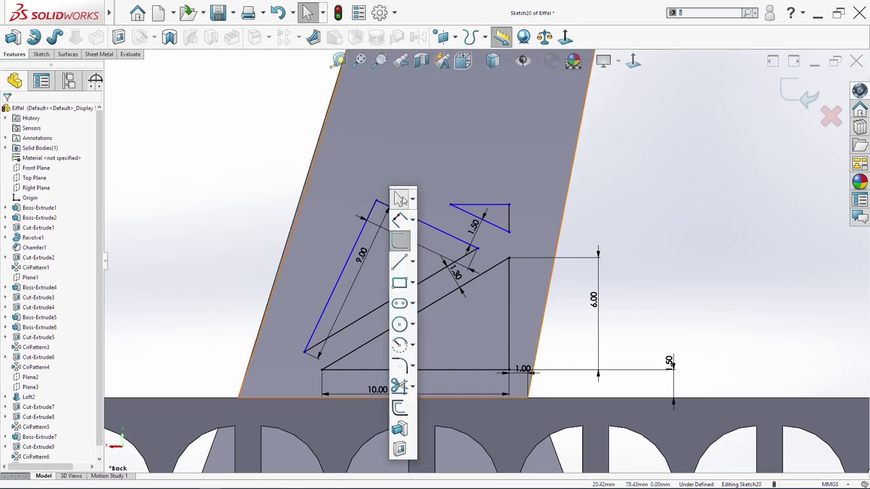
{"action": "left_click", "coordinate": [399, 220]}
{"action": "left_click", "coordinate": [487, 246]}
{"action": "left_click", "coordinate": [509, 259]}
{"action": "left_click", "coordinate": [448, 342]}
{"action": "key", "text": "Return"}
{"action": "left_click", "coordinate": [460, 97]}
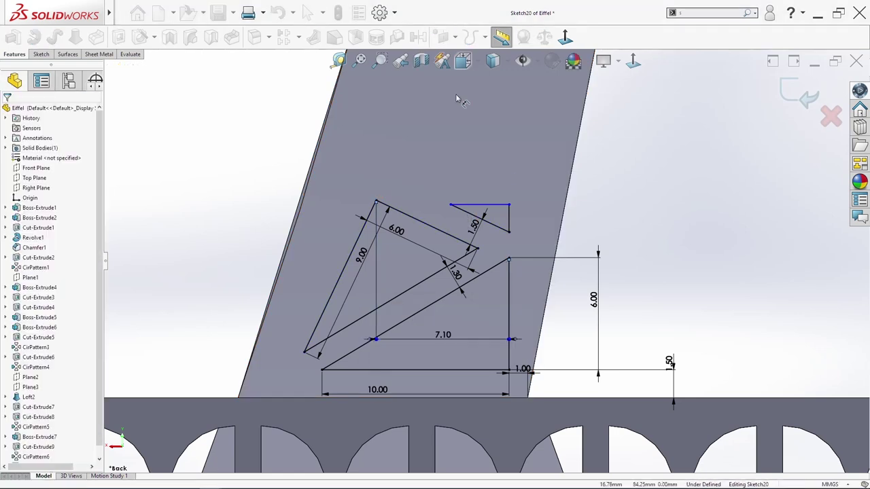
{"action": "key", "text": "Escape"}
Dimension the distance from the small triangle's right-angle corner to the second triangle's upper side as 3 mm
{"action": "key", "text": "s"}
{"action": "left_click", "coordinate": [513, 226]}
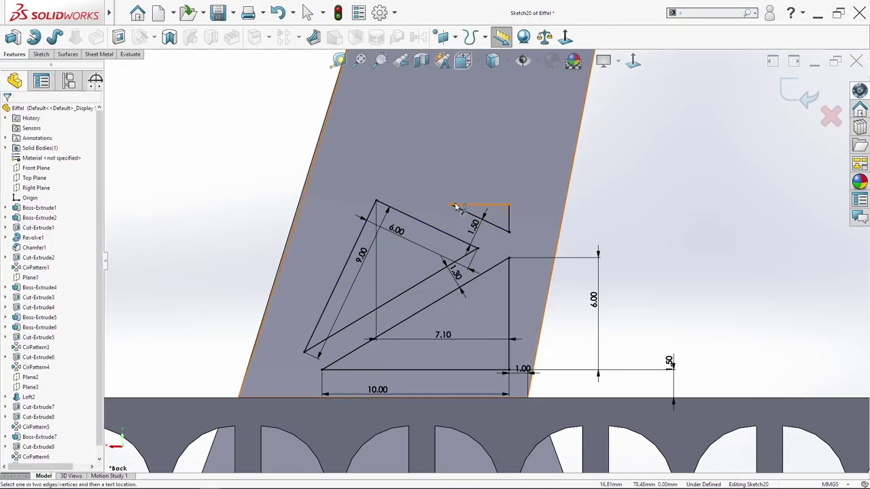
{"action": "left_click", "coordinate": [482, 210]}
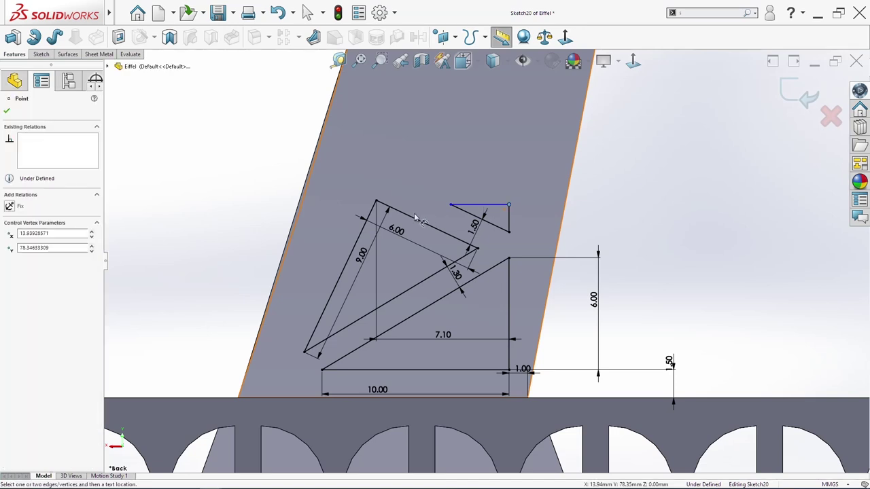
{"action": "left_click", "coordinate": [448, 240]}
{"action": "left_click", "coordinate": [447, 219]}
{"action": "key", "text": "Return"}
{"action": "key", "text": "Escape"}
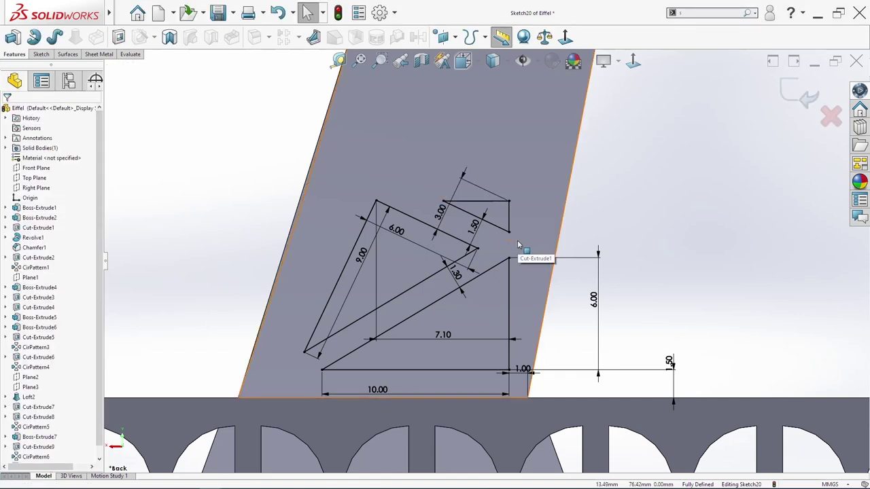
Sketch a narrow triangle along the leg's outer edge, with an inner side about 11.3 mm long and a short upper side perpendicular to it
{"action": "scroll", "coordinate": [482, 259], "scroll_direction": "up", "scroll_amount": 2}
{"action": "key", "text": "s"}
{"action": "left_click", "coordinate": [451, 287]}
{"action": "scroll", "coordinate": [360, 190], "scroll_direction": "down", "scroll_amount": 3}
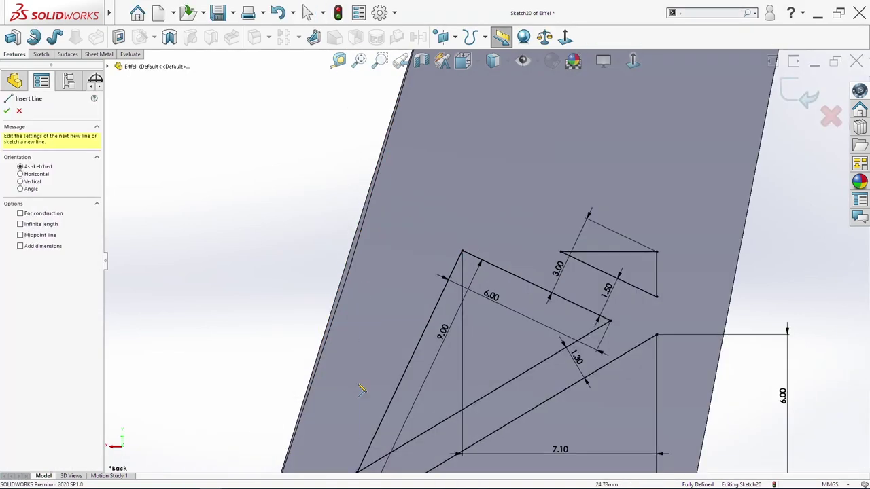
{"action": "scroll", "coordinate": [366, 407], "scroll_direction": "up", "scroll_amount": 2}
{"action": "left_click", "coordinate": [392, 406]}
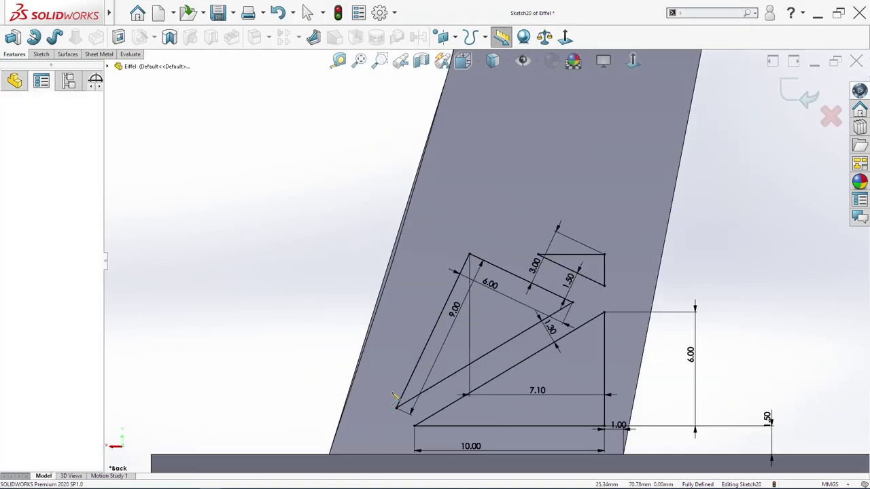
{"action": "left_click", "coordinate": [469, 203]}
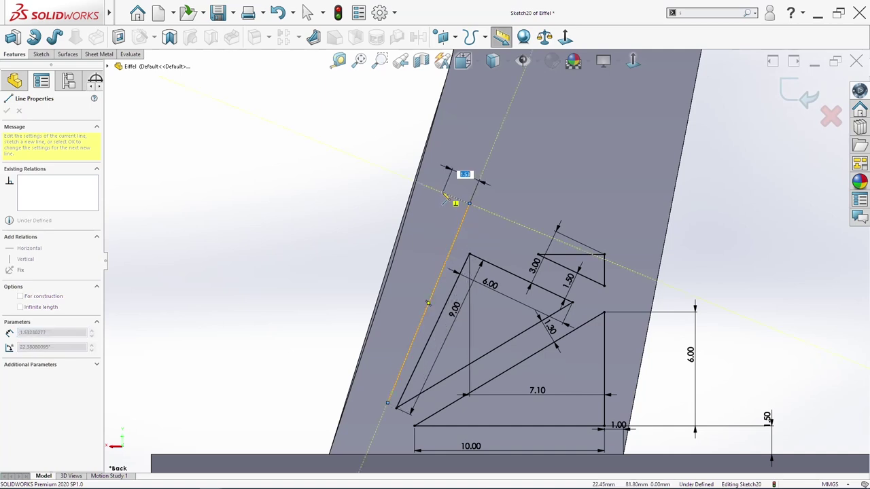
{"action": "left_click", "coordinate": [440, 194]}
{"action": "left_click", "coordinate": [387, 403]}
Sketch a downward-pointing triangle above the existing ones, with a top side about 9.1 mm long and an outer side about 6.1 mm long
{"action": "scroll", "coordinate": [356, 367], "scroll_direction": "up", "scroll_amount": 2}
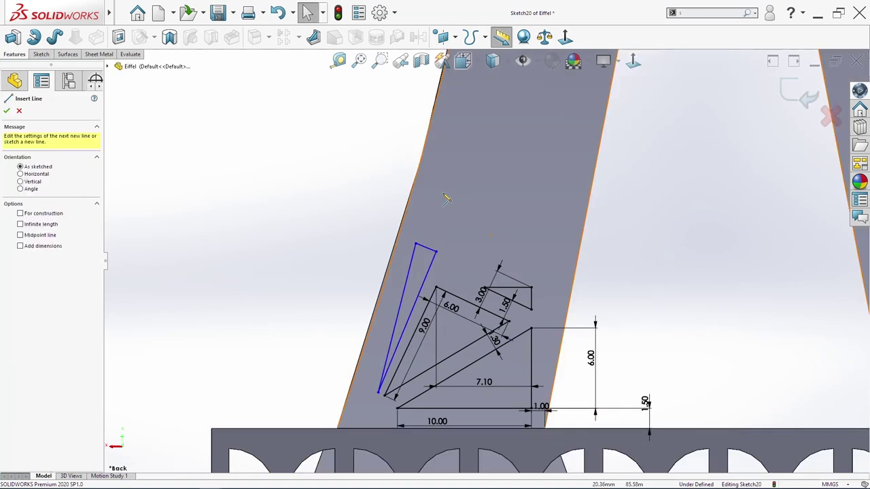
{"action": "left_click", "coordinate": [436, 202]}
{"action": "left_click", "coordinate": [557, 209]}
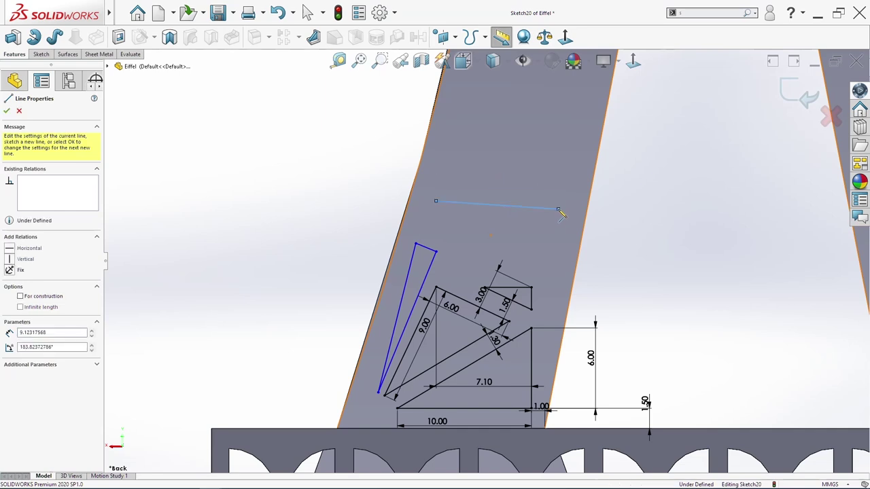
{"action": "left_click", "coordinate": [472, 273]}
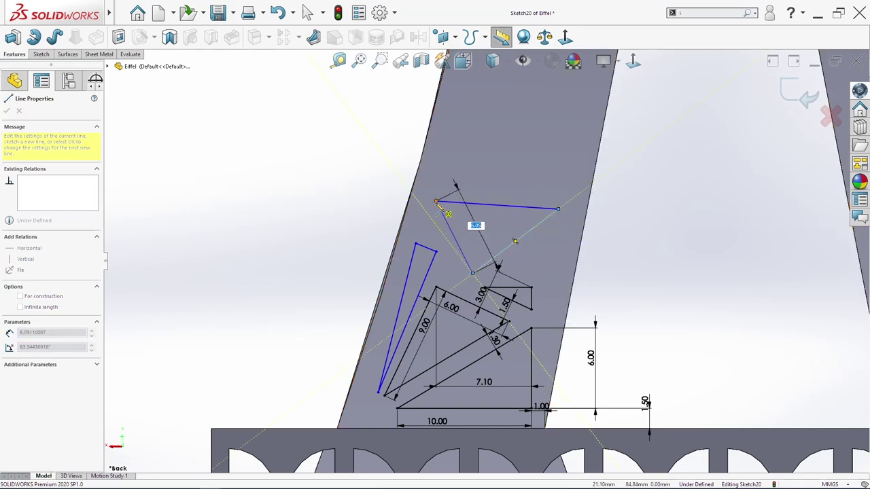
{"action": "left_click", "coordinate": [466, 218]}
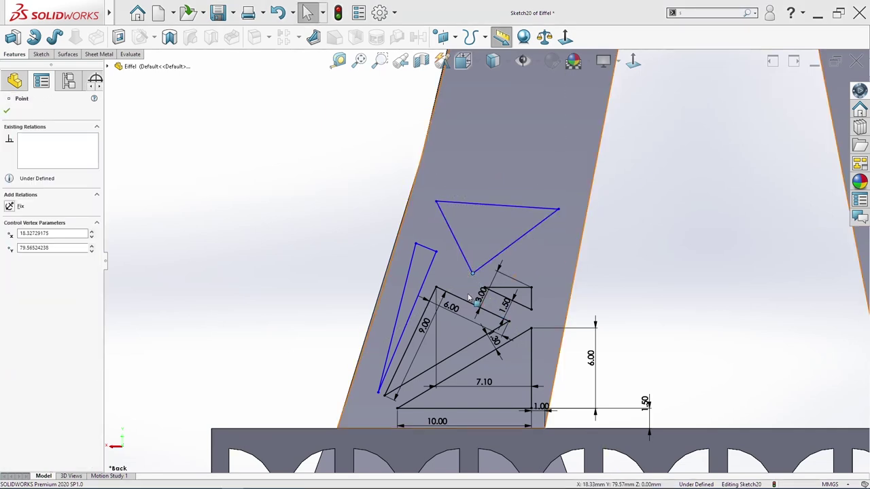
{"action": "key", "text": "Escape"}
Select the narrow triangle's long inner side
{"action": "key", "text": "s"}
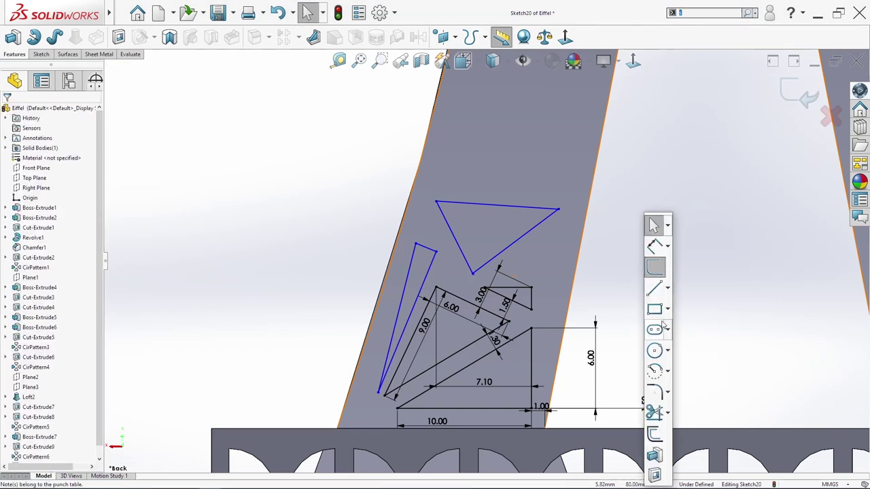
{"action": "left_click", "coordinate": [426, 275]}
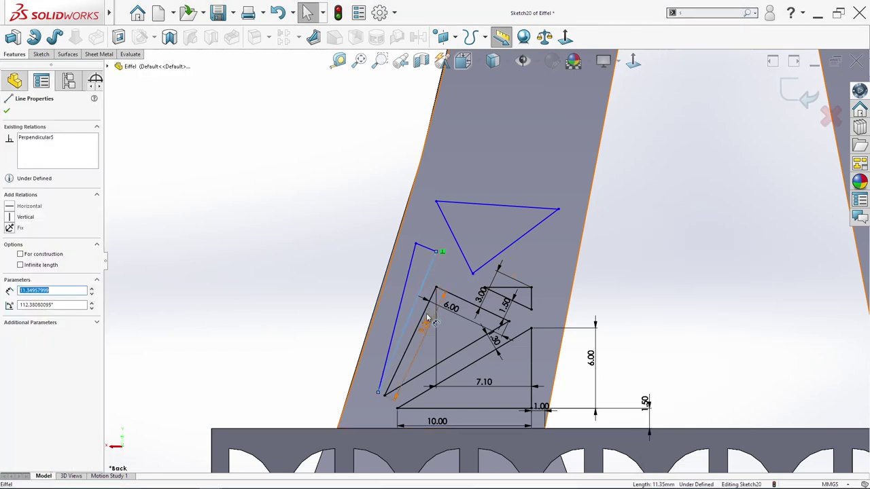
Make the inner long side of the narrow triangle parallel to the neighbouring triangle's 9 mm side
{"action": "left_click", "coordinate": [423, 318], "text": "ctrl"}
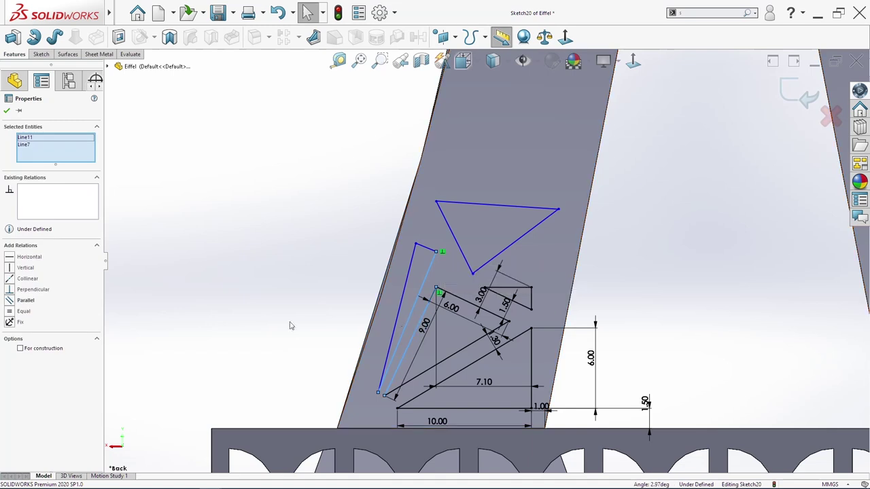
{"action": "left_click", "coordinate": [26, 301]}
{"action": "scroll", "coordinate": [407, 344], "scroll_direction": "down", "scroll_amount": 2}
{"action": "key", "text": "Escape"}
Dimension the gap between the narrow triangle's inner long side and the parallel 9 mm side as 1 mm
{"action": "key", "text": "s"}
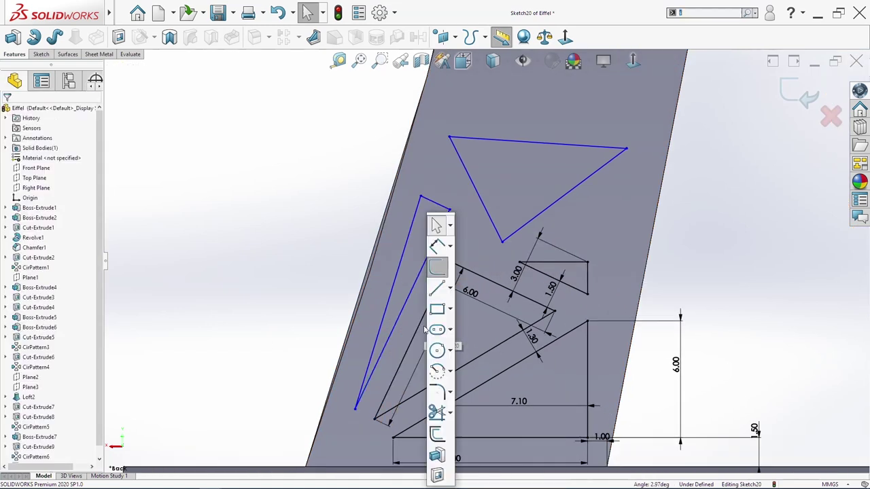
{"action": "left_click", "coordinate": [437, 247]}
{"action": "left_click", "coordinate": [424, 309]}
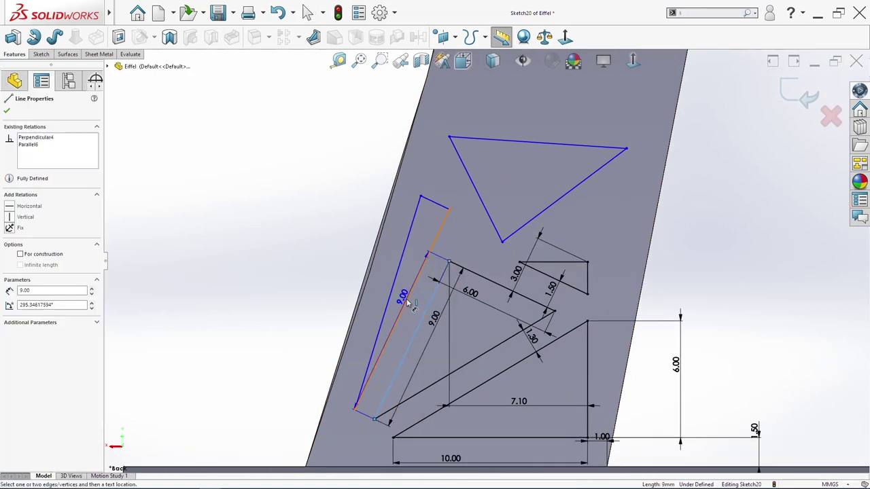
{"action": "left_click", "coordinate": [417, 311]}
{"action": "type", "text": "1"}
{"action": "key", "text": "Return"}
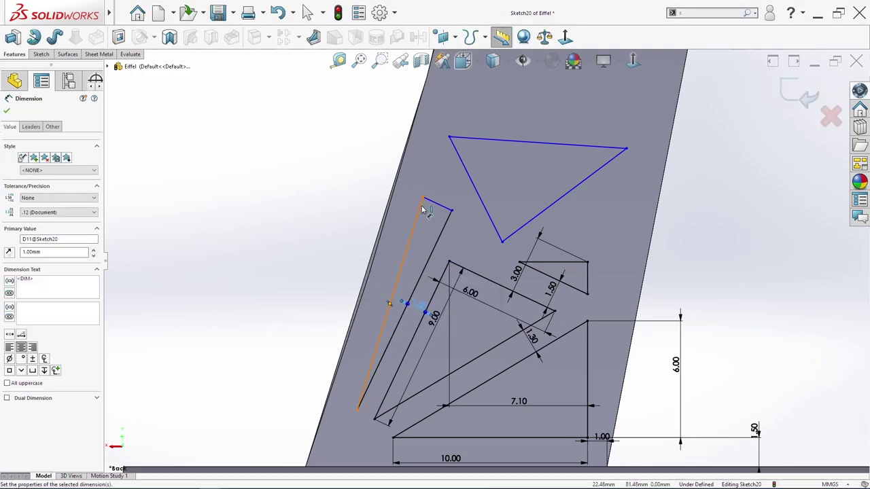
Dimension the narrow triangle's short upper edge as 2 mm
{"action": "left_click", "coordinate": [430, 206]}
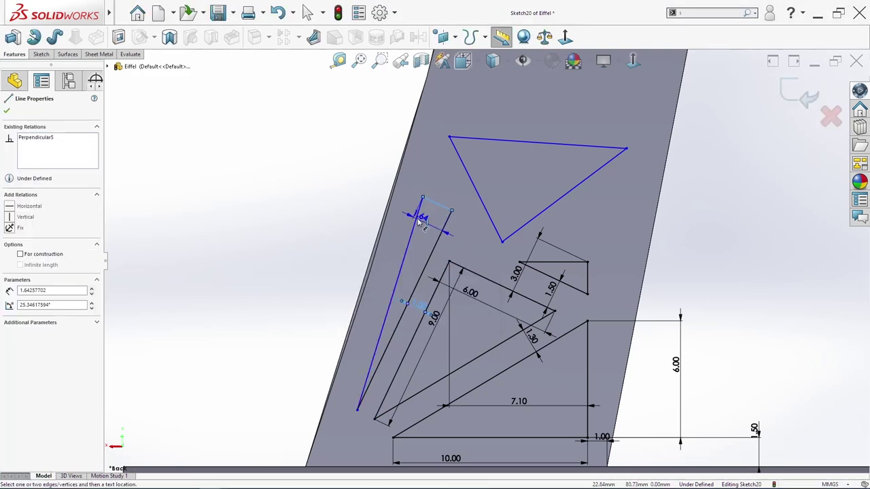
{"action": "left_click", "coordinate": [407, 218]}
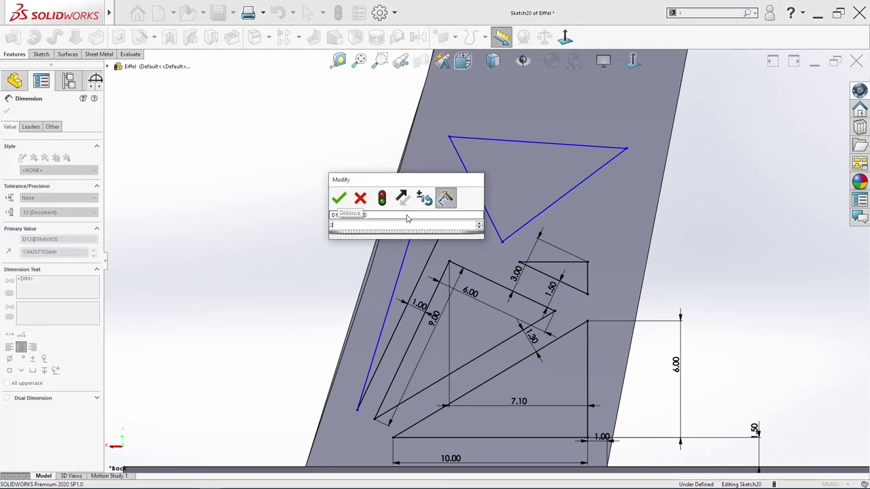
{"action": "key", "text": "Return"}
Align the narrow triangle's lowest vertex horizontally with the left endpoint of the 10 mm base line
{"action": "left_click", "coordinate": [351, 421]}
{"action": "left_click_drag", "start_coordinate": [343, 435], "coordinate": [344, 440]}
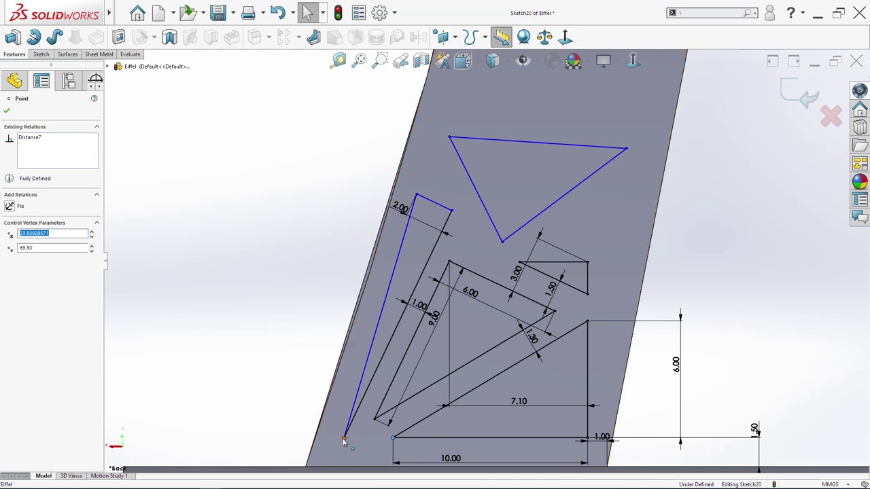
{"action": "left_click", "coordinate": [344, 438], "text": "ctrl"}
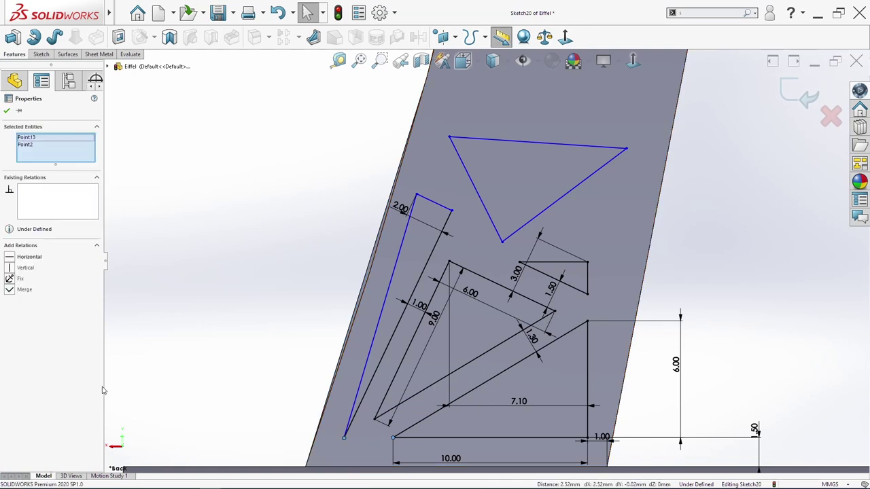
{"action": "left_click", "coordinate": [27, 258]}
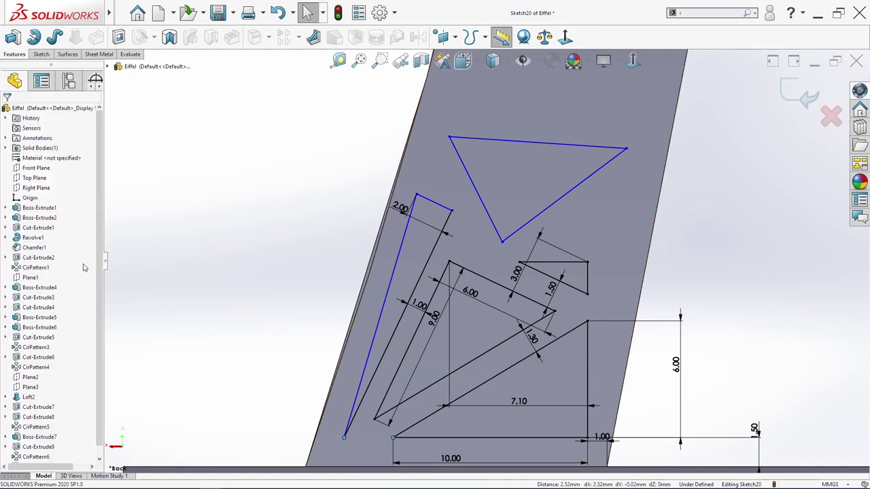
Align the narrow triangle's upper inner vertex vertically with the top vertex of the neighbouring 9 mm sided triangle
{"action": "left_click", "coordinate": [451, 211]}
{"action": "left_click", "coordinate": [449, 262], "text": "ctrl"}
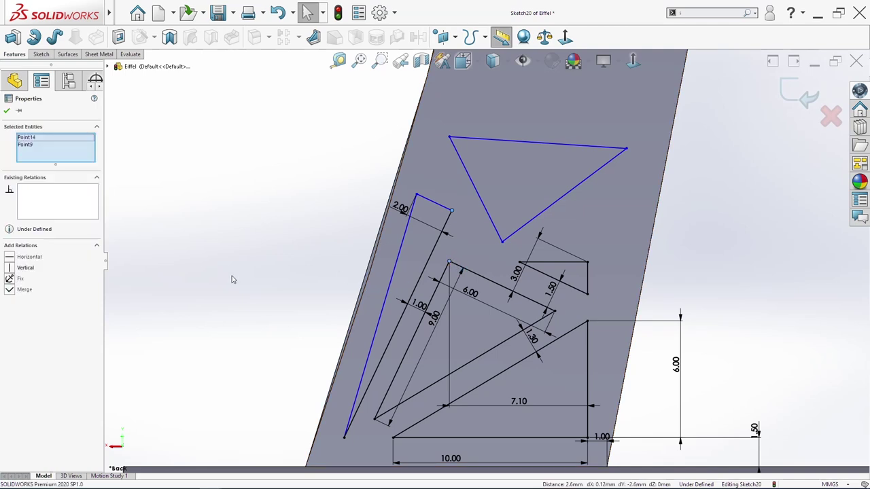
{"action": "left_click", "coordinate": [26, 268]}
{"action": "key", "text": "Escape"}
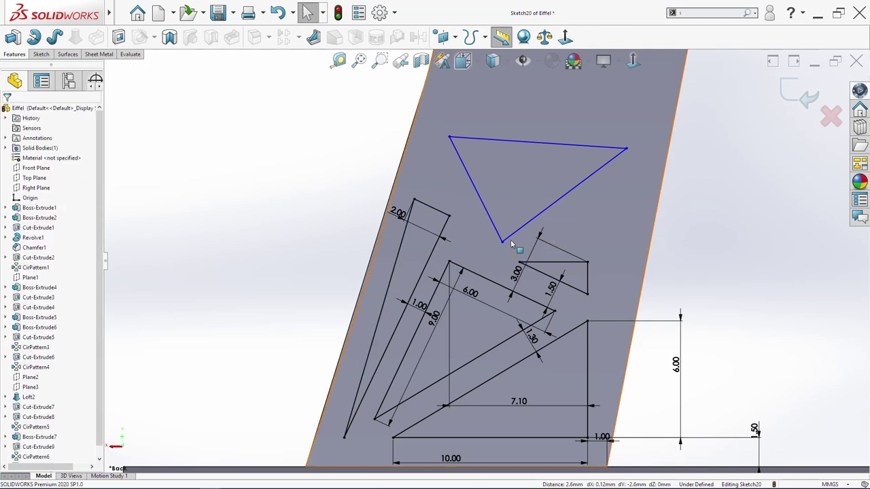
Reshape the topmost triangle by moving its three vertices so its lower edge runs roughly horizontal above the small triangle
{"action": "left_click_drag", "start_coordinate": [503, 246], "coordinate": [462, 242]}
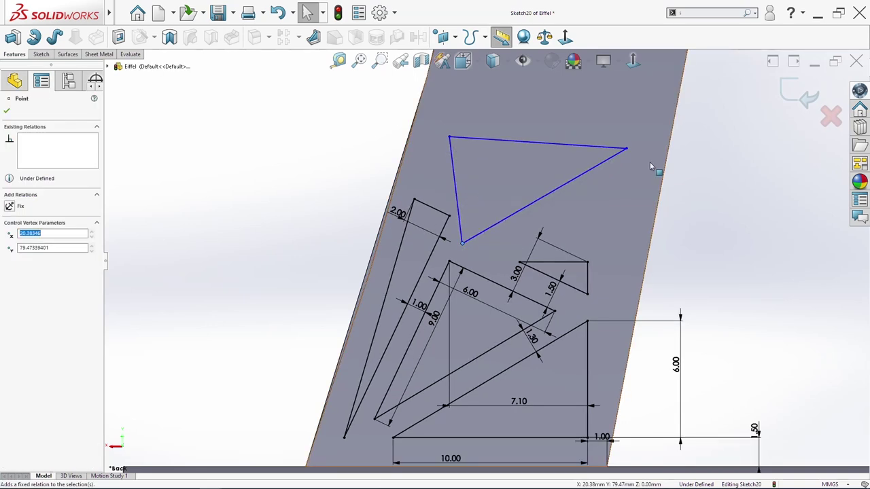
{"action": "left_click_drag", "start_coordinate": [623, 152], "coordinate": [602, 243]}
{"action": "left_click_drag", "start_coordinate": [448, 138], "coordinate": [435, 150]}
Make the topmost triangle's lower edge parallel to the small triangle's horizontal upper edge
{"action": "left_click", "coordinate": [570, 244]}
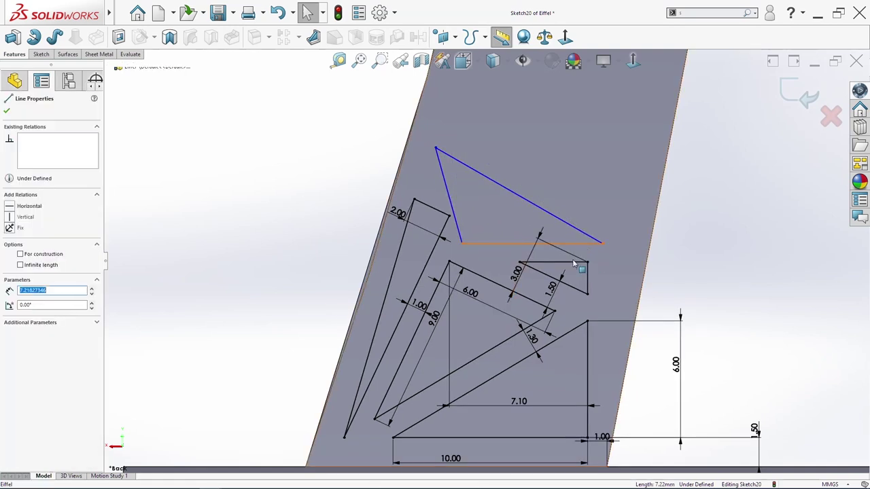
{"action": "left_click", "coordinate": [543, 262], "text": "ctrl"}
{"action": "left_click", "coordinate": [27, 302]}
{"action": "key", "text": "Escape"}
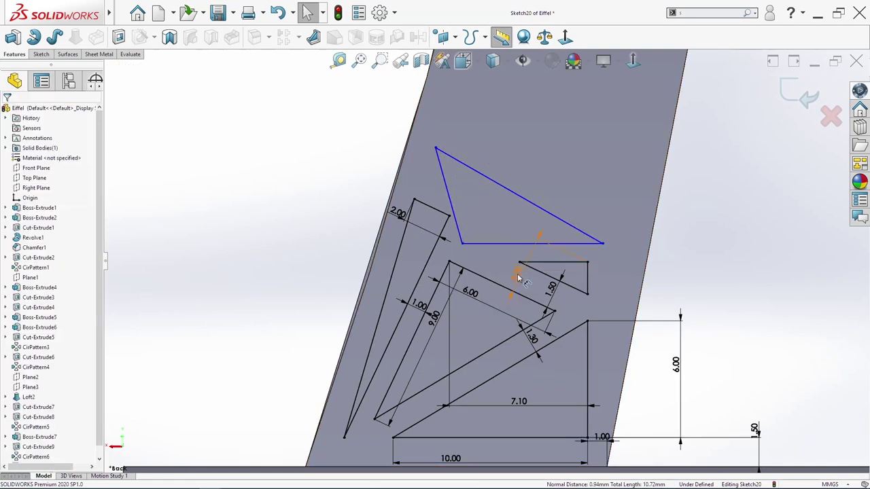
Dimension the distance between the topmost triangle's lower edge and the small triangle's upper edge as 1 mm
{"action": "key", "text": "s"}
{"action": "left_click", "coordinate": [612, 249]}
{"action": "left_click", "coordinate": [581, 263]}
{"action": "left_click", "coordinate": [578, 243]}
{"action": "left_click", "coordinate": [600, 257]}
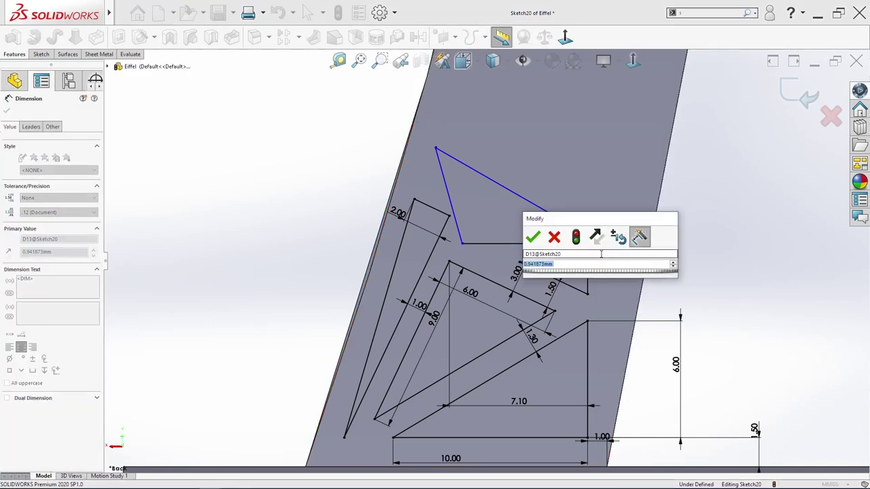
{"action": "type", "text": "1"}
{"action": "key", "text": "Return"}
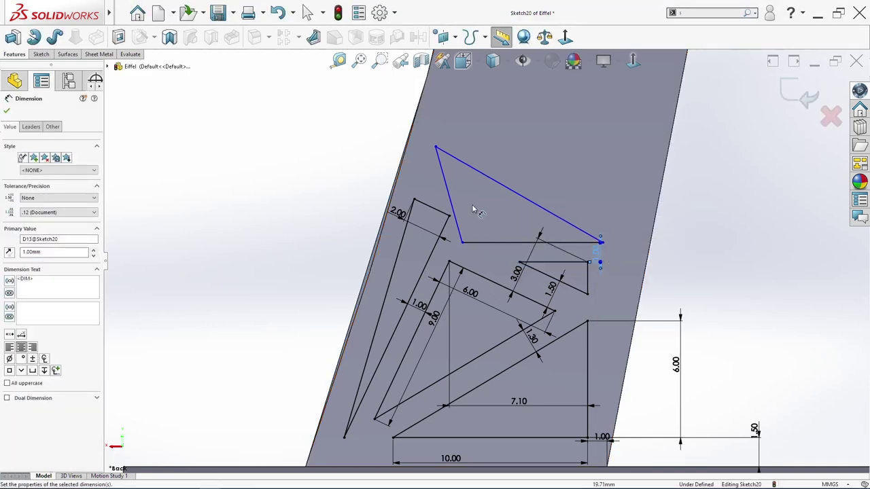
{"action": "key", "text": "Escape"}
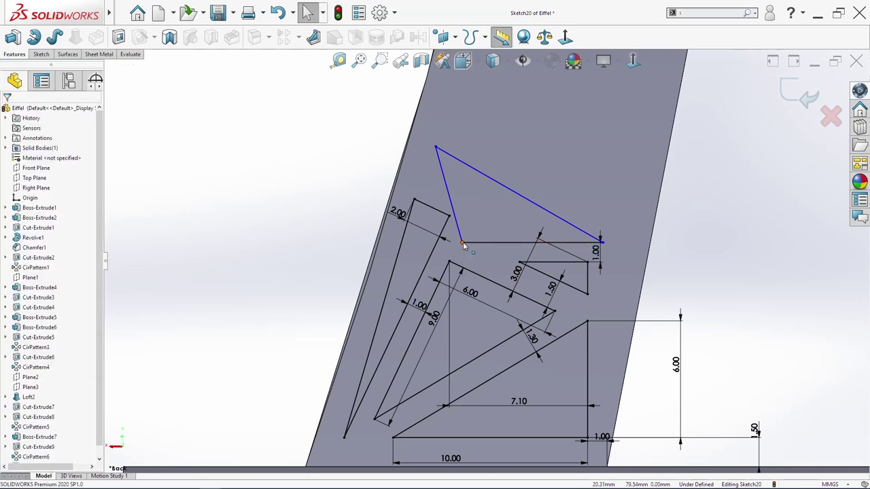
{"action": "left_click", "coordinate": [462, 242]}
{"action": "left_click", "coordinate": [450, 262], "text": "ctrl"}
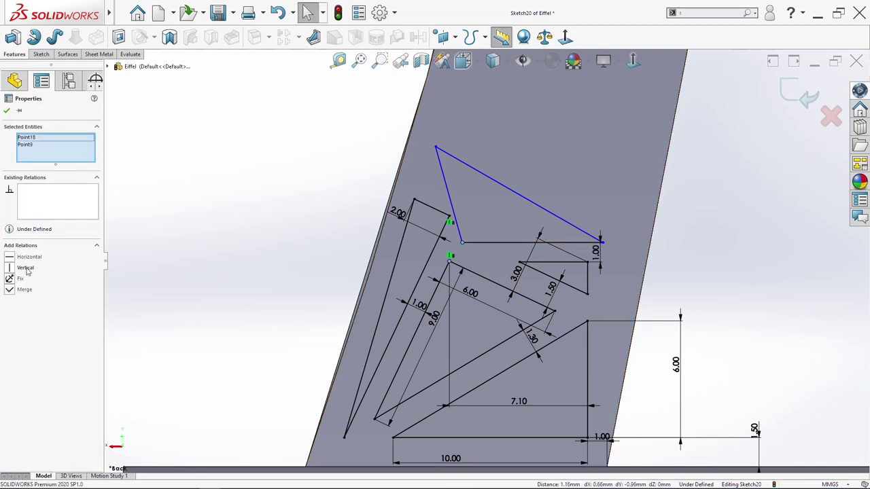
{"action": "key", "text": "Escape"}
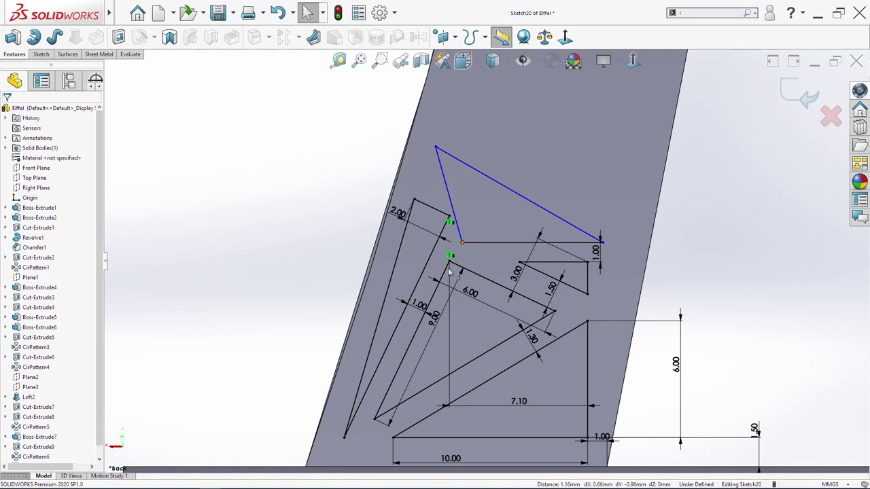
Make the topmost triangle's lower-left vertex coincident with the extension of the slanted 9 mm line
{"action": "left_click", "coordinate": [451, 265]}
{"action": "left_click", "coordinate": [418, 332], "text": "ctrl"}
{"action": "left_click", "coordinate": [28, 268]}
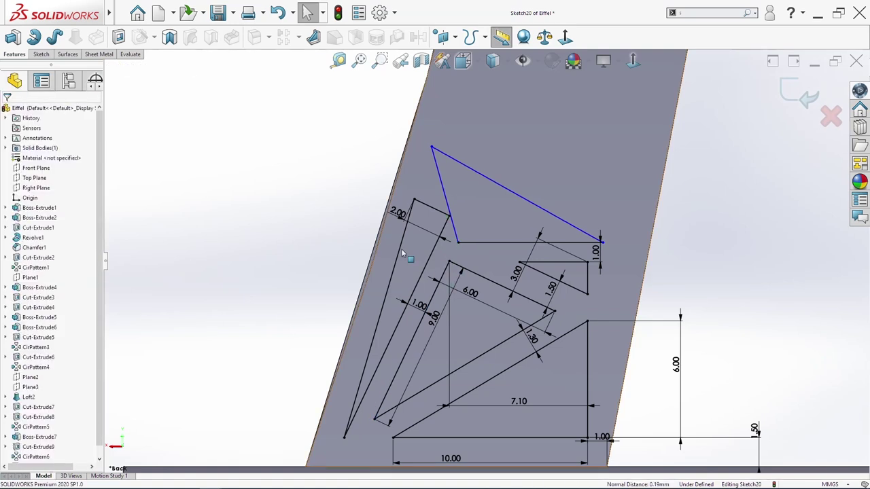
Flatten and widen the topmost triangle by moving its vertices, and dimension its horizontal lower edge as 8.5 mm
{"action": "mouse_move", "coordinate": [430, 147]}
{"action": "left_mouse_down"}
{"action": "mouse_move", "coordinate": [459, 176]}
{"action": "mouse_move", "coordinate": [452, 171]}
{"action": "left_mouse_up"}
{"action": "mouse_move", "coordinate": [601, 241]}
{"action": "left_mouse_down"}
{"action": "mouse_move", "coordinate": [638, 248]}
{"action": "mouse_move", "coordinate": [627, 250]}
{"action": "left_mouse_up"}
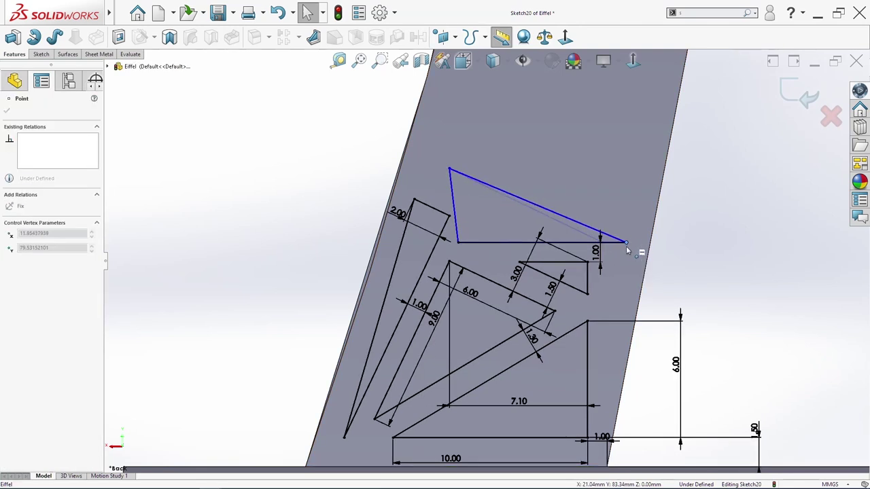
{"action": "key", "text": "d"}
{"action": "left_click", "coordinate": [579, 244]}
{"action": "left_click", "coordinate": [560, 256]}
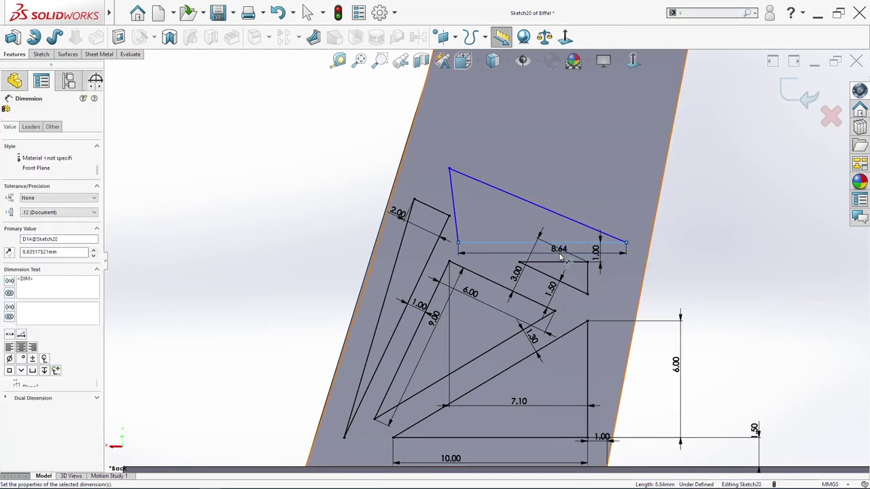
{"action": "type", "text": "8.5"}
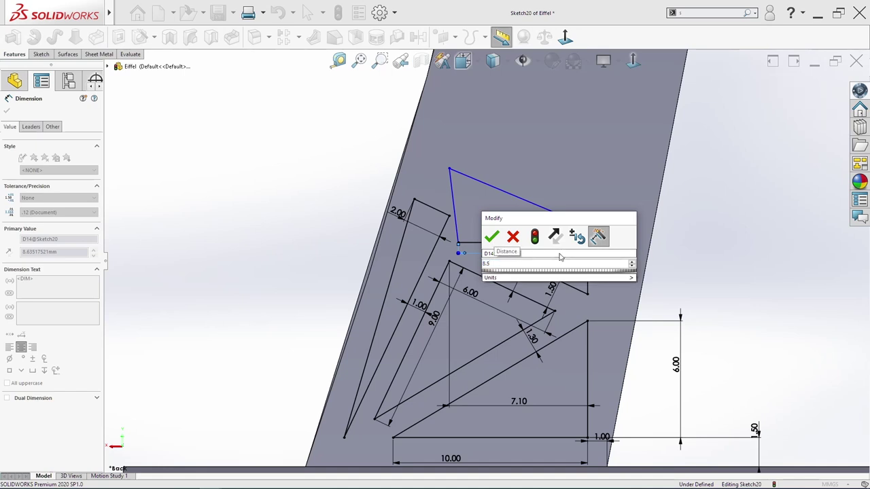
{"action": "key", "text": "Return"}
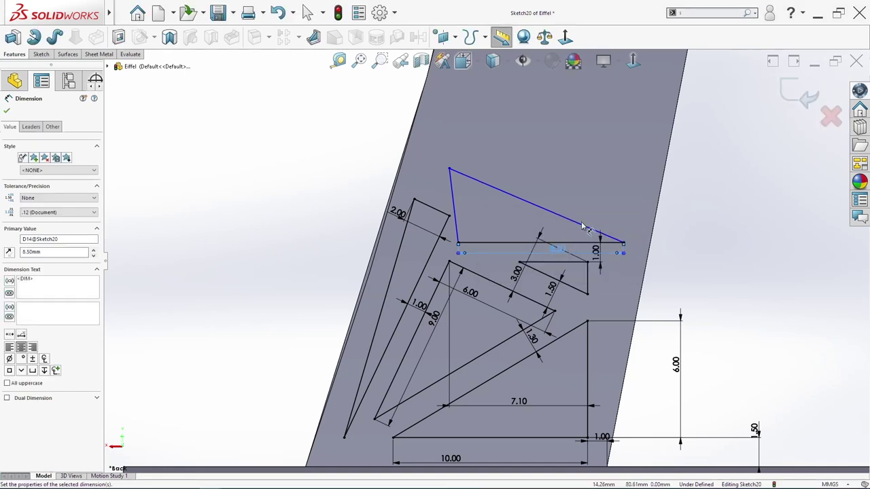
Dimension the topmost triangle's long sloping side as 9.5 mm
{"action": "left_click", "coordinate": [588, 226]}
{"action": "left_click", "coordinate": [605, 218]}
{"action": "type", "text": "9.5"}
{"action": "key", "text": "Return"}
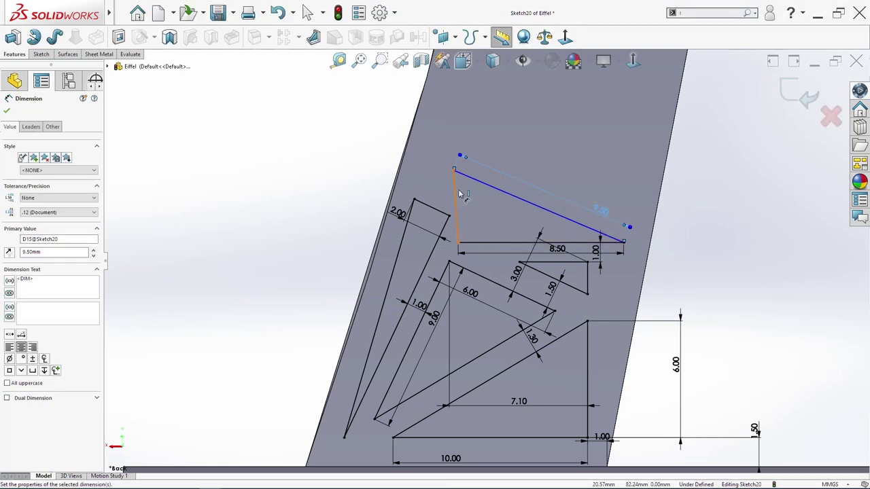
{"action": "left_click", "coordinate": [454, 191]}
{"action": "left_click", "coordinate": [441, 187]}
{"action": "key", "text": "Return"}
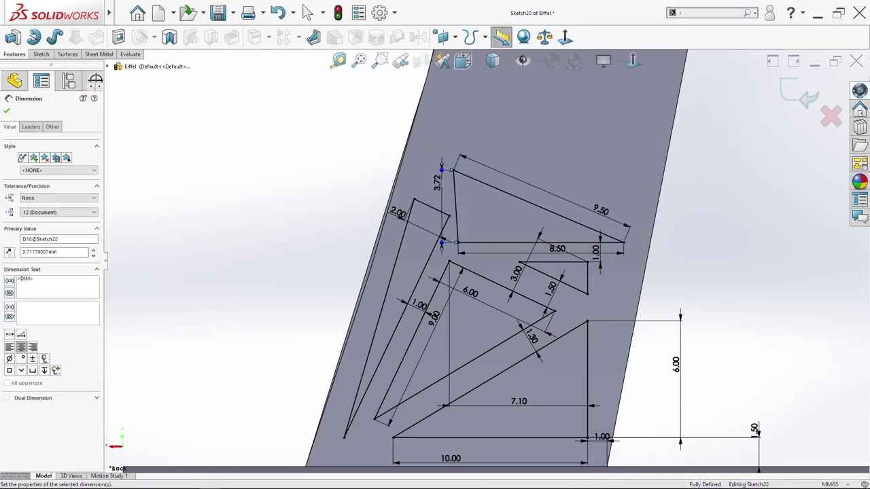
{"action": "key", "text": "Escape"}
{"action": "left_click_drag", "start_coordinate": [440, 188], "coordinate": [447, 188]}
{"action": "key", "text": "Delete"}
{"action": "right_click", "coordinate": [510, 210]}
{"action": "key", "text": "Escape"}
Dimension the true length of the topmost triangle's short left side as 3.8 mm
{"action": "key", "text": "s"}
{"action": "left_click", "coordinate": [520, 244]}
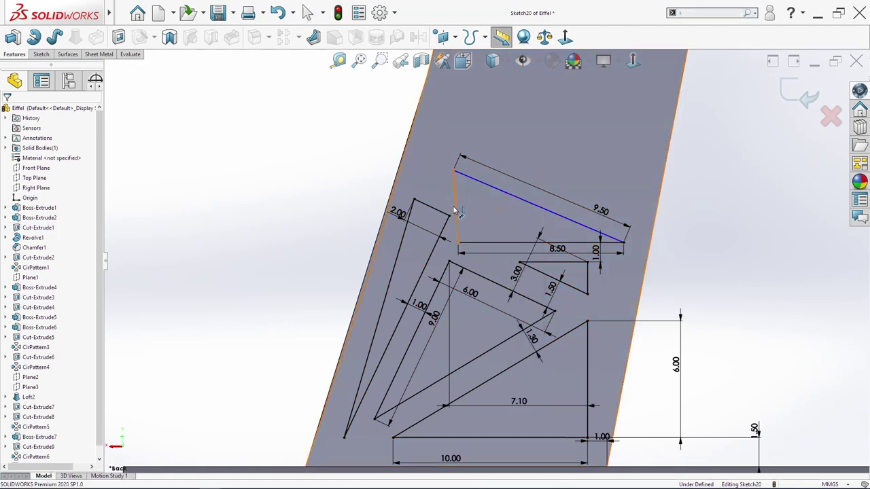
{"action": "left_click", "coordinate": [453, 203]}
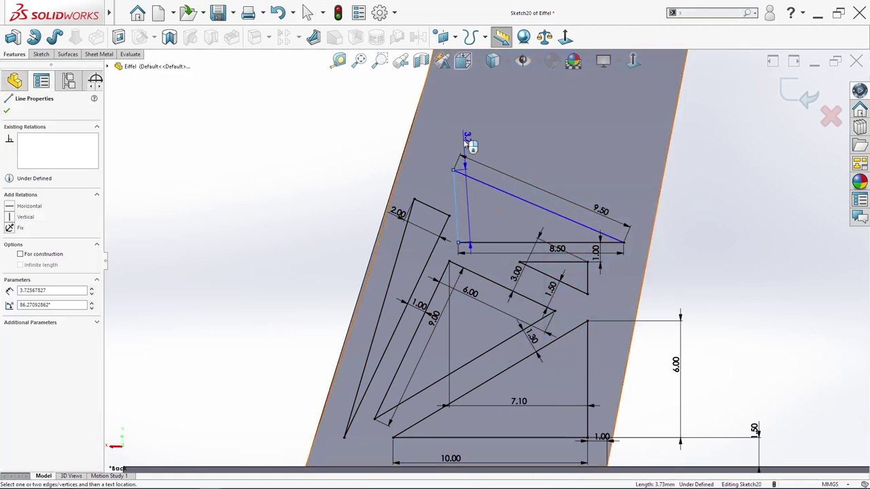
{"action": "left_click", "coordinate": [474, 133]}
{"action": "type", "text": "3.8"}
{"action": "key", "text": "Return"}
Start a linear sketch pattern of all the triangle lines with 1 instance along X and 2 along Y
{"action": "scroll", "coordinate": [408, 177], "scroll_direction": "up", "scroll_amount": 3}
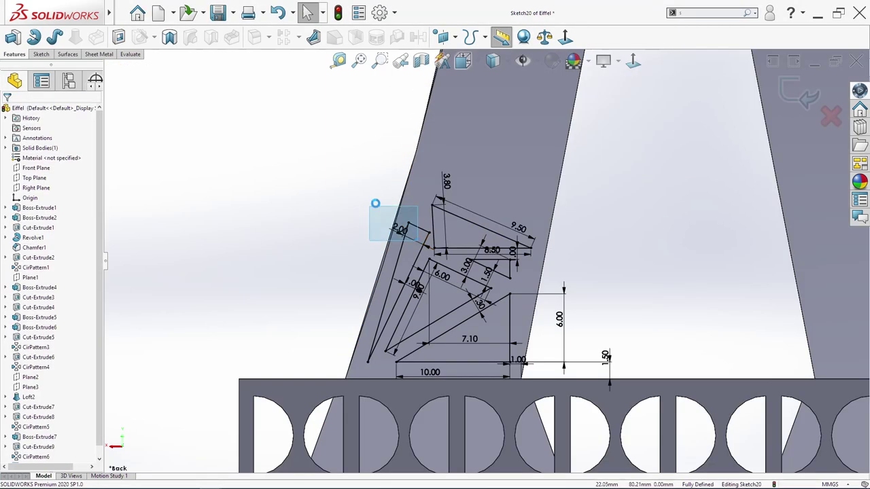
{"action": "left_click", "coordinate": [383, 219]}
{"action": "mouse_move", "coordinate": [343, 182]}
{"action": "left_mouse_down"}
{"action": "mouse_move", "coordinate": [540, 299]}
{"action": "mouse_move", "coordinate": [606, 381]}
{"action": "left_mouse_up"}
{"action": "scroll", "coordinate": [608, 272], "scroll_direction": "up", "scroll_amount": 2}
{"action": "scroll", "coordinate": [608, 272], "scroll_direction": "up", "scroll_amount": 3}
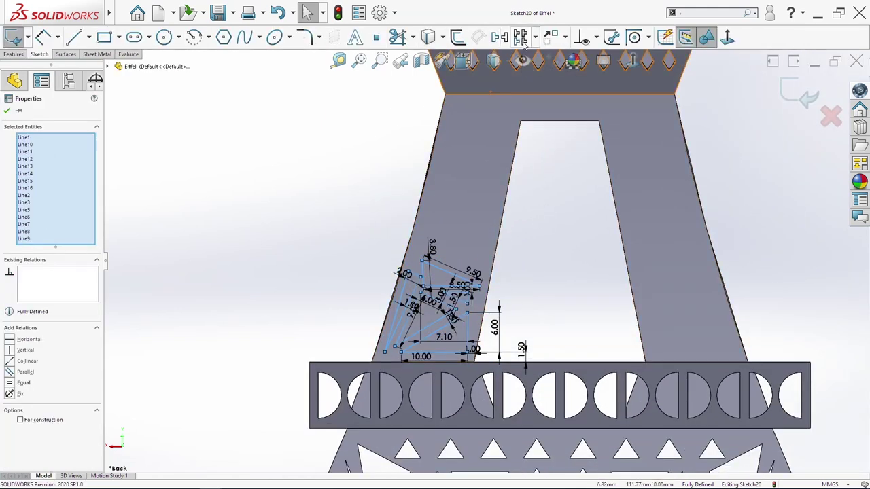
{"action": "left_click", "coordinate": [521, 38]}
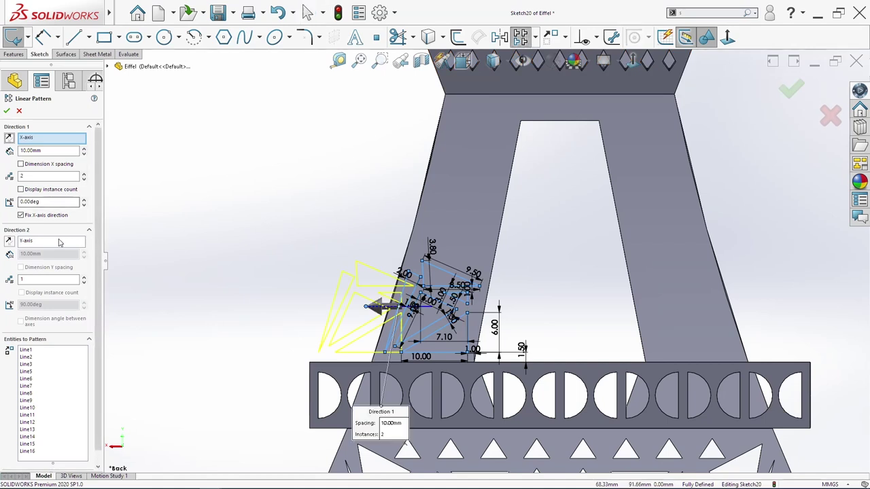
{"action": "left_click", "coordinate": [36, 175]}
{"action": "type", "text": "1"}
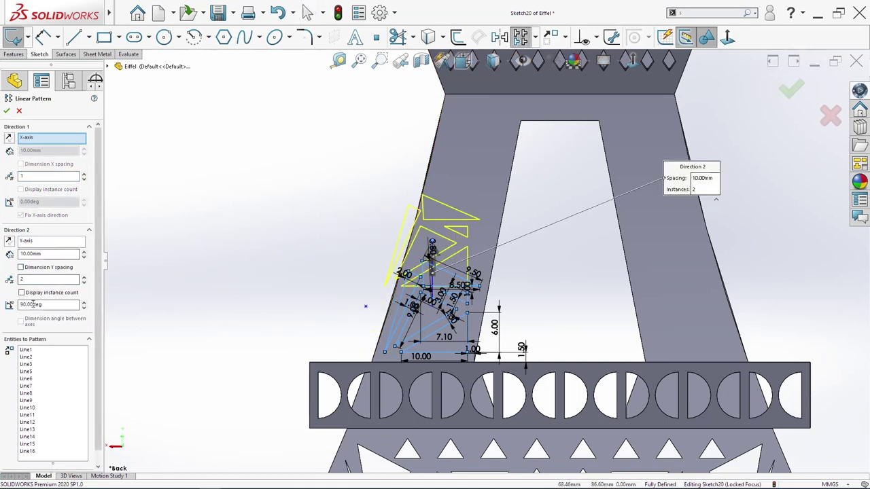
Set the pattern's second direction to a 105-degree angle and 12 mm spacing
{"action": "left_click", "coordinate": [84, 302]}
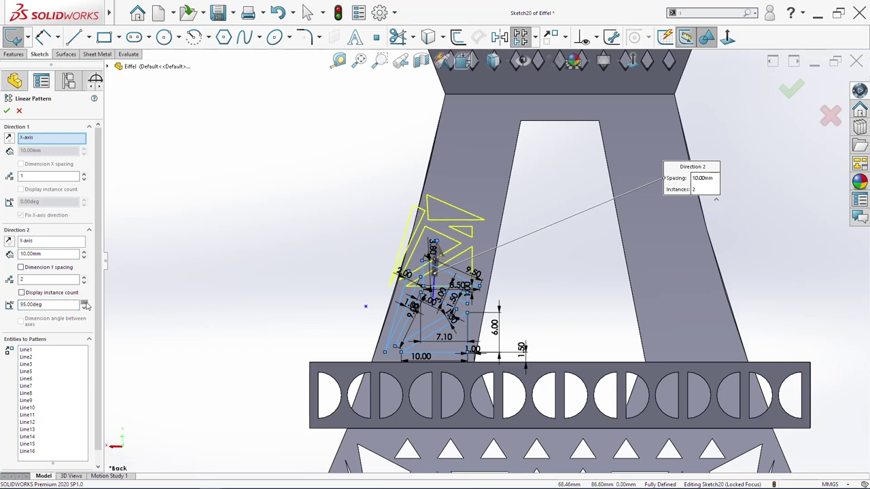
{"action": "scroll", "coordinate": [86, 306], "scroll_direction": "up", "scroll_amount": 4}
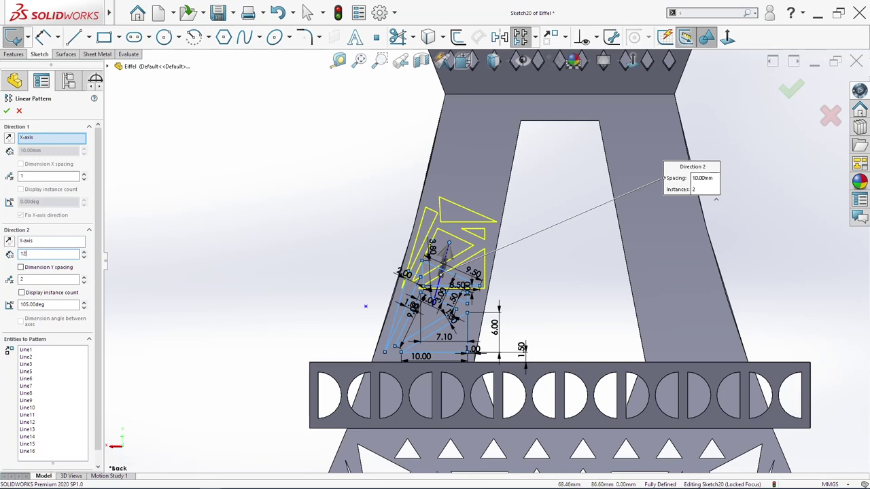
{"action": "type", "text": "12"}
{"action": "key", "text": "Return"}
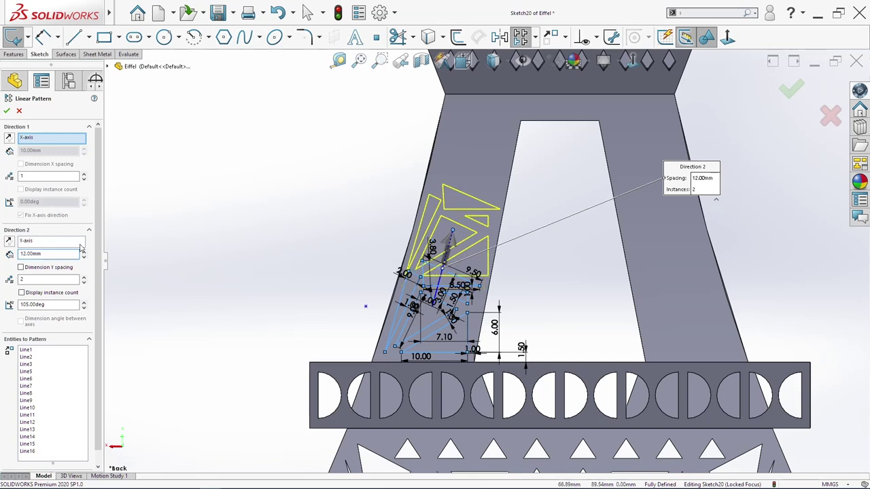
Set the pattern's second direction to 15 mm spacing, a 104-degree angle and 3 instances, and apply the sketch pattern
{"action": "key", "text": "Return"}
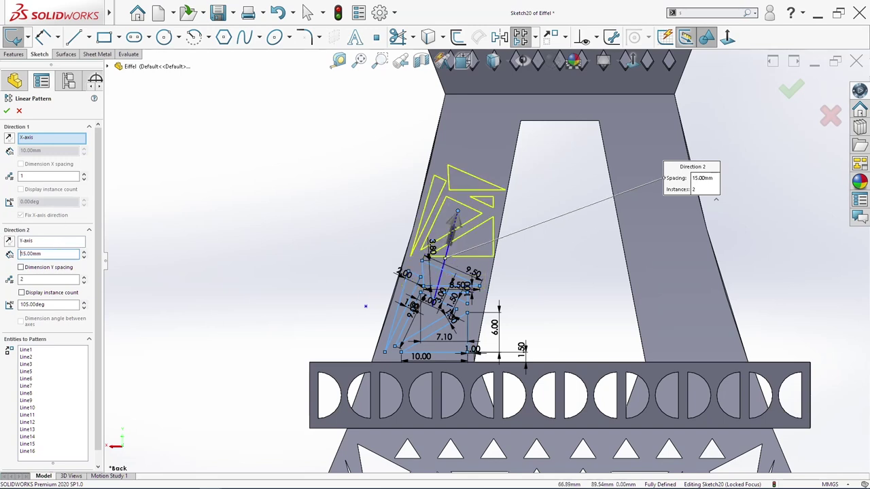
{"action": "scroll", "coordinate": [86, 310], "scroll_direction": "down", "scroll_amount": 1}
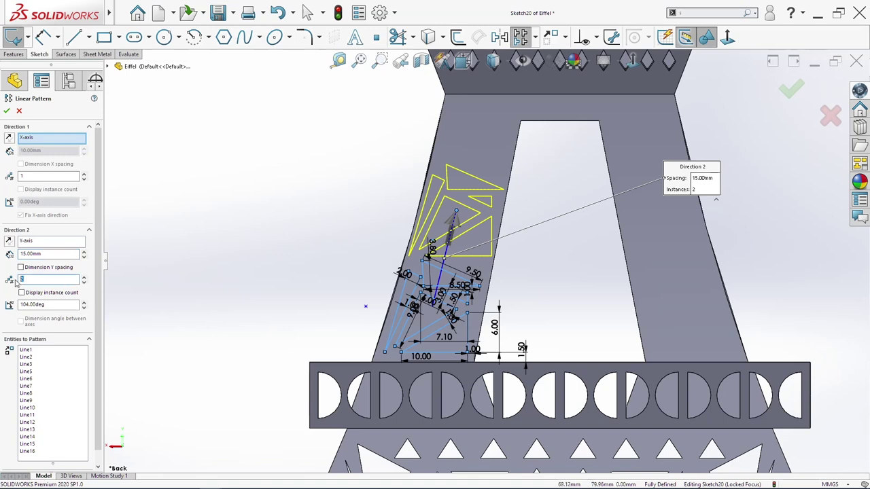
{"action": "type", "text": "3"}
{"action": "key", "text": "Return"}
{"action": "scroll", "coordinate": [557, 204], "scroll_direction": "up", "scroll_amount": 2}
{"action": "scroll", "coordinate": [730, 132], "scroll_direction": "down", "scroll_amount": 3}
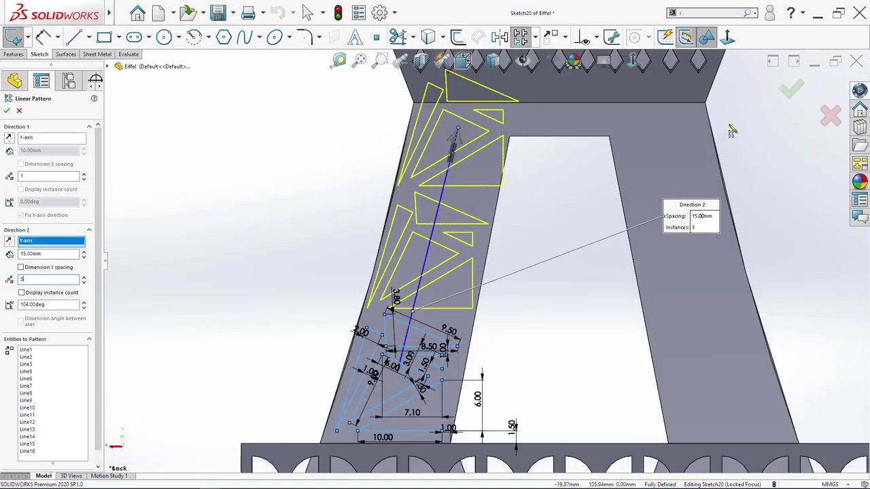
{"action": "left_click", "coordinate": [792, 89]}
{"action": "scroll", "coordinate": [476, 130], "scroll_direction": "down", "scroll_amount": 3}
{"action": "scroll", "coordinate": [482, 149], "scroll_direction": "up", "scroll_amount": 3}
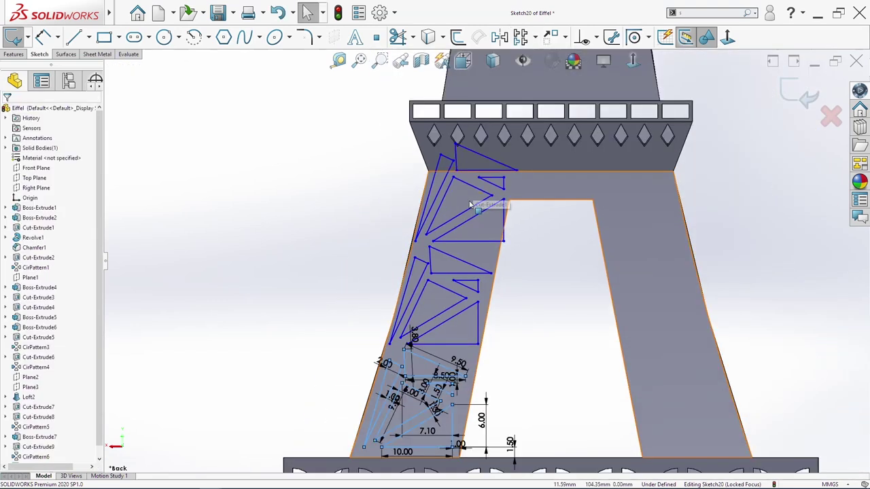
Dimension the vertical gap between the original set's topmost corner and the second set's lower left corner as 0.5 mm
{"action": "right_click", "coordinate": [500, 355]}
{"action": "left_click", "coordinate": [515, 226]}
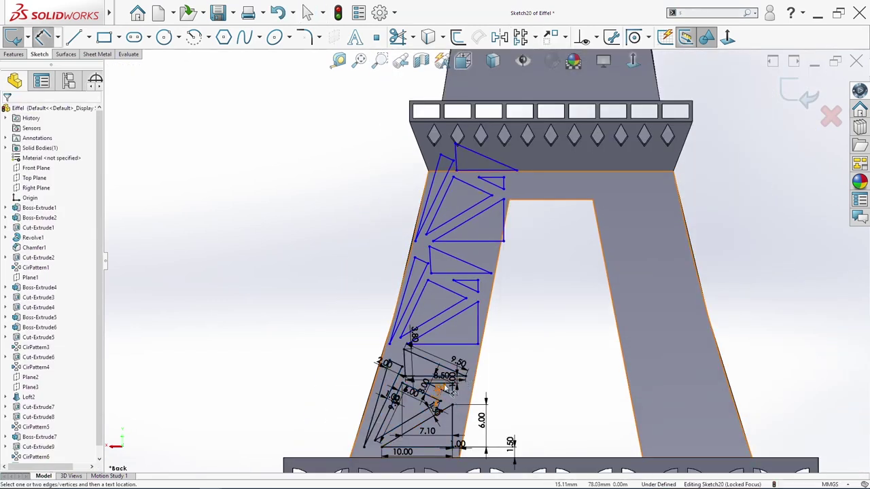
{"action": "left_click", "coordinate": [385, 342]}
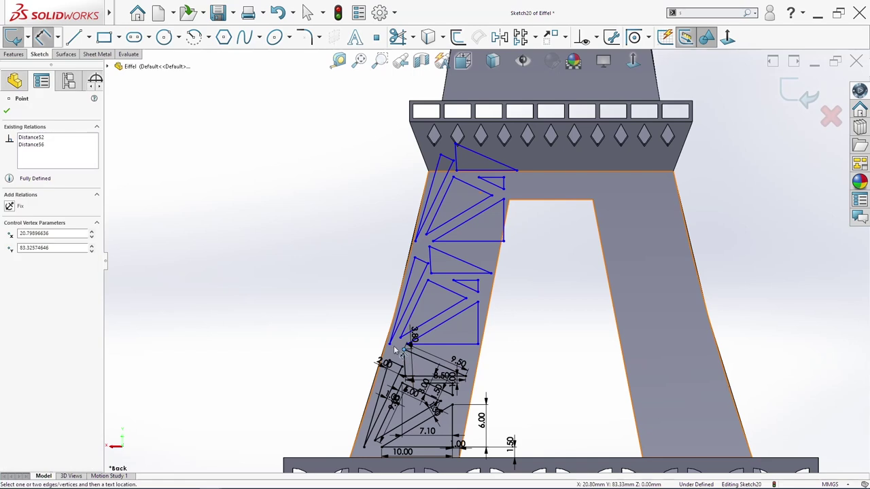
{"action": "left_click", "coordinate": [351, 351]}
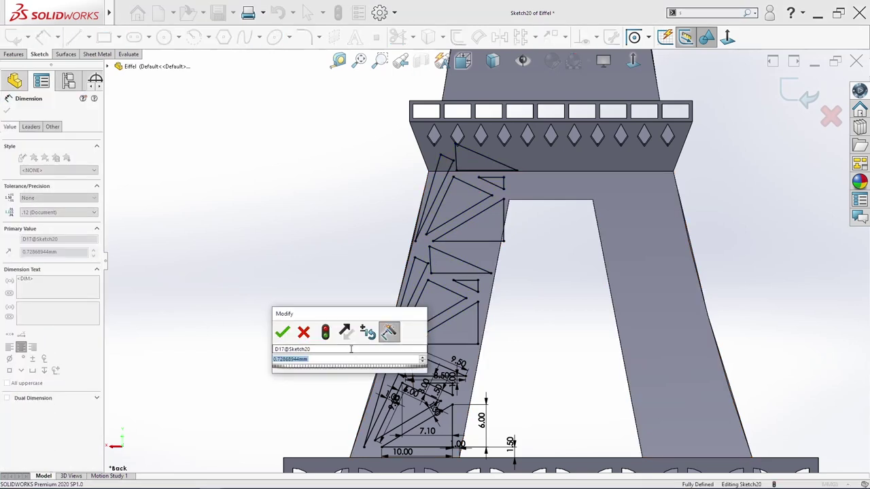
{"action": "key", "text": "Return"}
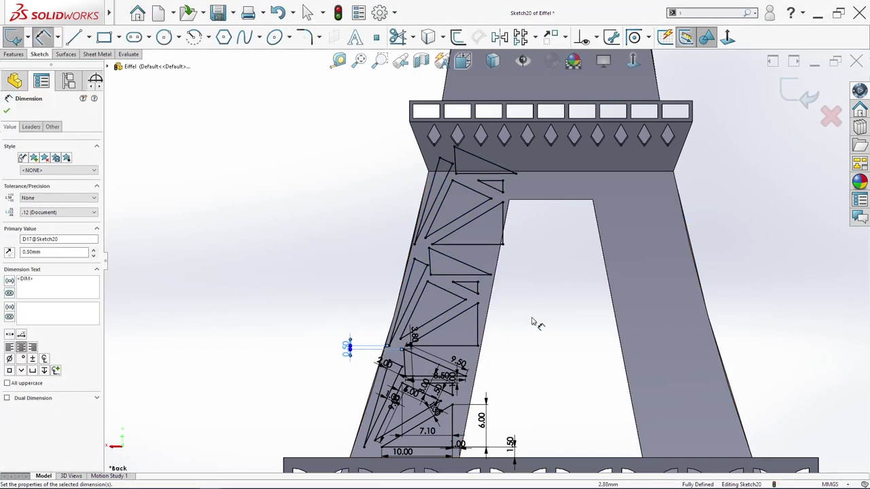
{"action": "key", "text": "Escape"}
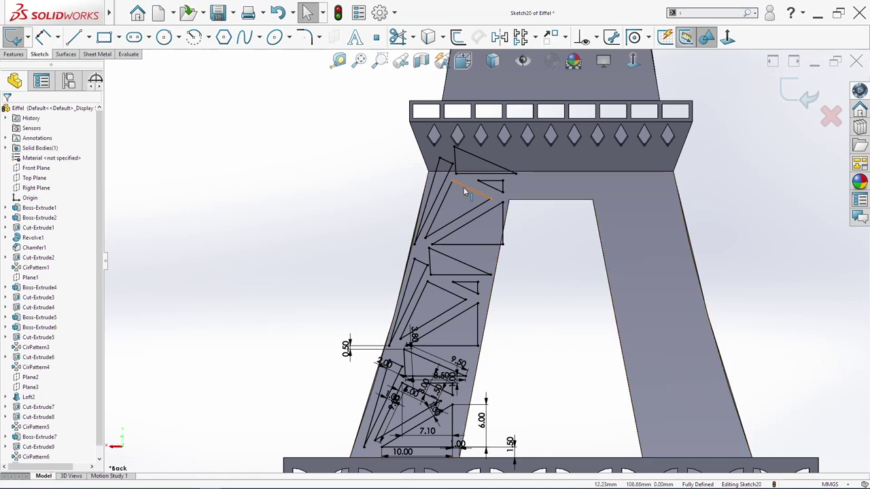
Draw a line from the uppermost set's large right triangle's top corner to its base and make it parallel to the leg's inner edge
{"action": "scroll", "coordinate": [474, 177], "scroll_direction": "down", "scroll_amount": 3}
{"action": "scroll", "coordinate": [498, 233], "scroll_direction": "up", "scroll_amount": 2}
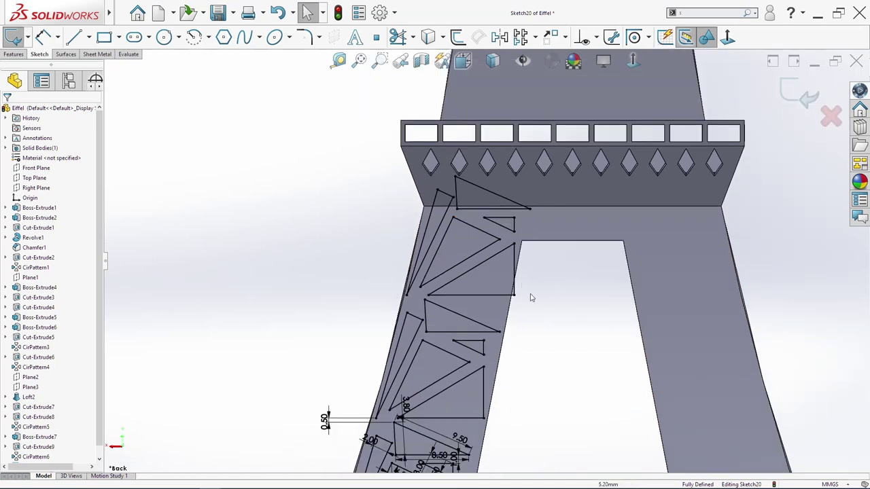
{"action": "scroll", "coordinate": [524, 289], "scroll_direction": "up", "scroll_amount": 2}
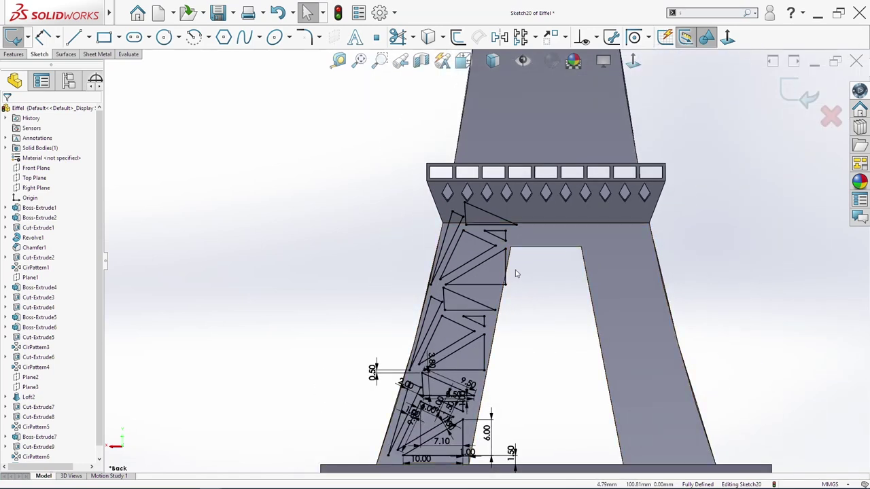
{"action": "scroll", "coordinate": [520, 273], "scroll_direction": "down", "scroll_amount": 2}
{"action": "key", "text": "s"}
{"action": "left_click", "coordinate": [522, 289]}
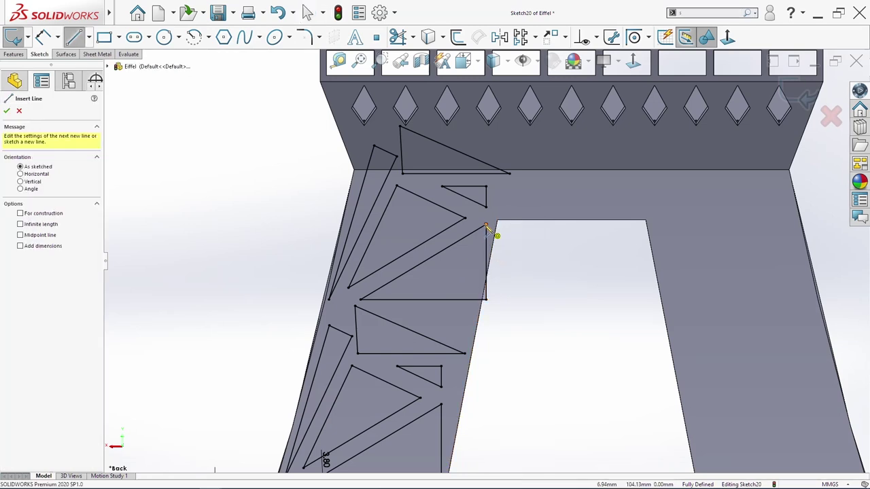
{"action": "left_click", "coordinate": [485, 225]}
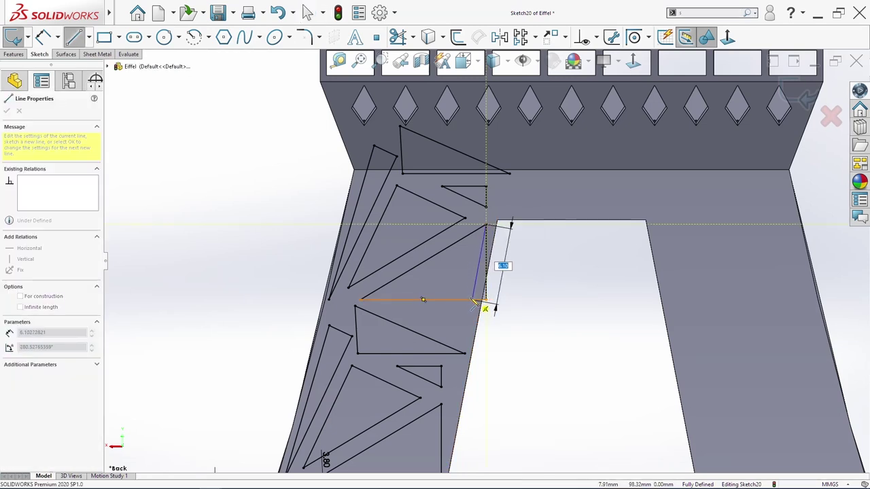
{"action": "left_click", "coordinate": [470, 300]}
{"action": "key", "text": "Escape"}
{"action": "left_click", "coordinate": [478, 266]}
{"action": "left_click", "coordinate": [495, 232], "text": "ctrl"}
{"action": "left_click", "coordinate": [494, 232], "text": "ctrl"}
{"action": "left_click", "coordinate": [26, 279]}
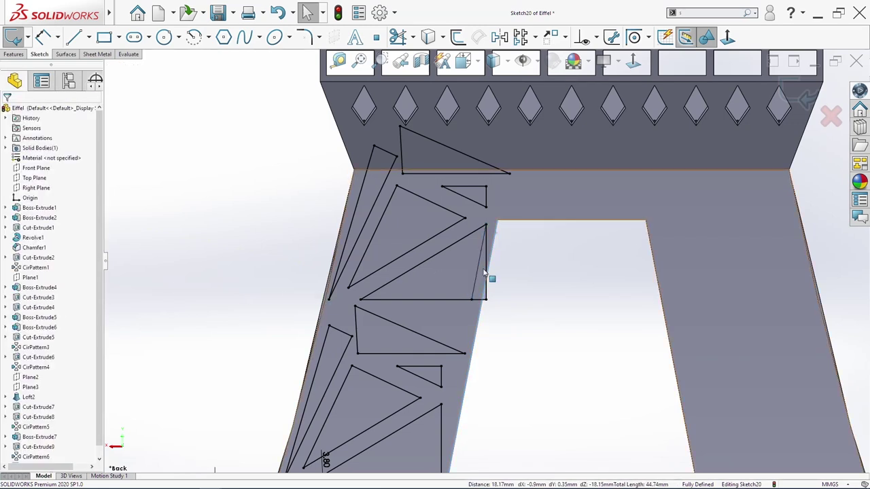
Trim away that triangle's original vertical side and the base segment beyond the new sloping line
{"action": "key", "text": "s"}
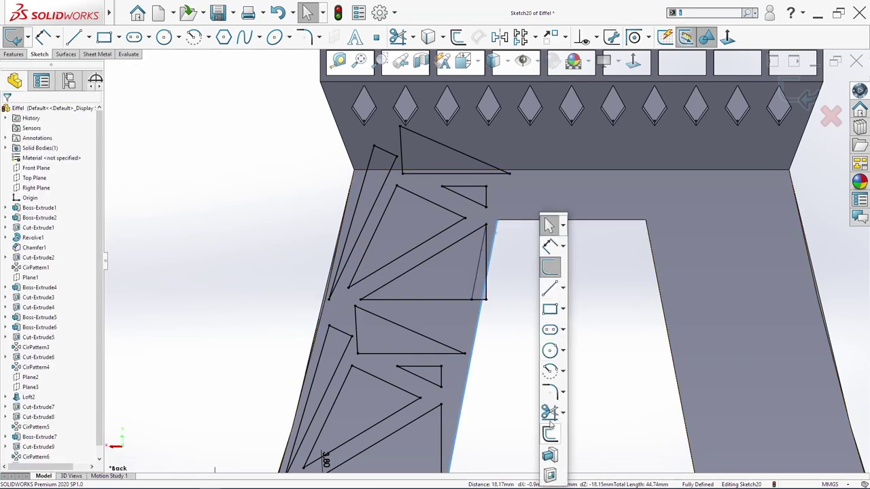
{"action": "left_click", "coordinate": [550, 432]}
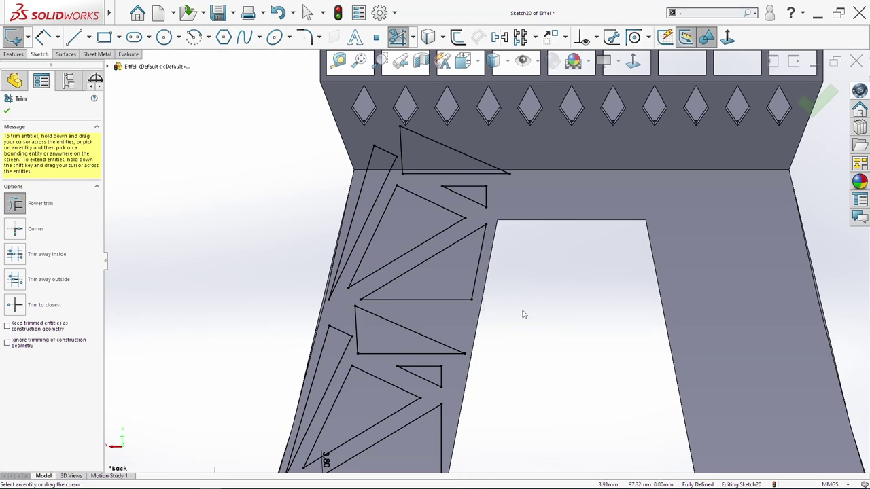
{"action": "key", "text": "Escape"}
{"action": "scroll", "coordinate": [447, 187], "scroll_direction": "down", "scroll_amount": 2}
{"action": "scroll", "coordinate": [454, 206], "scroll_direction": "up", "scroll_amount": 2}
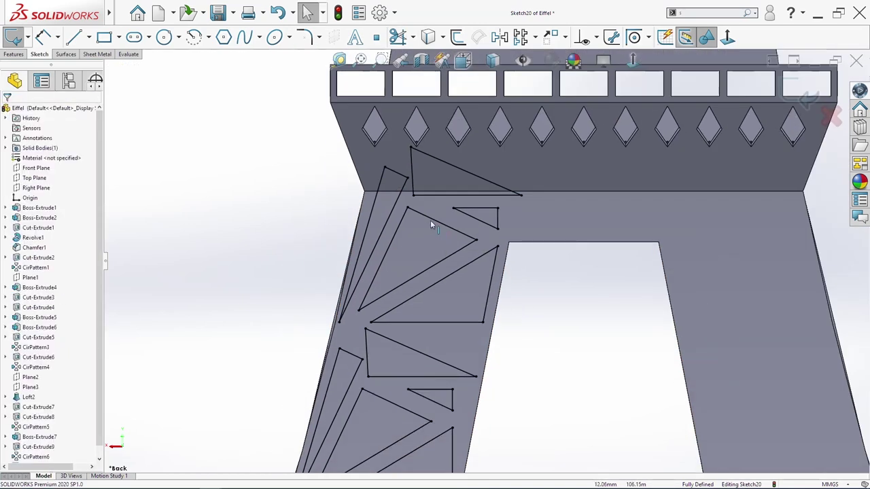
Draw a horizontal line across the narrow triangle under the upper platform and make it collinear with the small triangle's top side
{"action": "key", "text": "s"}
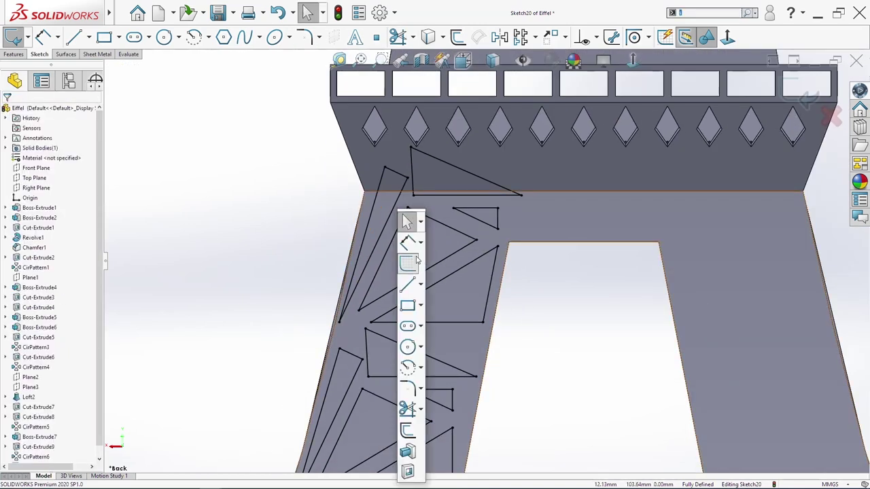
{"action": "left_click", "coordinate": [407, 286]}
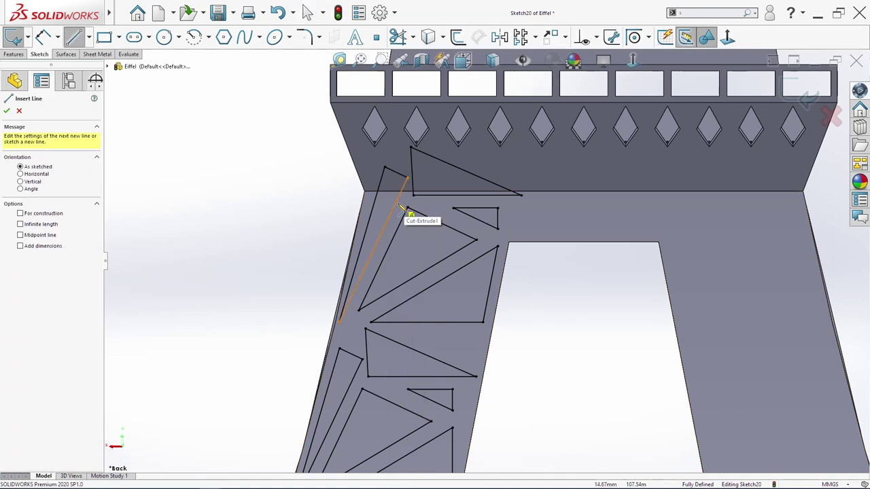
{"action": "left_click", "coordinate": [406, 209]}
{"action": "key", "text": "Escape"}
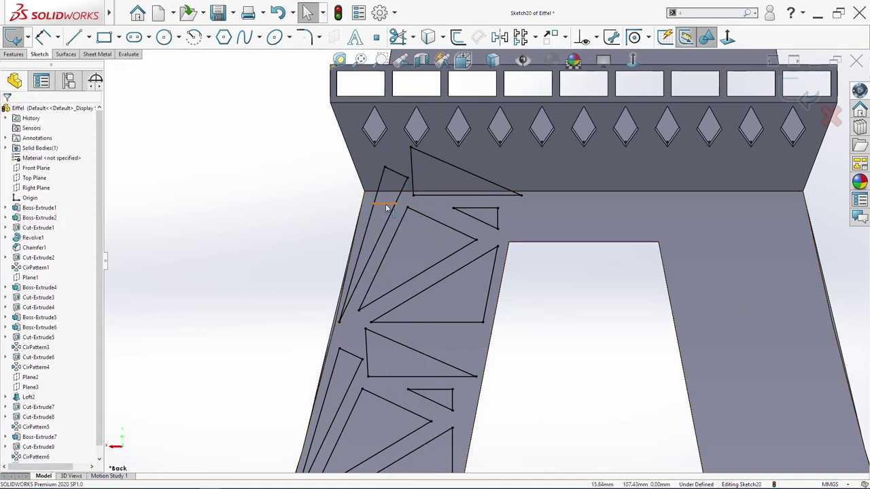
{"action": "left_click", "coordinate": [386, 206]}
{"action": "left_click", "coordinate": [460, 208], "text": "ctrl"}
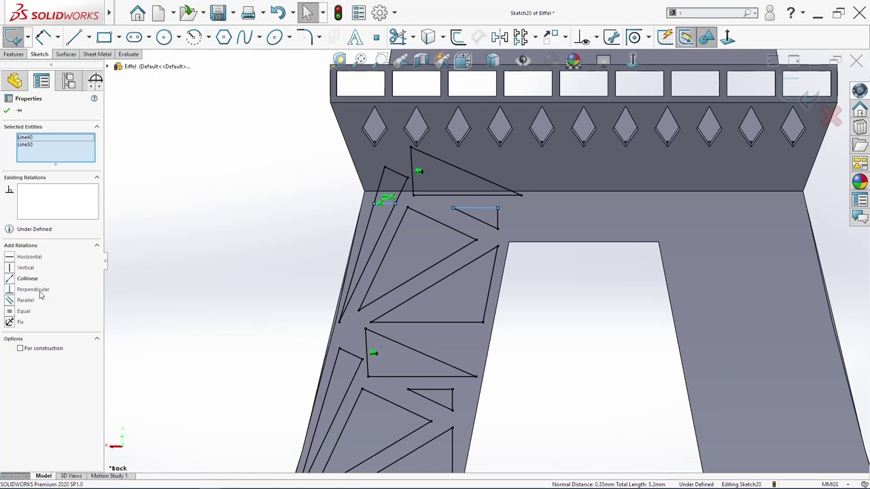
{"action": "left_click", "coordinate": [27, 279]}
Trim the narrow triangle above the new line and remove the uppermost triangle that overlaps the platform
{"action": "scroll", "coordinate": [449, 217], "scroll_direction": "down", "scroll_amount": 3}
{"action": "key", "text": "s"}
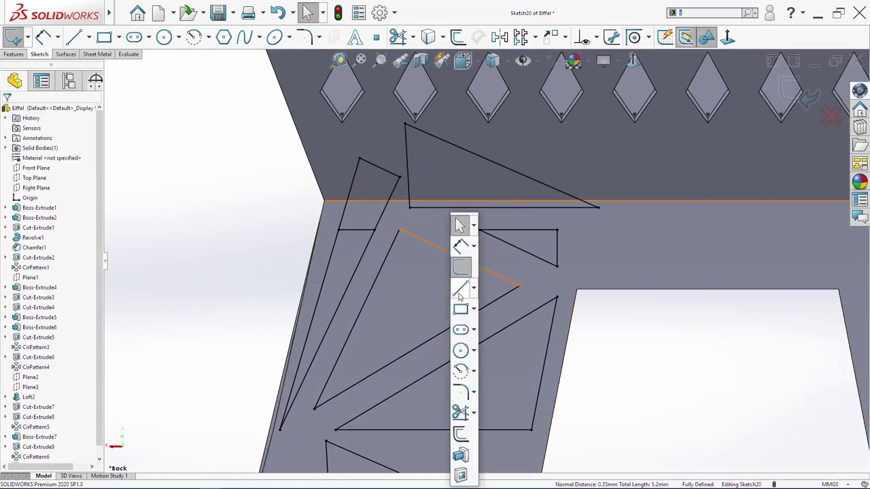
{"action": "left_click", "coordinate": [460, 412]}
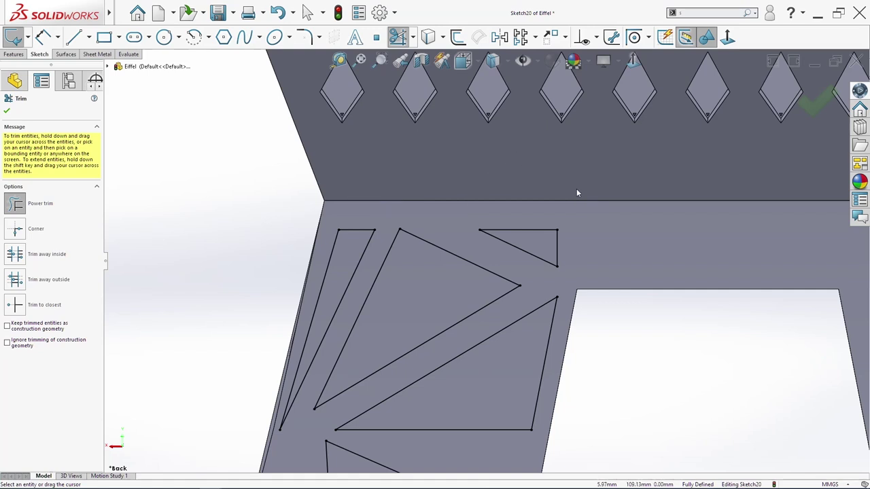
{"action": "scroll", "coordinate": [576, 193], "scroll_direction": "up", "scroll_amount": 6}
{"action": "key", "text": "Escape"}
Draw a vertical centerline from the origin up through the middle of the tower
{"action": "key", "text": "s"}
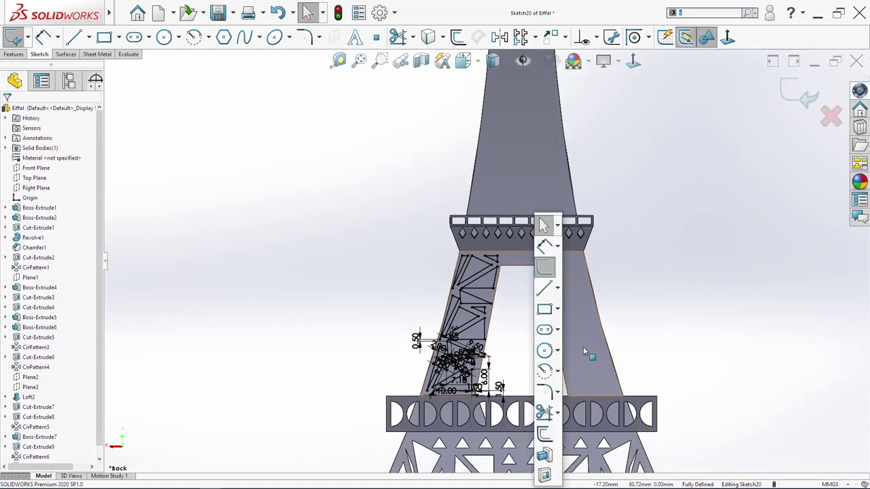
{"action": "left_click", "coordinate": [557, 289]}
{"action": "left_click", "coordinate": [564, 303]}
{"action": "scroll", "coordinate": [508, 438], "scroll_direction": "up", "scroll_amount": 4}
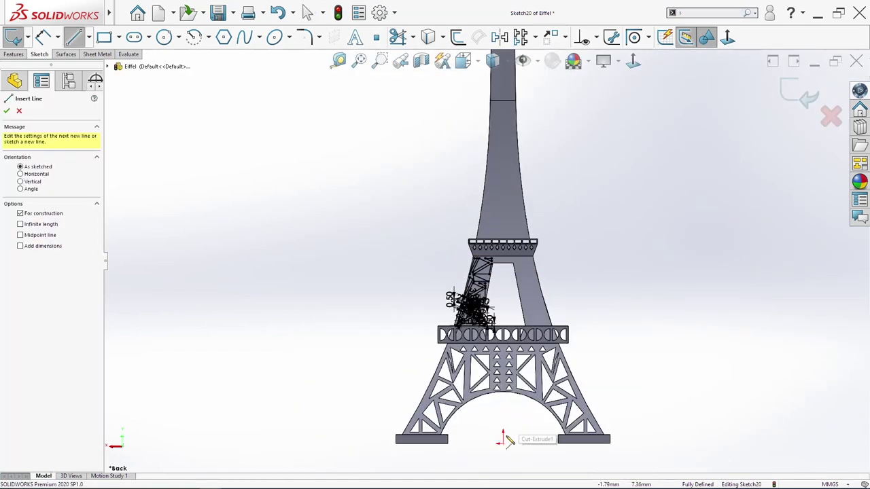
{"action": "left_click", "coordinate": [502, 441]}
{"action": "left_click", "coordinate": [502, 202]}
{"action": "key", "text": "Escape"}
Mirror all the triangle sketch lines about the vertical centerline onto the opposite leg
{"action": "left_click_drag", "start_coordinate": [415, 242], "coordinate": [583, 341]}
{"action": "left_click", "coordinate": [21, 306]}
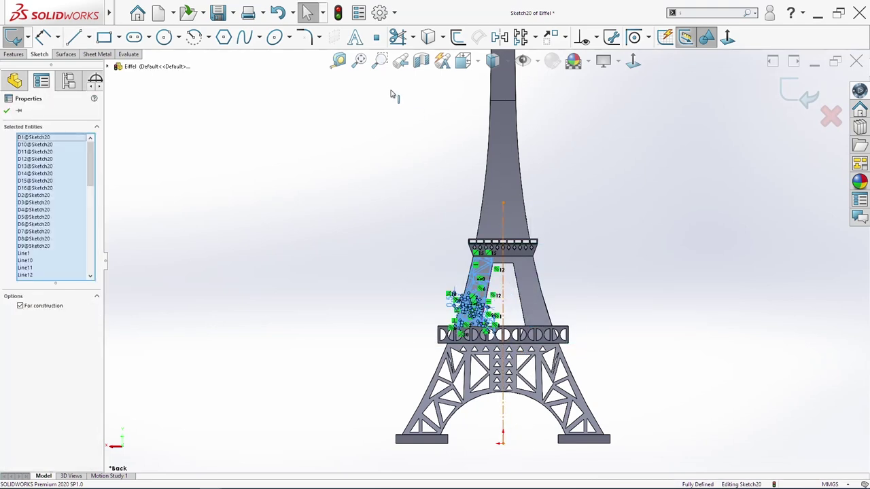
{"action": "left_click", "coordinate": [500, 40]}
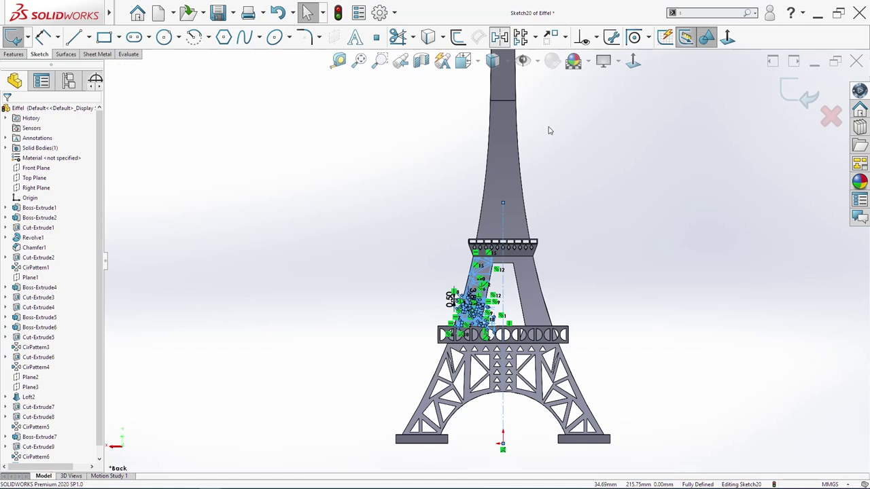
{"action": "scroll", "coordinate": [546, 310], "scroll_direction": "down", "scroll_amount": 4}
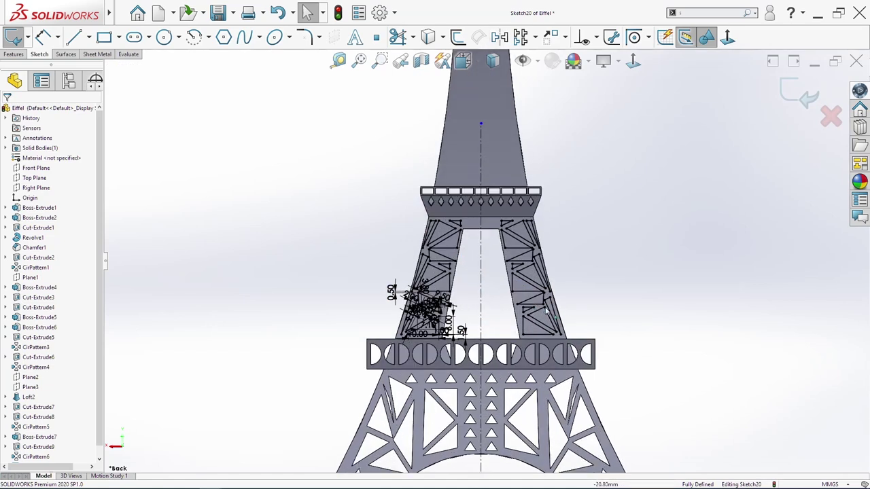
{"action": "scroll", "coordinate": [557, 301], "scroll_direction": "down", "scroll_amount": 3}
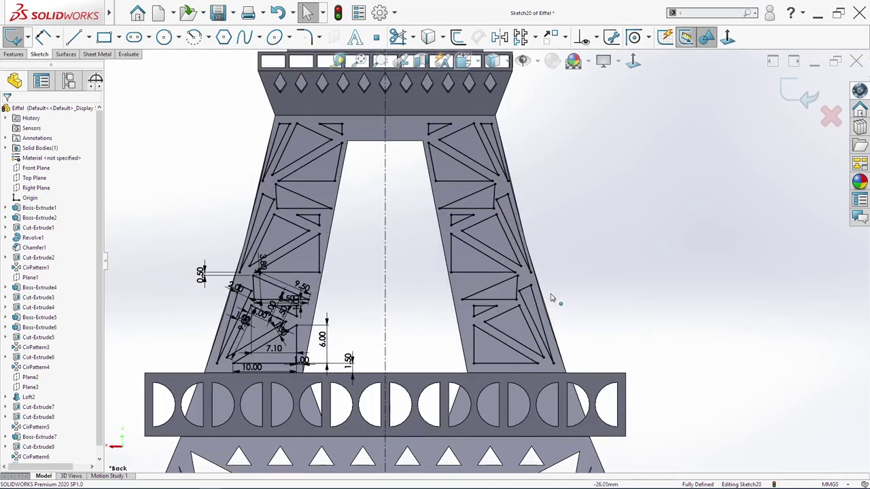
{"action": "scroll", "coordinate": [553, 297], "scroll_direction": "up", "scroll_amount": 3}
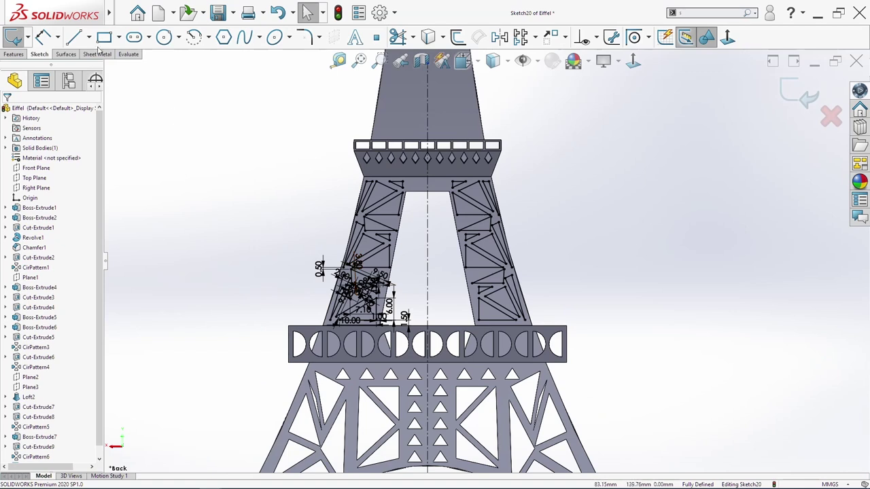
Cut-extrude the lattice sketch Through All in both directions
{"action": "left_click", "coordinate": [21, 55]}
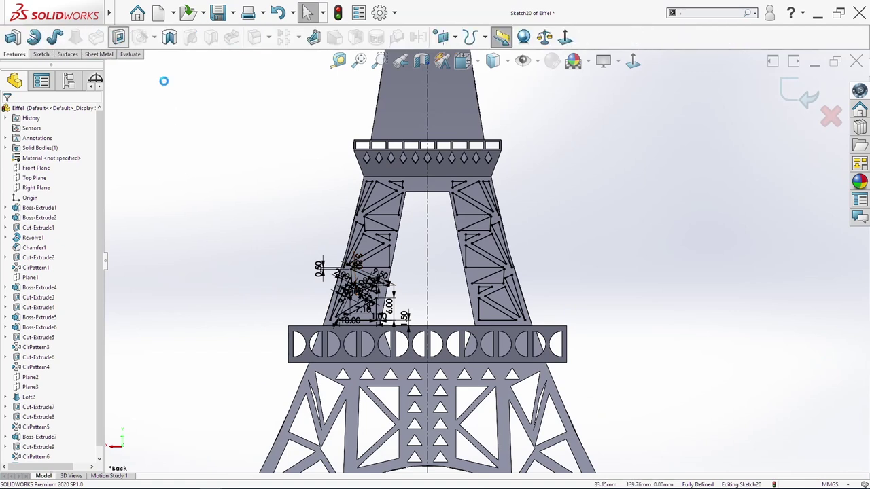
{"action": "left_click", "coordinate": [39, 167]}
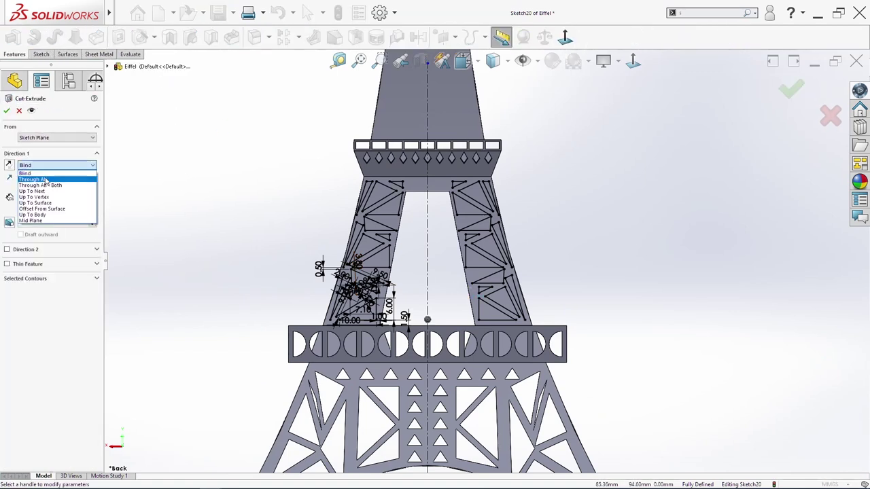
{"action": "left_click", "coordinate": [40, 179]}
{"action": "middle_click_drag", "start_coordinate": [224, 238], "coordinate": [345, 282]}
{"action": "left_click", "coordinate": [7, 235]}
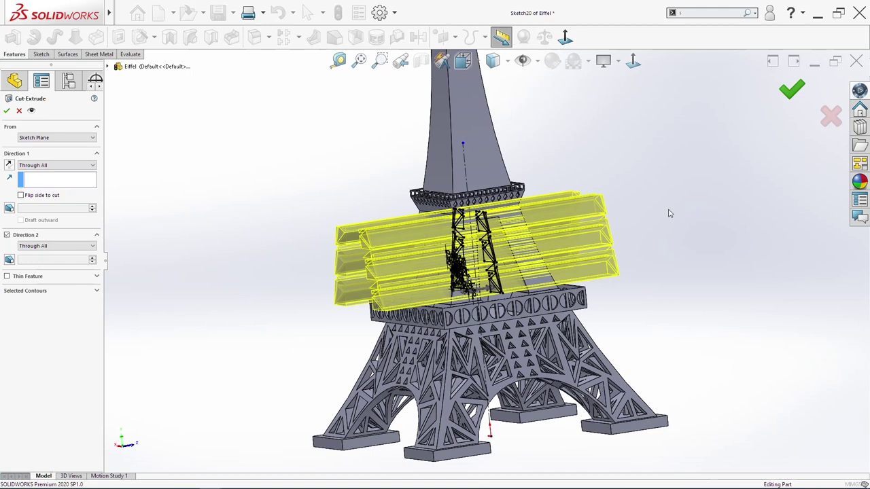
{"action": "key", "text": "Return"}
Circular-pattern the lattice cut around the round face at the tower's top, with 2 equally spaced instances over 90 degrees
{"action": "middle_click_drag", "start_coordinate": [664, 228], "coordinate": [566, 293]}
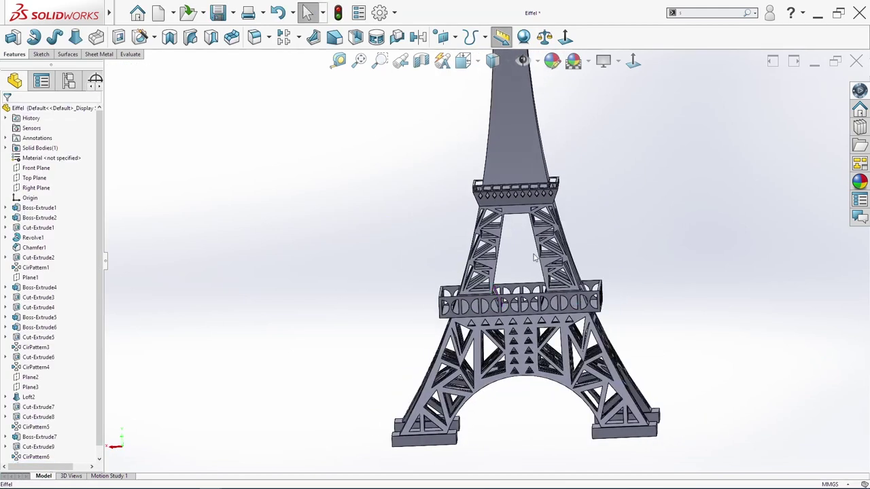
{"action": "scroll", "coordinate": [528, 244], "scroll_direction": "down", "scroll_amount": 2}
{"action": "scroll", "coordinate": [48, 435], "scroll_direction": "down", "scroll_amount": 1}
{"action": "left_click", "coordinate": [40, 456]}
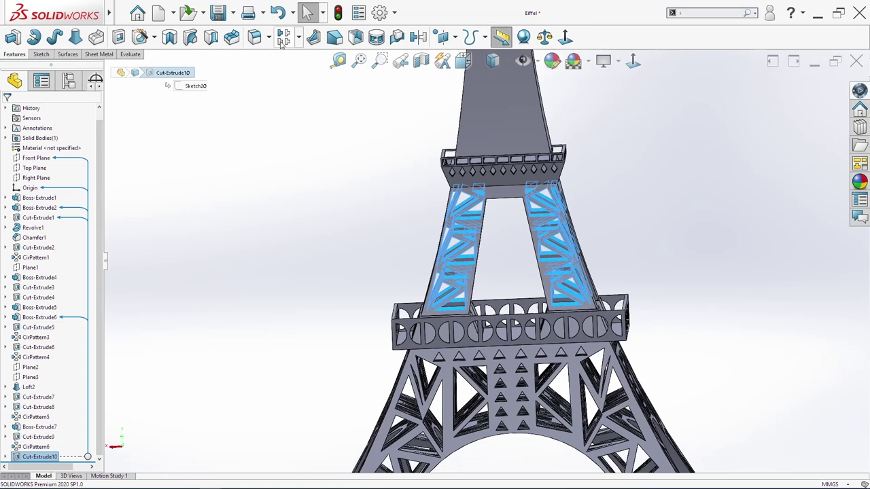
{"action": "left_click", "coordinate": [298, 37]}
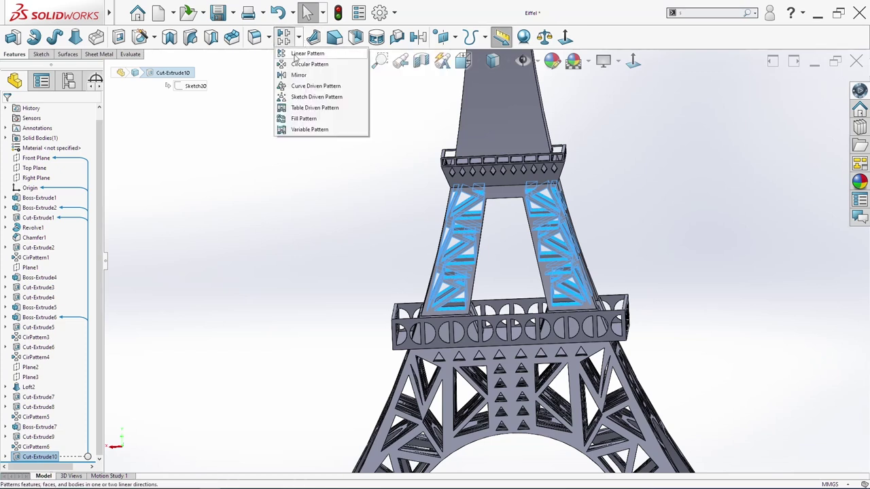
{"action": "left_click", "coordinate": [303, 64]}
{"action": "scroll", "coordinate": [567, 245], "scroll_direction": "up", "scroll_amount": 5}
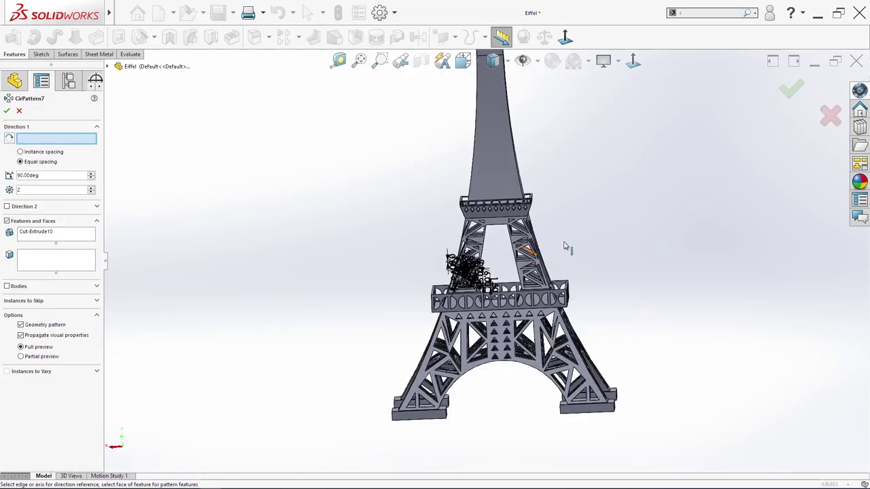
{"action": "scroll", "coordinate": [495, 148], "scroll_direction": "down", "scroll_amount": 3}
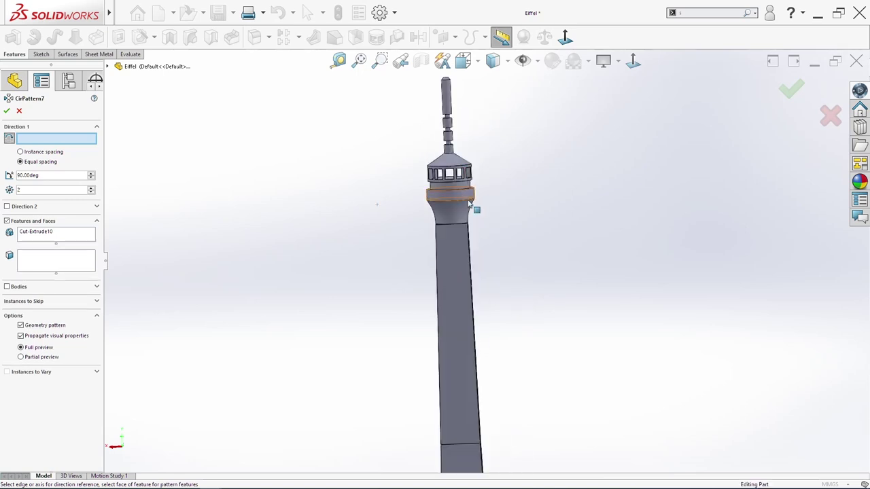
{"action": "left_click", "coordinate": [482, 388]}
{"action": "scroll", "coordinate": [482, 388], "scroll_direction": "up", "scroll_amount": 5}
{"action": "scroll", "coordinate": [501, 333], "scroll_direction": "down", "scroll_amount": 6}
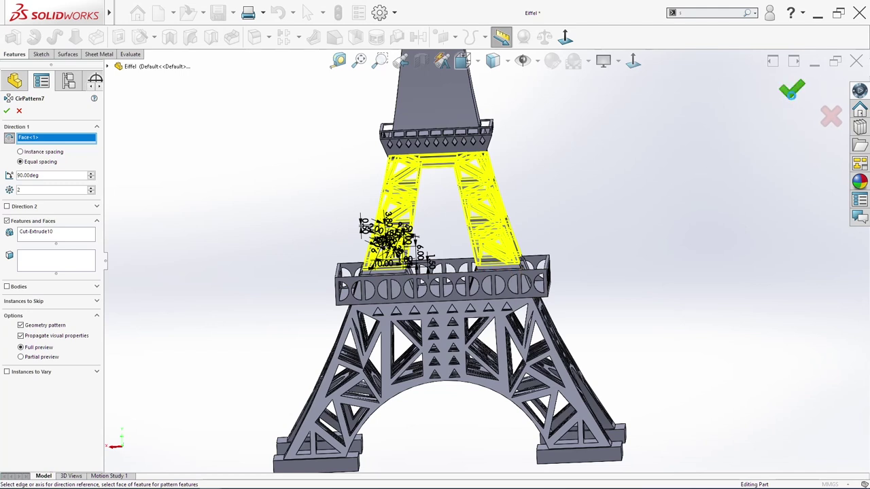
{"action": "left_click", "coordinate": [790, 89]}
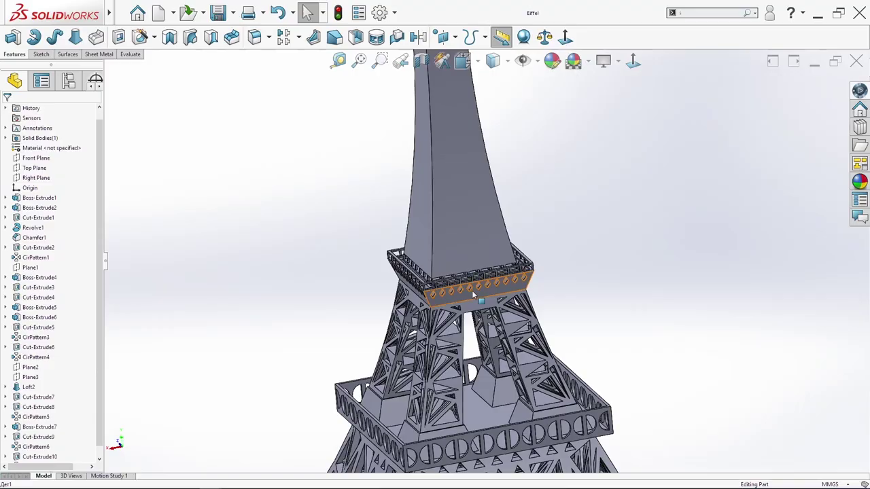
Sketch a corner rectangle inside the upper platform's railing, on the flat face in the recesses around the shaft's base
{"action": "middle_click_drag", "start_coordinate": [471, 290], "coordinate": [442, 277]}
{"action": "scroll", "coordinate": [446, 288], "scroll_direction": "down", "scroll_amount": 4}
{"action": "left_click", "coordinate": [459, 271]}
{"action": "key", "text": "s"}
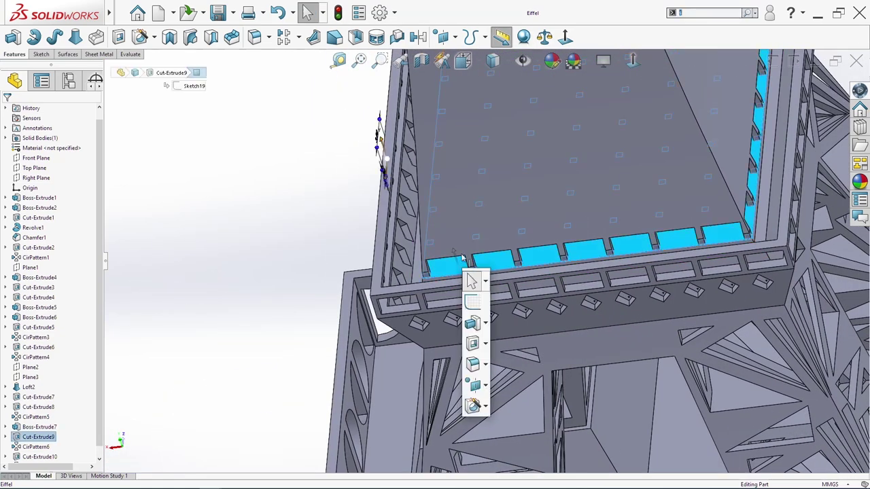
{"action": "left_click", "coordinate": [474, 300]}
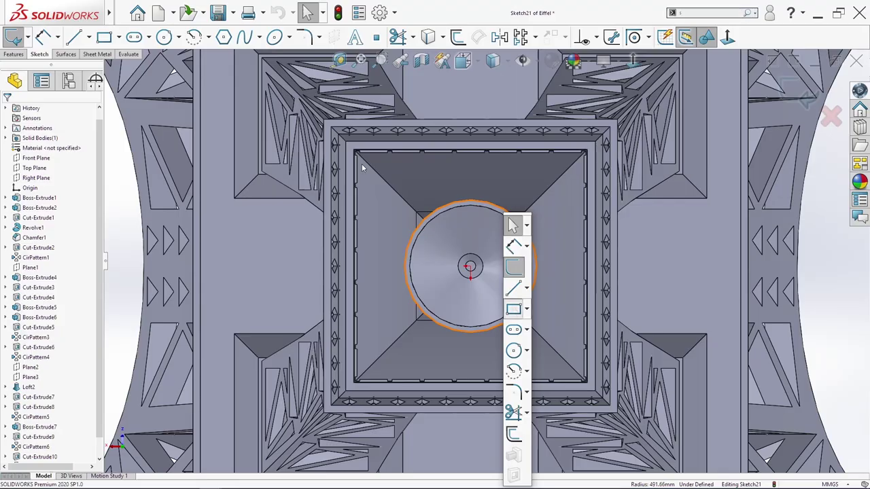
{"action": "key", "text": "r"}
{"action": "scroll", "coordinate": [354, 154], "scroll_direction": "down", "scroll_amount": 5}
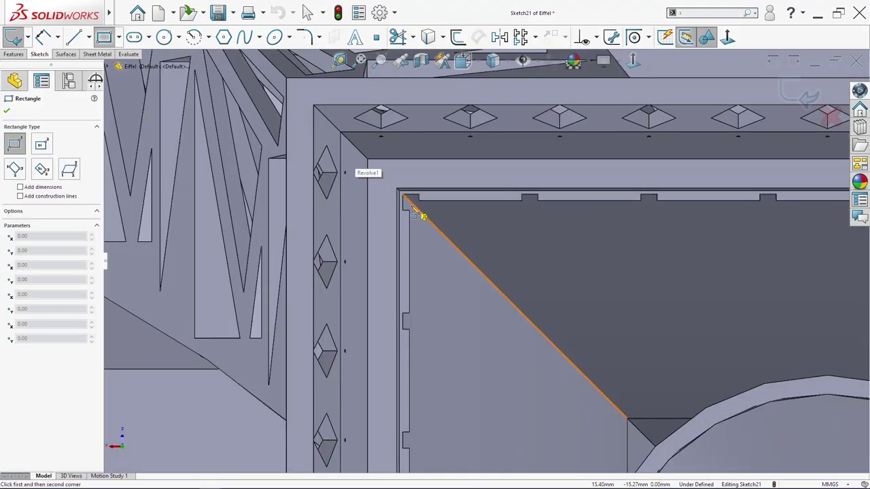
{"action": "left_click", "coordinate": [410, 202]}
{"action": "scroll", "coordinate": [481, 258], "scroll_direction": "up", "scroll_amount": 6}
{"action": "scroll", "coordinate": [606, 402], "scroll_direction": "down", "scroll_amount": 5}
{"action": "left_click", "coordinate": [570, 387]}
{"action": "key", "text": "Escape"}
Dimension one side of the rectangle 0.5 mm from the neighbouring model edge at the platform corner
{"action": "middle_click_drag", "start_coordinate": [529, 405], "coordinate": [578, 382]}
{"action": "key", "text": "s"}
{"action": "left_click", "coordinate": [592, 246]}
{"action": "left_click", "coordinate": [568, 376]}
{"action": "left_click", "coordinate": [553, 382]}
{"action": "type", "text": "0"}
{"action": "key", "text": "Return"}
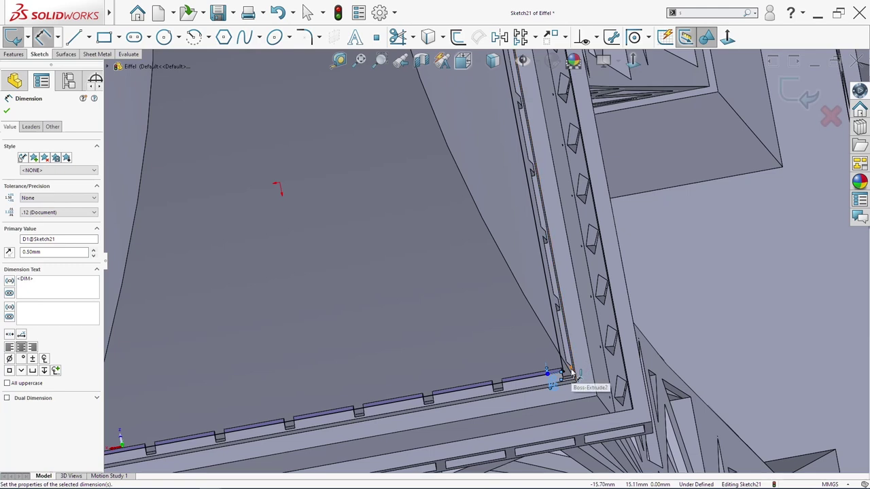
Dimension the rectangle's adjacent side 0.5 mm from the recess edge at the diagonally opposite platform corner
{"action": "scroll", "coordinate": [572, 372], "scroll_direction": "up", "scroll_amount": 5}
{"action": "scroll", "coordinate": [391, 178], "scroll_direction": "down", "scroll_amount": 8}
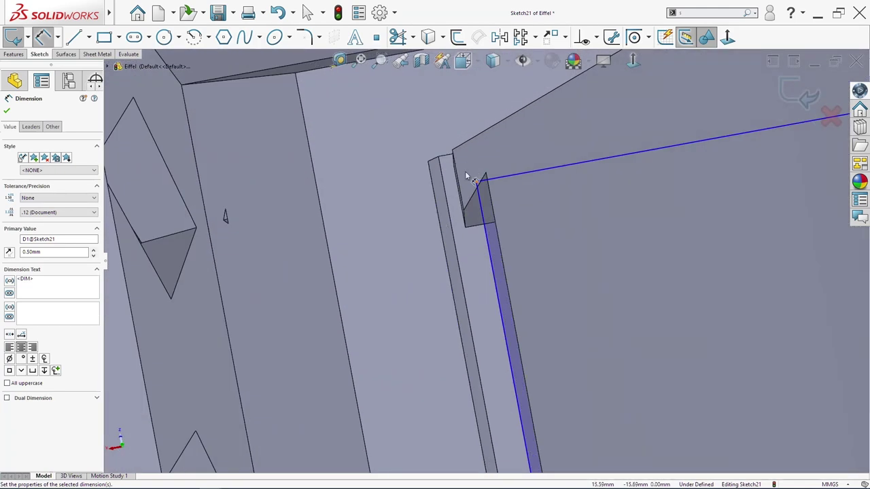
{"action": "left_click", "coordinate": [484, 214]}
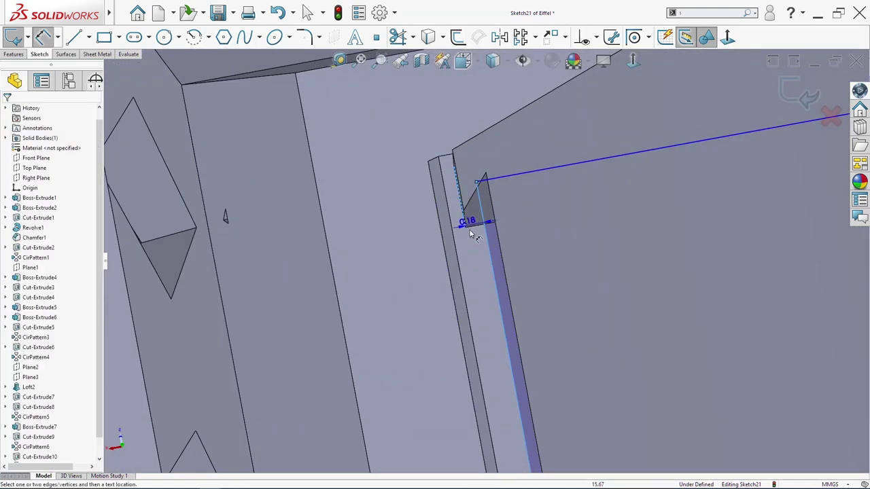
{"action": "left_click", "coordinate": [474, 237]}
{"action": "type", "text": "0.5"}
{"action": "key", "text": "Return"}
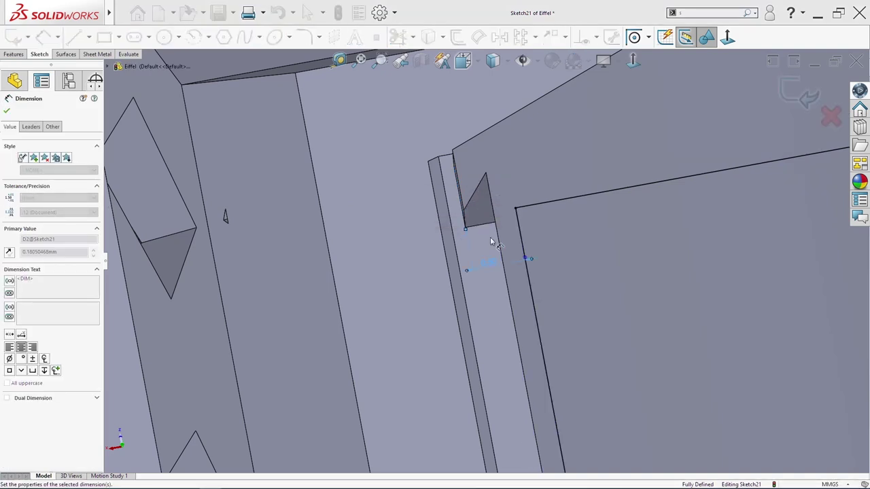
Cut-extrude the rectangle sketch with a Blind depth of 2 mm in the reversed direction
{"action": "scroll", "coordinate": [503, 248], "scroll_direction": "up", "scroll_amount": 2}
{"action": "middle_click_drag", "start_coordinate": [517, 254], "coordinate": [525, 293]}
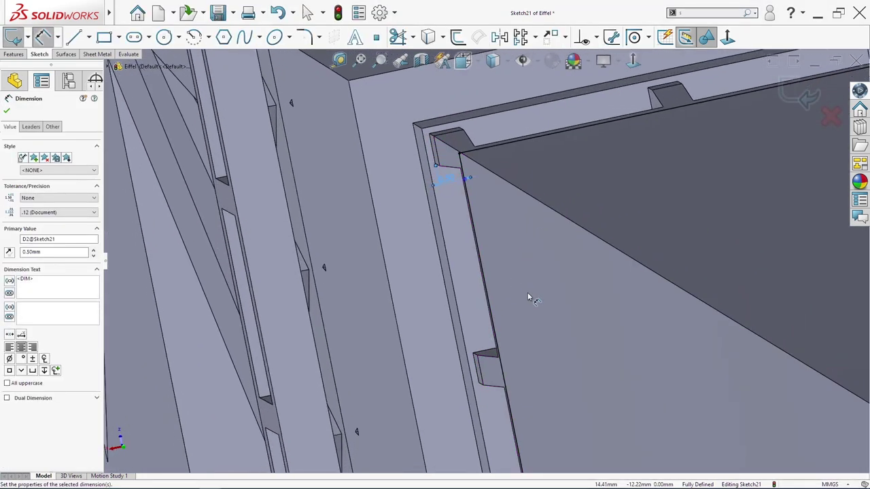
{"action": "scroll", "coordinate": [527, 296], "scroll_direction": "up", "scroll_amount": 4}
{"action": "scroll", "coordinate": [529, 297], "scroll_direction": "up", "scroll_amount": 8}
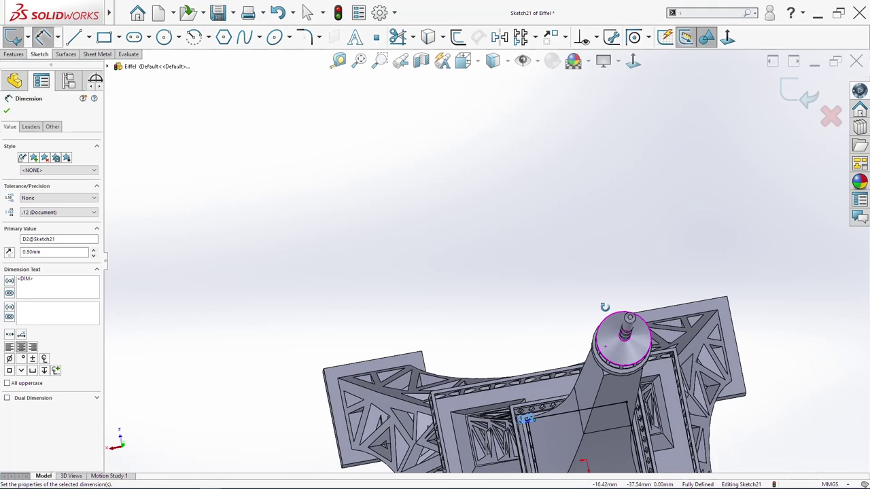
{"action": "scroll", "coordinate": [596, 345], "scroll_direction": "down", "scroll_amount": 4}
{"action": "middle_click_drag", "start_coordinate": [596, 344], "coordinate": [458, 384]}
{"action": "scroll", "coordinate": [458, 384], "scroll_direction": "down", "scroll_amount": 8}
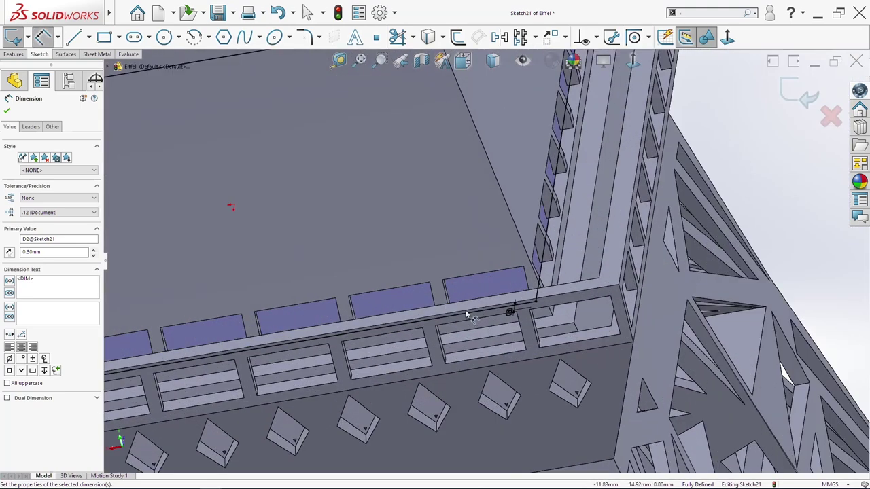
{"action": "left_click", "coordinate": [12, 54]}
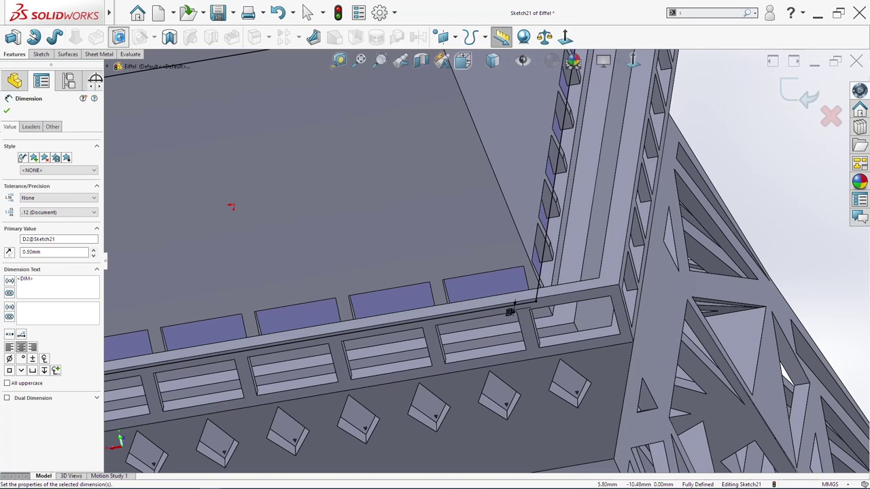
{"action": "left_click", "coordinate": [52, 165]}
{"action": "left_click", "coordinate": [53, 165]}
{"action": "middle_click_drag", "start_coordinate": [460, 253], "coordinate": [507, 242]}
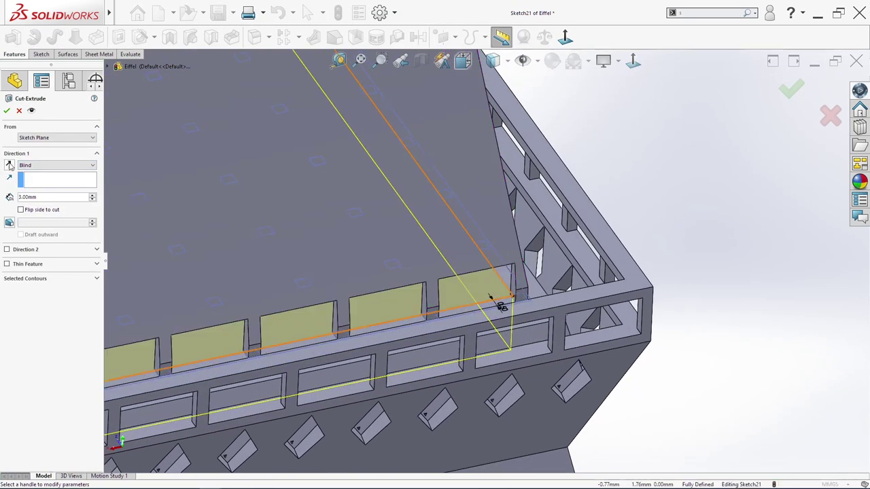
{"action": "left_click", "coordinate": [9, 165]}
{"action": "middle_click_drag", "start_coordinate": [423, 278], "coordinate": [360, 253]}
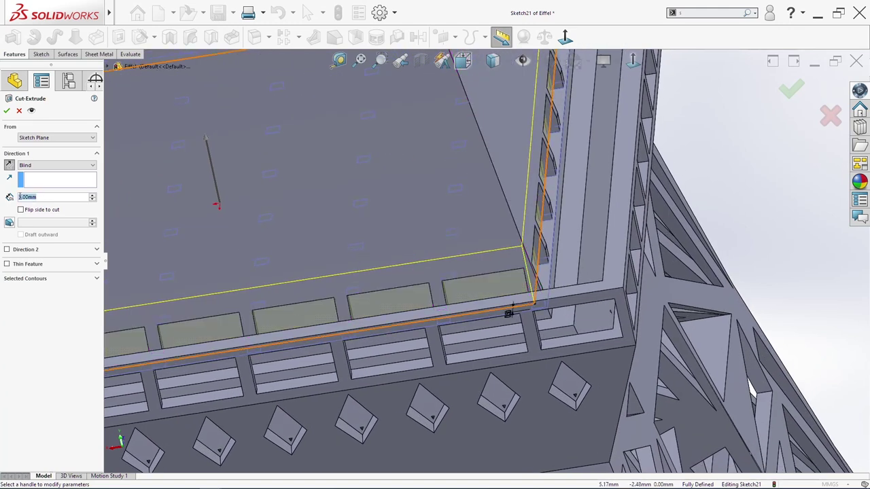
{"action": "type", "text": "2"}
{"action": "key", "text": "Return"}
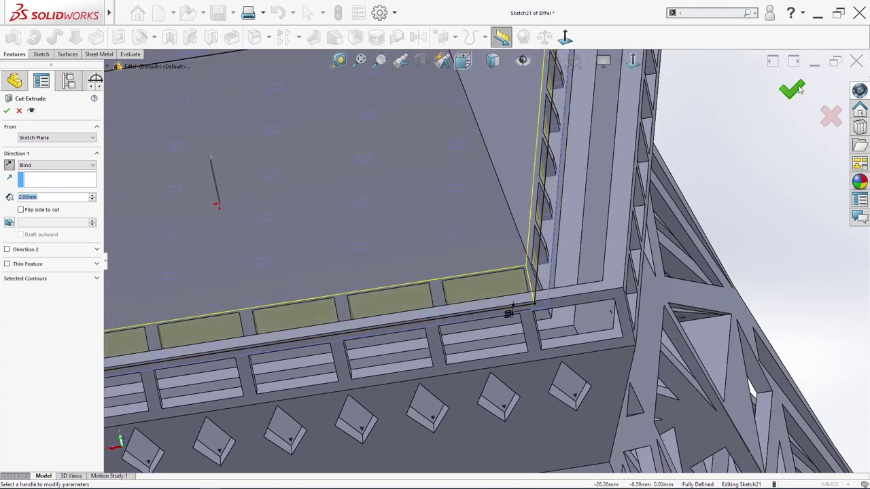
Inspect the cut around the upper platform's railing and the tower as a whole
{"action": "scroll", "coordinate": [555, 230], "scroll_direction": "up", "scroll_amount": 4}
{"action": "middle_click_drag", "start_coordinate": [553, 235], "coordinate": [557, 337]}
{"action": "scroll", "coordinate": [638, 260], "scroll_direction": "down", "scroll_amount": 4}
{"action": "scroll", "coordinate": [533, 259], "scroll_direction": "up", "scroll_amount": 5}
{"action": "scroll", "coordinate": [532, 258], "scroll_direction": "up", "scroll_amount": 8}
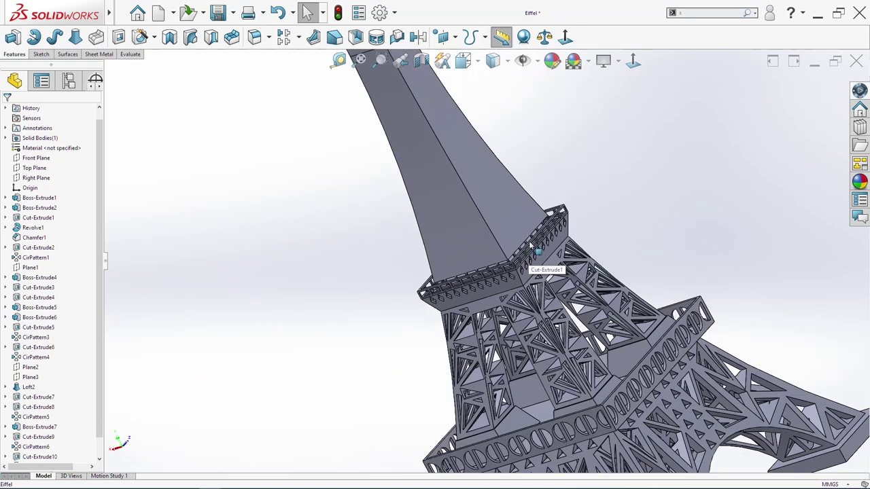
{"action": "middle_click_drag", "start_coordinate": [530, 259], "coordinate": [516, 291]}
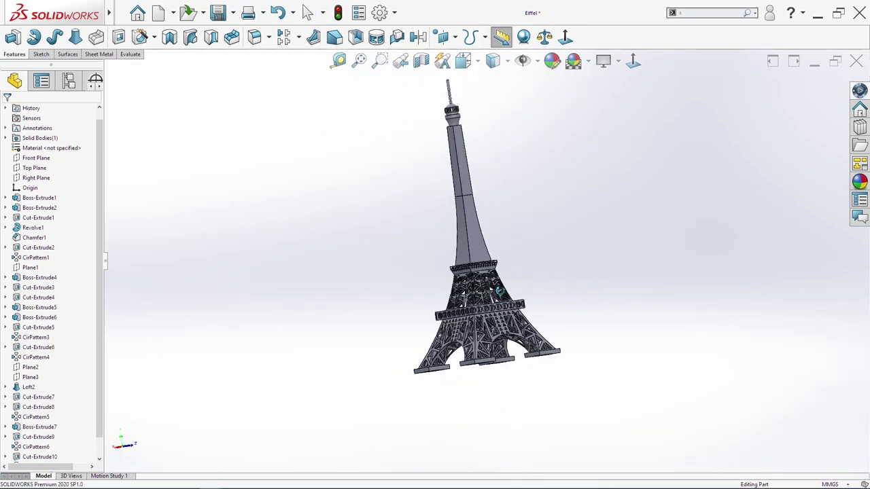
{"action": "key", "text": "space"}
{"action": "left_click", "coordinate": [348, 297]}
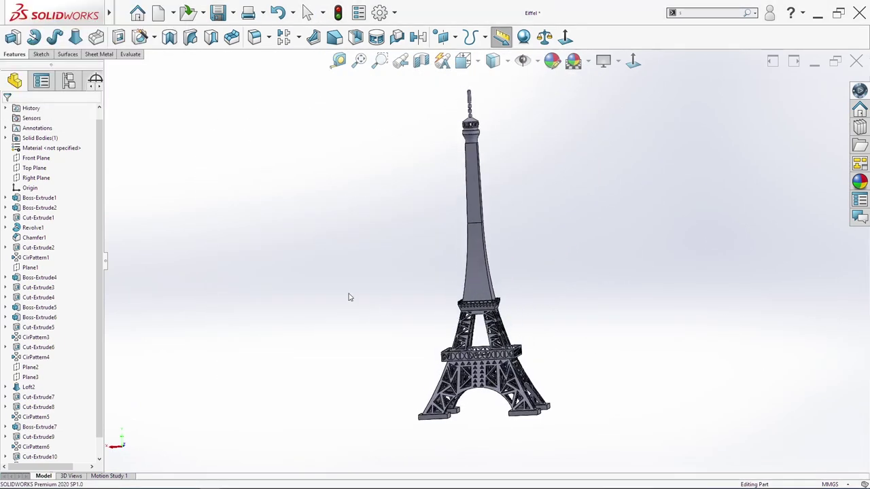
Start a sketch on the Front Plane and draw a vertical centerline down from the midpoint of the upper shaft's top edge
{"action": "right_click", "coordinate": [39, 159]}
{"action": "left_click", "coordinate": [49, 146]}
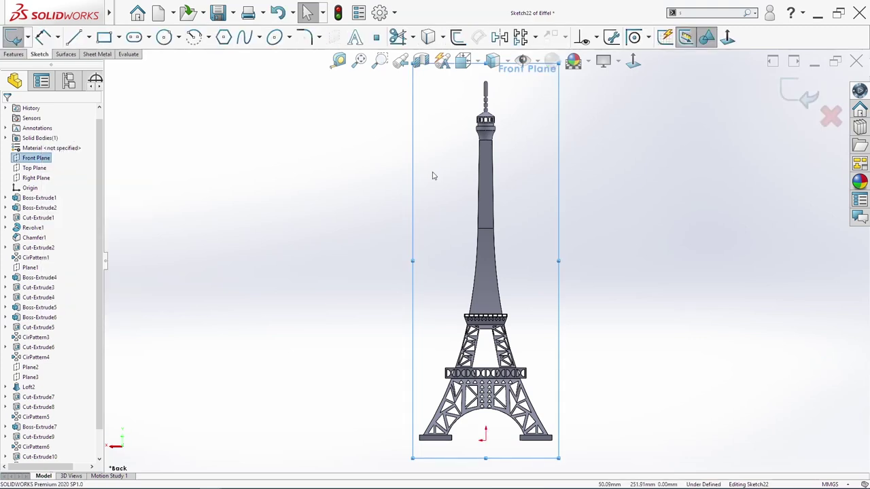
{"action": "scroll", "coordinate": [477, 167], "scroll_direction": "down", "scroll_amount": 5}
{"action": "key", "text": "s"}
{"action": "key", "text": "s"}
{"action": "left_click", "coordinate": [553, 274]}
{"action": "left_click", "coordinate": [549, 313]}
{"action": "scroll", "coordinate": [470, 75], "scroll_direction": "down", "scroll_amount": 3}
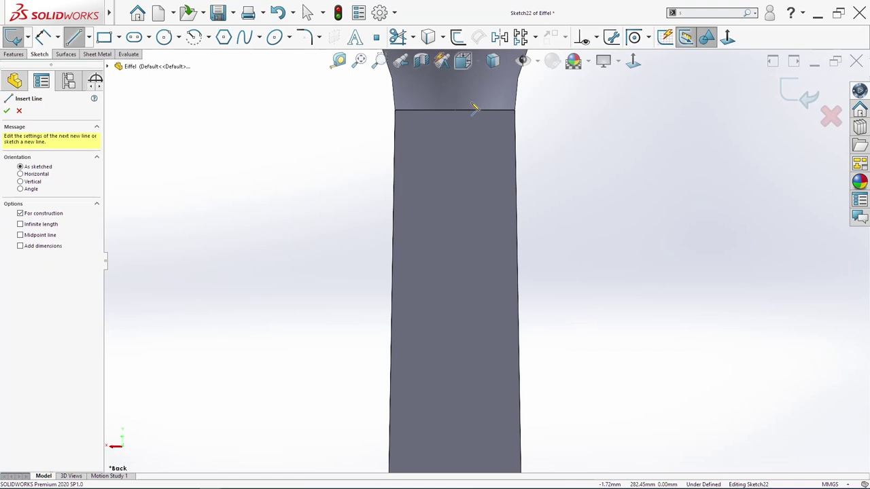
{"action": "left_click", "coordinate": [456, 110]}
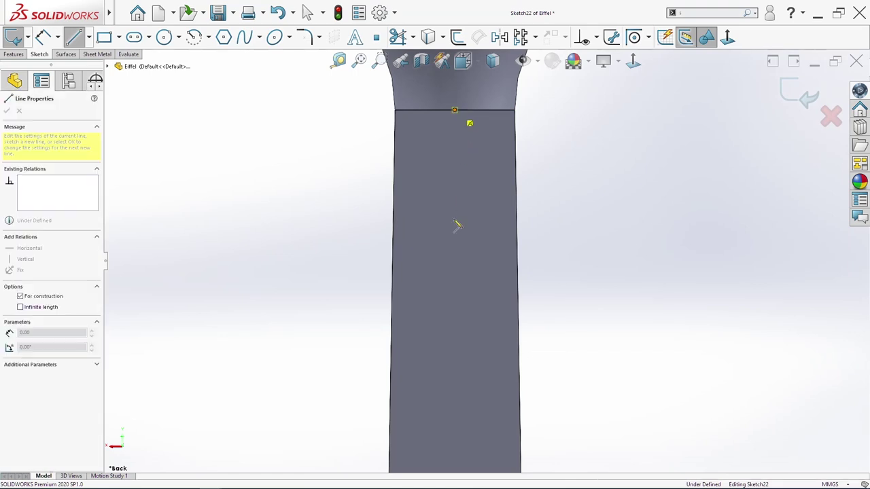
{"action": "left_click", "coordinate": [455, 334]}
{"action": "key", "text": "Escape"}
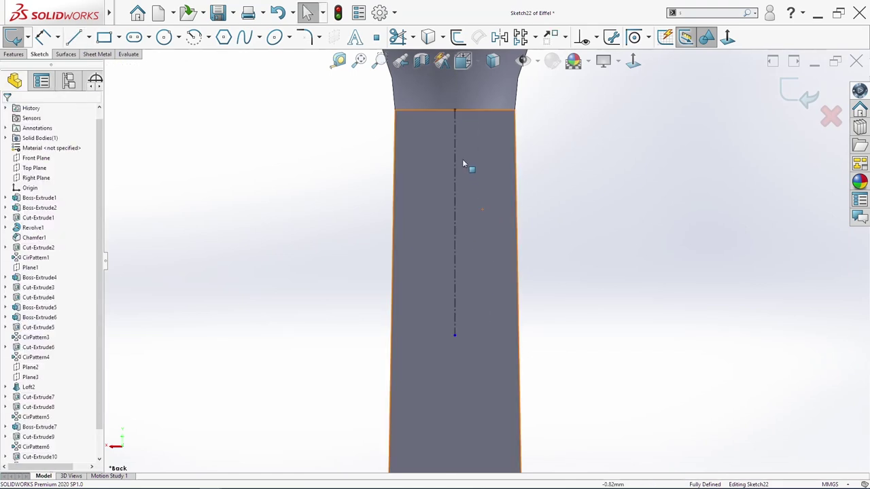
Draw an inverted triangle just below the shaft's top edge, with a horizontal upper side and its tip on the centerline
{"action": "key", "text": "s"}
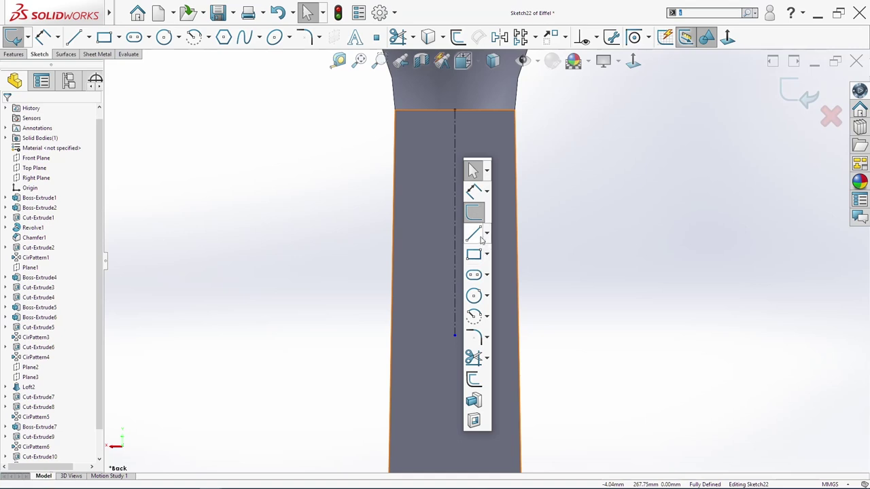
{"action": "left_click", "coordinate": [474, 234]}
{"action": "left_click", "coordinate": [416, 129]}
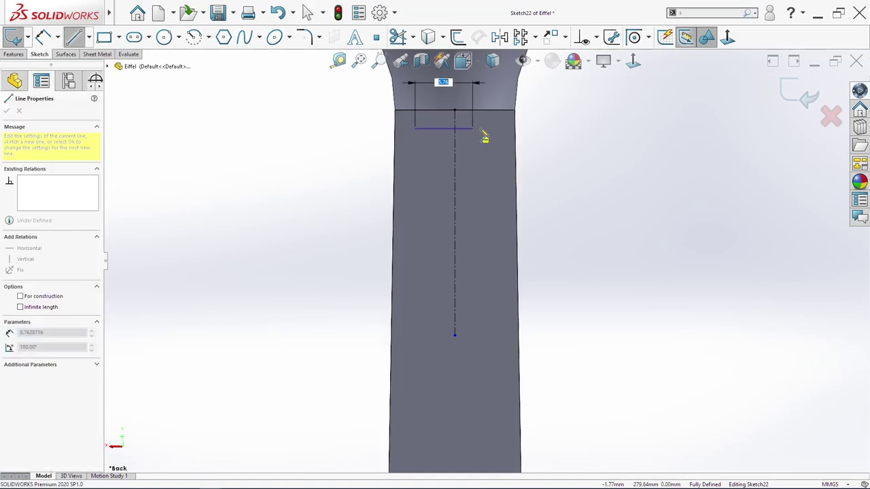
{"action": "left_click", "coordinate": [507, 129]}
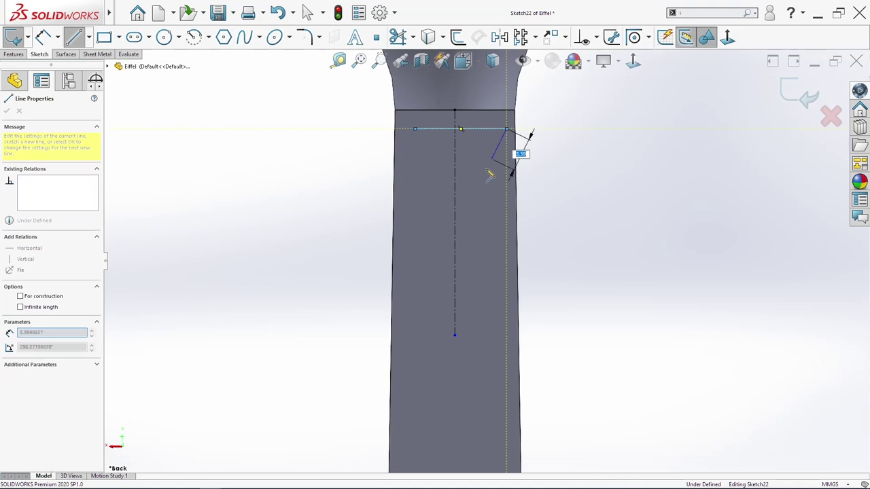
{"action": "left_click", "coordinate": [455, 210]}
{"action": "left_click", "coordinate": [416, 129]}
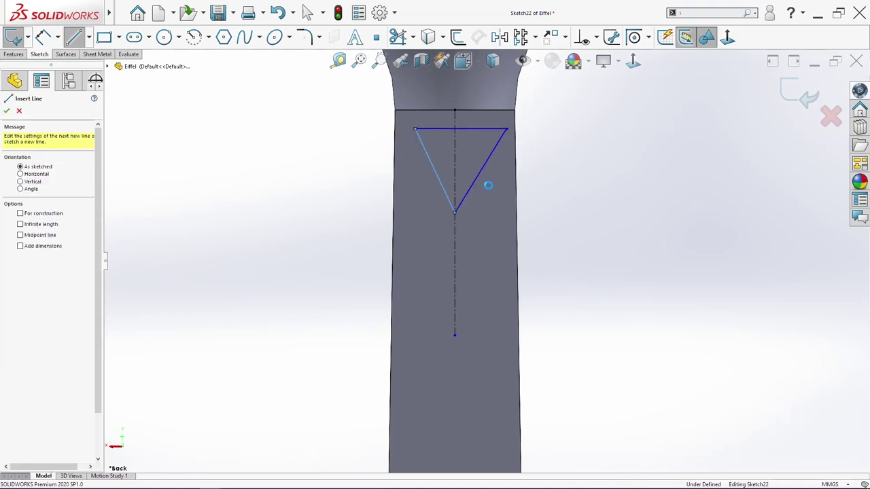
{"action": "key", "text": "Escape"}
Make the triangle's two slanted sides perpendicular and move its upper corners past both shaft edges, roughly balanced about the centerline
{"action": "left_click", "coordinate": [454, 203]}
{"action": "left_click", "coordinate": [443, 195], "text": "ctrl"}
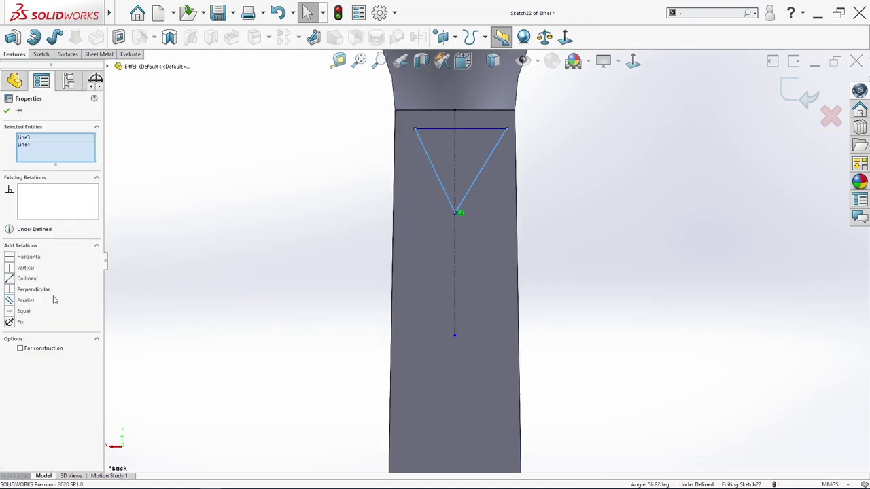
{"action": "left_click", "coordinate": [26, 300]}
{"action": "key", "text": "Escape"}
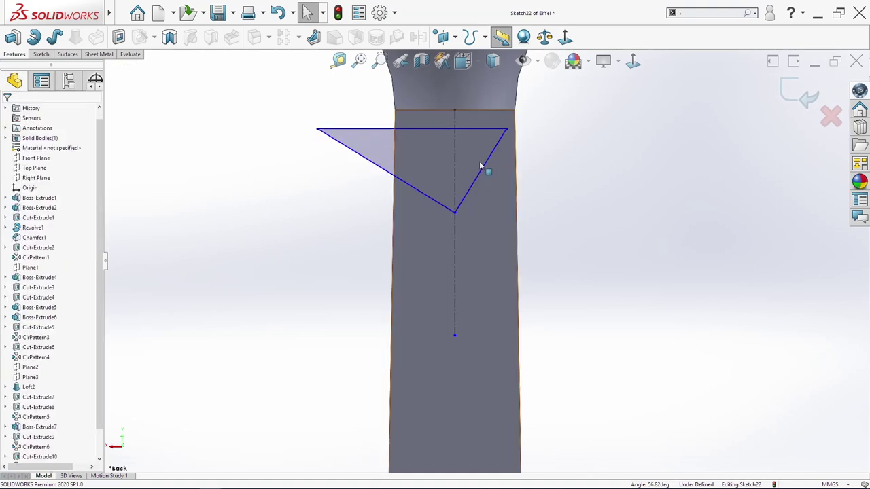
{"action": "scroll", "coordinate": [479, 139], "scroll_direction": "down", "scroll_amount": 3}
{"action": "left_click_drag", "start_coordinate": [197, 122], "coordinate": [604, 107]}
Dimension the gap between the shaft's top edge and the triangle's horizontal upper side to 1 mm
{"action": "key", "text": "s"}
{"action": "left_click", "coordinate": [591, 97]}
{"action": "left_click", "coordinate": [477, 110]}
{"action": "left_click", "coordinate": [475, 89]}
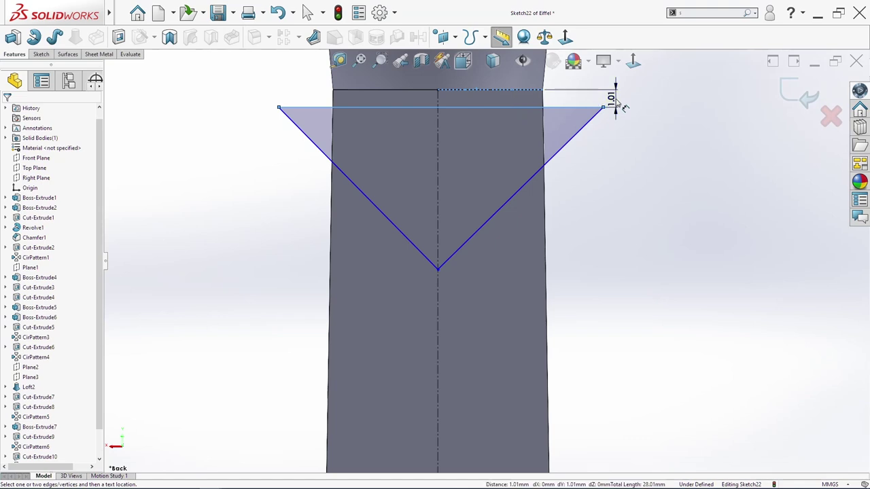
{"action": "left_click", "coordinate": [618, 102]}
{"action": "type", "text": "1"}
{"action": "key", "text": "Return"}
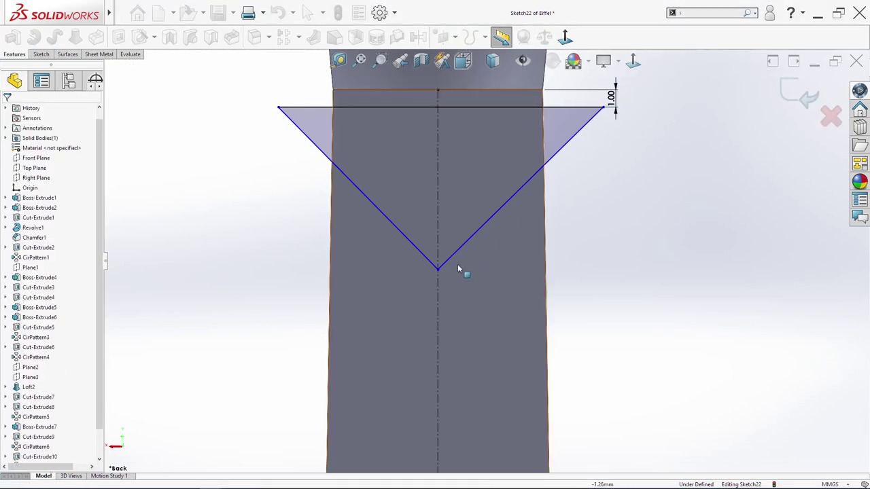
Make the triangle's two upper corners symmetric about the vertical centerline and shrink the triangle to fit within the shaft's width
{"action": "left_click_drag", "start_coordinate": [438, 268], "coordinate": [439, 212]}
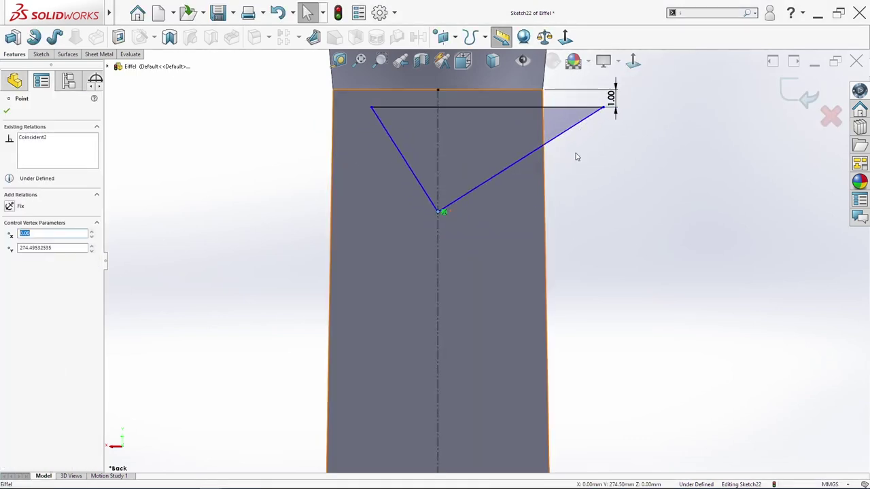
{"action": "left_click", "coordinate": [576, 157]}
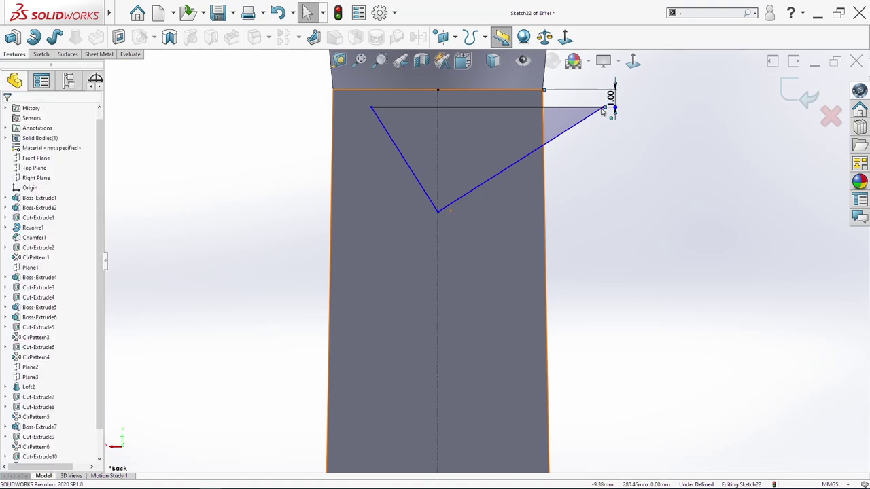
{"action": "left_click", "coordinate": [603, 109]}
{"action": "left_click", "coordinate": [438, 136], "text": "ctrl"}
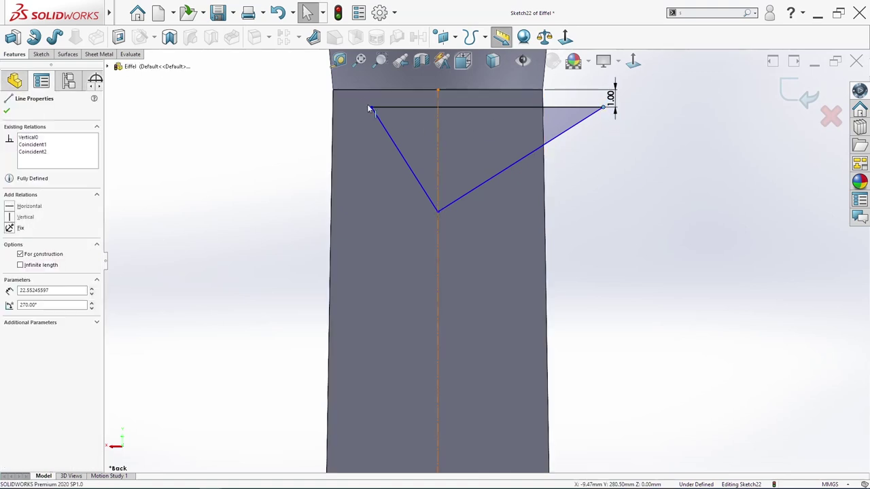
{"action": "left_click", "coordinate": [30, 256]}
{"action": "key", "text": "Escape"}
{"action": "left_click_drag", "start_coordinate": [437, 272], "coordinate": [439, 204]}
{"action": "key", "text": "ctrl+z"}
{"action": "left_click_drag", "start_coordinate": [381, 216], "coordinate": [423, 175]}
Draw a horizontal centerline about 20 mm long across the shaft, just below the triangle's tip
{"action": "key", "text": "s"}
{"action": "key", "text": "s"}
{"action": "key", "text": "s"}
{"action": "left_click", "coordinate": [570, 287]}
{"action": "key", "text": "Escape"}
{"action": "key", "text": "s"}
{"action": "left_click", "coordinate": [629, 288]}
{"action": "left_click", "coordinate": [635, 315]}
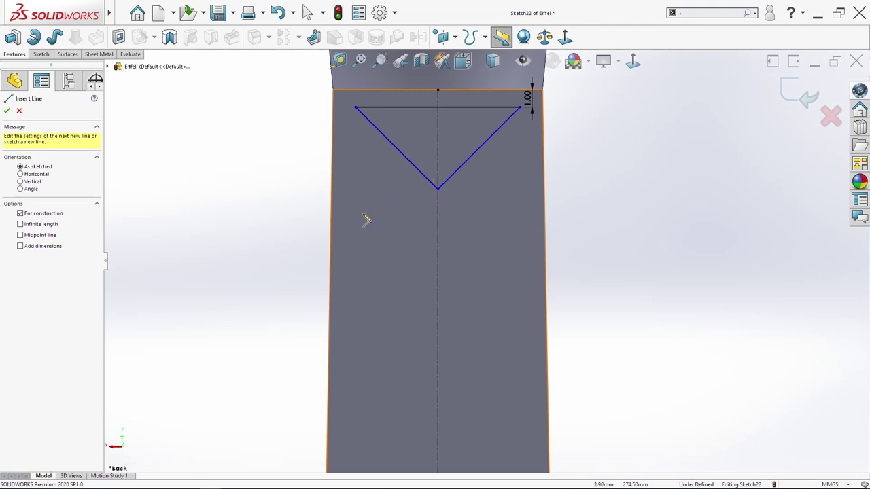
{"action": "left_click", "coordinate": [299, 202]}
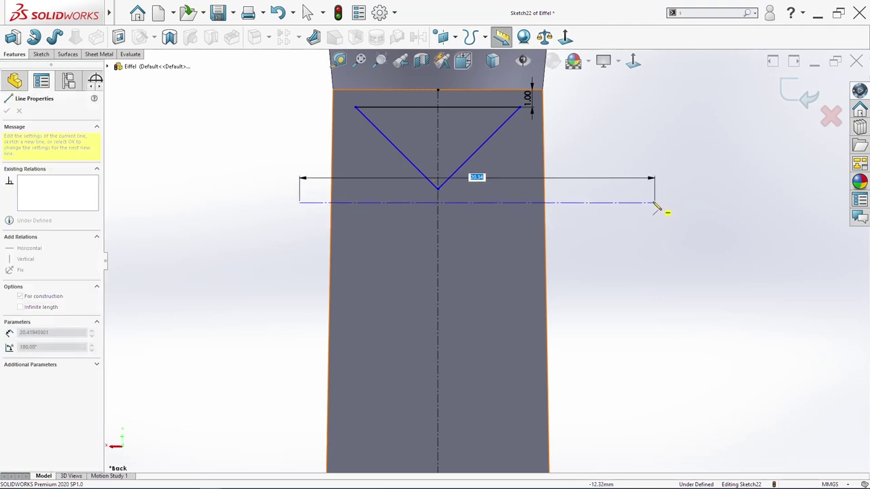
{"action": "double_click", "coordinate": [652, 202]}
{"action": "key", "text": "Escape"}
Dimension the distance from the triangle's lower tip to the horizontal centerline as 0.4 mm
{"action": "key", "text": "s"}
{"action": "left_click", "coordinate": [624, 249]}
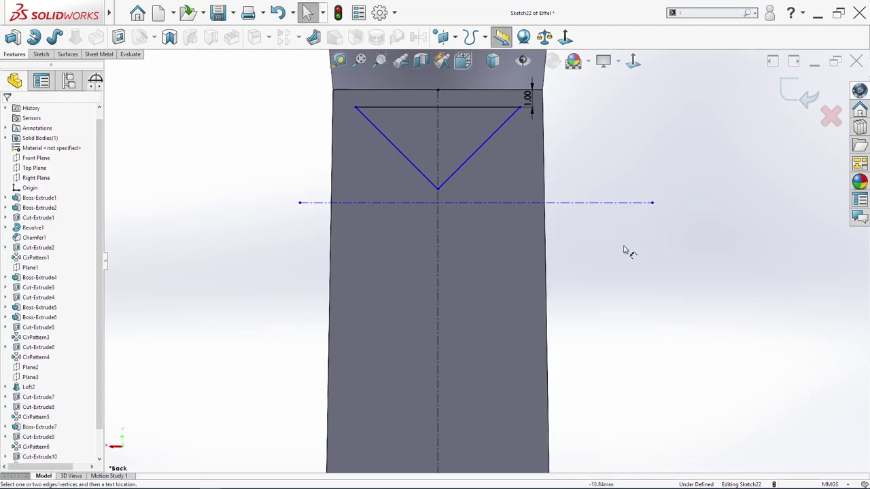
{"action": "left_click", "coordinate": [466, 202]}
{"action": "left_click", "coordinate": [438, 188]}
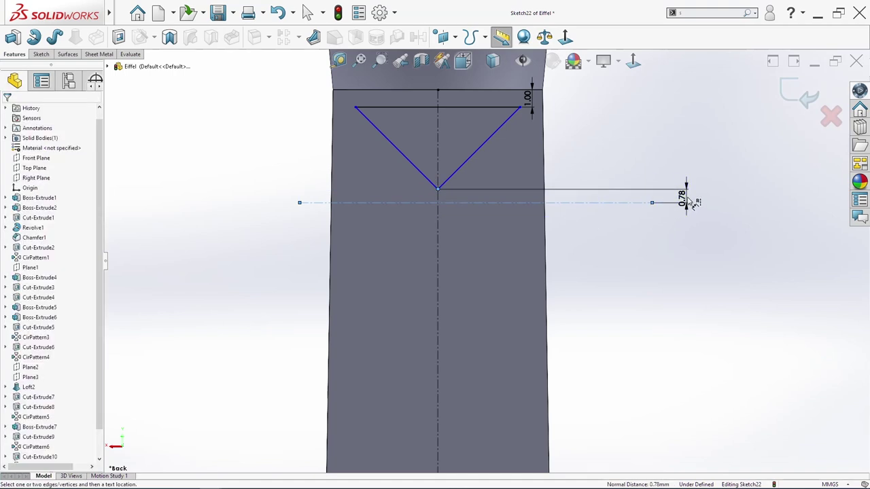
{"action": "left_click", "coordinate": [687, 201]}
{"action": "type", "text": ".4"}
{"action": "key", "text": "Return"}
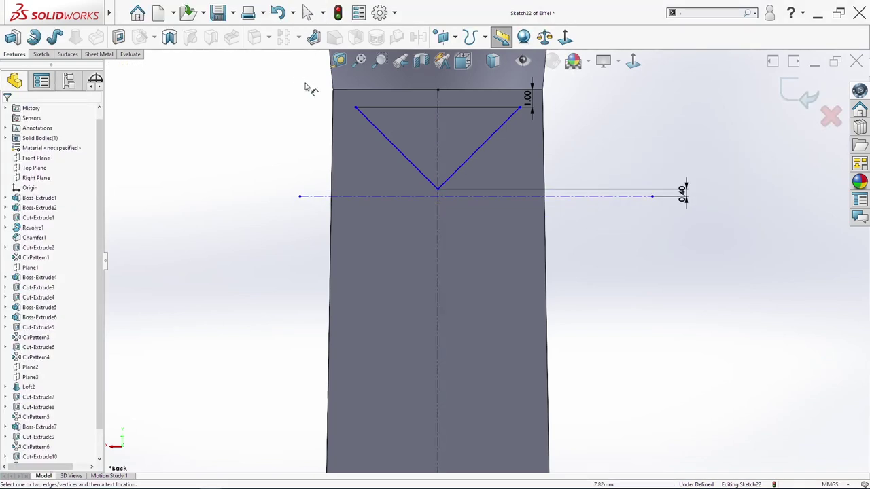
Dimension the triangle's upper-left corner 0.5 mm from the shaft's left edge
{"action": "left_click", "coordinate": [355, 108]}
{"action": "left_click", "coordinate": [332, 112]}
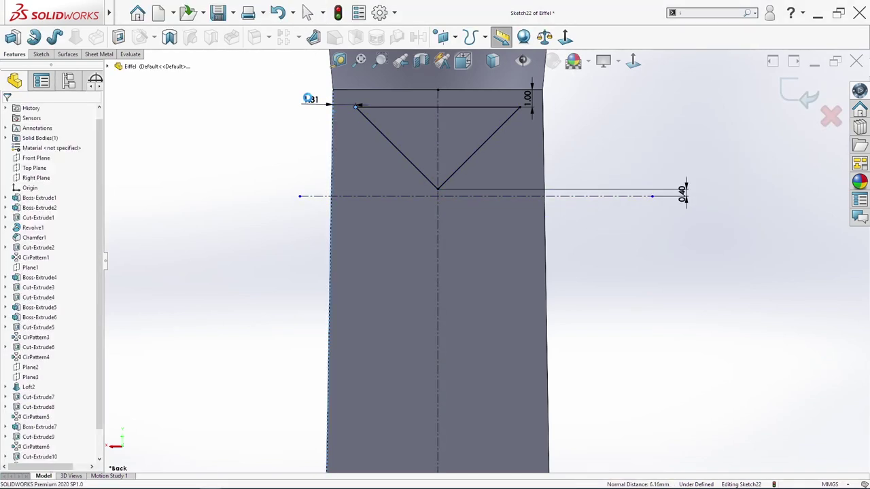
{"action": "left_click", "coordinate": [307, 101]}
{"action": "type", "text": "0.5"}
{"action": "key", "text": "Return"}
{"action": "key", "text": "Escape"}
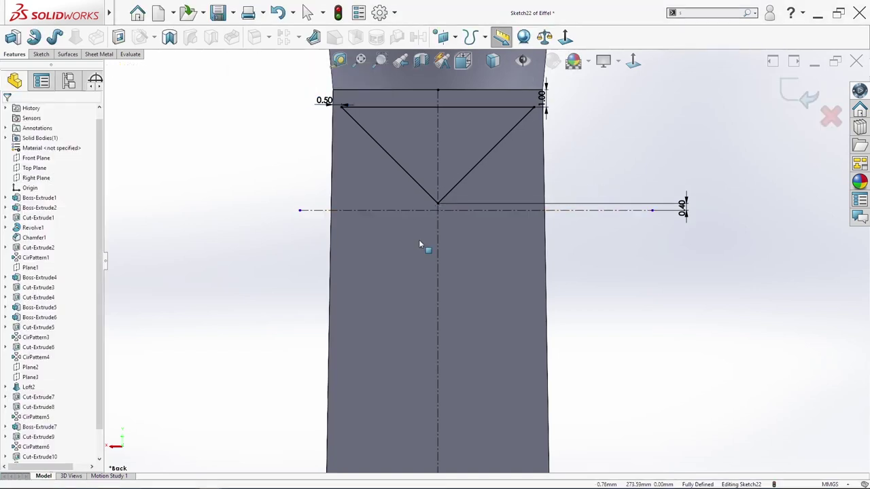
Draw a second triangle left of the vertical centerline, with a vertical outer side and its inner tip on the horizontal centerline
{"action": "key", "text": "s"}
{"action": "left_click", "coordinate": [433, 289]}
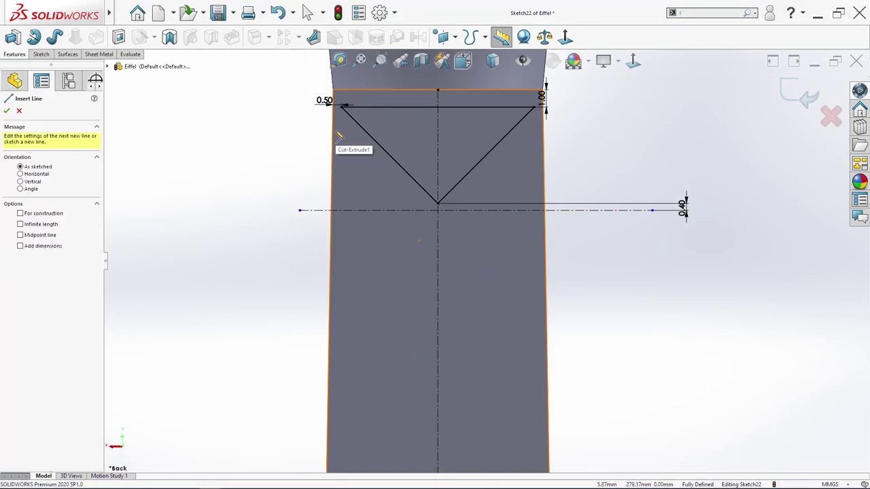
{"action": "left_click", "coordinate": [343, 133]}
{"action": "left_click", "coordinate": [430, 211]}
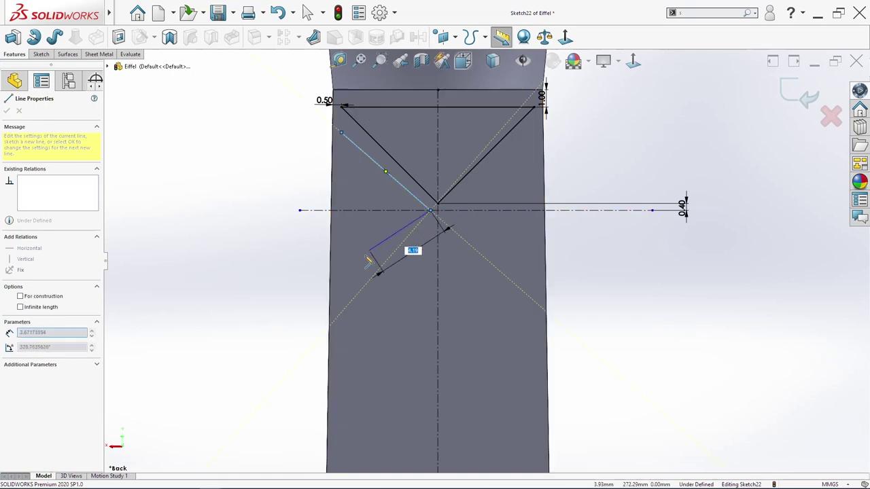
{"action": "left_click", "coordinate": [341, 312]}
{"action": "left_click", "coordinate": [341, 134]}
{"action": "key", "text": "Escape"}
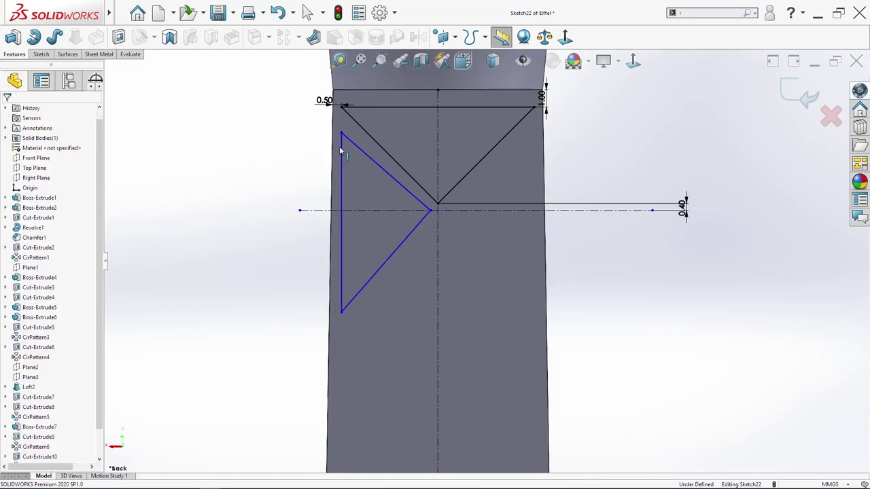
Make the left triangle's vertical side coincident with the upper triangle's left corner
{"action": "left_click", "coordinate": [341, 151]}
{"action": "left_click", "coordinate": [342, 107], "text": "ctrl"}
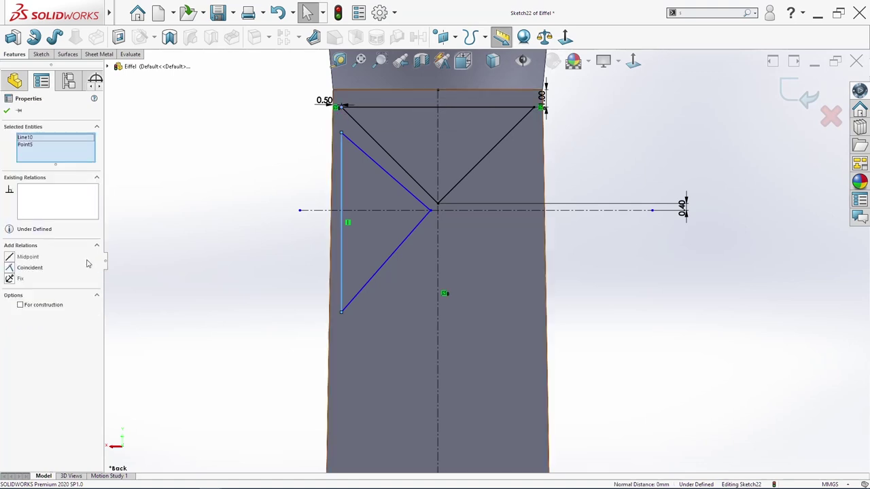
{"action": "left_click", "coordinate": [30, 267]}
{"action": "key", "text": "Escape"}
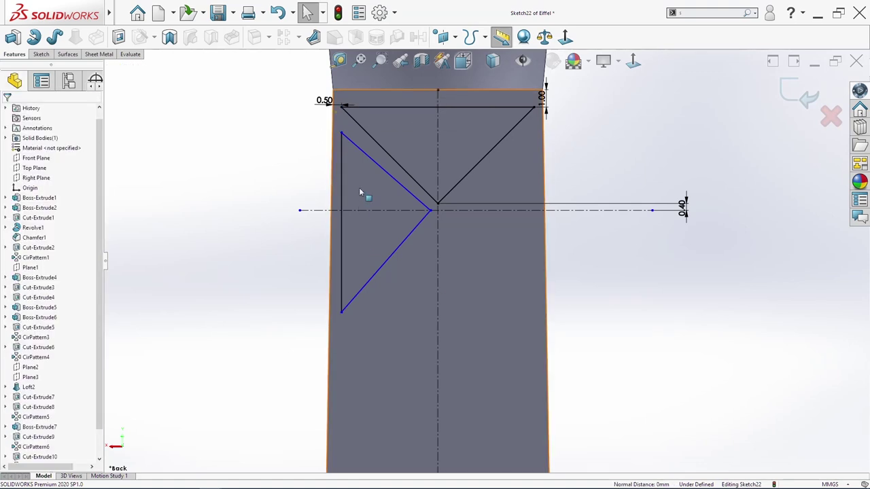
Make the left triangle's upper slanted side parallel to the upper triangle's left slanted side
{"action": "key", "text": "s"}
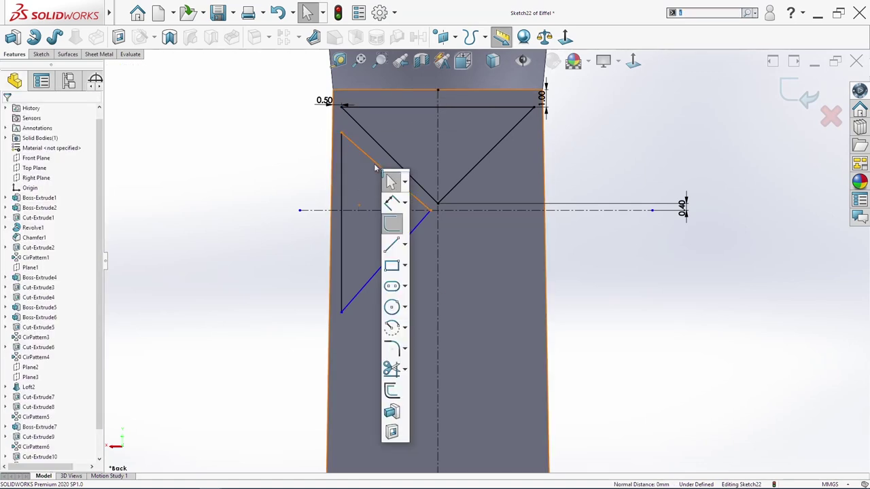
{"action": "left_click", "coordinate": [374, 165]}
{"action": "left_click", "coordinate": [387, 154], "text": "ctrl"}
{"action": "left_click", "coordinate": [387, 152]}
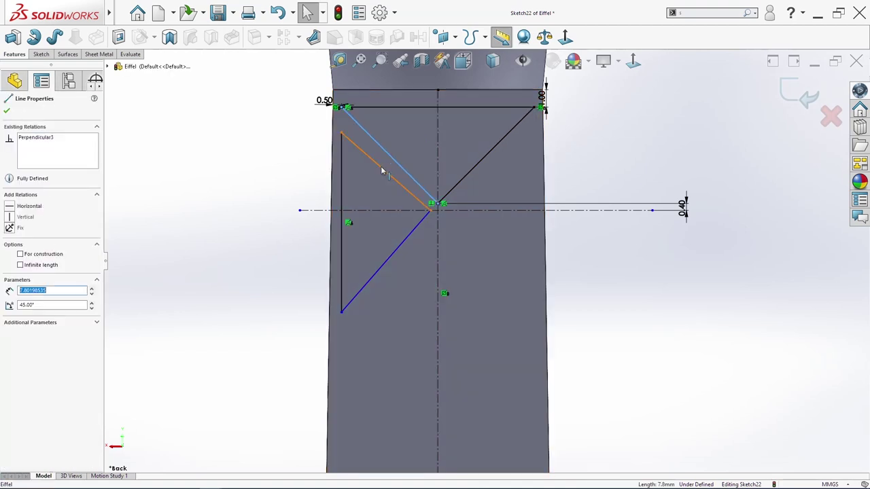
{"action": "left_click", "coordinate": [381, 168], "text": "ctrl"}
{"action": "left_click", "coordinate": [22, 301]}
{"action": "key", "text": "Escape"}
Dimension the gap between the two parallel slanted sides to 0.8 mm
{"action": "left_click_drag", "start_coordinate": [342, 110], "coordinate": [343, 127]}
{"action": "key", "text": "s"}
{"action": "left_click", "coordinate": [416, 178]}
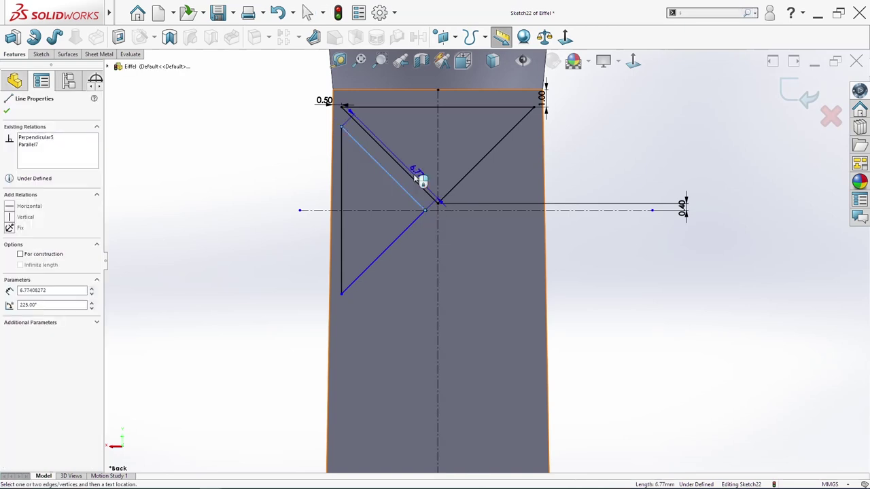
{"action": "left_click", "coordinate": [404, 179]}
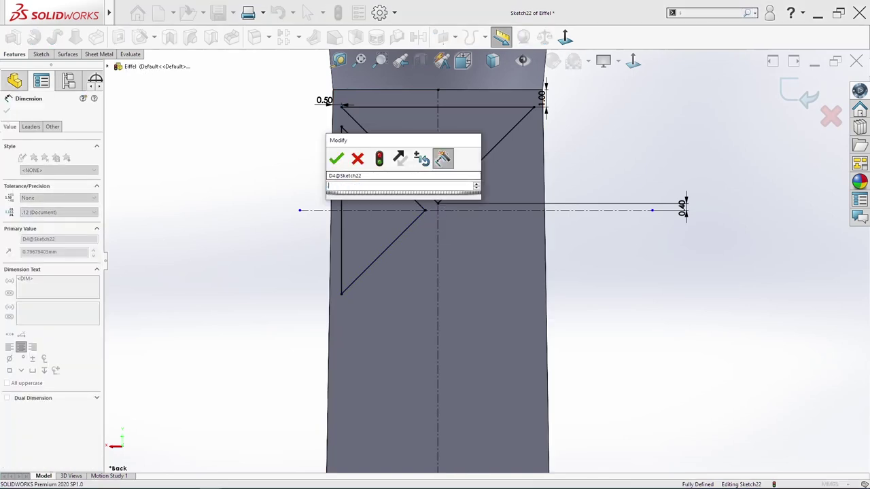
{"action": "type", "text": ".8"}
{"action": "key", "text": "Return"}
{"action": "key", "text": "Escape"}
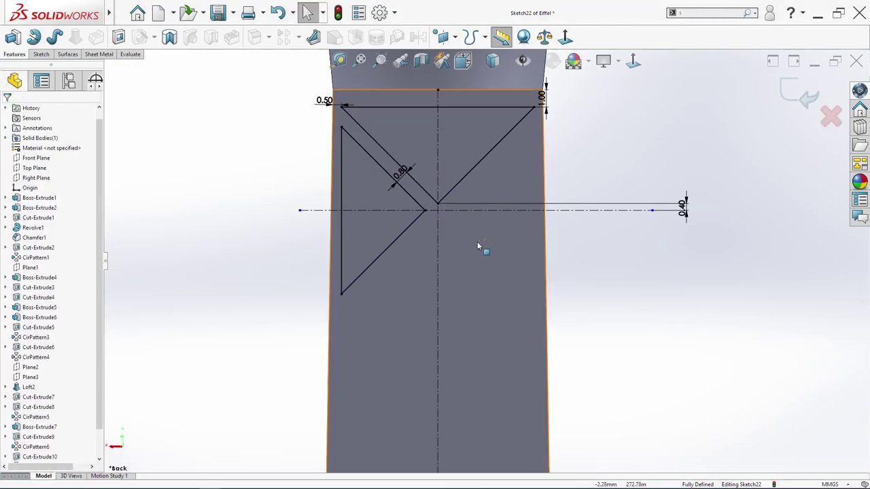
Mirror the left triangle's three sides about the vertical centerline
{"action": "left_click", "coordinate": [407, 178]}
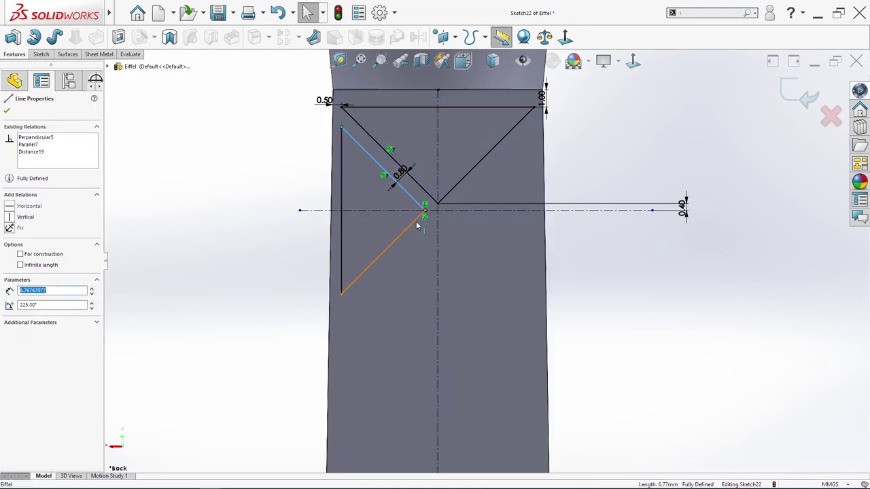
{"action": "left_click", "coordinate": [415, 224], "text": "ctrl"}
{"action": "left_click", "coordinate": [341, 177], "text": "ctrl"}
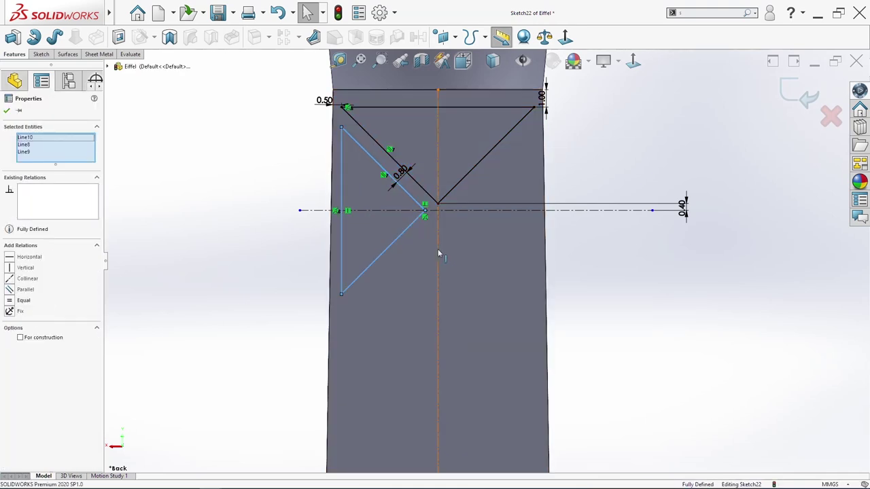
{"action": "left_click", "coordinate": [437, 255], "text": "ctrl"}
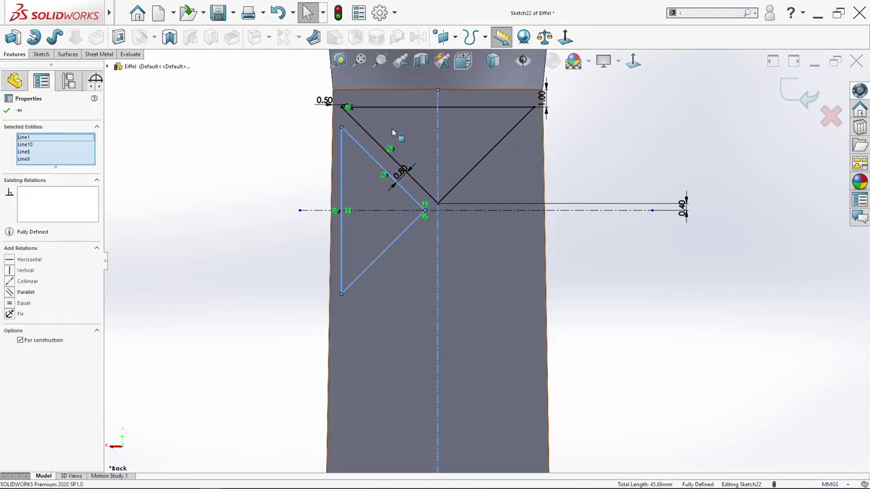
{"action": "left_click", "coordinate": [42, 56]}
{"action": "left_click", "coordinate": [500, 37]}
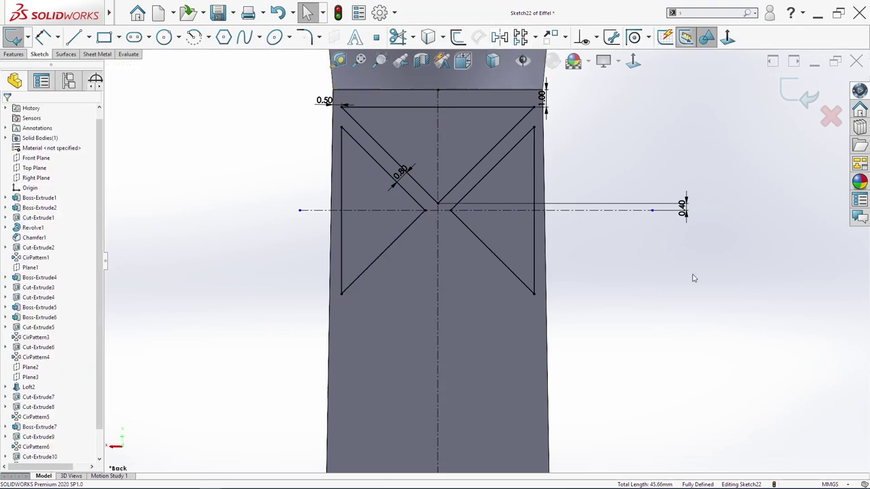
Mirror the upper triangle's three sides about the horizontal centerline to complete the X-shaped lattice cell
{"action": "left_click", "coordinate": [468, 171]}
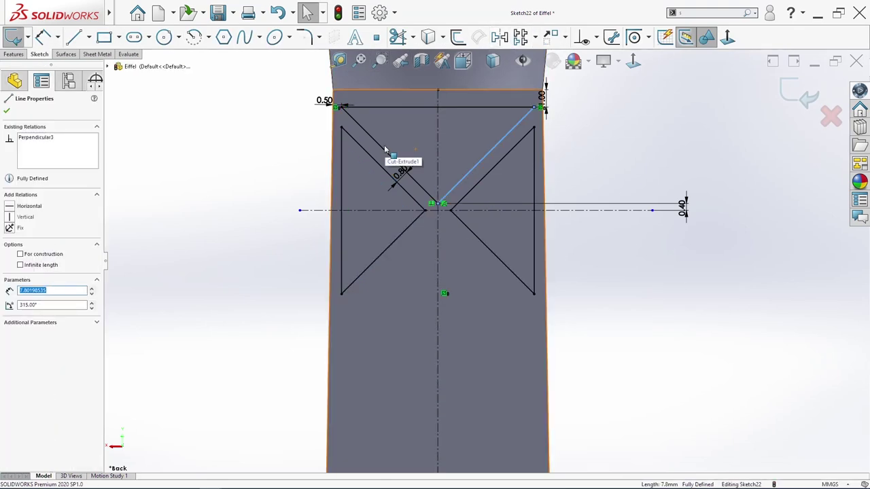
{"action": "left_click", "coordinate": [385, 146], "text": "ctrl"}
{"action": "left_click", "coordinate": [384, 150]}
{"action": "left_click", "coordinate": [413, 108], "text": "ctrl"}
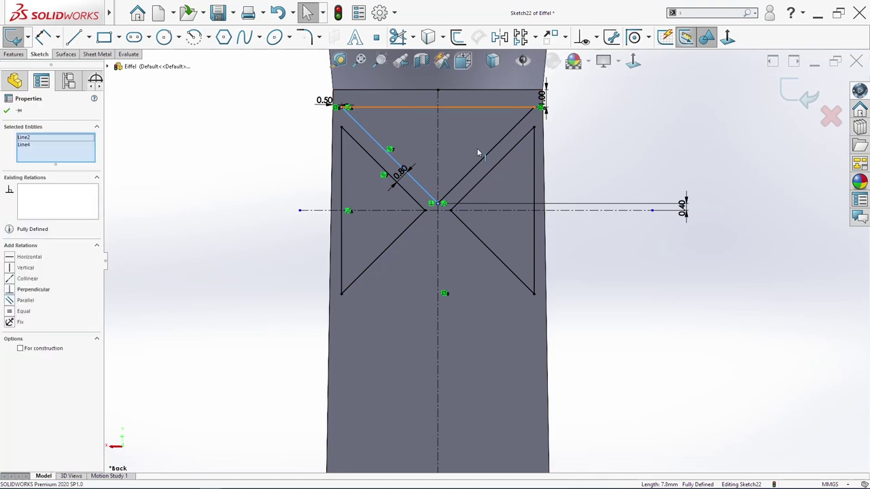
{"action": "left_click", "coordinate": [443, 197], "text": "ctrl"}
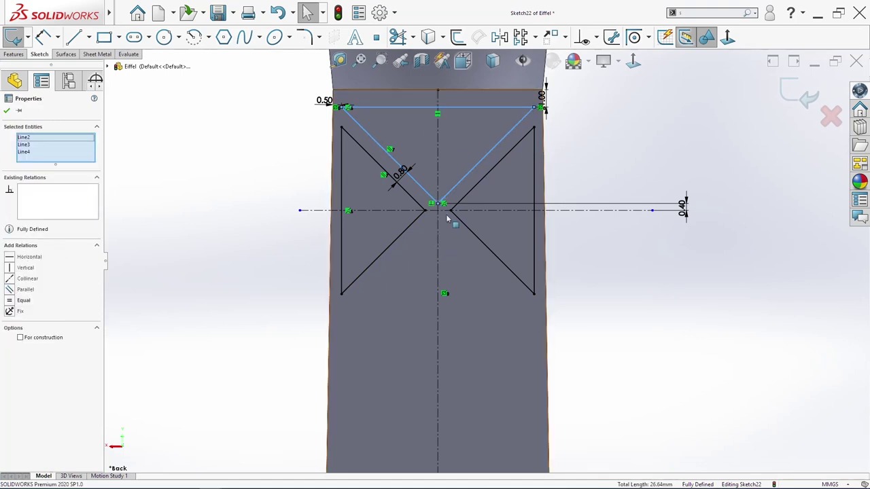
{"action": "left_click", "coordinate": [448, 210], "text": "ctrl"}
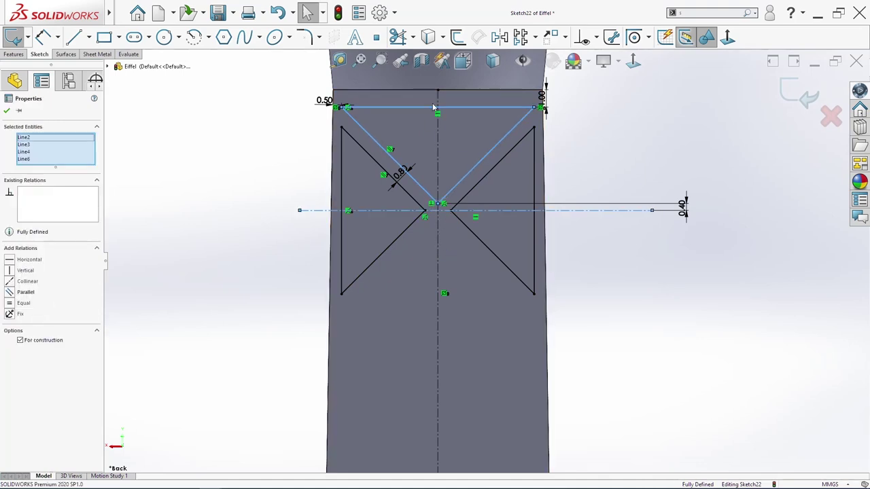
{"action": "left_click", "coordinate": [501, 38]}
Linear-pattern the whole lattice cell down the shaft with 6 instances spaced 16 mm along a reversed Y-axis and 1 instance along X
{"action": "scroll", "coordinate": [487, 263], "scroll_direction": "up", "scroll_amount": 3}
{"action": "left_click_drag", "start_coordinate": [315, 124], "coordinate": [611, 330]}
{"action": "left_click", "coordinate": [519, 37]}
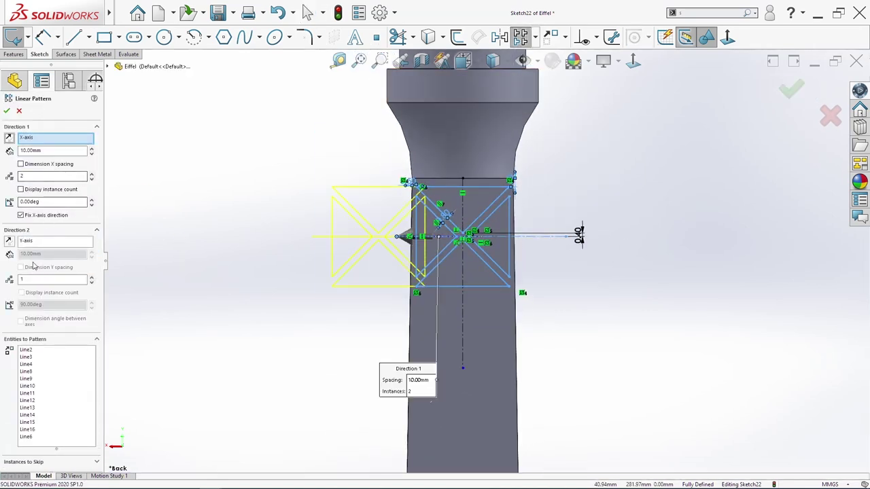
{"action": "left_click", "coordinate": [37, 177]}
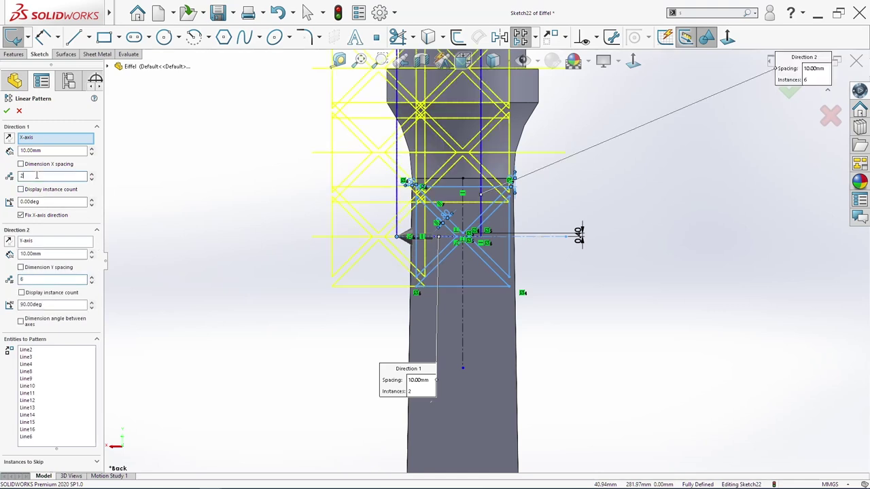
{"action": "type", "text": "1"}
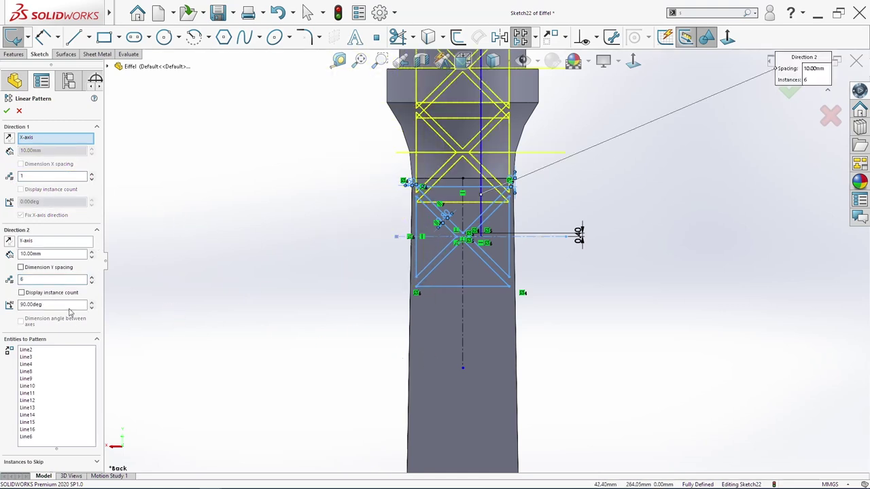
{"action": "scroll", "coordinate": [452, 348], "scroll_direction": "up", "scroll_amount": 3}
{"action": "type", "text": "16"}
{"action": "key", "text": "Return"}
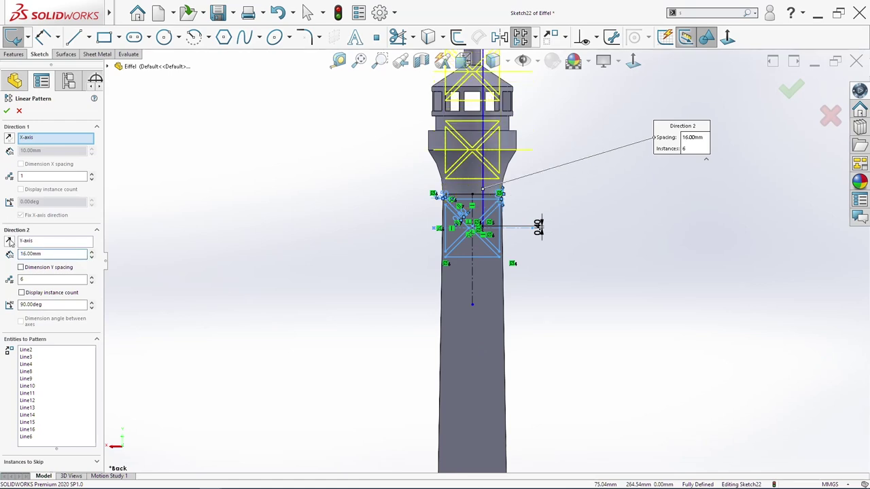
{"action": "left_click", "coordinate": [9, 241]}
{"action": "left_click", "coordinate": [7, 112]}
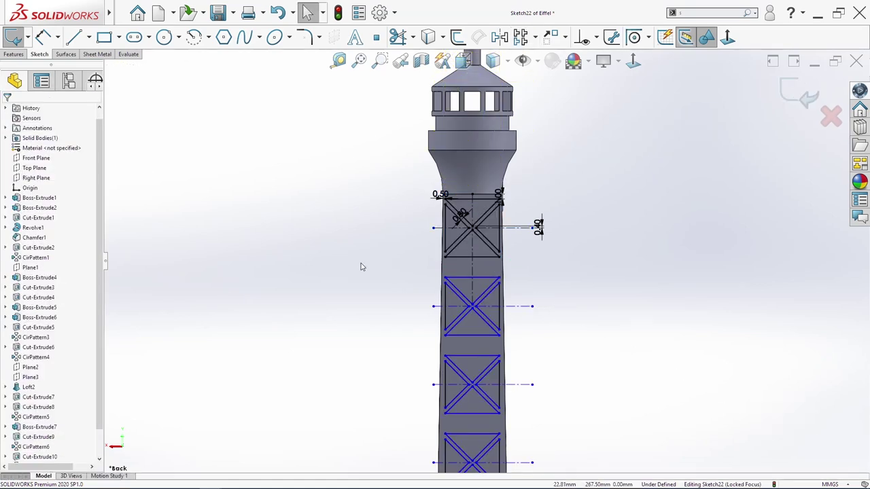
Dimension the vertical spacing between the first and second lattice cells to 16 mm
{"action": "key", "text": "s"}
{"action": "left_click", "coordinate": [407, 247]}
{"action": "left_click", "coordinate": [468, 256]}
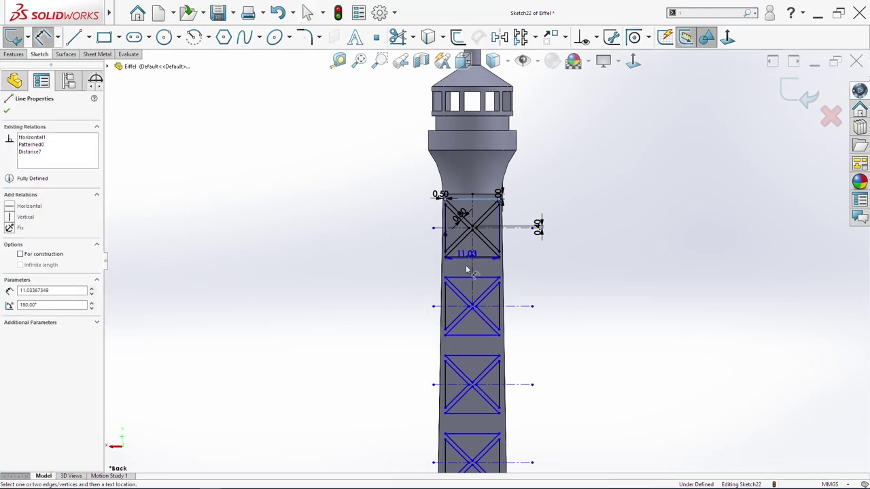
{"action": "left_click", "coordinate": [464, 277]}
{"action": "left_click", "coordinate": [391, 243]}
{"action": "key", "text": "Return"}
{"action": "key", "text": "Escape"}
{"action": "scroll", "coordinate": [485, 199], "scroll_direction": "down", "scroll_amount": 3}
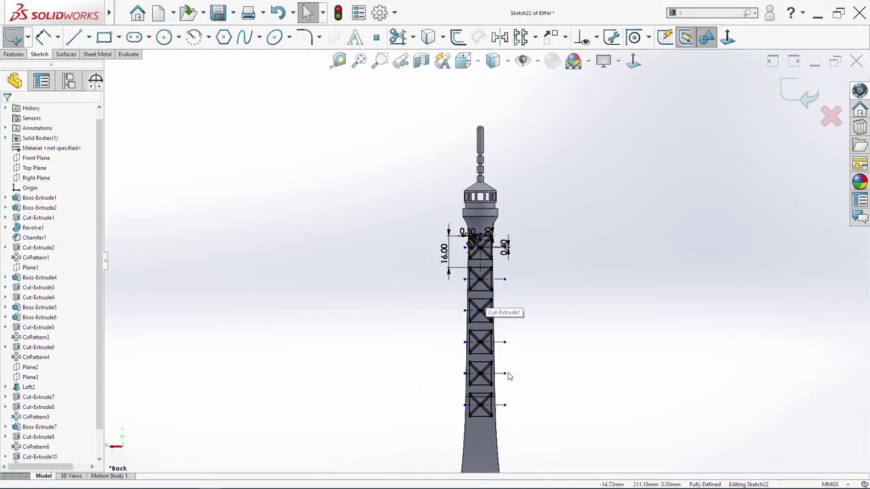
Cut-extrude all six lattice cells through the upper shaft
{"action": "key", "text": "s"}
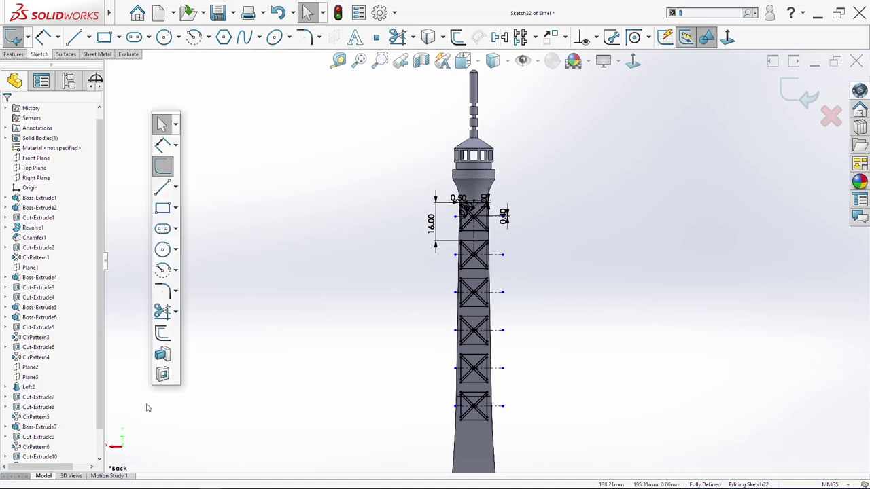
{"action": "left_click", "coordinate": [164, 373]}
{"action": "left_click", "coordinate": [43, 166]}
{"action": "left_click", "coordinate": [32, 179]}
{"action": "left_click", "coordinate": [7, 235]}
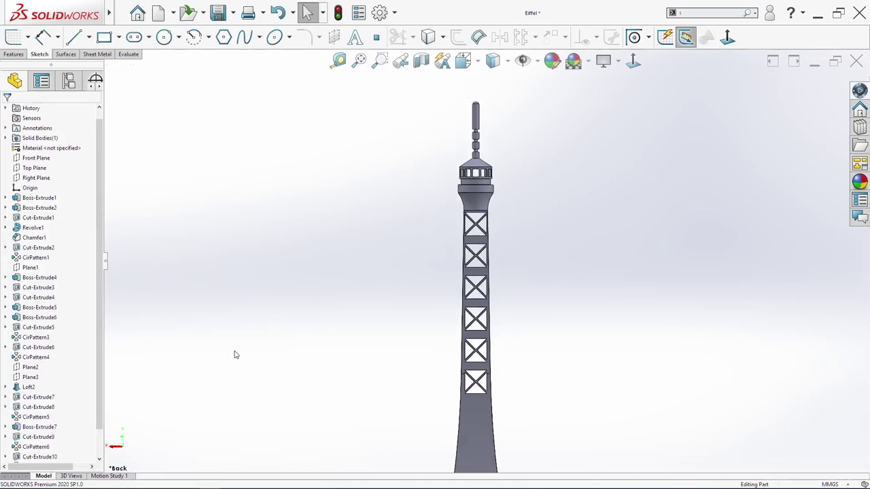
Circular-pattern the new lattice cut about the tower's axis with 2 equally spaced instances over 90 degrees
{"action": "scroll", "coordinate": [81, 445], "scroll_direction": "down", "scroll_amount": 1}
{"action": "left_click", "coordinate": [39, 457]}
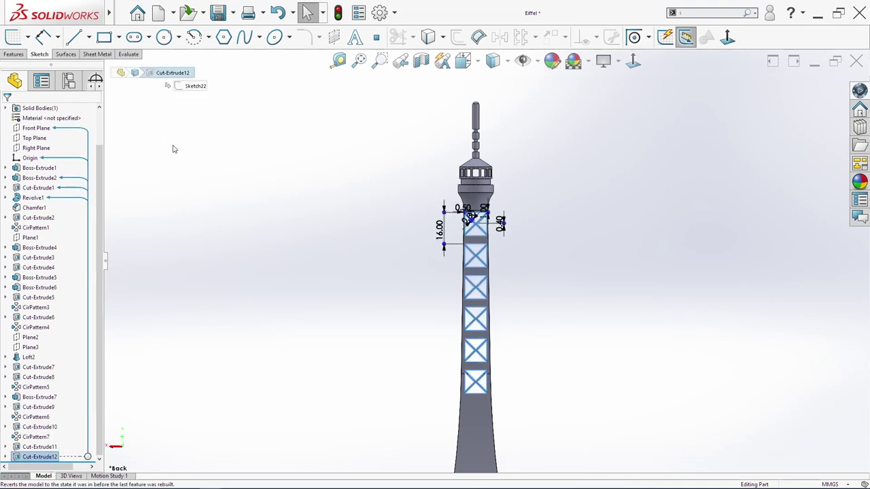
{"action": "left_click", "coordinate": [13, 54]}
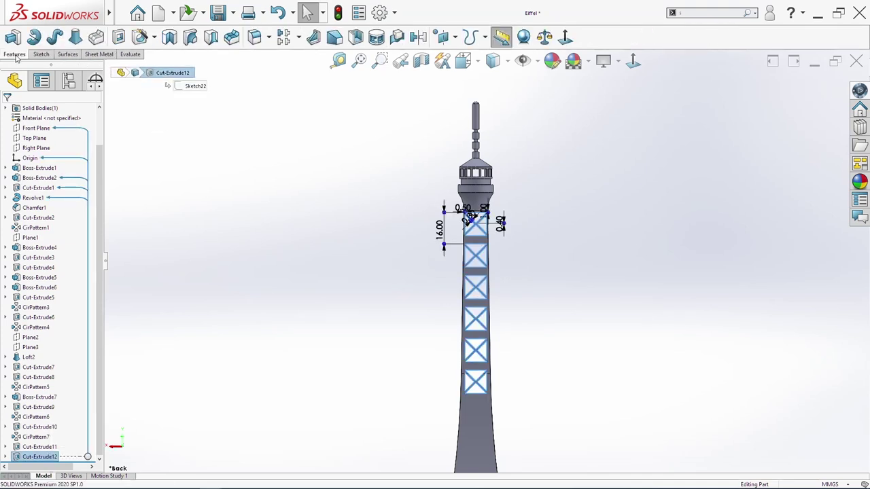
{"action": "left_click", "coordinate": [296, 39]}
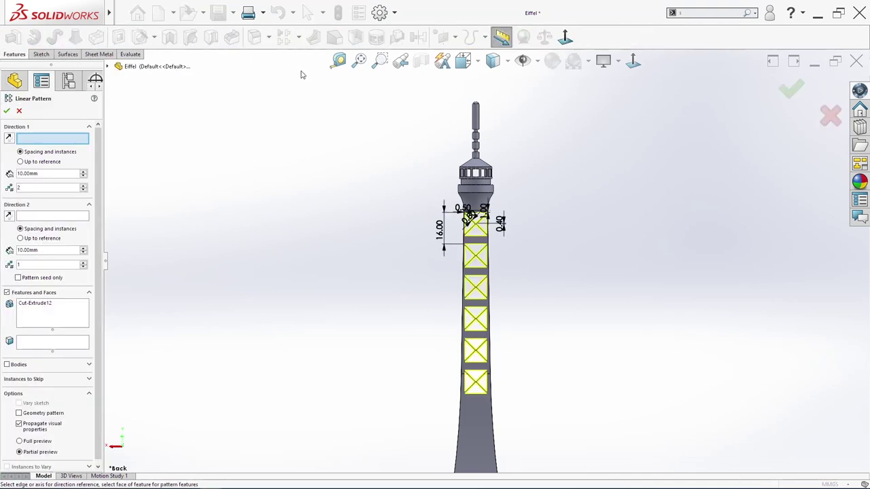
{"action": "left_click", "coordinate": [298, 38]}
{"action": "left_click", "coordinate": [292, 62]}
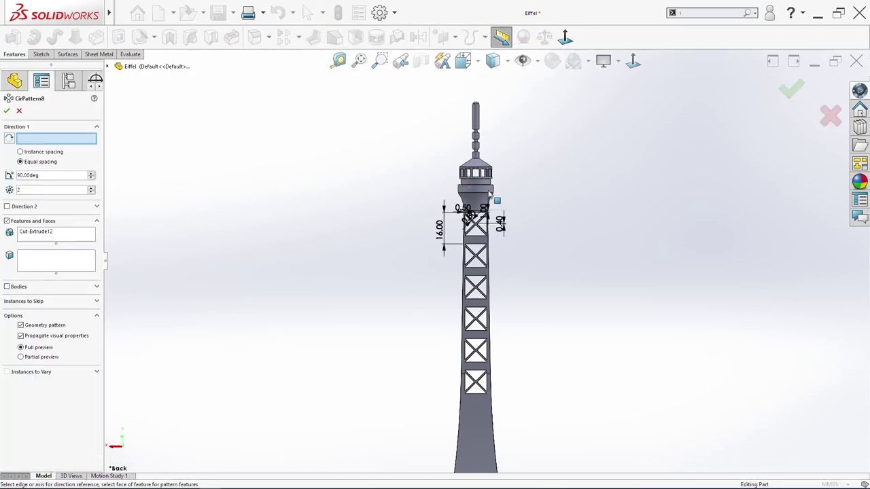
{"action": "left_click", "coordinate": [590, 303]}
{"action": "middle_click_drag", "start_coordinate": [408, 265], "coordinate": [502, 306]}
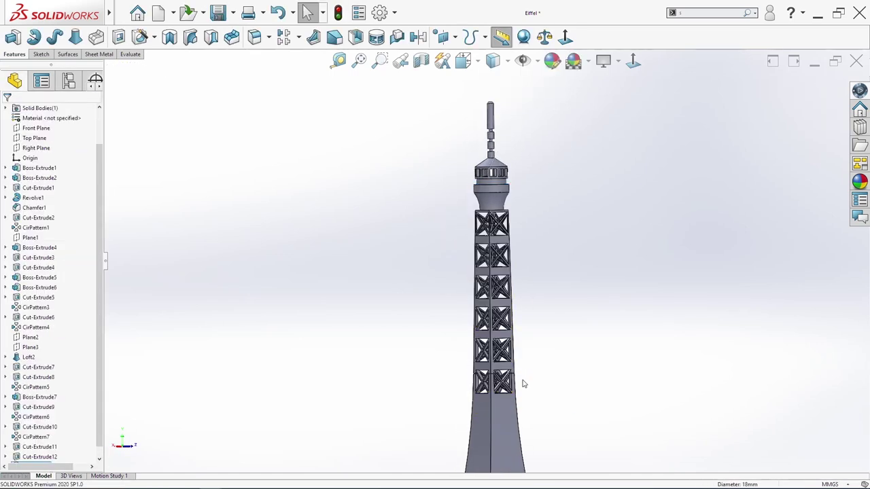
Start a new sketch on the Front Plane for the shaft section below the lattice
{"action": "key", "text": "ctrl+2"}
{"action": "scroll", "coordinate": [471, 228], "scroll_direction": "down", "scroll_amount": 4}
{"action": "right_click", "coordinate": [36, 128]}
{"action": "left_click", "coordinate": [45, 113]}
{"action": "key", "text": "space"}
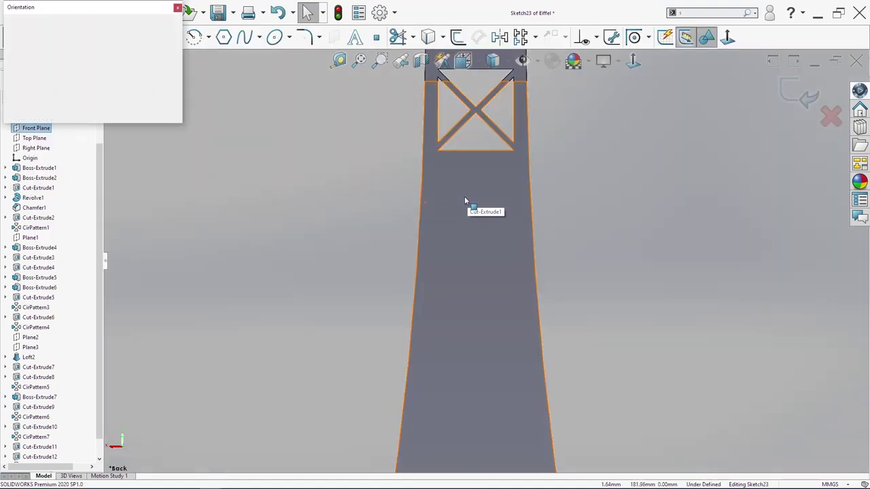
{"action": "key", "text": "Escape"}
{"action": "scroll", "coordinate": [443, 280], "scroll_direction": "up", "scroll_amount": 5}
{"action": "scroll", "coordinate": [472, 275], "scroll_direction": "down", "scroll_amount": 2}
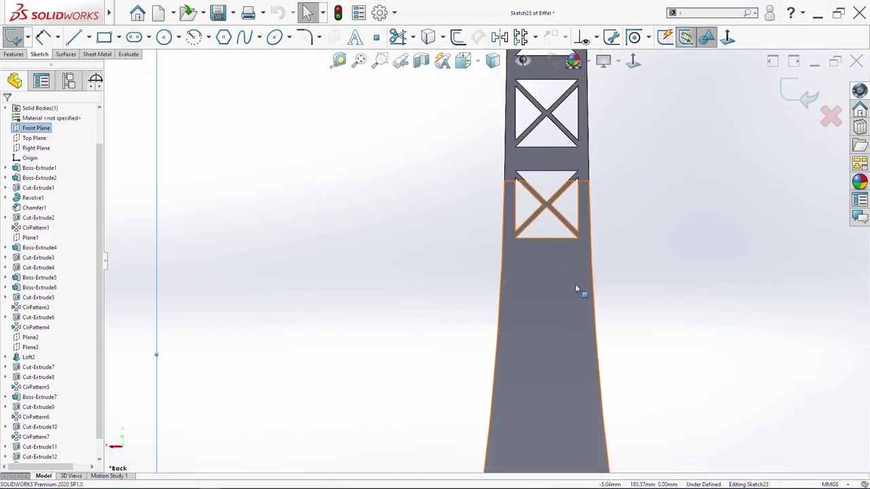
Draw a central vertical construction line about 26.5 mm long, a crossing horizontal one about 15 mm, and an offset vertical one about 13.7 mm below the lattice
{"action": "scroll", "coordinate": [578, 291], "scroll_direction": "down", "scroll_amount": 3}
{"action": "left_click", "coordinate": [88, 38]}
{"action": "left_click", "coordinate": [94, 62]}
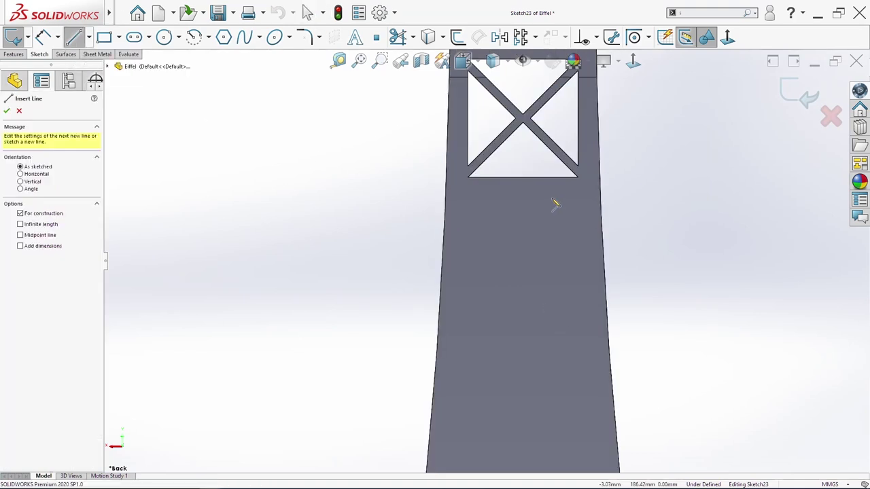
{"action": "left_click", "coordinate": [524, 193]}
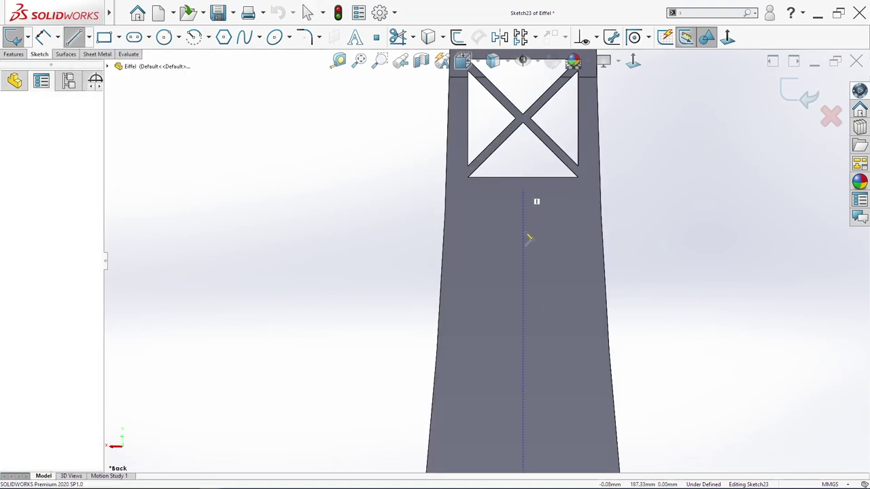
{"action": "left_click", "coordinate": [523, 454]}
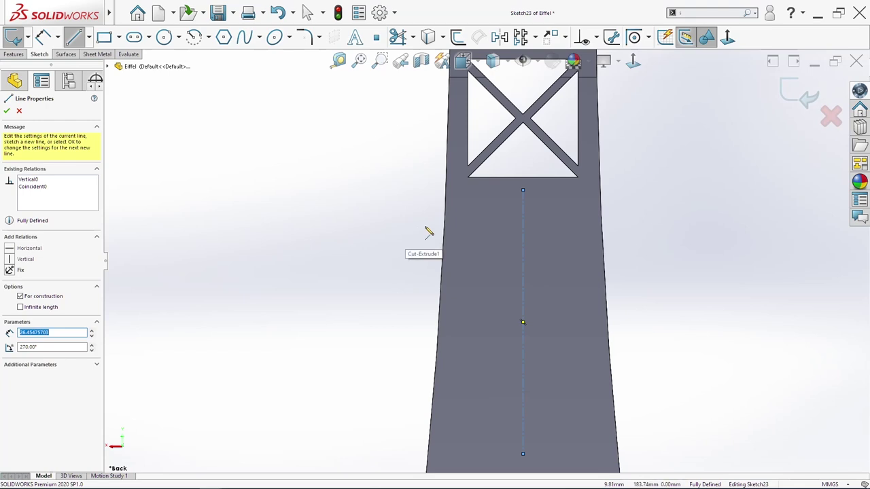
{"action": "mouse_move", "coordinate": [413, 218]}
{"action": "left_mouse_down"}
{"action": "mouse_move", "coordinate": [443, 227]}
{"action": "mouse_move", "coordinate": [569, 223]}
{"action": "mouse_move", "coordinate": [563, 217]}
{"action": "left_mouse_up"}
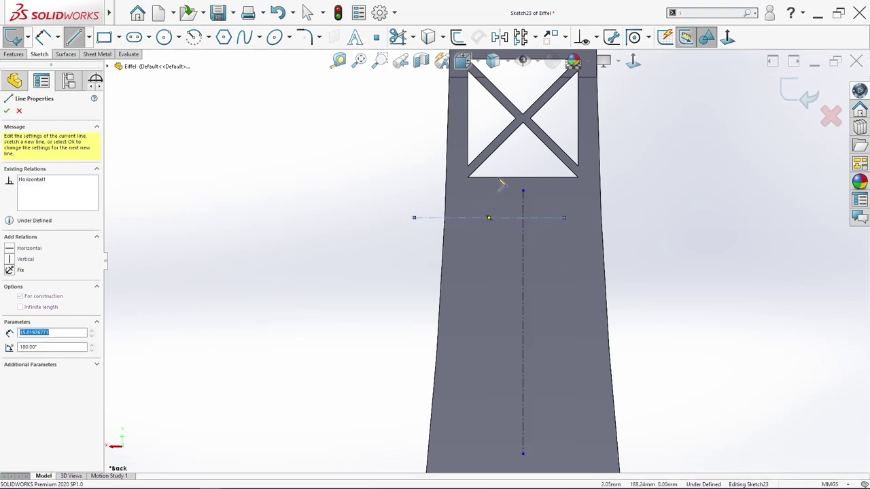
{"action": "left_click_drag", "start_coordinate": [462, 177], "coordinate": [462, 311]}
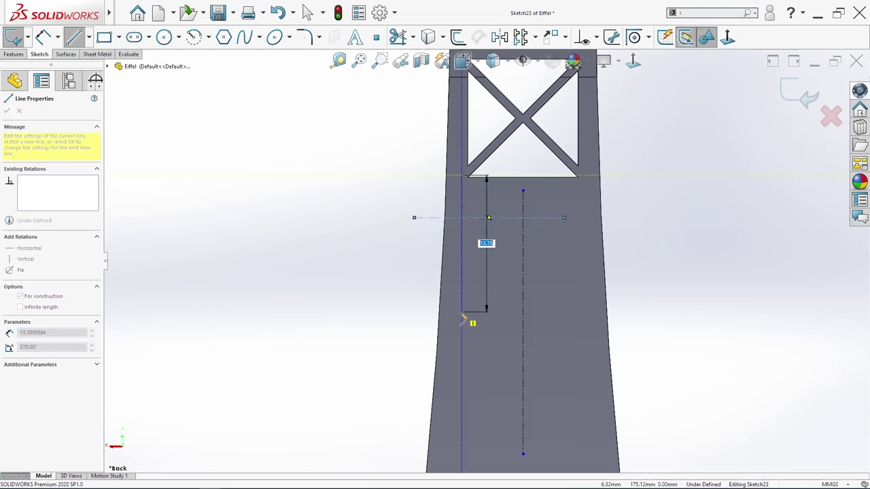
{"action": "key", "text": "Escape"}
Dimension the distance between the short vertical centerline and the central one to 5.55 mm
{"action": "key", "text": "s"}
{"action": "left_click", "coordinate": [509, 243]}
{"action": "left_click", "coordinate": [462, 231]}
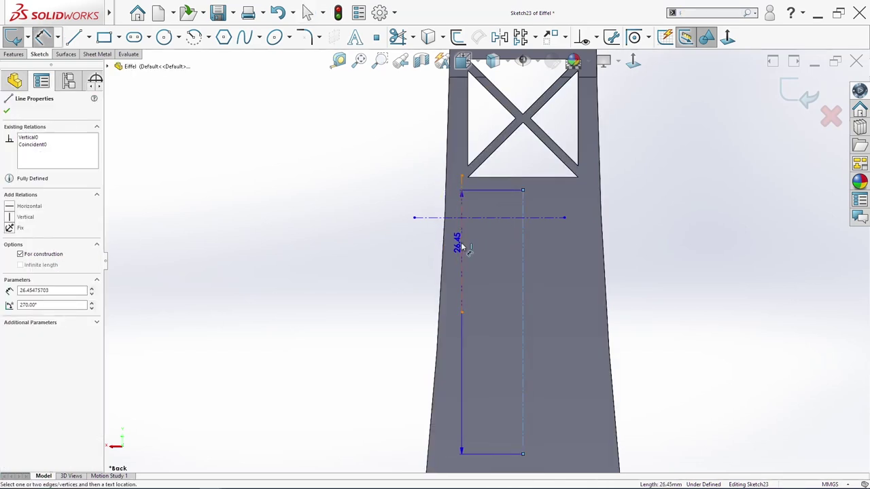
{"action": "left_click", "coordinate": [502, 175]}
{"action": "type", "text": "5.55"}
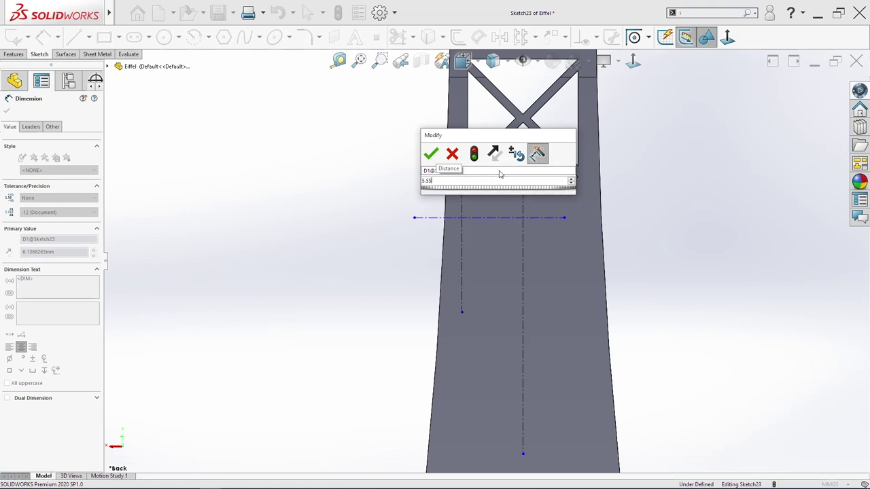
{"action": "key", "text": "Return"}
{"action": "key", "text": "Escape"}
Sketch a narrow right triangle about 2.2 mm tall above the horizontal centerline, between the offset vertical centerline and the shaft's edge
{"action": "scroll", "coordinate": [489, 231], "scroll_direction": "down", "scroll_amount": 3}
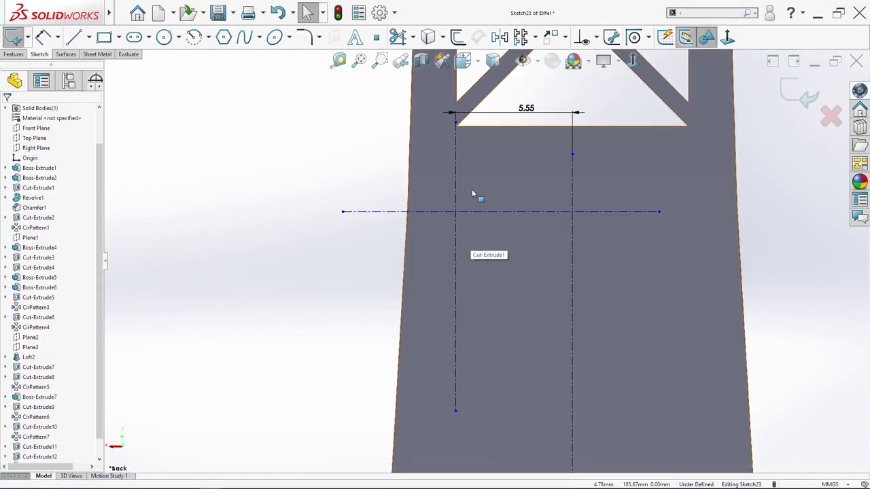
{"action": "key", "text": "s"}
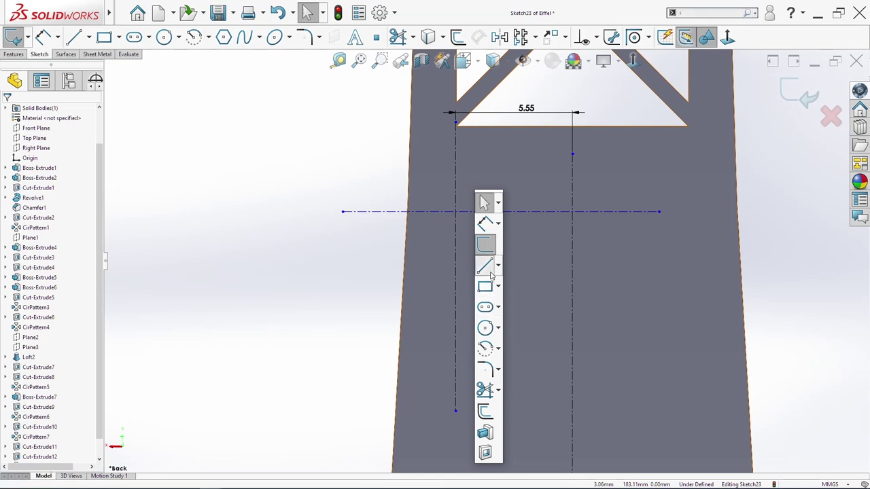
{"action": "left_click", "coordinate": [484, 265]}
{"action": "scroll", "coordinate": [447, 205], "scroll_direction": "down", "scroll_amount": 3}
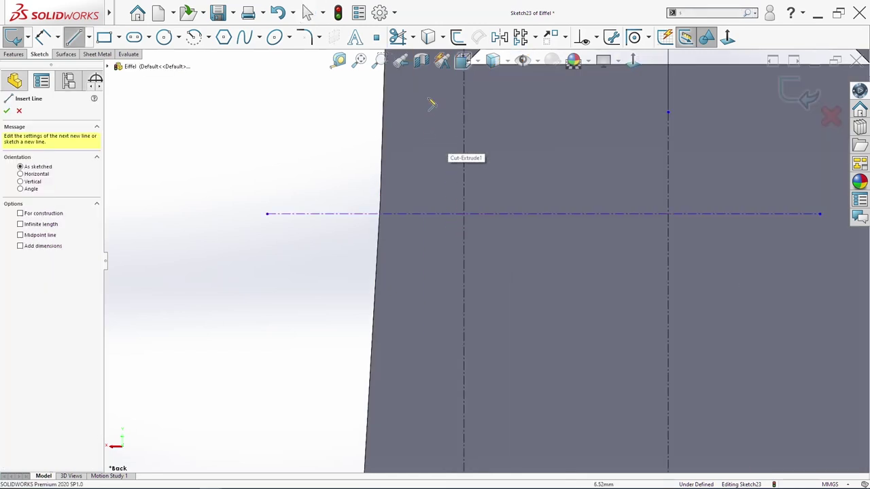
{"action": "key", "text": "s"}
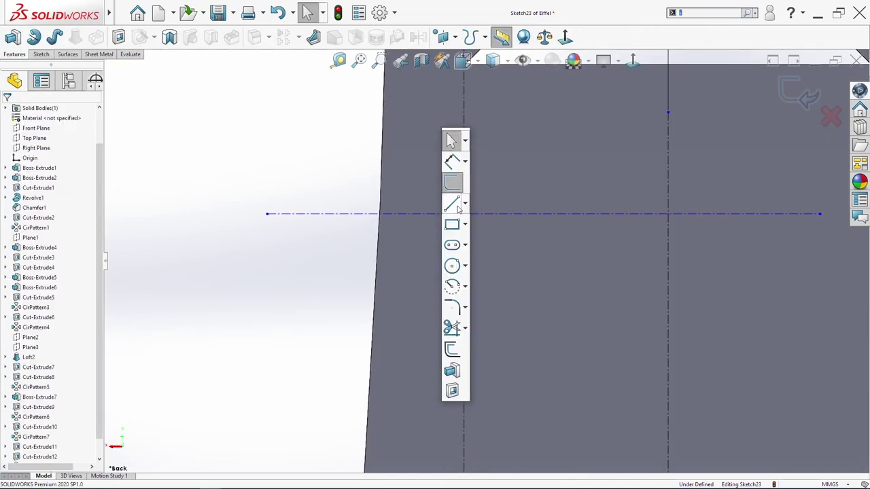
{"action": "left_click", "coordinate": [452, 203]}
{"action": "left_click", "coordinate": [413, 122]}
{"action": "left_click", "coordinate": [455, 122]}
{"action": "left_click", "coordinate": [455, 201]}
{"action": "left_click", "coordinate": [413, 123]}
Sketch a second triangle beside the first with its apex on the horizontal centerline, and merge its open endpoints
{"action": "left_click", "coordinate": [409, 132]}
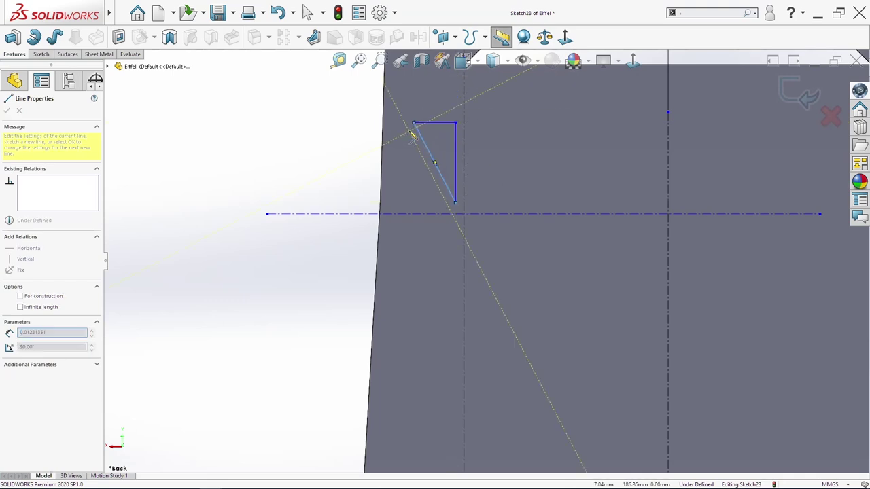
{"action": "left_click", "coordinate": [451, 214]}
{"action": "left_click", "coordinate": [409, 285]}
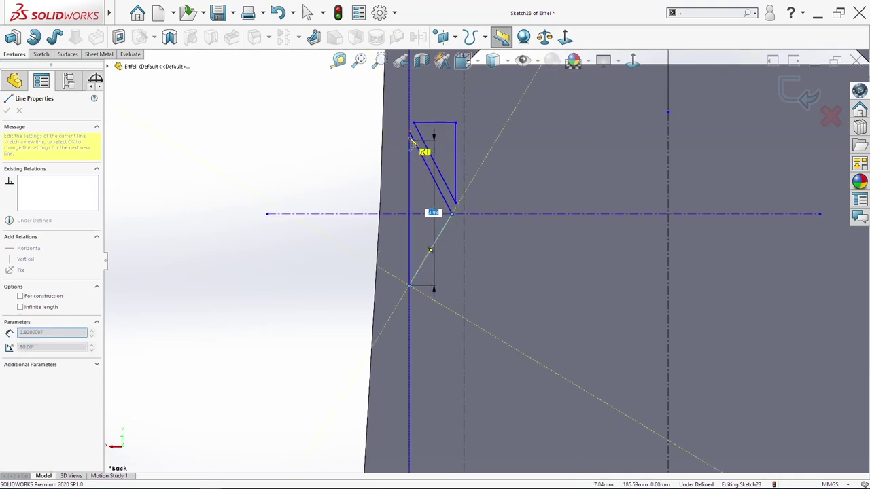
{"action": "left_click", "coordinate": [411, 136]}
{"action": "key", "text": "Escape"}
{"action": "left_click", "coordinate": [410, 140]}
{"action": "left_click", "coordinate": [409, 132]}
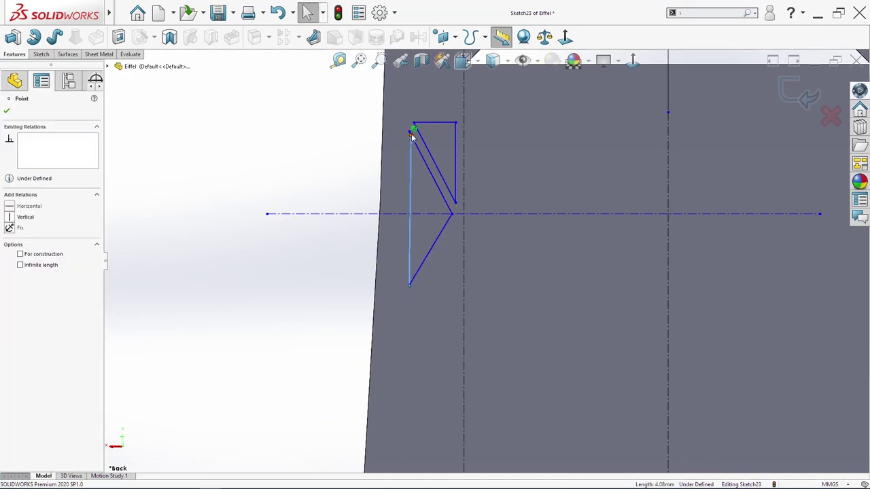
{"action": "left_click", "coordinate": [410, 134], "text": "ctrl"}
{"action": "left_click", "coordinate": [28, 292]}
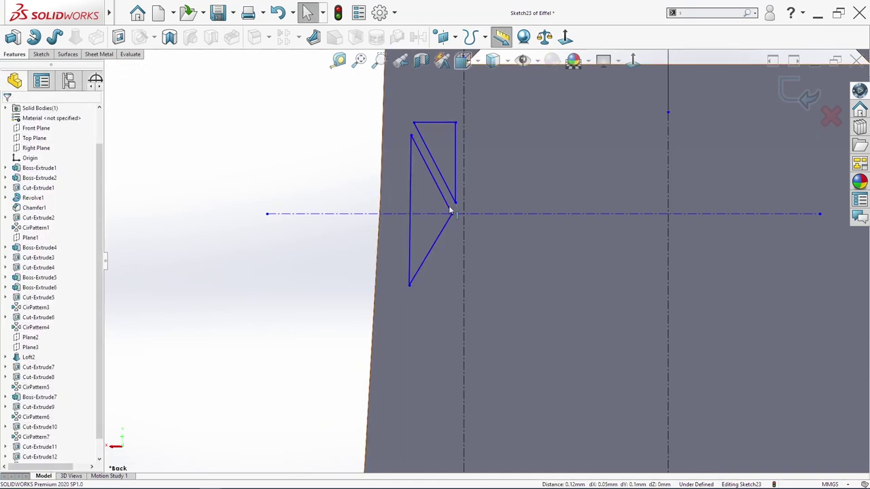
Mirror the right triangle's three sides about the horizontal centerline
{"action": "left_click", "coordinate": [455, 177]}
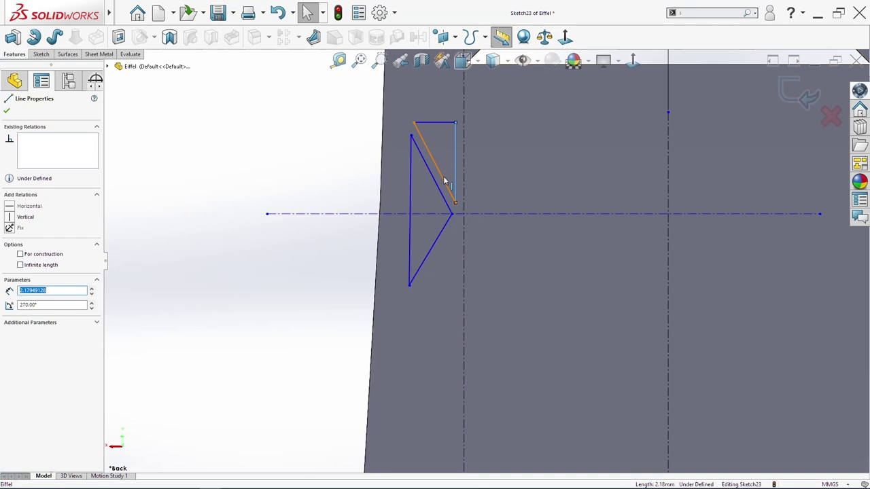
{"action": "left_click", "coordinate": [439, 169], "text": "ctrl"}
{"action": "left_click", "coordinate": [435, 122], "text": "ctrl"}
{"action": "left_click", "coordinate": [507, 213], "text": "ctrl"}
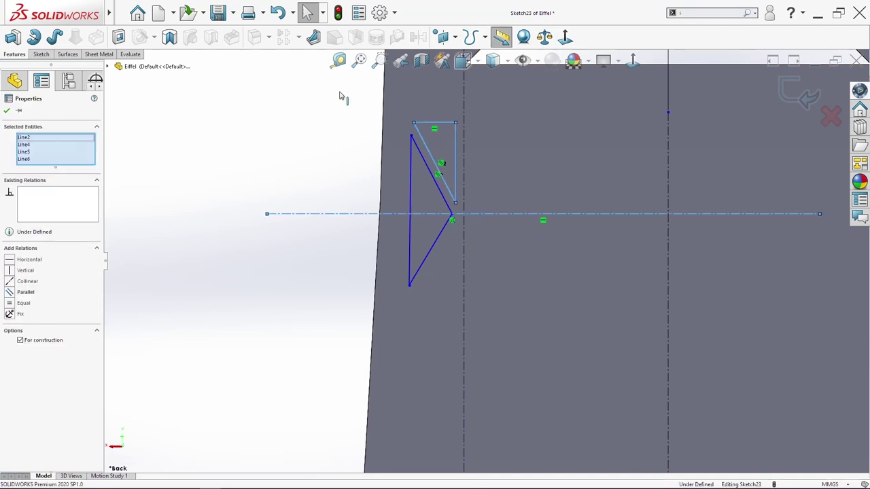
{"action": "left_click", "coordinate": [40, 54]}
{"action": "left_click", "coordinate": [497, 38]}
Dimension the gap between the two upper slanted sides to 0.2 mm
{"action": "right_click_drag", "start_coordinate": [456, 250], "coordinate": [482, 223]}
{"action": "left_click", "coordinate": [442, 191]}
{"action": "left_click", "coordinate": [444, 184]}
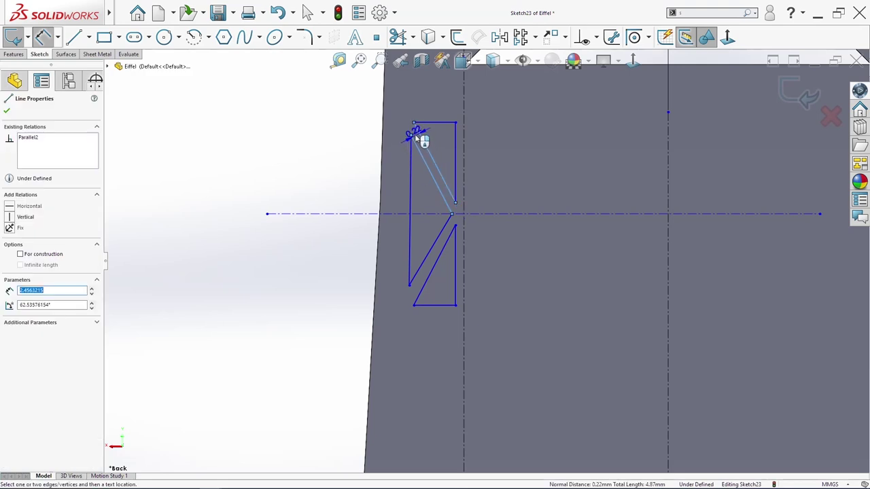
{"action": "left_click", "coordinate": [407, 114]}
{"action": "key", "text": "Return"}
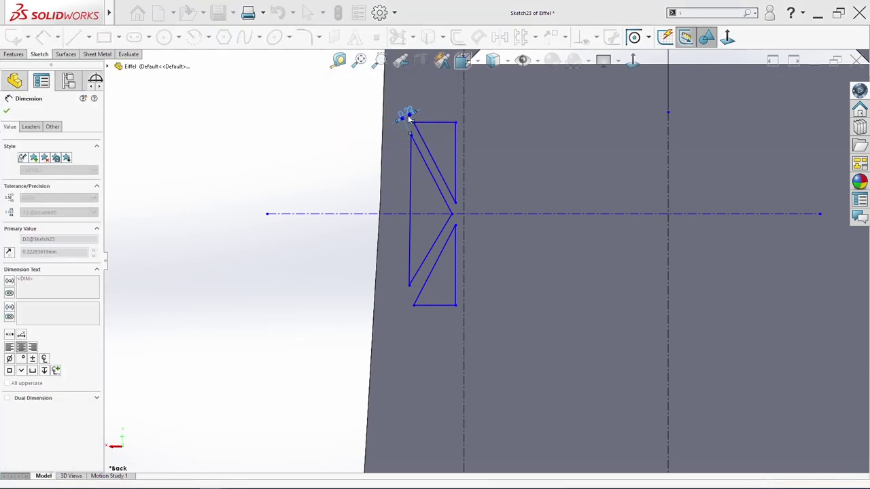
{"action": "key", "text": "Escape"}
Make the two lower slanted sides parallel
{"action": "left_click", "coordinate": [449, 190]}
{"action": "left_click", "coordinate": [441, 194], "text": "ctrl"}
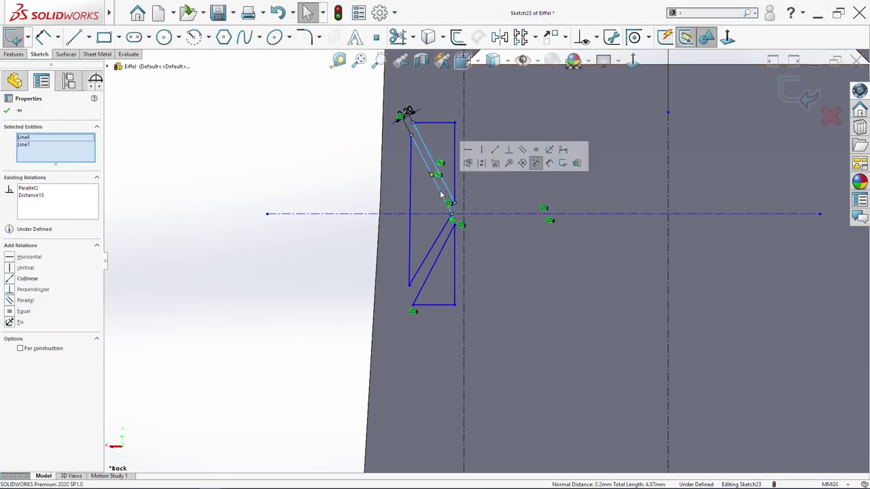
{"action": "left_click", "coordinate": [445, 229]}
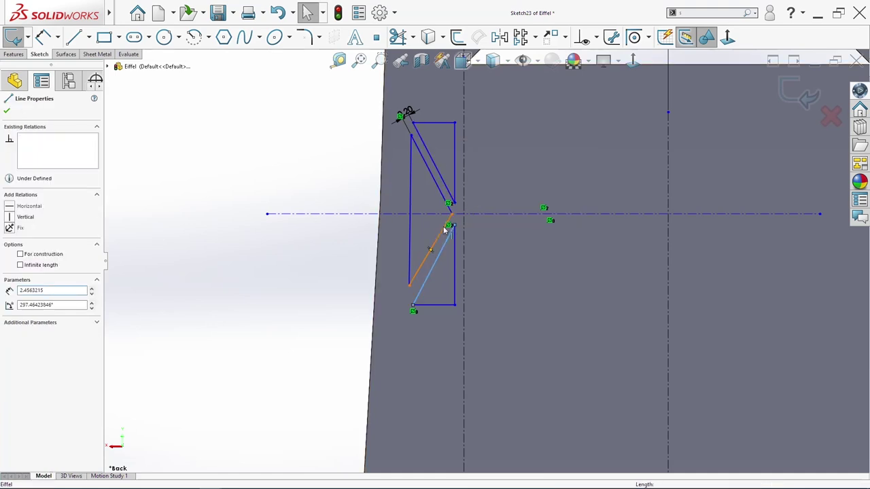
{"action": "left_click", "coordinate": [445, 231], "text": "ctrl"}
{"action": "left_click", "coordinate": [26, 301]}
{"action": "left_click", "coordinate": [291, 326]}
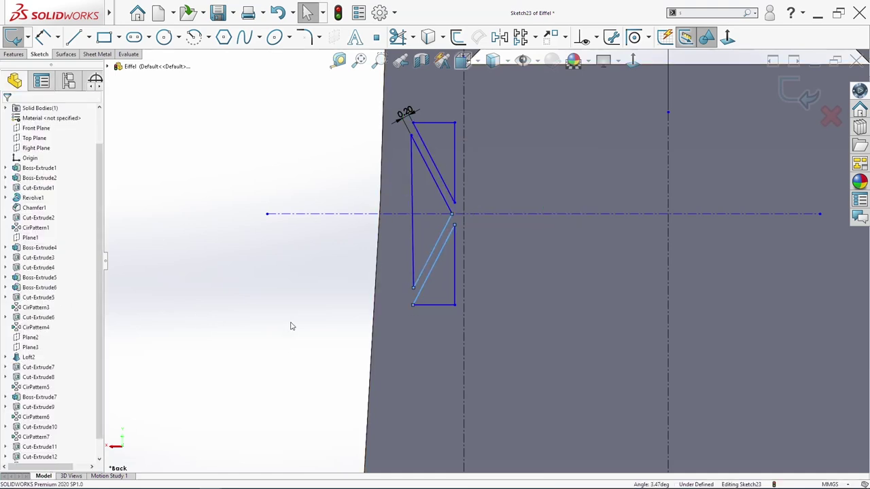
Align the outer triangle's lower corner vertically with the mirrored triangle's outer corner
{"action": "left_click", "coordinate": [413, 287]}
{"action": "left_click", "coordinate": [411, 306], "text": "ctrl"}
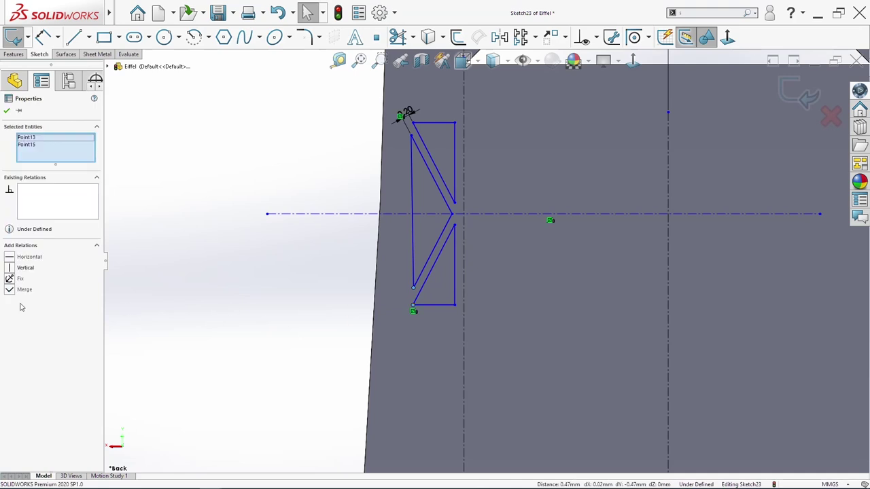
{"action": "left_click", "coordinate": [26, 270]}
{"action": "left_click", "coordinate": [454, 265]}
{"action": "double_click", "coordinate": [39, 290]}
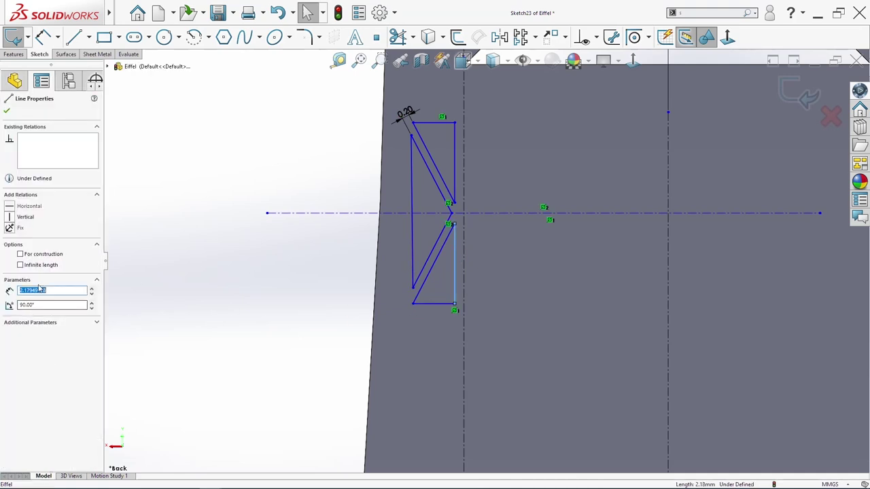
{"action": "left_click", "coordinate": [455, 136]}
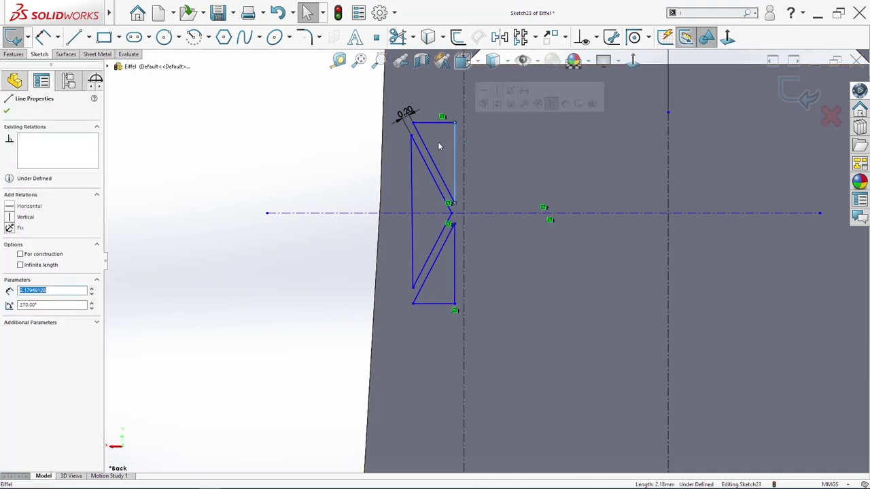
{"action": "key", "text": "Escape"}
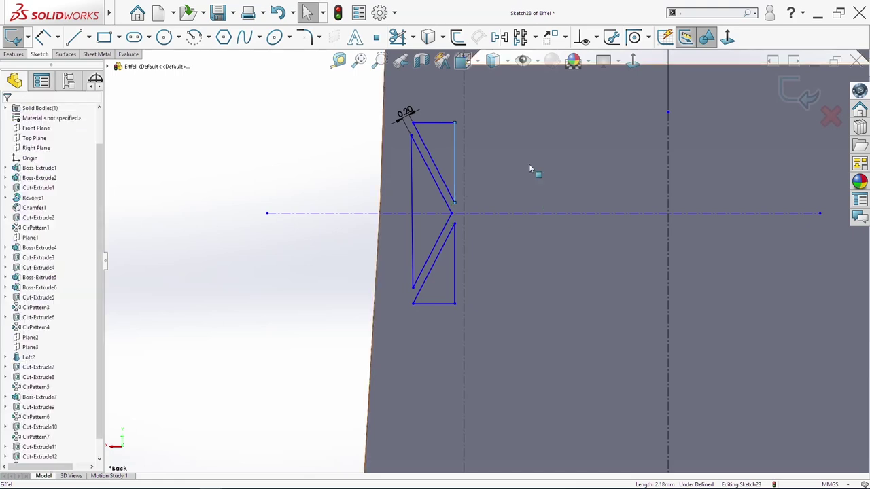
Dimension the upper triangle's vertical side symmetrically about the adjacent vertical centerline to 0.5 mm
{"action": "key", "text": "s"}
{"action": "left_click", "coordinate": [527, 203]}
{"action": "left_click", "coordinate": [455, 184]}
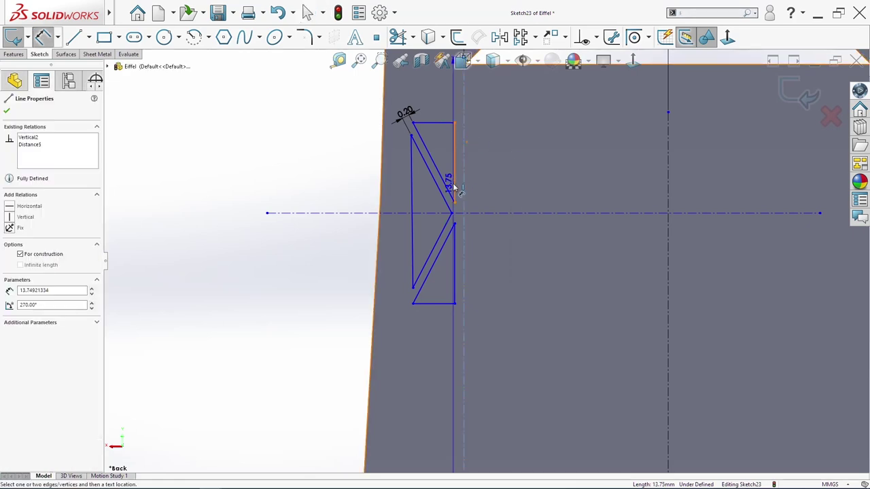
{"action": "left_click", "coordinate": [469, 112]}
{"action": "type", "text": "0.5"}
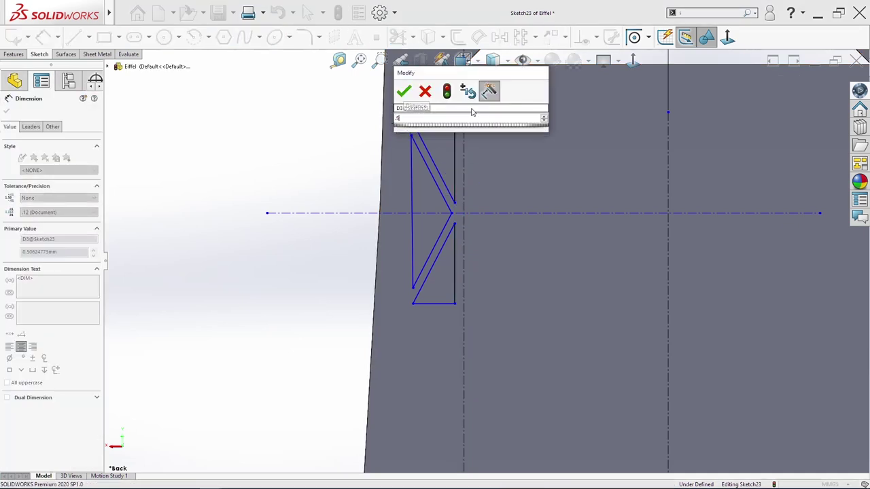
{"action": "key", "text": "Return"}
{"action": "key", "text": "Escape"}
Dimension the upper triangle's horizontal side 0.7 mm below the bottom edge of the large triangular cutout
{"action": "key", "text": "s"}
{"action": "left_click", "coordinate": [453, 208]}
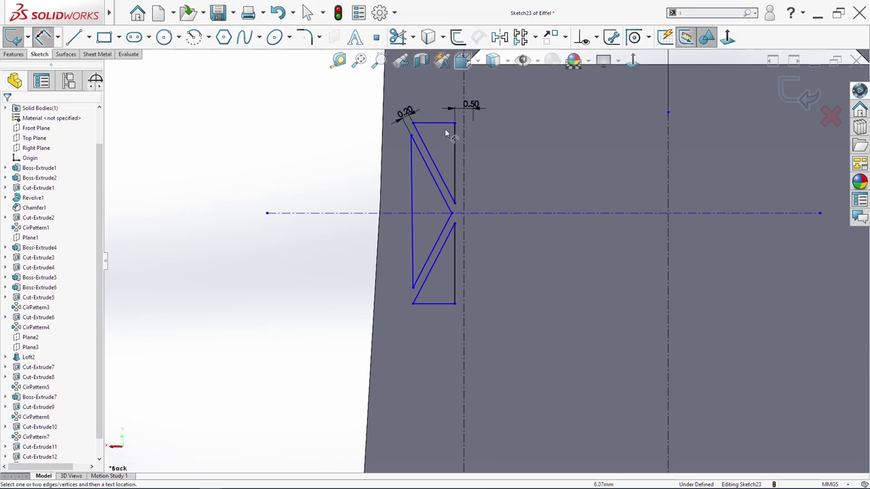
{"action": "left_click", "coordinate": [442, 124]}
{"action": "scroll", "coordinate": [525, 89], "scroll_direction": "up", "scroll_amount": 3}
{"action": "scroll", "coordinate": [531, 89], "scroll_direction": "down", "scroll_amount": 3}
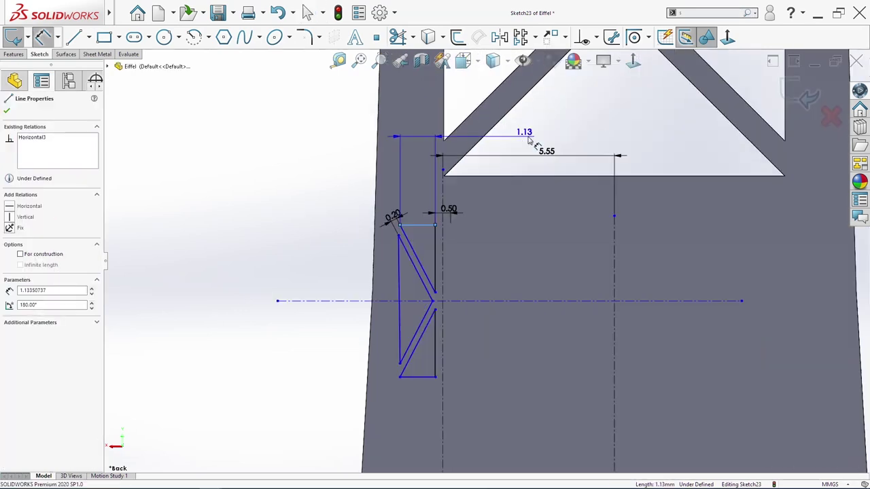
{"action": "left_click", "coordinate": [529, 194]}
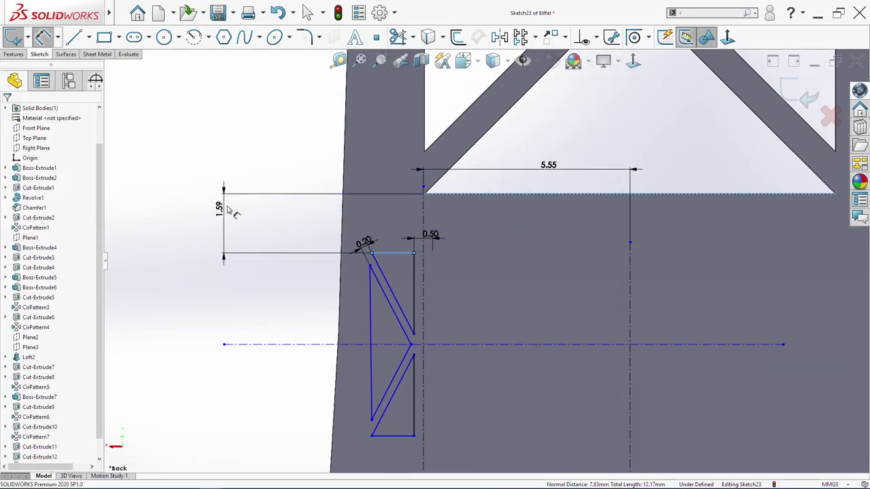
{"action": "left_click", "coordinate": [228, 210]}
{"action": "type", "text": "0.7"}
{"action": "key", "text": "Return"}
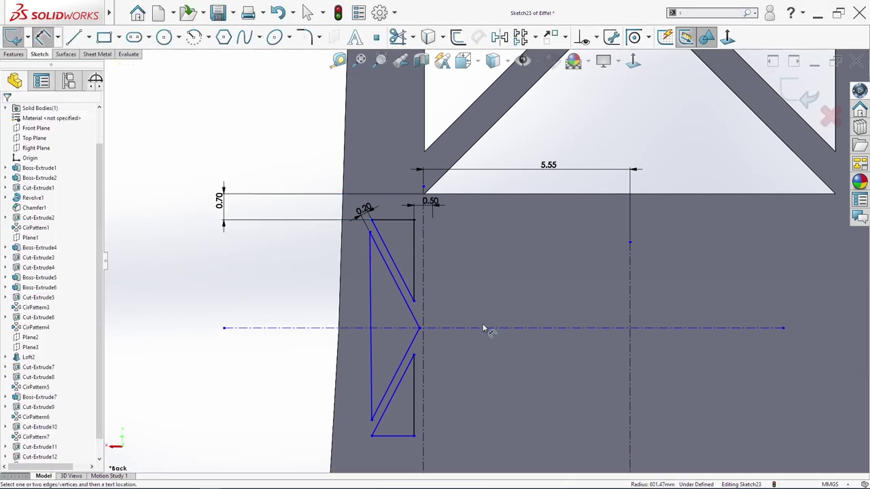
Dimension the distance from the upper triangle's horizontal side to the horizontal centerline to 2.75 mm
{"action": "left_click", "coordinate": [479, 329]}
{"action": "left_click", "coordinate": [398, 220]}
{"action": "left_click", "coordinate": [309, 269]}
{"action": "type", "text": "2.75"}
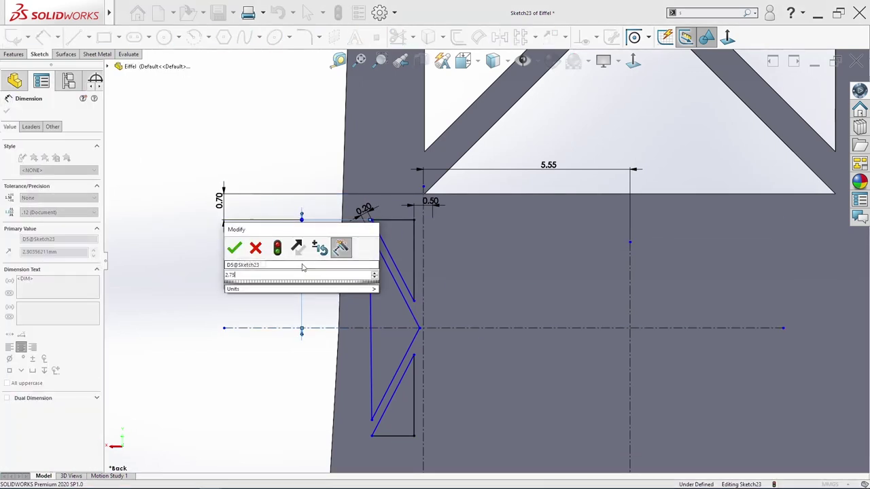
{"action": "key", "text": "Return"}
{"action": "key", "text": "Escape"}
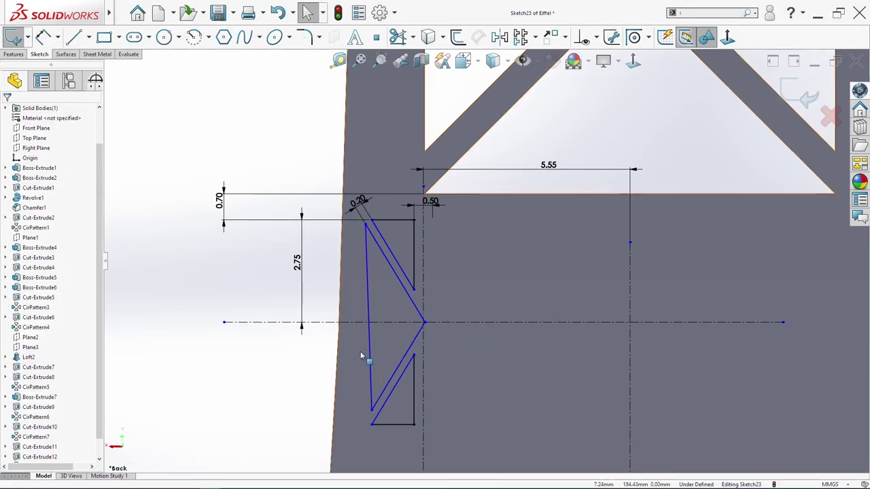
Make the outer triangle's long side vertical and its inner corner coincident with the lower triangle's vertical side
{"action": "left_click", "coordinate": [370, 352]}
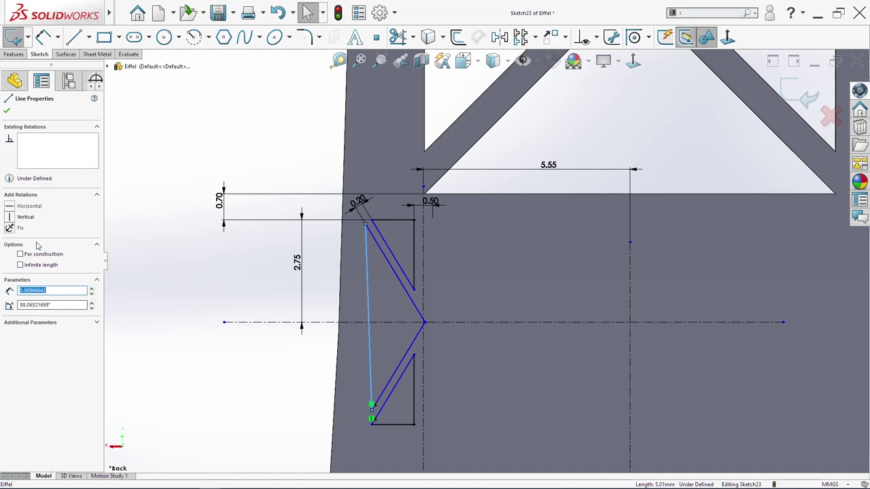
{"action": "left_click", "coordinate": [28, 219]}
{"action": "key", "text": "Escape"}
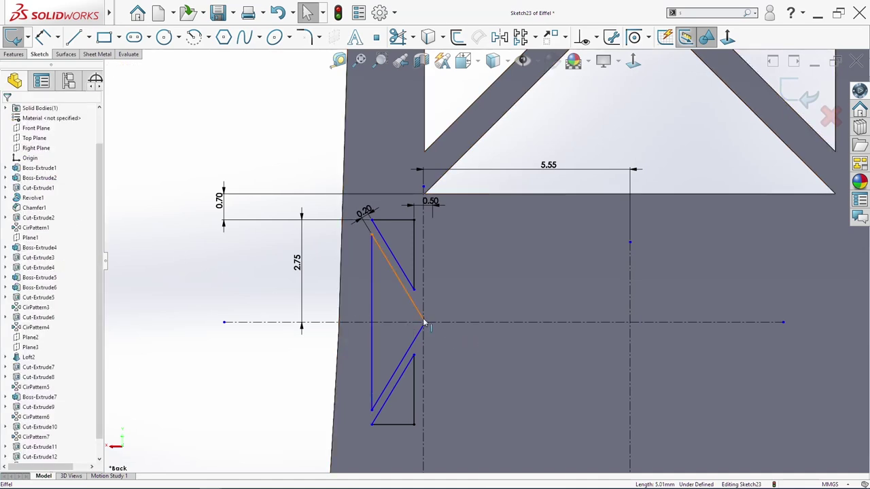
{"action": "left_click", "coordinate": [425, 323]}
{"action": "left_click", "coordinate": [414, 366], "text": "ctrl"}
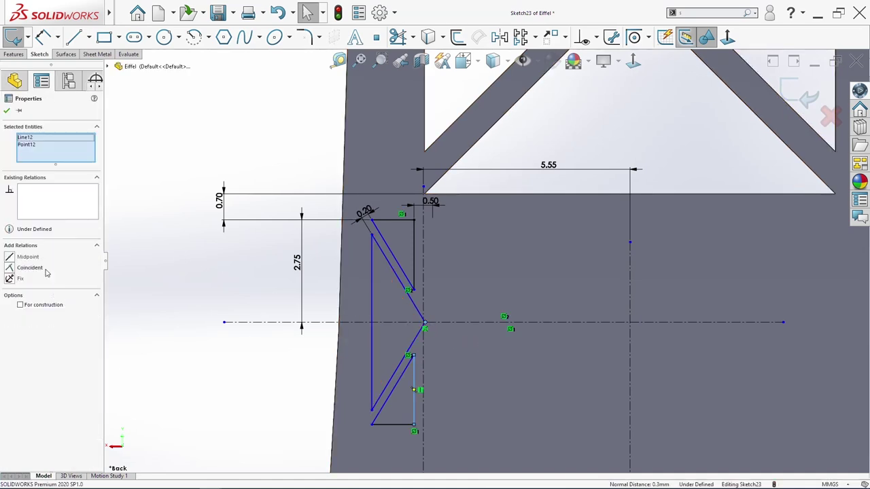
{"action": "left_click", "coordinate": [29, 268]}
{"action": "key", "text": "Escape"}
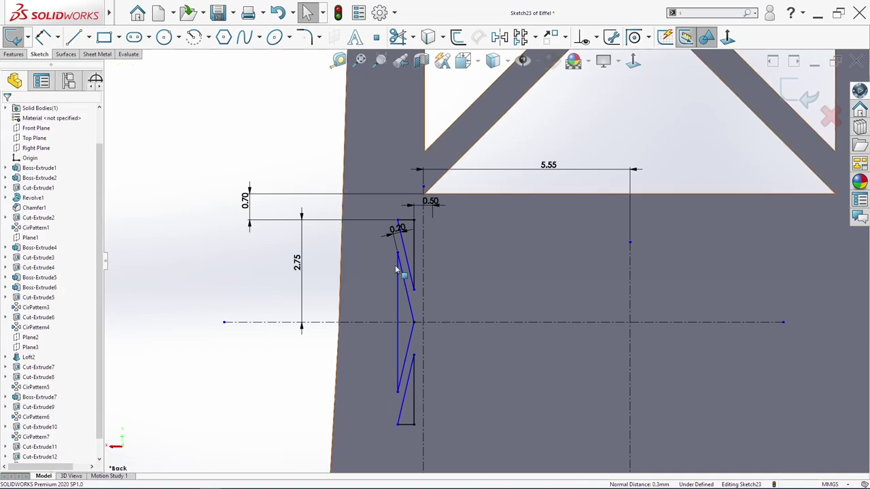
Widen the outer triangle and dimension its outer side 1.6 mm from the adjacent vertical centerline
{"action": "left_click_drag", "start_coordinate": [398, 254], "coordinate": [369, 253]}
{"action": "key", "text": "Escape"}
{"action": "key", "text": "s"}
{"action": "left_click", "coordinate": [538, 247]}
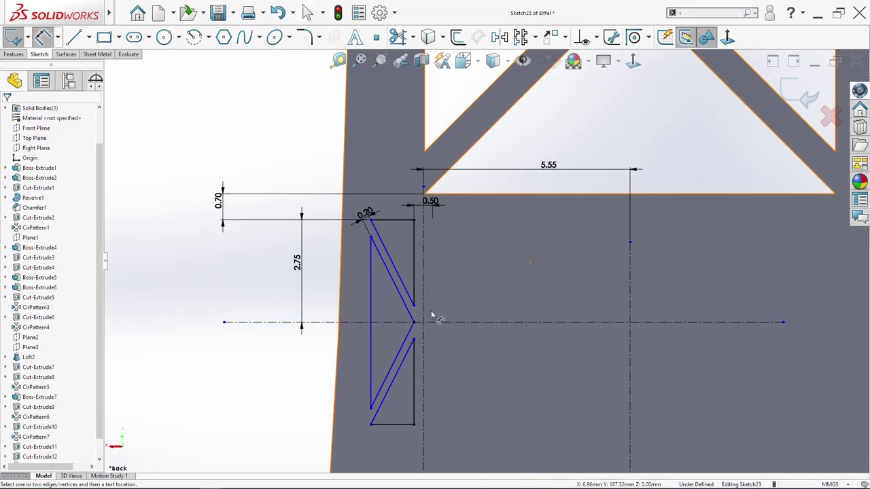
{"action": "left_click", "coordinate": [424, 313]}
{"action": "left_click", "coordinate": [370, 305]}
{"action": "left_click", "coordinate": [381, 167]}
{"action": "type", "text": "1.6"}
{"action": "key", "text": "Return"}
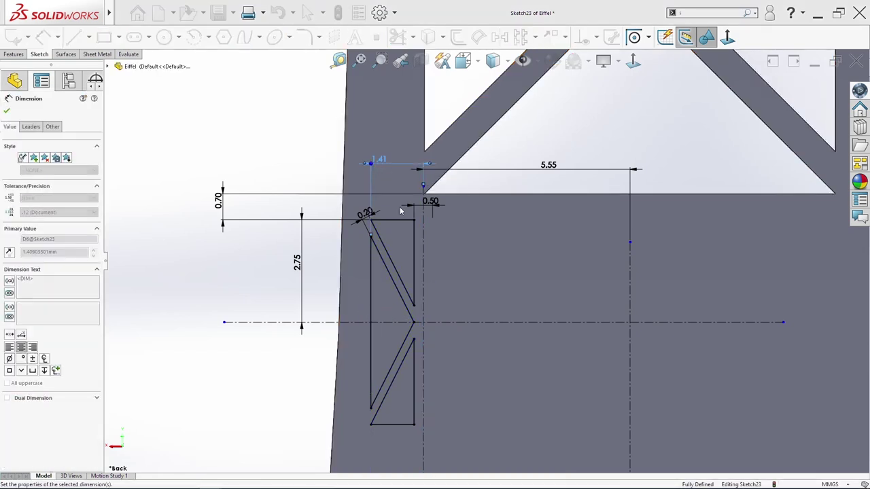
Mirror the three triangles about the adjacent vertical centerline
{"action": "mouse_move", "coordinate": [284, 166]}
{"action": "left_mouse_down"}
{"action": "mouse_move", "coordinate": [327, 210]}
{"action": "mouse_move", "coordinate": [479, 446]}
{"action": "left_mouse_up"}
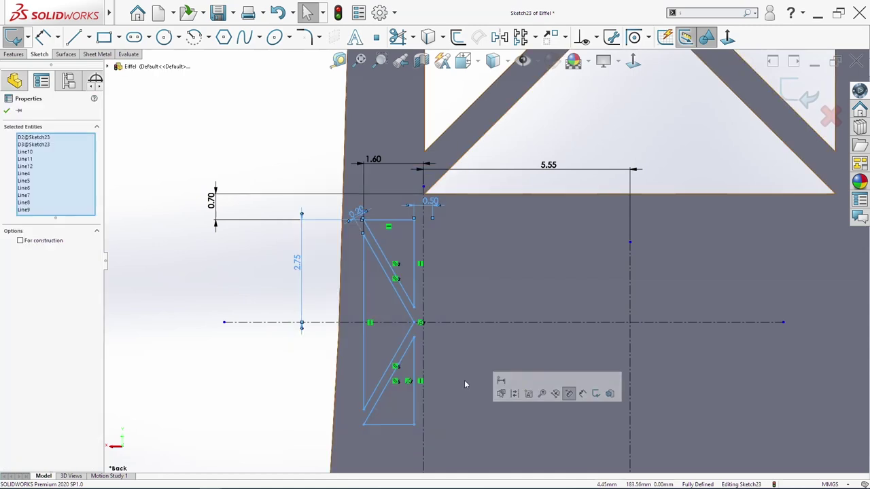
{"action": "left_click", "coordinate": [423, 289], "text": "ctrl"}
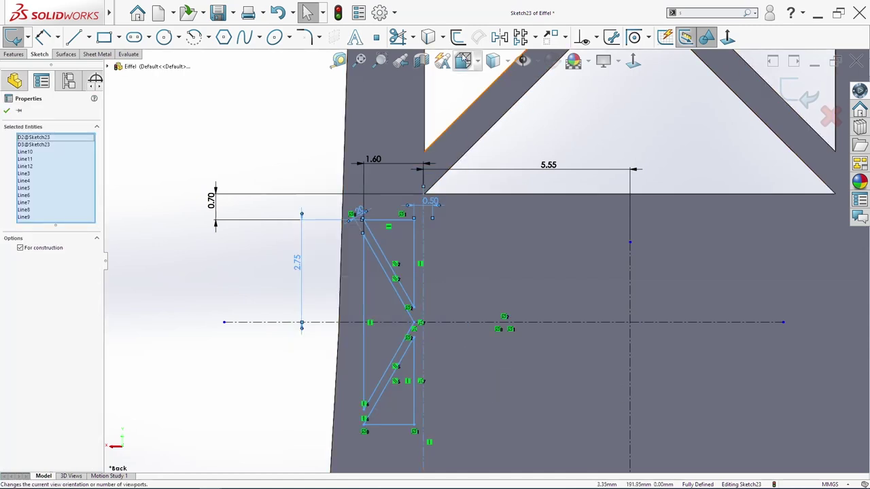
{"action": "left_click", "coordinate": [501, 39]}
Create a linear sketch pattern of the mirrored lattice unit across the shaft, with 4 instances spaced 3.7 mm apart
{"action": "scroll", "coordinate": [521, 353], "scroll_direction": "up", "scroll_amount": 3}
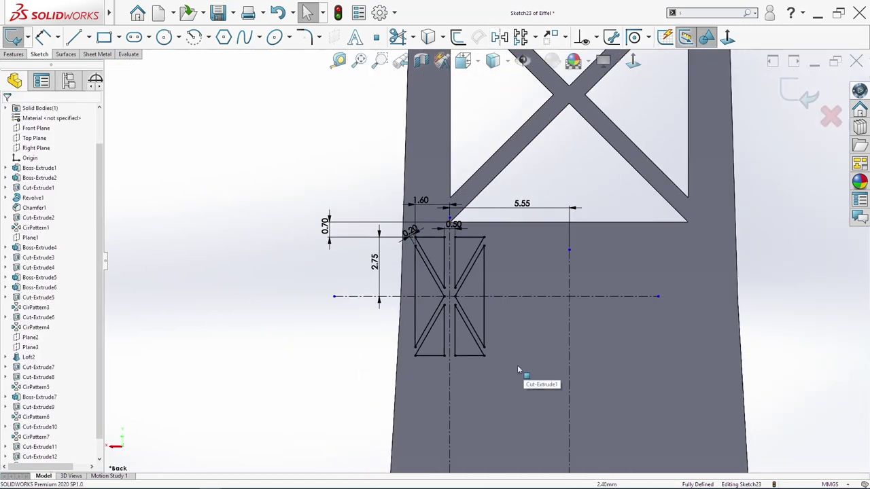
{"action": "scroll", "coordinate": [520, 365], "scroll_direction": "down", "scroll_amount": 1}
{"action": "mouse_move", "coordinate": [318, 175]}
{"action": "left_mouse_down"}
{"action": "mouse_move", "coordinate": [450, 281]}
{"action": "mouse_move", "coordinate": [527, 367]}
{"action": "left_mouse_up"}
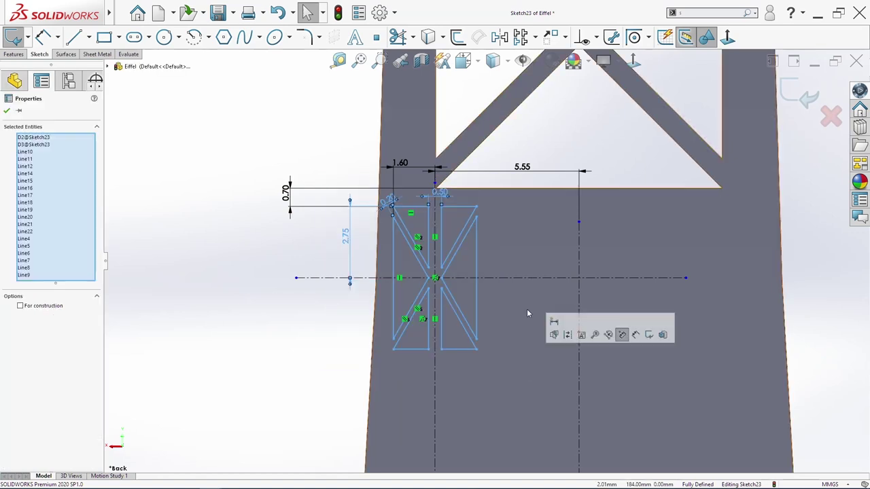
{"action": "left_click", "coordinate": [521, 38]}
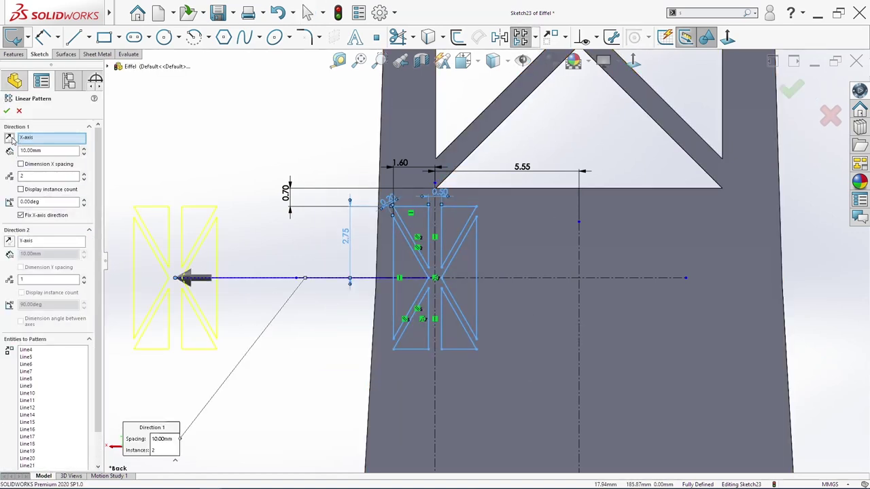
{"action": "left_click", "coordinate": [10, 138]}
{"action": "type", "text": ".7"}
{"action": "key", "text": "Return"}
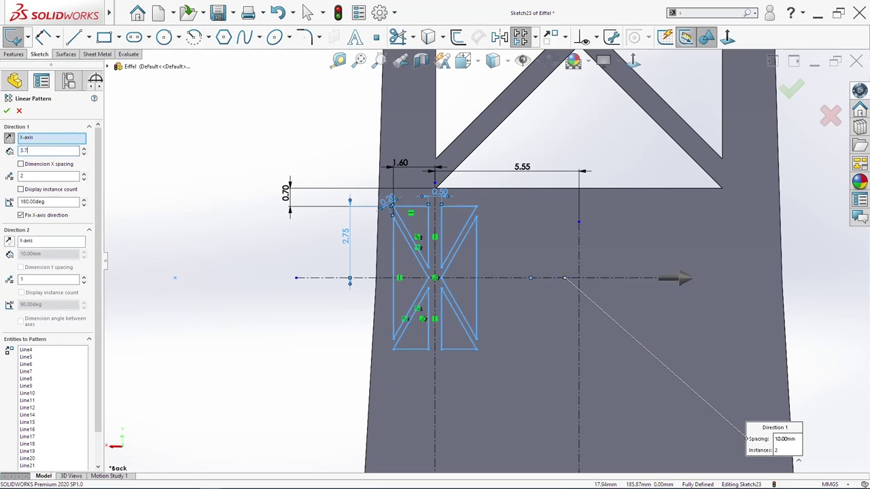
{"action": "left_click", "coordinate": [84, 175]}
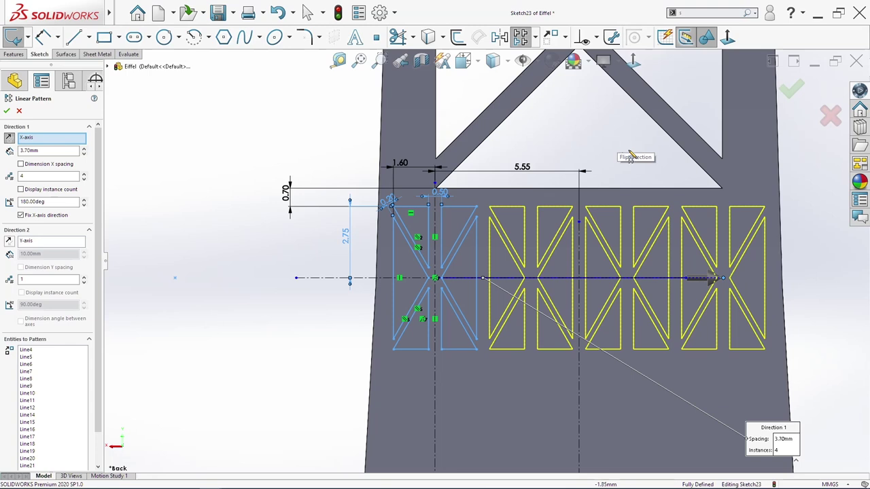
{"action": "left_click", "coordinate": [796, 97]}
{"action": "left_click", "coordinate": [790, 290]}
Dimension the horizontal spacing between the first two lattice units to 3.7 mm
{"action": "key", "text": "s"}
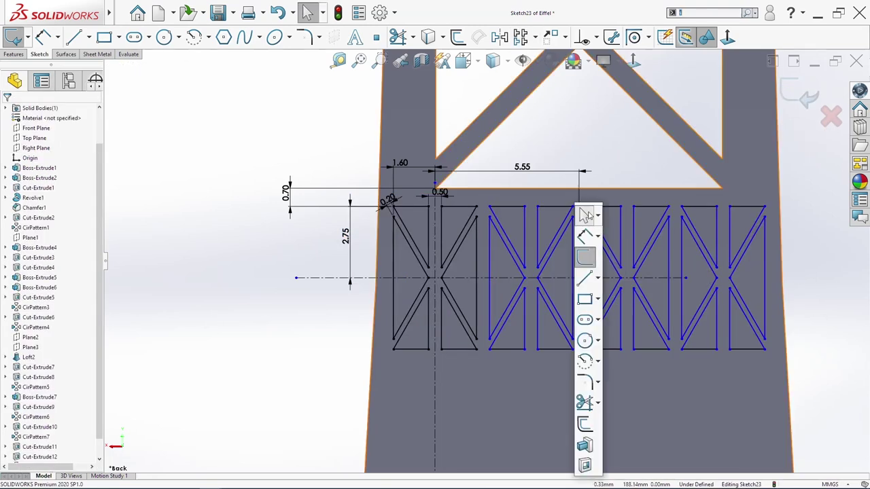
{"action": "left_click", "coordinate": [584, 235]}
{"action": "left_click", "coordinate": [489, 237]}
{"action": "left_click", "coordinate": [394, 236]}
{"action": "left_click", "coordinate": [462, 107]}
{"action": "left_click", "coordinate": [395, 89]}
{"action": "key", "text": "Escape"}
Pattern the whole lattice row downward along the Y-axis with 4 instances spaced 6 mm apart and only one along the X-axis
{"action": "scroll", "coordinate": [460, 233], "scroll_direction": "up", "scroll_amount": 4}
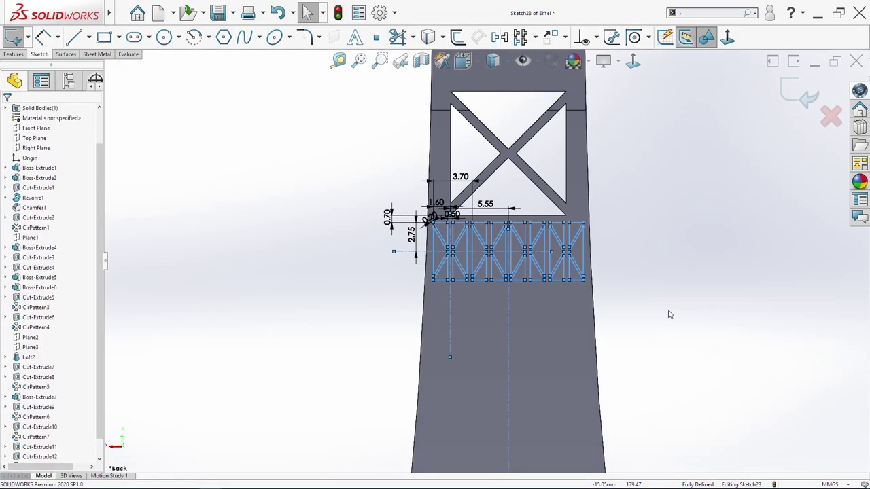
{"action": "left_click_drag", "start_coordinate": [708, 316], "coordinate": [356, 187]}
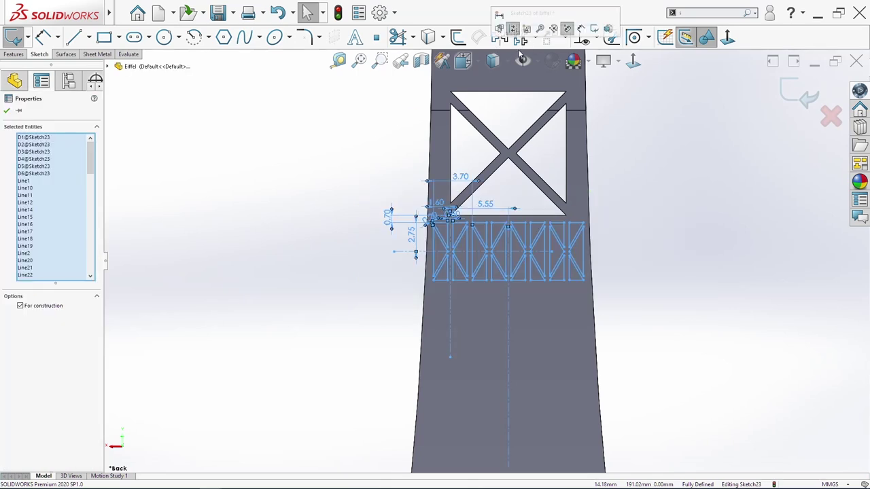
{"action": "left_click", "coordinate": [519, 37]}
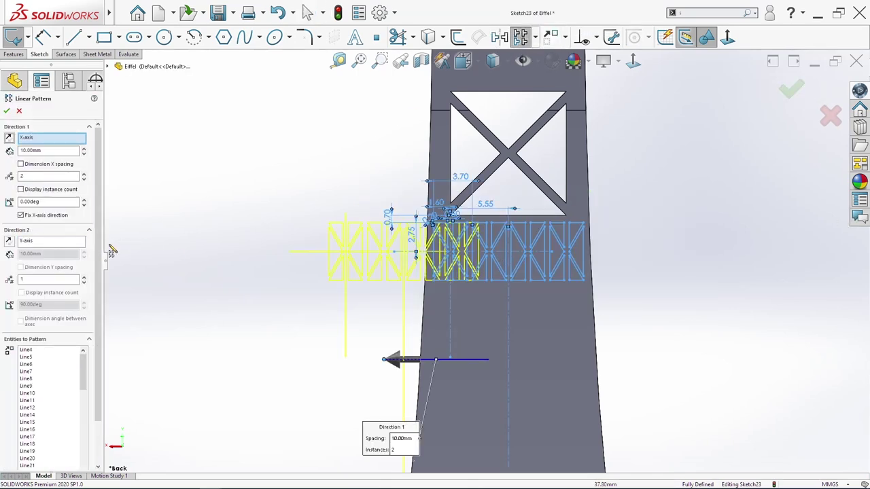
{"action": "left_click", "coordinate": [31, 176]}
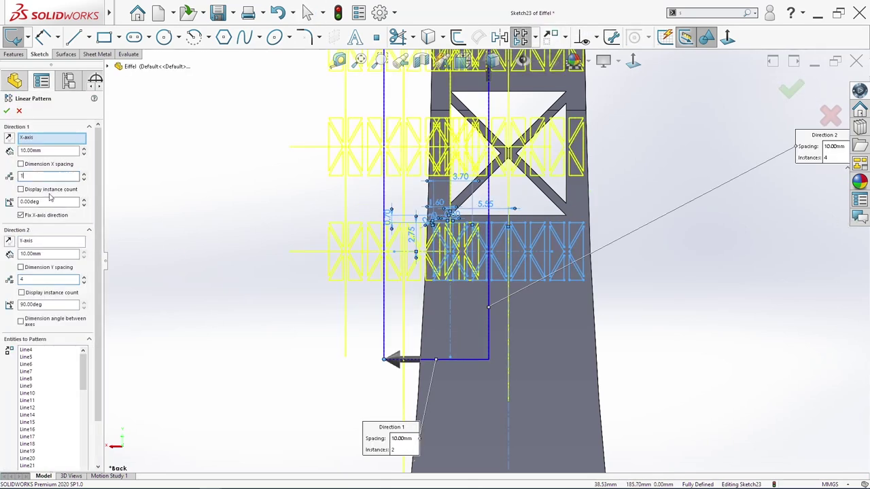
{"action": "left_click", "coordinate": [52, 254]}
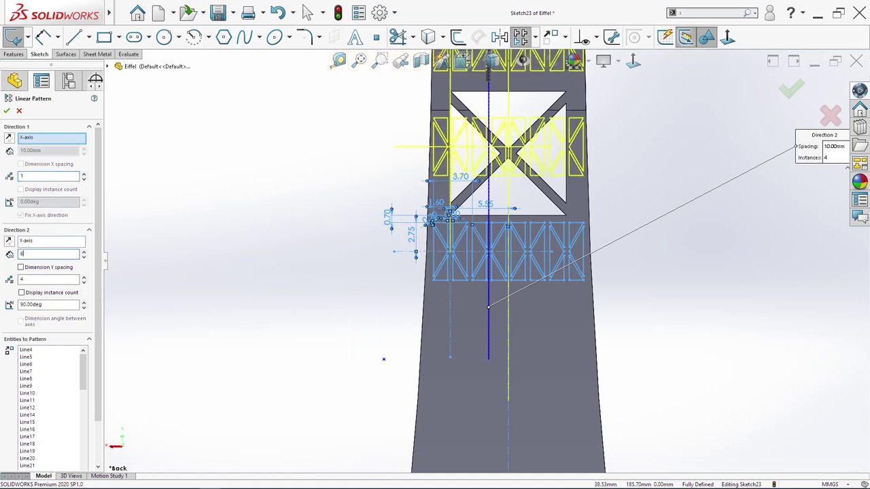
{"action": "type", "text": "6"}
{"action": "key", "text": "Return"}
{"action": "left_click", "coordinate": [9, 240]}
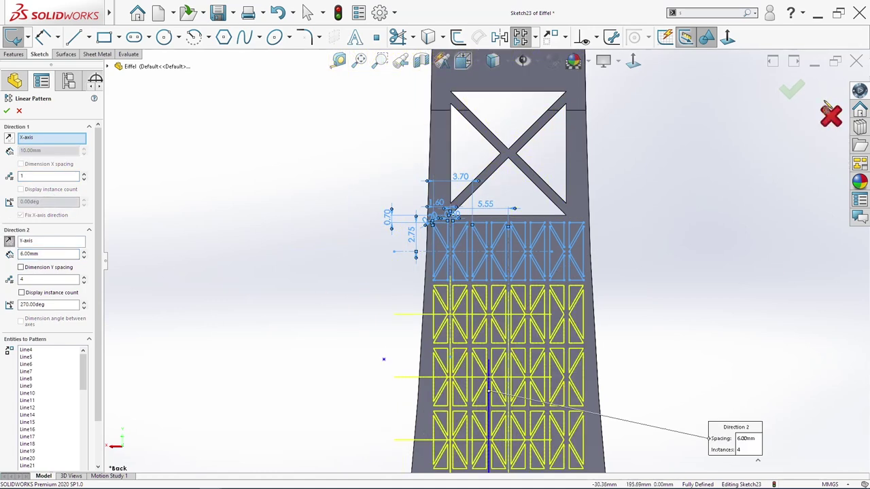
{"action": "left_click", "coordinate": [791, 89]}
Dimension the vertical spacing between the first two lattice rows to 6 mm
{"action": "key", "text": "s"}
{"action": "left_click", "coordinate": [597, 247]}
{"action": "left_click", "coordinate": [466, 207]}
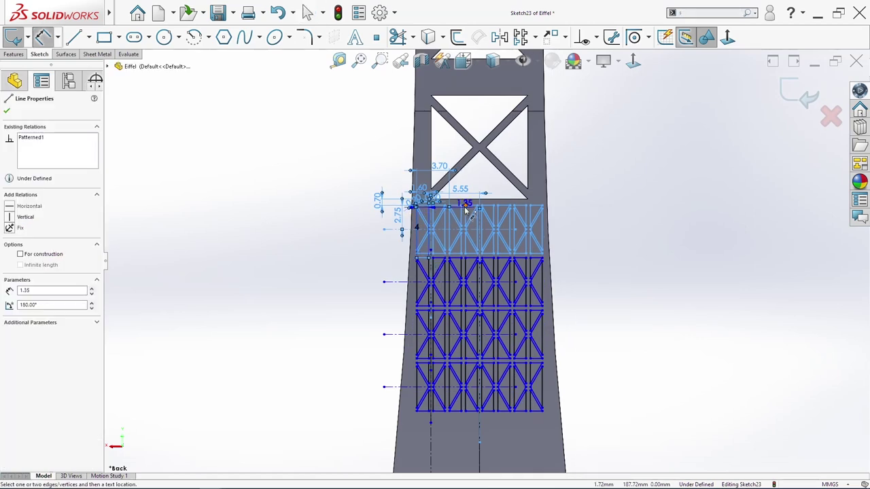
{"action": "left_click", "coordinate": [456, 207]}
{"action": "left_click", "coordinate": [297, 211]}
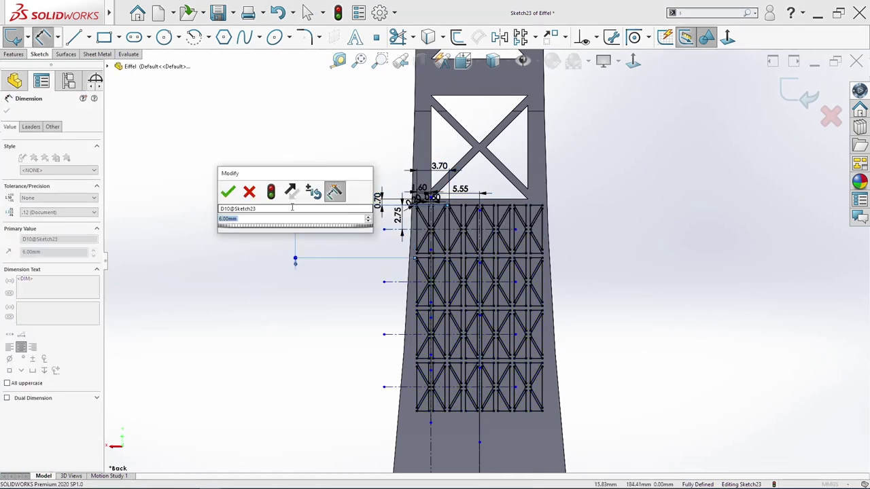
{"action": "left_click", "coordinate": [227, 193]}
{"action": "key", "text": "Escape"}
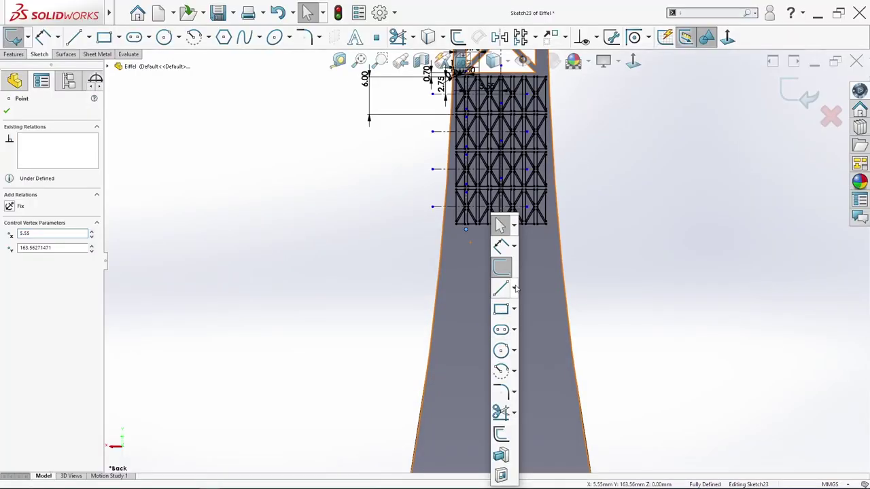
Sketch a nearly vertical centerline about 22.5 mm long down the middle of the shaft, below the lattice
{"action": "left_click", "coordinate": [515, 289]}
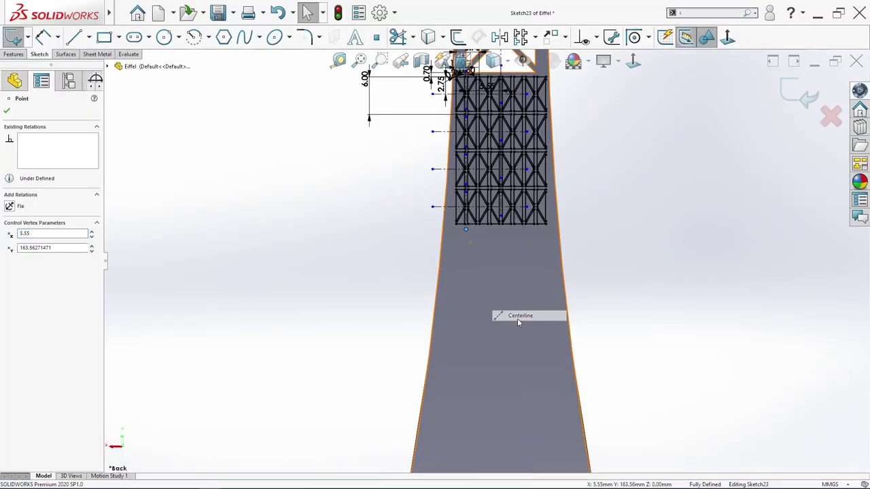
{"action": "left_click", "coordinate": [517, 315]}
{"action": "left_click", "coordinate": [503, 270]}
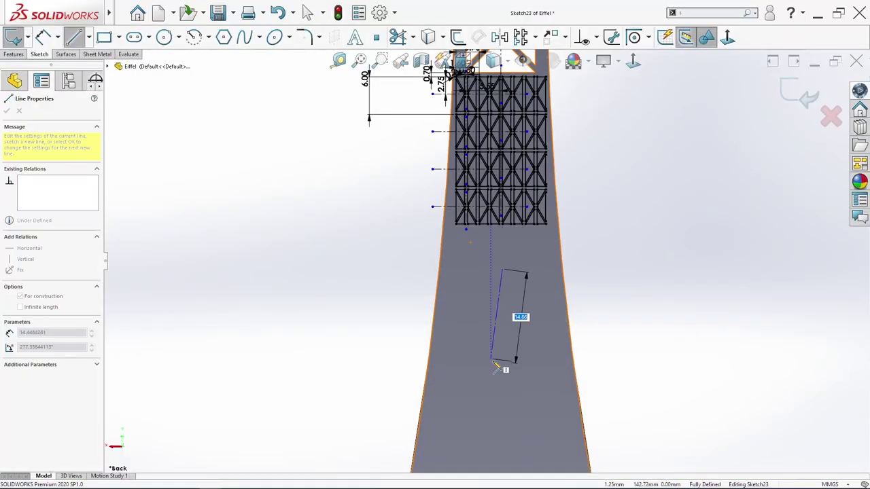
{"action": "left_click", "coordinate": [506, 411]}
{"action": "key", "text": "Escape"}
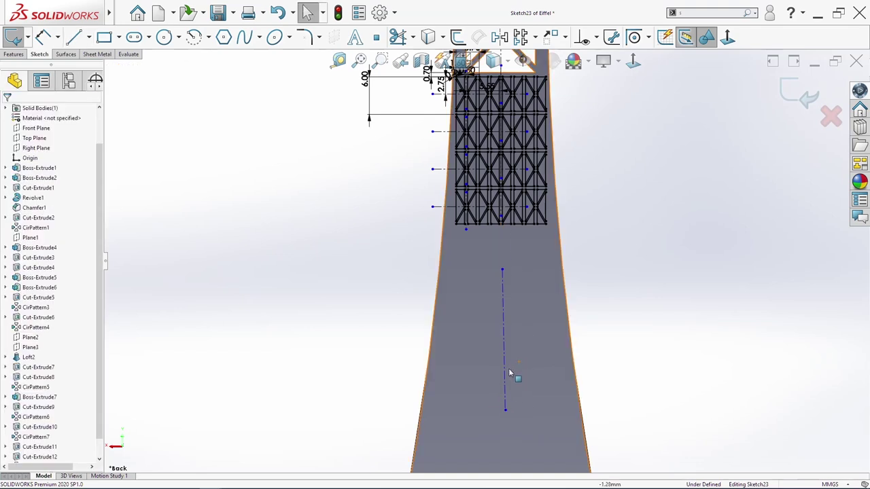
Constrain the new centerline to be vertical and coincident with the origin
{"action": "left_click", "coordinate": [506, 374]}
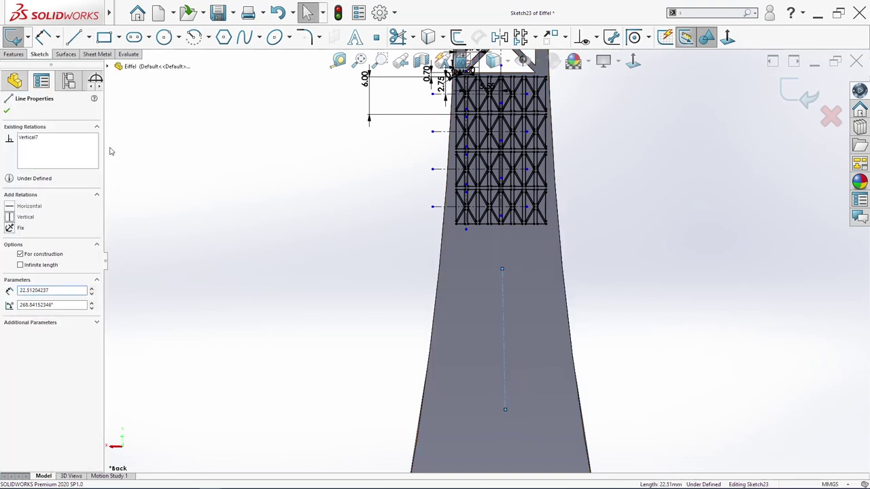
{"action": "left_click", "coordinate": [108, 66]}
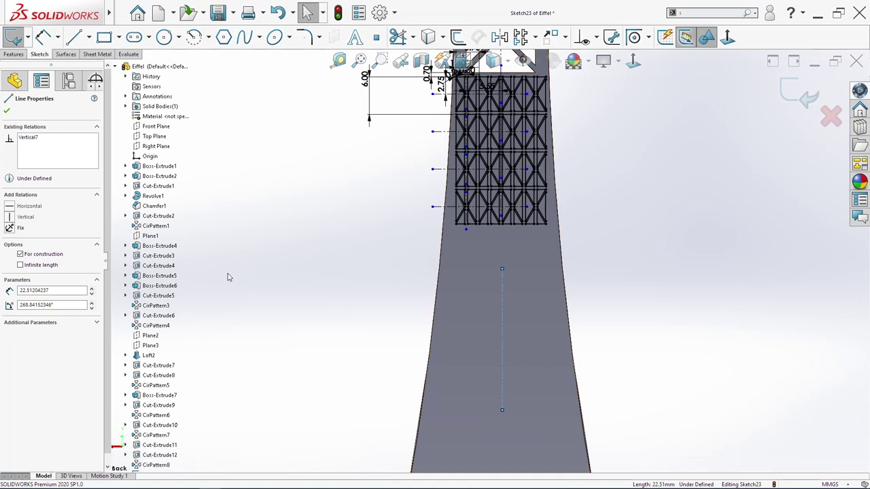
{"action": "left_click", "coordinate": [150, 156], "text": "ctrl"}
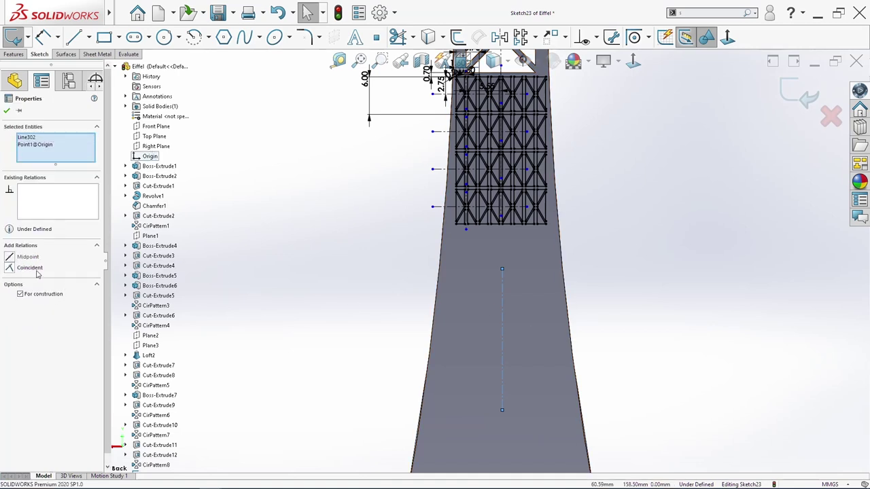
{"action": "left_click", "coordinate": [337, 324]}
Extend the centerline's upper end to just below the lattice, making it about 28.8 mm long
{"action": "scroll", "coordinate": [483, 373], "scroll_direction": "down", "scroll_amount": 2}
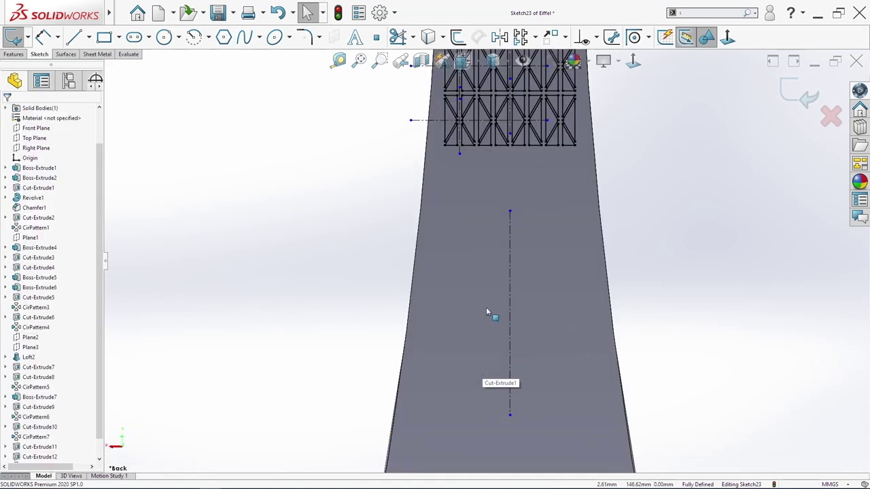
{"action": "scroll", "coordinate": [454, 265], "scroll_direction": "down", "scroll_amount": 1}
{"action": "left_click_drag", "start_coordinate": [525, 204], "coordinate": [526, 134]}
{"action": "key", "text": "Escape"}
{"action": "scroll", "coordinate": [513, 183], "scroll_direction": "down", "scroll_amount": 1}
Sketch a narrow downward-pointing triangle between the shaft's left edge and the centerline, and merge its two open endpoints at the lower tip
{"action": "key", "text": "s"}
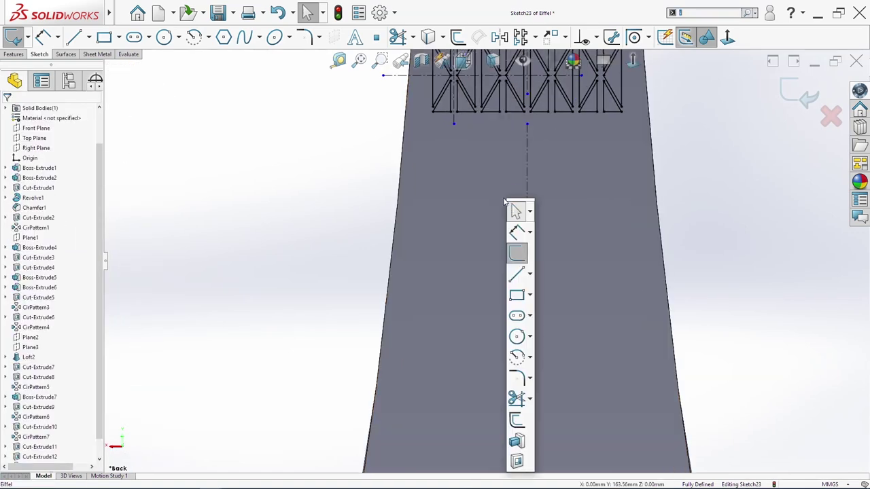
{"action": "left_click", "coordinate": [516, 271]}
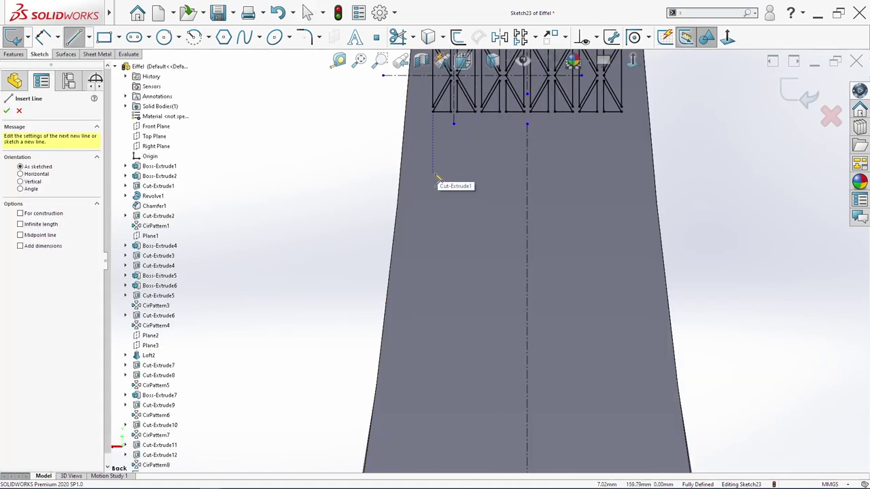
{"action": "mouse_move", "coordinate": [432, 179]}
{"action": "left_mouse_down"}
{"action": "mouse_move", "coordinate": [417, 331]}
{"action": "mouse_move", "coordinate": [480, 226]}
{"action": "mouse_move", "coordinate": [485, 192]}
{"action": "mouse_move", "coordinate": [433, 178]}
{"action": "left_mouse_up"}
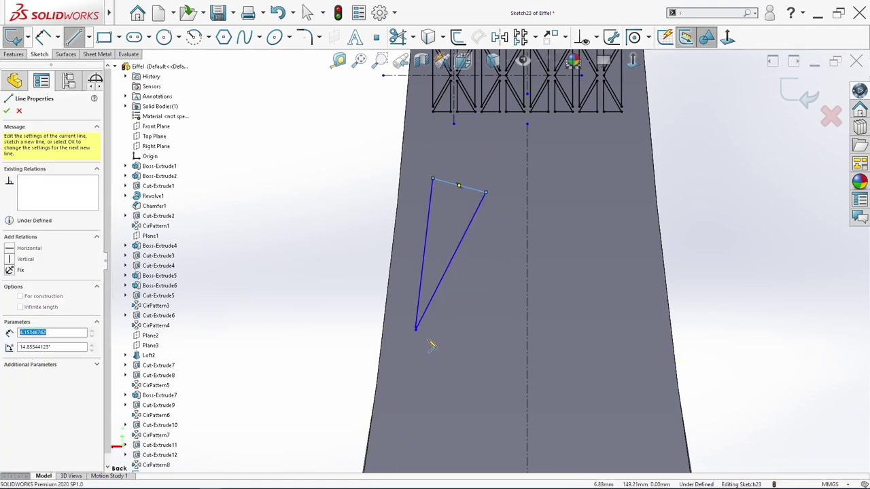
{"action": "key", "text": "Escape"}
{"action": "left_click", "coordinate": [415, 328]}
{"action": "left_click", "coordinate": [416, 328], "text": "ctrl"}
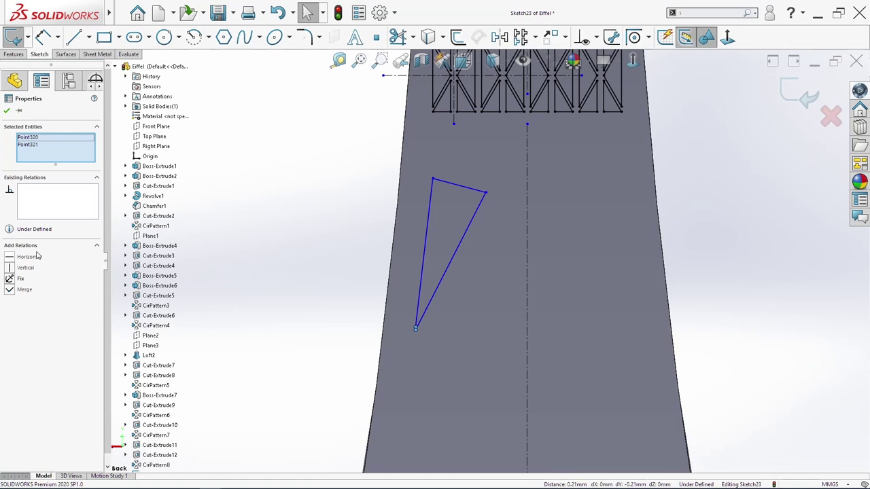
{"action": "left_click", "coordinate": [29, 292]}
Dimension the angle between the triangle's top edge and left side to 96.66°
{"action": "left_click", "coordinate": [456, 185]}
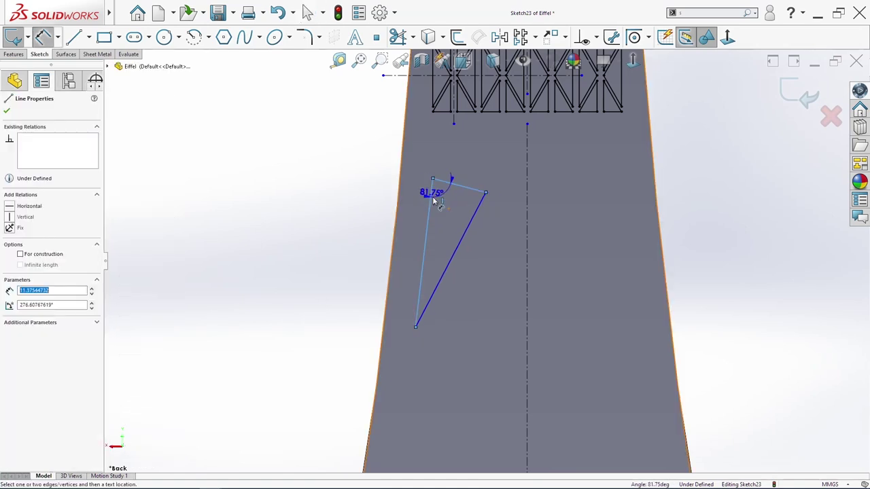
{"action": "left_click", "coordinate": [433, 202]}
{"action": "type", "text": "96"}
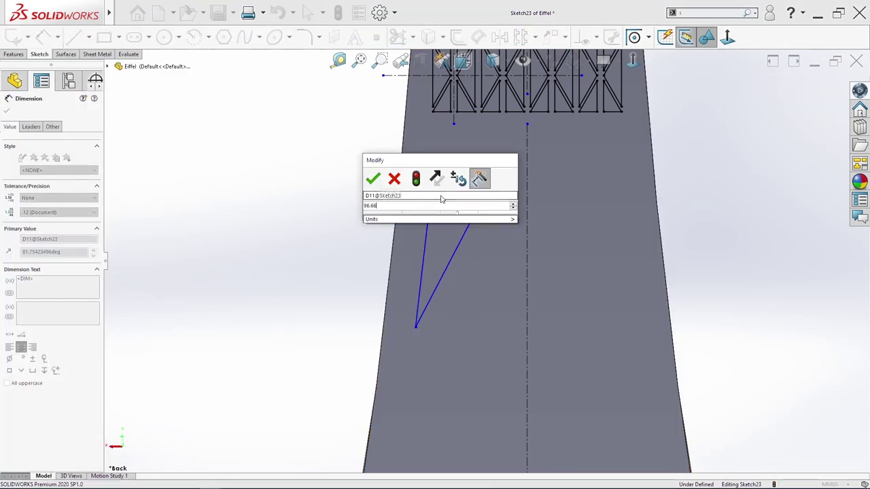
{"action": "type", "text": ".66"}
{"action": "key", "text": "Return"}
{"action": "key", "text": "Escape"}
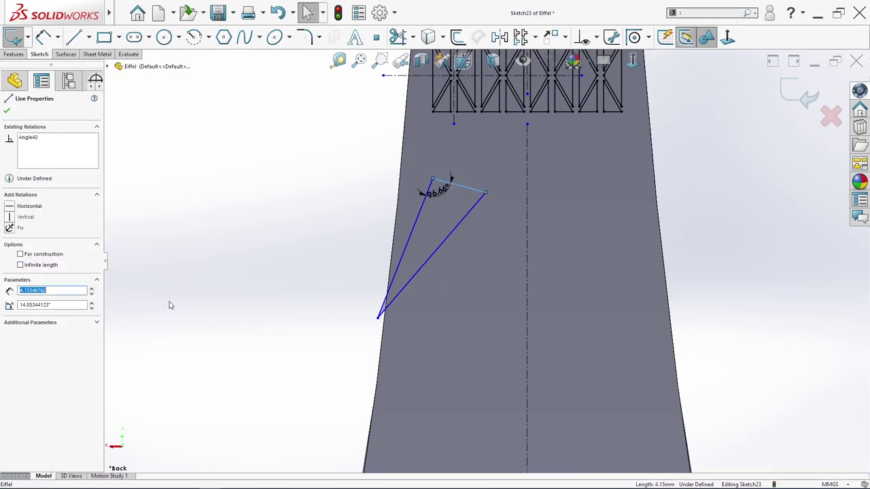
Make the triangle's top edge horizontal and set its length to 4.5 mm
{"action": "left_click", "coordinate": [30, 205]}
{"action": "key", "text": "s"}
{"action": "left_click", "coordinate": [331, 195]}
{"action": "left_click", "coordinate": [475, 177]}
{"action": "left_click", "coordinate": [474, 158]}
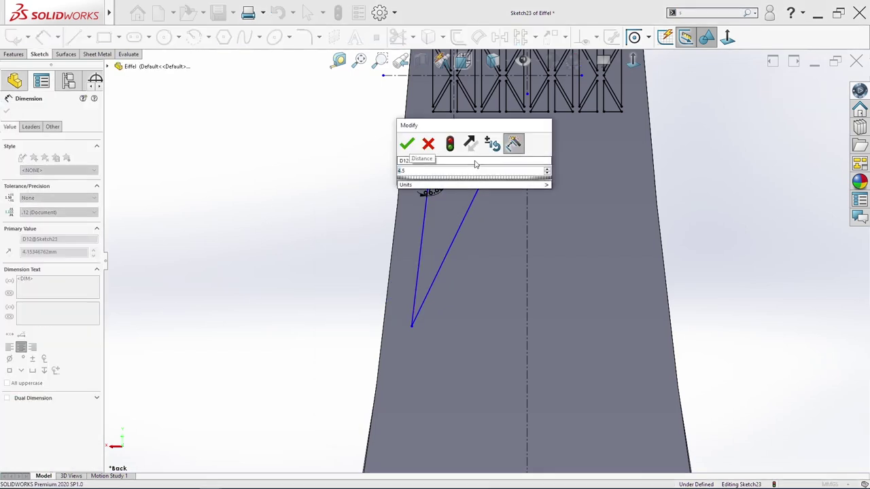
{"action": "key", "text": "Return"}
Set the vertical distance between the triangle's top edge and the bottom of the lattice to 1.5 mm
{"action": "left_click", "coordinate": [454, 177]}
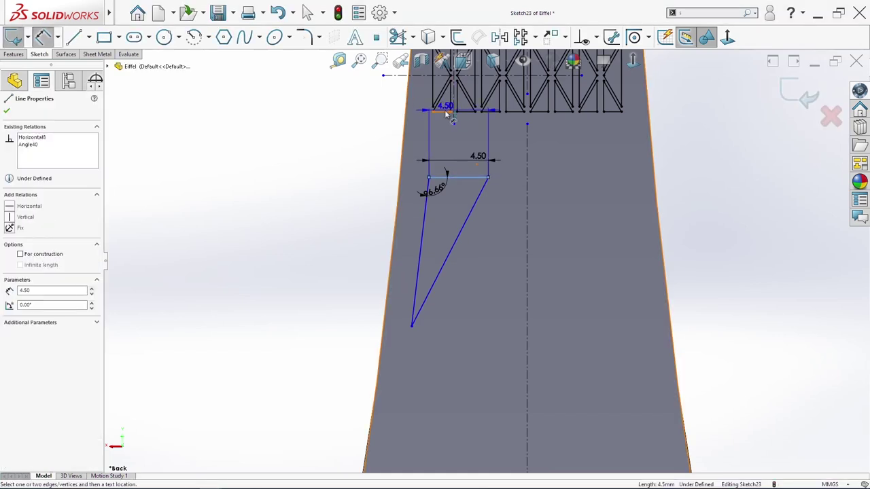
{"action": "left_click", "coordinate": [379, 136]}
{"action": "type", "text": "1.5"}
{"action": "key", "text": "Return"}
Dimension the triangle's left side to an aligned length of 12.8 mm
{"action": "left_click", "coordinate": [406, 201]}
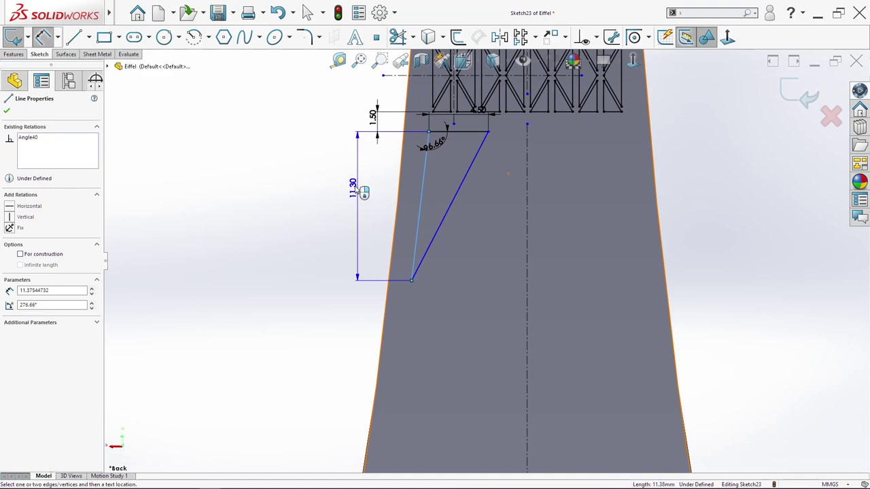
{"action": "left_click", "coordinate": [399, 133]}
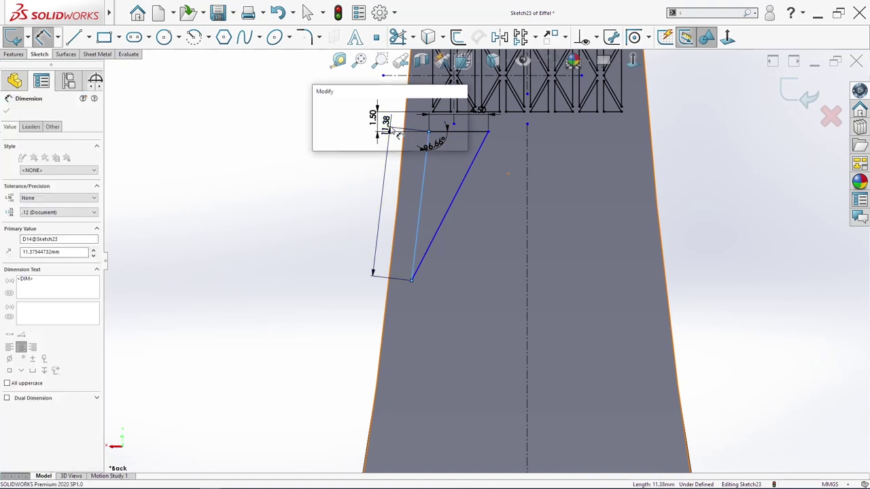
{"action": "type", "text": "12.8"}
{"action": "key", "text": "Return"}
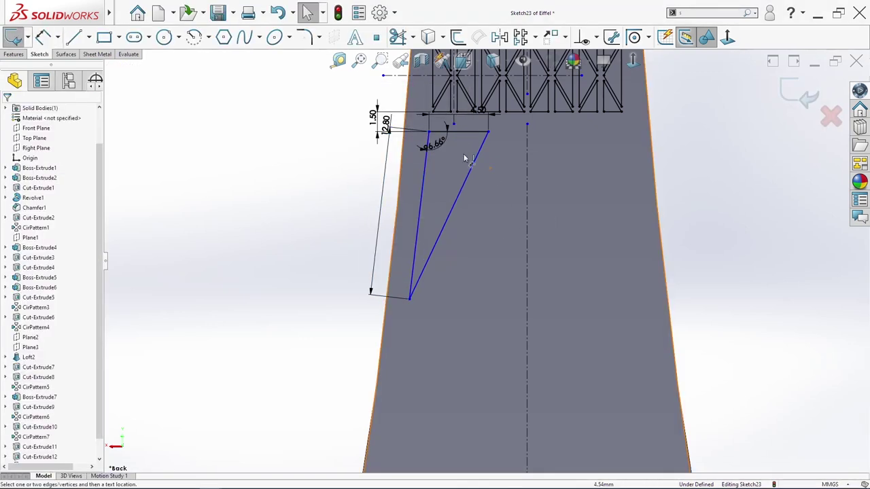
{"action": "left_click", "coordinate": [388, 126]}
{"action": "key", "text": "Escape"}
Set the horizontal distance from the triangle's upper-left corner to the centerline to 7.5 mm
{"action": "left_click", "coordinate": [428, 132]}
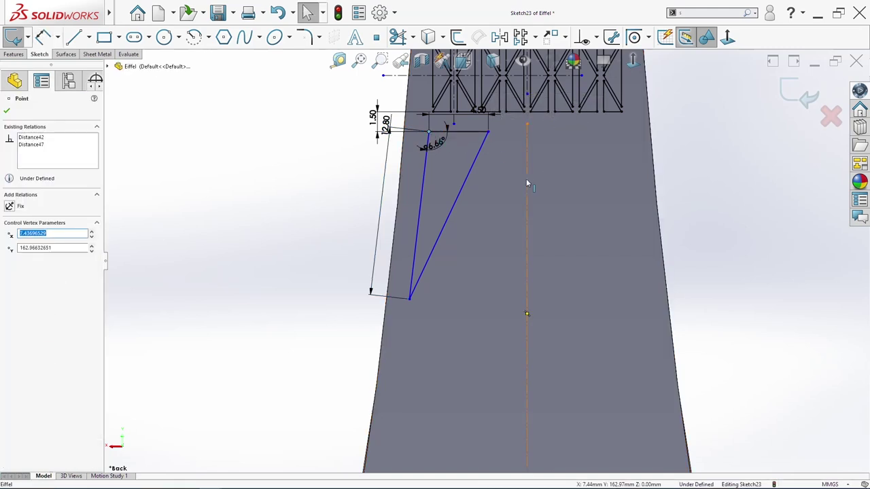
{"action": "right_click", "coordinate": [526, 179]}
{"action": "left_click", "coordinate": [529, 190]}
{"action": "left_click", "coordinate": [526, 188]}
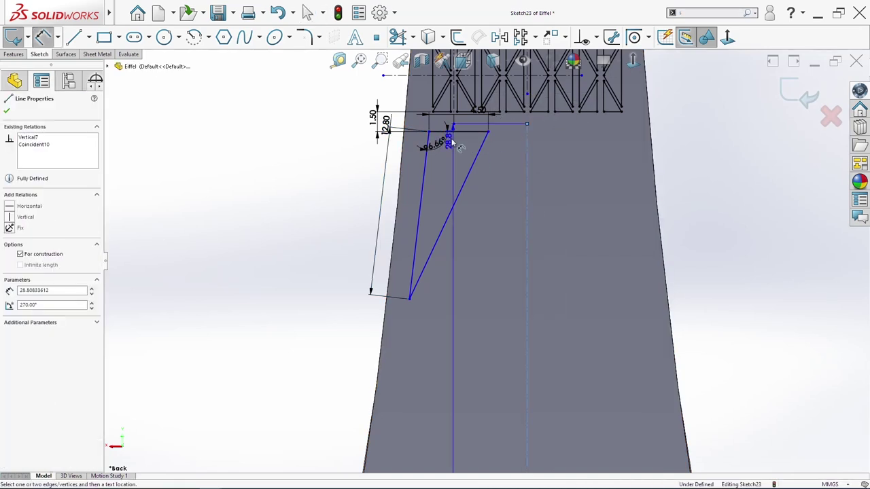
{"action": "left_click", "coordinate": [429, 132]}
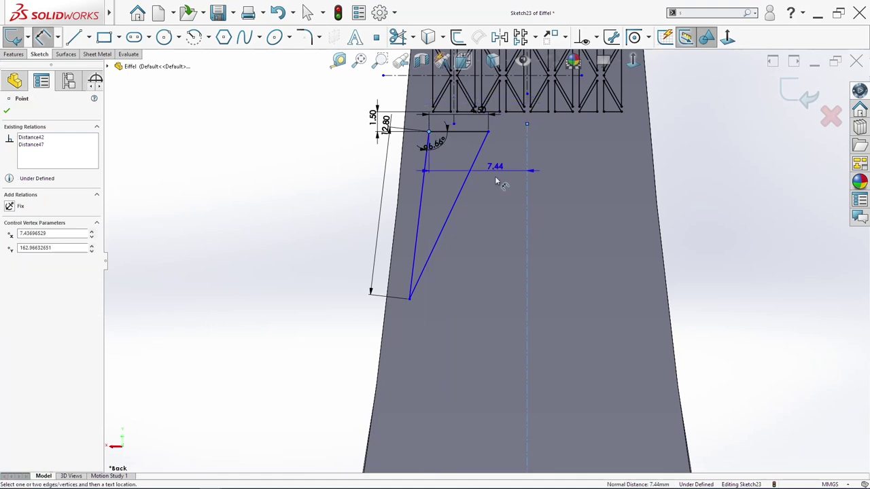
{"action": "left_click", "coordinate": [476, 368]}
{"action": "key", "text": "Return"}
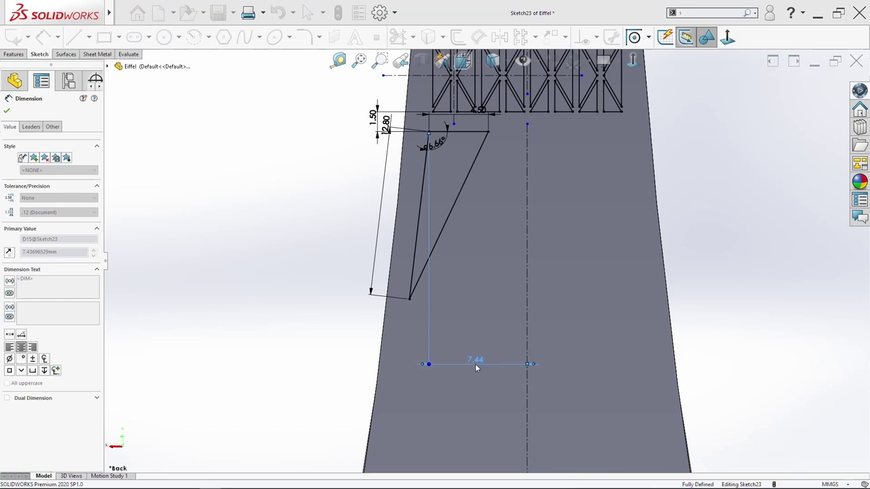
{"action": "key", "text": "Escape"}
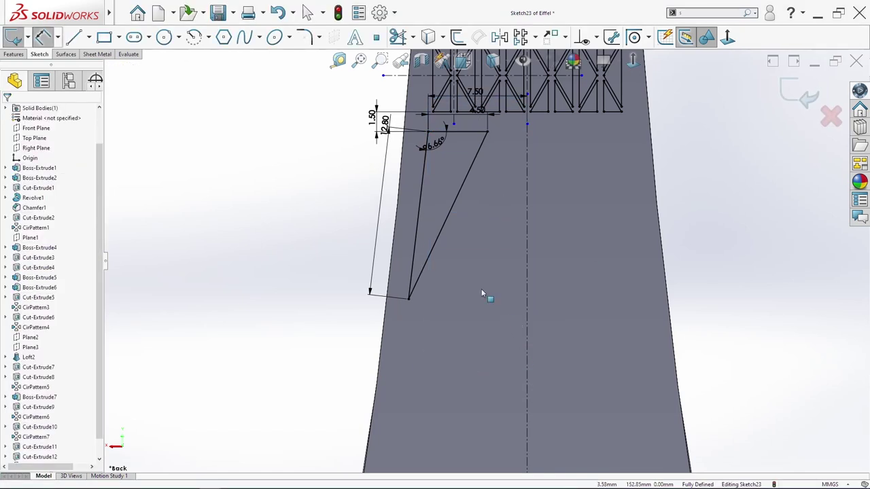
Sketch a smaller upright triangle with a horizontal base about 4.56 mm long, beside the first triangle's lower tip
{"action": "key", "text": "s"}
{"action": "key", "text": "l"}
{"action": "left_click", "coordinate": [422, 299]}
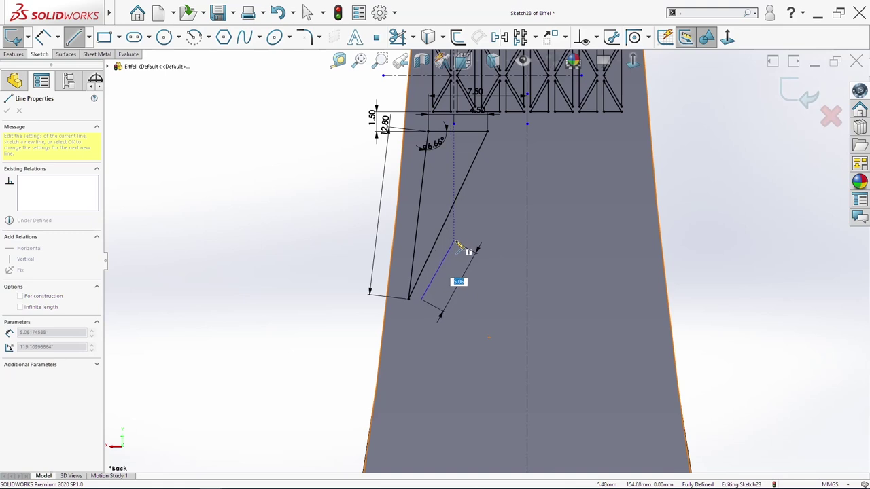
{"action": "left_click", "coordinate": [453, 242]}
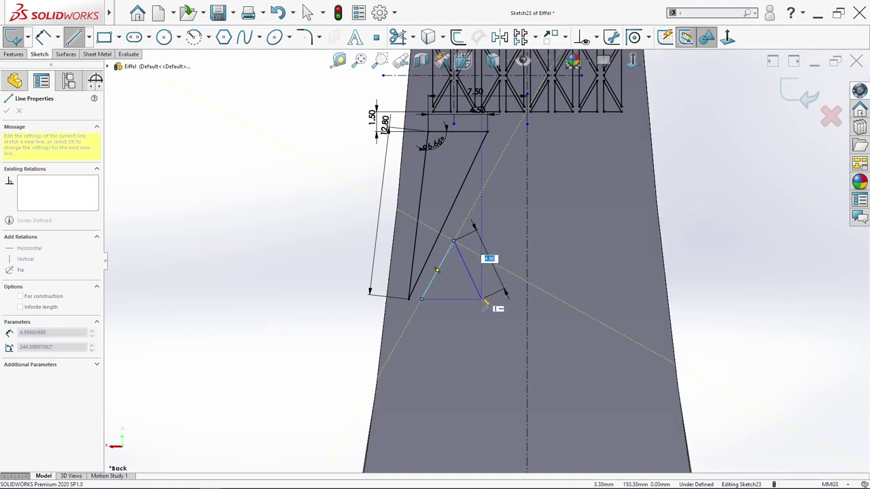
{"action": "left_click", "coordinate": [481, 298]}
{"action": "left_click", "coordinate": [421, 299]}
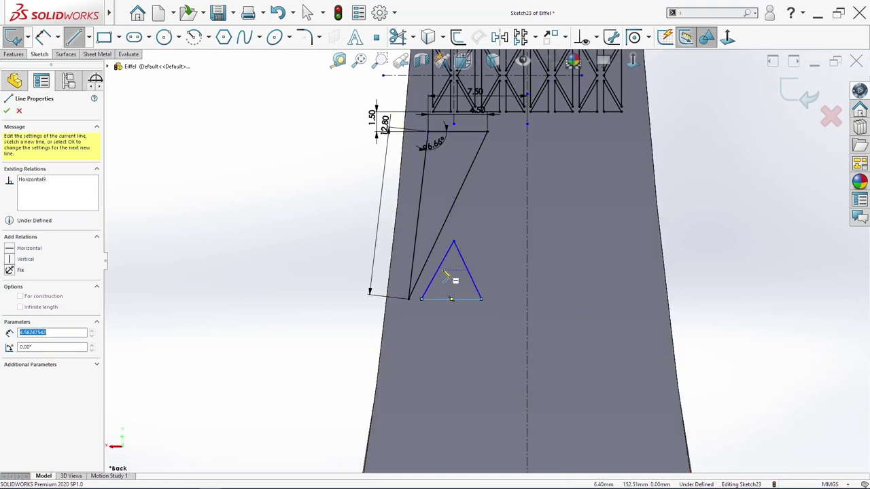
{"action": "key", "text": "Escape"}
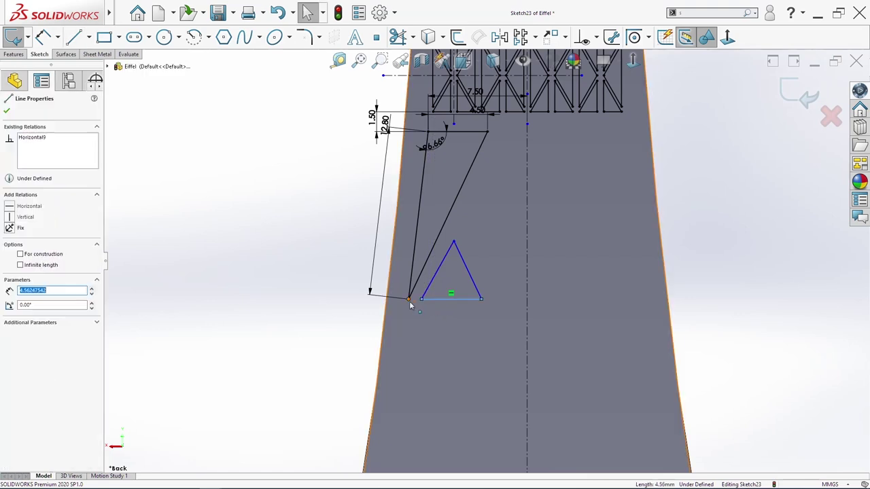
Make the small triangle's base coincident with the first triangle's lower tip and its left side parallel to the first triangle's slanted side
{"action": "left_click", "coordinate": [408, 300], "text": "ctrl"}
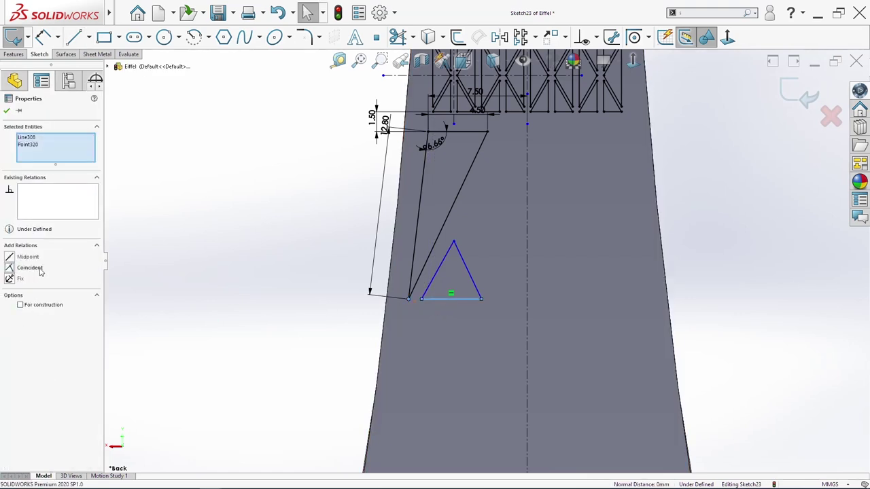
{"action": "key", "text": "Escape"}
{"action": "key", "text": "s"}
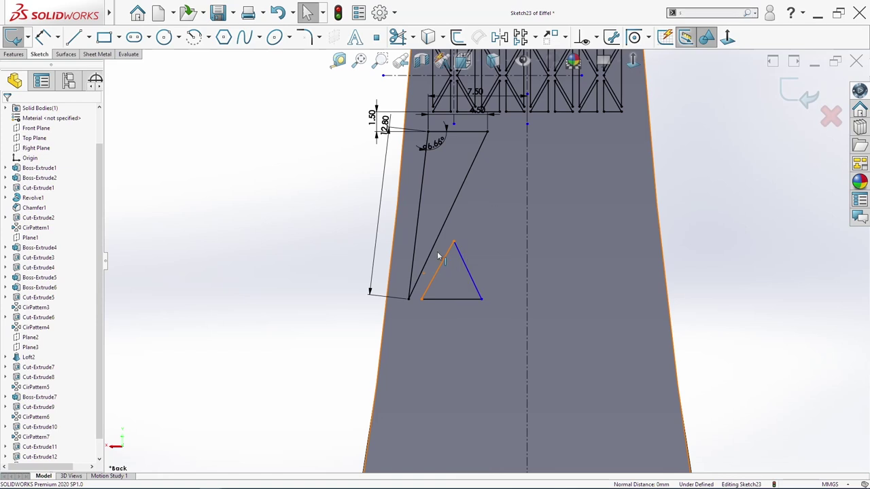
{"action": "left_click", "coordinate": [446, 253]}
{"action": "left_click", "coordinate": [434, 248], "text": "ctrl"}
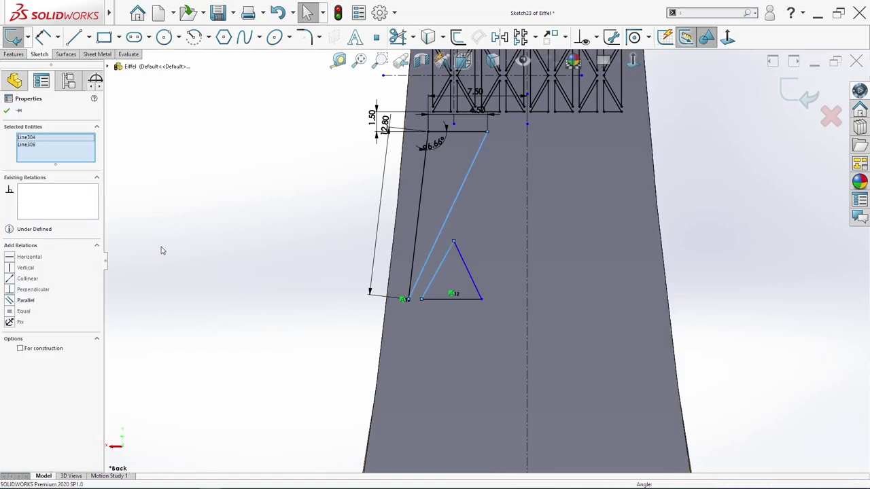
{"action": "left_click", "coordinate": [30, 301]}
{"action": "key", "text": "Escape"}
Dimension the gap between the two parallel slanted sides of the triangles to 0.8 mm
{"action": "key", "text": "s"}
{"action": "left_click", "coordinate": [472, 247]}
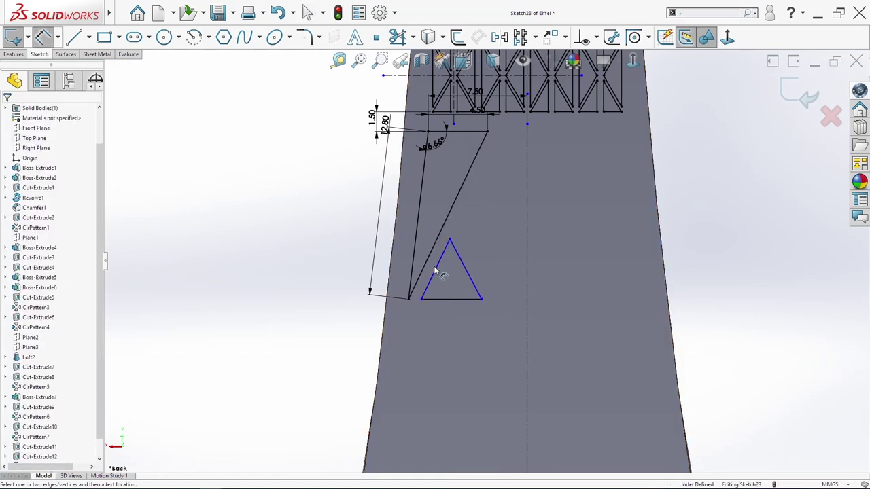
{"action": "left_click", "coordinate": [426, 269]}
{"action": "left_click", "coordinate": [408, 299]}
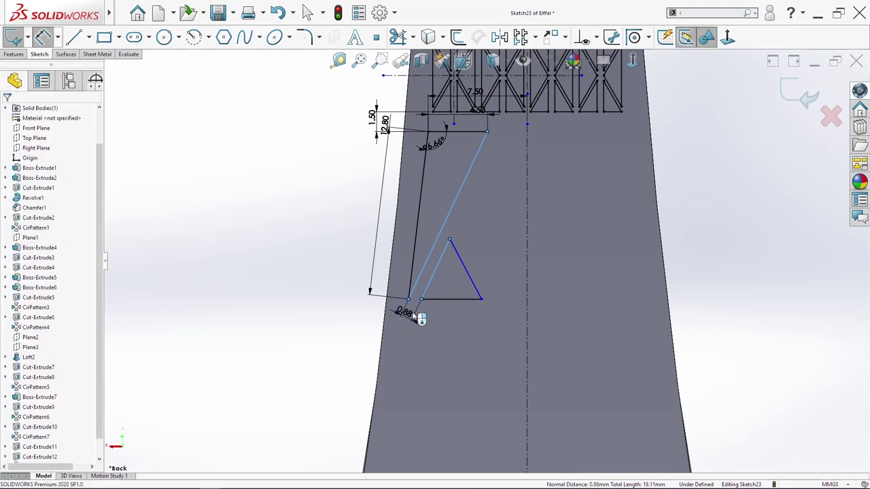
{"action": "left_click", "coordinate": [412, 316]}
{"action": "type", "text": ".8"}
{"action": "key", "text": "Return"}
{"action": "key", "text": "Escape"}
Sketch a closed diamond about 12.2 mm tall between the two triangles and the vertical centerline
{"action": "scroll", "coordinate": [464, 296], "scroll_direction": "down", "scroll_amount": 3}
{"action": "key", "text": "s"}
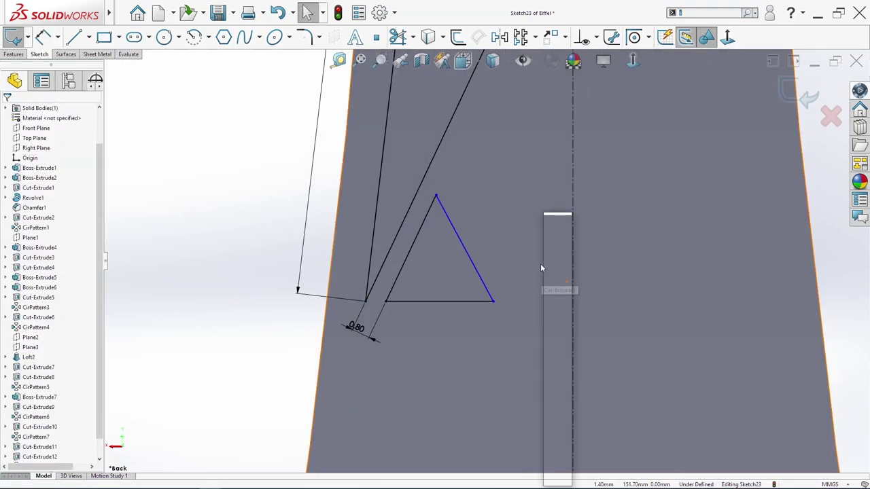
{"action": "left_click", "coordinate": [554, 289]}
{"action": "scroll", "coordinate": [489, 198], "scroll_direction": "up", "scroll_amount": 3}
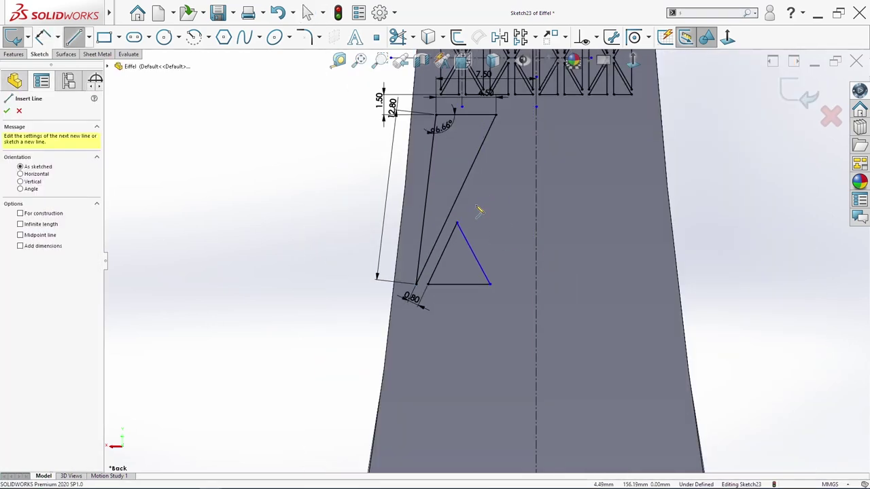
{"action": "left_click", "coordinate": [473, 205]}
{"action": "left_click", "coordinate": [510, 123]}
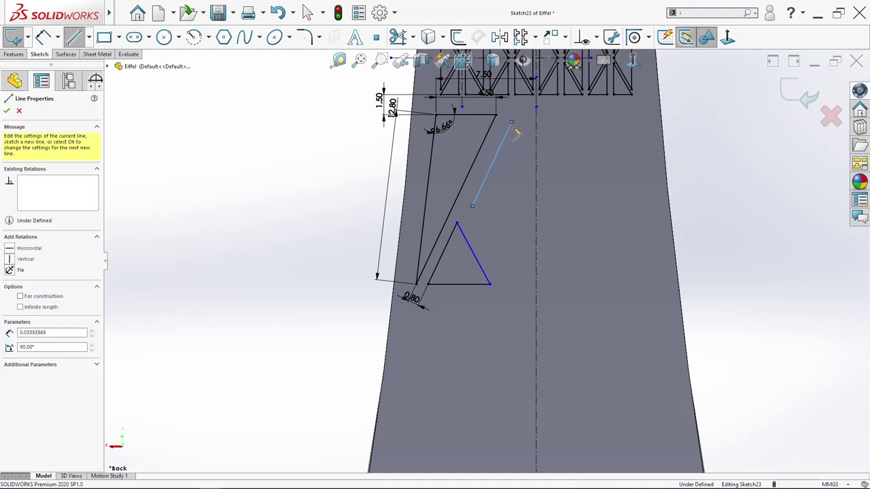
{"action": "left_click", "coordinate": [522, 206]}
{"action": "left_click", "coordinate": [502, 285]}
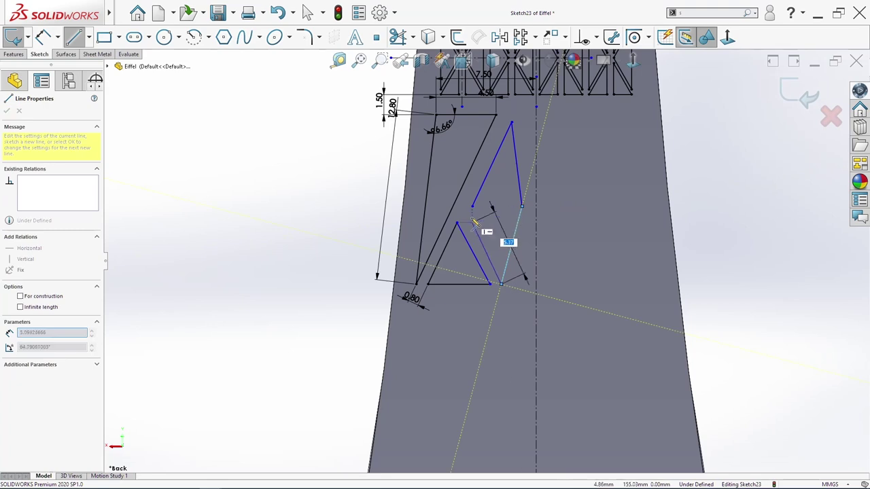
{"action": "key", "text": "Escape"}
Align the diamond's upper and lower tips vertically and its two side corners horizontally
{"action": "left_click", "coordinate": [512, 124]}
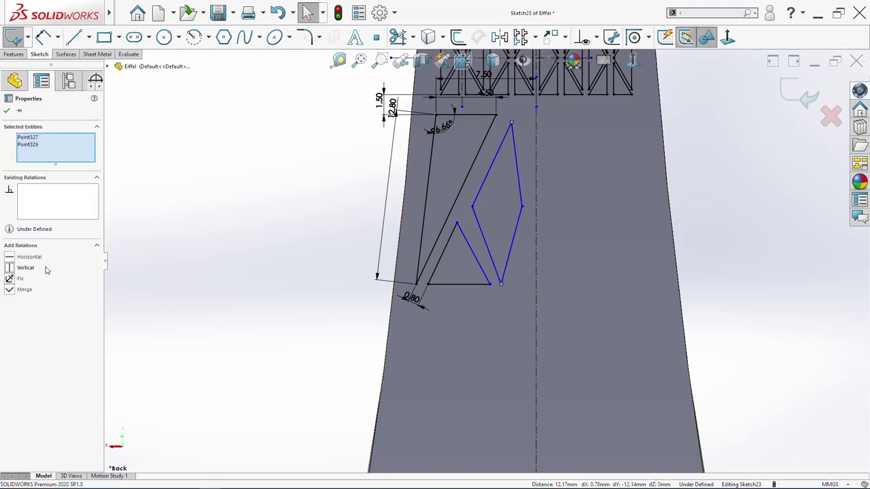
{"action": "left_click", "coordinate": [26, 268]}
{"action": "left_click", "coordinate": [472, 206]}
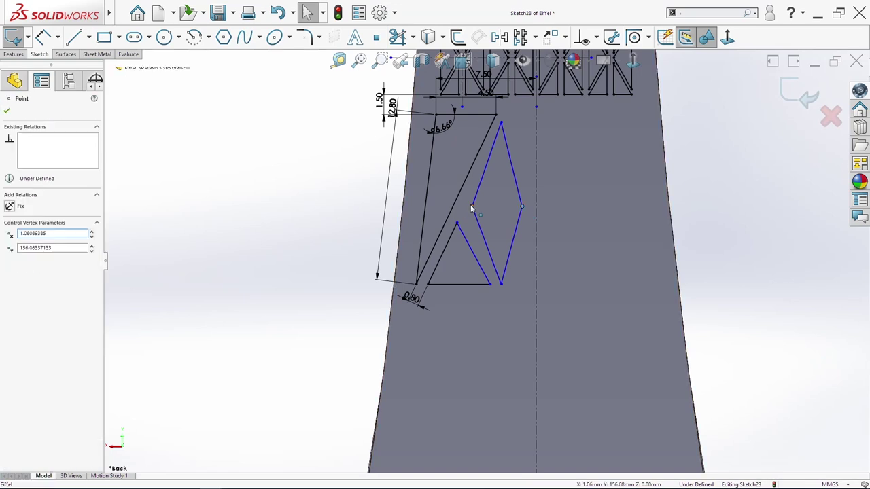
{"action": "key", "text": "Escape"}
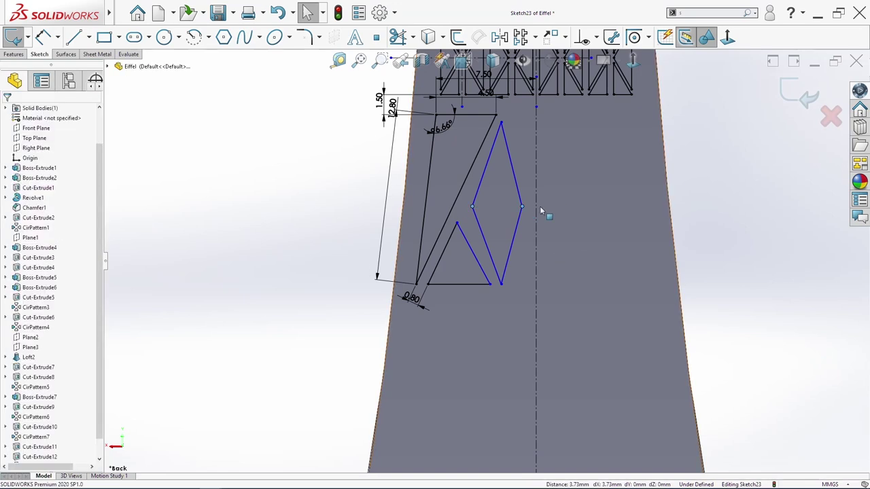
Make the diamond's upper tip coincident with the first triangle's top edge and its lower tip coincident with the small triangle's base
{"action": "left_click", "coordinate": [500, 123]}
{"action": "left_click", "coordinate": [491, 117], "text": "ctrl"}
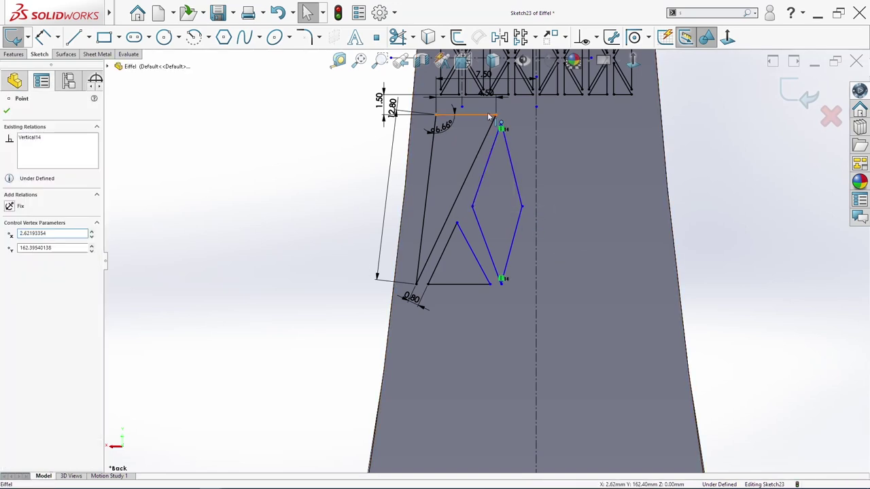
{"action": "left_click", "coordinate": [39, 269]}
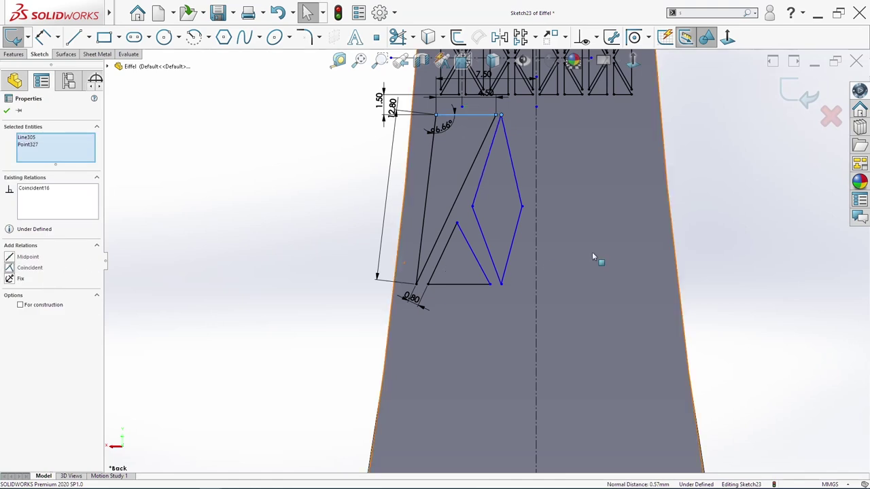
{"action": "left_click", "coordinate": [500, 284]}
{"action": "left_click", "coordinate": [475, 284], "text": "ctrl"}
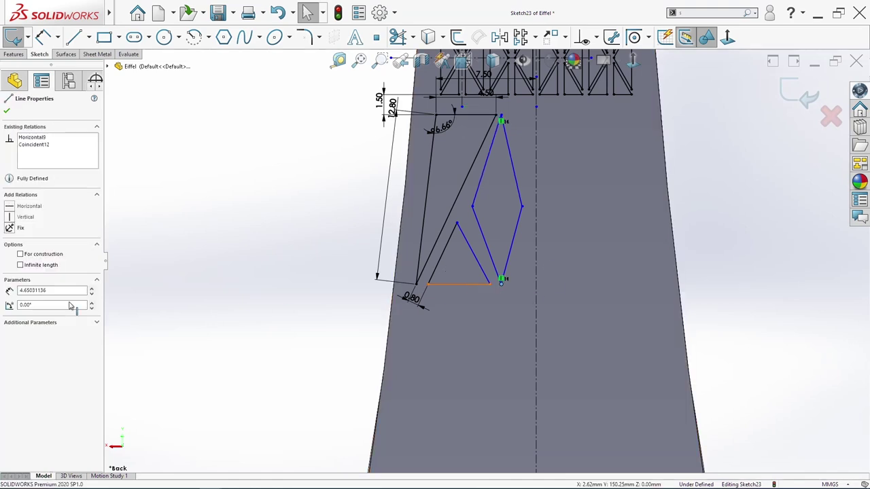
{"action": "left_click", "coordinate": [76, 267]}
{"action": "key", "text": "Escape"}
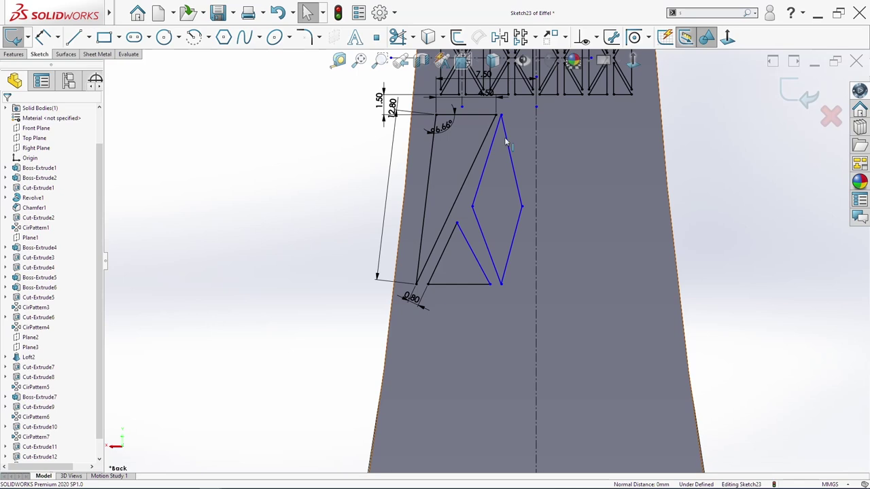
Dimension the horizontal distance from the diamond's upper tip to the centerline to 2.5 mm
{"action": "key", "text": "s"}
{"action": "left_click", "coordinate": [533, 189]}
{"action": "left_click", "coordinate": [536, 182]}
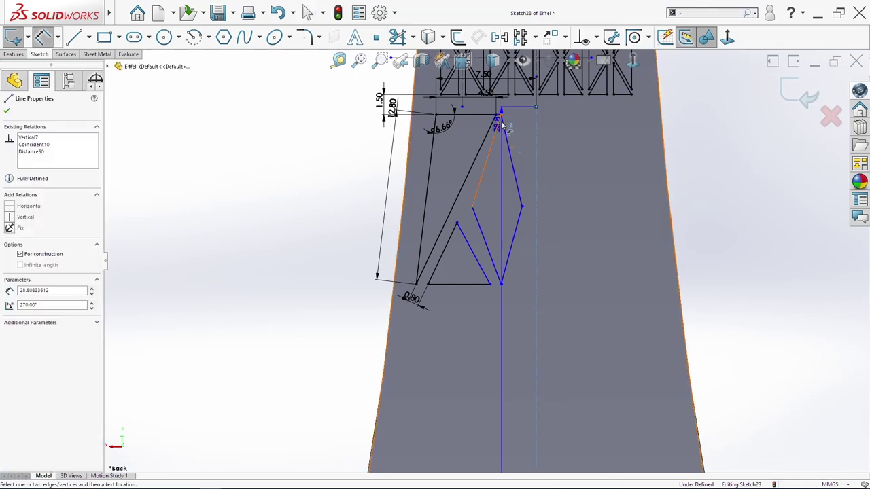
{"action": "left_click", "coordinate": [502, 116]}
{"action": "left_click", "coordinate": [520, 114]}
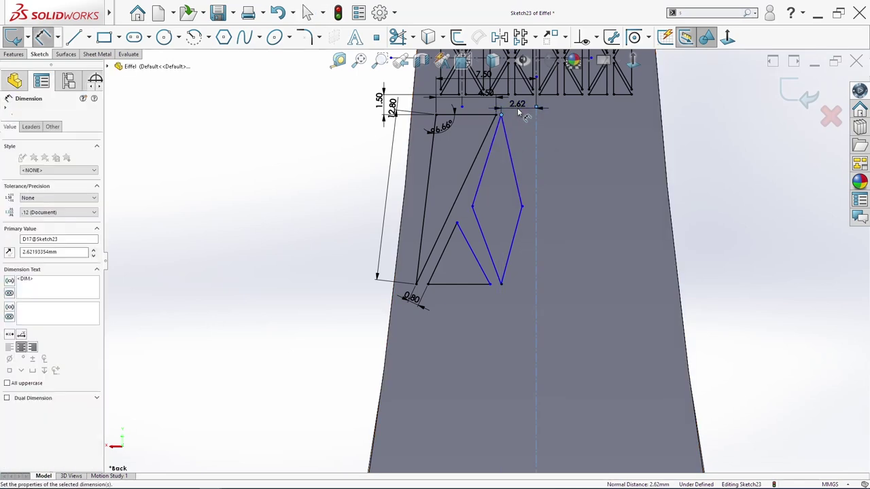
{"action": "type", "text": "2.5"}
{"action": "key", "text": "Return"}
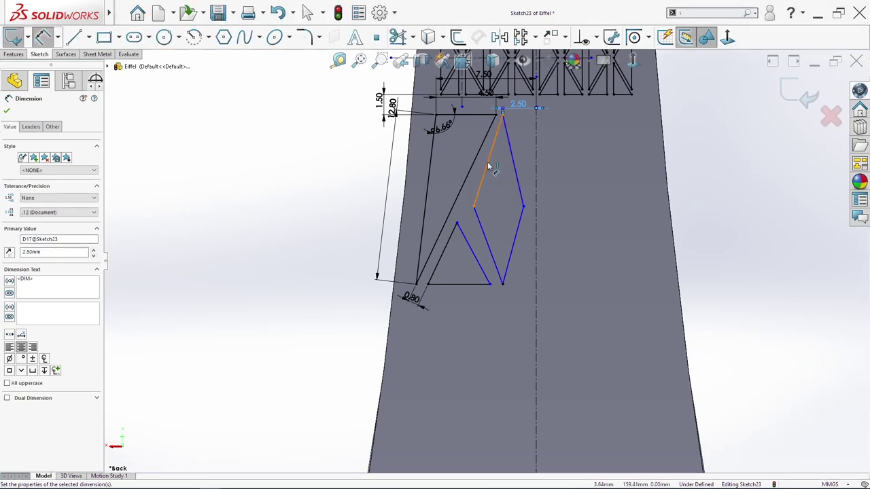
Make the diamond's lower-left side parallel to the small triangle's right side
{"action": "left_click", "coordinate": [488, 163]}
{"action": "key", "text": "Escape"}
{"action": "left_click", "coordinate": [476, 158]}
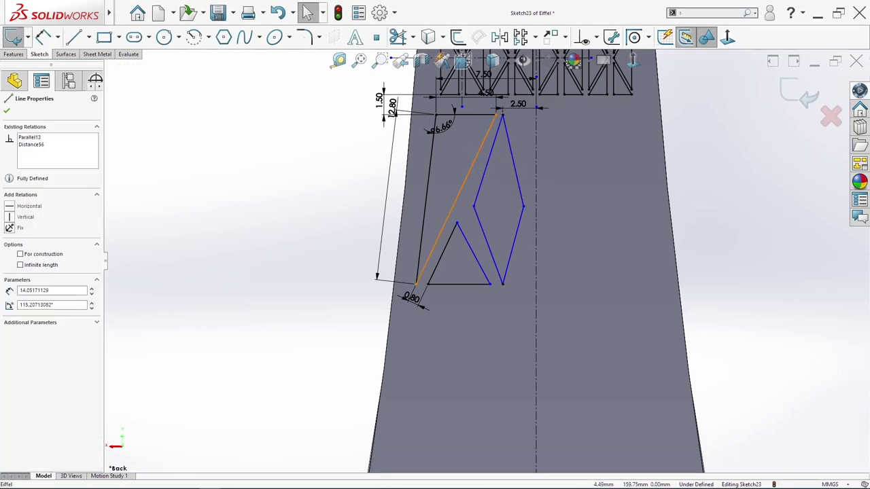
{"action": "left_click", "coordinate": [487, 158], "text": "ctrl"}
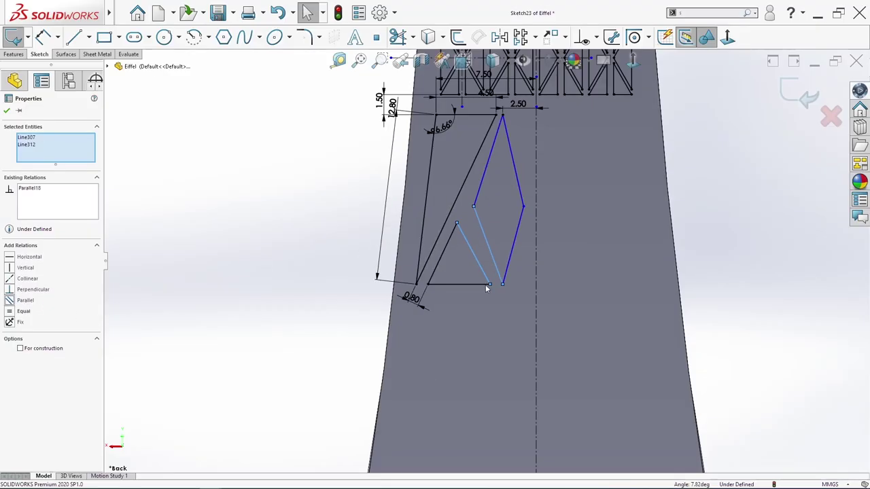
{"action": "key", "text": "Escape"}
Dimension the gap between the diamond's lower-left side and the small triangle's right side to 0.8 mm
{"action": "key", "text": "s"}
{"action": "left_click", "coordinate": [543, 246]}
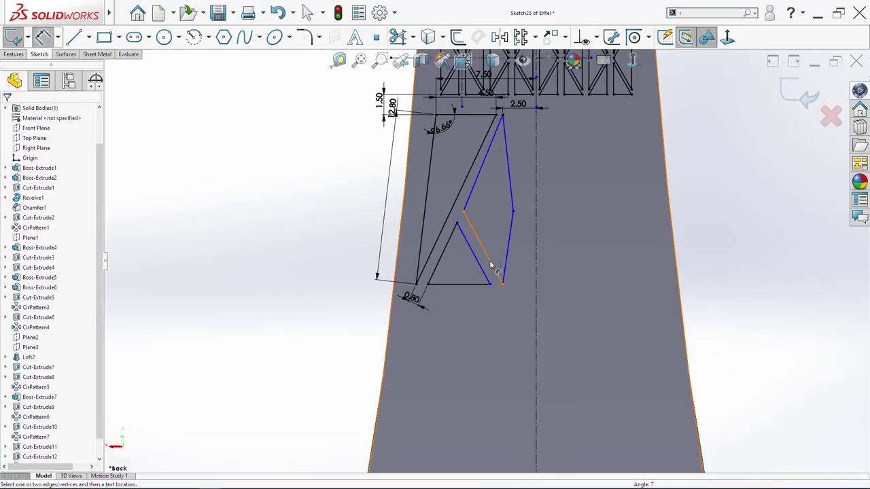
{"action": "left_click", "coordinate": [493, 265]}
{"action": "left_click", "coordinate": [508, 309]}
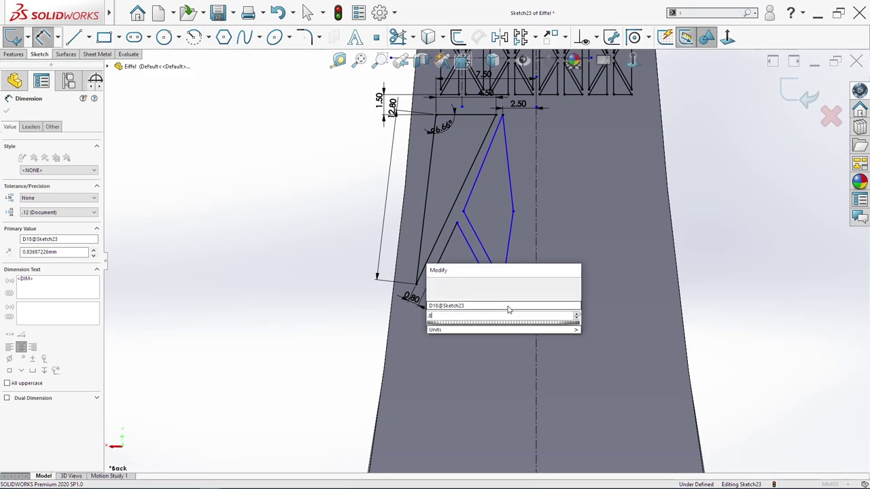
{"action": "type", "text": ".8"}
{"action": "key", "text": "Return"}
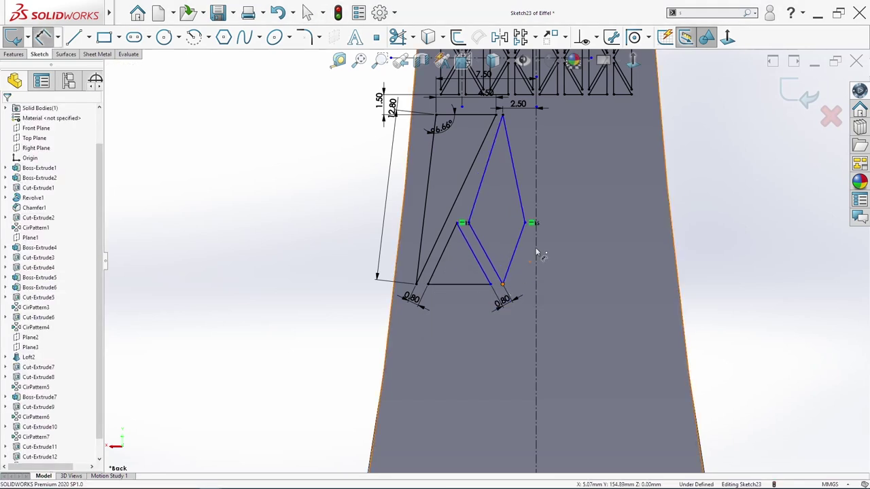
Dimension the vertical distance from the diamond's lower tip to its right corner to 5.5 mm
{"action": "left_click", "coordinate": [502, 284]}
{"action": "left_click", "coordinate": [525, 222]}
{"action": "key", "text": "Escape"}
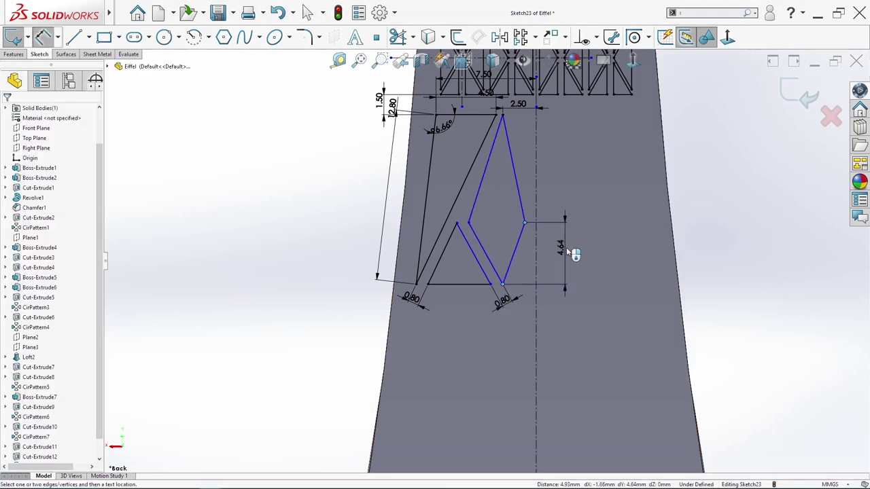
{"action": "double_click", "coordinate": [566, 248]}
{"action": "type", "text": "5.5"}
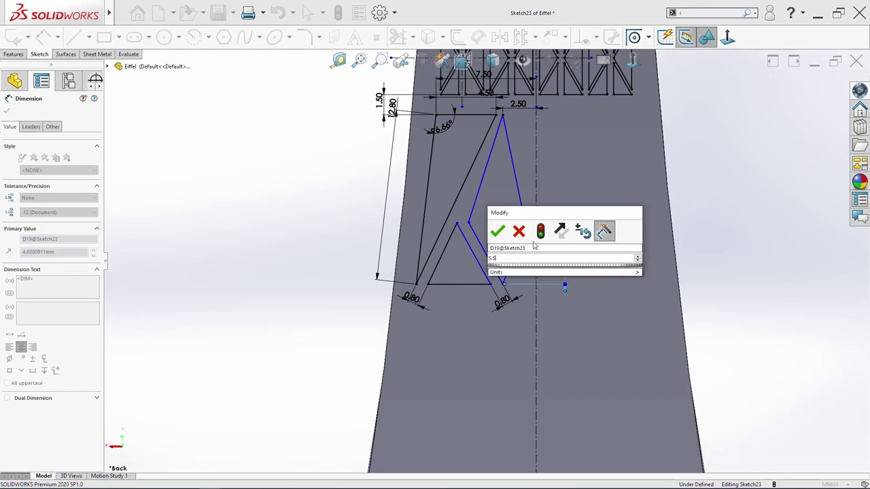
{"action": "key", "text": "Escape"}
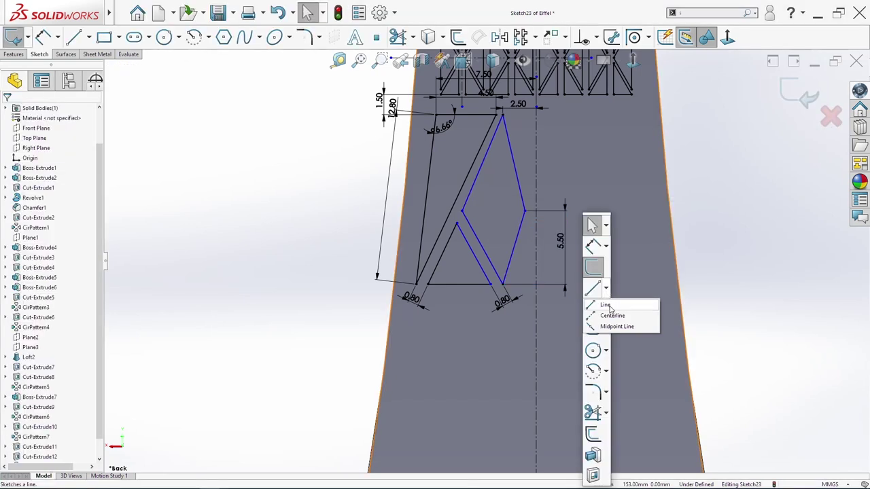
Draw a vertical construction centerline through the diamond from its upper tip to its lower tip
{"action": "left_click", "coordinate": [604, 314]}
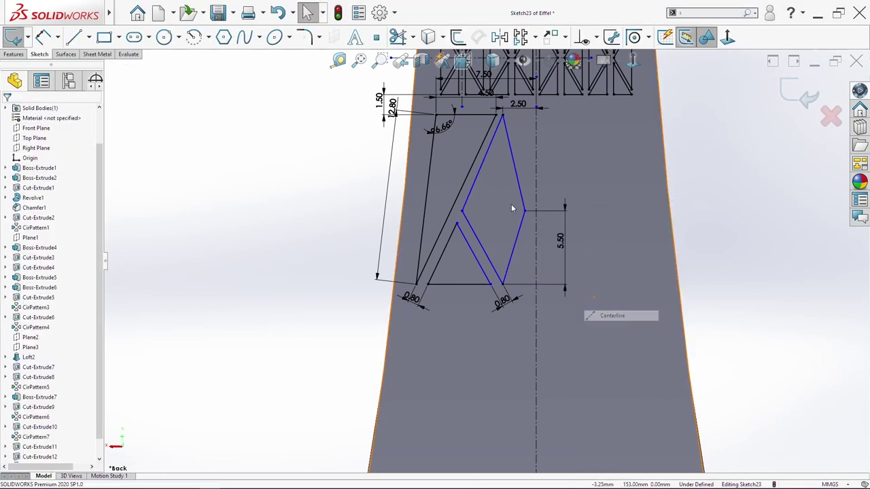
{"action": "left_click", "coordinate": [502, 117]}
{"action": "left_click", "coordinate": [502, 283]}
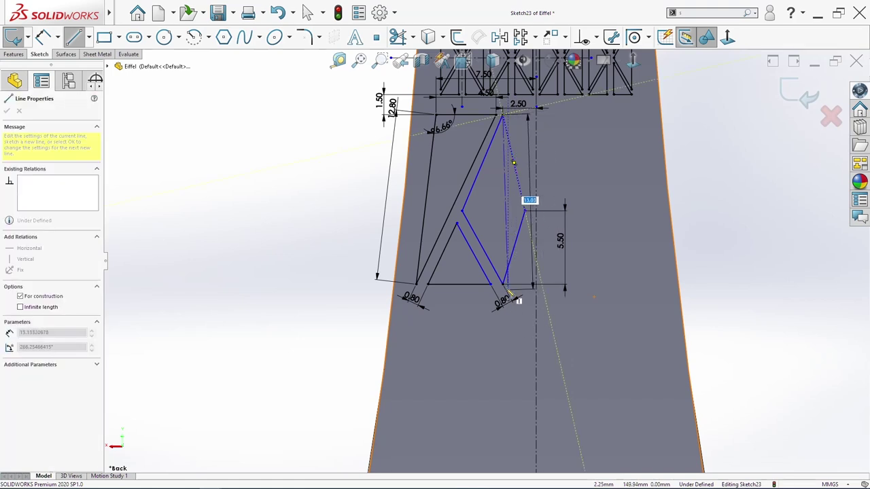
{"action": "key", "text": "Escape"}
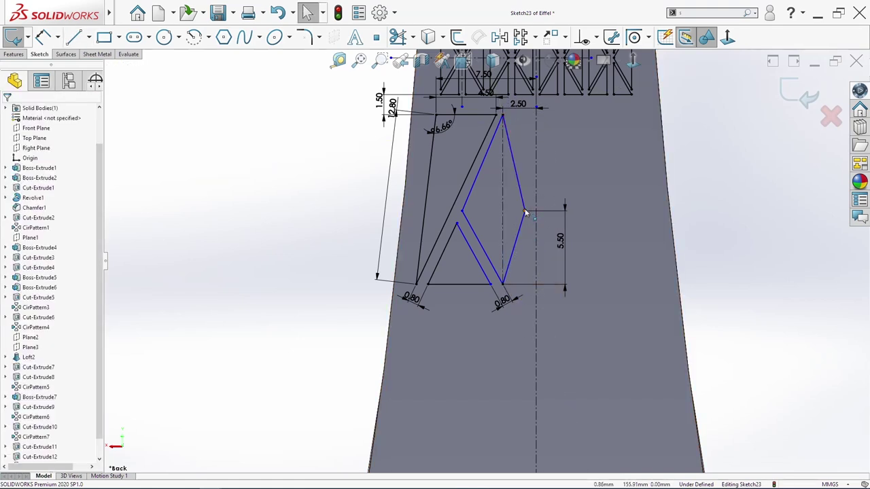
Make the diamond's left and right corners symmetric about its own vertical centerline
{"action": "left_click", "coordinate": [524, 211]}
{"action": "left_click", "coordinate": [504, 213]}
{"action": "left_click", "coordinate": [461, 212], "text": "ctrl"}
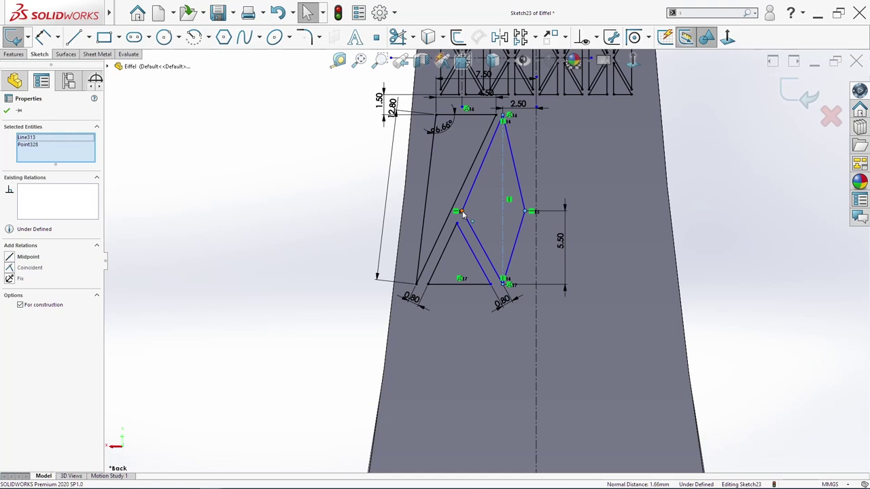
{"action": "left_click", "coordinate": [34, 258]}
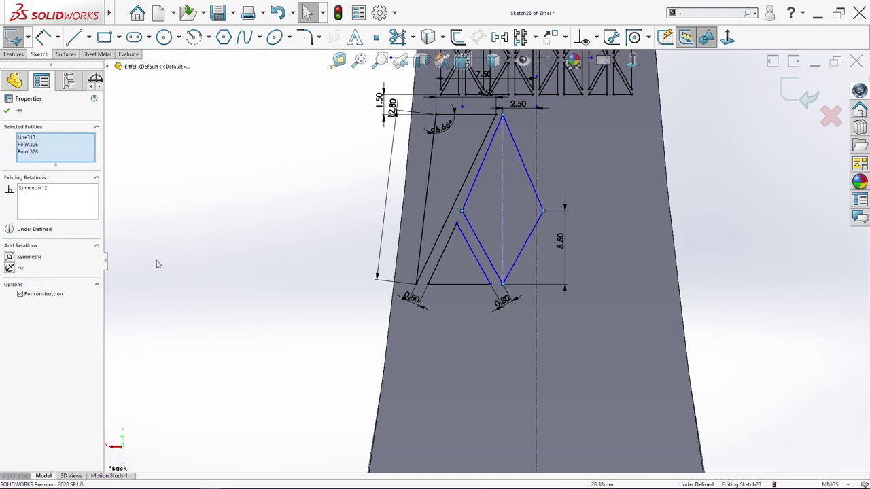
{"action": "key", "text": "Escape"}
Dimension the small triangle's height from its base to its apex to 5.9 mm
{"action": "key", "text": "s"}
{"action": "left_click", "coordinate": [605, 247]}
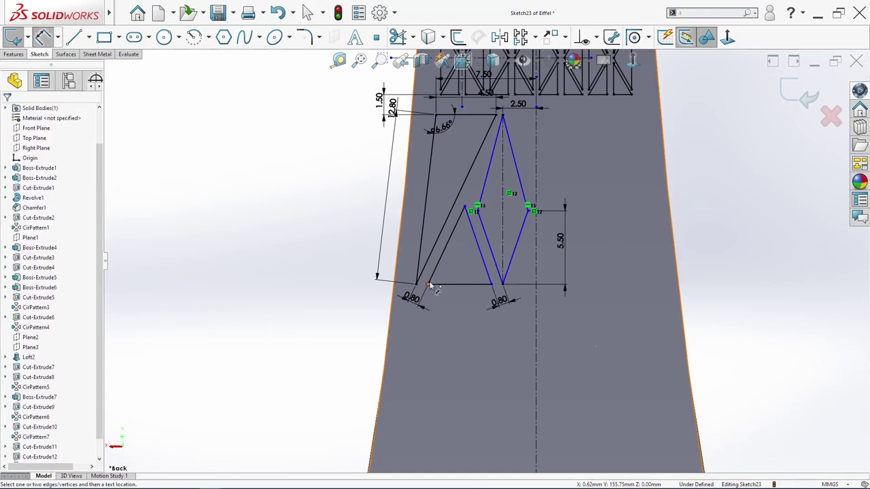
{"action": "left_click", "coordinate": [467, 247]}
{"action": "left_click", "coordinate": [464, 207]}
{"action": "left_click", "coordinate": [463, 241]}
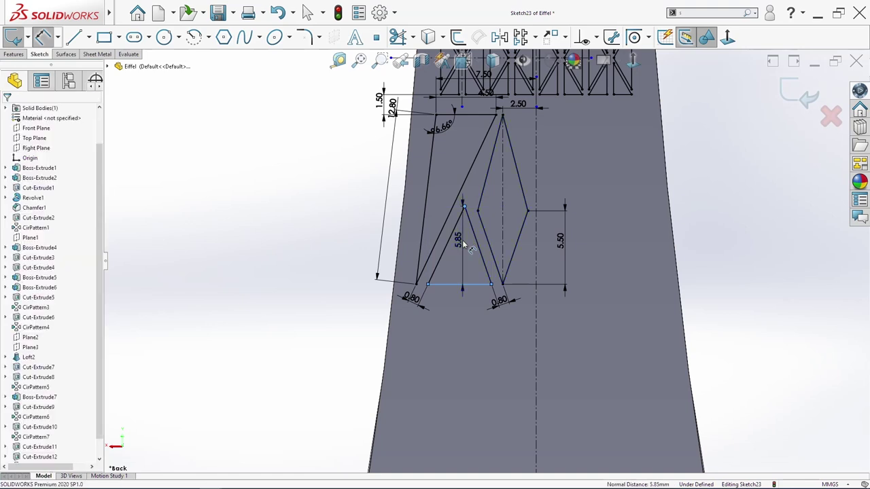
{"action": "type", "text": "5.9"}
{"action": "key", "text": "Return"}
{"action": "key", "text": "Escape"}
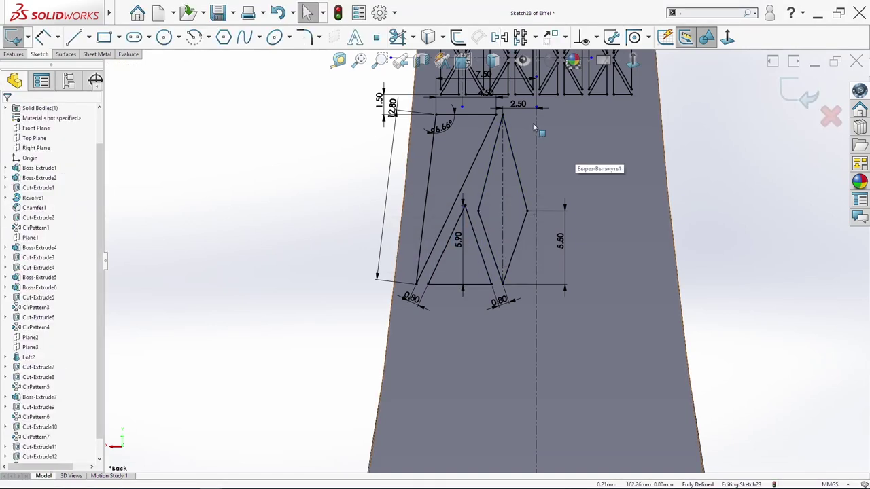
Sketch a narrow right triangle between the diamond's upper-right side and the main centerline, with a horizontal top edge and a slanted side about 4.8 mm long
{"action": "scroll", "coordinate": [554, 161], "scroll_direction": "down", "scroll_amount": 2}
{"action": "key", "text": "s"}
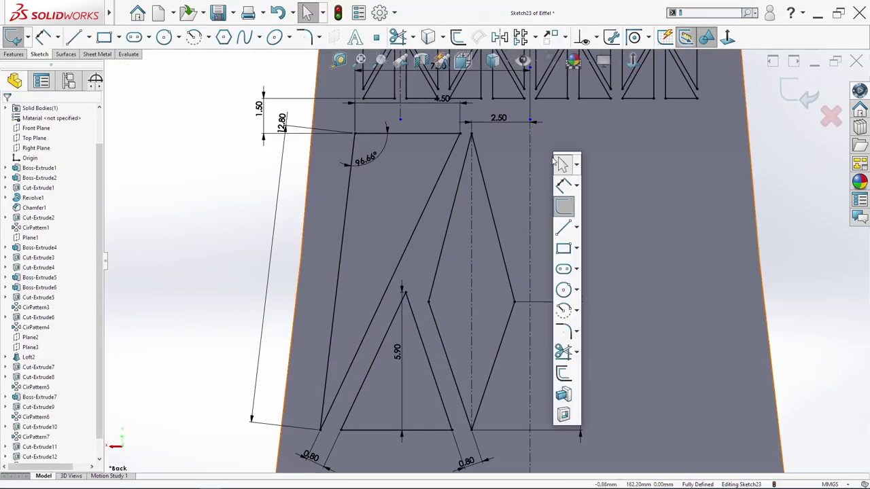
{"action": "left_click", "coordinate": [563, 228]}
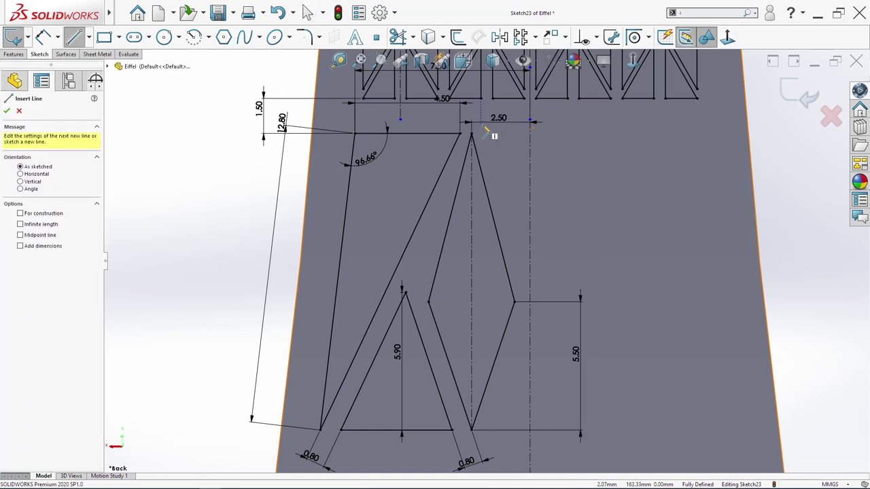
{"action": "left_click", "coordinate": [521, 124]}
{"action": "left_click", "coordinate": [521, 232]}
{"action": "left_click", "coordinate": [494, 124]}
{"action": "key", "text": "Escape"}
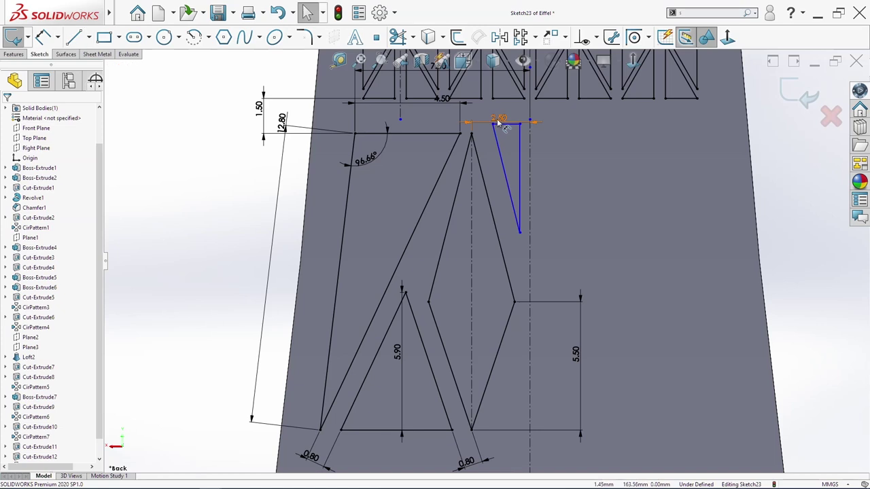
Make the narrow triangle's slanted side parallel to the diamond's upper-right side
{"action": "left_click", "coordinate": [484, 178]}
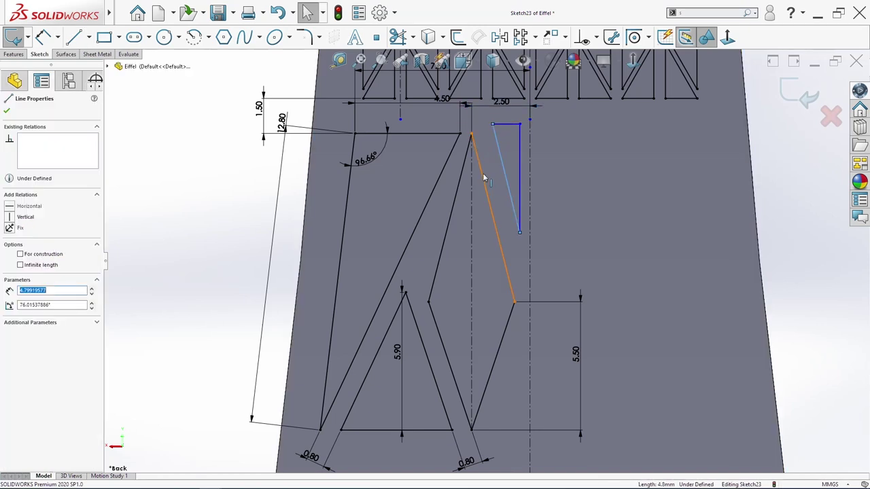
{"action": "left_click", "coordinate": [468, 191], "text": "ctrl"}
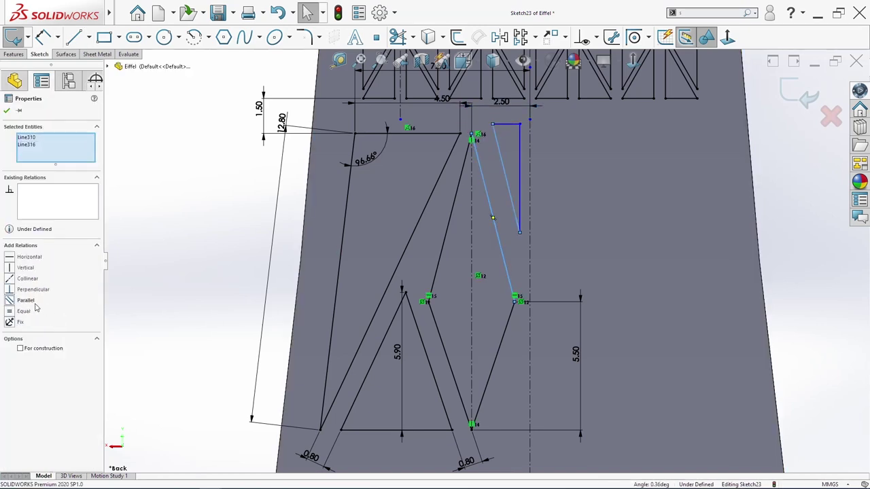
{"action": "left_click", "coordinate": [34, 303]}
{"action": "left_click", "coordinate": [222, 252]}
Dimension the vertical distance between the large triangle's top edge and the narrow triangle's top edge to 0.7 mm
{"action": "key", "text": "s"}
{"action": "left_click", "coordinate": [286, 250]}
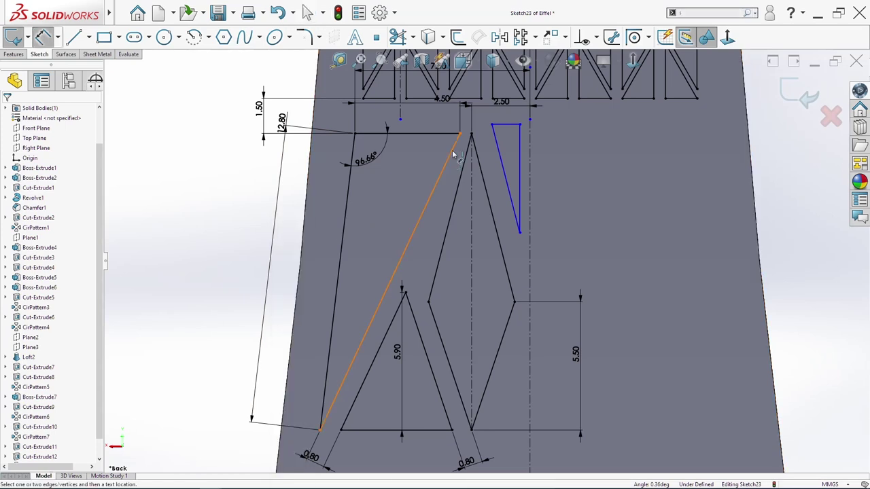
{"action": "left_click", "coordinate": [446, 134]}
{"action": "left_click", "coordinate": [508, 125]}
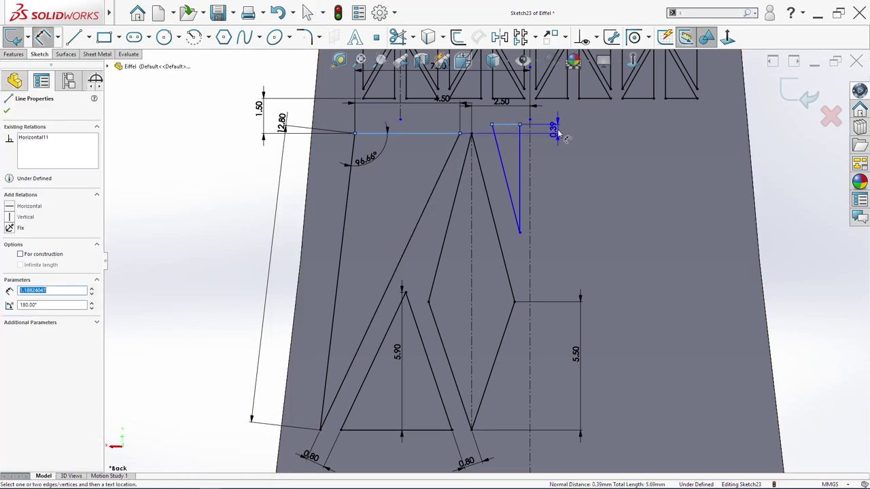
{"action": "left_click", "coordinate": [558, 130]}
{"action": "type", "text": ".7"}
{"action": "key", "text": "Return"}
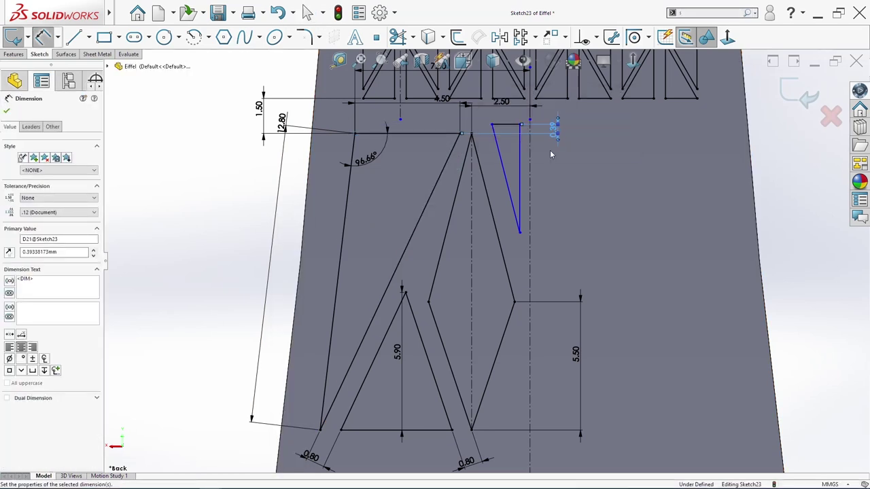
Dimension the gap between the diamond's upper-right side and the narrow triangle's slanted side to 0.6 mm
{"action": "left_click", "coordinate": [491, 202]}
{"action": "left_click", "coordinate": [491, 205]}
{"action": "left_click", "coordinate": [513, 204]}
{"action": "type", "text": "1"}
{"action": "key", "text": "Return"}
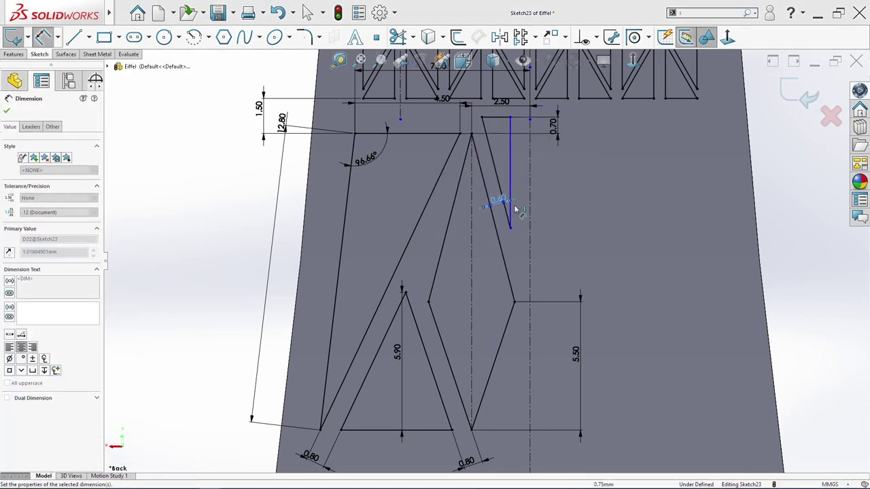
{"action": "key", "text": "Escape"}
Make the narrow triangle's vertical side coincident with the diamond's right corner point
{"action": "left_click", "coordinate": [510, 224]}
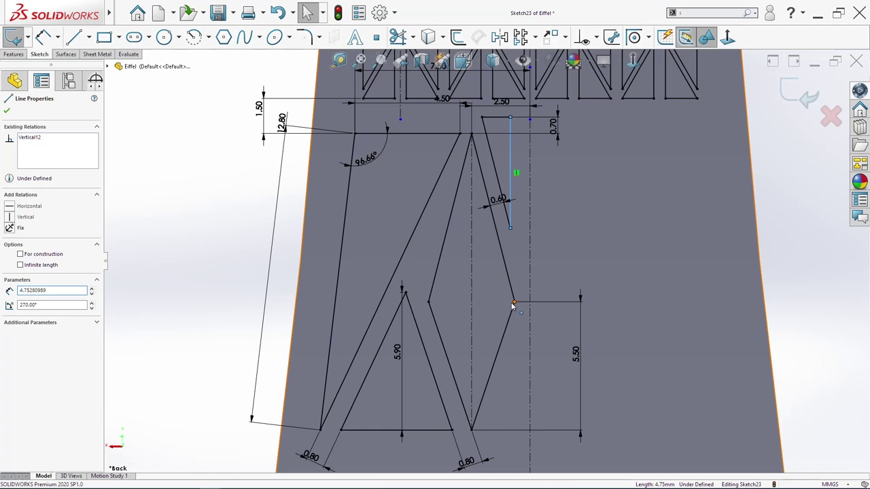
{"action": "left_click", "coordinate": [513, 303], "text": "ctrl"}
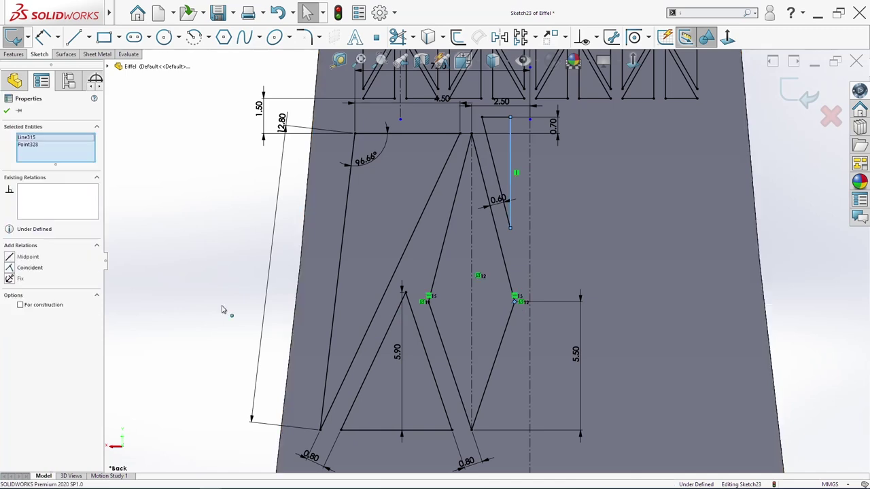
{"action": "left_click", "coordinate": [30, 267]}
{"action": "key", "text": "Escape"}
Mirror the large triangle, small triangle, diamond and narrow triangle about the tower's main vertical centerline
{"action": "scroll", "coordinate": [519, 211], "scroll_direction": "up", "scroll_amount": 2}
{"action": "mouse_move", "coordinate": [284, 157]}
{"action": "left_mouse_down"}
{"action": "mouse_move", "coordinate": [504, 330]}
{"action": "mouse_move", "coordinate": [557, 419]}
{"action": "left_mouse_up"}
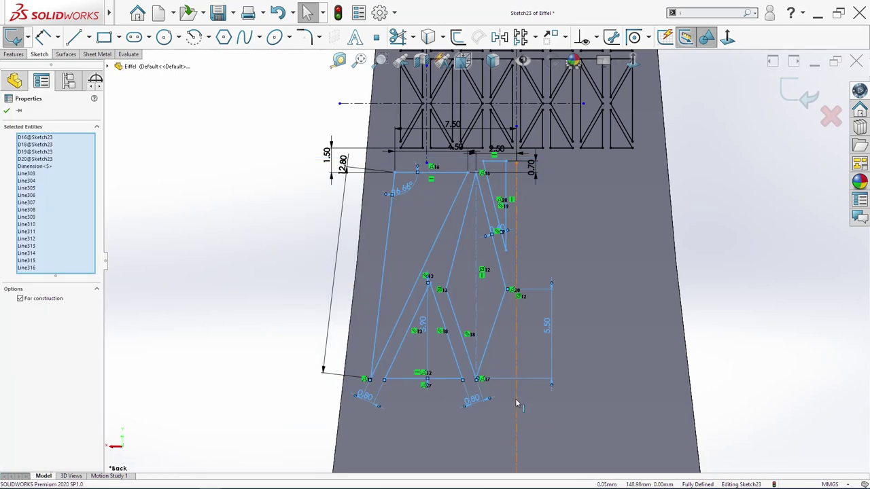
{"action": "left_click", "coordinate": [516, 403], "text": "ctrl"}
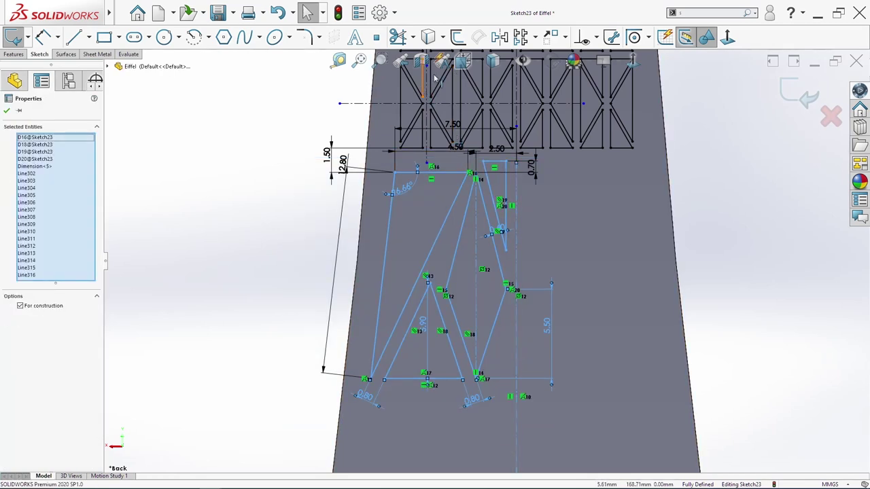
{"action": "left_click", "coordinate": [499, 36]}
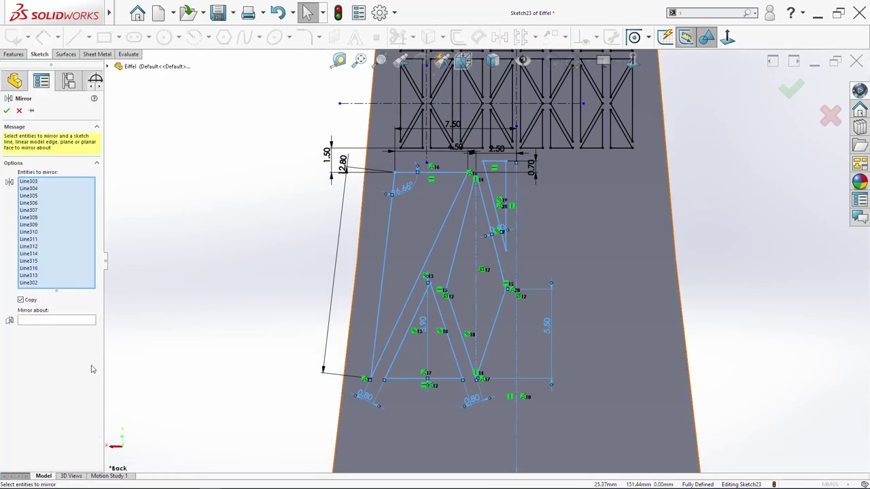
{"action": "left_click", "coordinate": [67, 320]}
{"action": "left_click", "coordinate": [517, 415]}
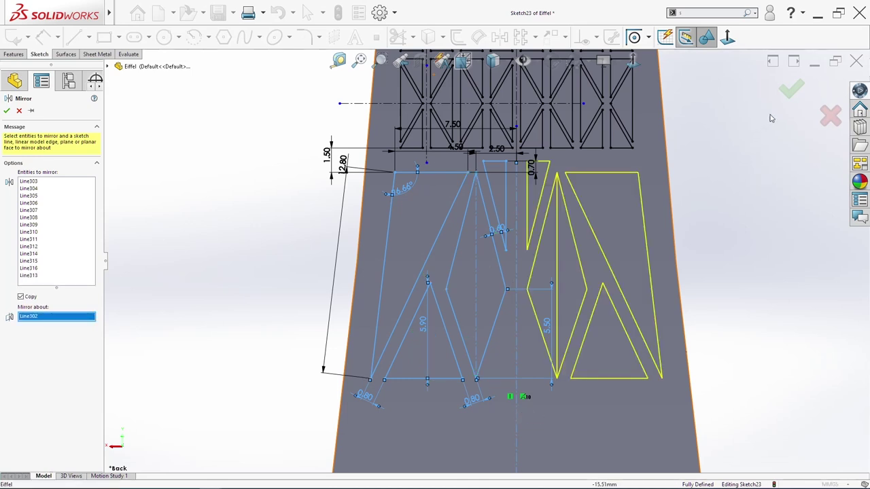
{"action": "left_click", "coordinate": [793, 89]}
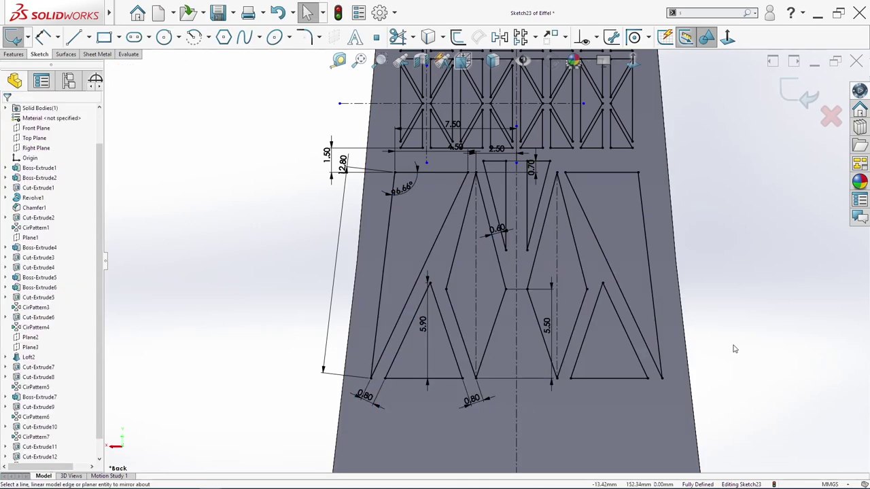
Cut-extrude the lattice sketch Through All in both directions
{"action": "scroll", "coordinate": [679, 326], "scroll_direction": "up", "scroll_amount": 5}
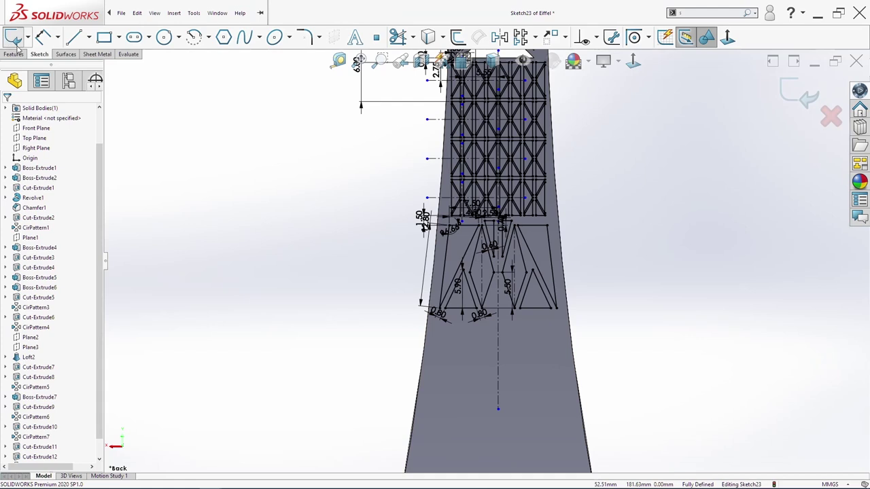
{"action": "left_click", "coordinate": [14, 54]}
{"action": "left_click", "coordinate": [120, 38]}
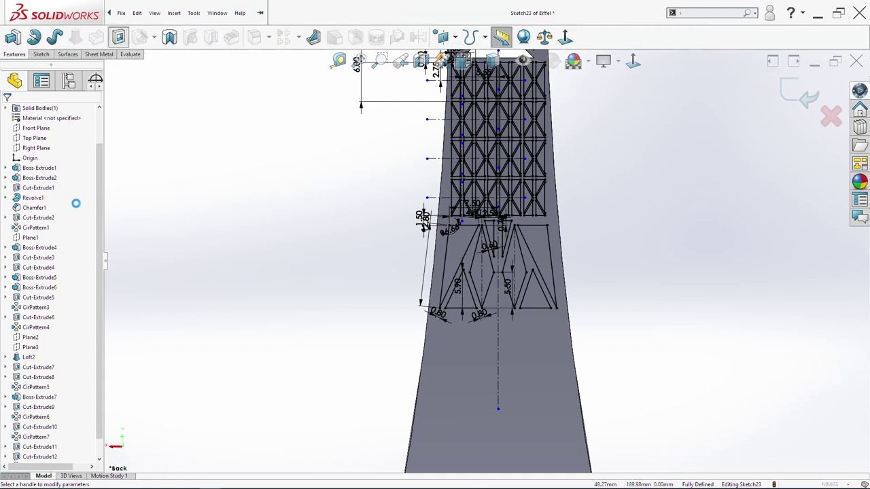
{"action": "left_click", "coordinate": [38, 168]}
{"action": "left_click", "coordinate": [42, 178]}
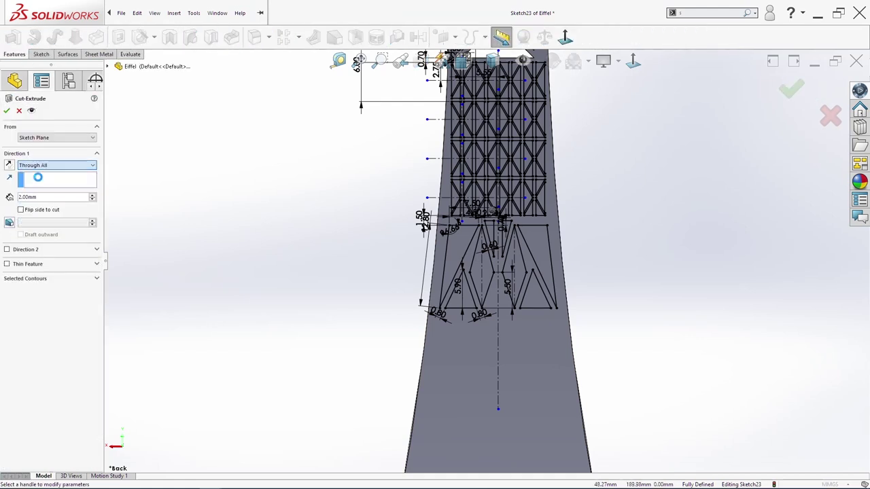
{"action": "left_click", "coordinate": [7, 235]}
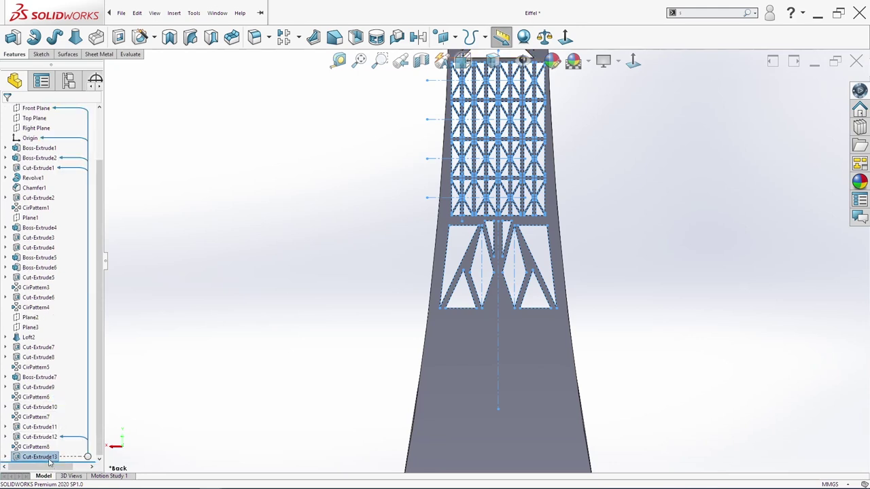
Circular-pattern the new lattice cut about the round collar face near the tower's top, with 2 instances at 90 degrees
{"action": "scroll", "coordinate": [316, 206], "scroll_direction": "up", "scroll_amount": 10}
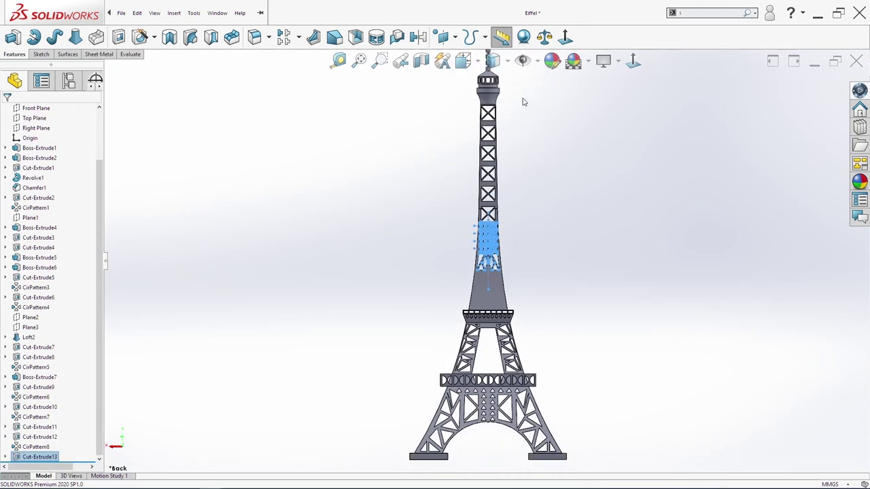
{"action": "left_click", "coordinate": [298, 36]}
{"action": "left_click", "coordinate": [303, 64]}
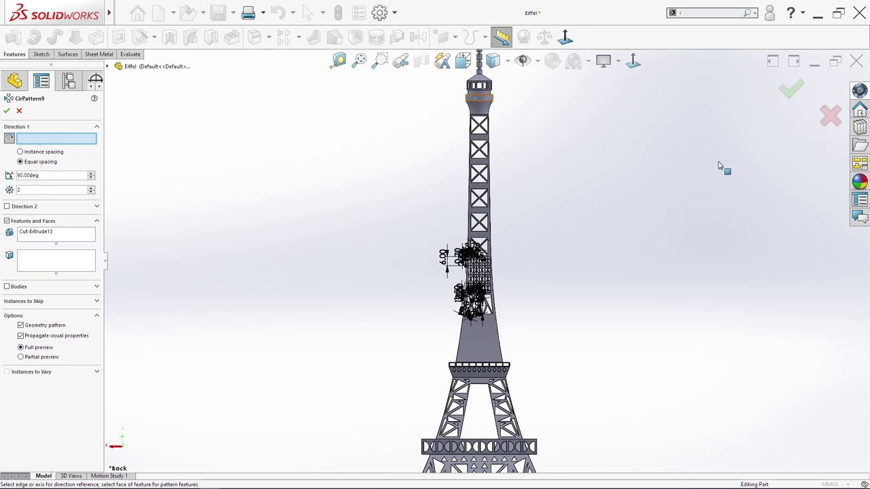
{"action": "left_click", "coordinate": [481, 97]}
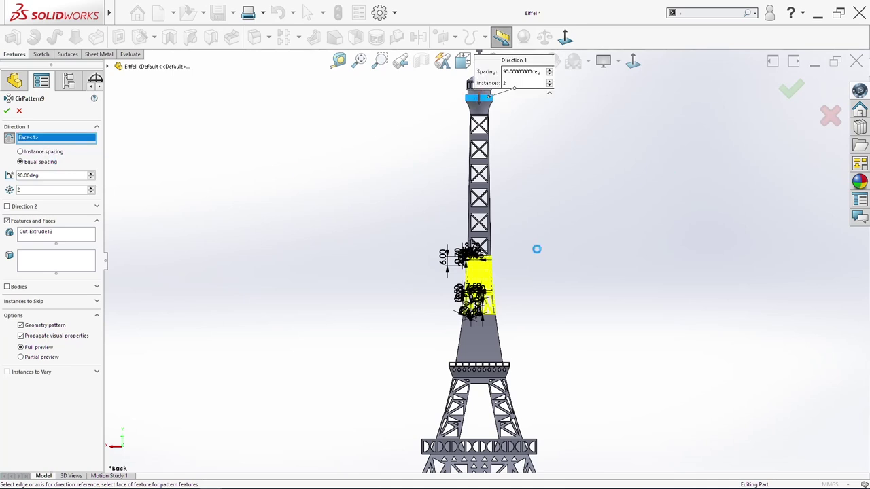
{"action": "left_click", "coordinate": [790, 93]}
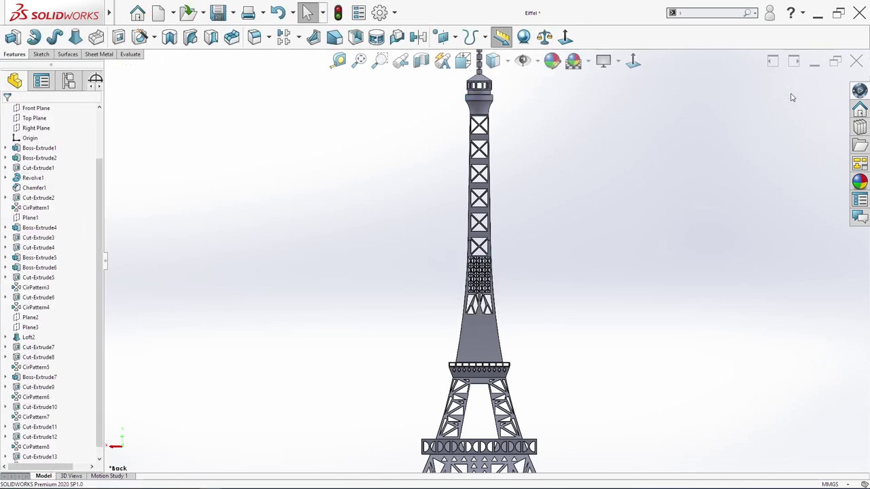
Examine the patterned cutouts and the solid shaft section below them from several angles
{"action": "middle_click_drag", "start_coordinate": [564, 350], "coordinate": [540, 377]}
{"action": "scroll", "coordinate": [608, 379], "scroll_direction": "up", "scroll_amount": 3}
{"action": "scroll", "coordinate": [608, 381], "scroll_direction": "up", "scroll_amount": 1}
{"action": "scroll", "coordinate": [4, 376], "scroll_direction": "down", "scroll_amount": 1}
{"action": "scroll", "coordinate": [502, 338], "scroll_direction": "down", "scroll_amount": 4}
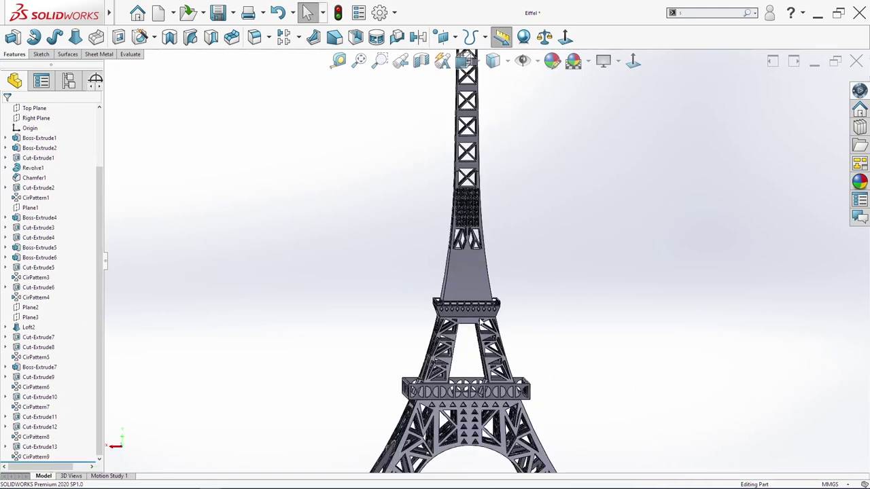
{"action": "left_click", "coordinate": [480, 285]}
{"action": "scroll", "coordinate": [589, 314], "scroll_direction": "down", "scroll_amount": 2}
{"action": "left_click", "coordinate": [536, 309]}
{"action": "scroll", "coordinate": [26, 180], "scroll_direction": "up", "scroll_amount": 3}
Start a sketch on the Front Plane for the solid shaft section above the upper platform
{"action": "right_click", "coordinate": [40, 170]}
{"action": "left_click", "coordinate": [47, 158]}
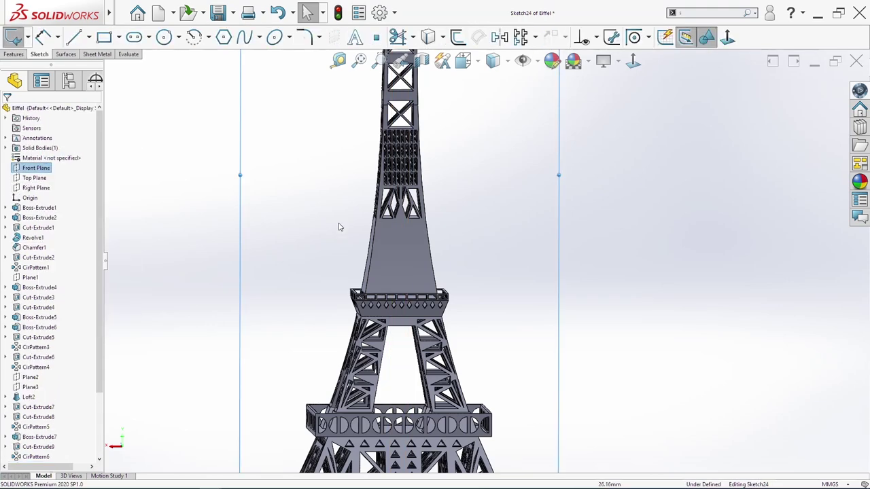
{"action": "key", "text": "space"}
{"action": "left_click", "coordinate": [412, 315]}
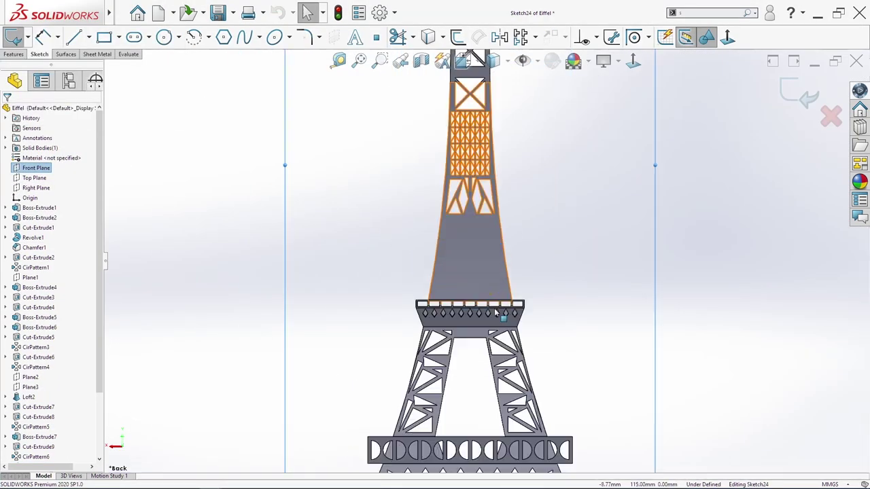
{"action": "scroll", "coordinate": [488, 279], "scroll_direction": "down", "scroll_amount": 3}
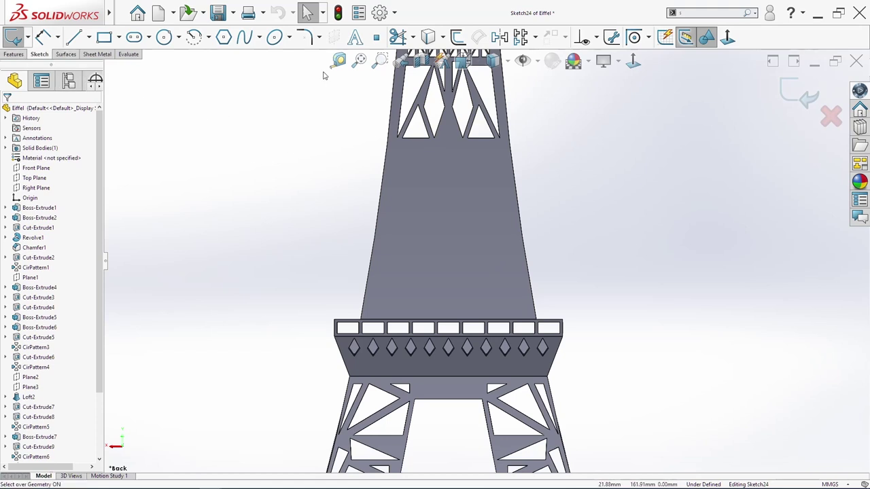
Add the sketch text "The city of light PARIS" on the solid shaft section, broken into four lines: The, city, of light, PARIS
{"action": "left_click", "coordinate": [355, 37]}
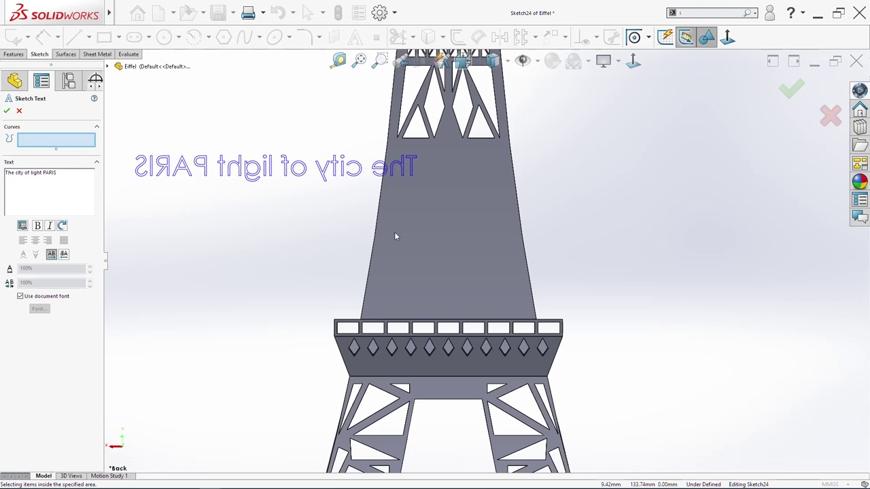
{"action": "key", "text": "ctrl+1"}
{"action": "left_click", "coordinate": [14, 172]}
{"action": "key", "text": "Return"}
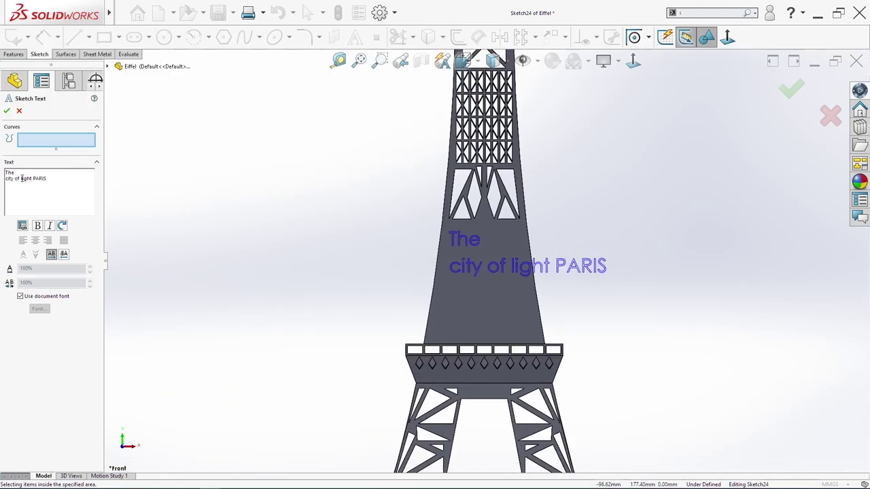
{"action": "key", "text": "Return"}
{"action": "left_click", "coordinate": [23, 184]}
{"action": "key", "text": "Return"}
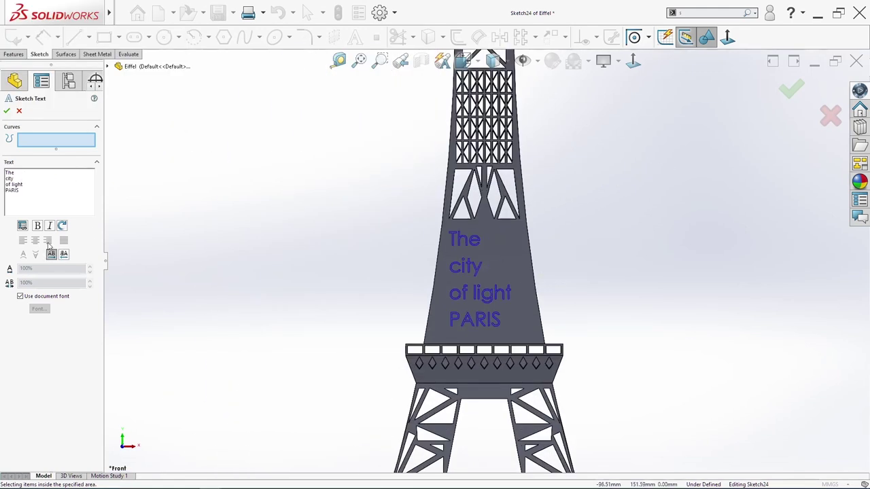
Give the sketch text a rounded handwriting-style font instead of the document font and place it centrally on the solid shaft section
{"action": "left_click", "coordinate": [49, 297]}
{"action": "left_click", "coordinate": [38, 308]}
{"action": "left_click", "coordinate": [357, 233]}
{"action": "left_click", "coordinate": [523, 202]}
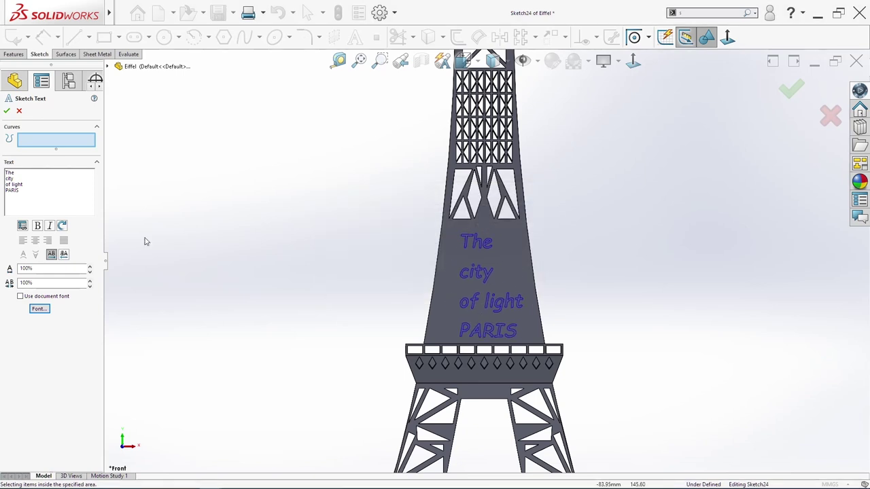
{"action": "left_click", "coordinate": [49, 225]}
{"action": "left_click", "coordinate": [39, 308]}
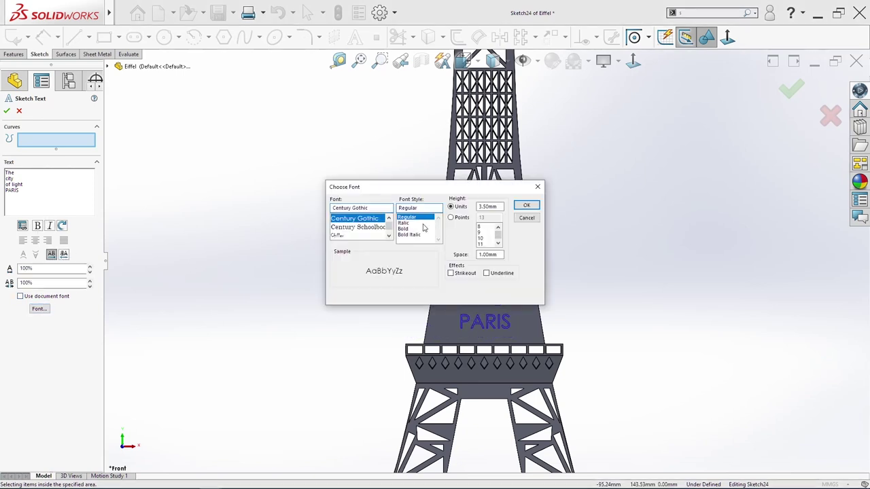
{"action": "left_click", "coordinate": [528, 207]}
{"action": "left_click", "coordinate": [790, 89]}
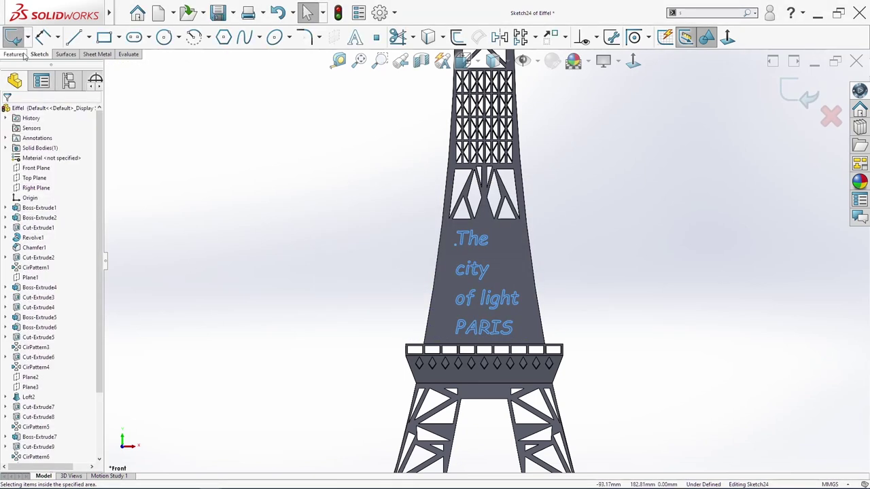
Cut-extrude the text Through All in the reversed direction so it pierces the shaft's front wall
{"action": "left_click", "coordinate": [118, 37]}
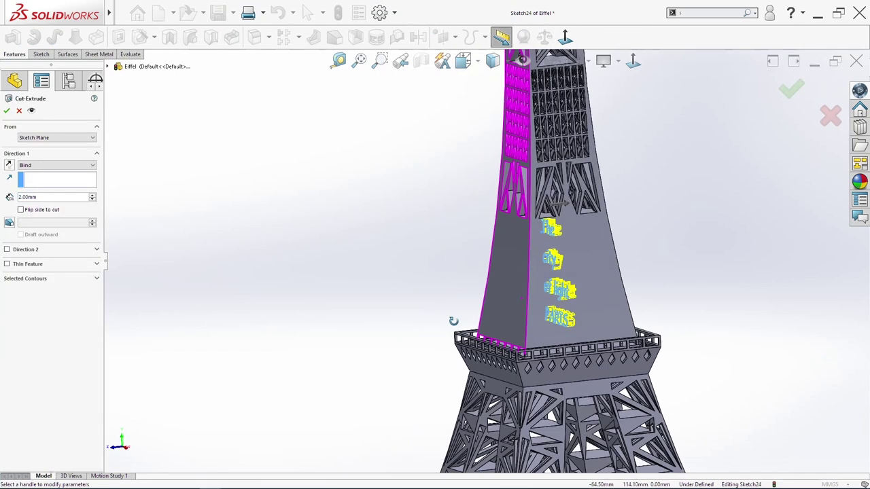
{"action": "left_click", "coordinate": [60, 165]}
{"action": "left_click", "coordinate": [59, 181]}
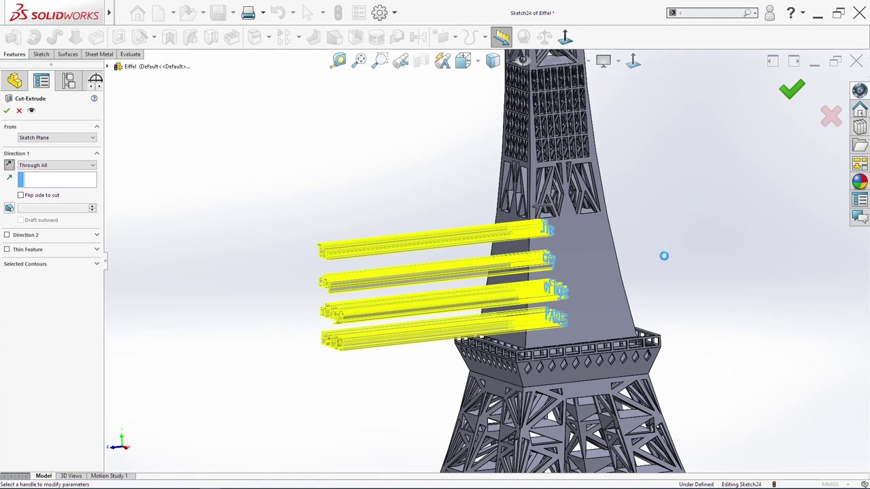
{"action": "middle_click_drag", "start_coordinate": [668, 258], "coordinate": [693, 297]}
{"action": "middle_click_drag", "start_coordinate": [600, 306], "coordinate": [588, 351]}
{"action": "middle_click_drag", "start_coordinate": [697, 346], "coordinate": [675, 381]}
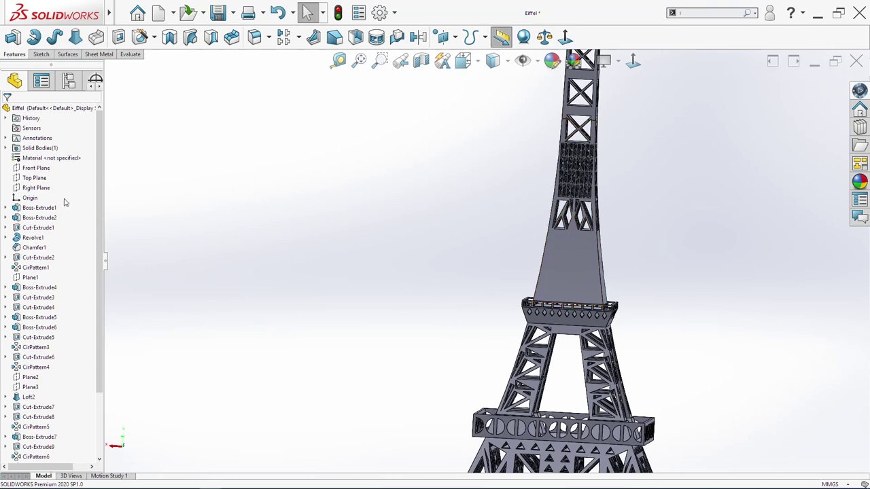
Start a new sketch on the Front Plane for lettering on the rear side of the solid shaft section
{"action": "right_click", "coordinate": [42, 170]}
{"action": "left_click", "coordinate": [43, 173]}
{"action": "right_click", "coordinate": [44, 174]}
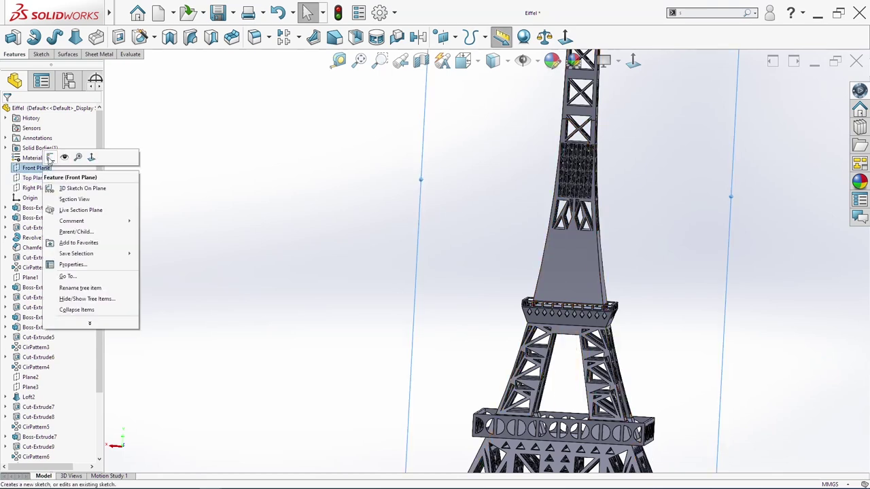
{"action": "left_click", "coordinate": [75, 155]}
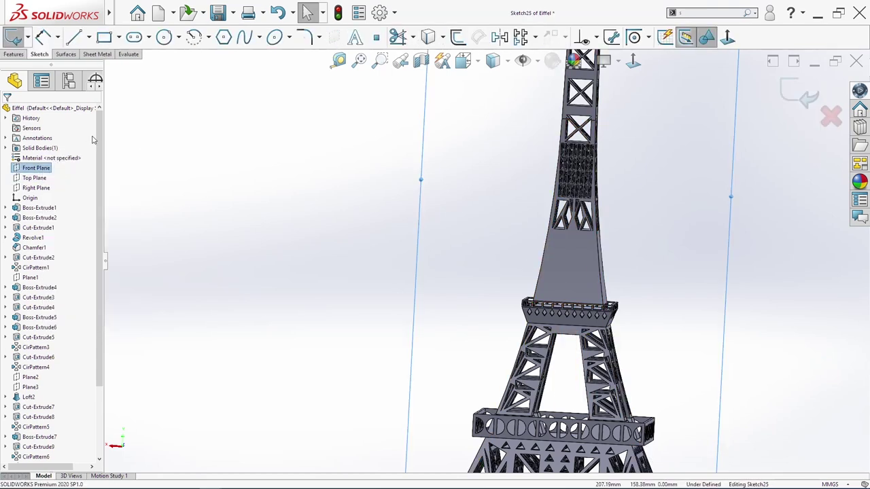
Add the two-line sketch text "Youtube Solidworks" to the rear face of the solid shaft section, flipped horizontally to read correctly from behind
{"action": "left_click", "coordinate": [355, 38]}
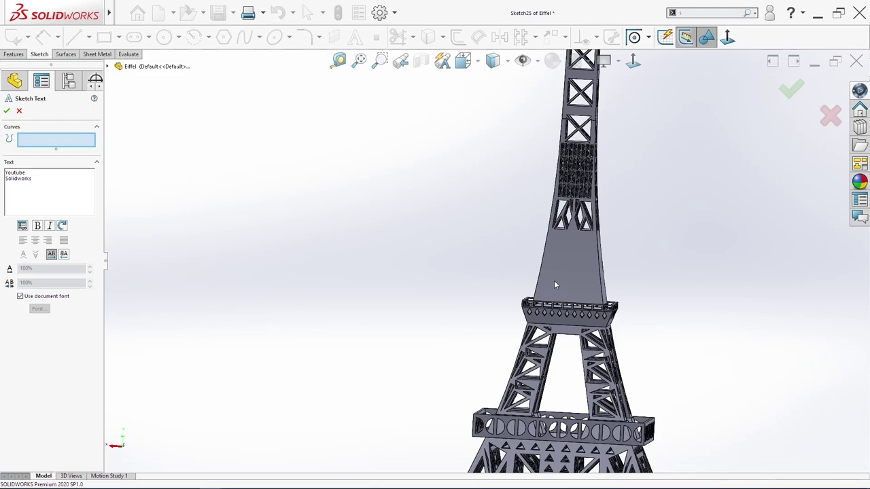
{"action": "left_click", "coordinate": [553, 284]}
{"action": "left_click", "coordinate": [64, 253]}
{"action": "scroll", "coordinate": [561, 267], "scroll_direction": "down", "scroll_amount": 2}
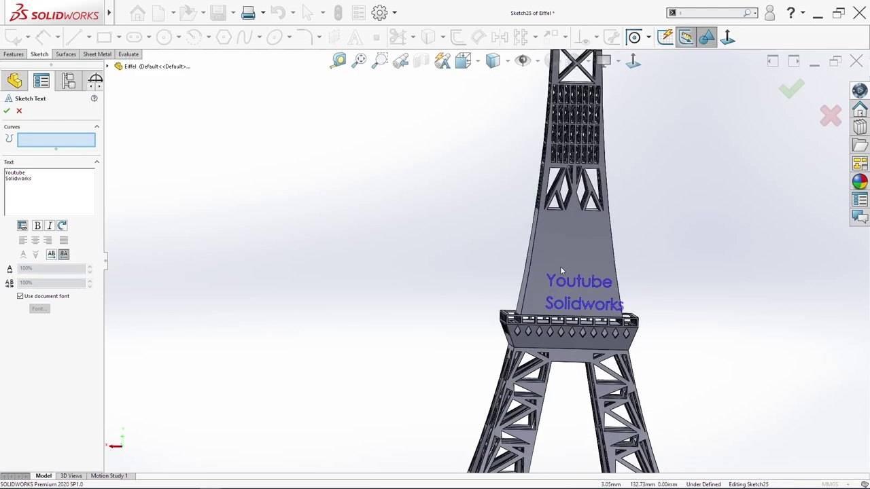
{"action": "key", "text": "space"}
{"action": "left_click", "coordinate": [464, 327]}
{"action": "scroll", "coordinate": [464, 257], "scroll_direction": "down", "scroll_amount": 3}
{"action": "left_click", "coordinate": [460, 276]}
Give the "Youtube Solidworks" text a heavy slanted serif font instead of the document font
{"action": "left_click", "coordinate": [43, 297]}
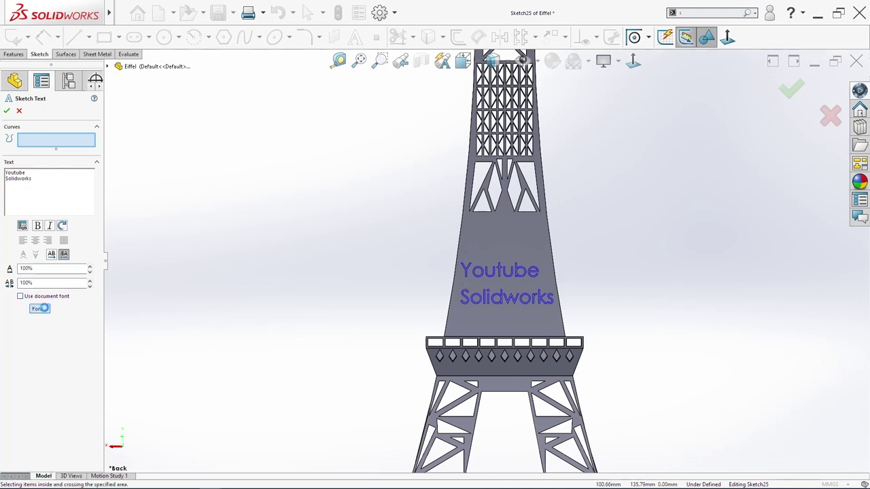
{"action": "left_click", "coordinate": [39, 309]}
{"action": "left_click", "coordinate": [407, 229]}
{"action": "left_click", "coordinate": [349, 218]}
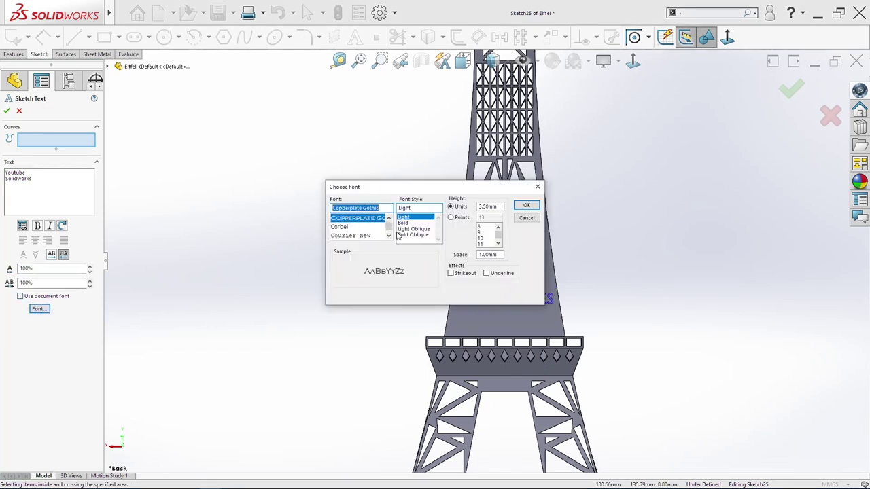
{"action": "scroll", "coordinate": [350, 227], "scroll_direction": "up", "scroll_amount": 1}
{"action": "left_click", "coordinate": [338, 227]}
{"action": "left_click", "coordinate": [409, 224]}
{"action": "left_click", "coordinate": [528, 206]}
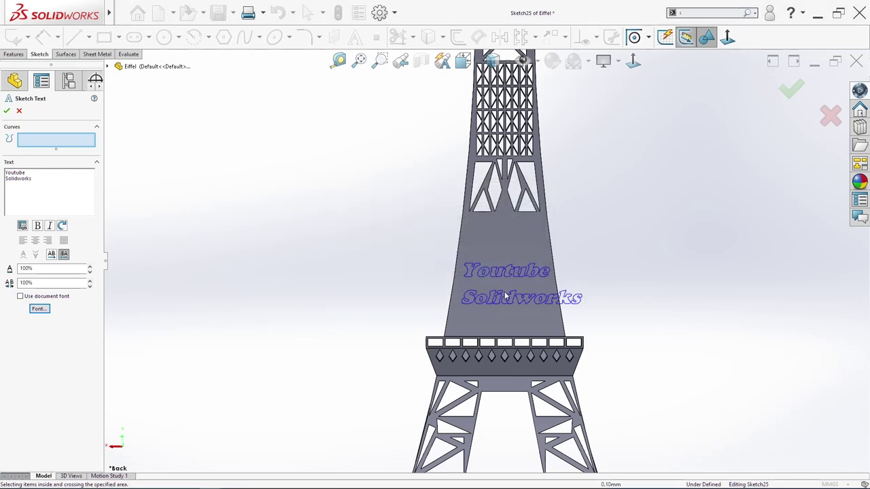
Set the text's width factor to 80% and place the lettering within the lower part of the solid shaft section
{"action": "left_click", "coordinate": [89, 271]}
{"action": "left_click", "coordinate": [89, 271]}
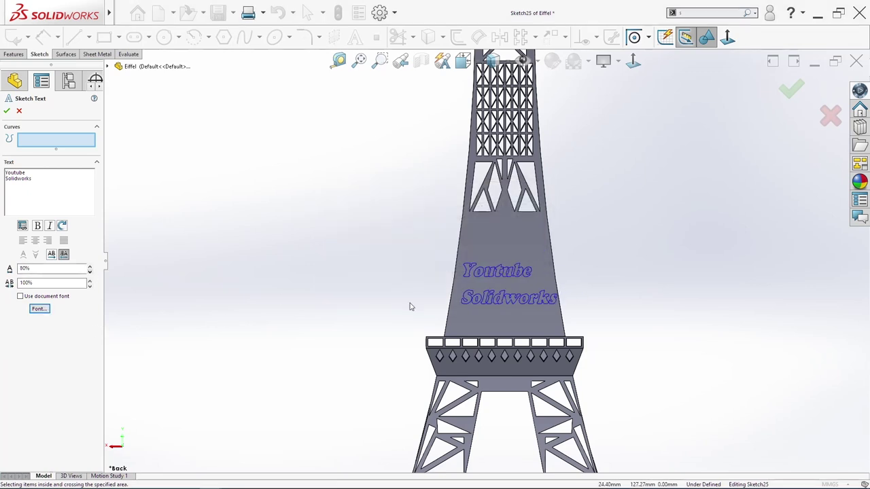
{"action": "left_click", "coordinate": [459, 303]}
{"action": "left_click", "coordinate": [460, 285]}
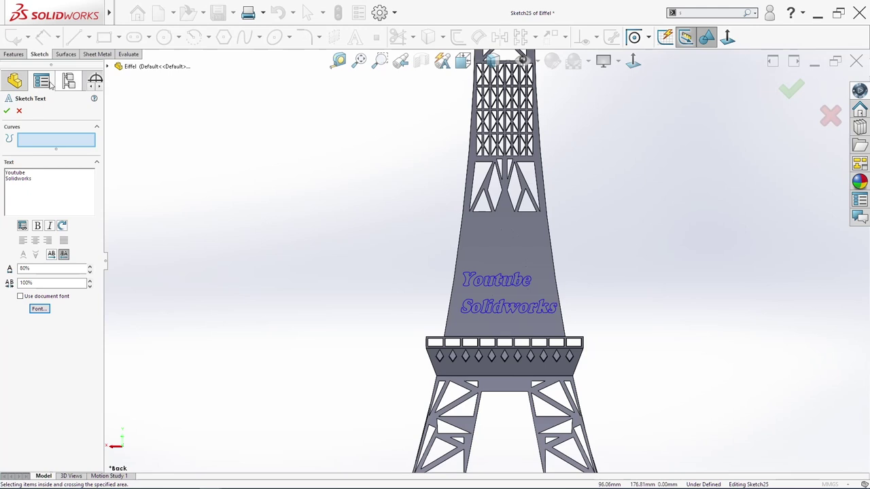
{"action": "left_click", "coordinate": [6, 112]}
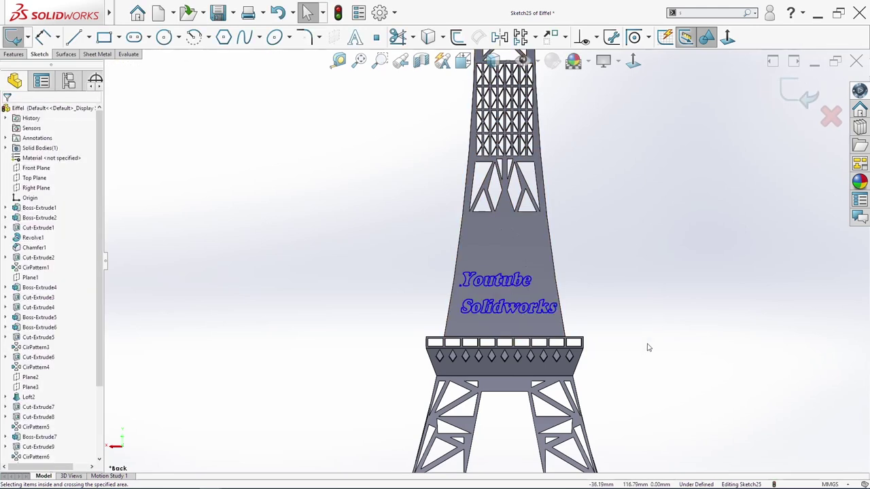
Cut-extrude the "Youtube Solidworks" text into the rear wall of the solid shaft section
{"action": "left_click", "coordinate": [118, 37]}
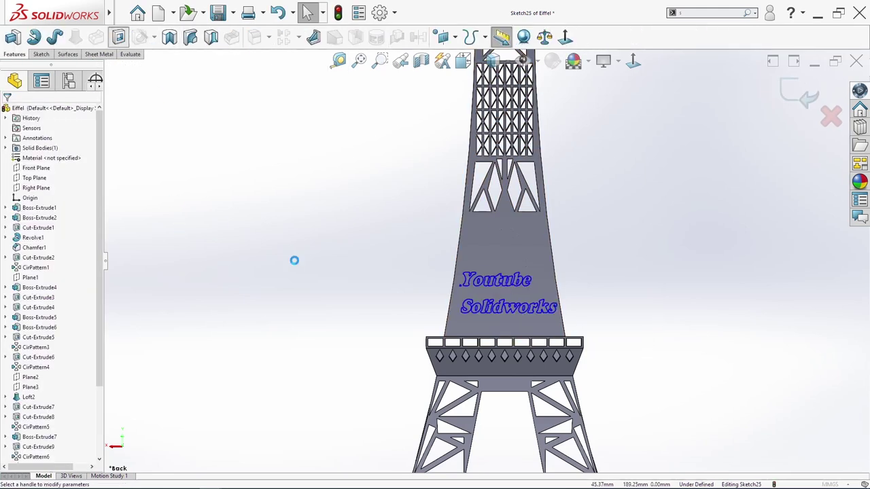
{"action": "left_click", "coordinate": [51, 166]}
{"action": "left_click", "coordinate": [34, 178]}
{"action": "middle_click_drag", "start_coordinate": [622, 369], "coordinate": [425, 336]}
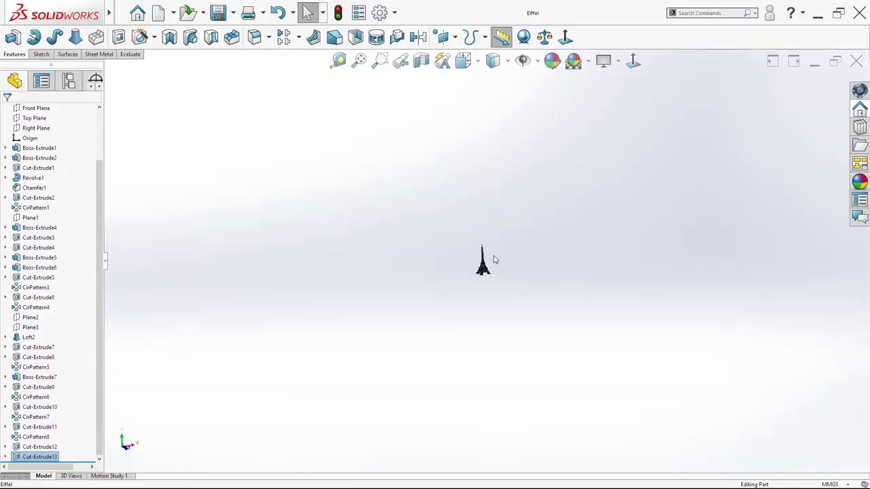
Examine the finished tower from all sides, including its shaft lattice, cut lettering, platforms and legs
{"action": "scroll", "coordinate": [461, 330], "scroll_direction": "down", "scroll_amount": 10}
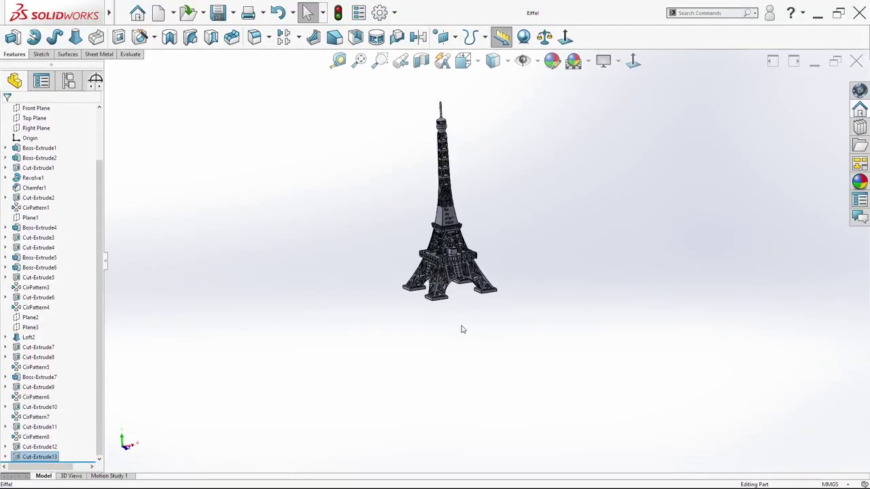
{"action": "scroll", "coordinate": [464, 170], "scroll_direction": "down", "scroll_amount": 3}
{"action": "middle_click_drag", "start_coordinate": [476, 221], "coordinate": [408, 258]}
{"action": "scroll", "coordinate": [463, 213], "scroll_direction": "down", "scroll_amount": 2}
{"action": "scroll", "coordinate": [487, 212], "scroll_direction": "up", "scroll_amount": 3}
{"action": "scroll", "coordinate": [478, 176], "scroll_direction": "down", "scroll_amount": 3}
{"action": "scroll", "coordinate": [409, 258], "scroll_direction": "up", "scroll_amount": 3}
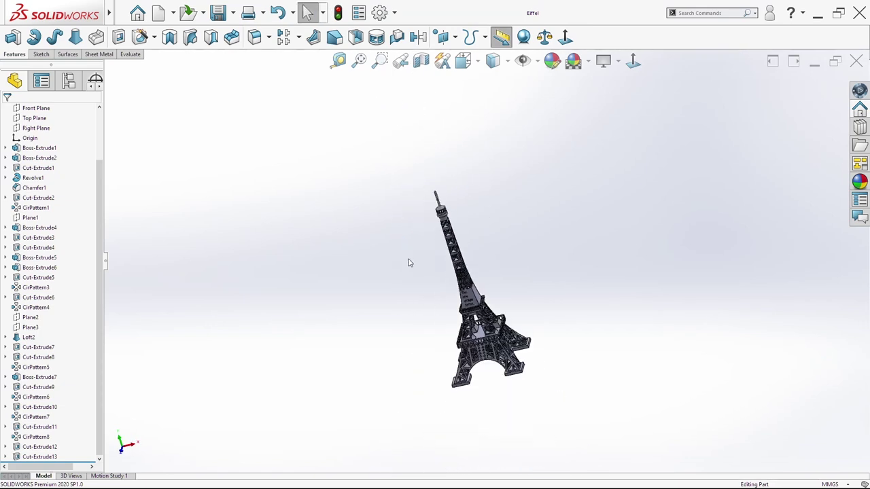
{"action": "scroll", "coordinate": [473, 306], "scroll_direction": "down", "scroll_amount": 3}
{"action": "middle_click_drag", "start_coordinate": [473, 306], "coordinate": [608, 340]}
{"action": "scroll", "coordinate": [516, 219], "scroll_direction": "down", "scroll_amount": 7}
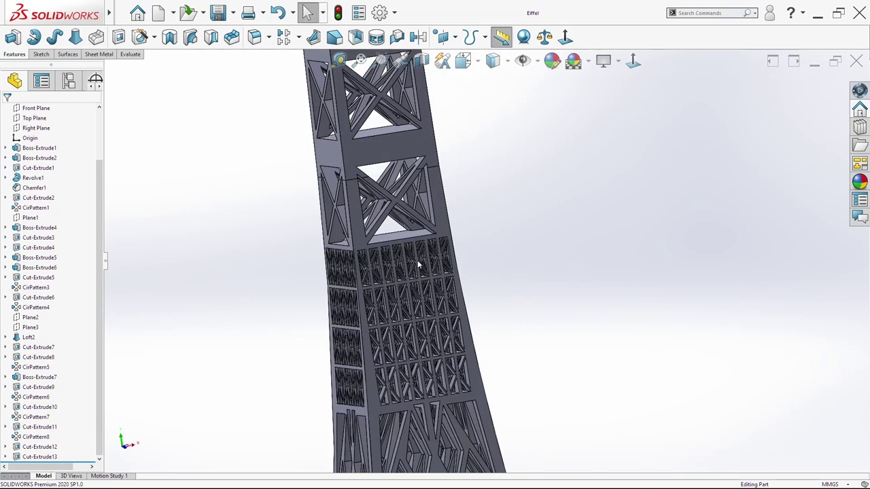
{"action": "scroll", "coordinate": [417, 260], "scroll_direction": "up", "scroll_amount": 2}
{"action": "middle_click_drag", "start_coordinate": [417, 260], "coordinate": [402, 265]}
{"action": "scroll", "coordinate": [407, 268], "scroll_direction": "up", "scroll_amount": 2}
{"action": "scroll", "coordinate": [488, 320], "scroll_direction": "up", "scroll_amount": 6}
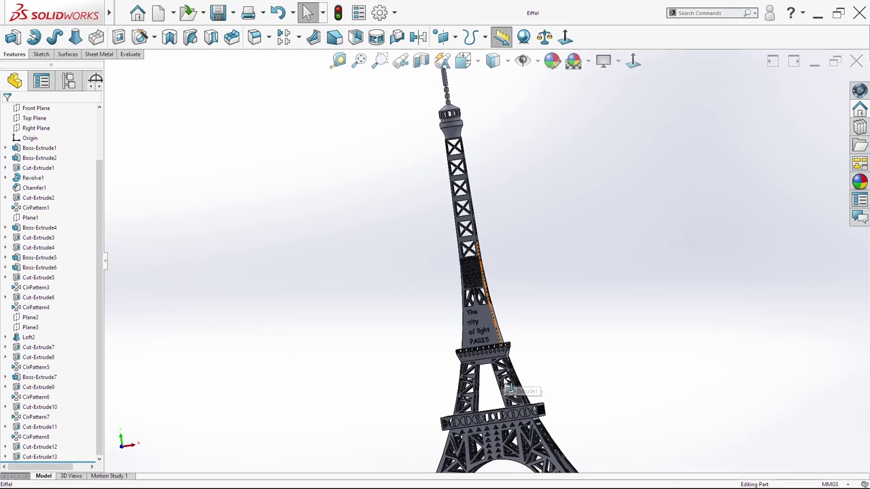
{"action": "scroll", "coordinate": [529, 395], "scroll_direction": "up", "scroll_amount": 2}
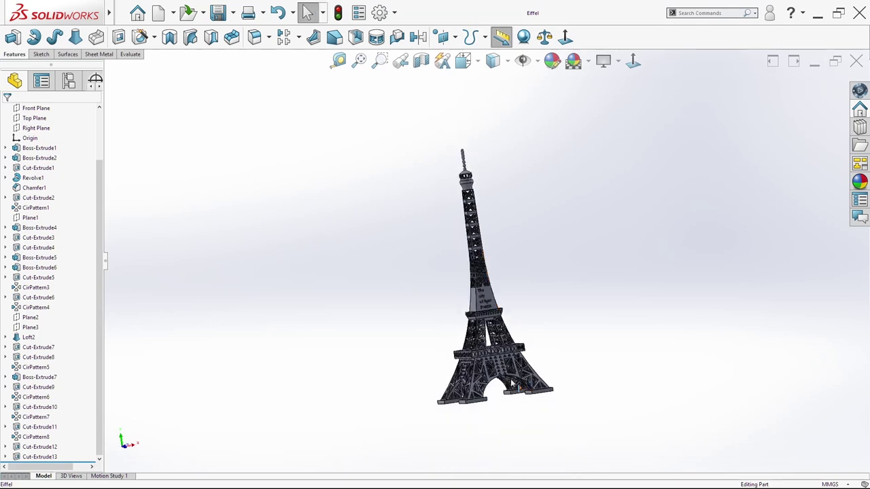
{"action": "scroll", "coordinate": [476, 336], "scroll_direction": "down", "scroll_amount": 3}
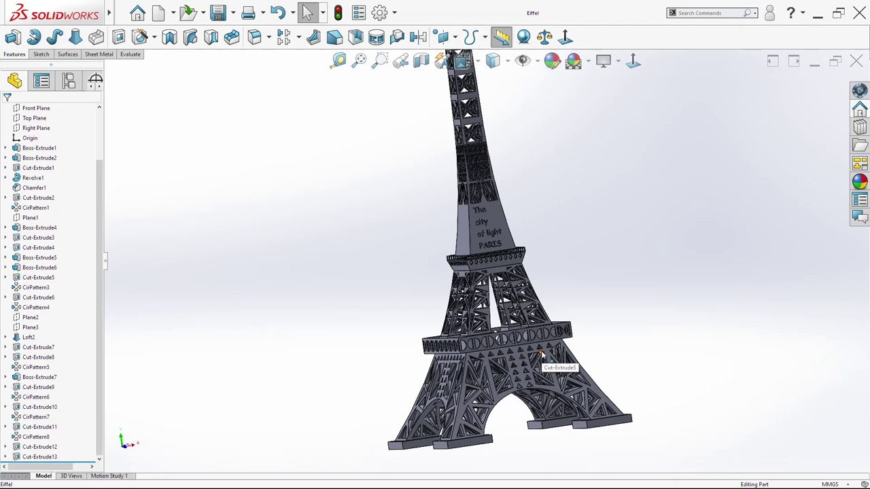
{"action": "scroll", "coordinate": [540, 363], "scroll_direction": "up", "scroll_amount": 3}
{"action": "middle_click_drag", "start_coordinate": [537, 373], "coordinate": [414, 355]}
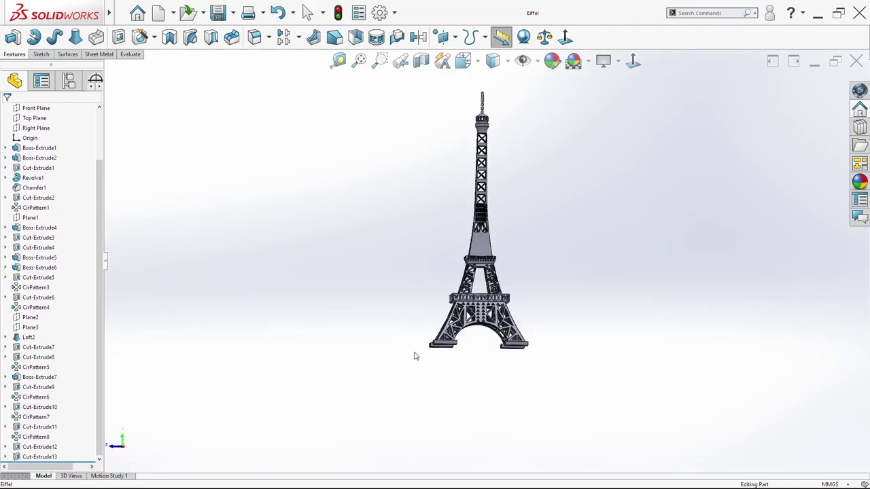
{"action": "left_click", "coordinate": [495, 256]}
{"action": "middle_click_drag", "start_coordinate": [464, 305], "coordinate": [555, 264]}
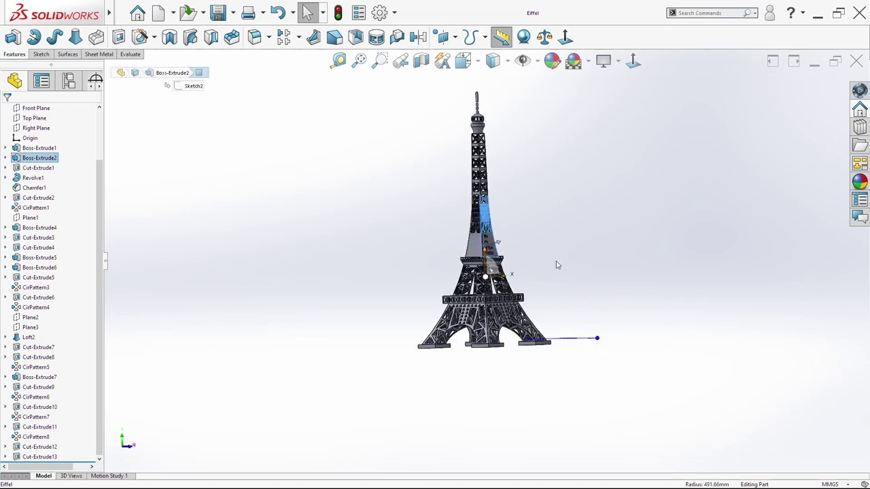
{"action": "left_click", "coordinate": [478, 241]}
{"action": "left_click", "coordinate": [625, 294]}
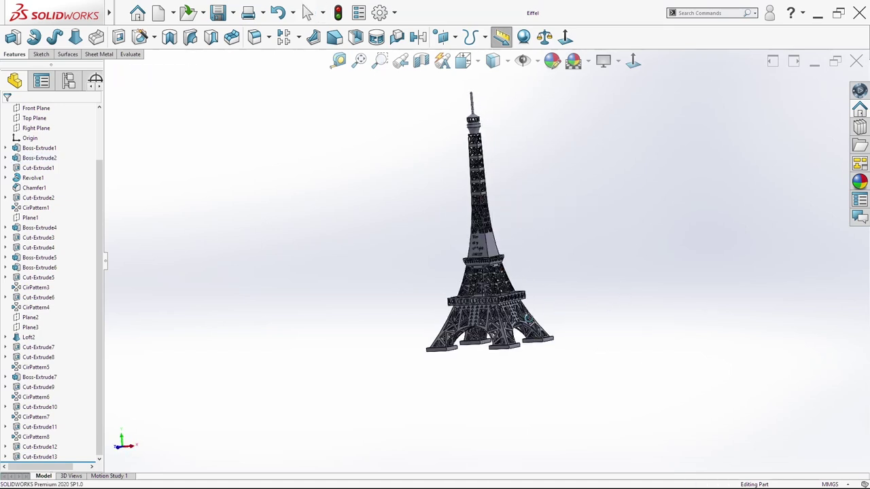